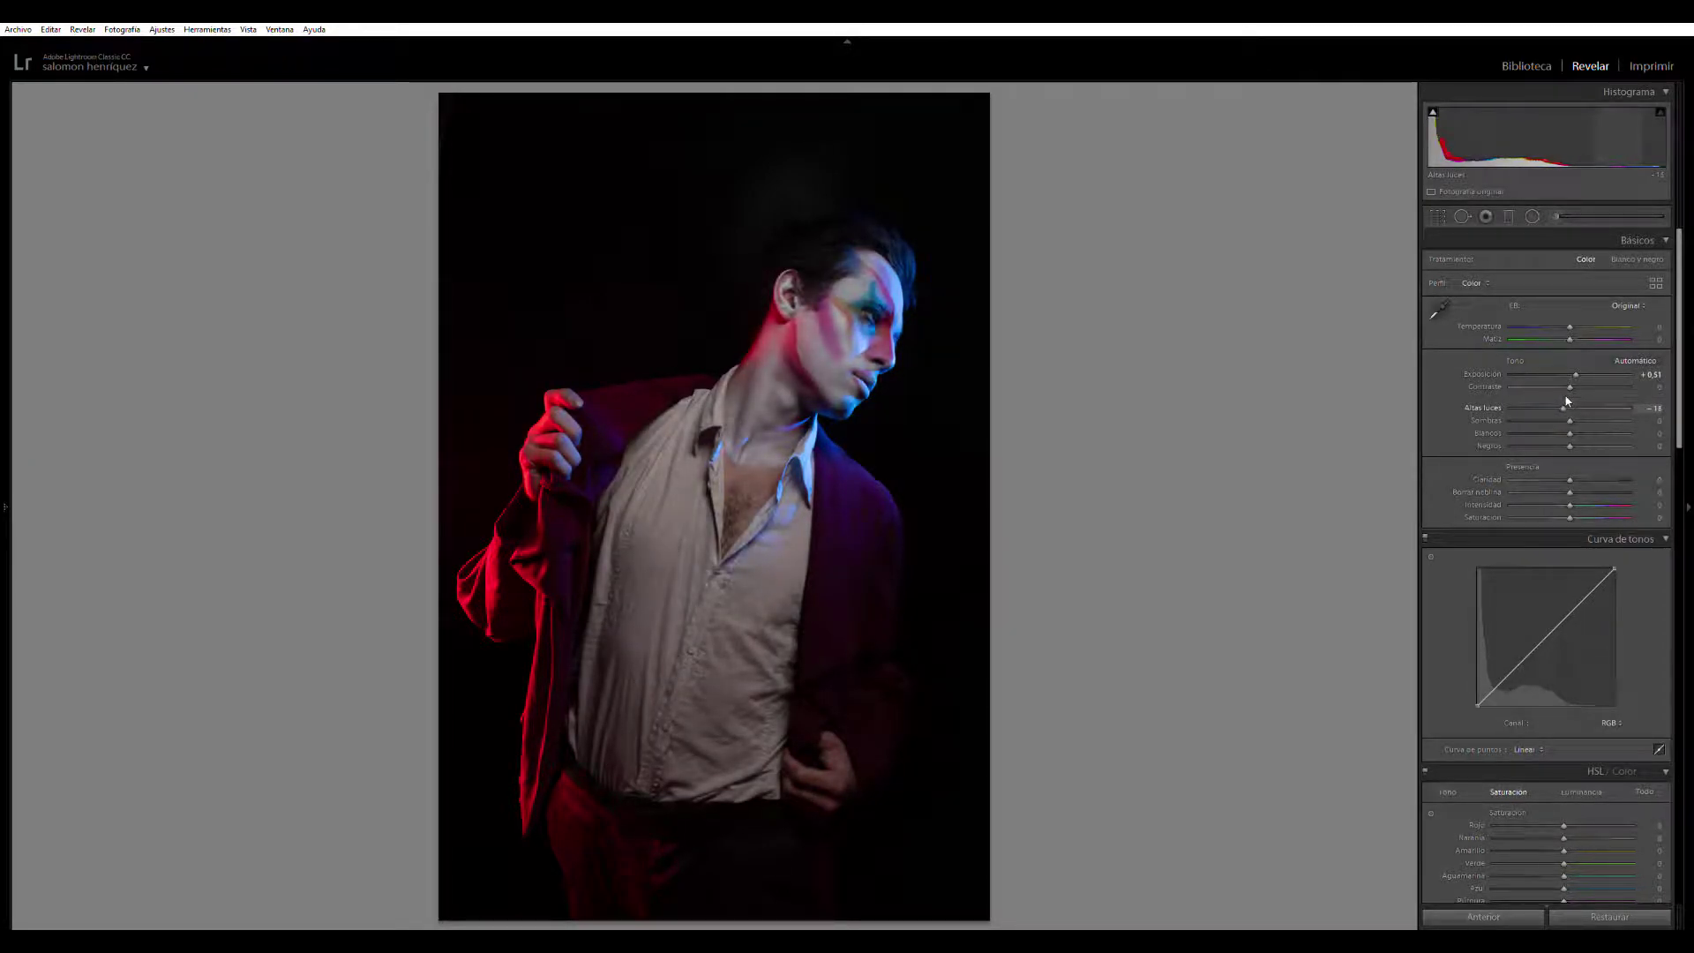
Step: Lower the photo's highlights to -18 and raise the shadows to +37, checking the painted face up close
{"action": "left_click", "coordinate": [898, 246]}
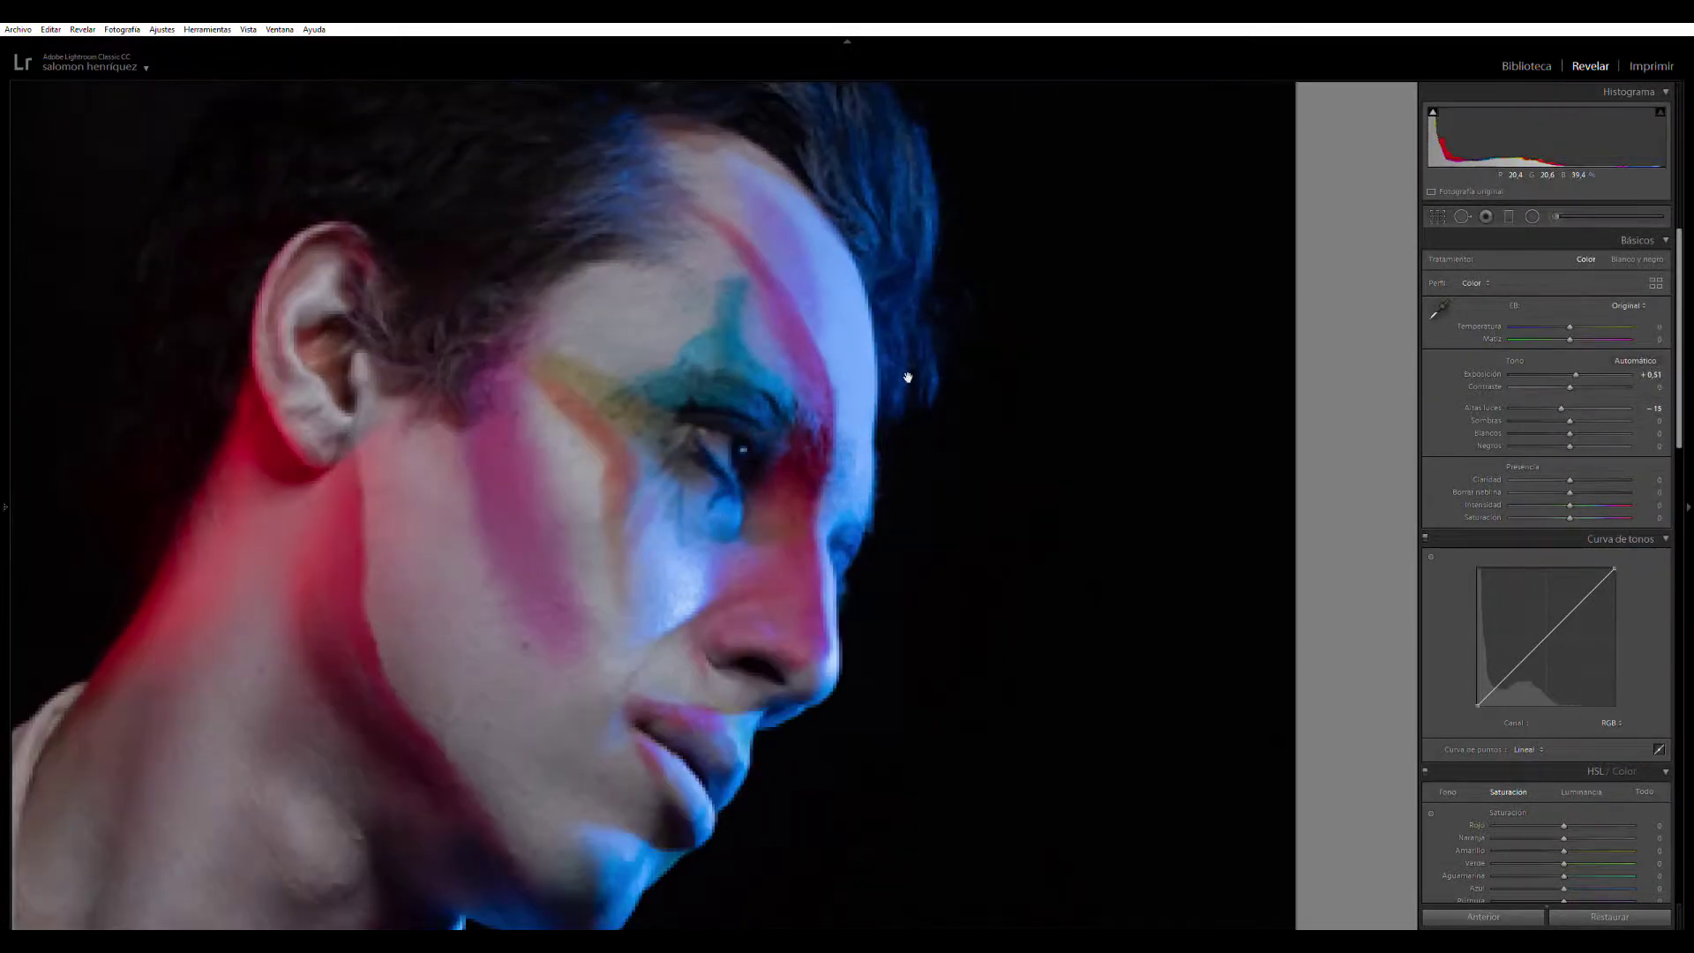
{"action": "left_click_drag", "start_coordinate": [841, 220], "coordinate": [852, 306]}
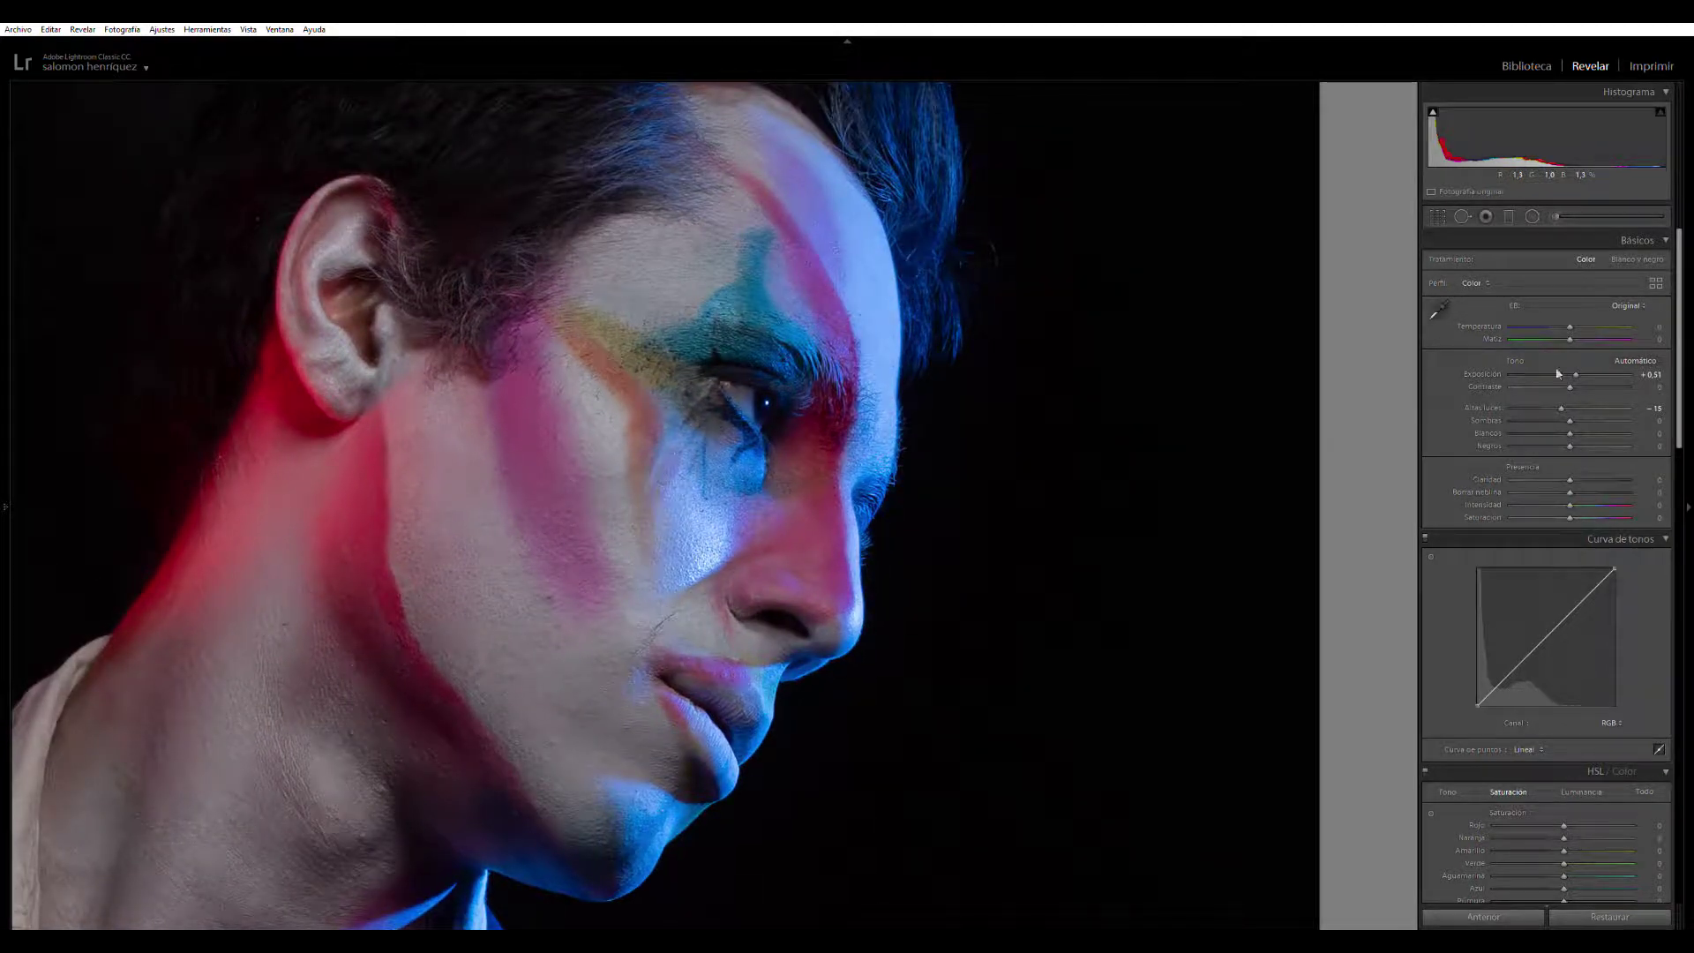
{"action": "double_click", "coordinate": [1491, 406]}
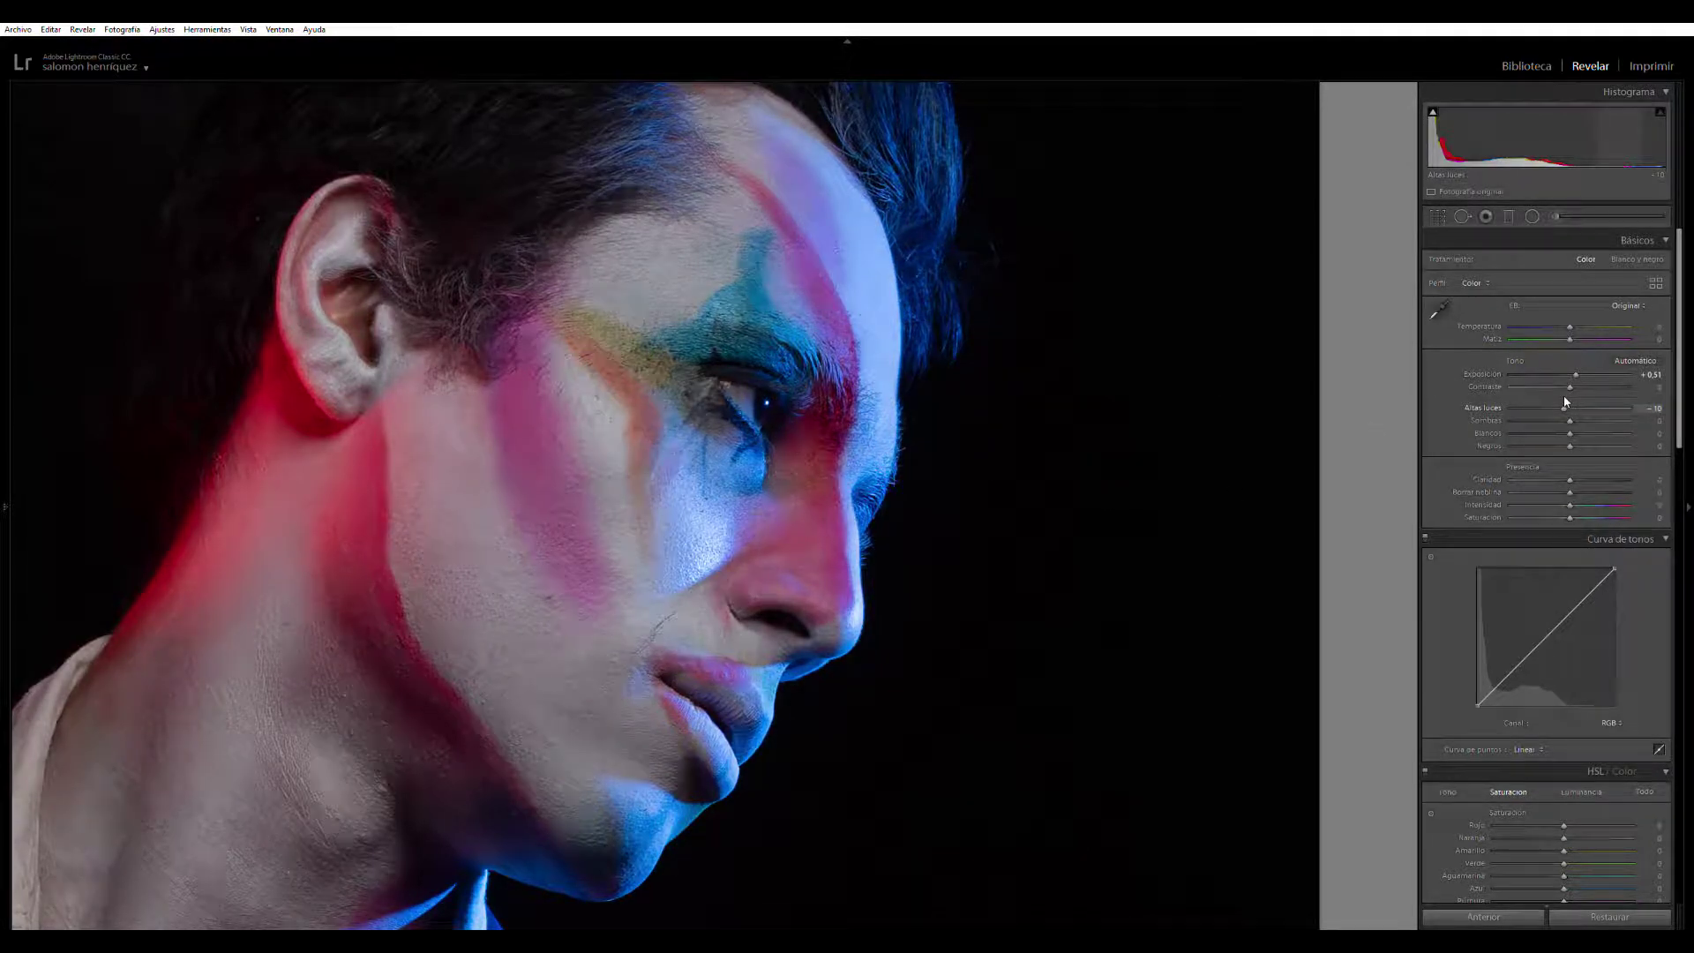
{"action": "left_click_drag", "start_coordinate": [1571, 402], "coordinate": [1565, 403]}
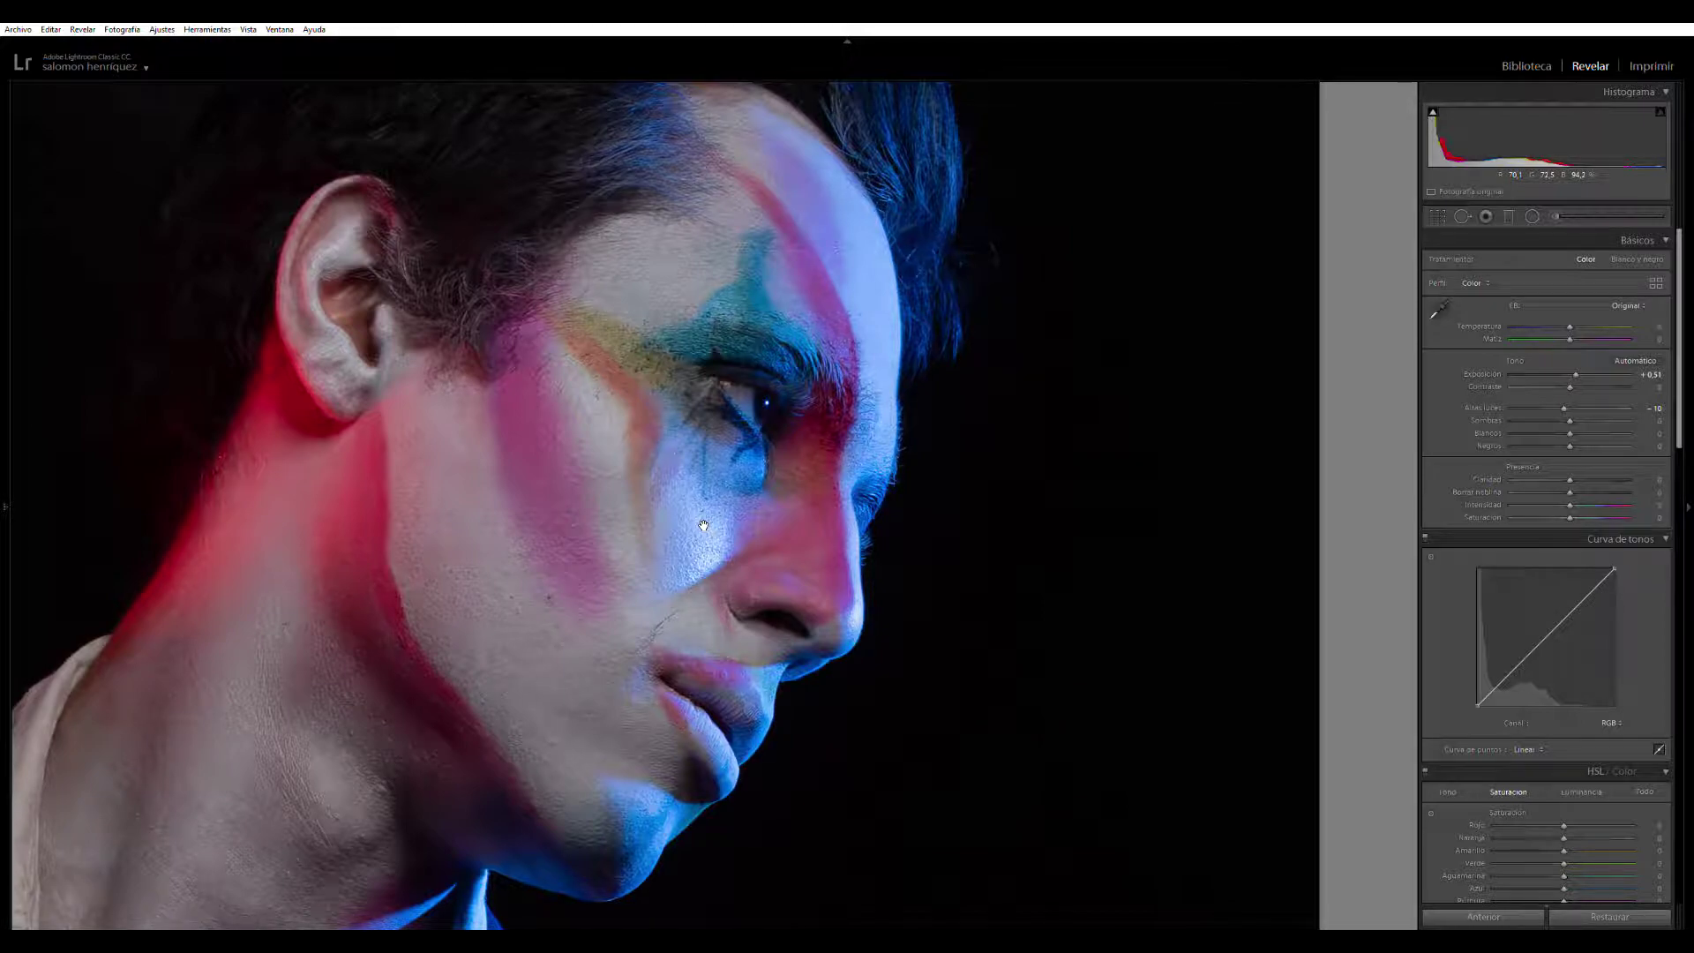
{"action": "left_click", "coordinate": [1511, 408]}
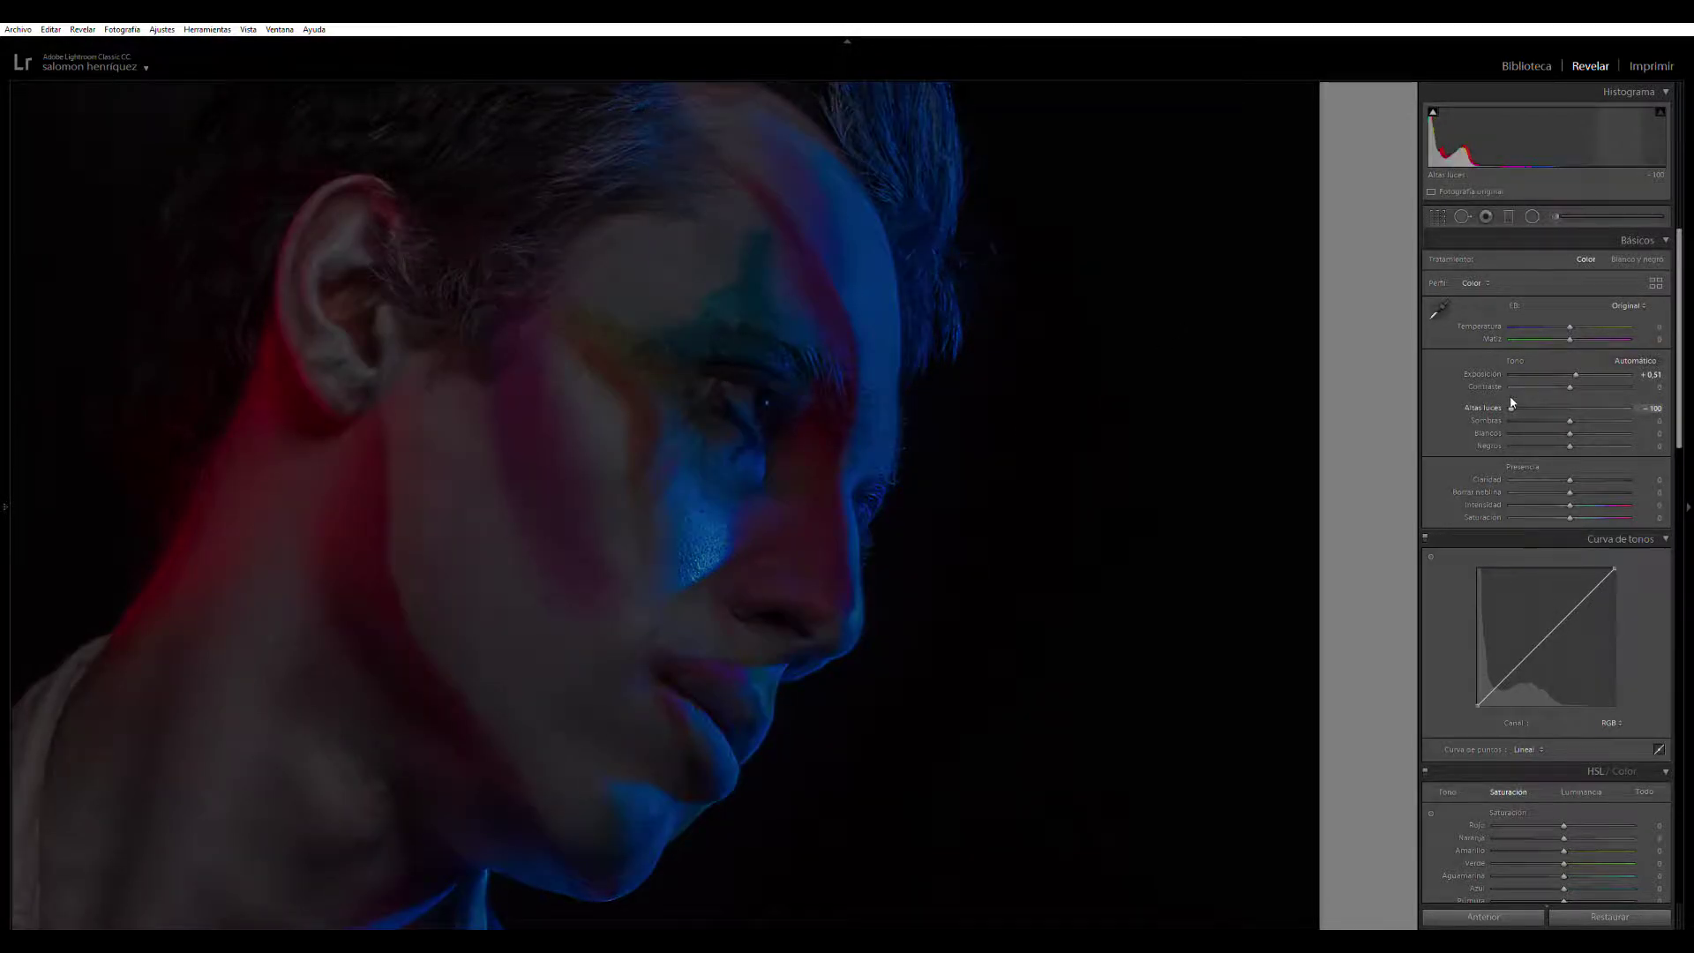
{"action": "left_click_drag", "start_coordinate": [1512, 406], "coordinate": [1591, 420]}
{"action": "left_click", "coordinate": [1092, 438]}
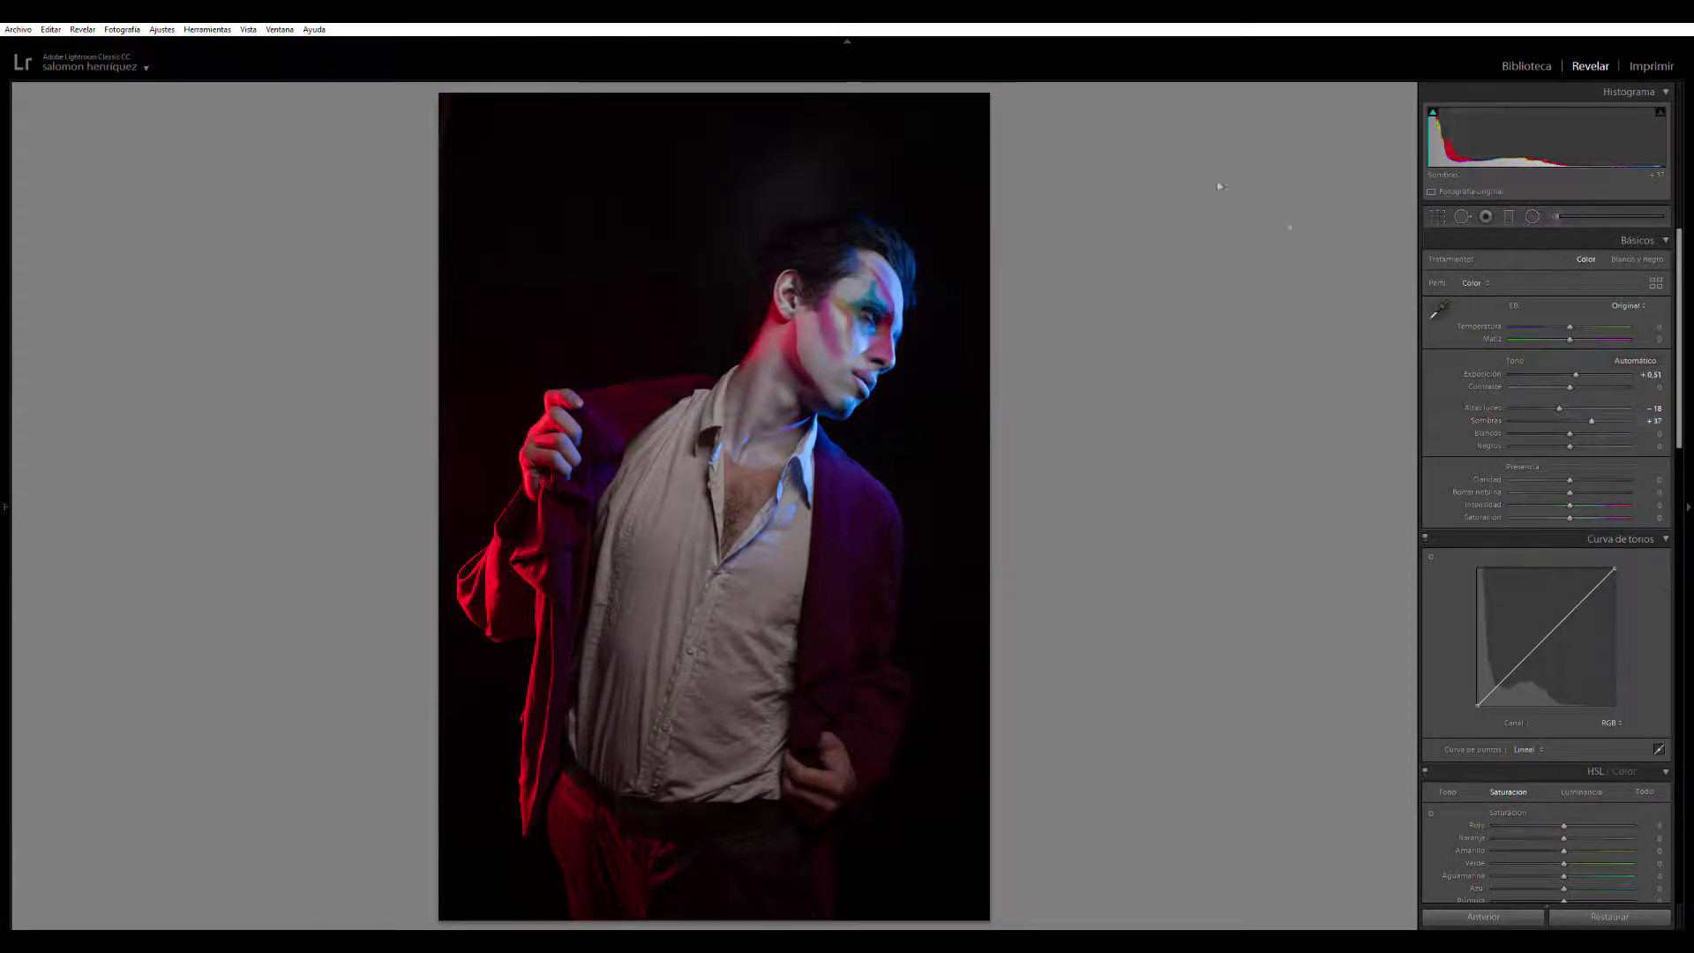
Step: Set the whites to +36 and lower the highlights to -20, using the face and neck as reference
{"action": "left_click_drag", "start_coordinate": [1593, 433], "coordinate": [1670, 430]}
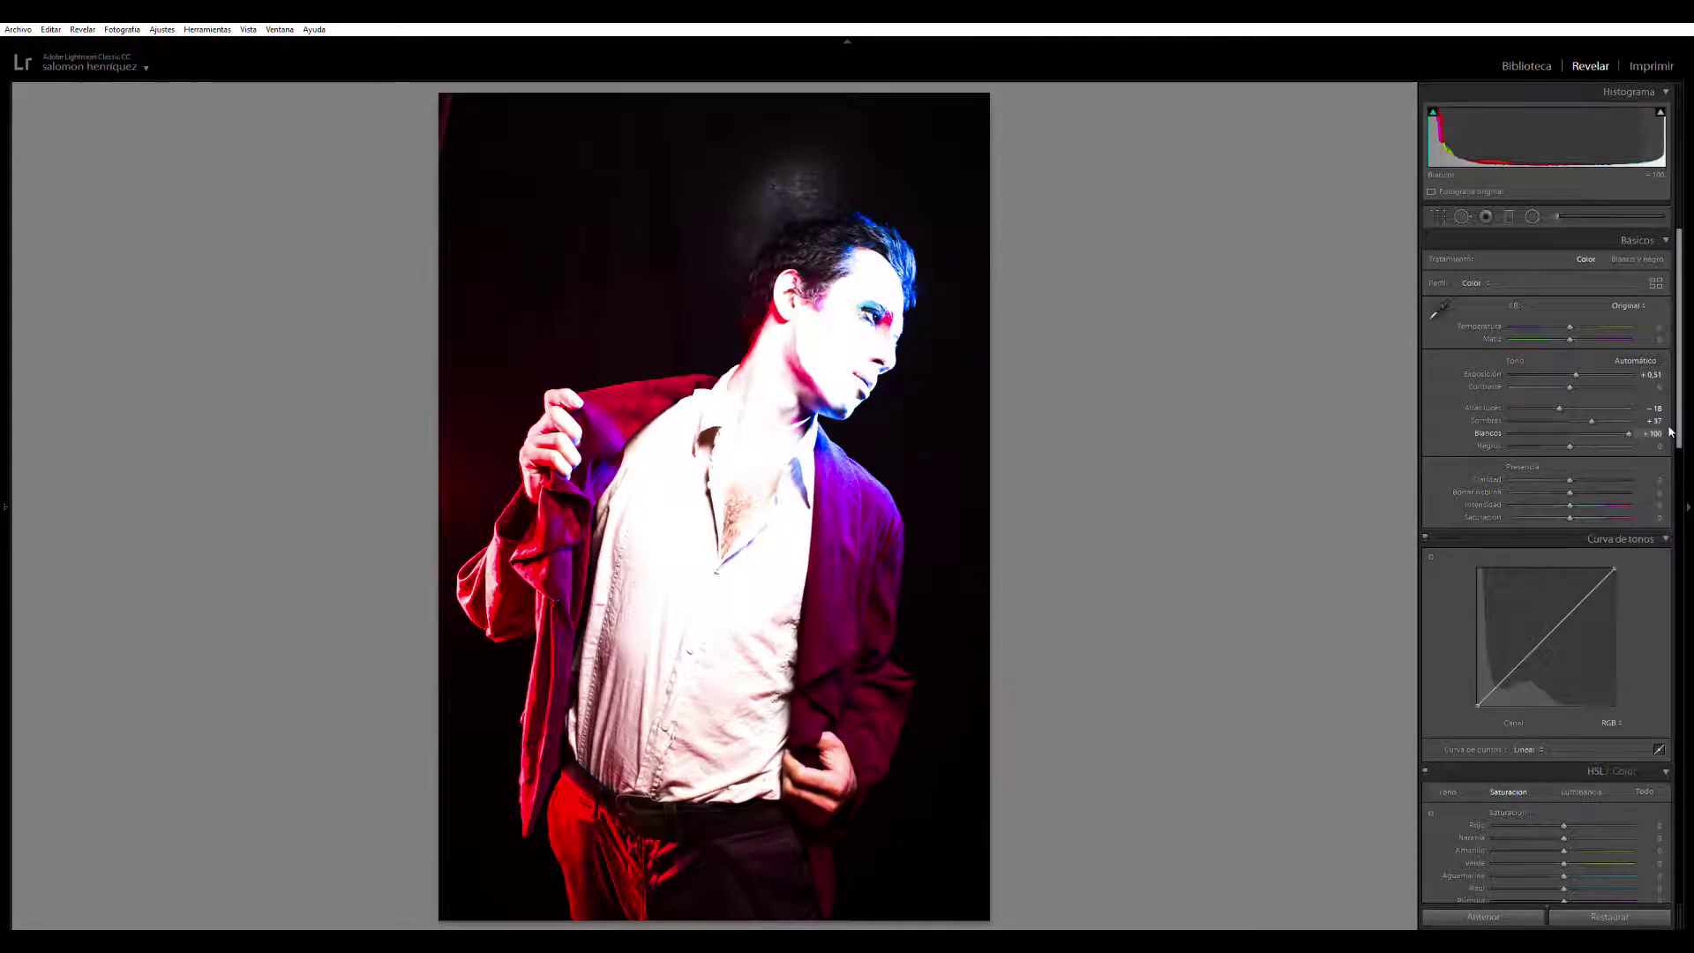
{"action": "double_click", "coordinate": [1487, 433]}
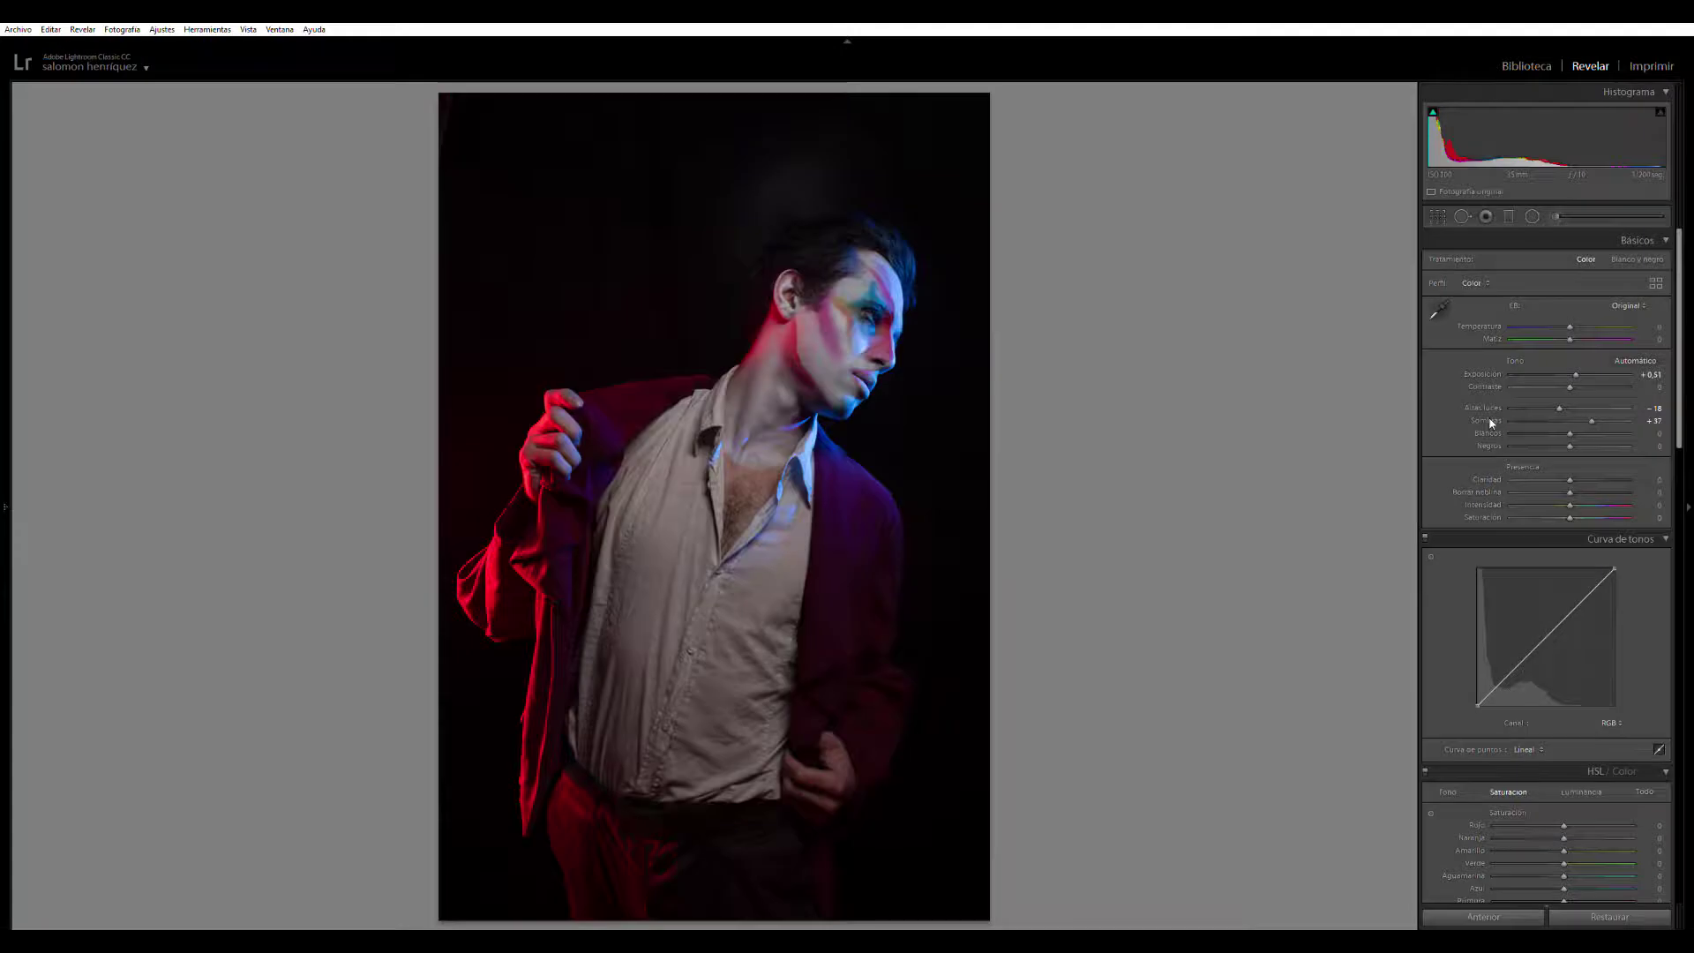
{"action": "left_click", "coordinate": [799, 328]}
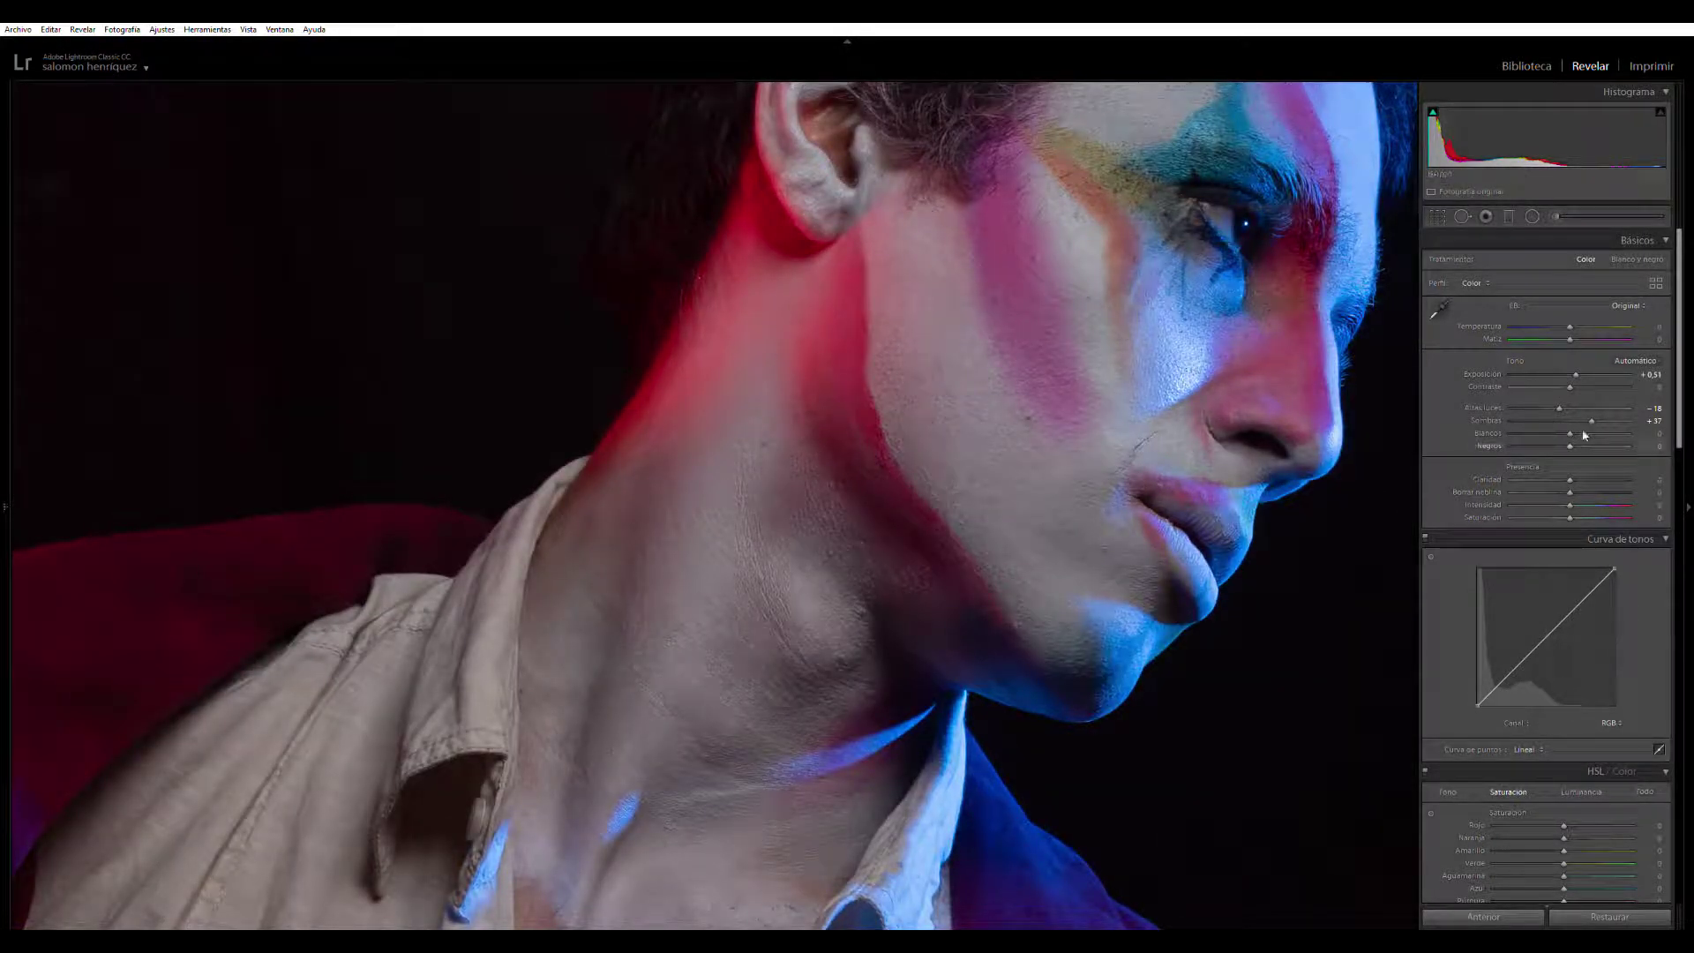
{"action": "left_click_drag", "start_coordinate": [1584, 425], "coordinate": [1595, 425]}
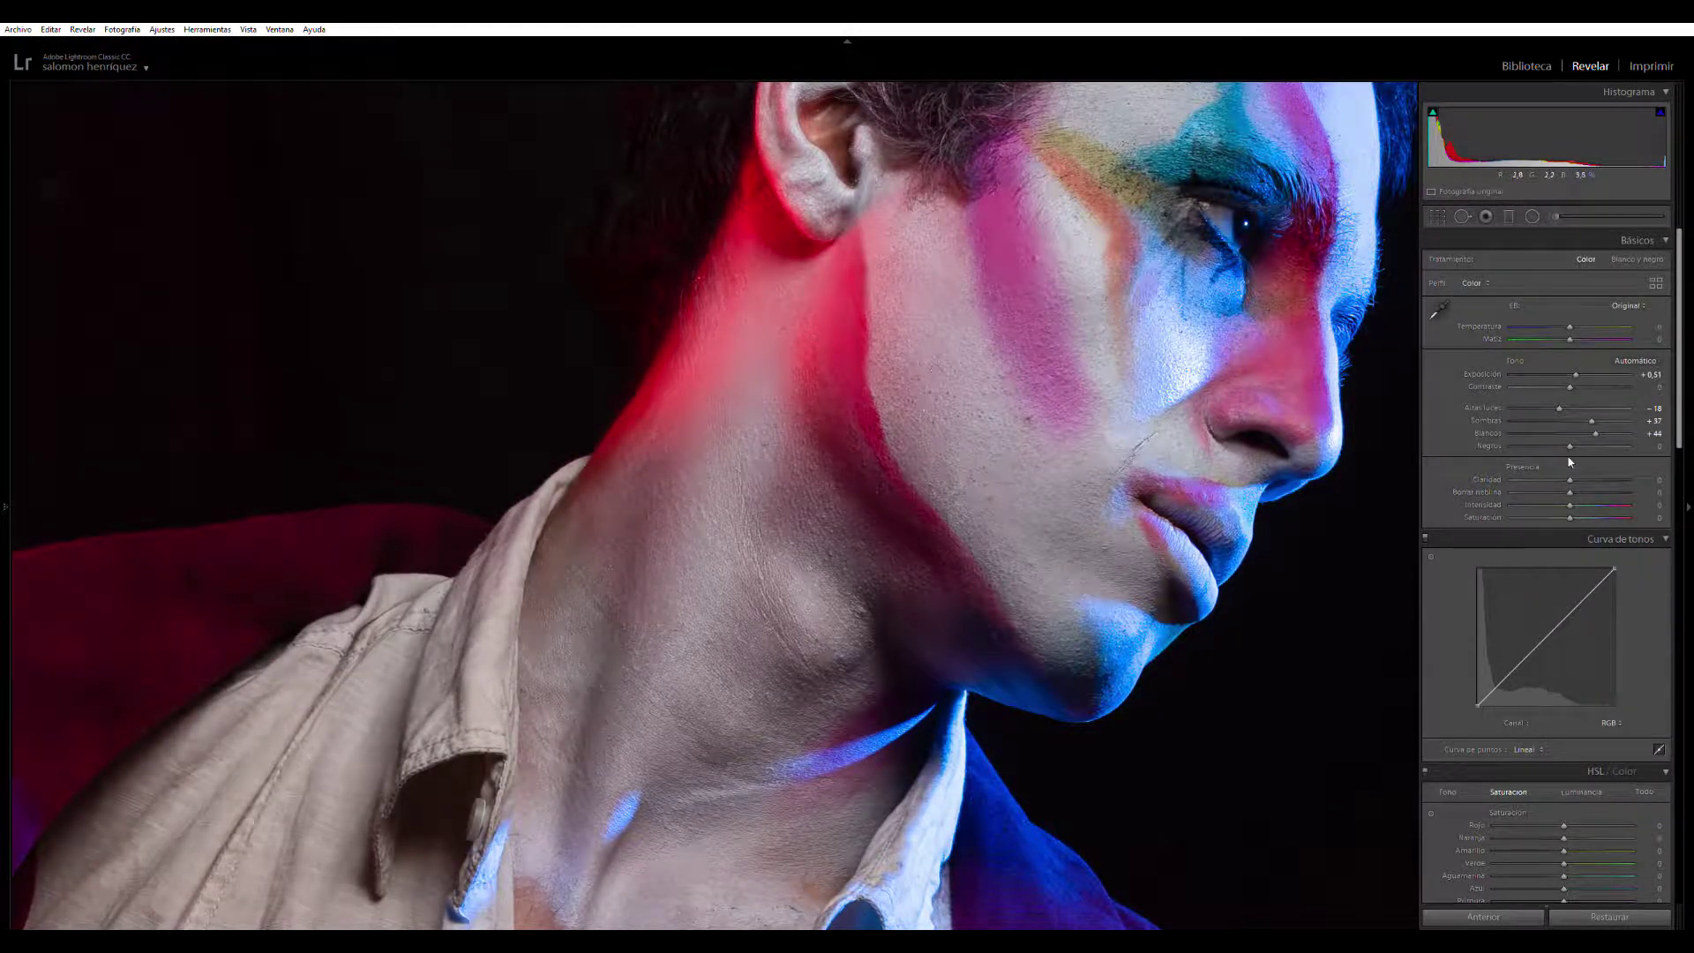
{"action": "left_click_drag", "start_coordinate": [1576, 425], "coordinate": [1594, 425]}
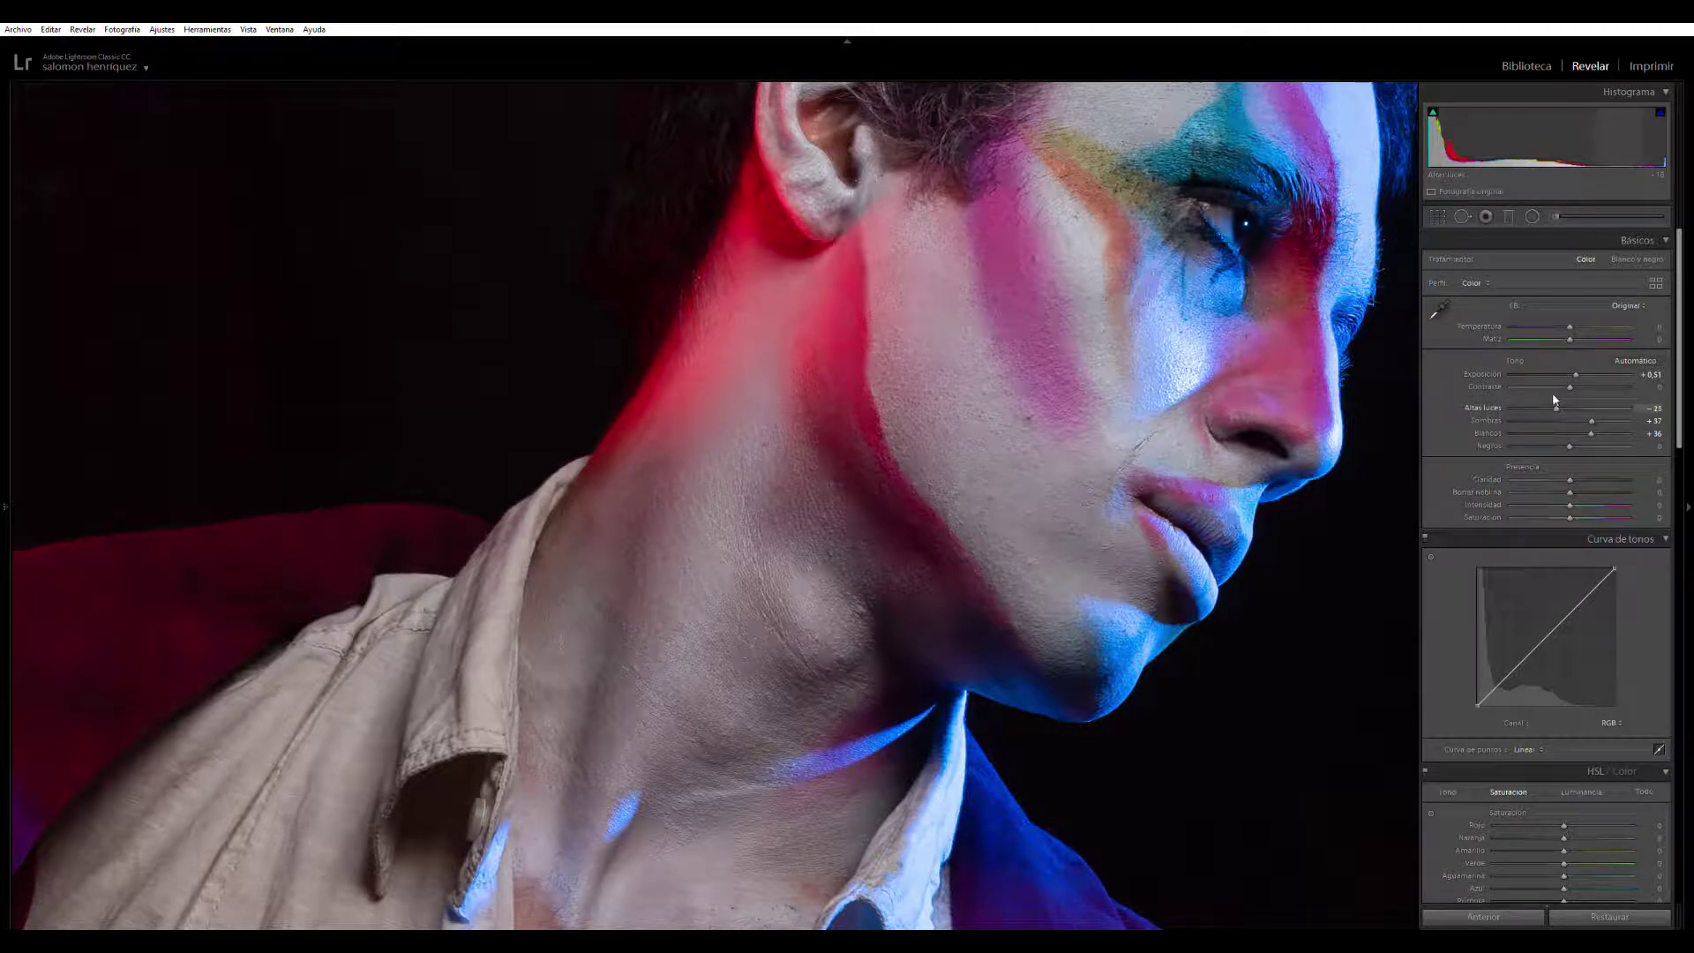
{"action": "left_click_drag", "start_coordinate": [1558, 402], "coordinate": [1554, 392]}
{"action": "left_click", "coordinate": [1055, 377]}
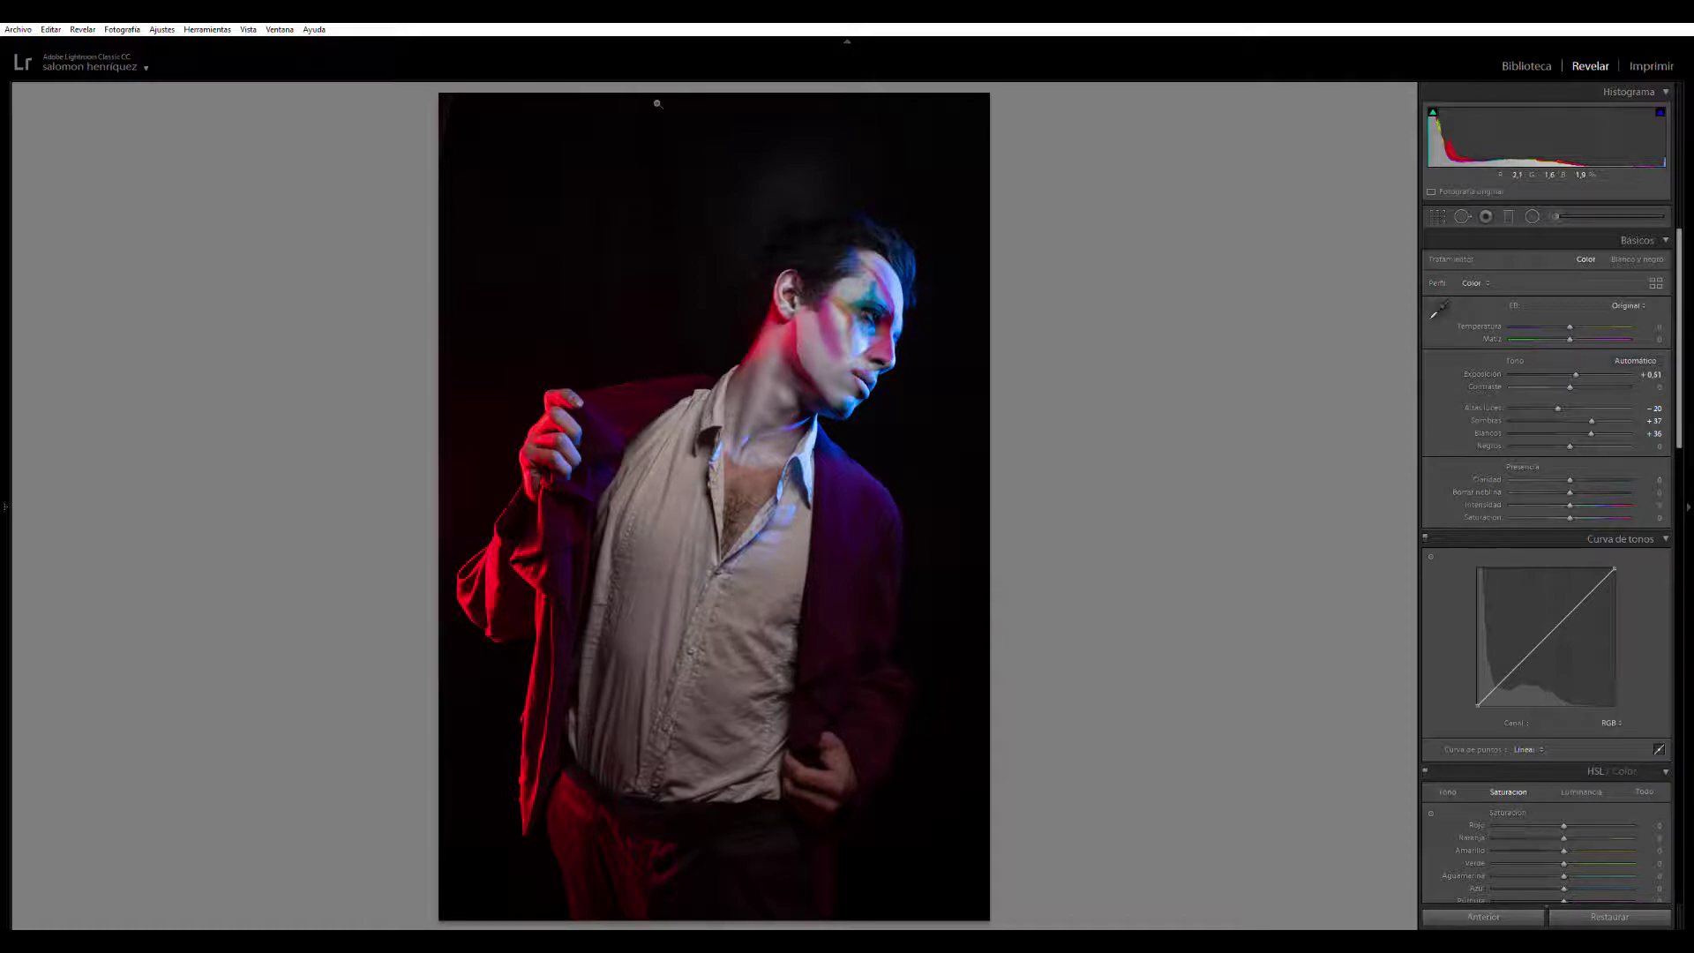
Step: Lower the blacks to -25 and compare the photo before and after the edits
{"action": "left_click", "coordinate": [1550, 434]}
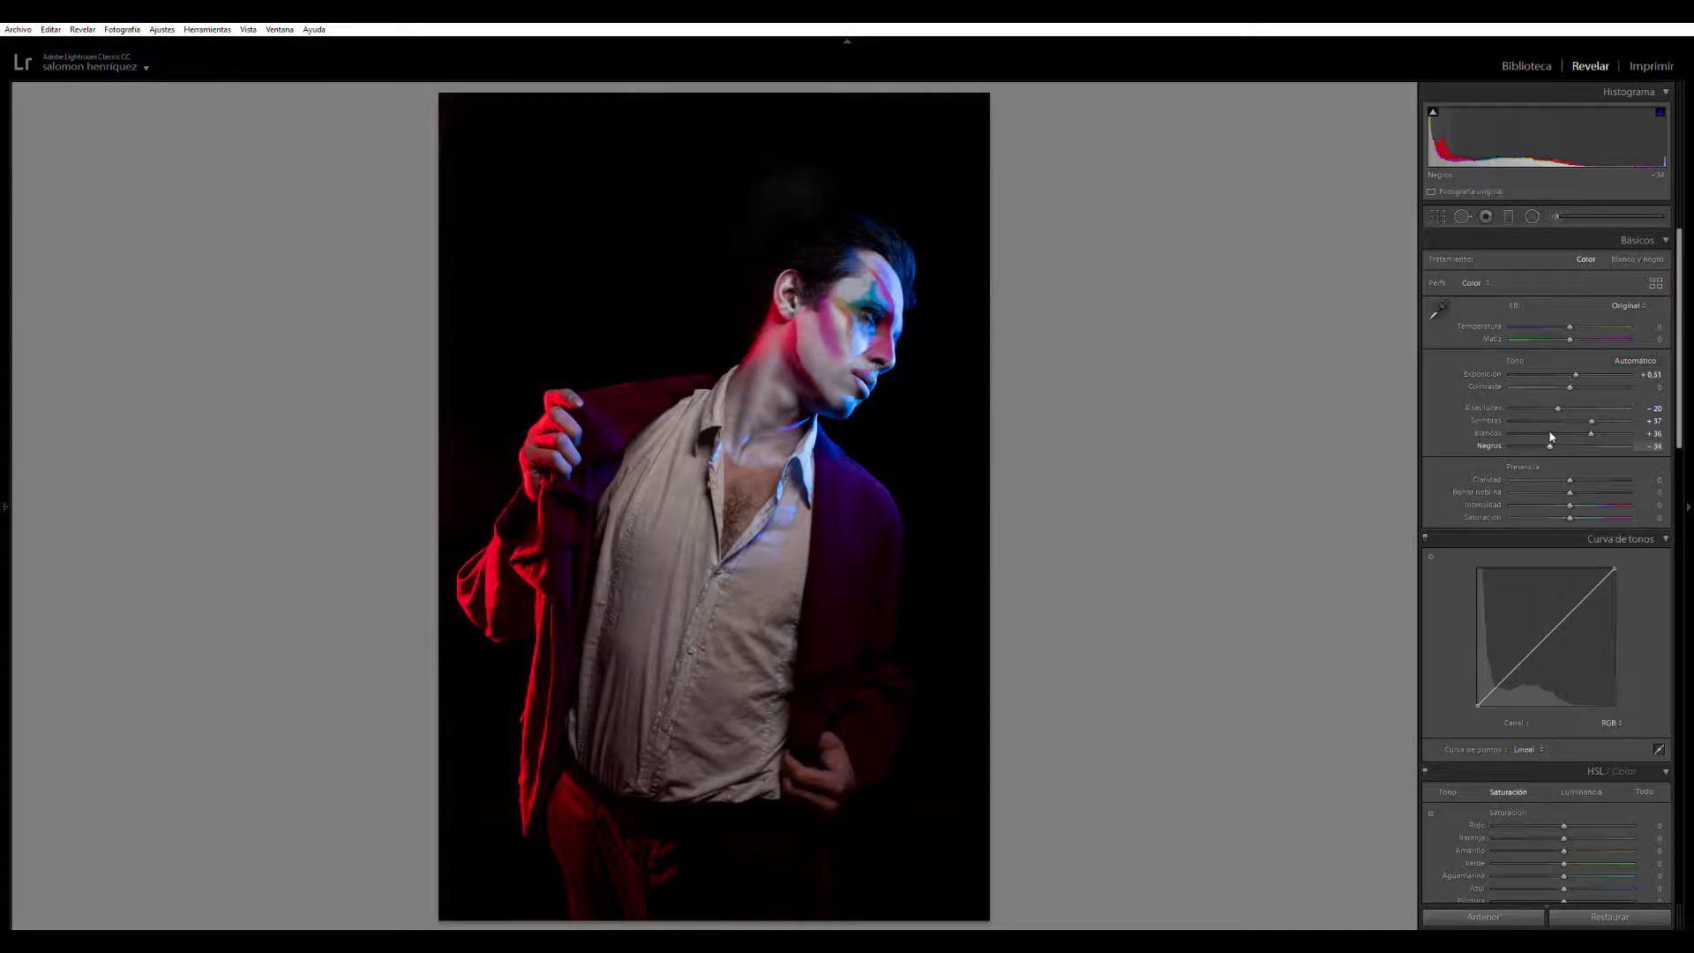
{"action": "left_click_drag", "start_coordinate": [1552, 436], "coordinate": [1558, 436]}
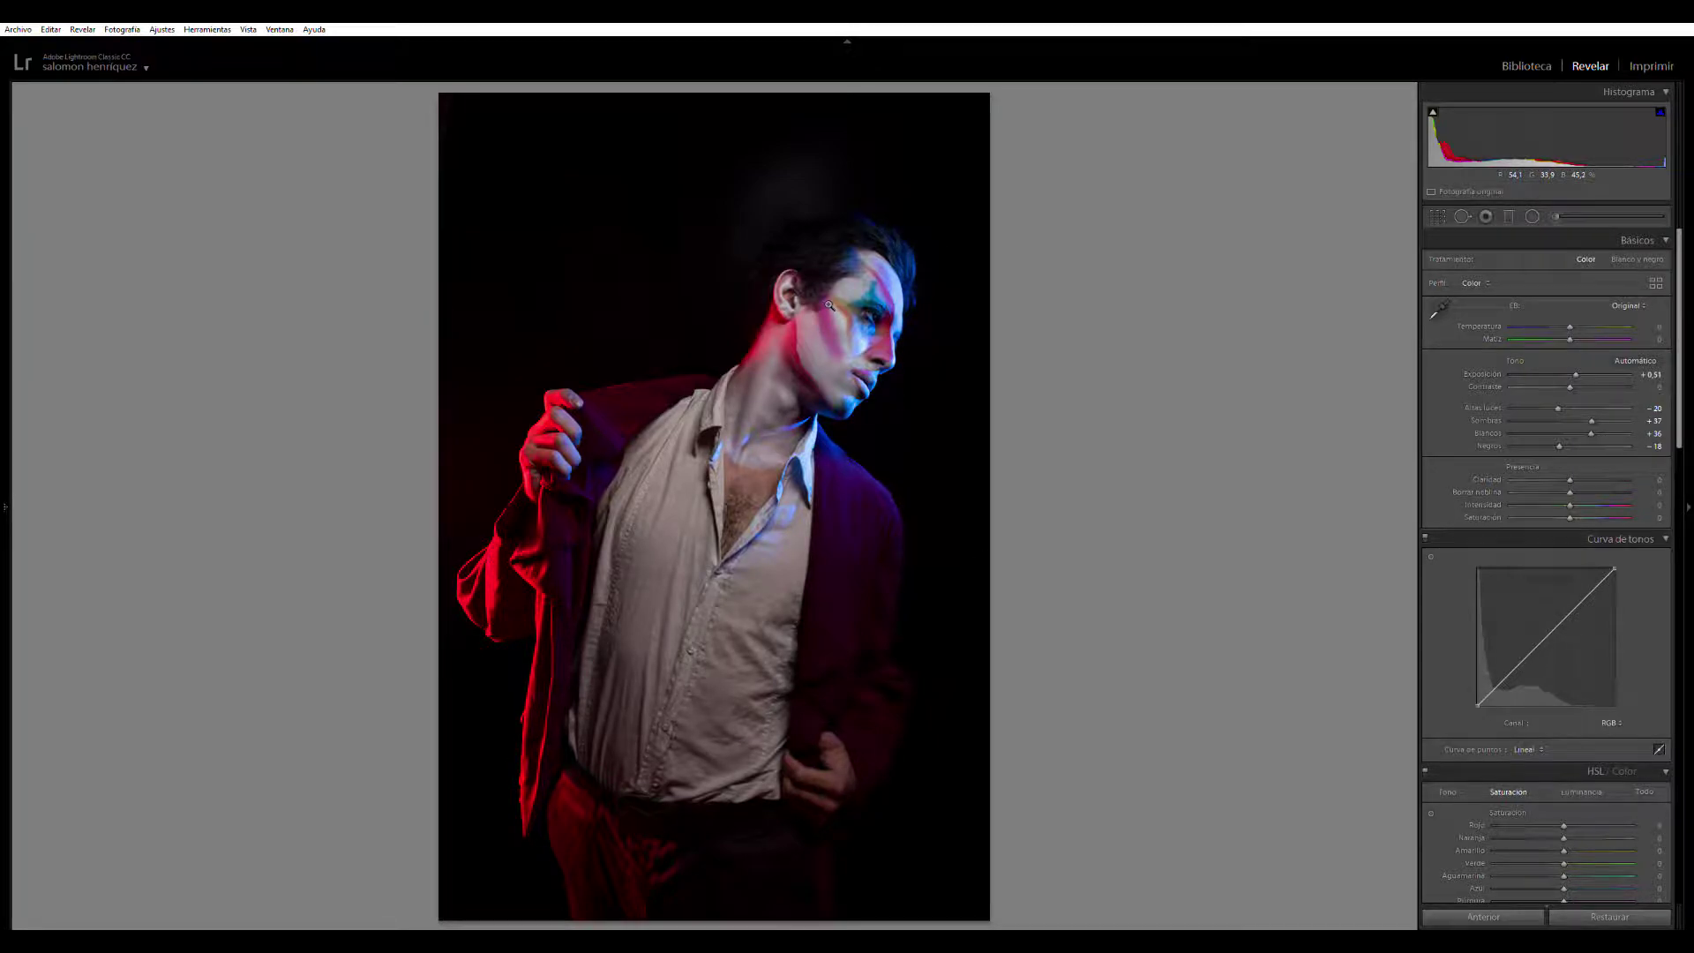
{"action": "left_click_drag", "start_coordinate": [1560, 446], "coordinate": [1556, 438]}
{"action": "key", "text": "y"}
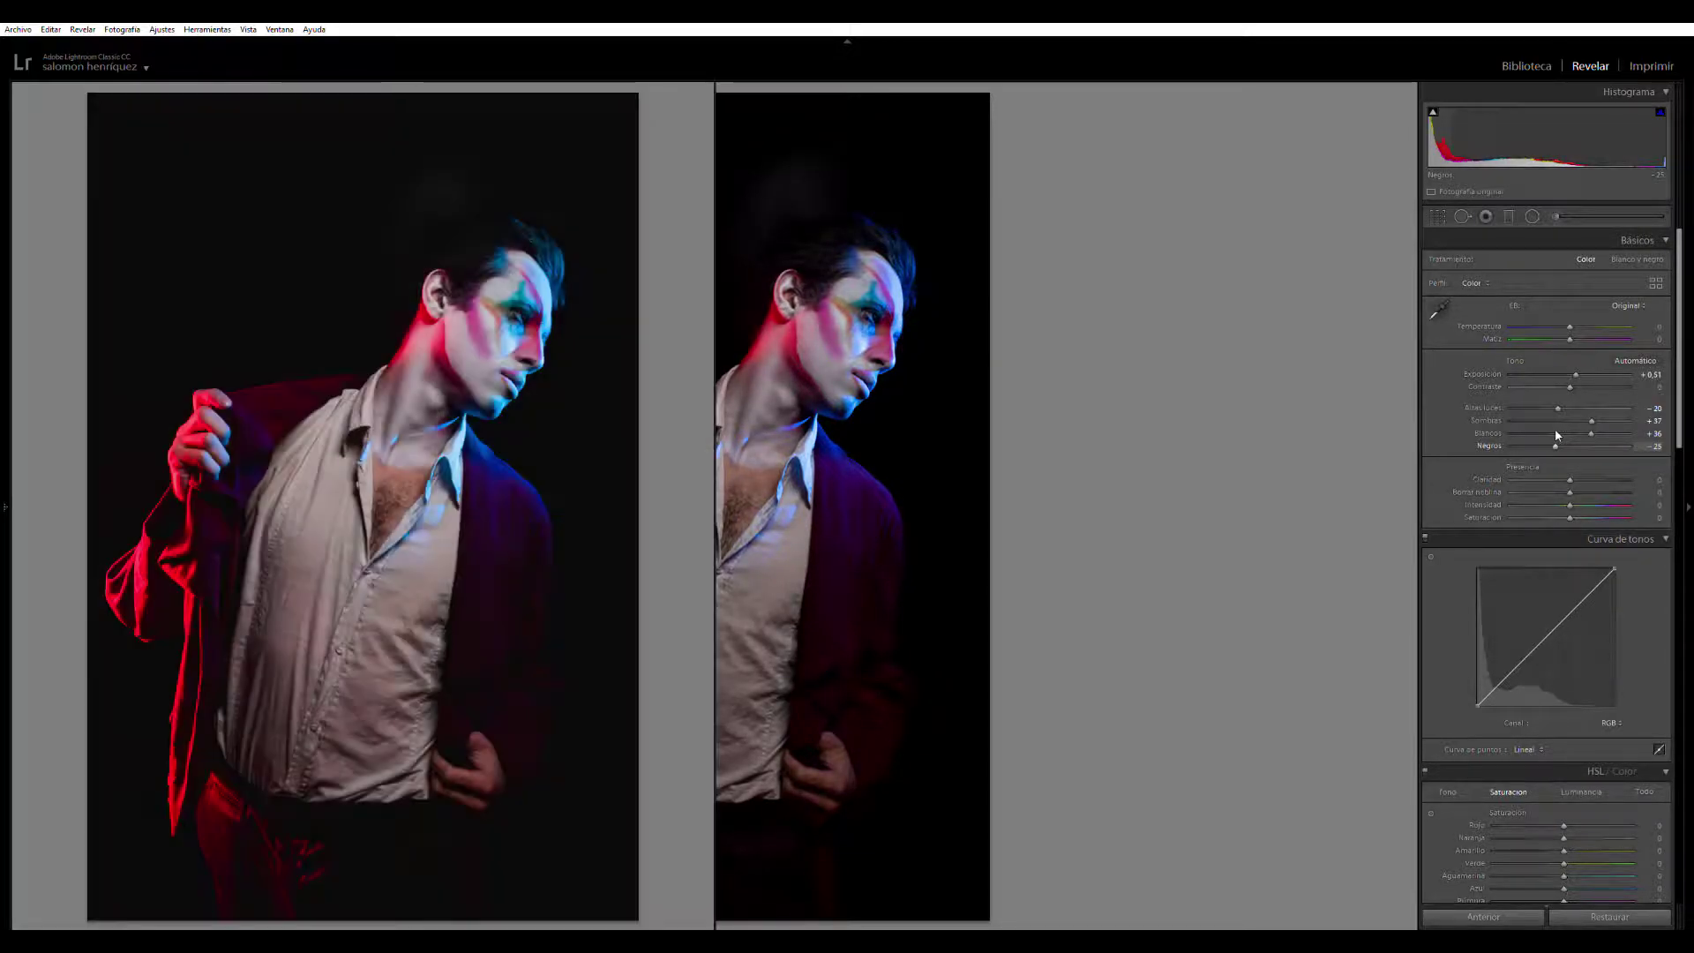
{"action": "key", "text": "y"}
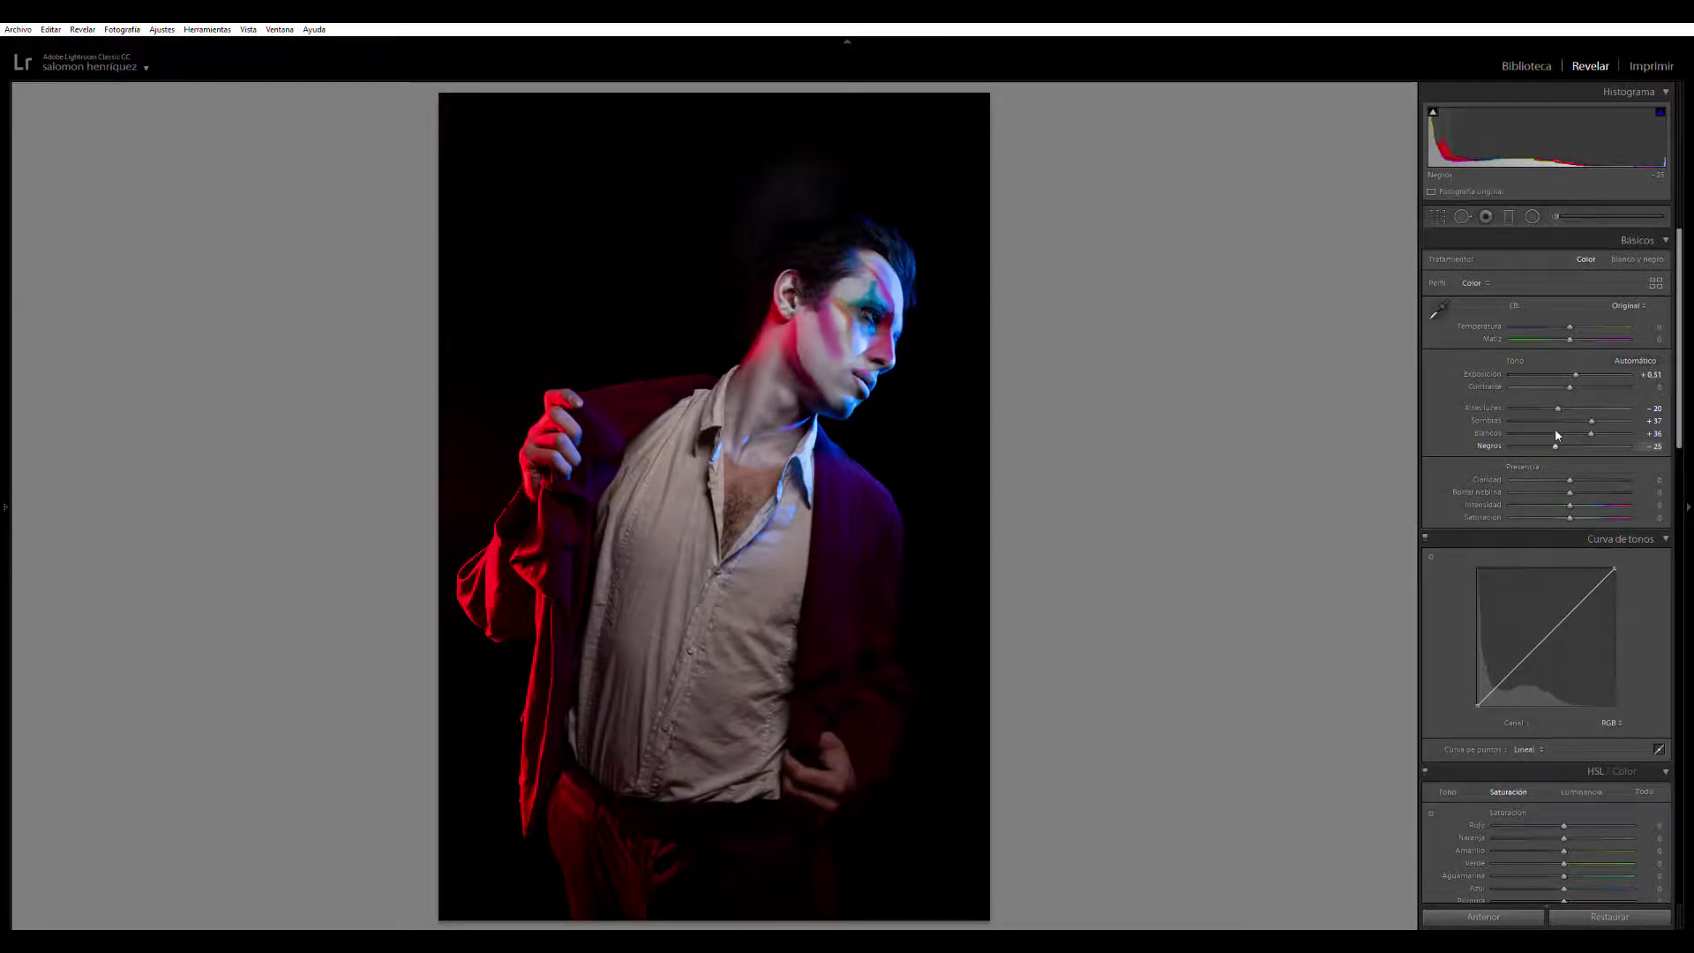
Step: Compare the edited virtual copy with the original SHF_6662.NEF and return to the copy
{"action": "mouse_move", "coordinate": [844, 926]}
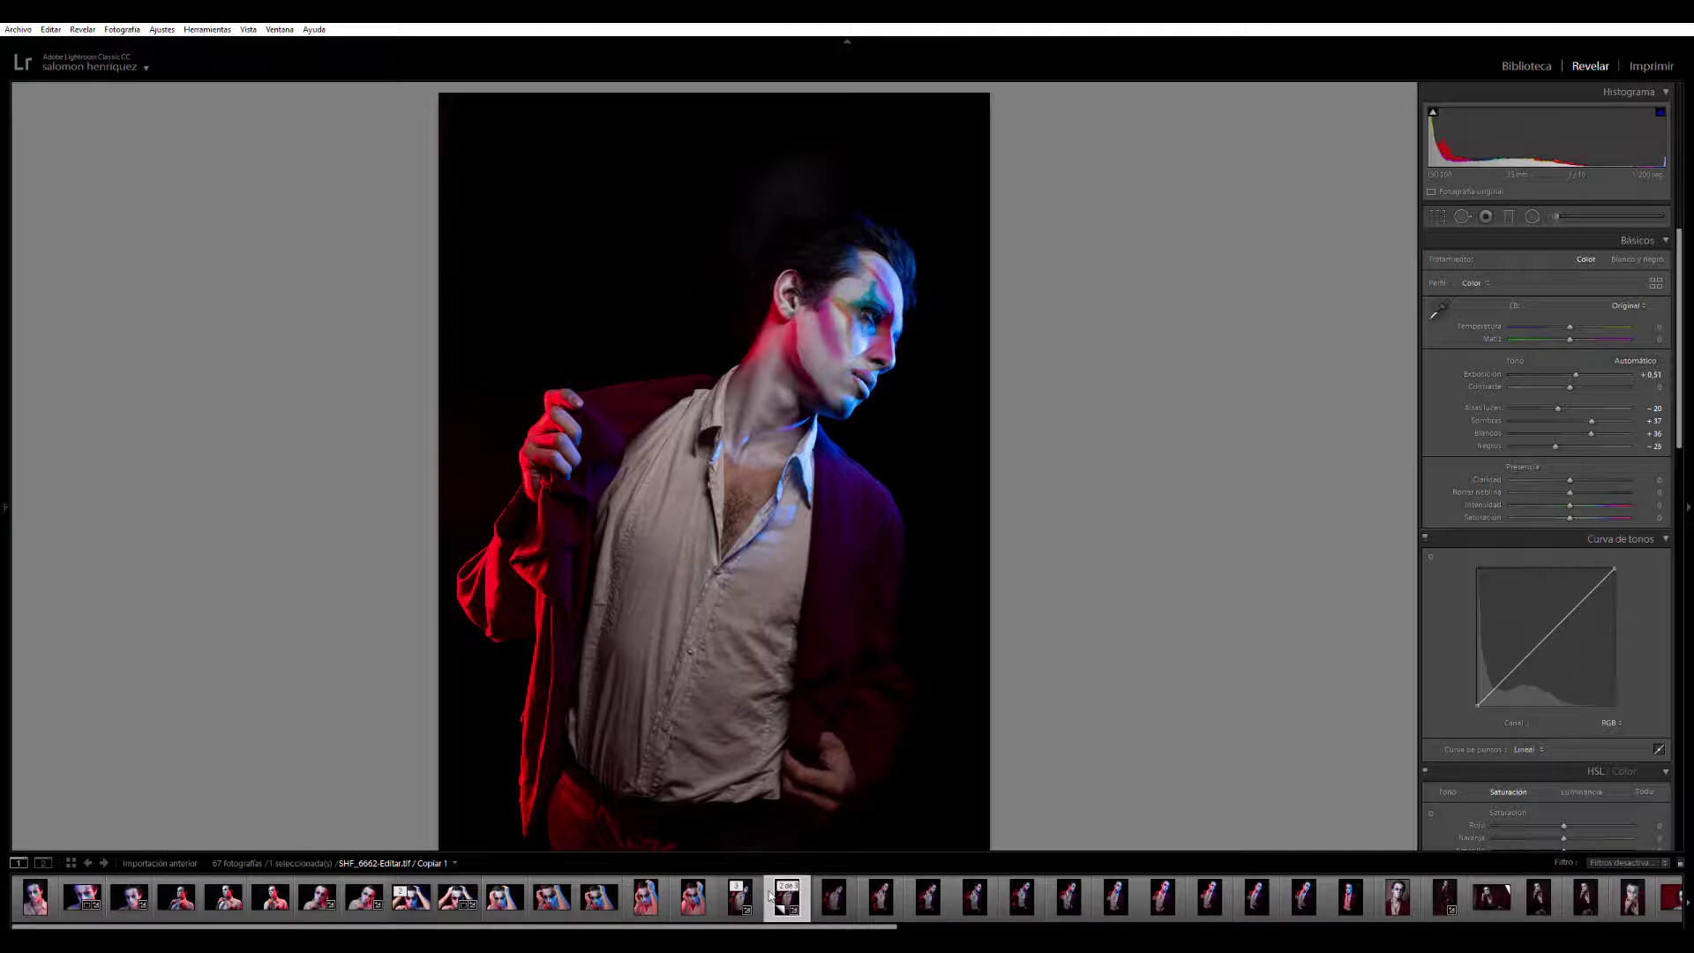
{"action": "left_click", "coordinate": [832, 896]}
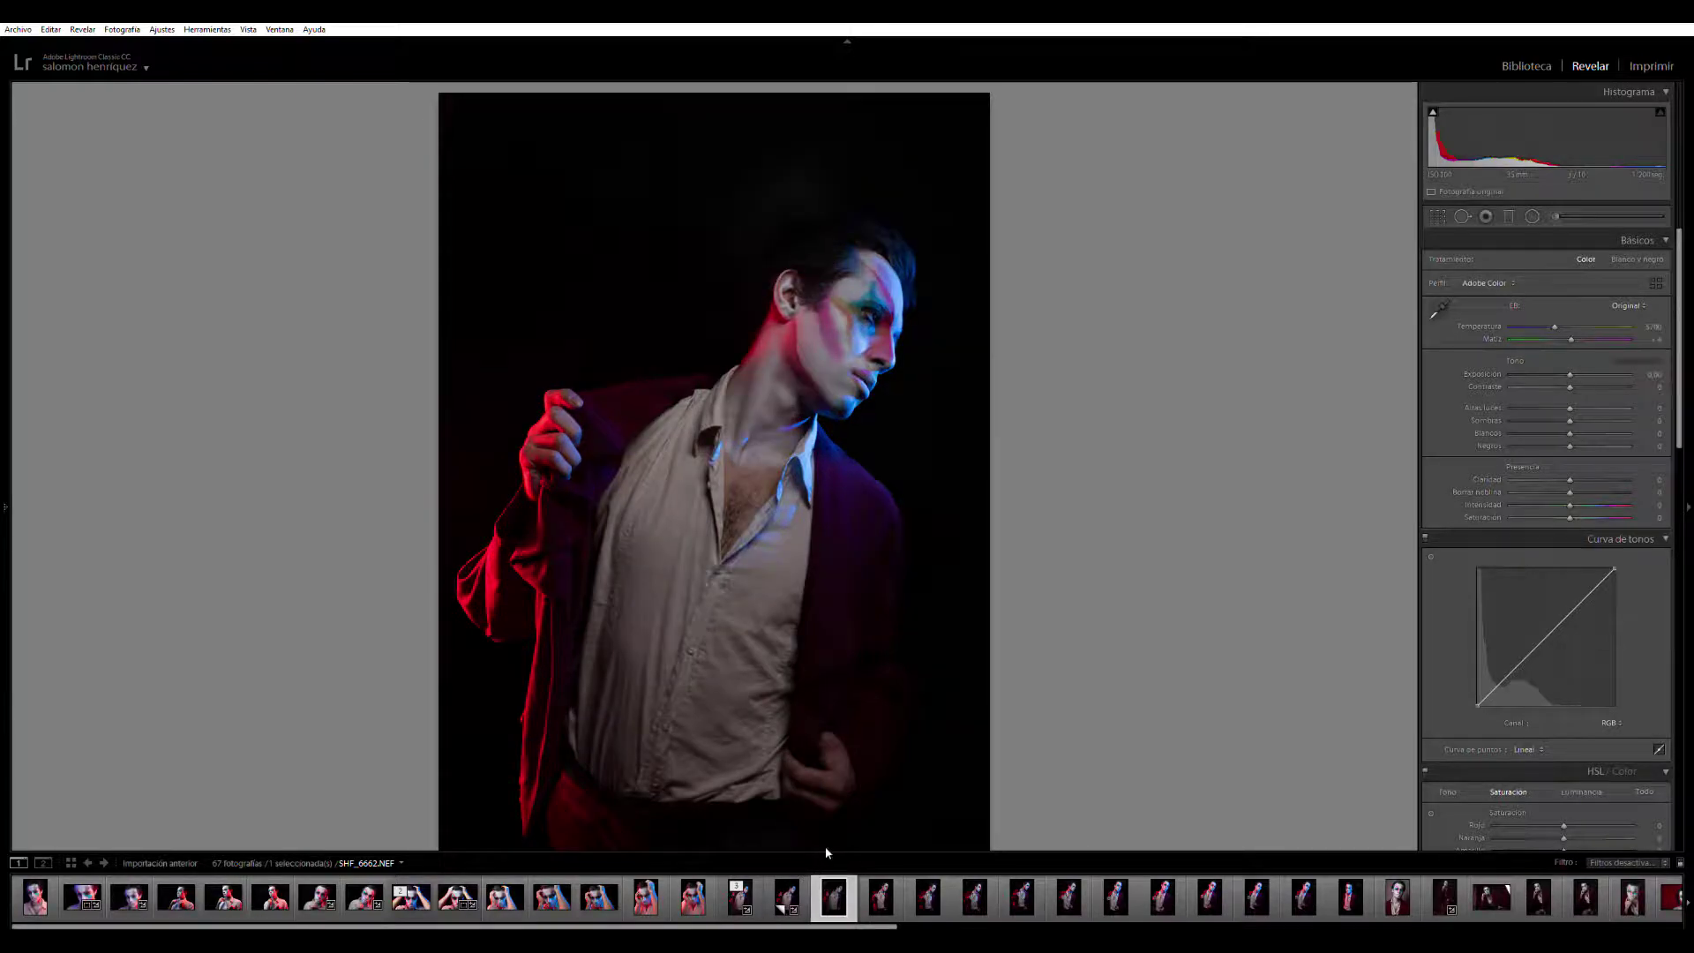
{"action": "left_click", "coordinate": [784, 891]}
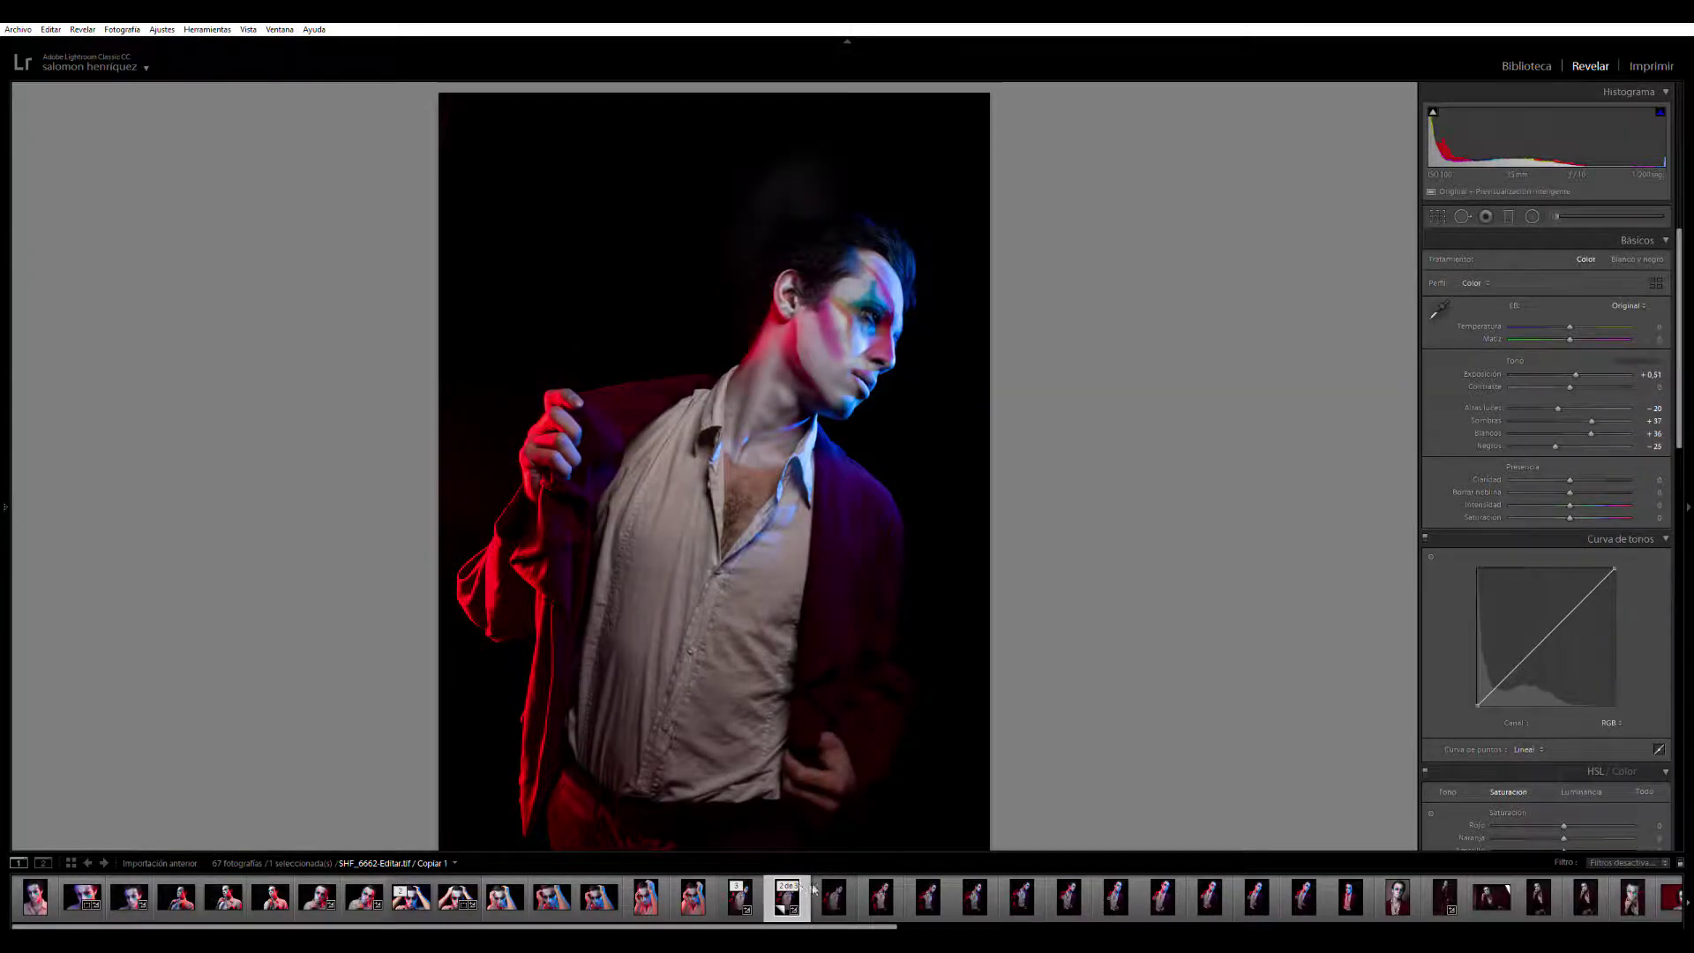
{"action": "left_click", "coordinate": [783, 889]}
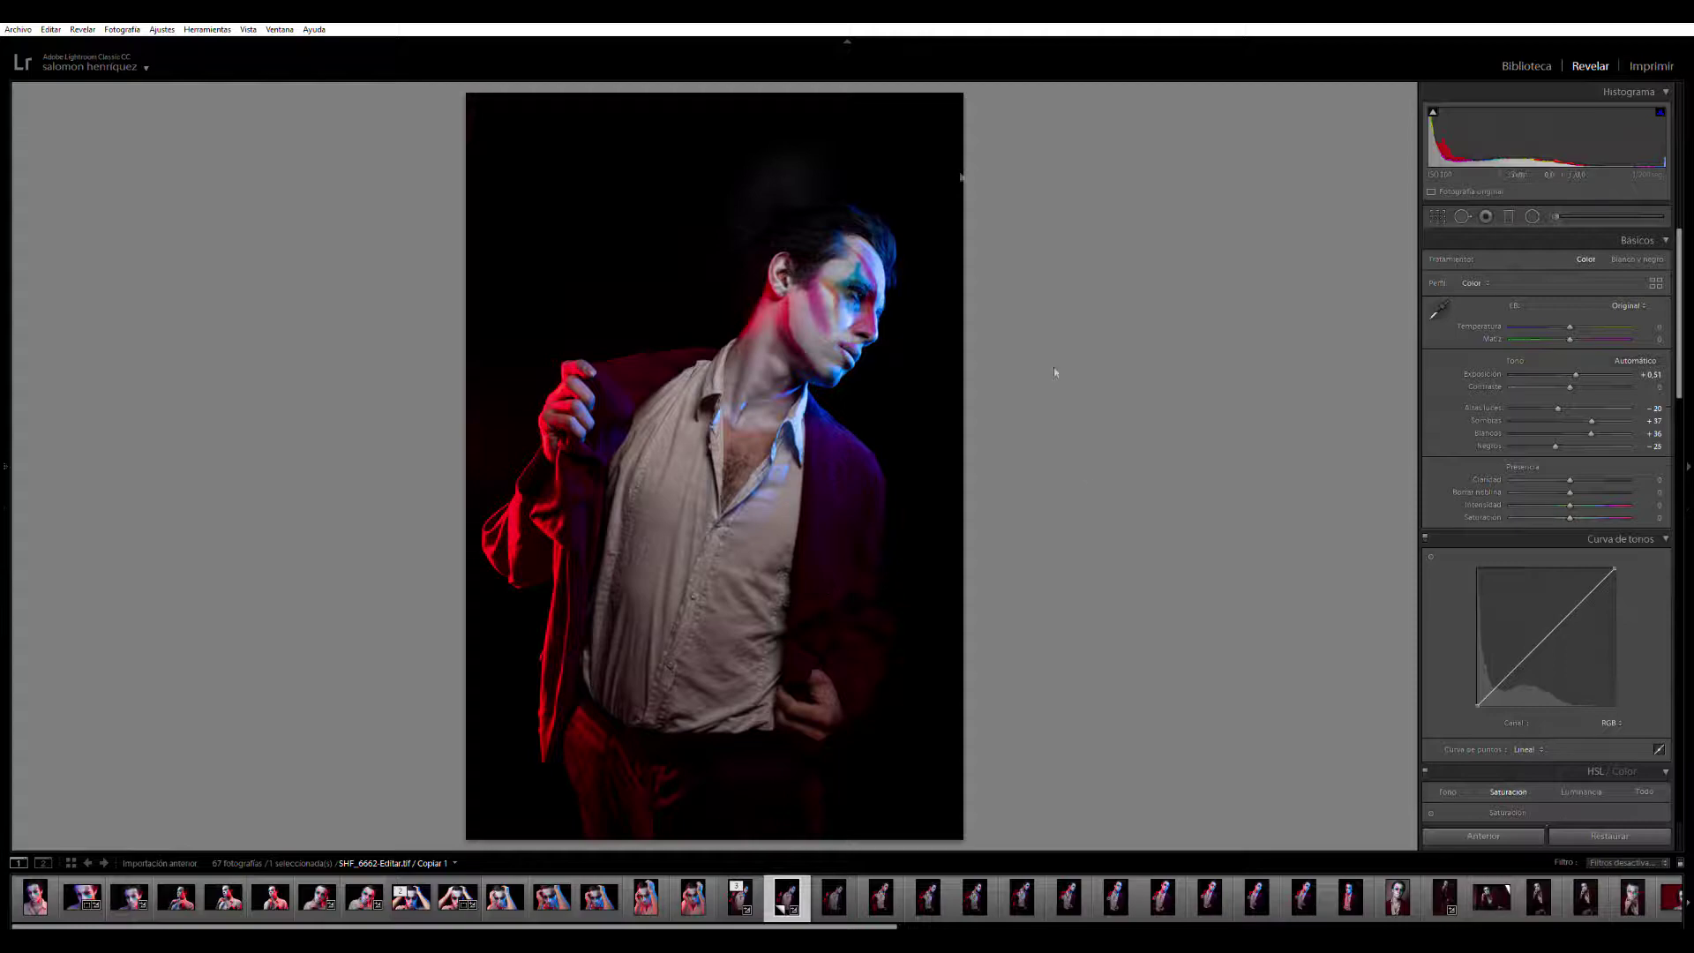
{"action": "left_click", "coordinate": [852, 926]}
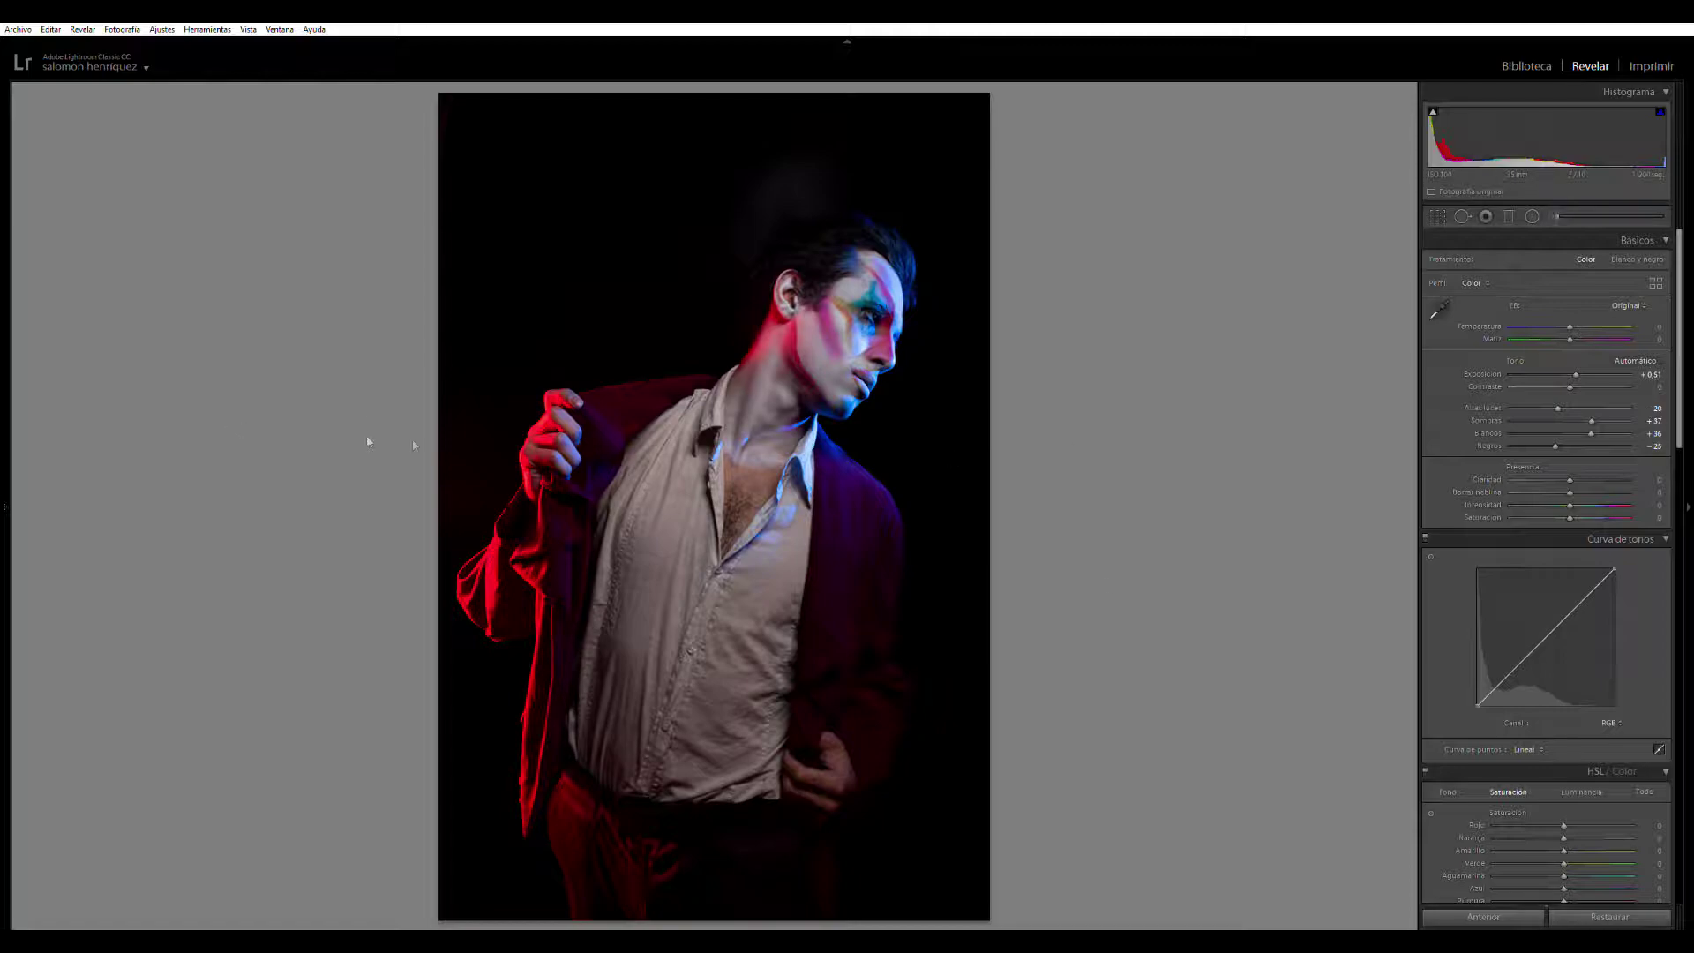
Step: Anchor the shadows on the RGB tone curve, lift its black point slightly and compare the photo with the curve off and on
{"action": "left_click_drag", "start_coordinate": [1515, 665], "coordinate": [1511, 670]}
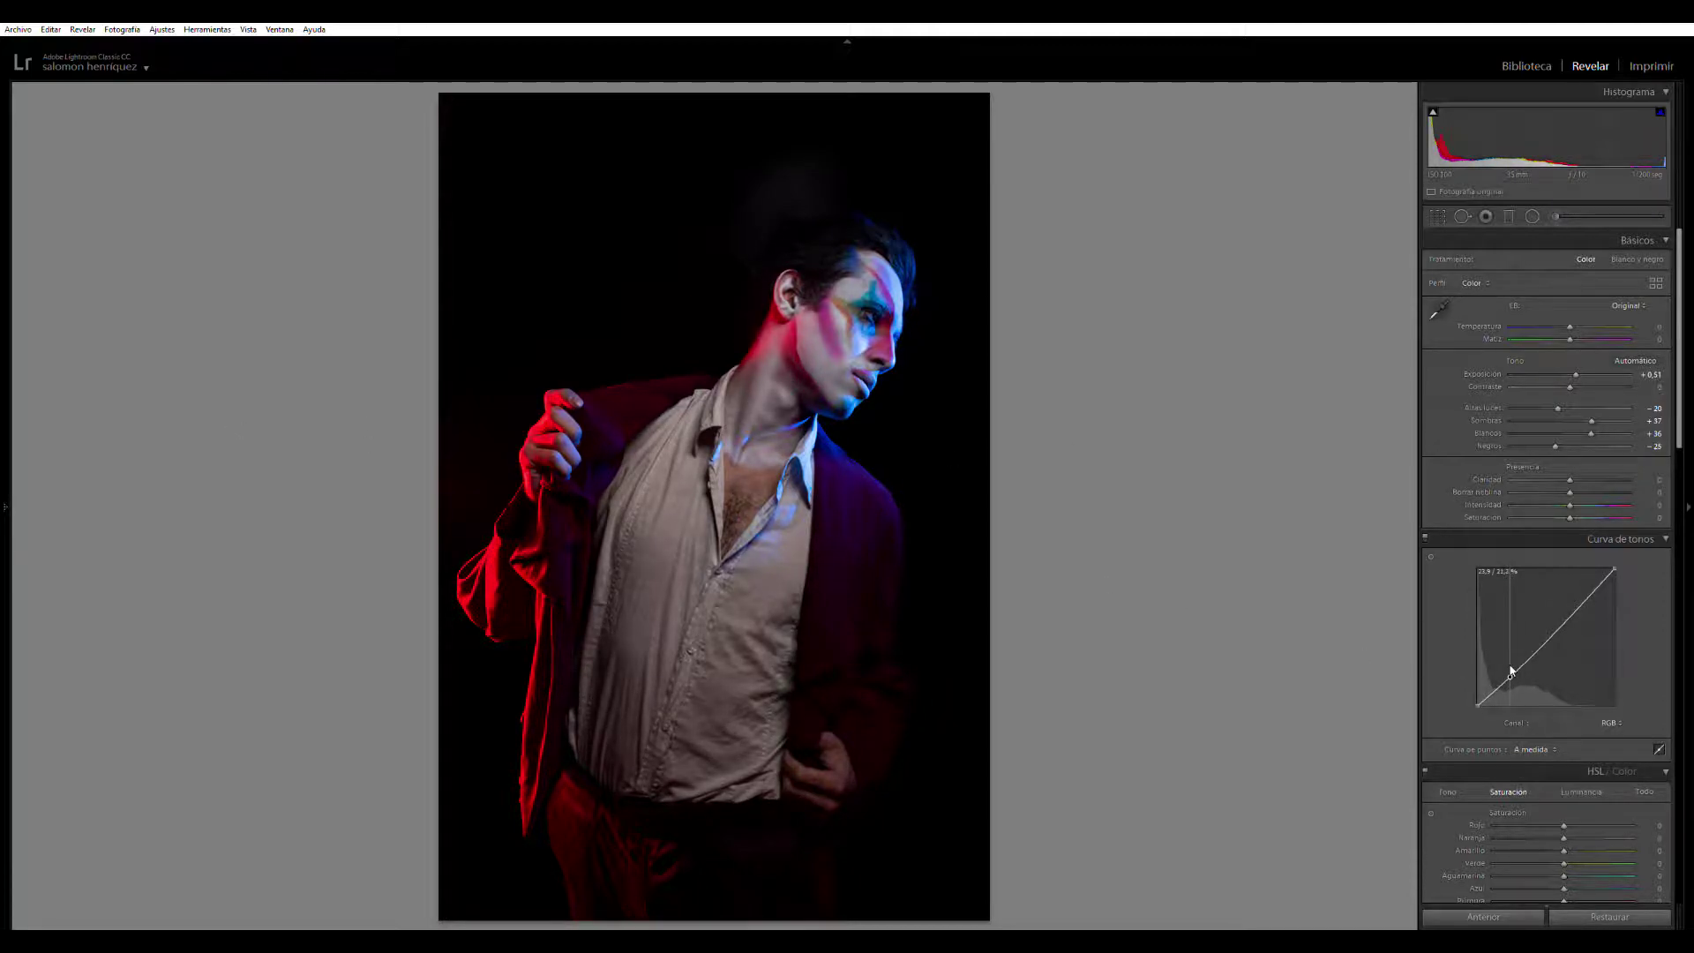
{"action": "left_click_drag", "start_coordinate": [1512, 670], "coordinate": [1474, 685]}
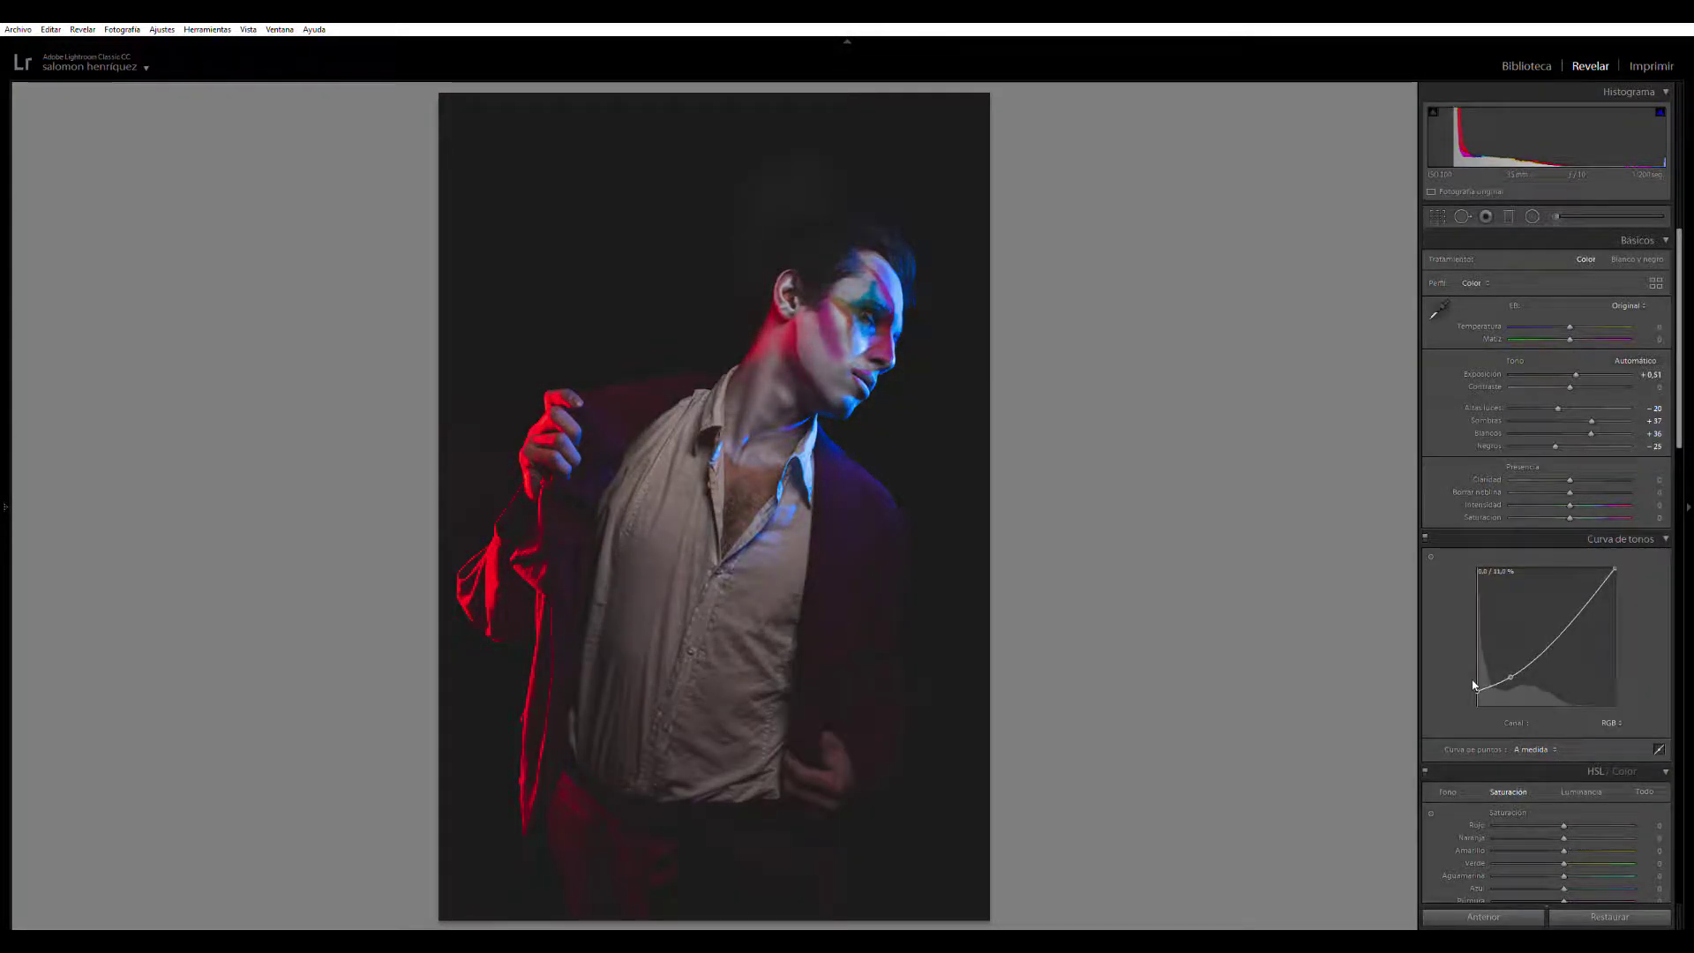
{"action": "mouse_move", "coordinate": [1473, 685]}
{"action": "left_mouse_down"}
{"action": "mouse_move", "coordinate": [1468, 705]}
{"action": "mouse_move", "coordinate": [1482, 697]}
{"action": "left_mouse_up"}
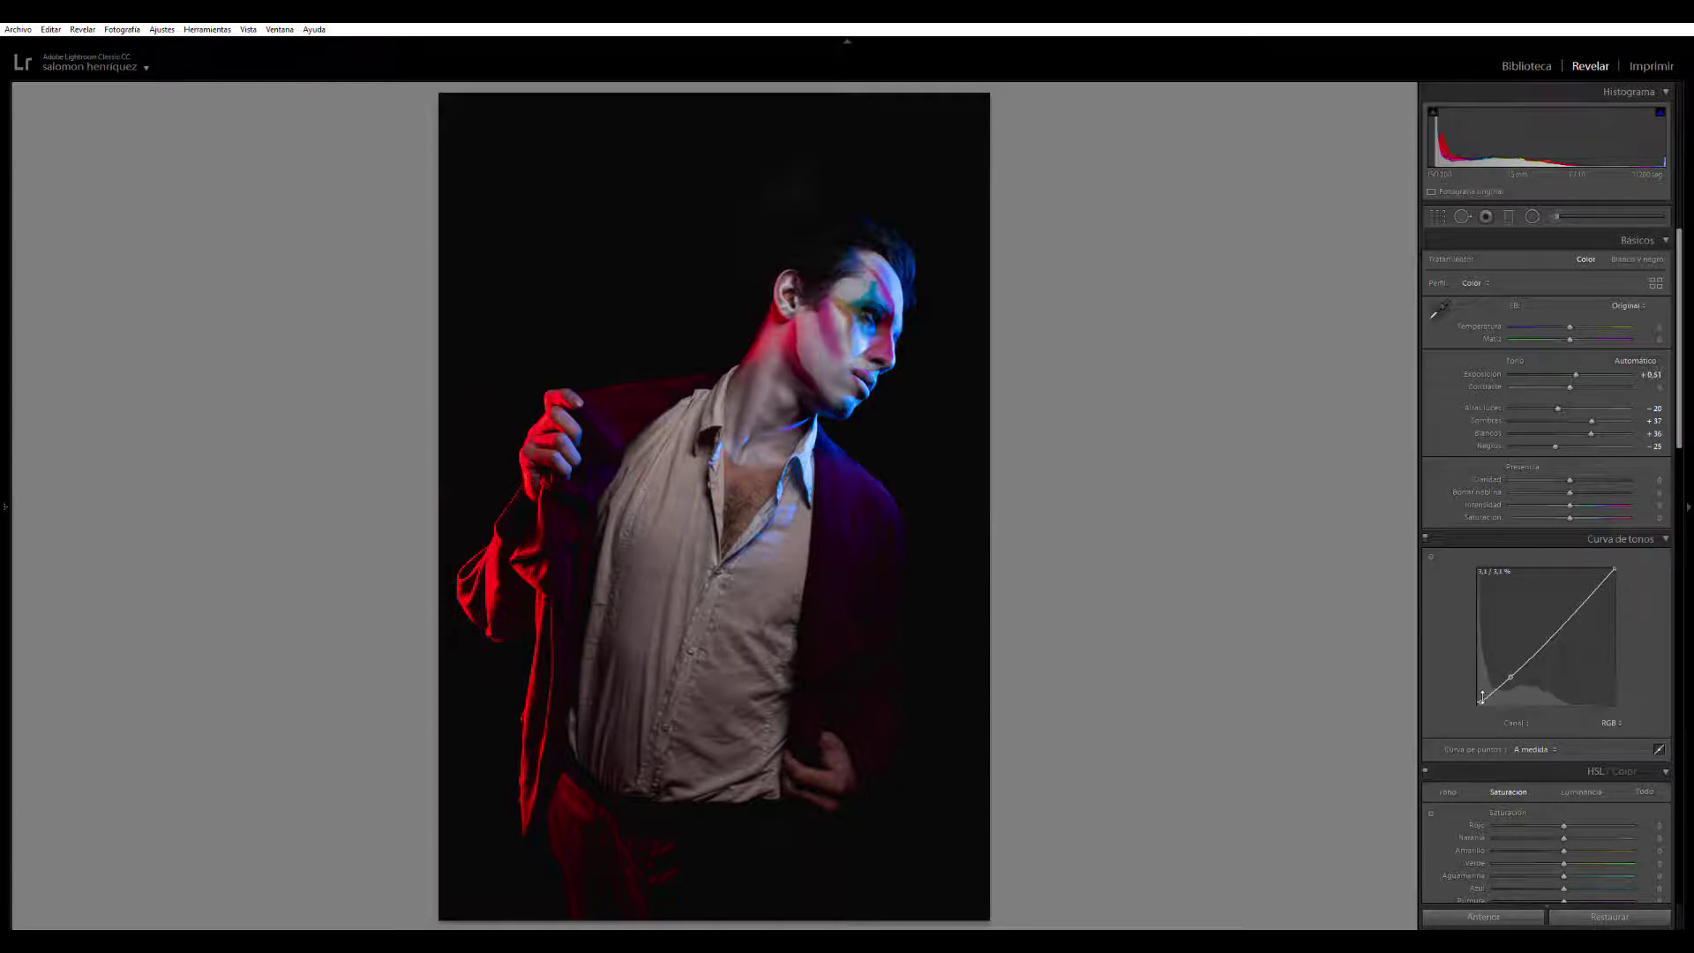
{"action": "left_click", "coordinate": [1424, 534]}
{"action": "left_click", "coordinate": [1423, 534]}
{"action": "left_click", "coordinate": [1424, 534]}
{"action": "left_click", "coordinate": [1424, 533]}
{"action": "left_click", "coordinate": [1425, 535]}
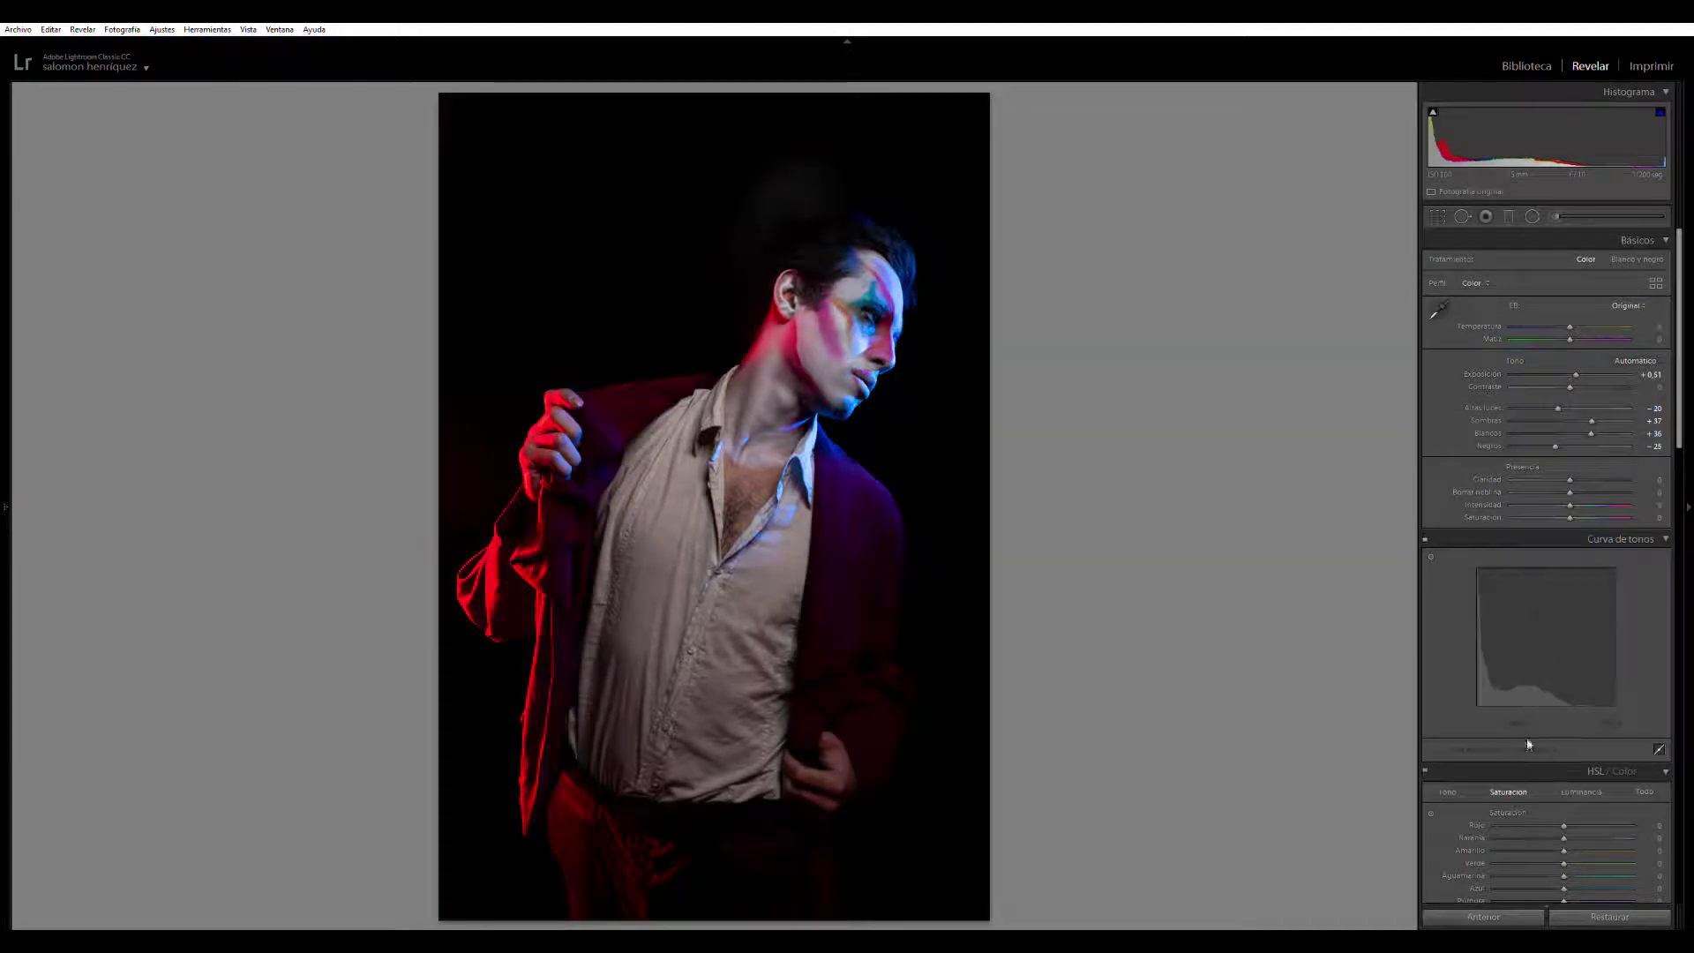
{"action": "left_click", "coordinate": [1426, 535]}
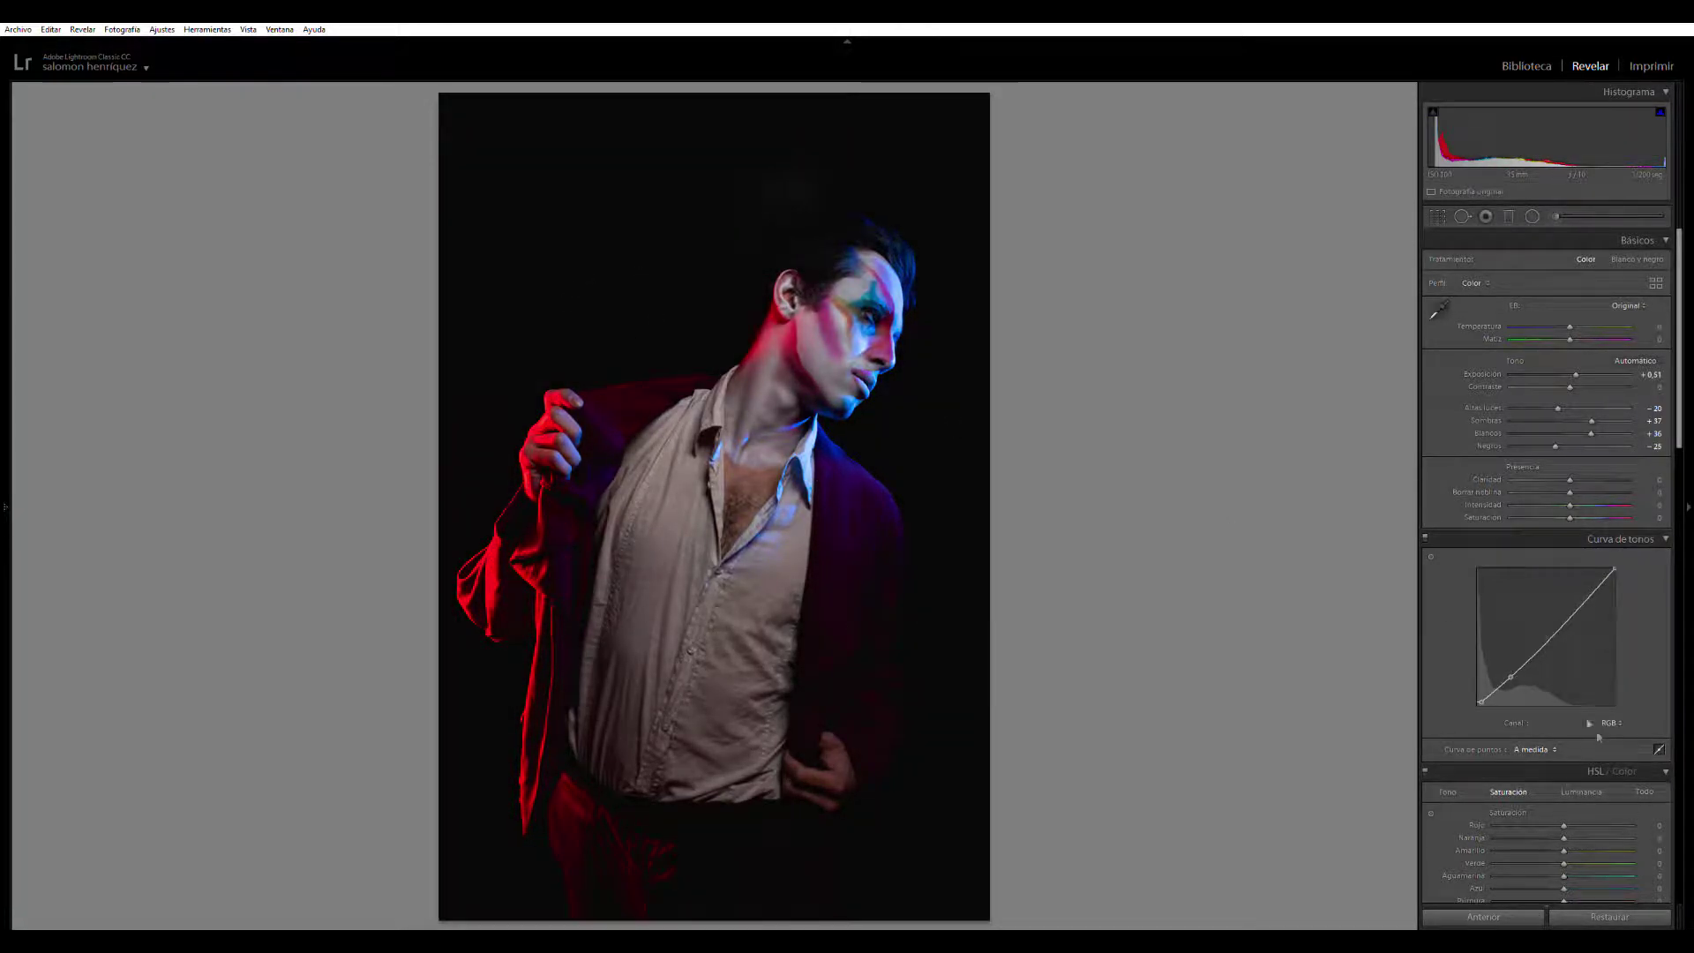
Step: Add midtone and highlight points to the RGB tone curve and lift the black point a little more, checking the effect against no curve
{"action": "left_click_drag", "start_coordinate": [1551, 637], "coordinate": [1582, 593]}
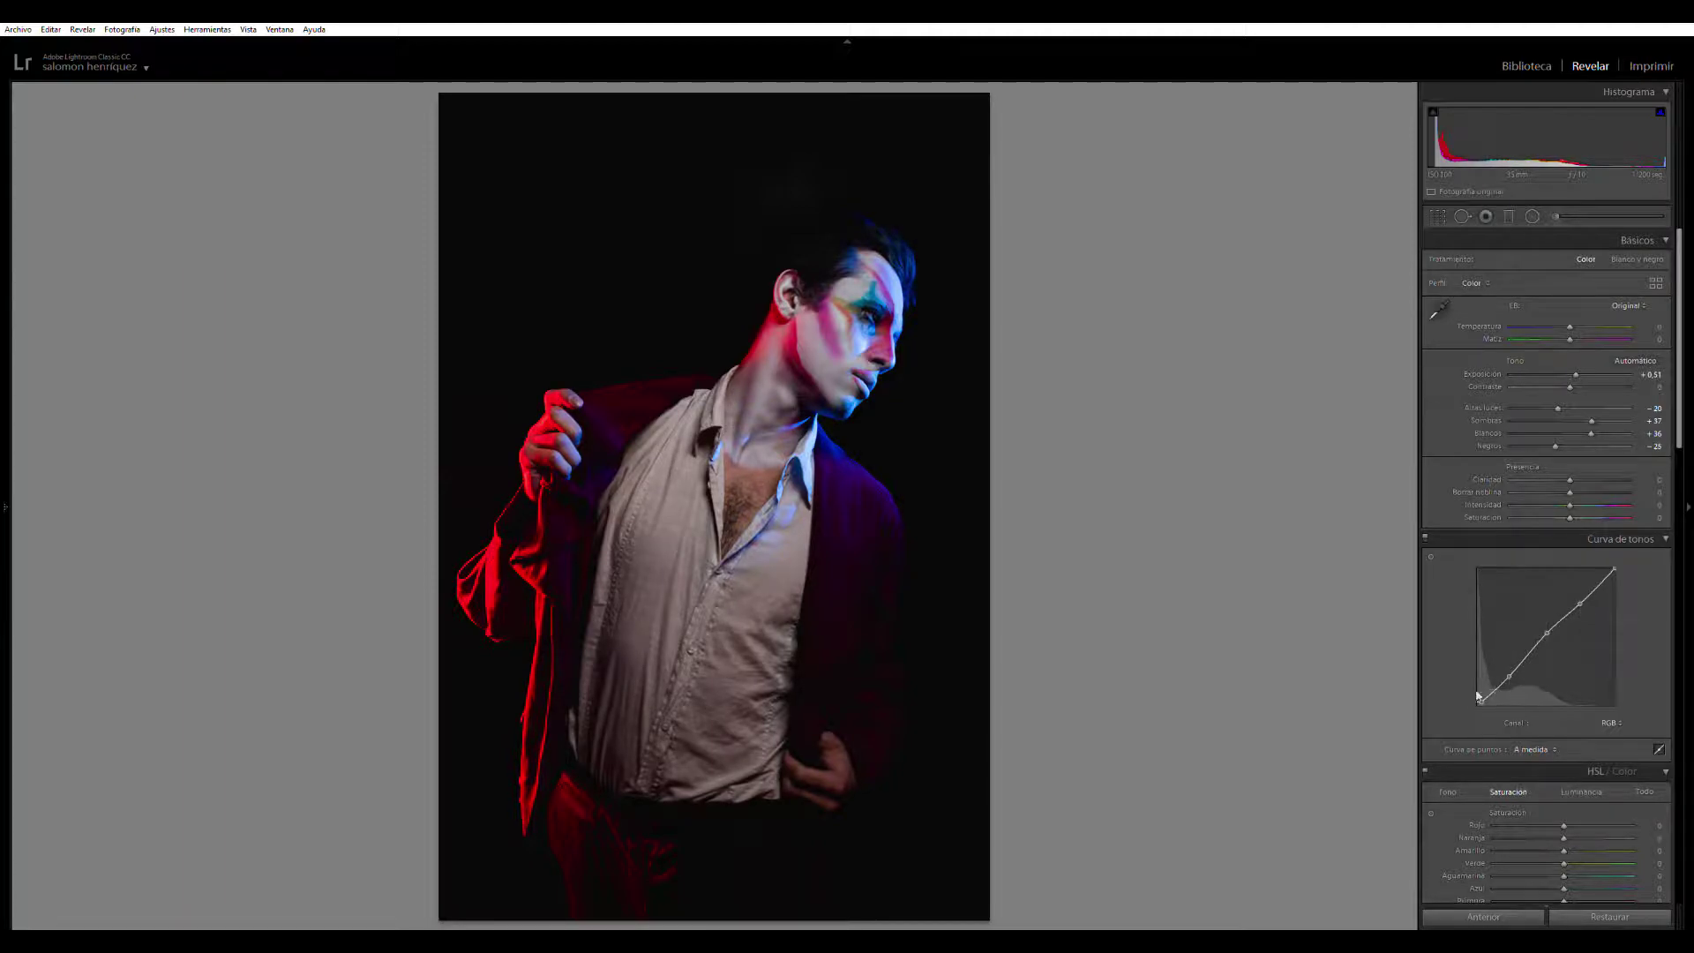
{"action": "left_click_drag", "start_coordinate": [1480, 692], "coordinate": [1480, 688]}
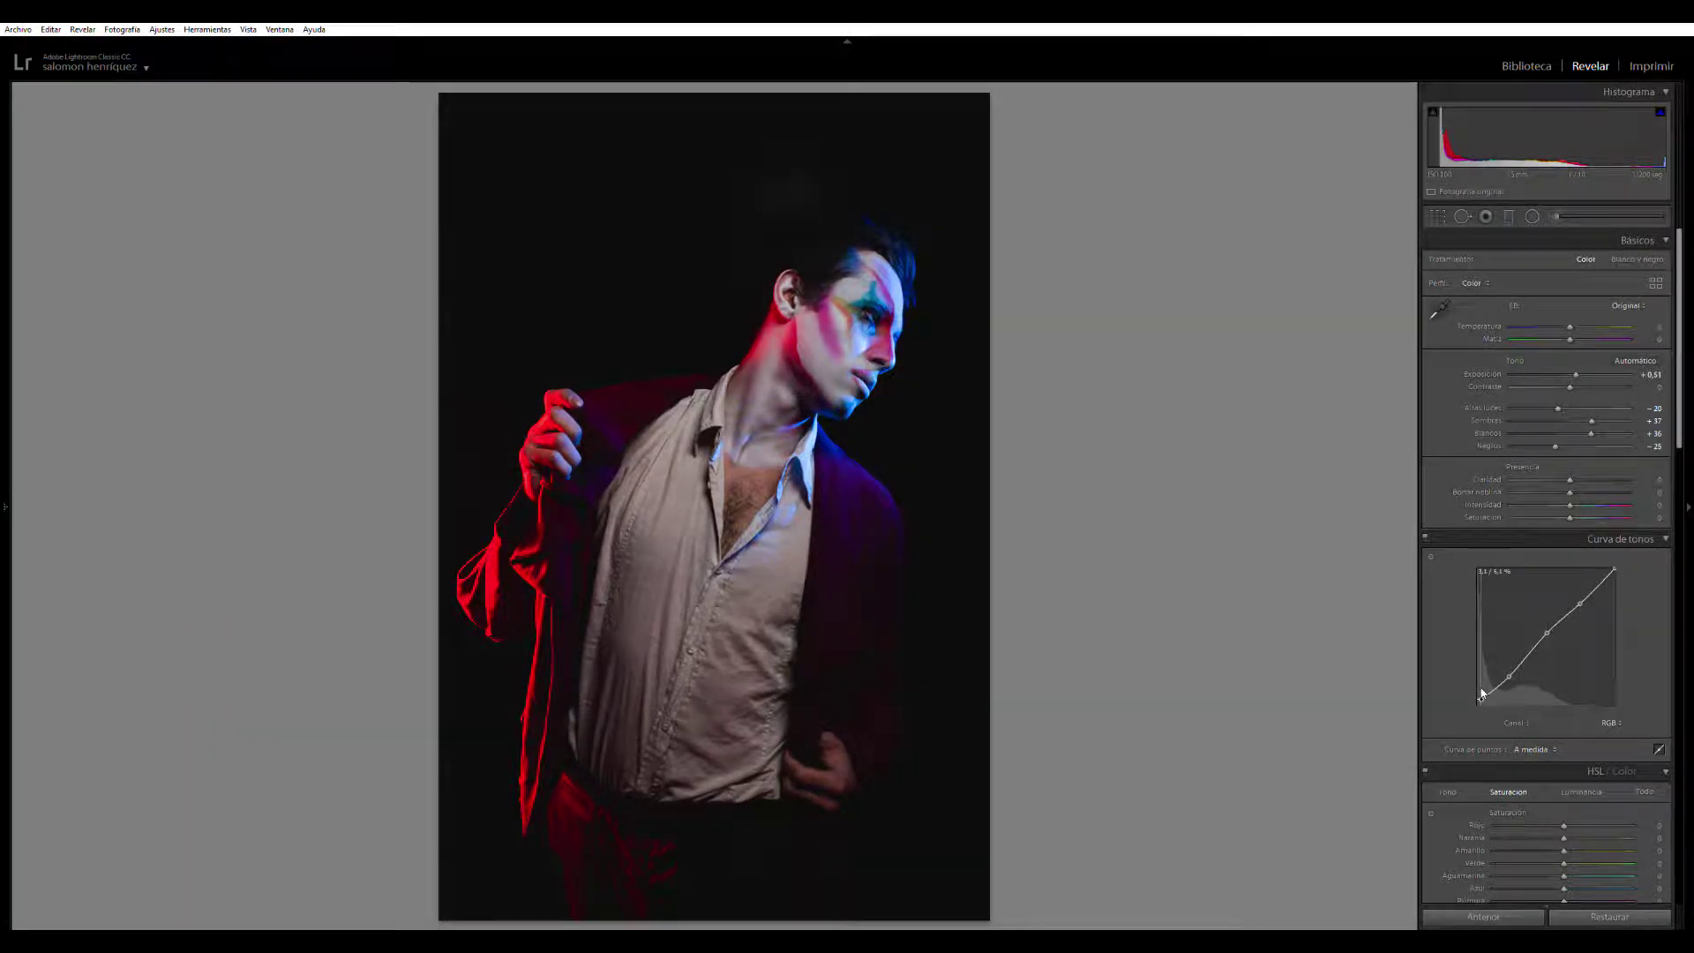
{"action": "left_click", "coordinate": [1425, 534]}
{"action": "left_click", "coordinate": [1425, 534]}
{"action": "left_click", "coordinate": [1426, 533]}
{"action": "left_click", "coordinate": [1425, 534]}
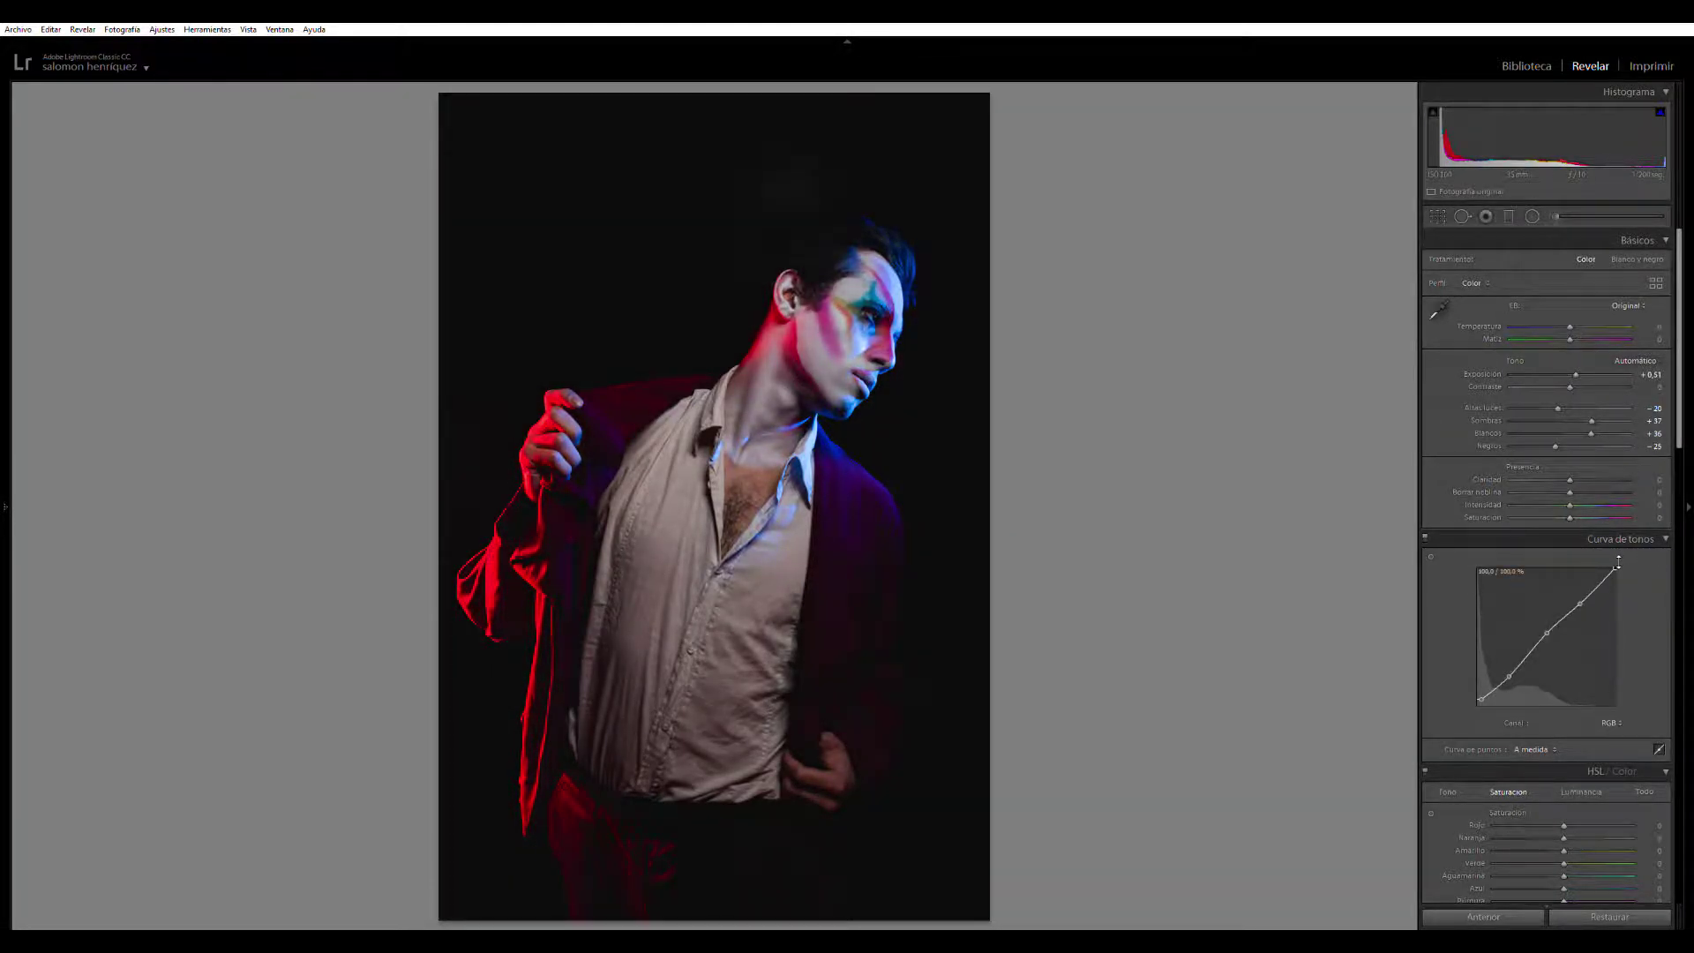
Step: Lower the white point of the RGB tone curve slightly and compare the photo with the curve off and on
{"action": "mouse_move", "coordinate": [1617, 562]}
{"action": "left_mouse_down"}
{"action": "mouse_move", "coordinate": [1595, 565]}
{"action": "mouse_move", "coordinate": [1621, 553]}
{"action": "mouse_move", "coordinate": [1618, 566]}
{"action": "left_mouse_up"}
{"action": "mouse_move", "coordinate": [1618, 561]}
{"action": "left_mouse_down"}
{"action": "mouse_move", "coordinate": [1623, 612]}
{"action": "mouse_move", "coordinate": [1635, 553]}
{"action": "mouse_move", "coordinate": [1607, 572]}
{"action": "mouse_move", "coordinate": [1616, 559]}
{"action": "left_mouse_up"}
{"action": "left_click", "coordinate": [1425, 535]}
{"action": "left_click", "coordinate": [1425, 535]}
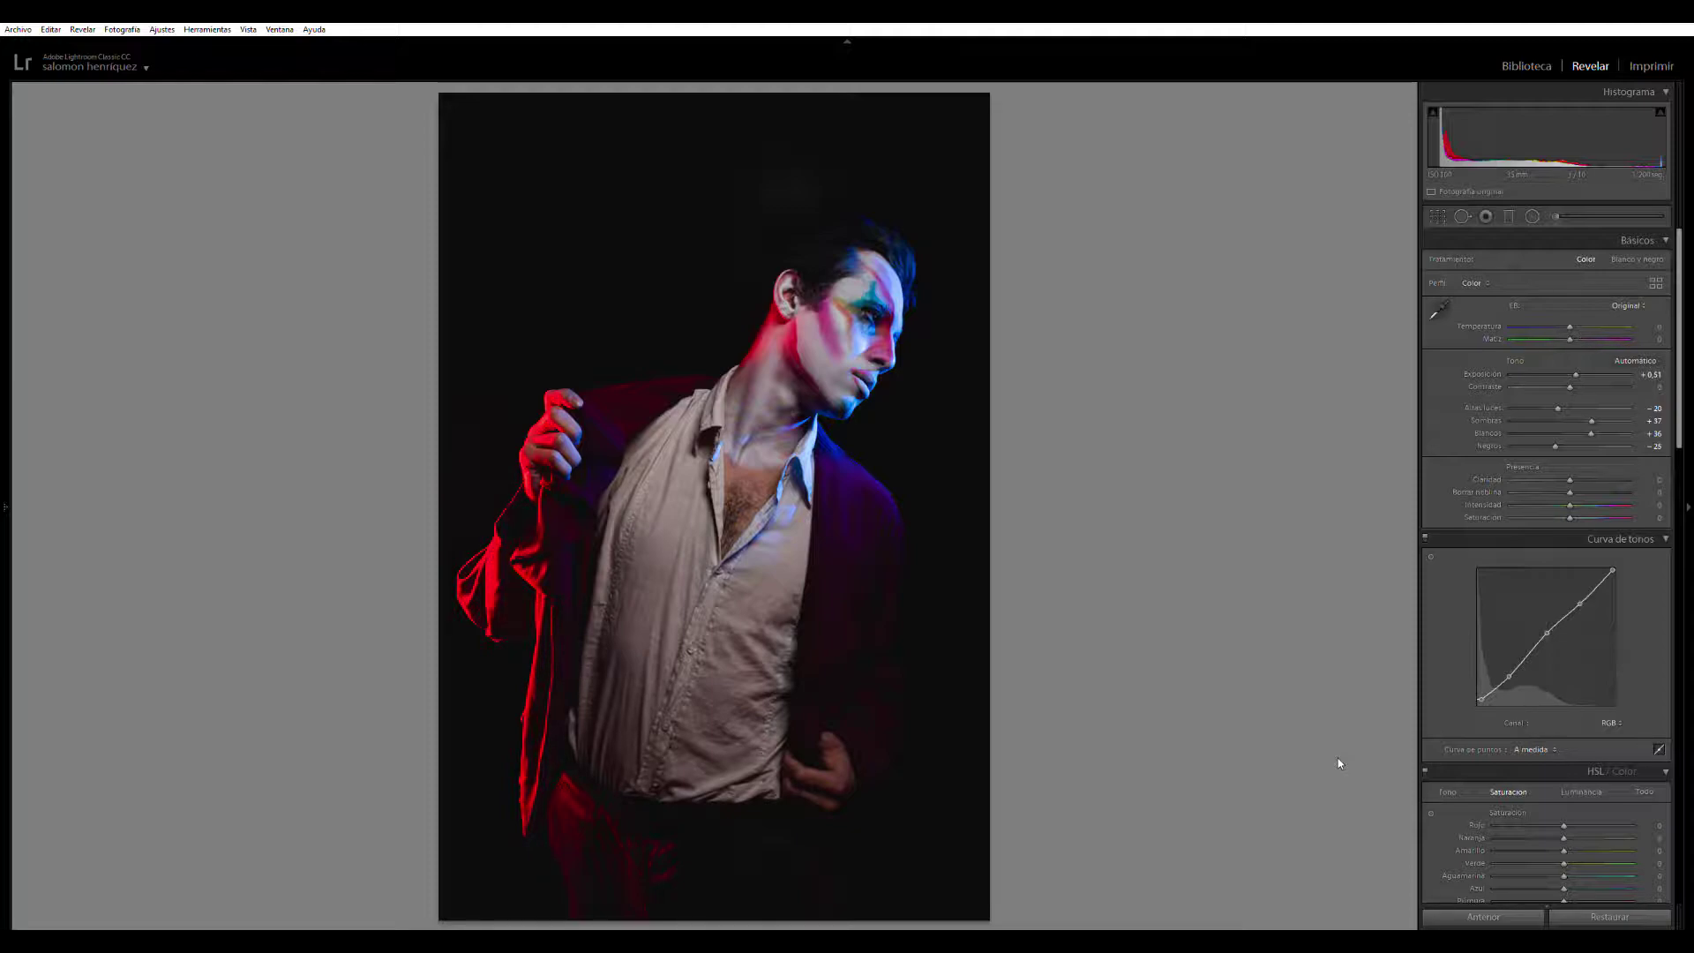
Step: Raise the luminance of the reds to +31 in the HSL adjustments
{"action": "scroll", "coordinate": [1465, 618], "scroll_direction": "down", "scroll_amount": 4}
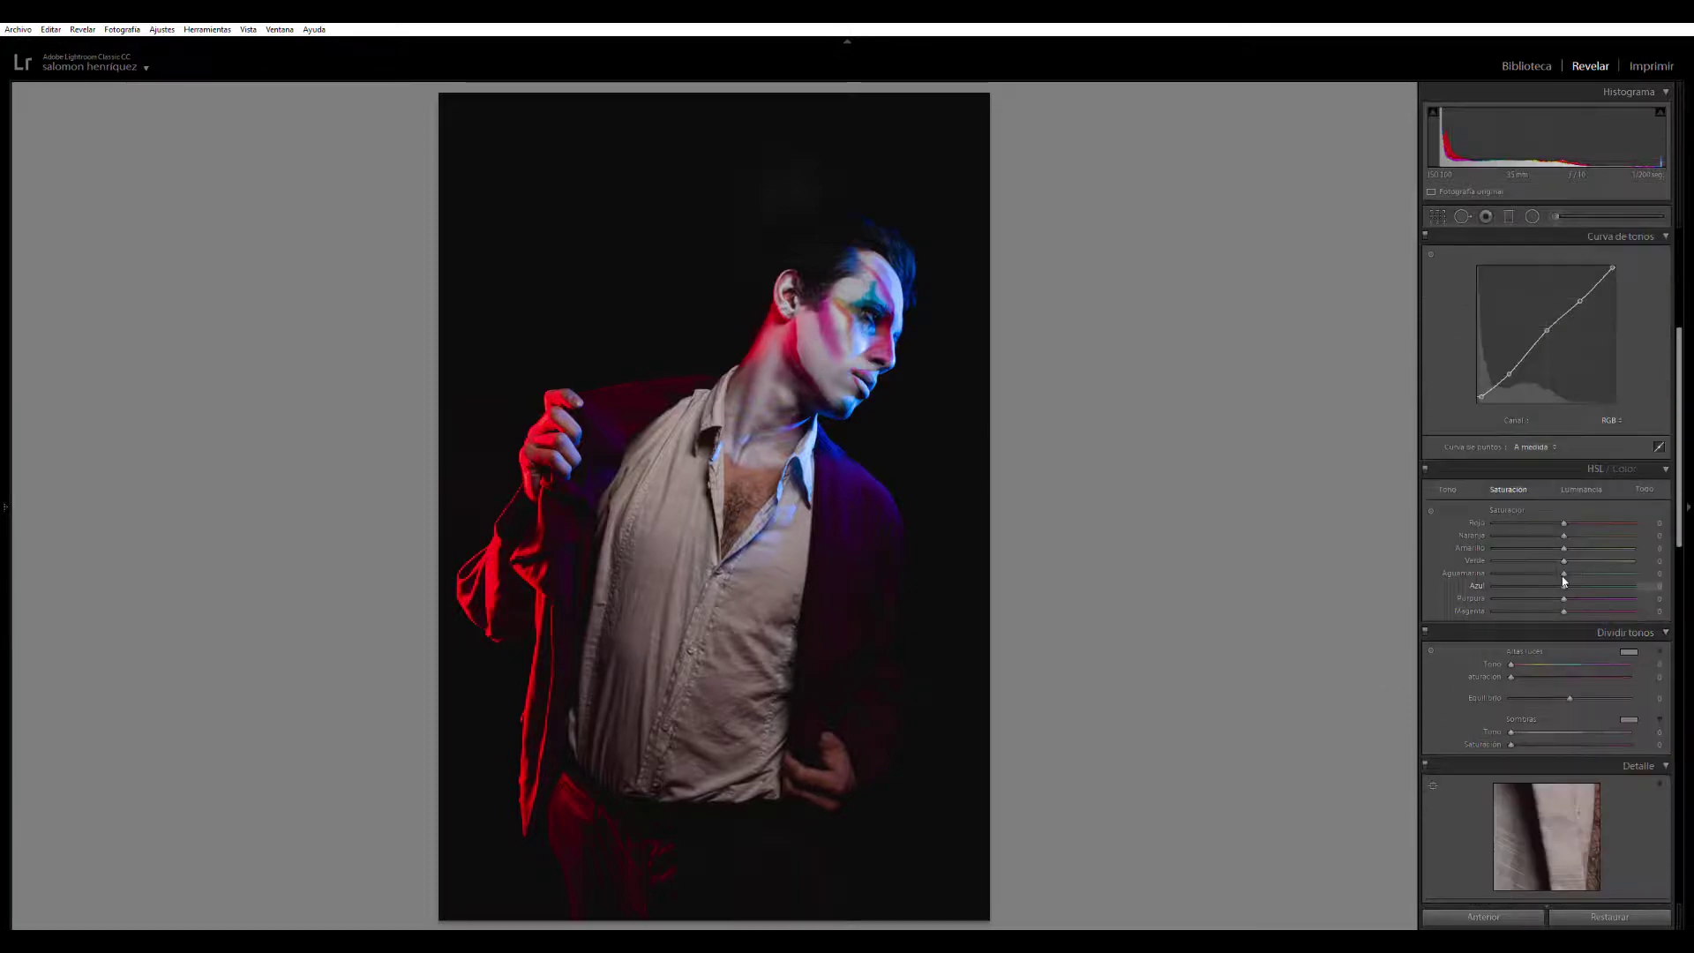
{"action": "left_click", "coordinate": [1448, 489]}
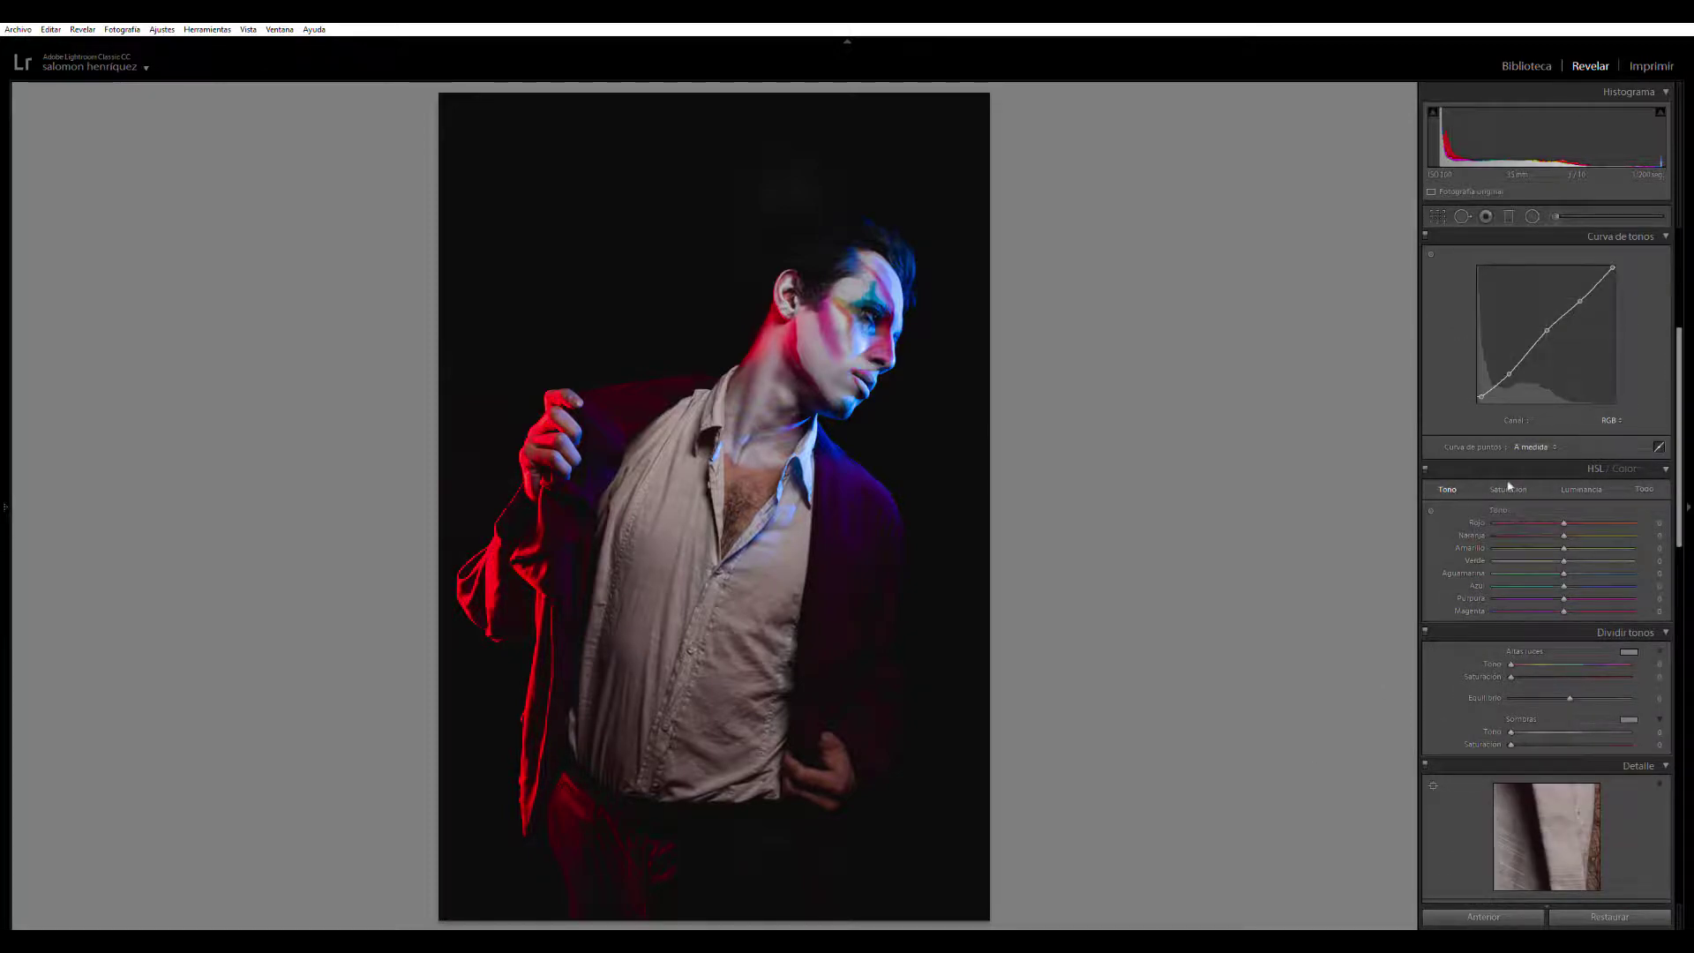
{"action": "left_click", "coordinate": [1583, 489]}
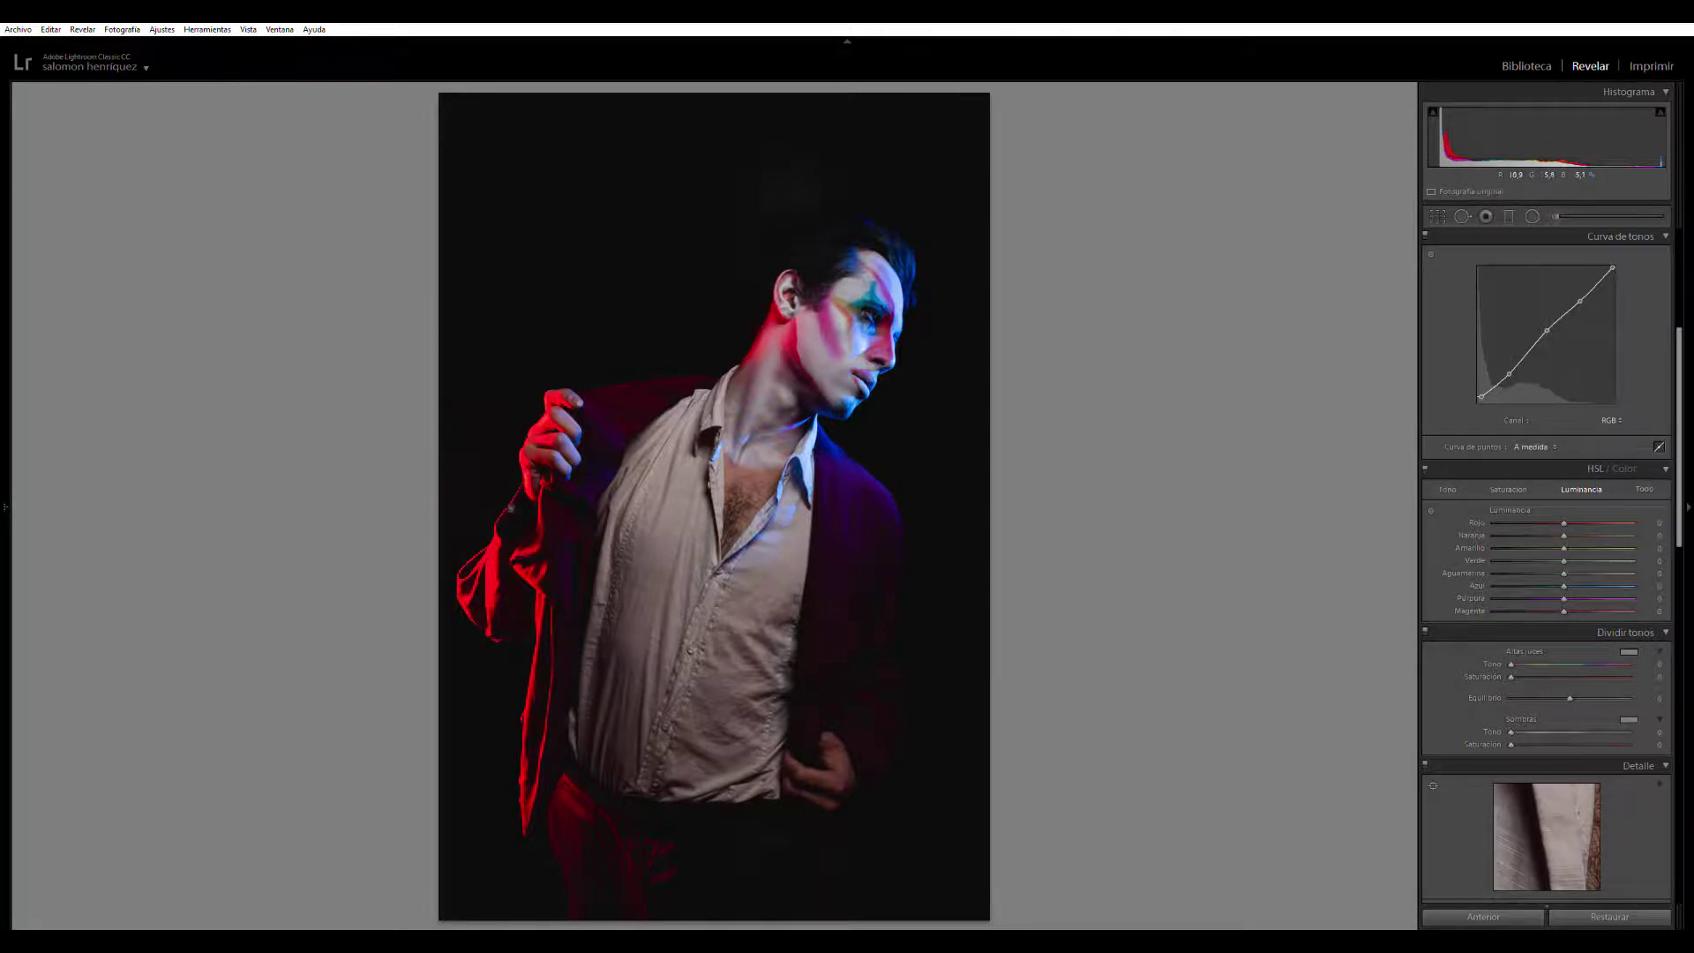
{"action": "left_click_drag", "start_coordinate": [1563, 523], "coordinate": [1586, 523]}
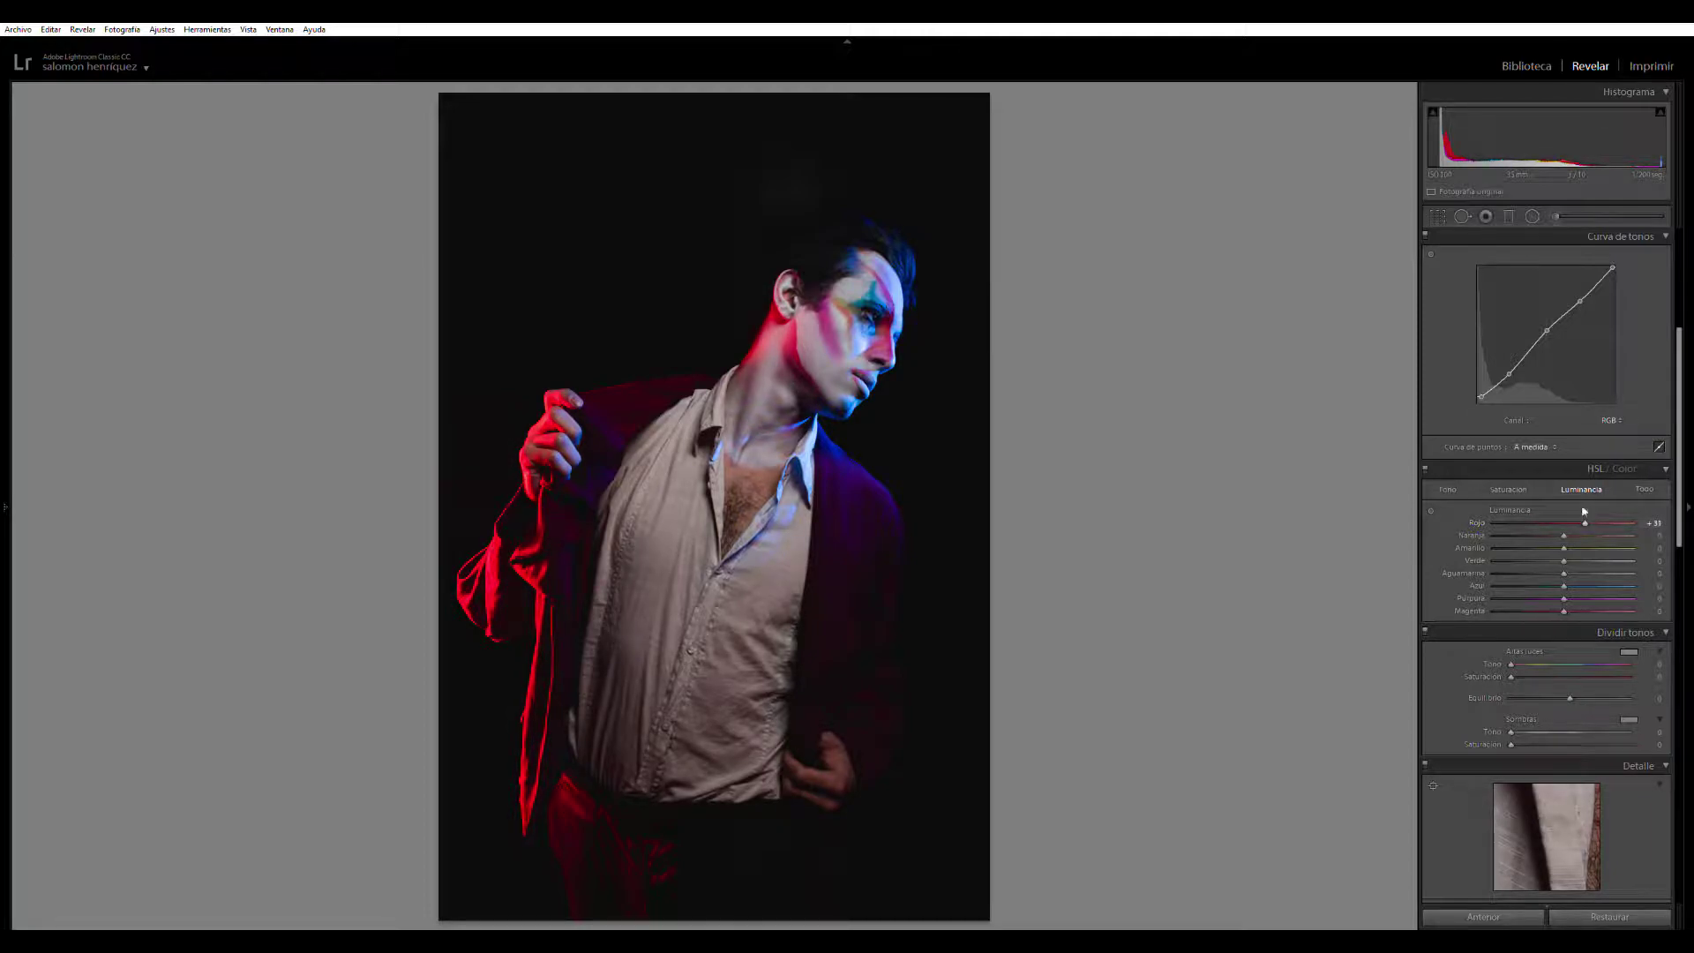
Step: Set the hue of the reds to -14 and shift the blues slightly negative, comparing the photo with the HSL adjustments off and on
{"action": "left_click", "coordinate": [1519, 481]}
{"action": "left_click", "coordinate": [1447, 489]}
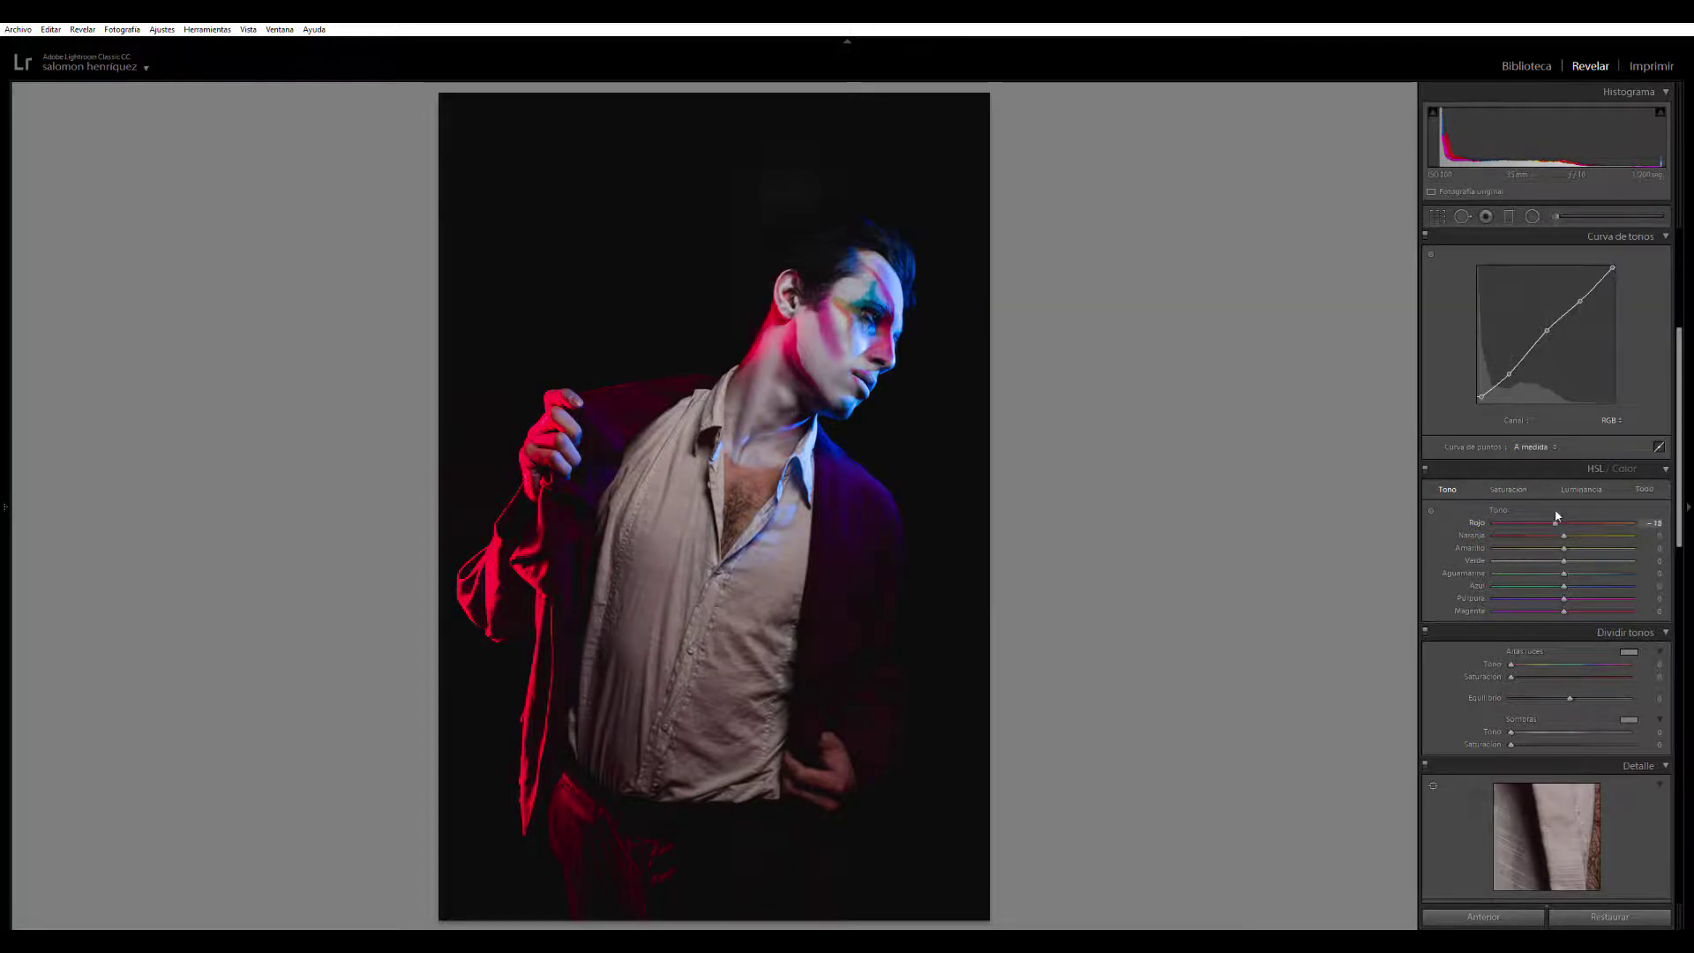
{"action": "left_click_drag", "start_coordinate": [1562, 522], "coordinate": [1551, 524]}
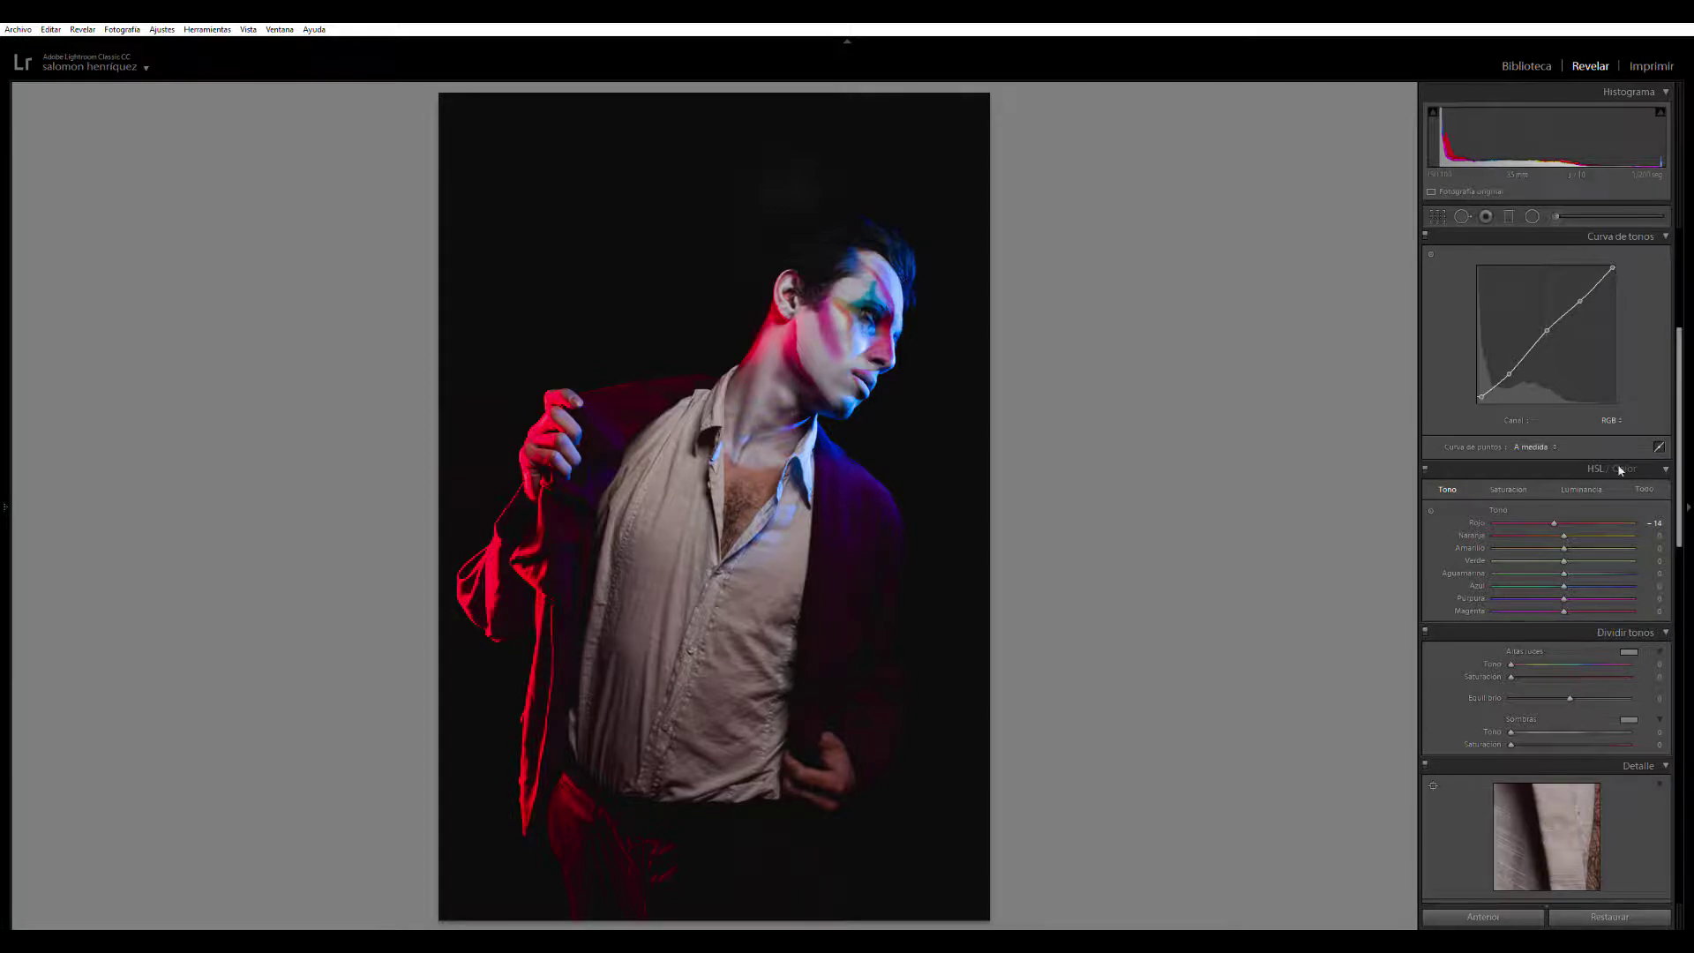
{"action": "left_click_drag", "start_coordinate": [1563, 585], "coordinate": [1563, 581]}
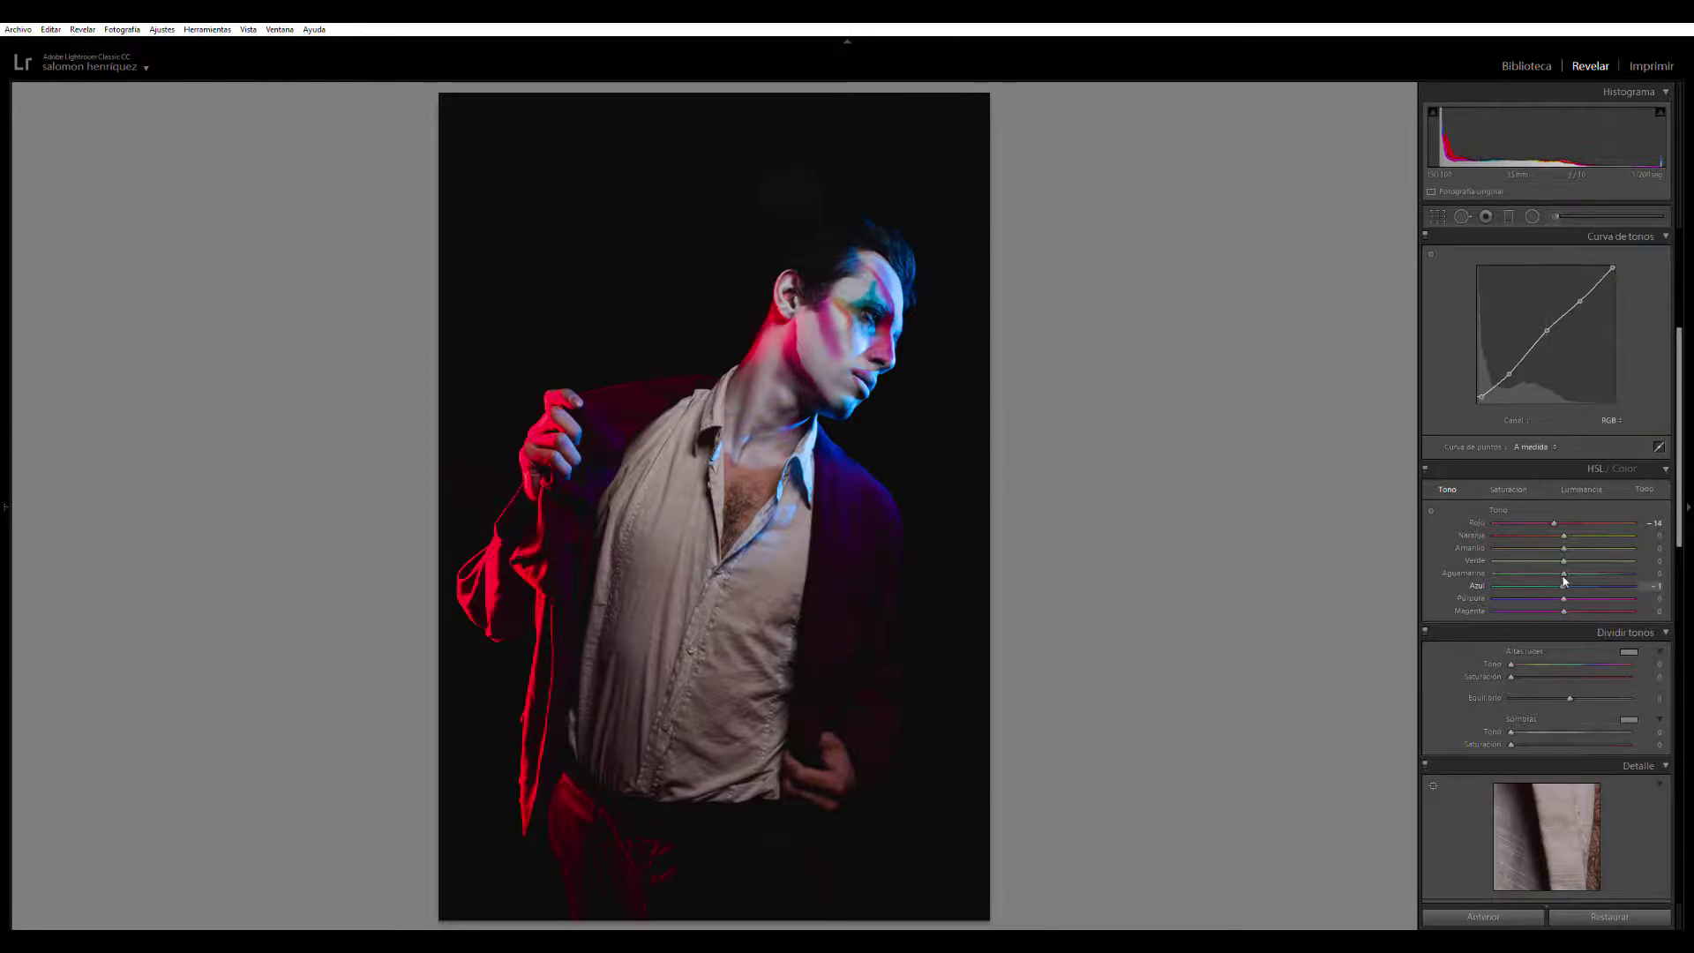
{"action": "left_click", "coordinate": [1425, 465]}
{"action": "left_click", "coordinate": [1426, 461]}
{"action": "left_click", "coordinate": [1425, 461]}
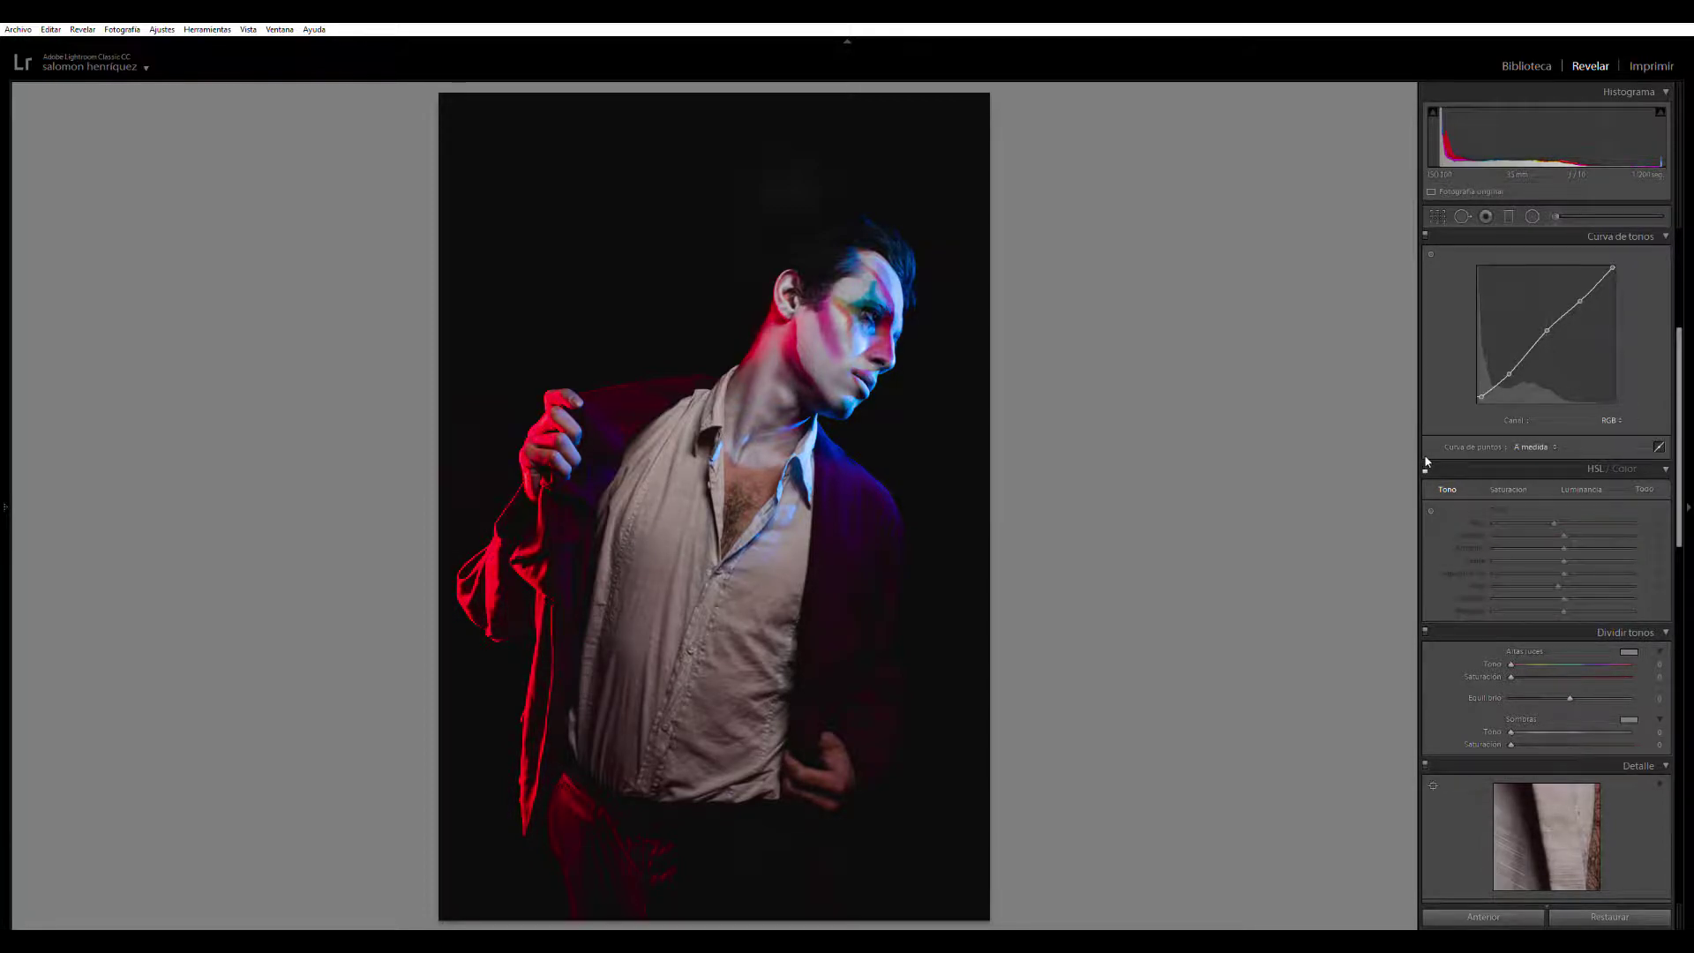
{"action": "left_click", "coordinate": [1425, 461]}
{"action": "left_click", "coordinate": [1426, 462]}
{"action": "left_click", "coordinate": [1426, 462]}
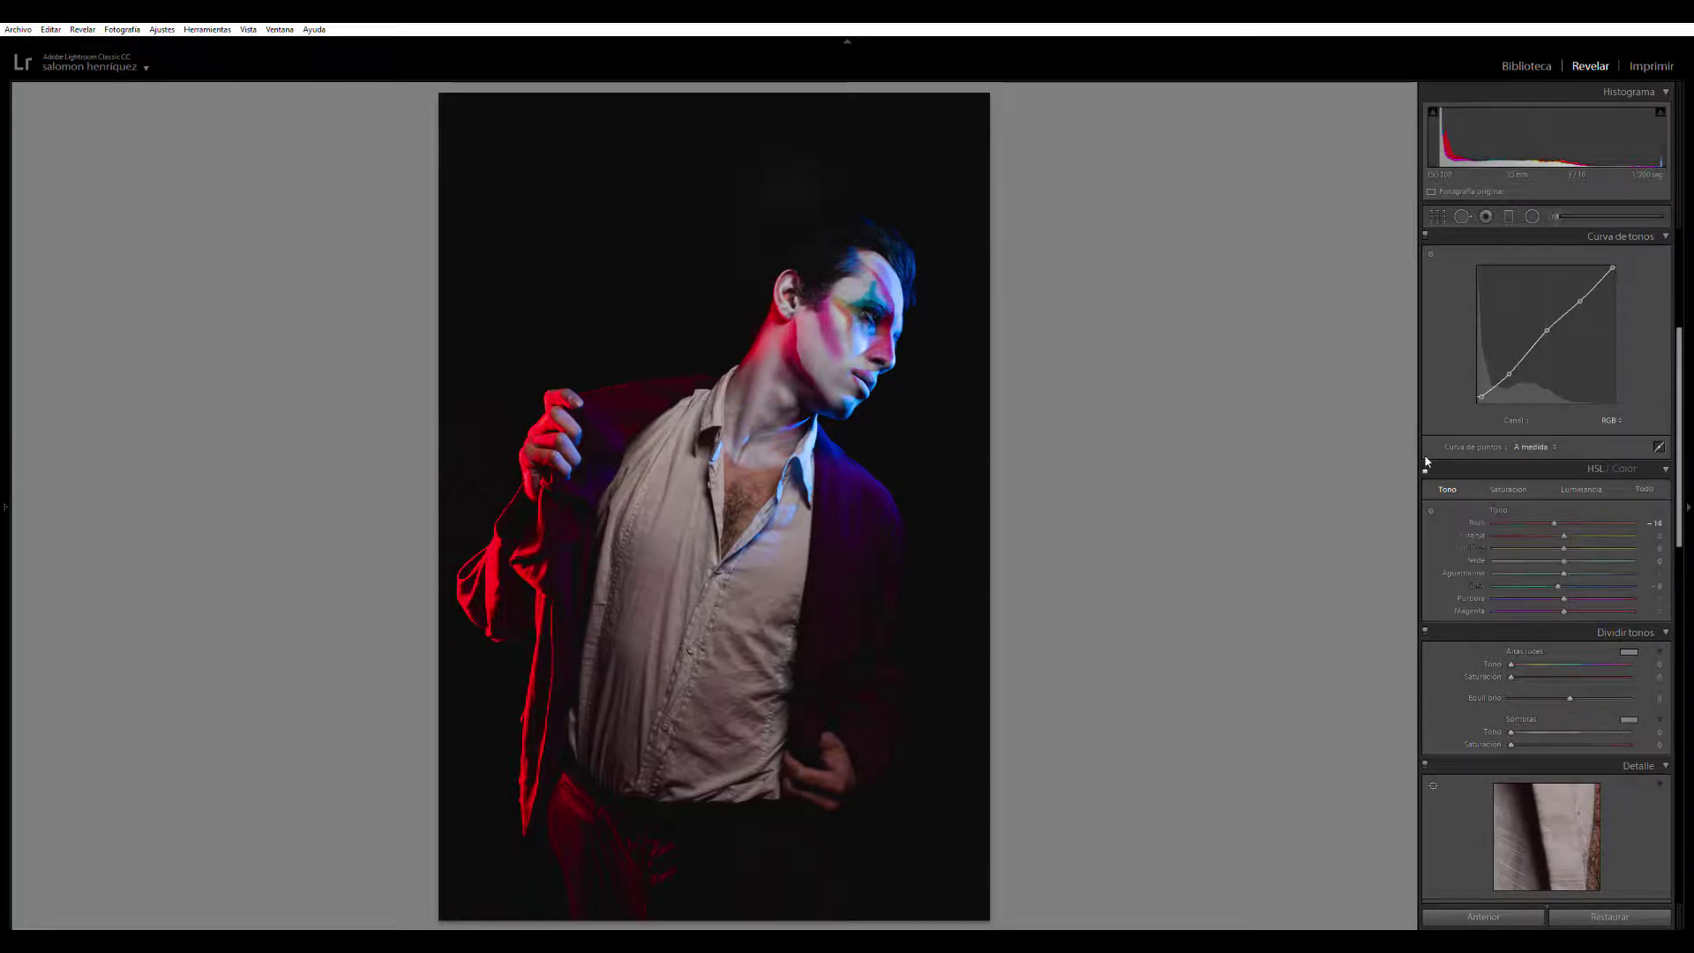
Step: Lower the luminance of the blues to -5 and compare the face up close with the HSL adjustments off and on
{"action": "left_click", "coordinate": [1581, 489]}
{"action": "left_click_drag", "start_coordinate": [1604, 583], "coordinate": [1560, 578]}
{"action": "left_click", "coordinate": [888, 304]}
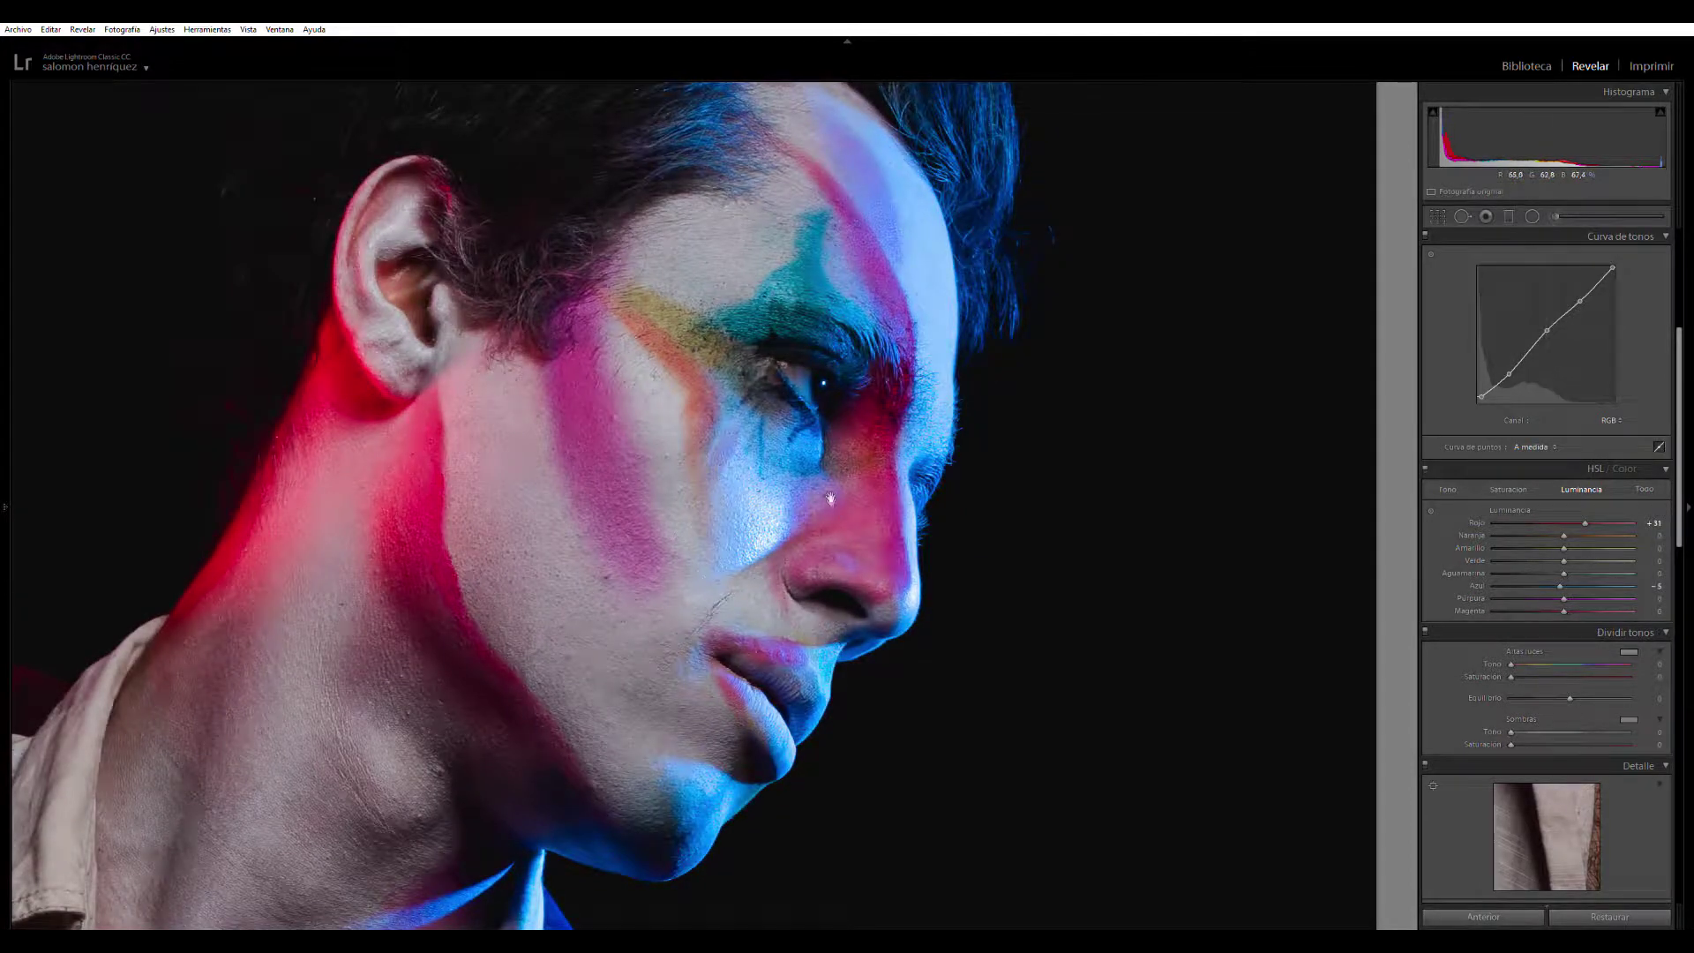
{"action": "left_click", "coordinate": [1426, 462]}
{"action": "left_click", "coordinate": [1426, 462]}
{"action": "left_click", "coordinate": [1427, 463]}
{"action": "left_click", "coordinate": [1426, 463]}
{"action": "left_click", "coordinate": [777, 308]}
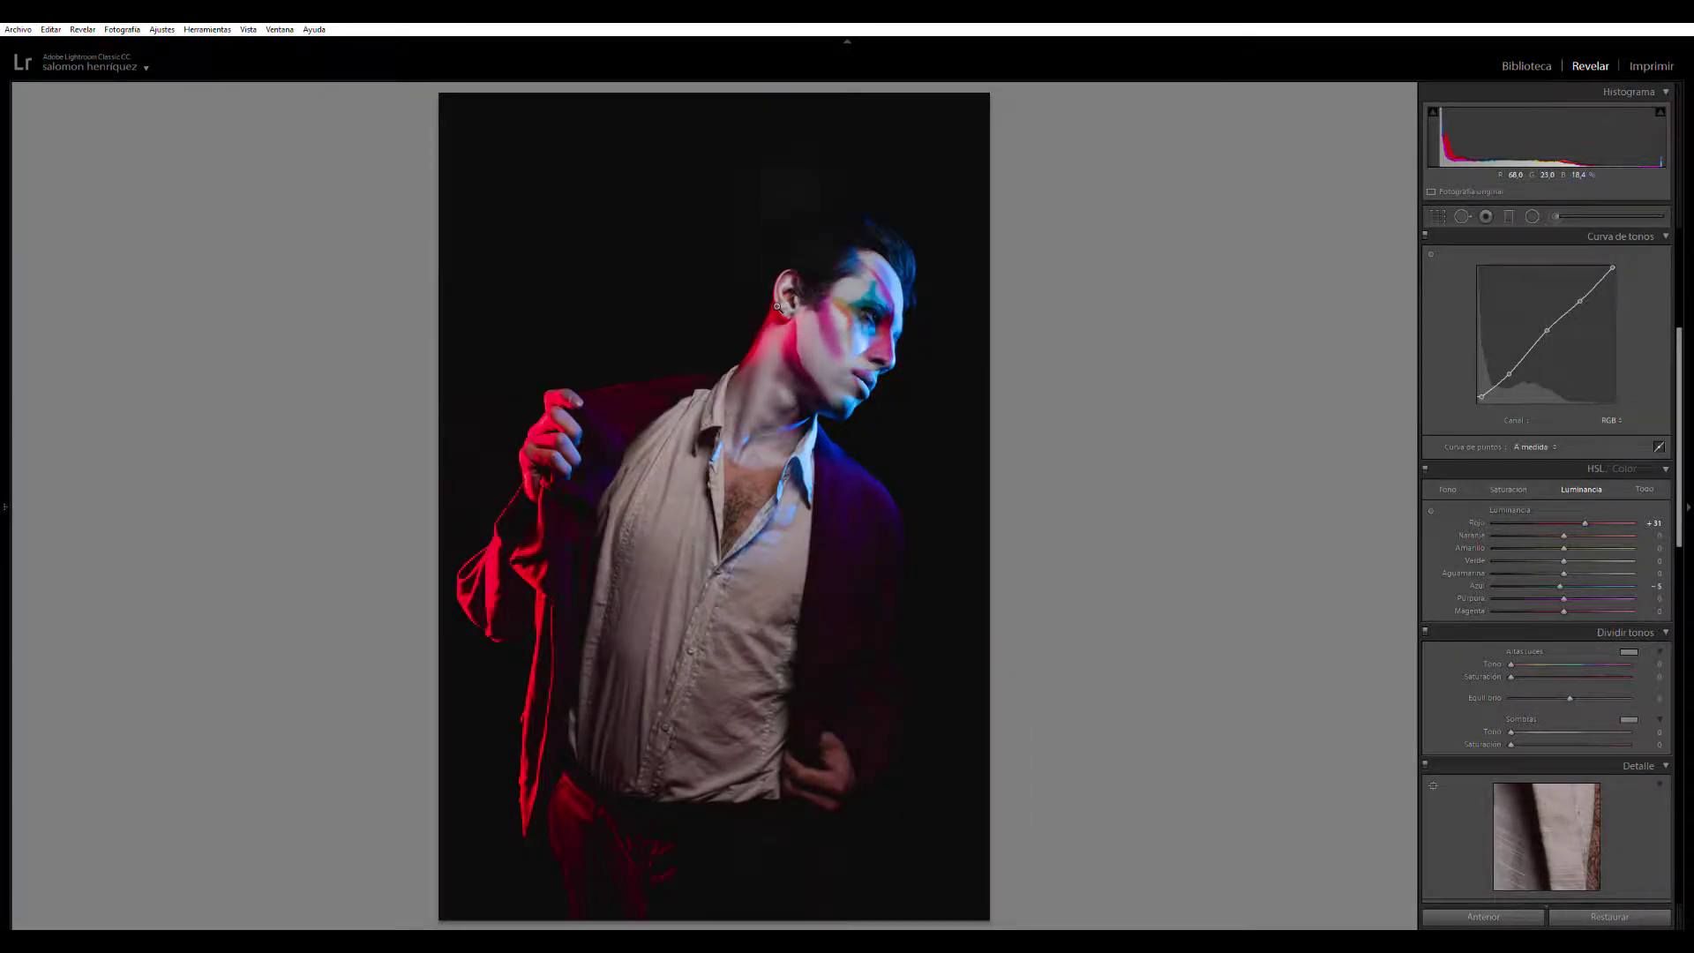
Step: Lift the black point of the blue channel's tone curve slightly and compare the photo with the curve off and on
{"action": "scroll", "coordinate": [1601, 714], "scroll_direction": "down", "scroll_amount": 3}
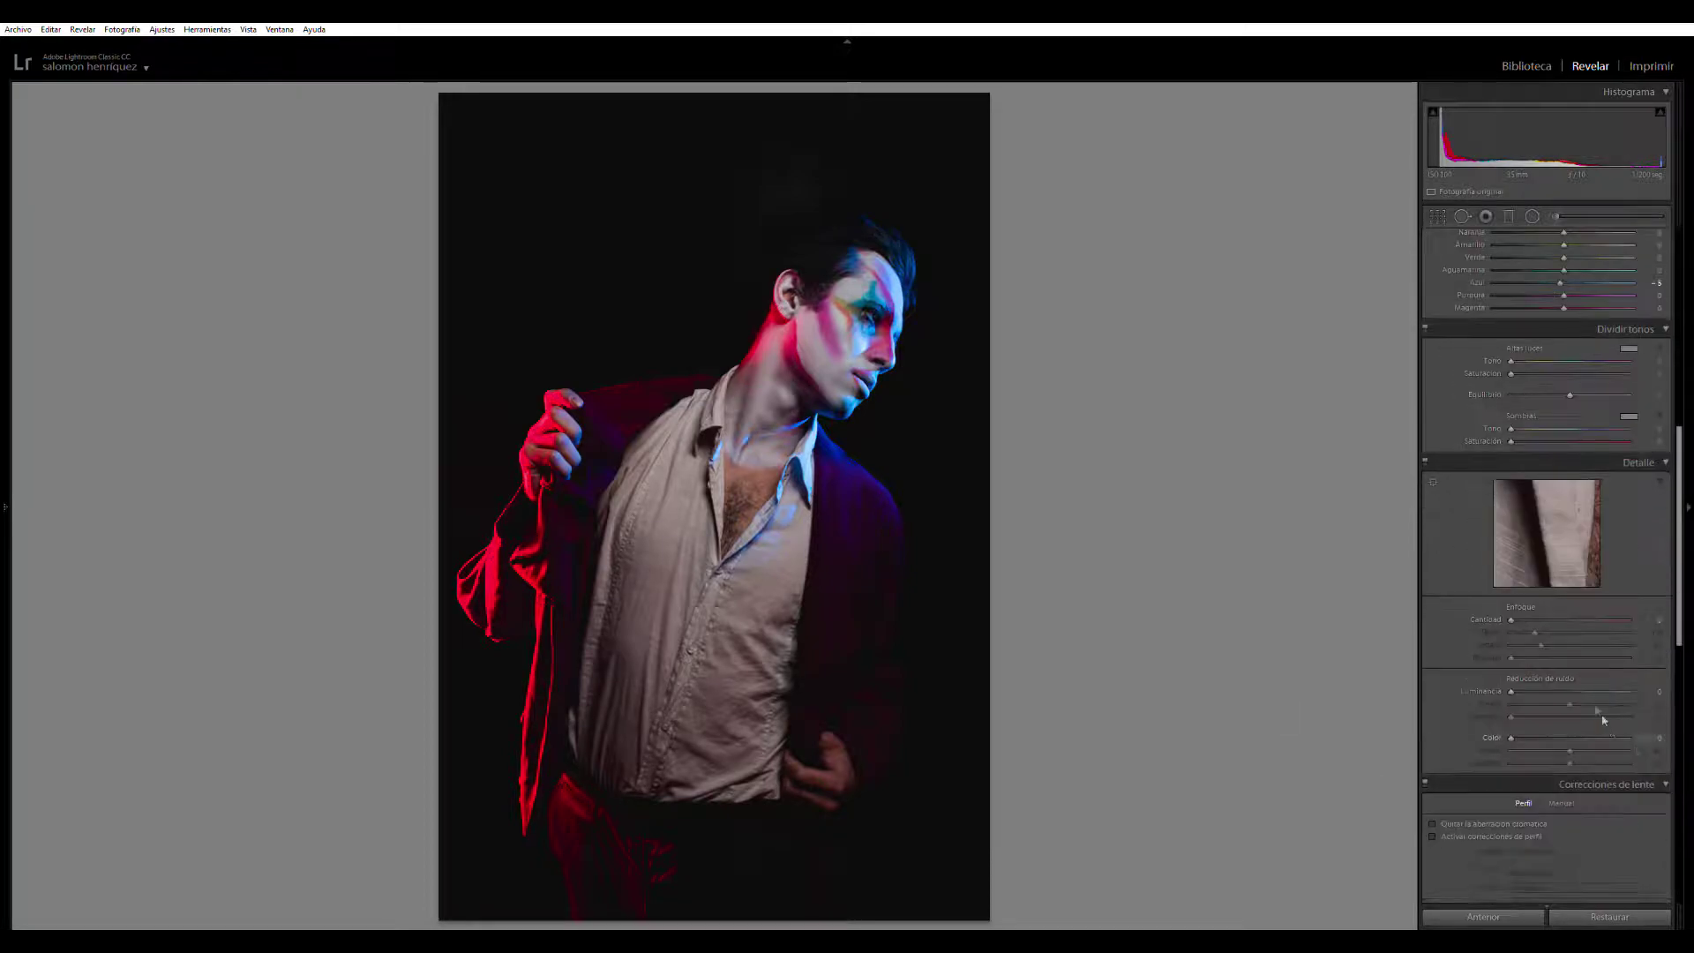
{"action": "scroll", "coordinate": [1521, 609], "scroll_direction": "up", "scroll_amount": 3}
{"action": "scroll", "coordinate": [1521, 610], "scroll_direction": "down", "scroll_amount": 3}
{"action": "scroll", "coordinate": [1661, 369], "scroll_direction": "up", "scroll_amount": 3}
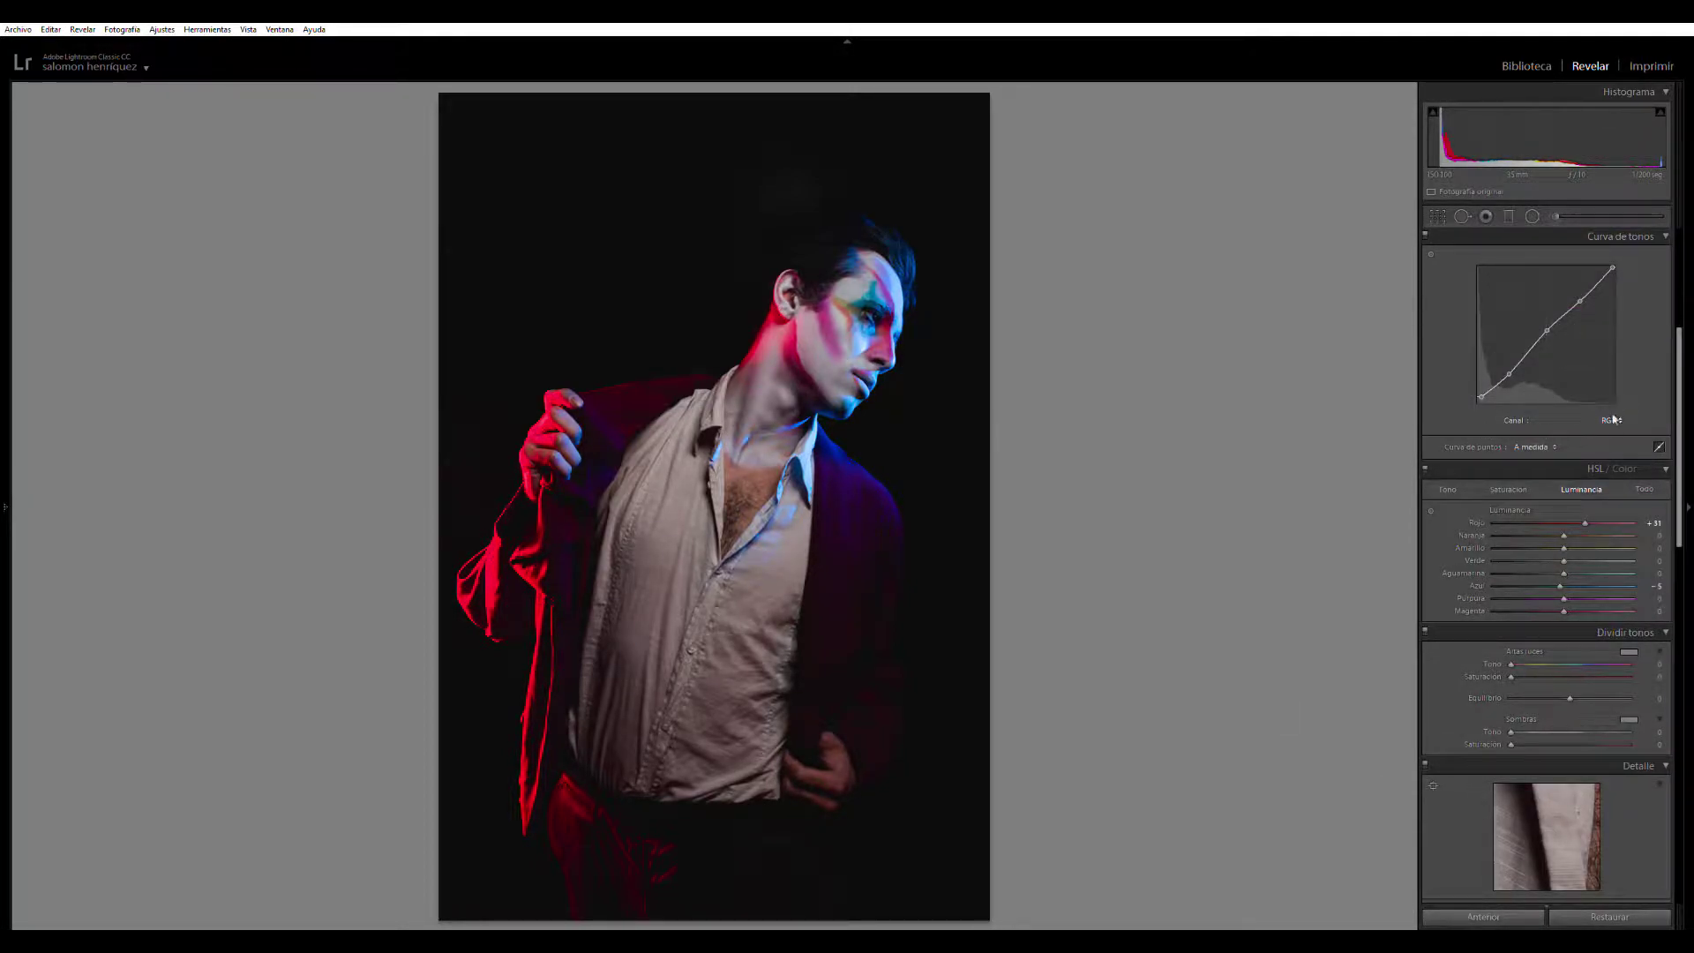
{"action": "scroll", "coordinate": [1614, 441], "scroll_direction": "down", "scroll_amount": 5}
{"action": "scroll", "coordinate": [1468, 373], "scroll_direction": "up", "scroll_amount": 3}
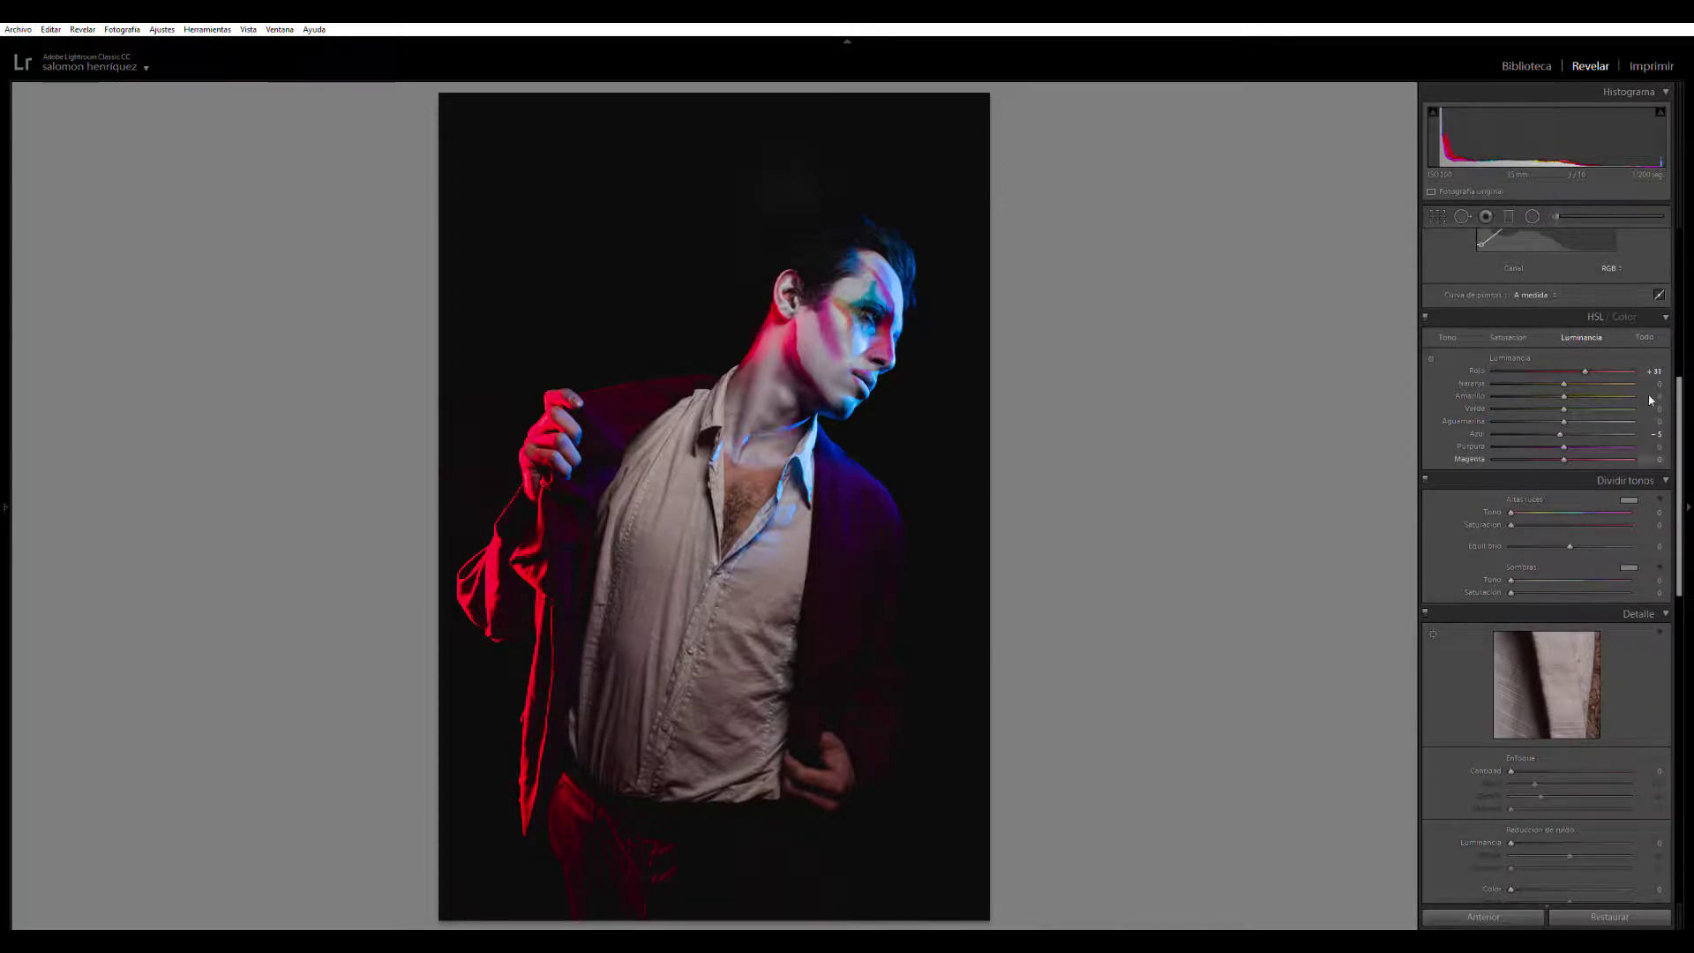
{"action": "scroll", "coordinate": [1597, 342], "scroll_direction": "up", "scroll_amount": 5}
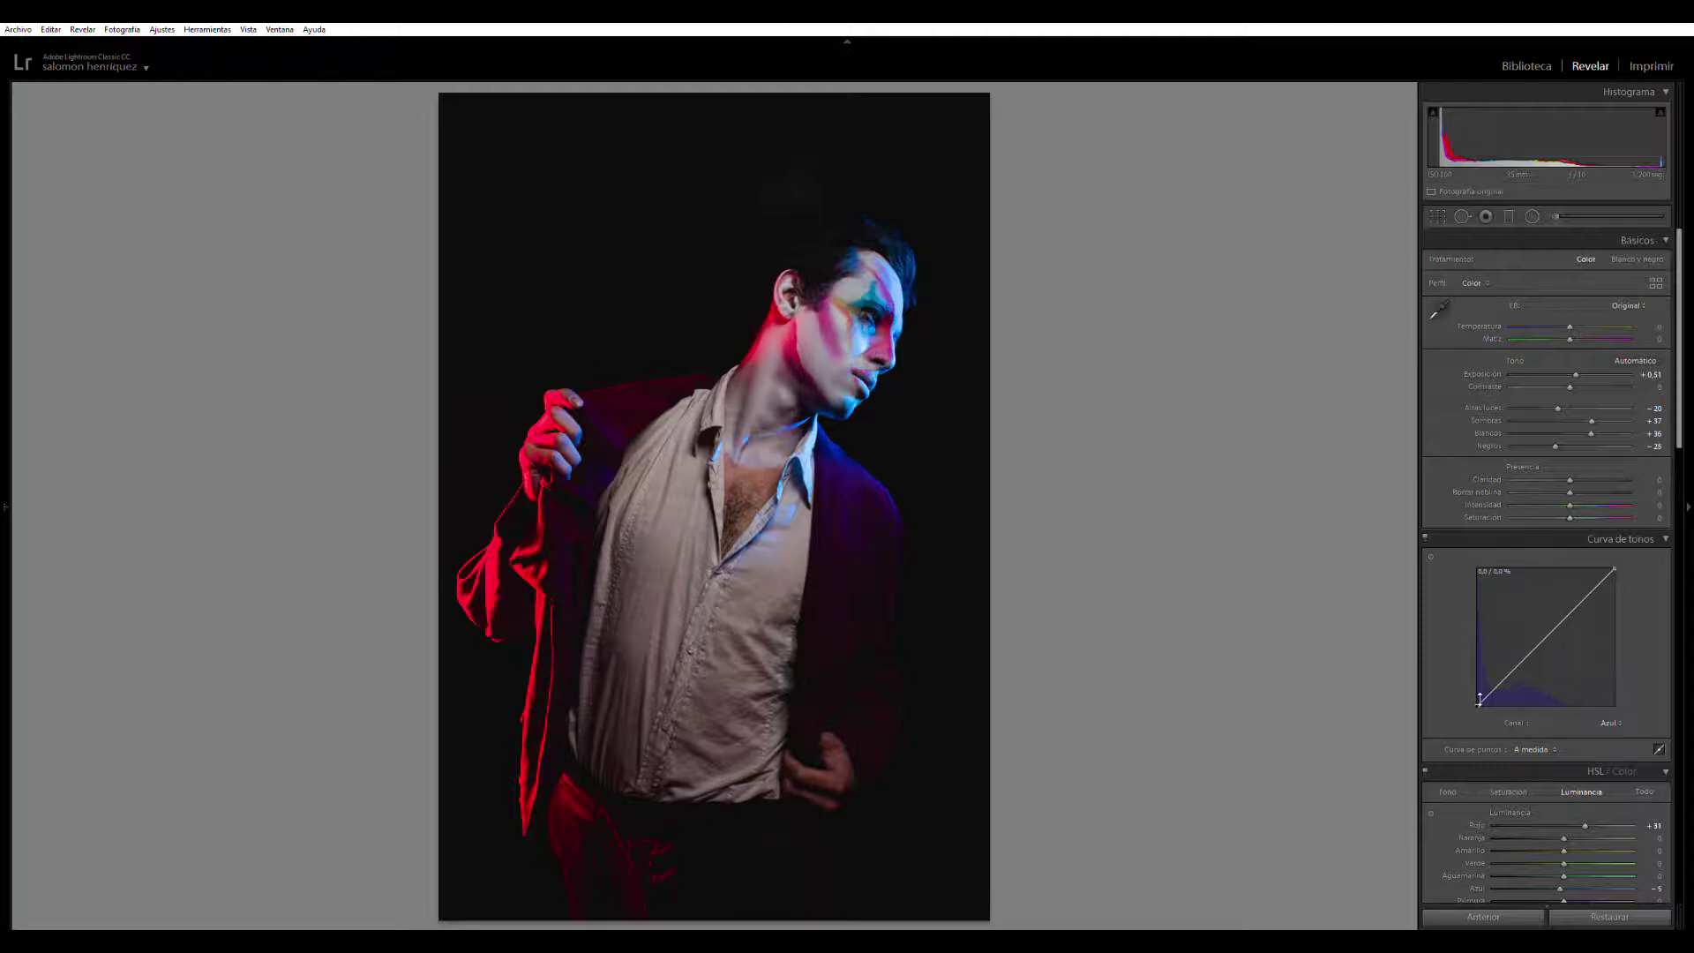
{"action": "left_click_drag", "start_coordinate": [1479, 699], "coordinate": [1449, 675]}
{"action": "key", "text": "alt"}
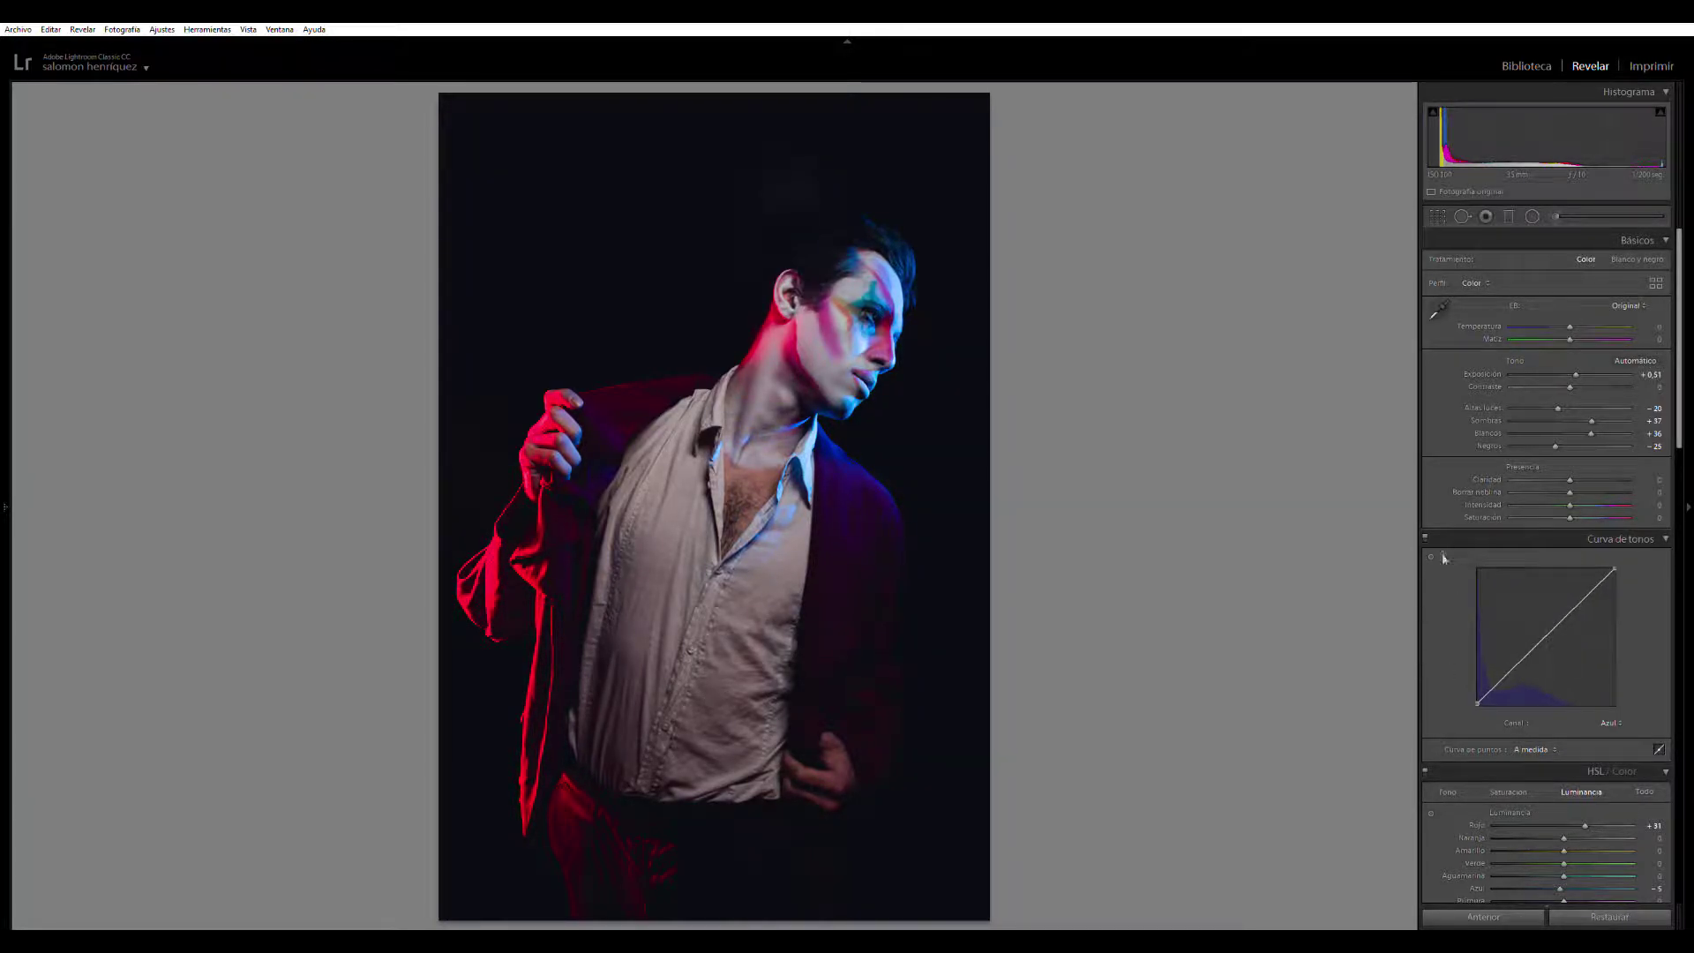
{"action": "left_click", "coordinate": [1425, 535]}
{"action": "left_click", "coordinate": [1425, 534]}
Step: Lower the white point of the red channel's tone curve slightly and compare the photo with the curve off and on
{"action": "left_click", "coordinate": [1580, 742]}
{"action": "key", "text": "alt"}
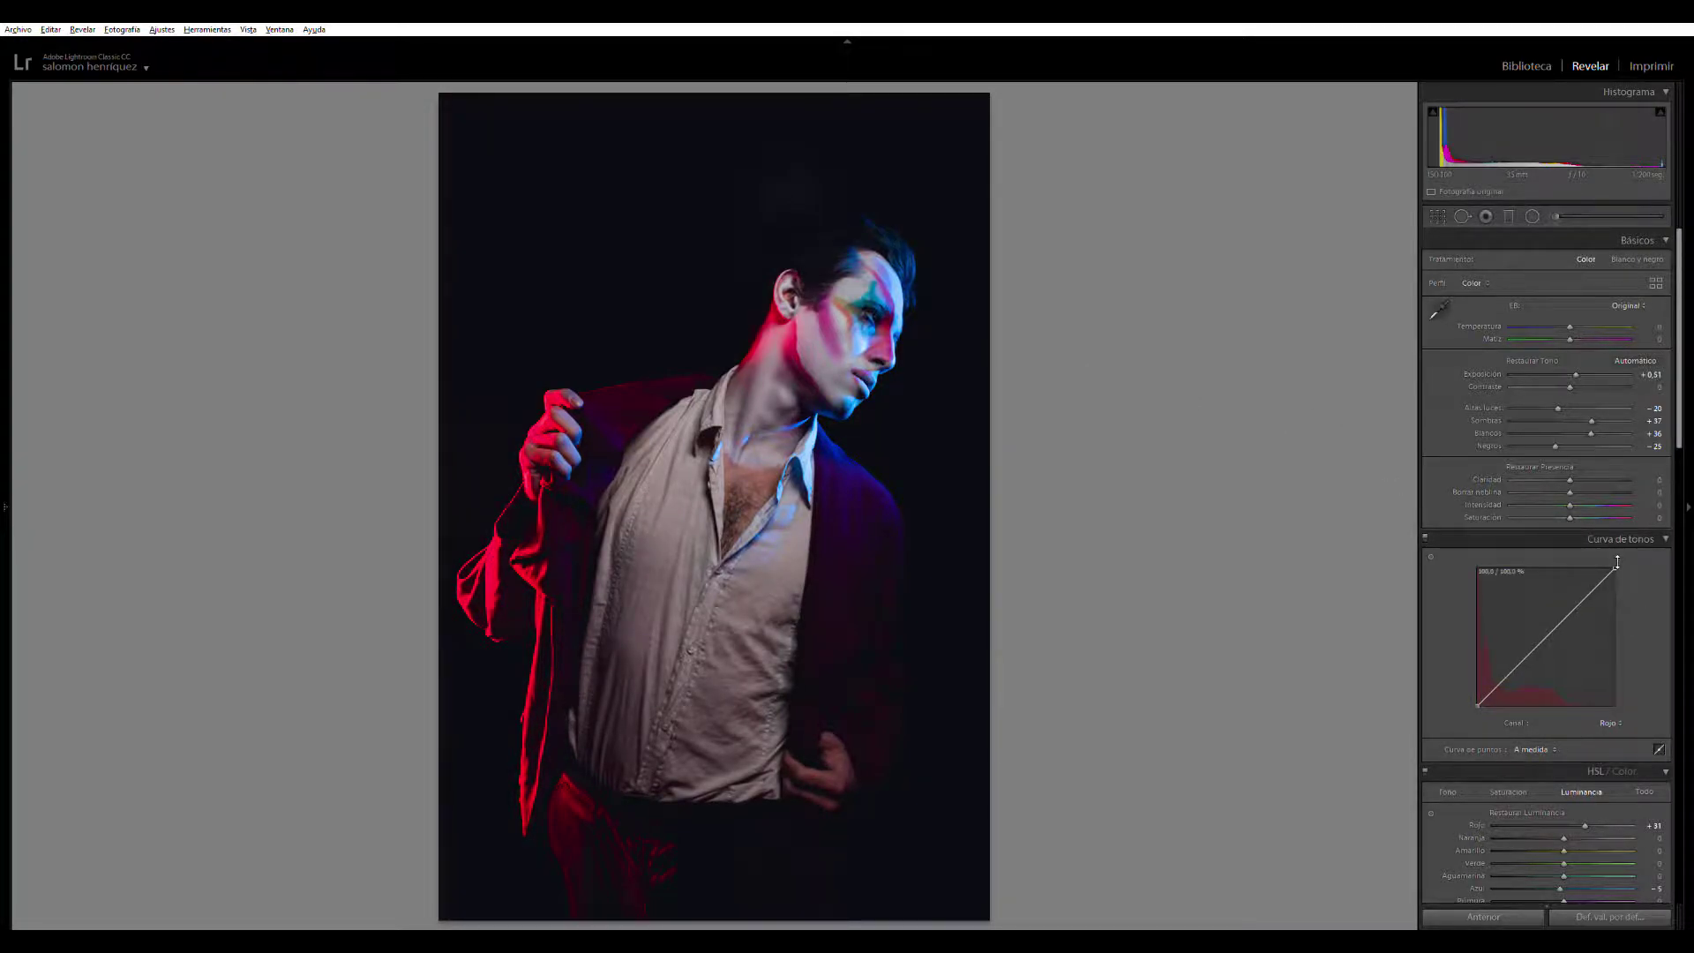
{"action": "mouse_move", "coordinate": [1617, 562]}
{"action": "left_mouse_down"}
{"action": "mouse_move", "coordinate": [1616, 642]}
{"action": "mouse_move", "coordinate": [1616, 556]}
{"action": "left_mouse_up"}
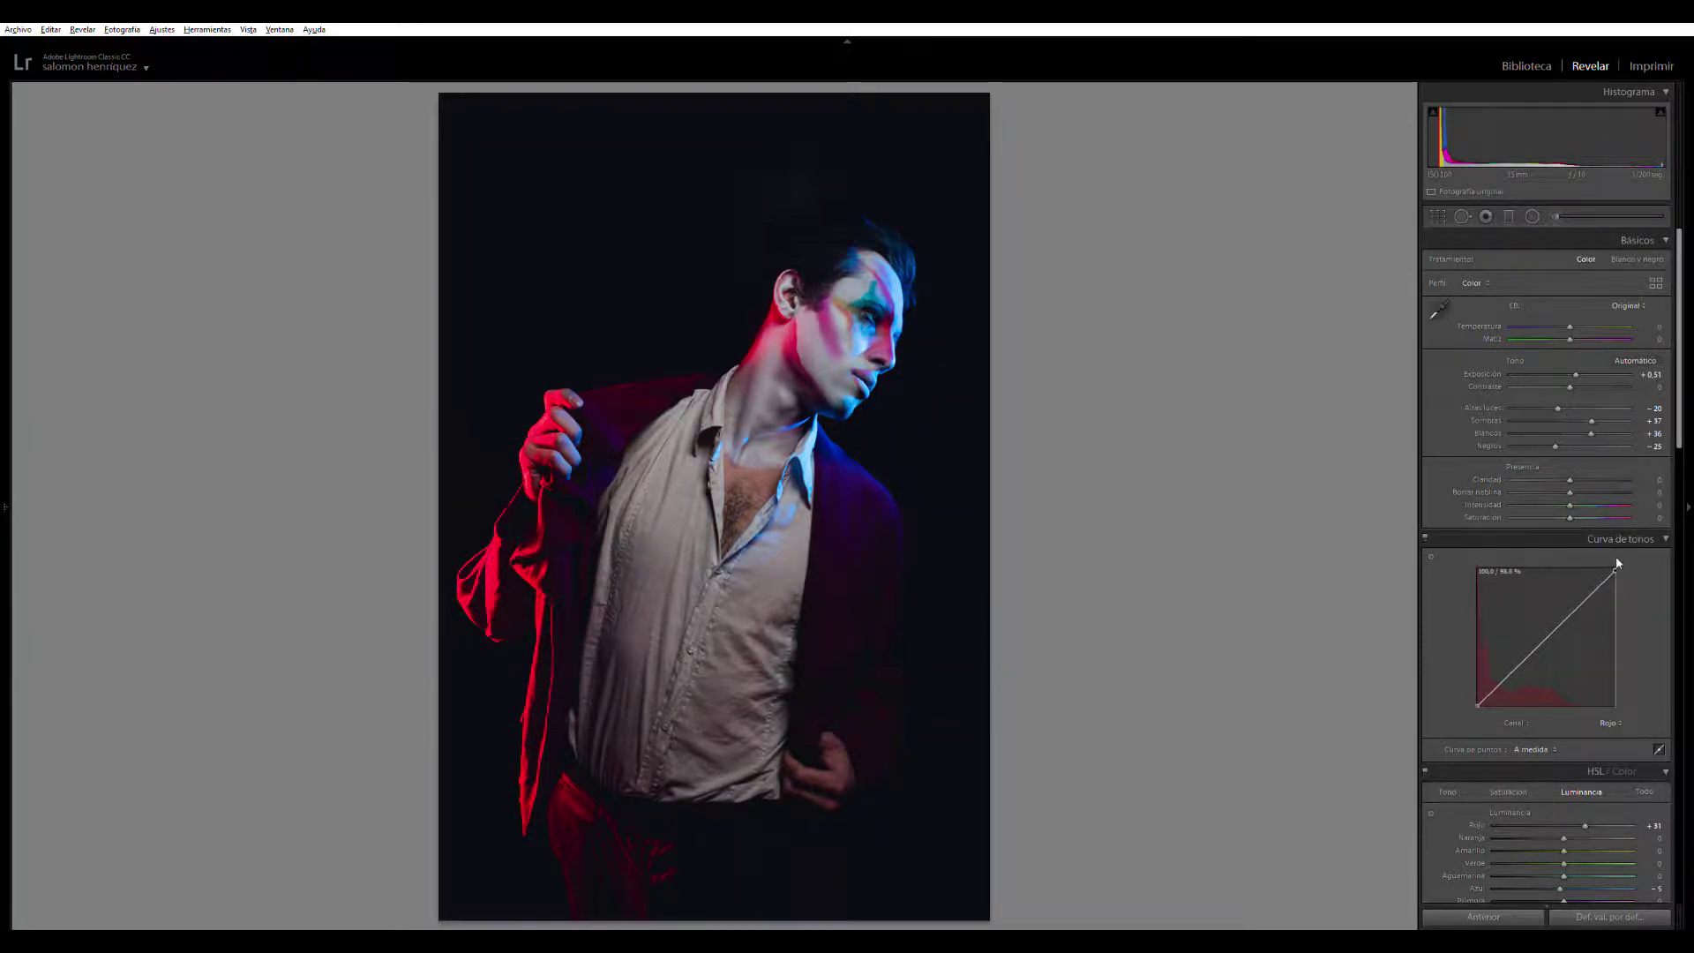
{"action": "left_click", "coordinate": [1425, 533]}
{"action": "left_click", "coordinate": [1426, 534]}
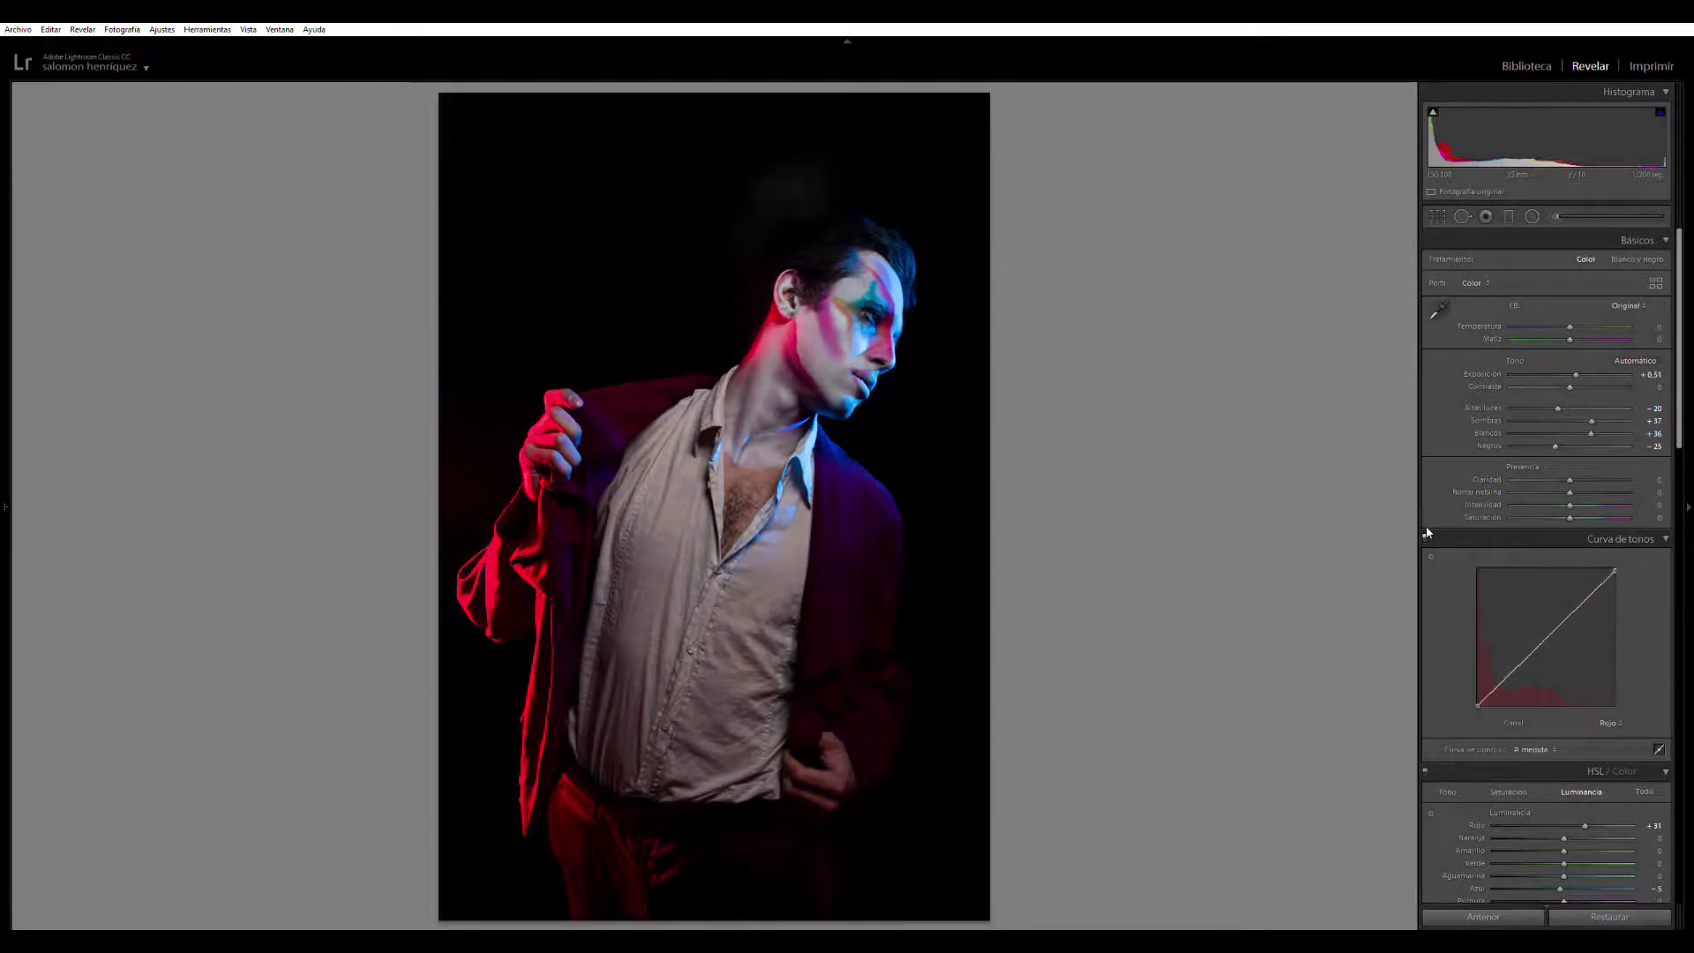
Step: Warm the white balance temperature to +3 and compare the photo with the tone curve off and on
{"action": "left_click_drag", "start_coordinate": [1569, 326], "coordinate": [1574, 321]}
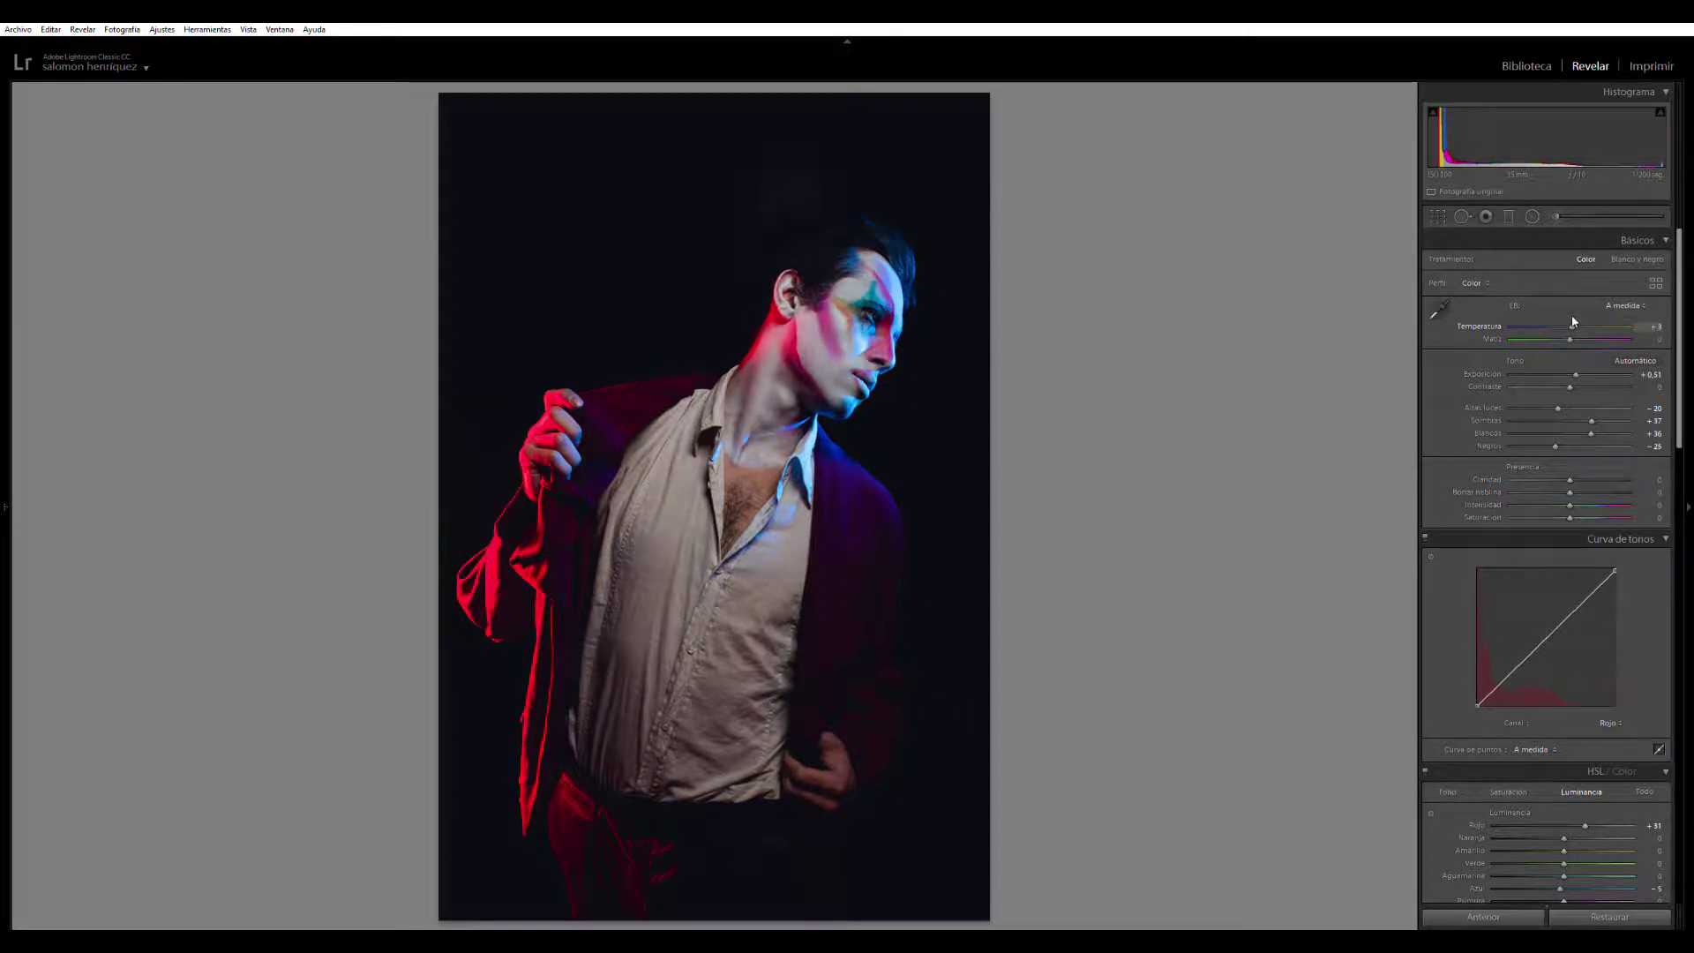
{"action": "left_click", "coordinate": [1426, 534]}
{"action": "left_click", "coordinate": [1425, 533]}
{"action": "left_click", "coordinate": [1426, 532]}
{"action": "left_click", "coordinate": [1426, 533]}
Step: Return to the RGB tone curve and raise its midtone point slightly
{"action": "left_click", "coordinate": [1611, 723]}
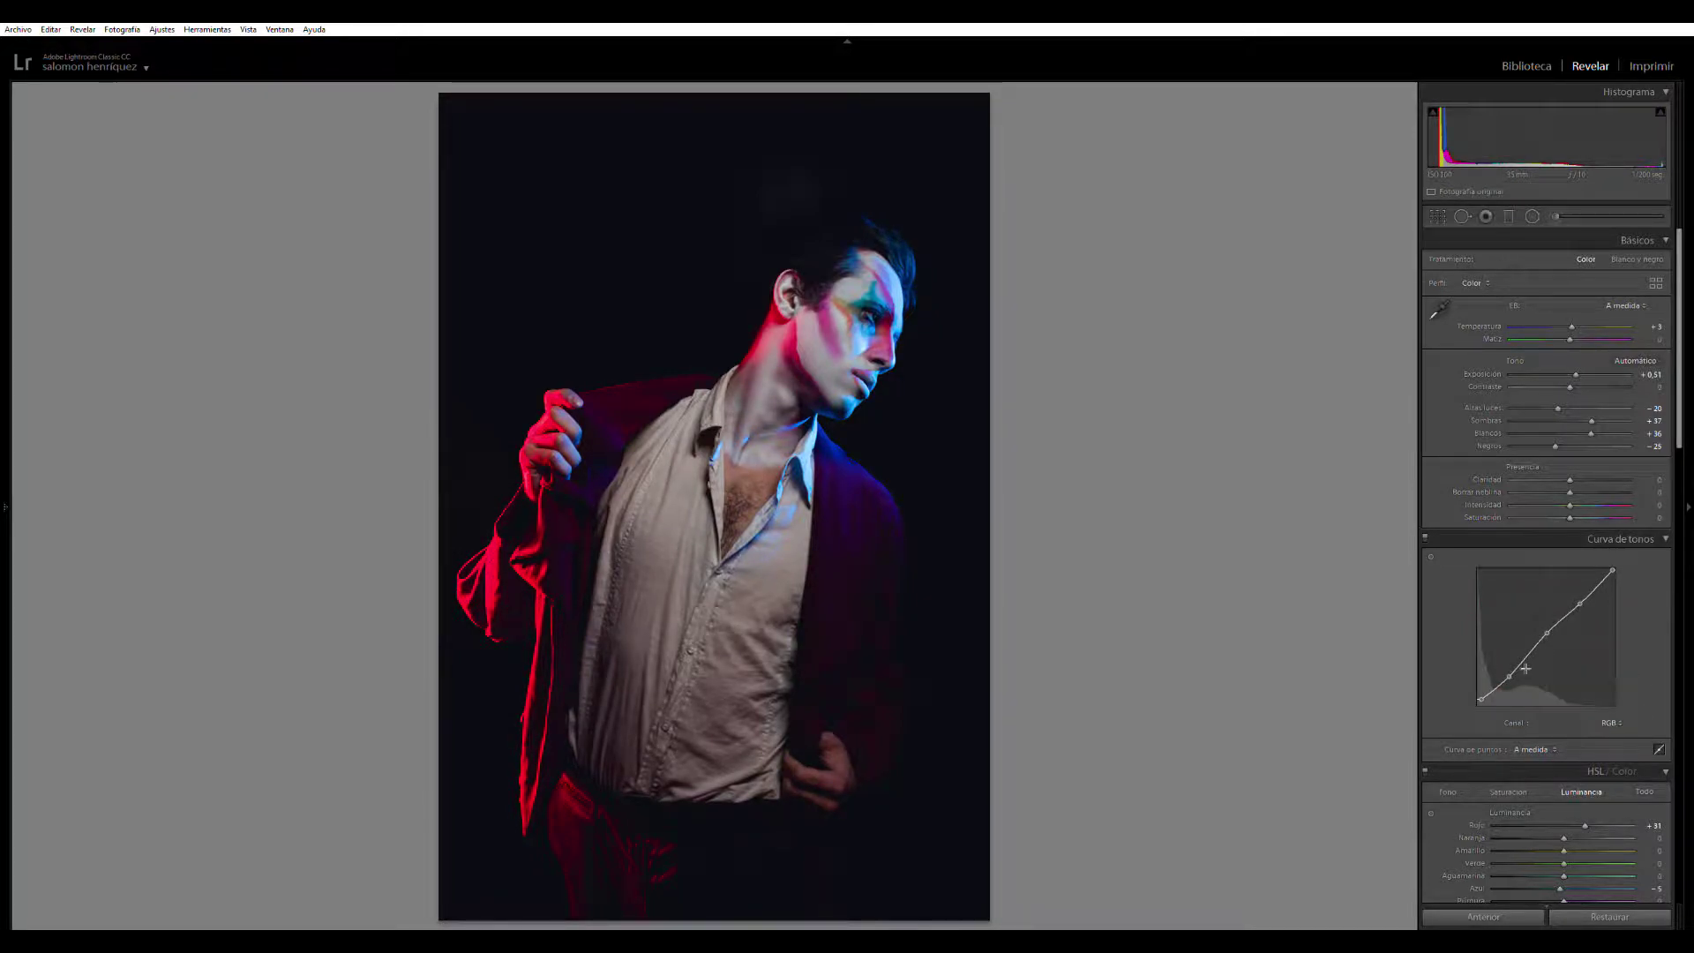
{"action": "left_click_drag", "start_coordinate": [1548, 632], "coordinate": [1548, 623]}
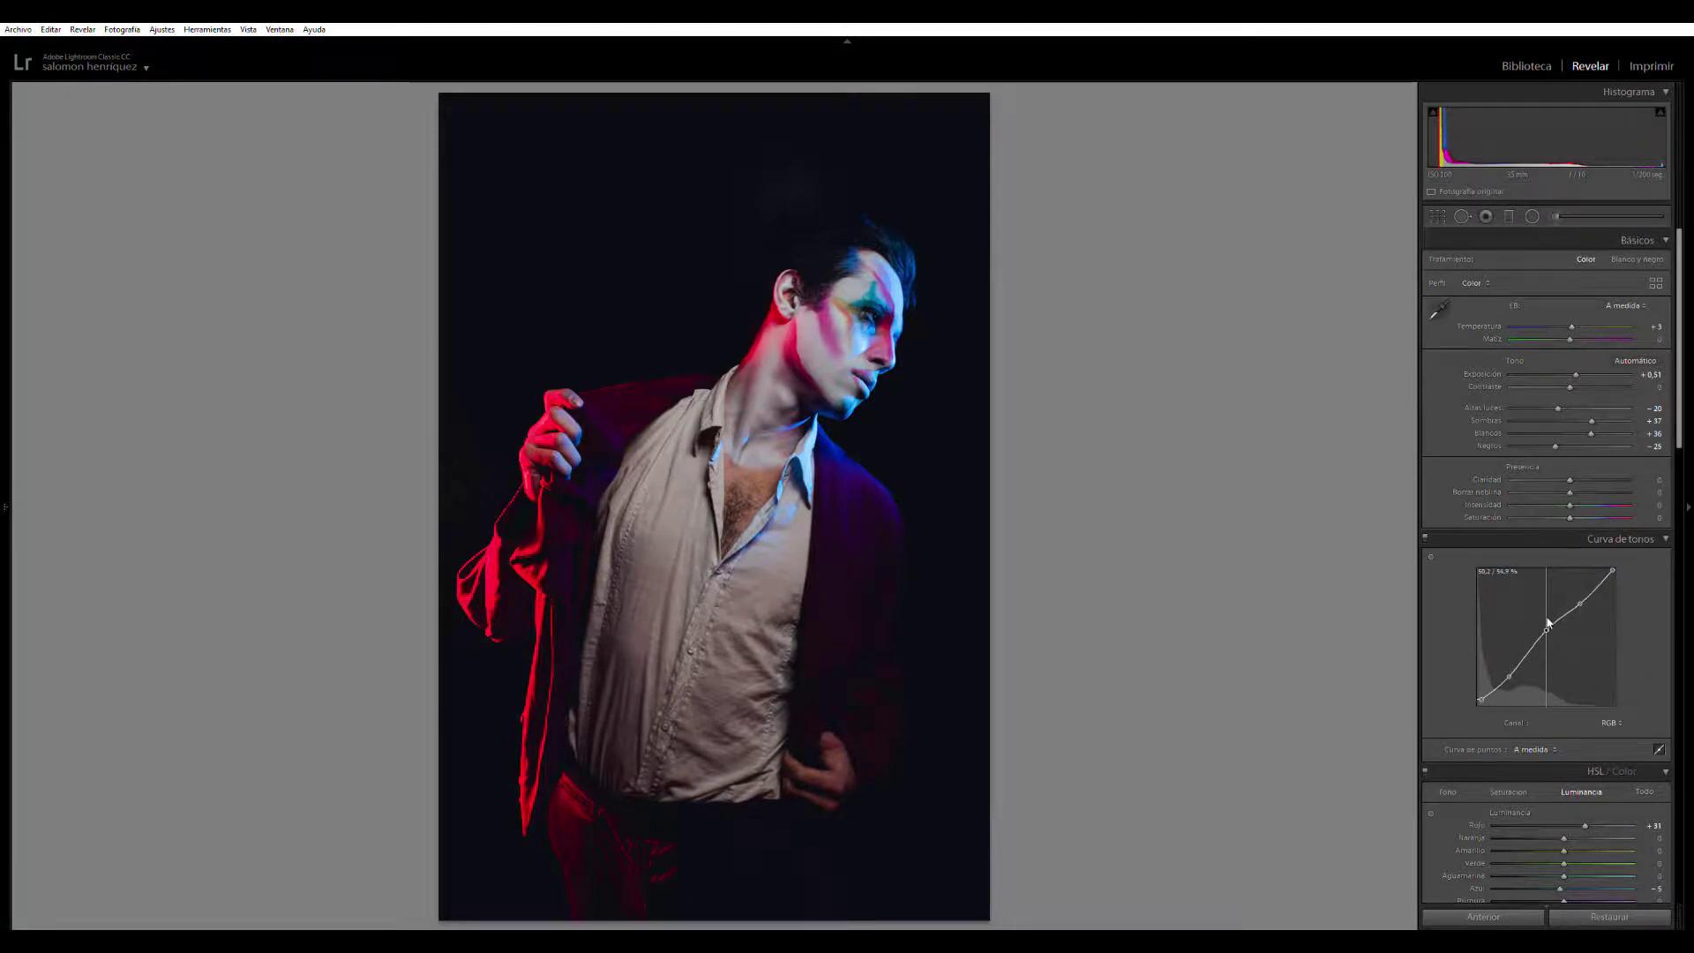
{"action": "scroll", "coordinate": [1542, 806], "scroll_direction": "down", "scroll_amount": 5}
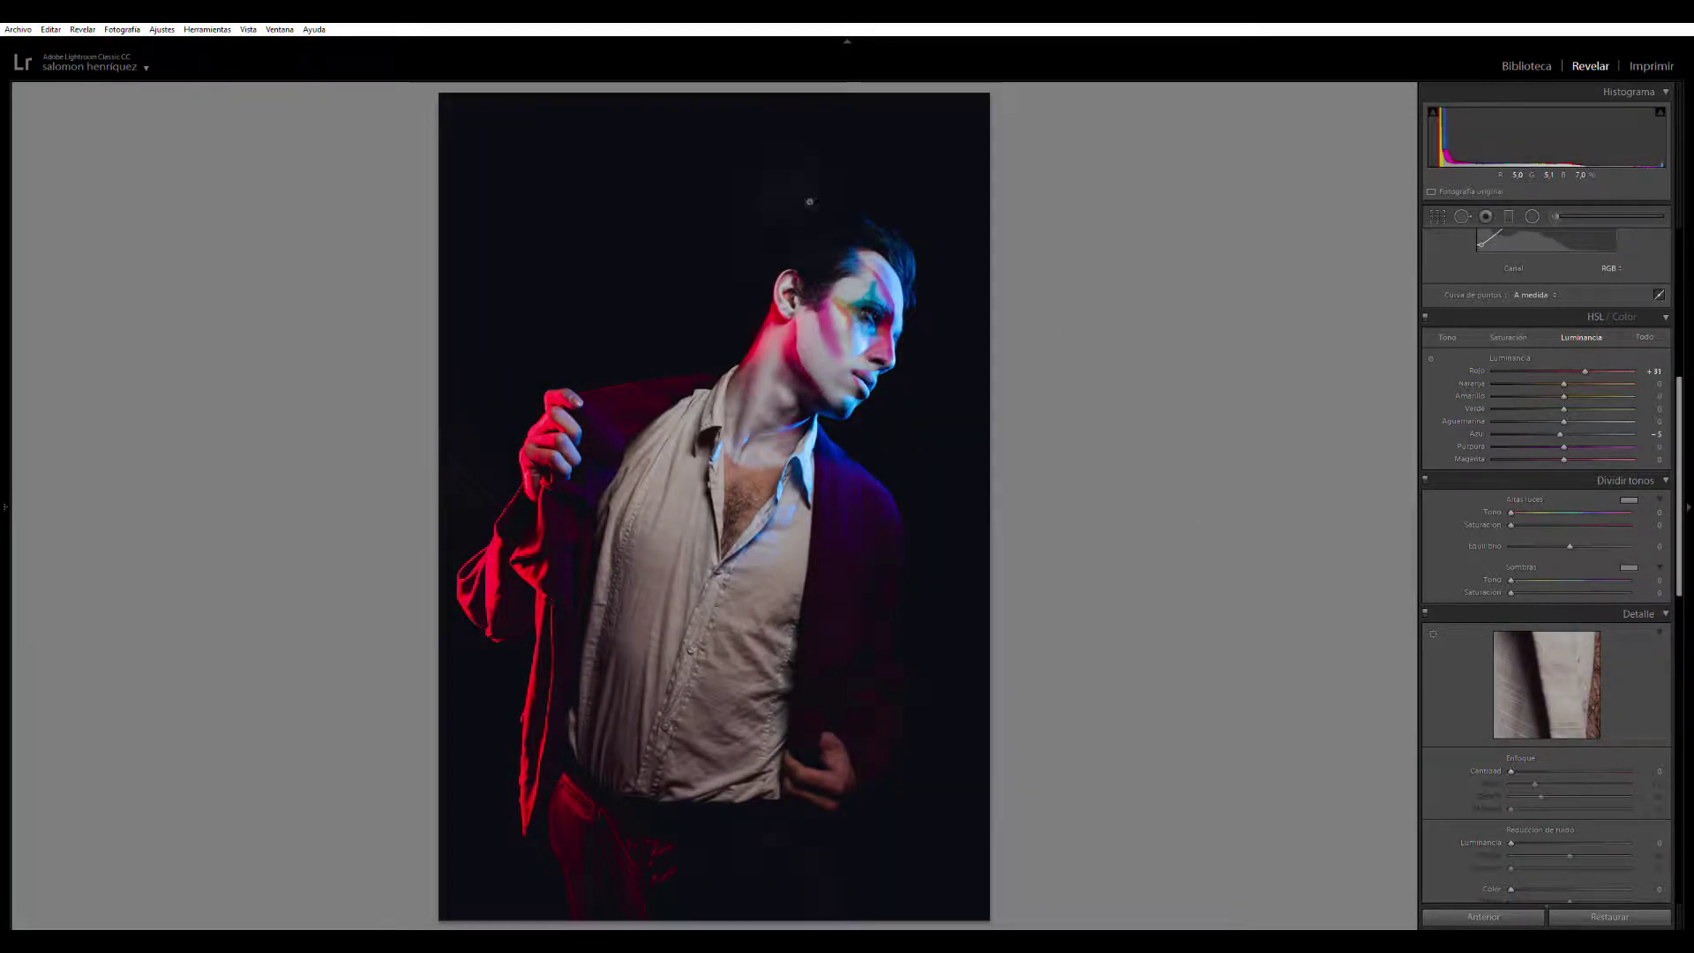
{"action": "left_click", "coordinate": [797, 155]}
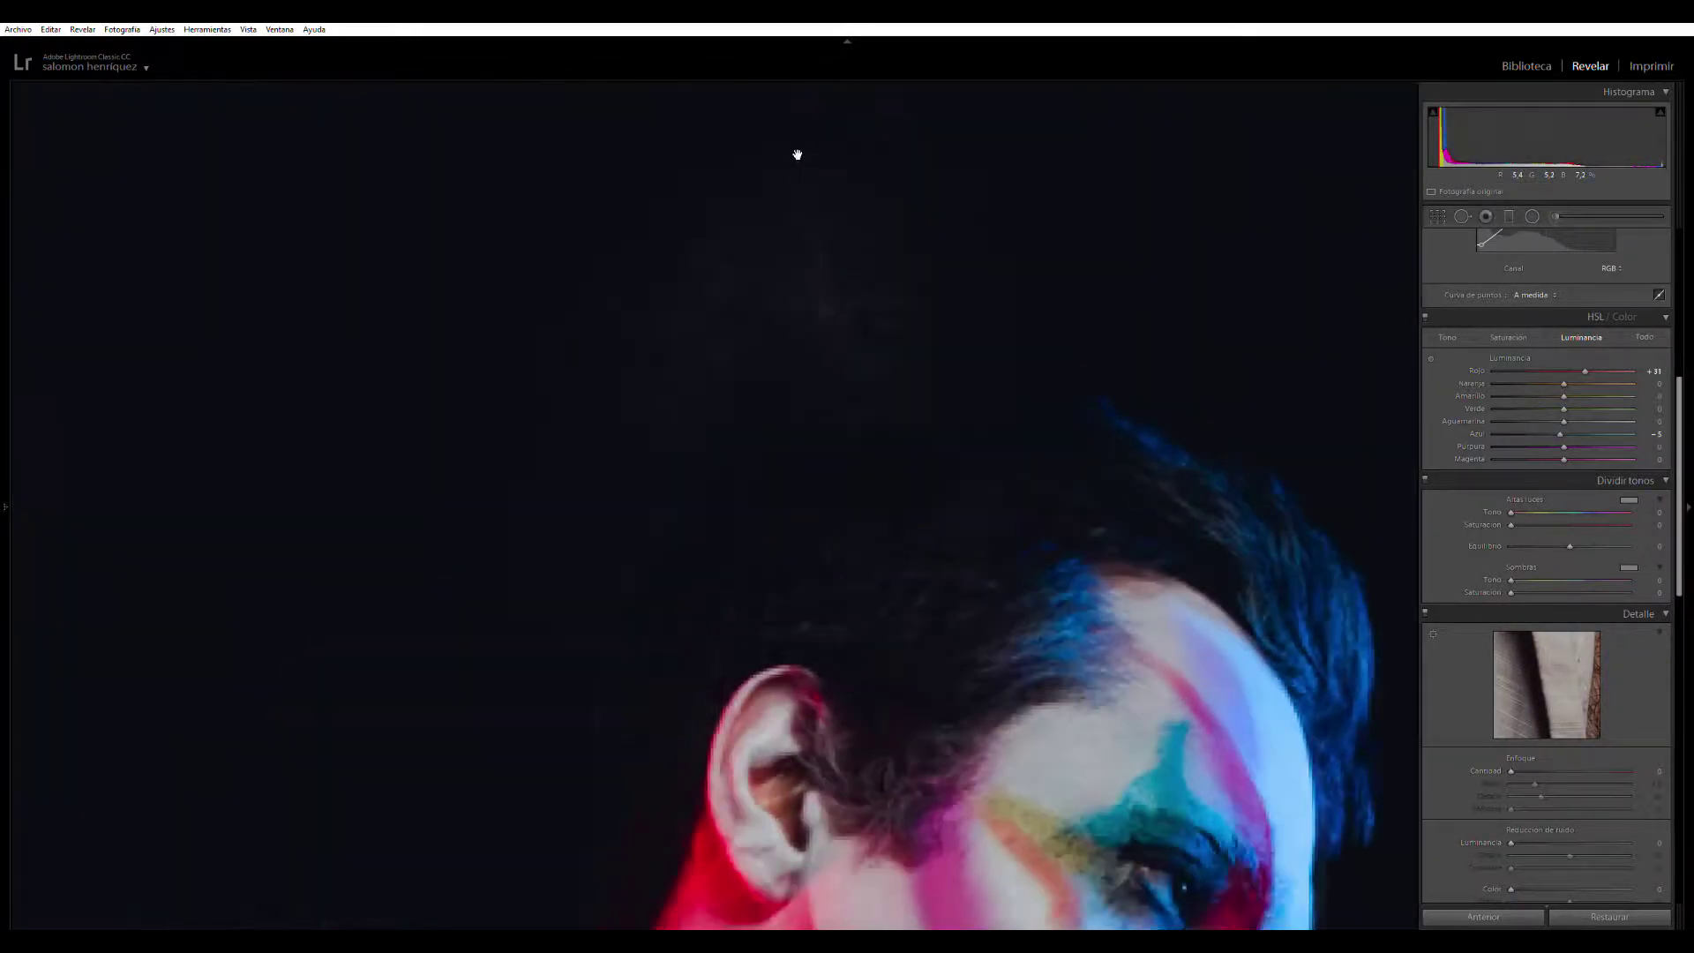
{"action": "left_click", "coordinate": [776, 349]}
{"action": "left_click", "coordinate": [1556, 216]}
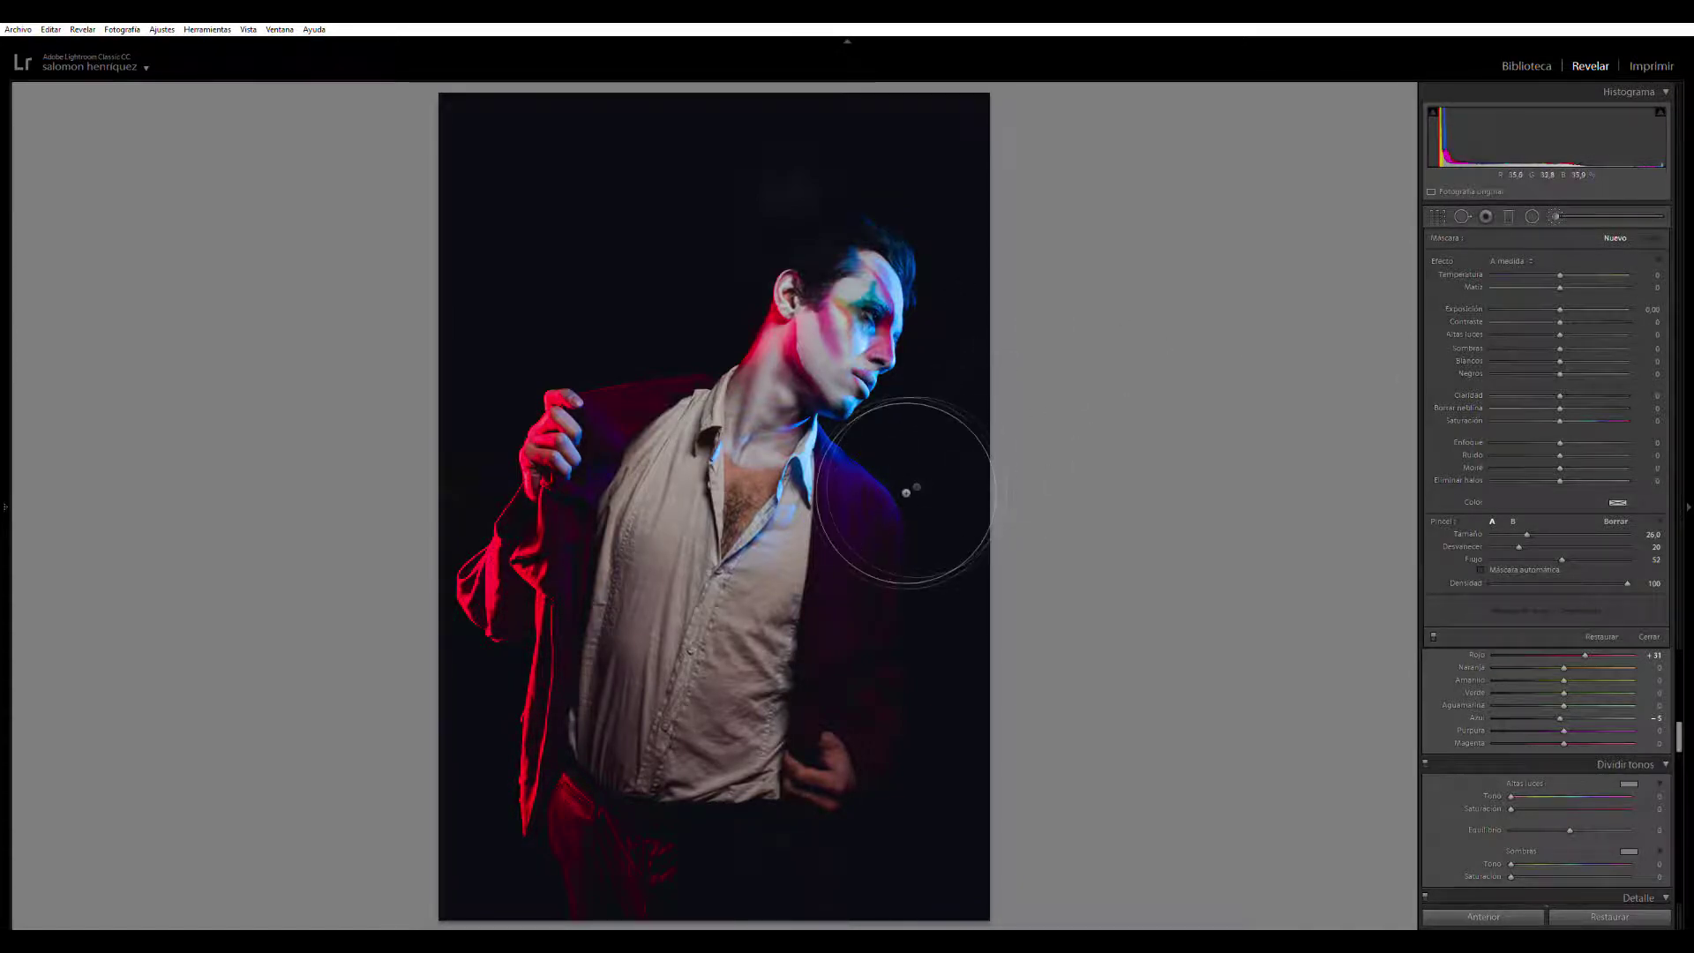
{"action": "left_click", "coordinate": [1553, 214]}
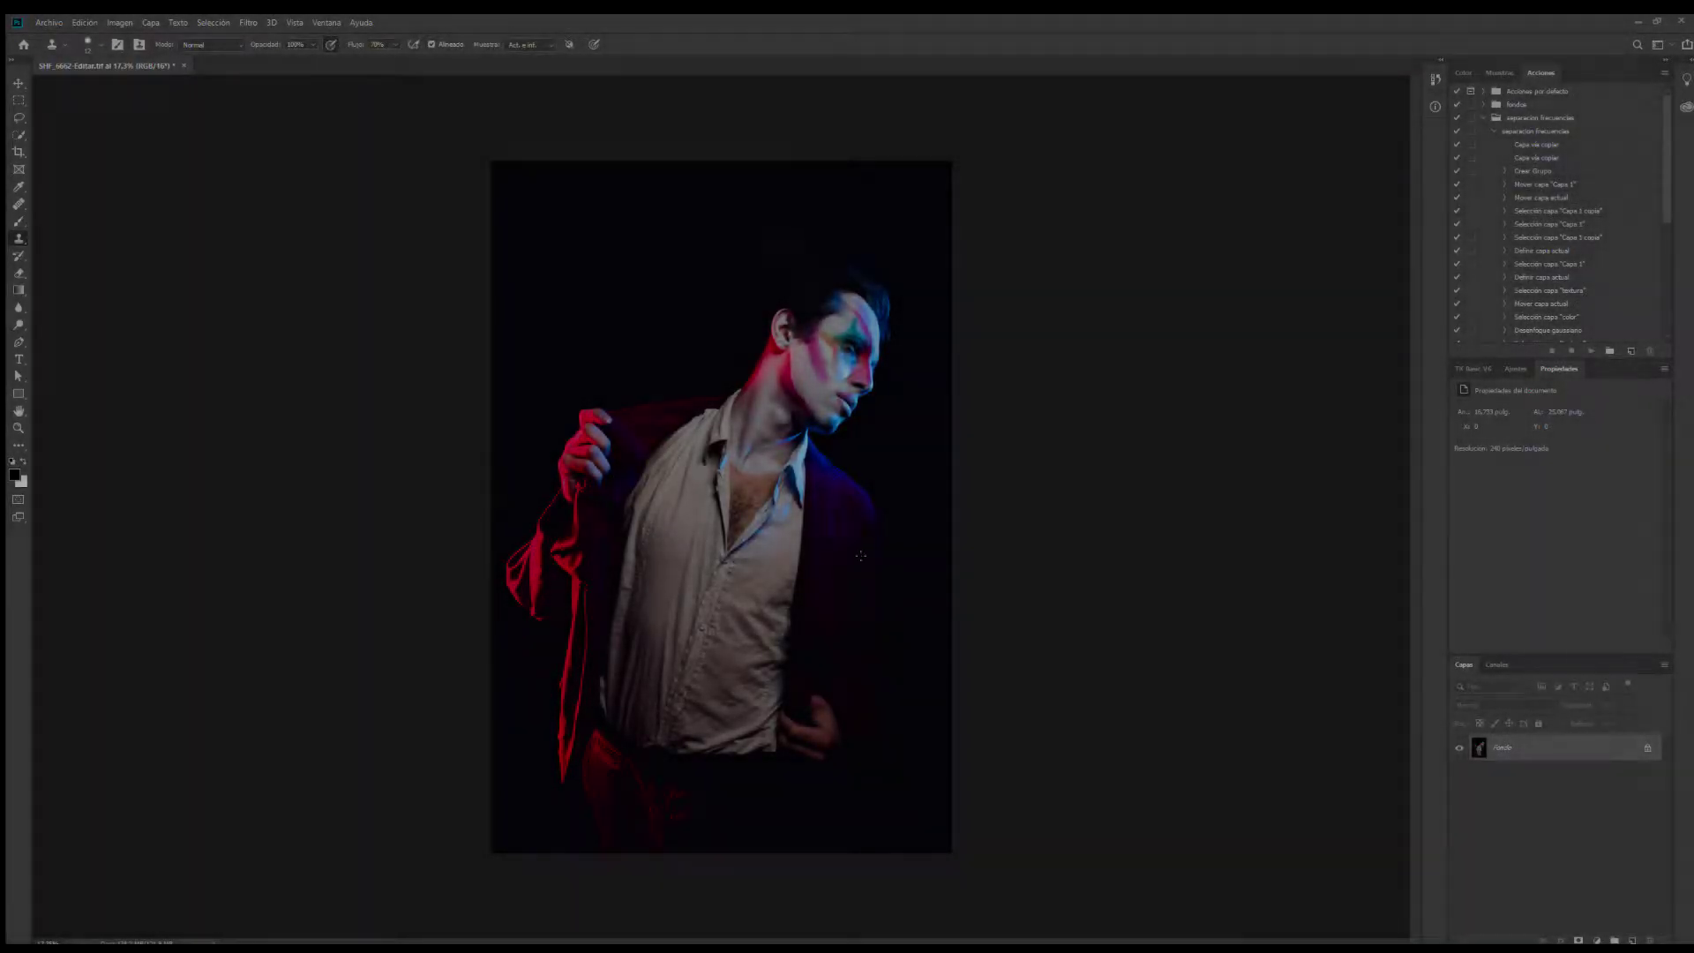
Step: Duplicate the background layer and add a new empty layer above the copy
{"action": "scroll", "coordinate": [818, 396], "scroll_direction": "up", "scroll_amount": 5}
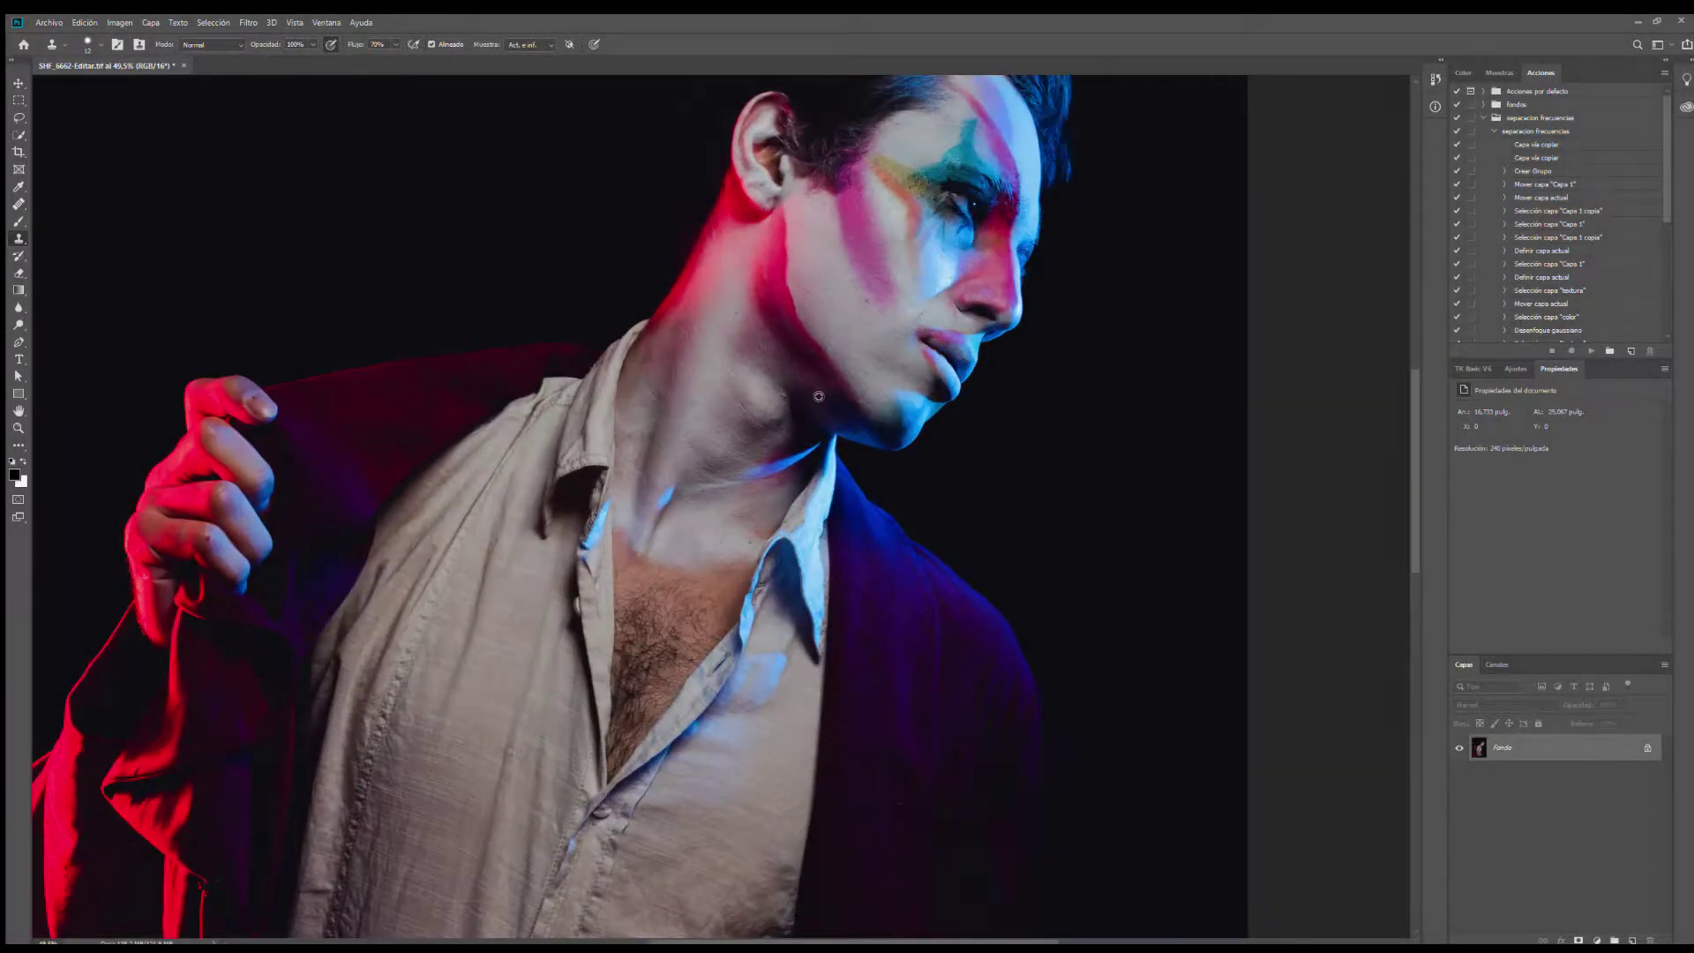
{"action": "scroll", "coordinate": [894, 401], "scroll_direction": "down", "scroll_amount": 4}
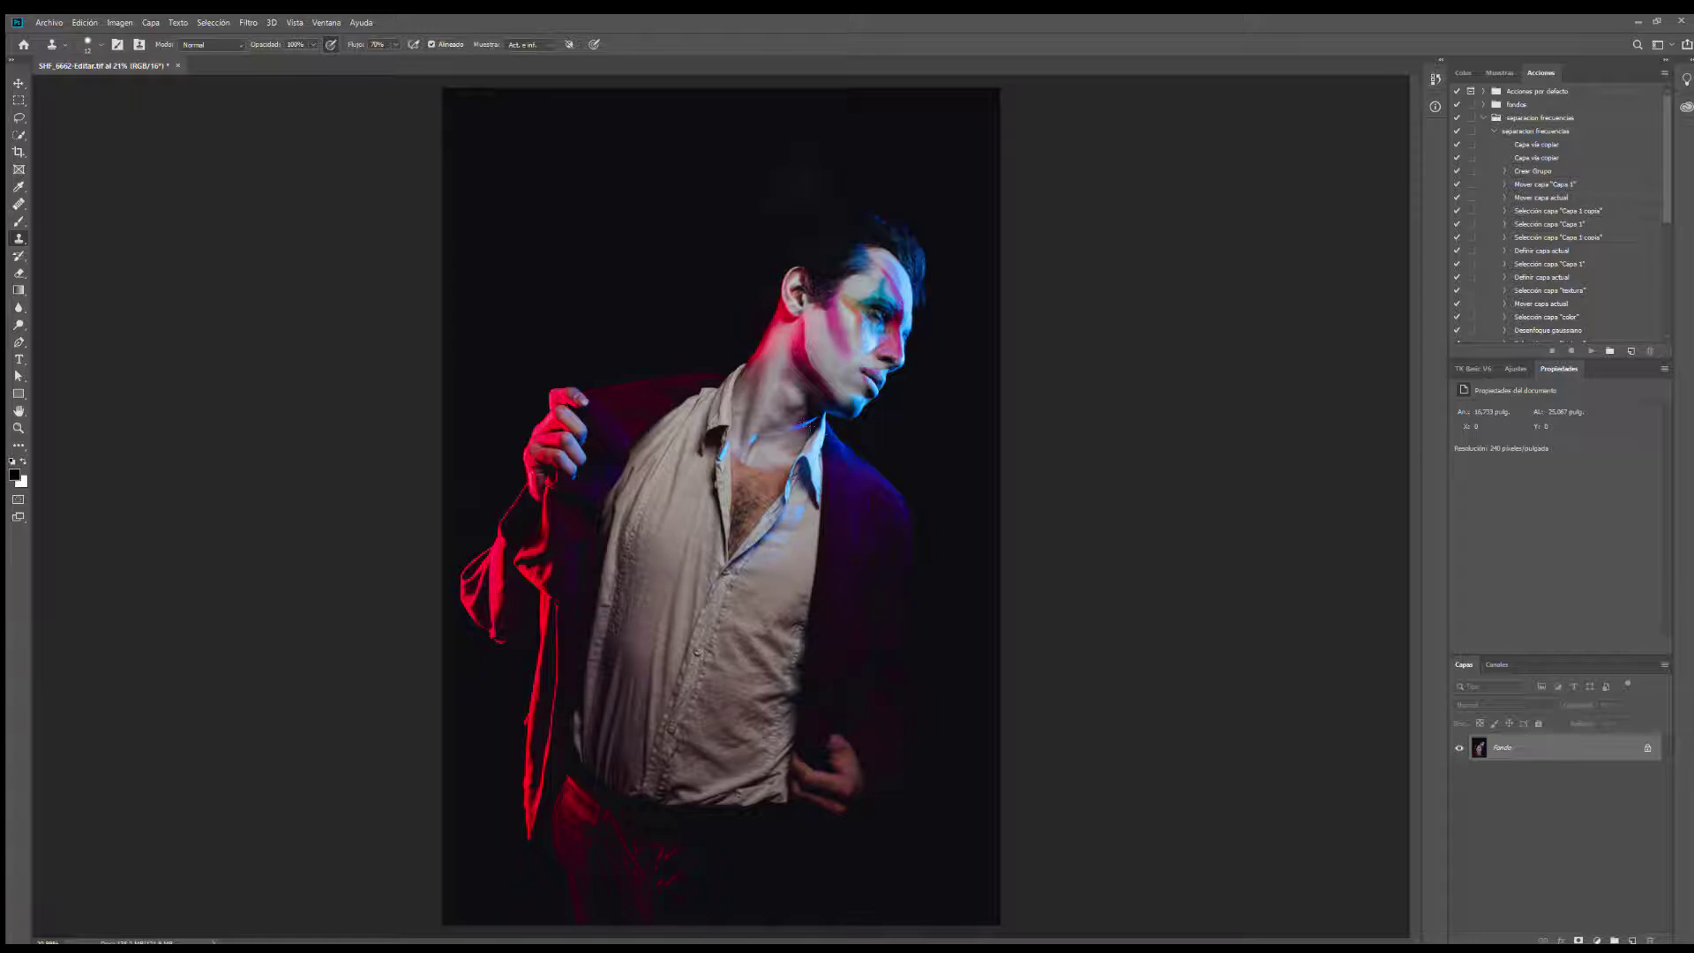
{"action": "scroll", "coordinate": [913, 342], "scroll_direction": "up", "scroll_amount": 8}
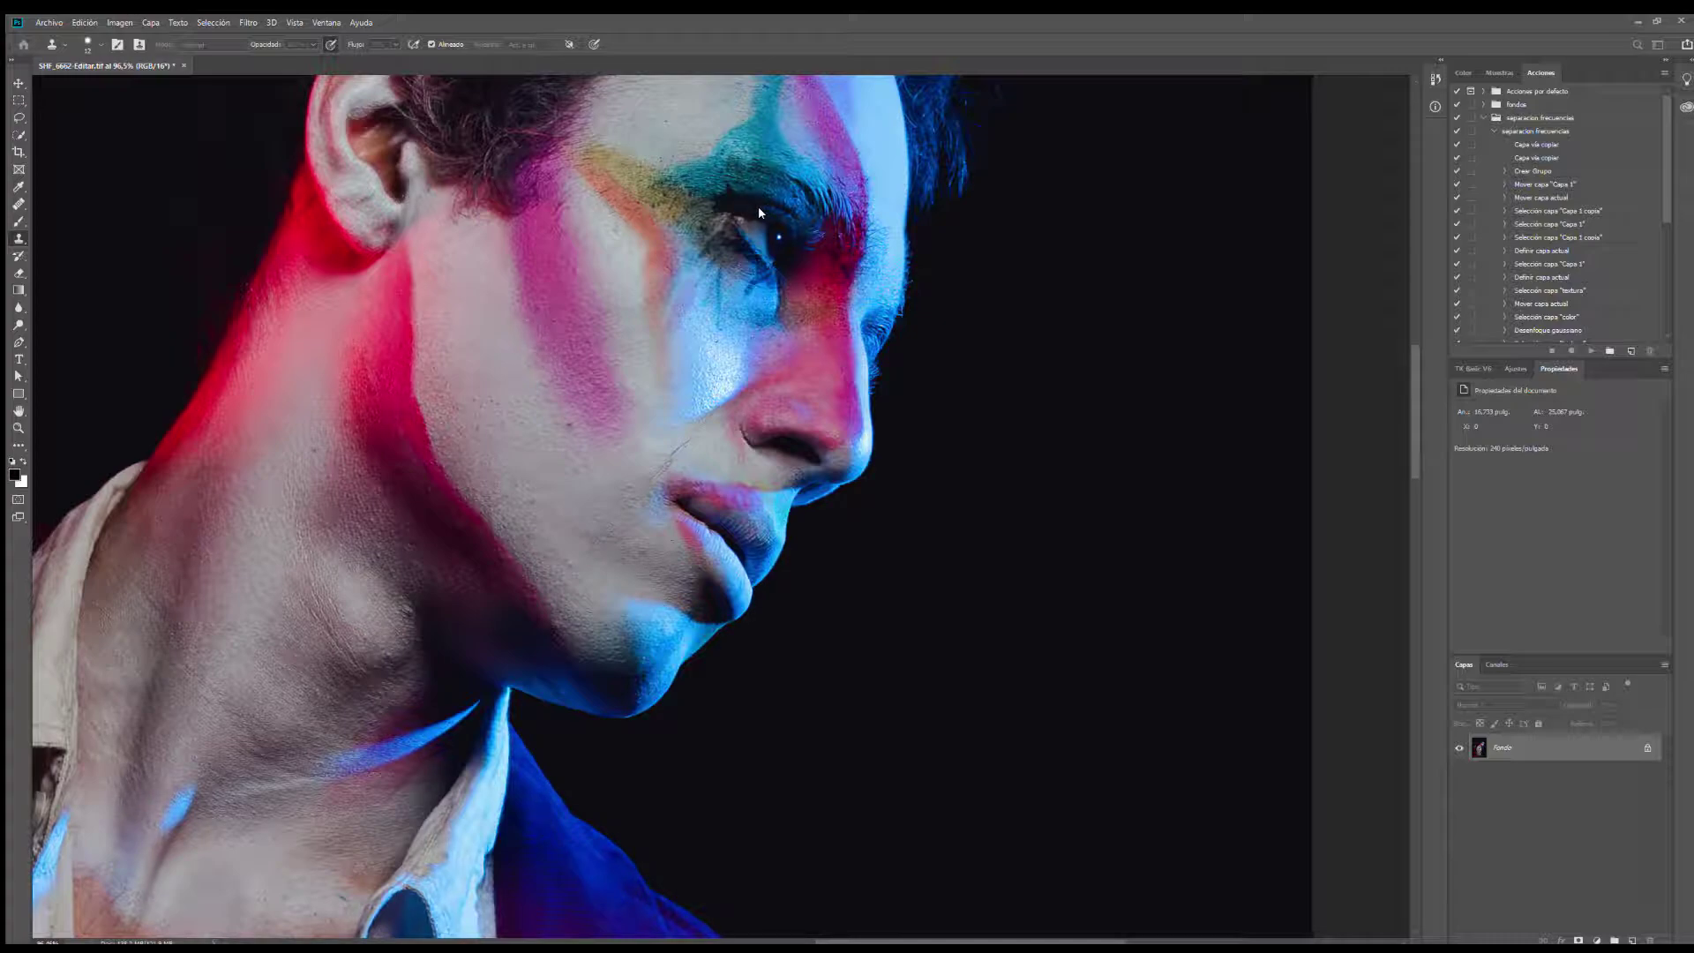
{"action": "key", "text": "ctrl+j"}
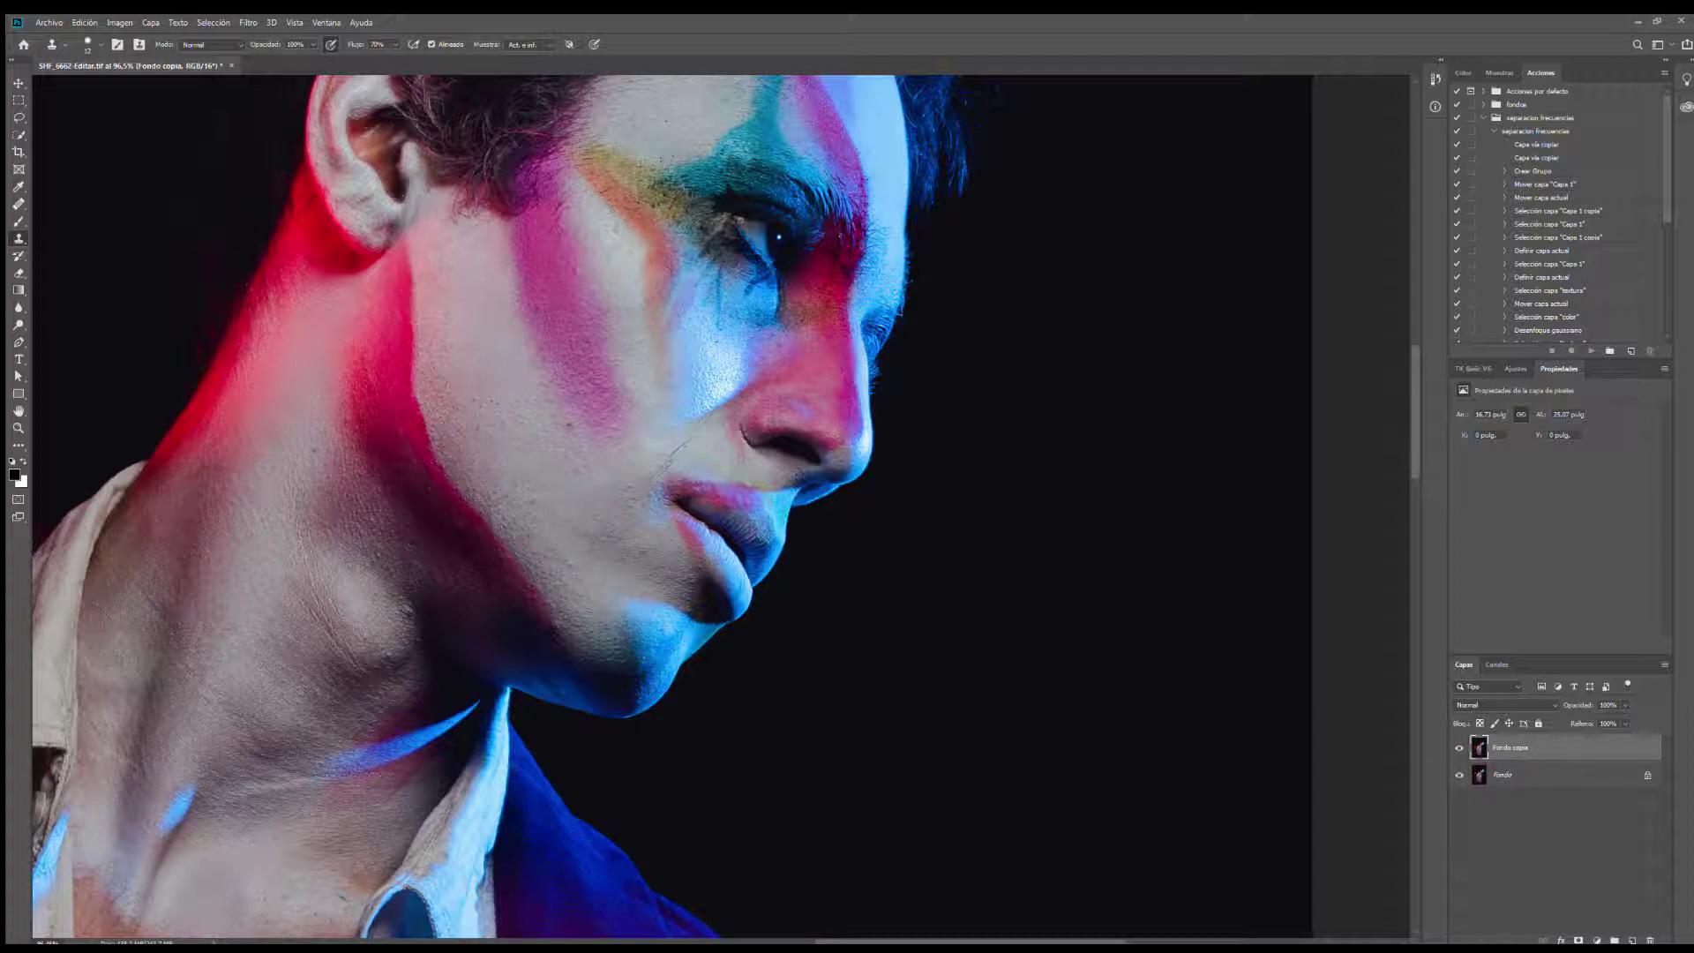
{"action": "left_click", "coordinate": [1632, 940]}
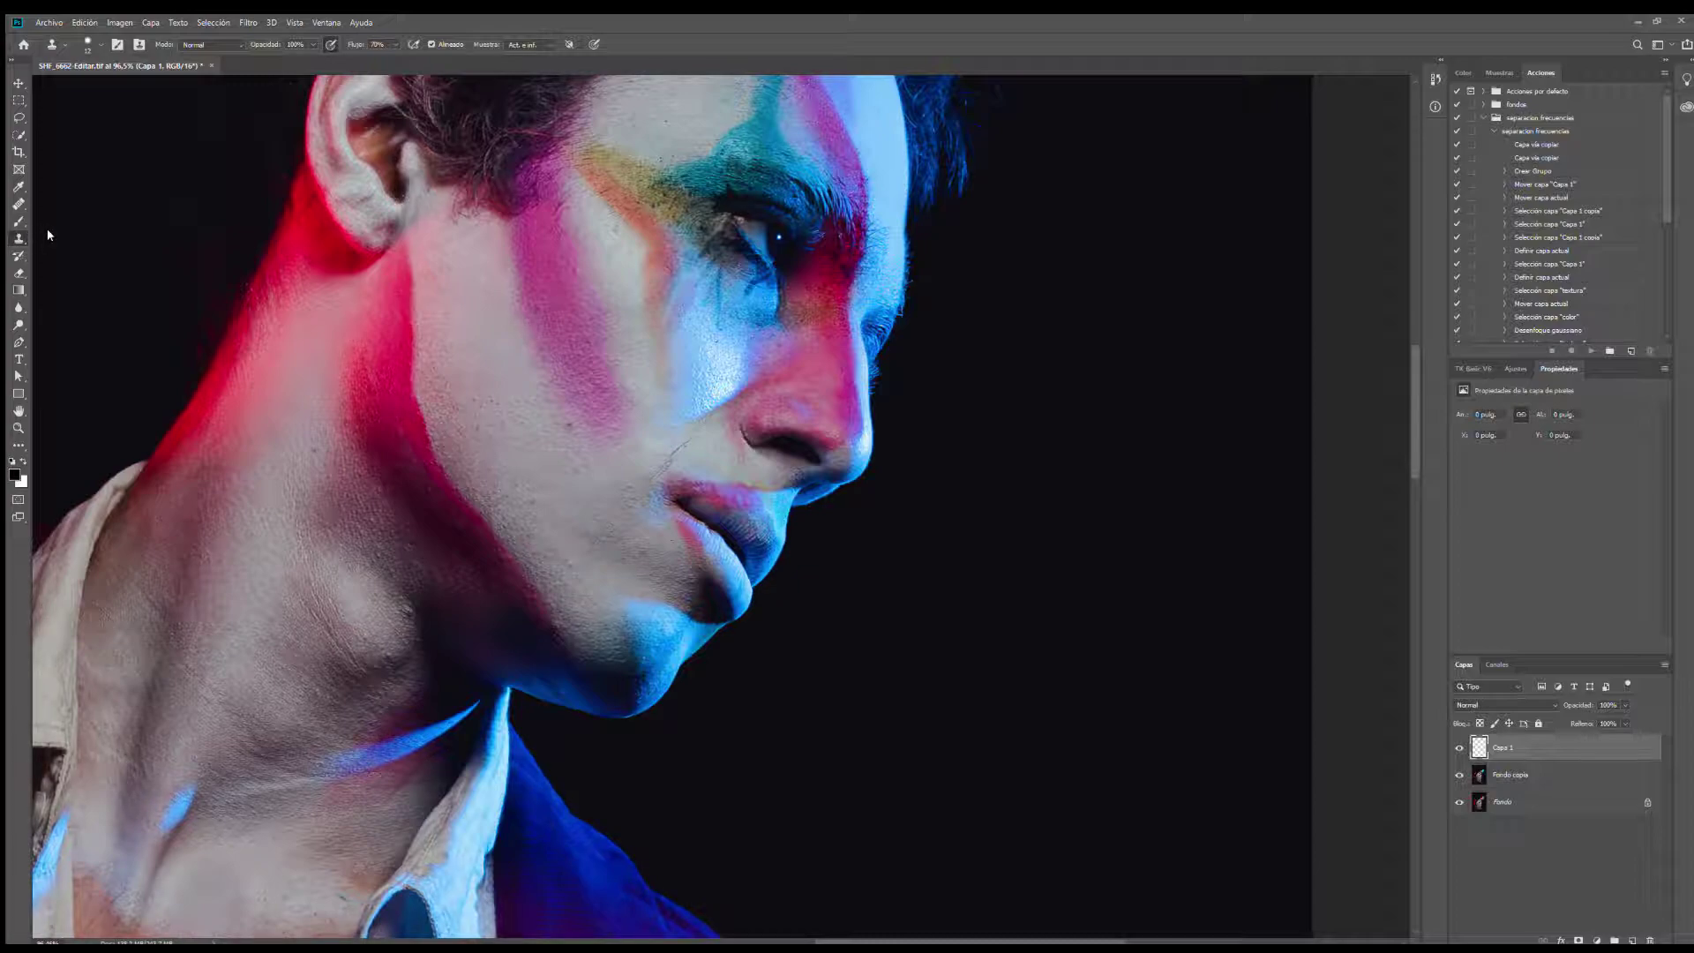
Step: Set the Clone Stamp flow to 100% and sample clean skin on the lower cheek
{"action": "left_click_drag", "start_coordinate": [352, 44], "coordinate": [392, 45]}
{"action": "scroll", "coordinate": [594, 532], "scroll_direction": "up", "scroll_amount": 4}
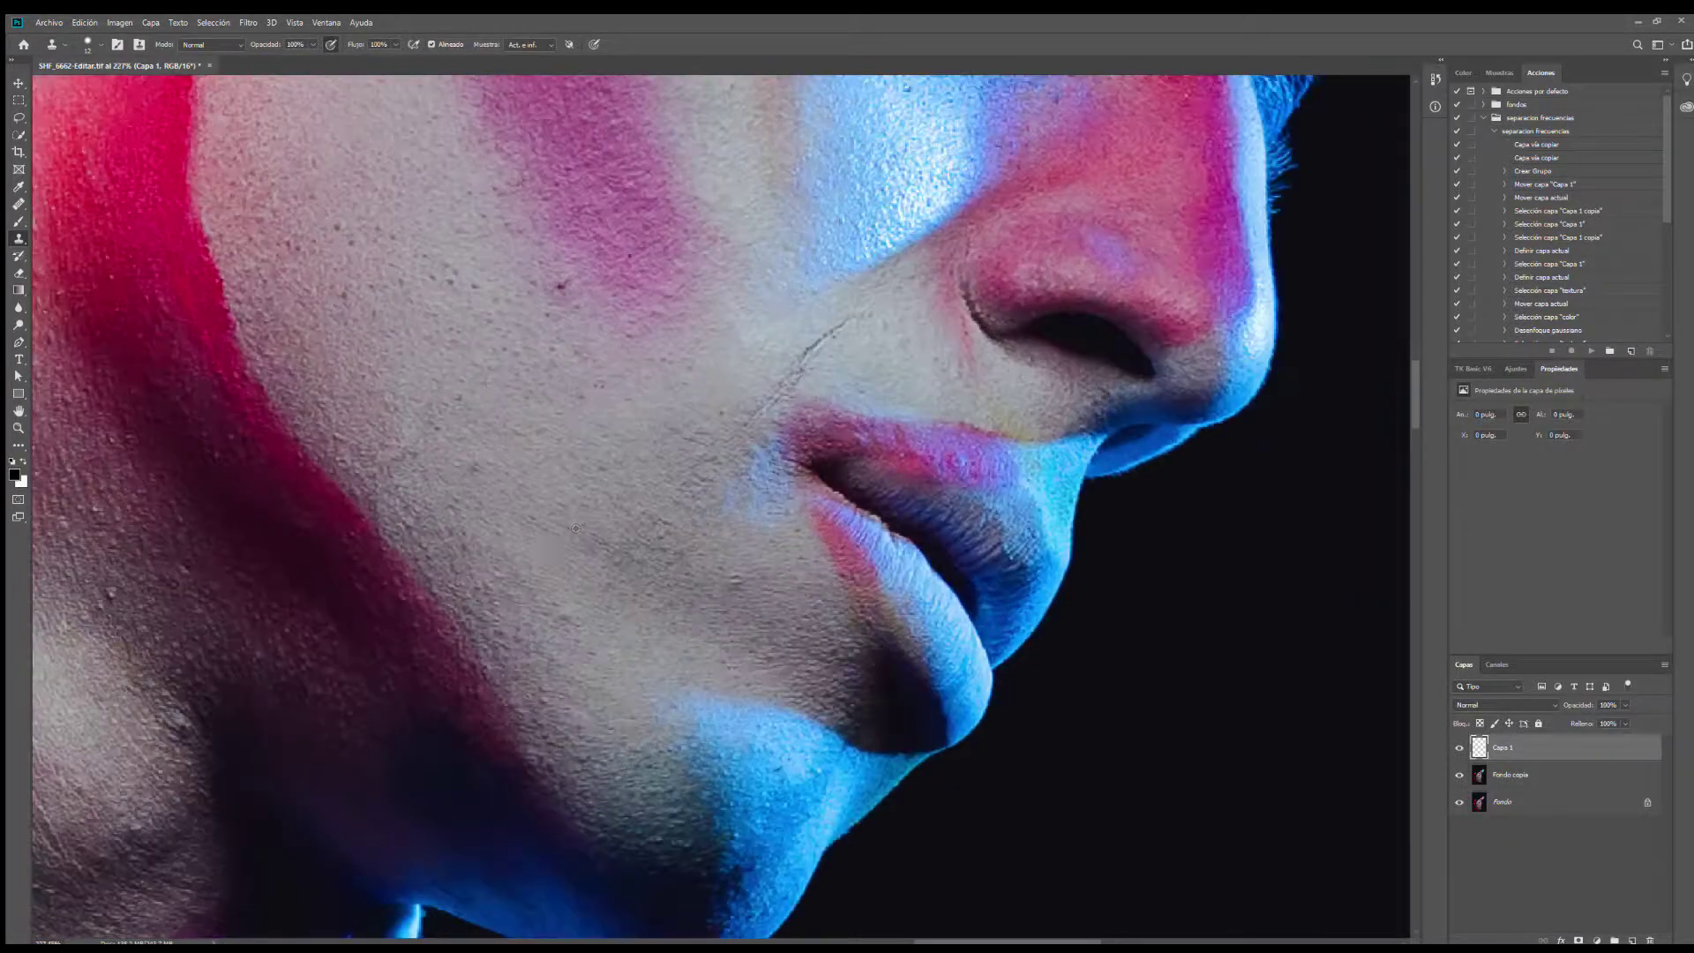
{"action": "left_click", "coordinate": [618, 534], "text": "alt"}
{"action": "left_click", "coordinate": [619, 534], "text": "alt"}
{"action": "left_click", "coordinate": [599, 508]}
{"action": "scroll", "coordinate": [605, 432], "scroll_direction": "down", "scroll_amount": 4}
{"action": "scroll", "coordinate": [605, 433], "scroll_direction": "down", "scroll_amount": 2}
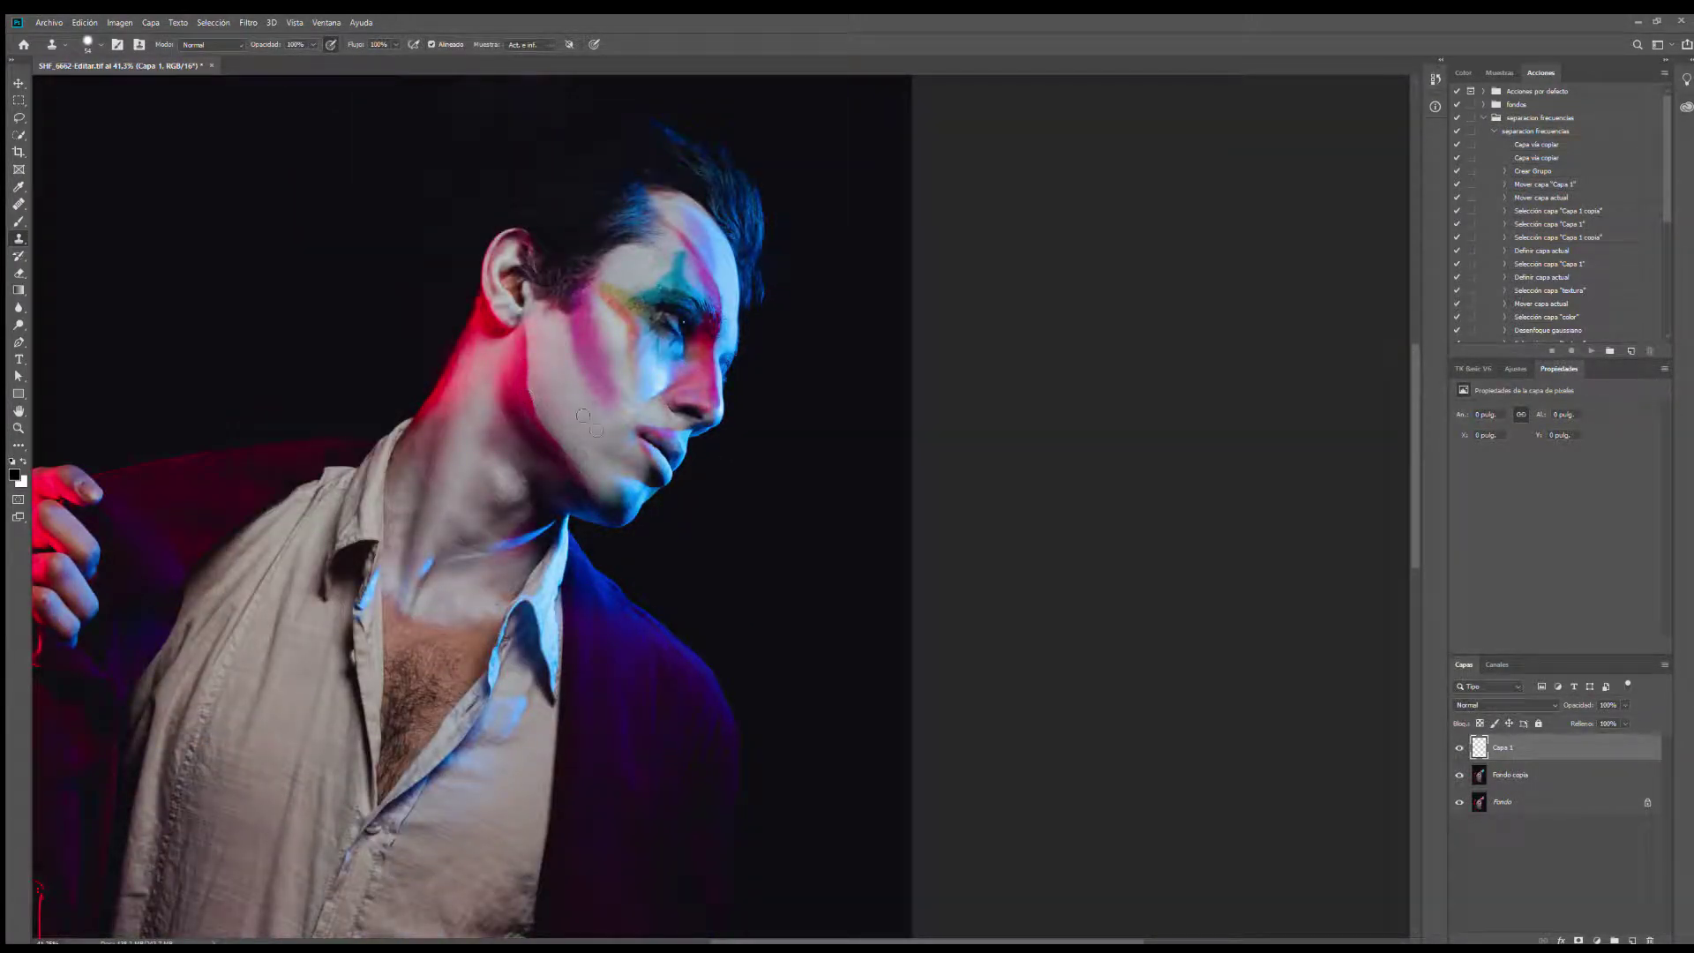
Step: Resize the Clone Stamp brush and try cloning skin over the mole at the end of the magenta stripe on the cheek
{"action": "left_click_drag", "start_coordinate": [500, 468], "coordinate": [527, 468], "text": "alt"}
{"action": "scroll", "coordinate": [521, 468], "scroll_direction": "up", "scroll_amount": 5}
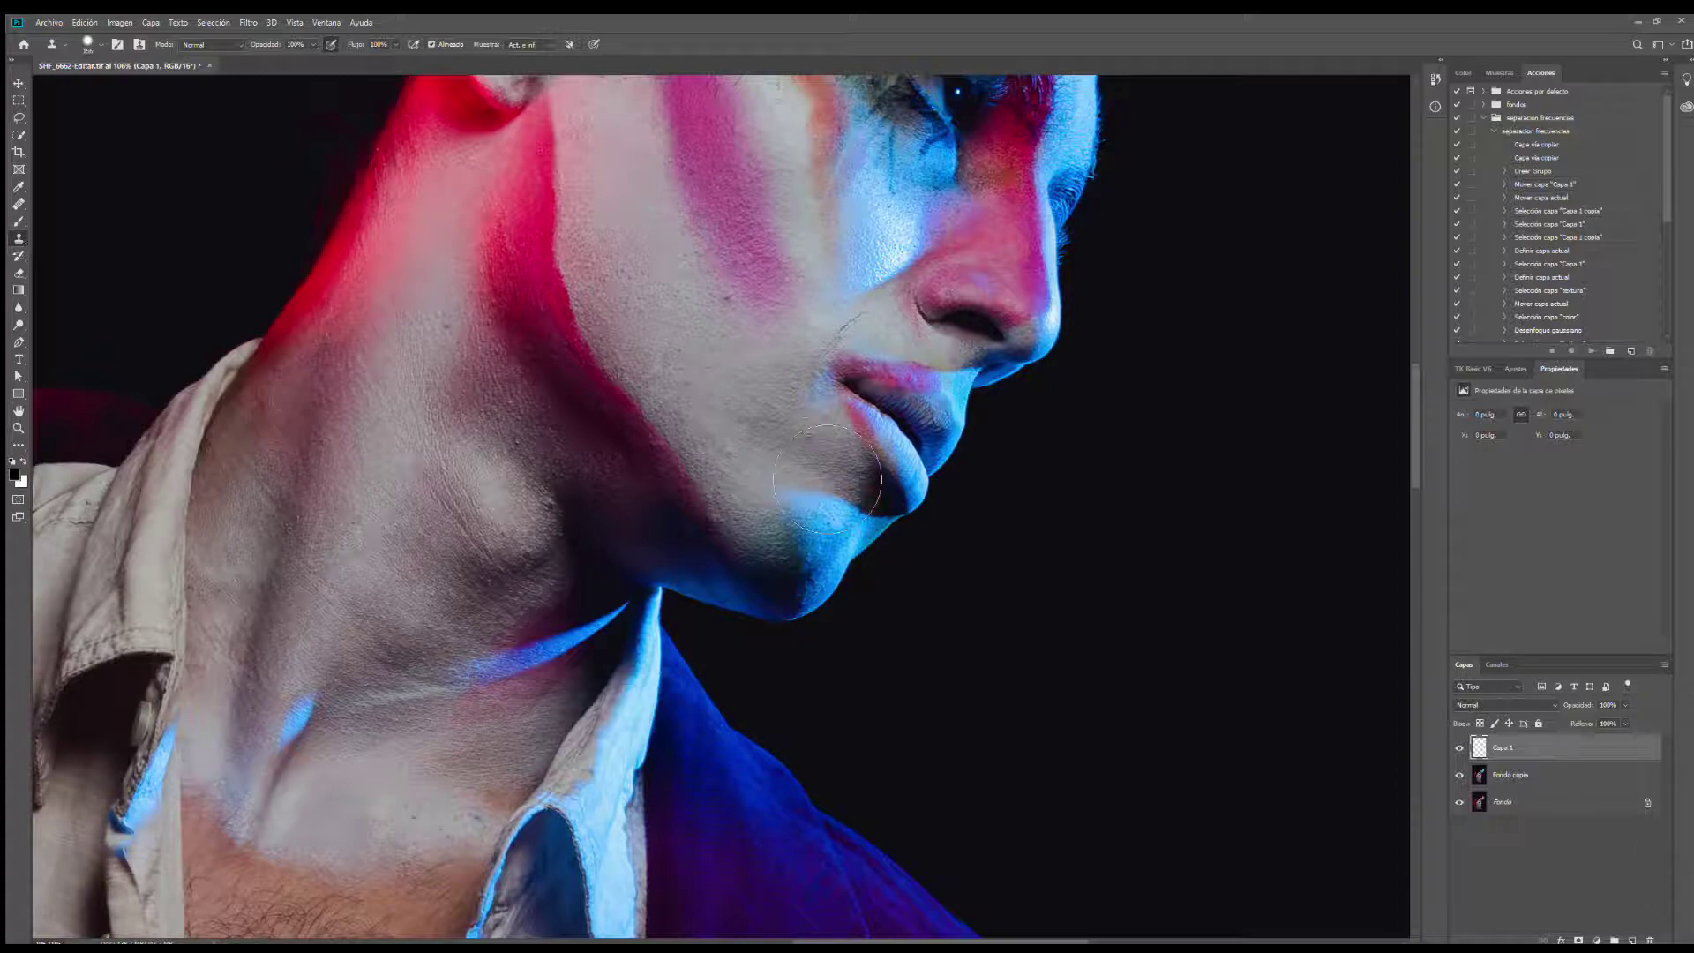
{"action": "mouse_move", "coordinate": [684, 315]}
{"action": "left_mouse_down", "text": "alt"}
{"action": "mouse_move", "coordinate": [629, 314]}
{"action": "mouse_move", "coordinate": [704, 312]}
{"action": "left_mouse_up", "text": "alt"}
{"action": "left_click", "coordinate": [565, 497]}
{"action": "scroll", "coordinate": [755, 302], "scroll_direction": "up", "scroll_amount": 5}
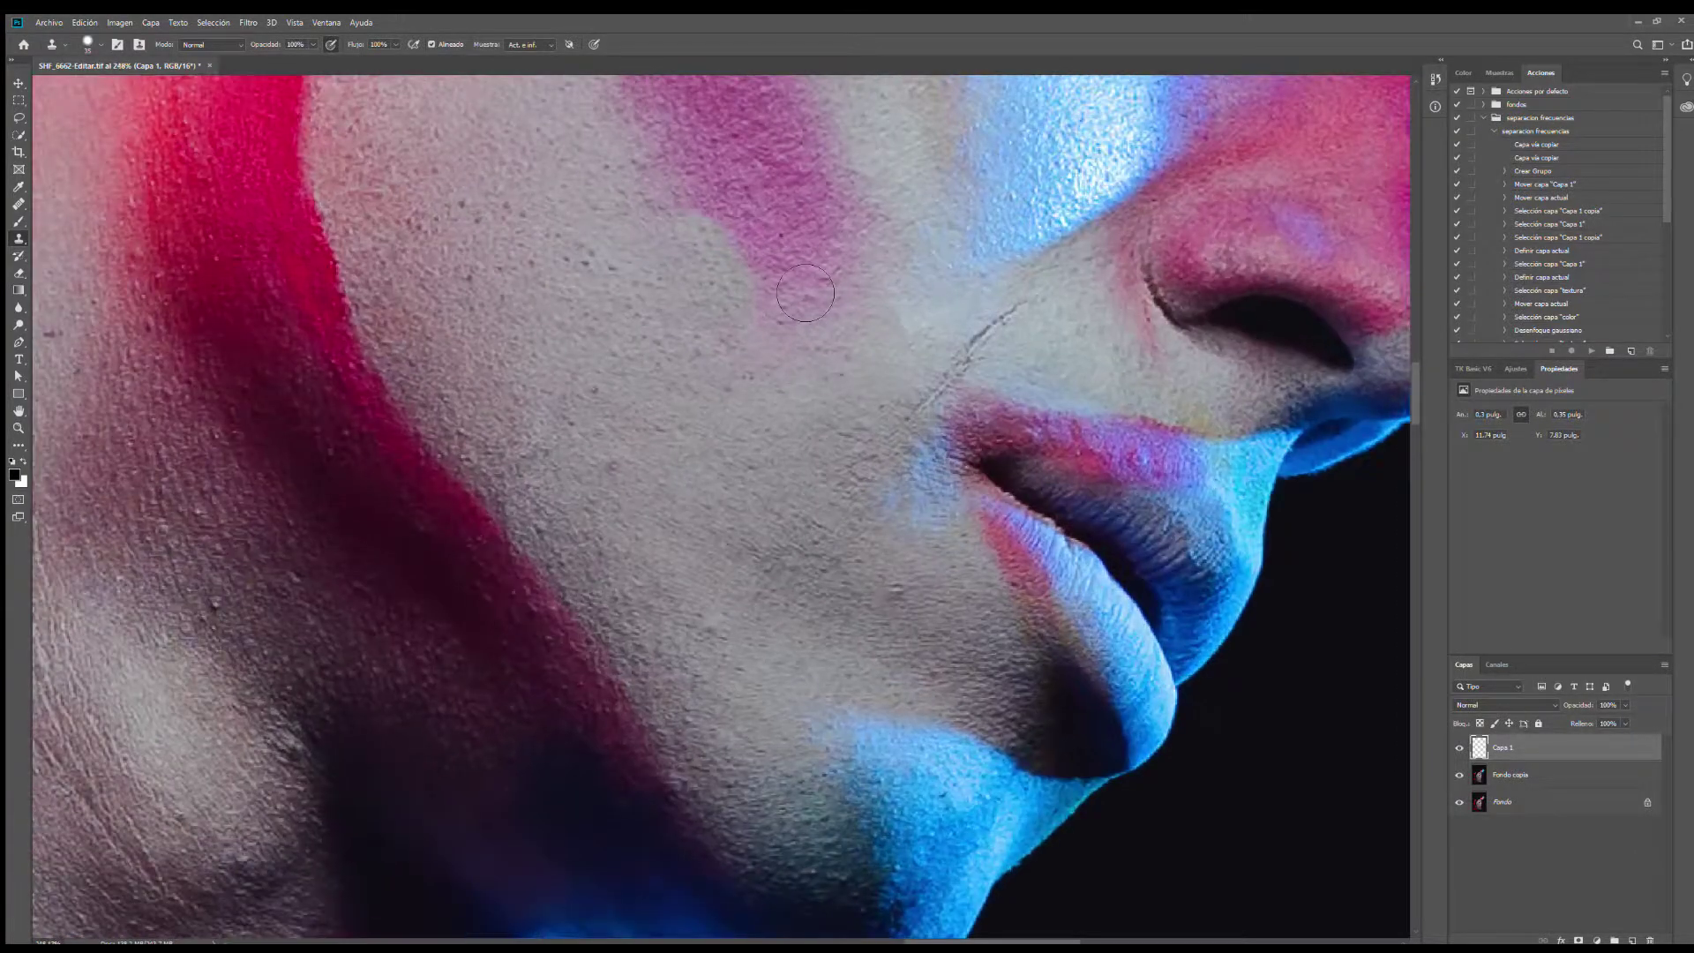
{"action": "scroll", "coordinate": [804, 293], "scroll_direction": "up", "scroll_amount": 3}
{"action": "left_click_drag", "start_coordinate": [745, 378], "coordinate": [750, 626]}
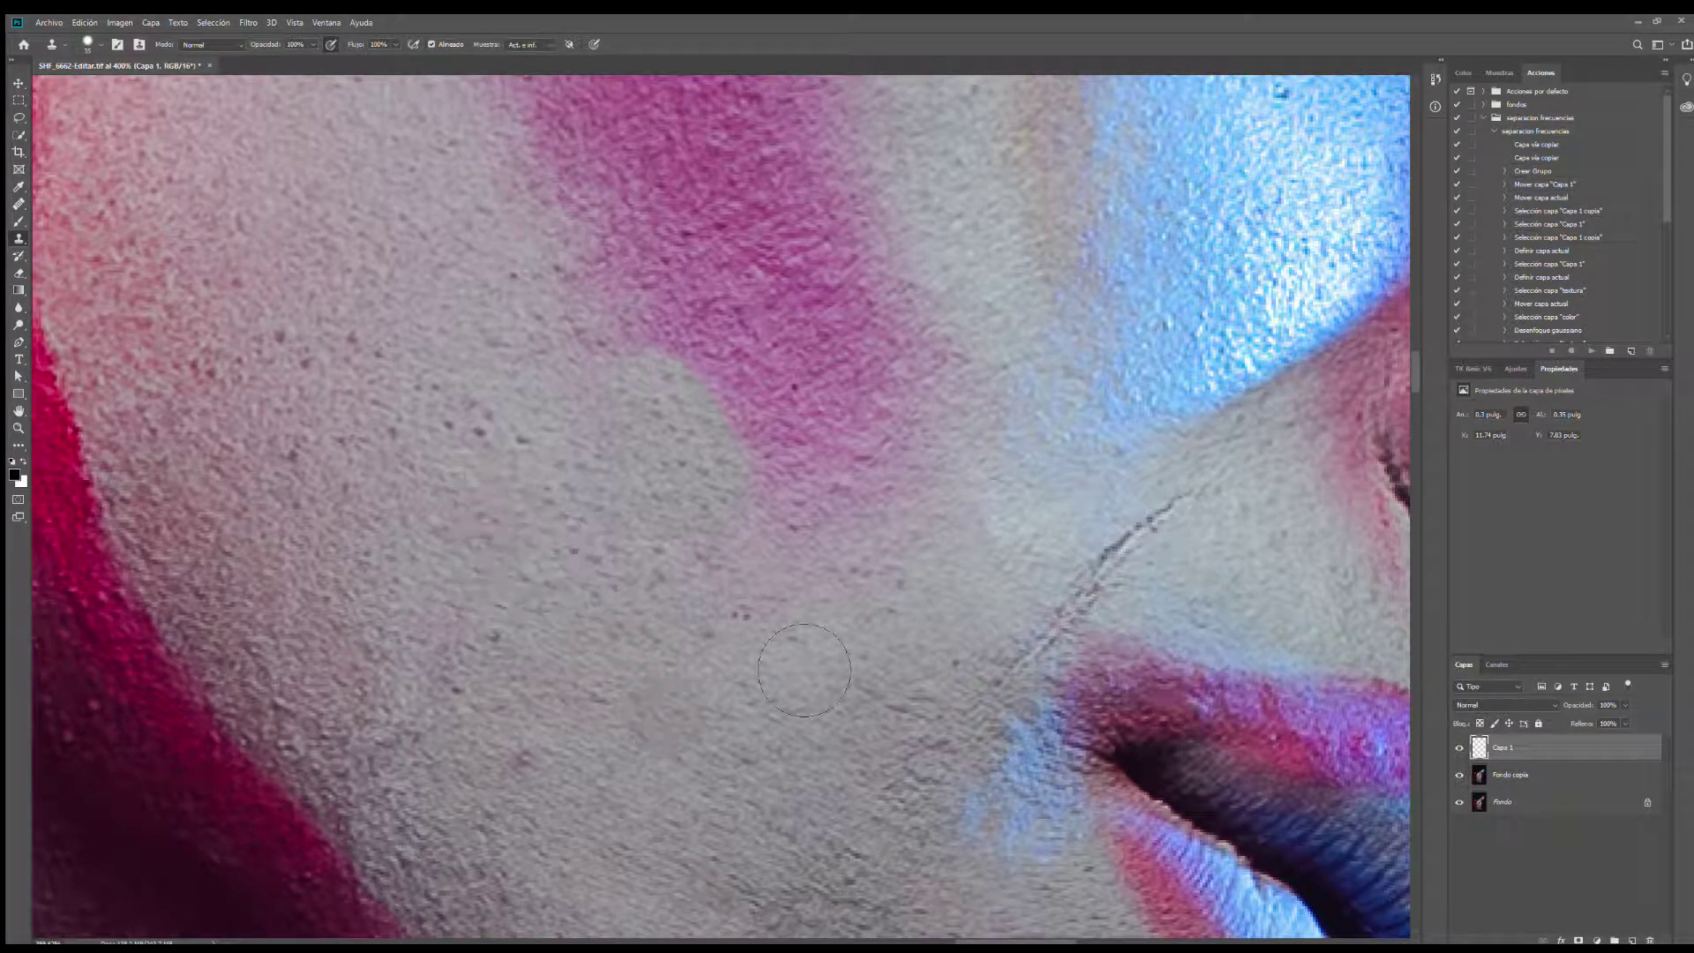
{"action": "left_click", "coordinate": [471, 543]}
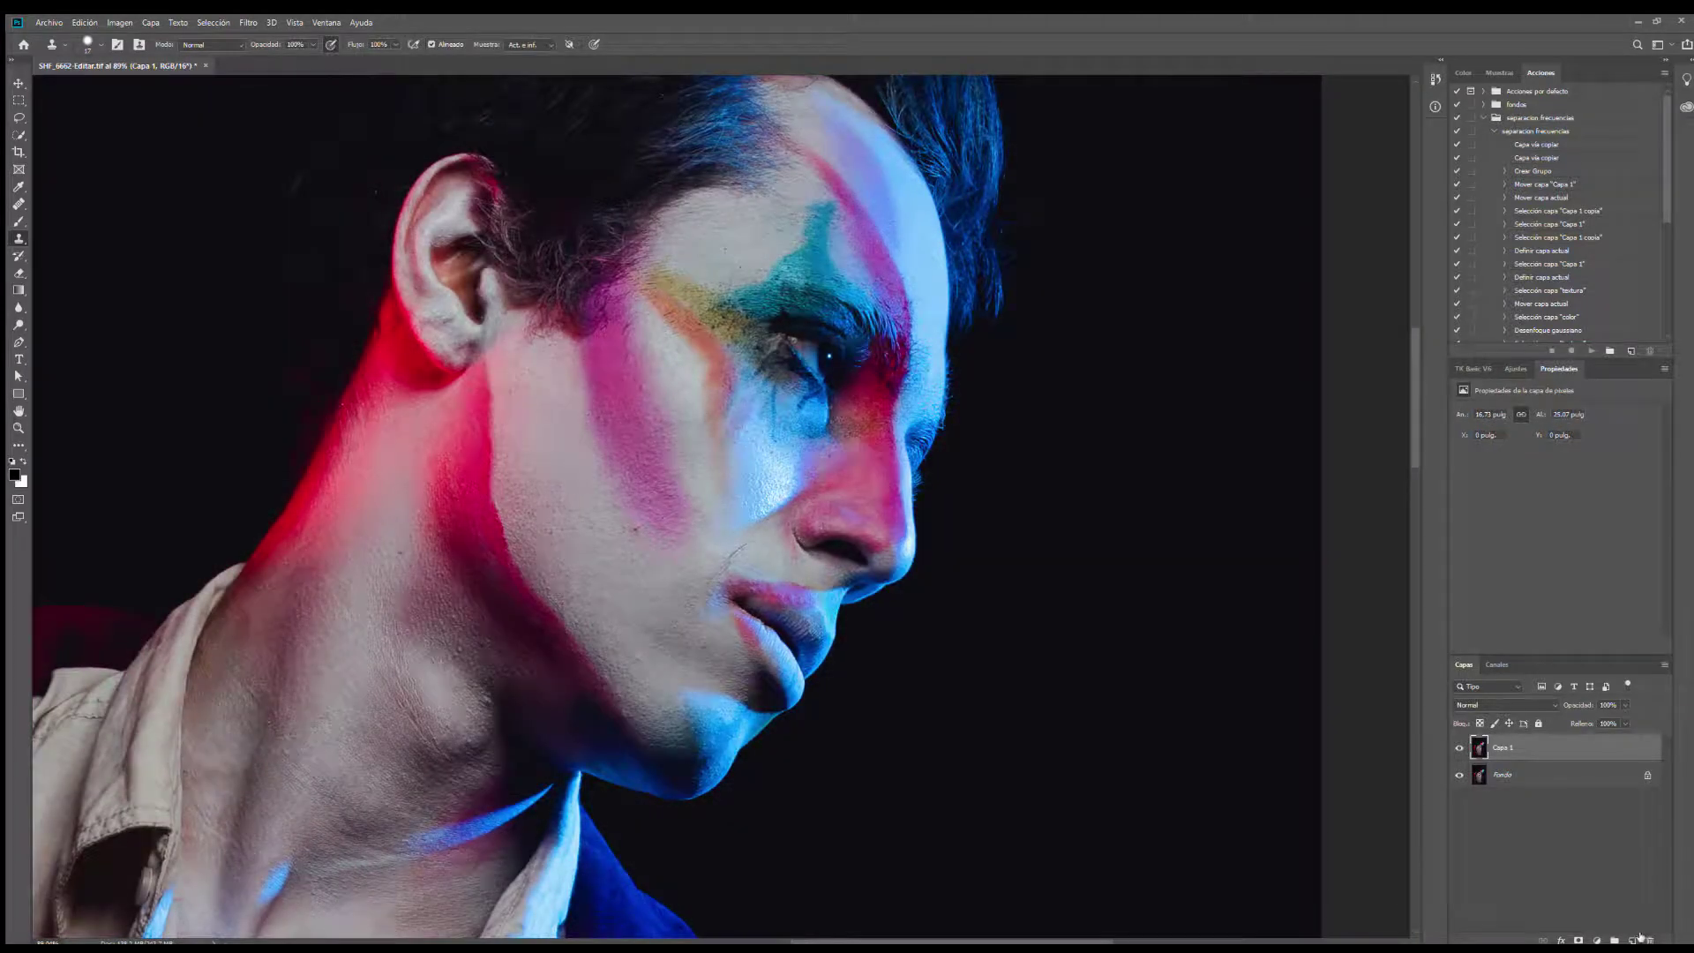
Step: Add a new empty layer at the top of the stack for retouching the face
{"action": "left_click", "coordinate": [1634, 939]}
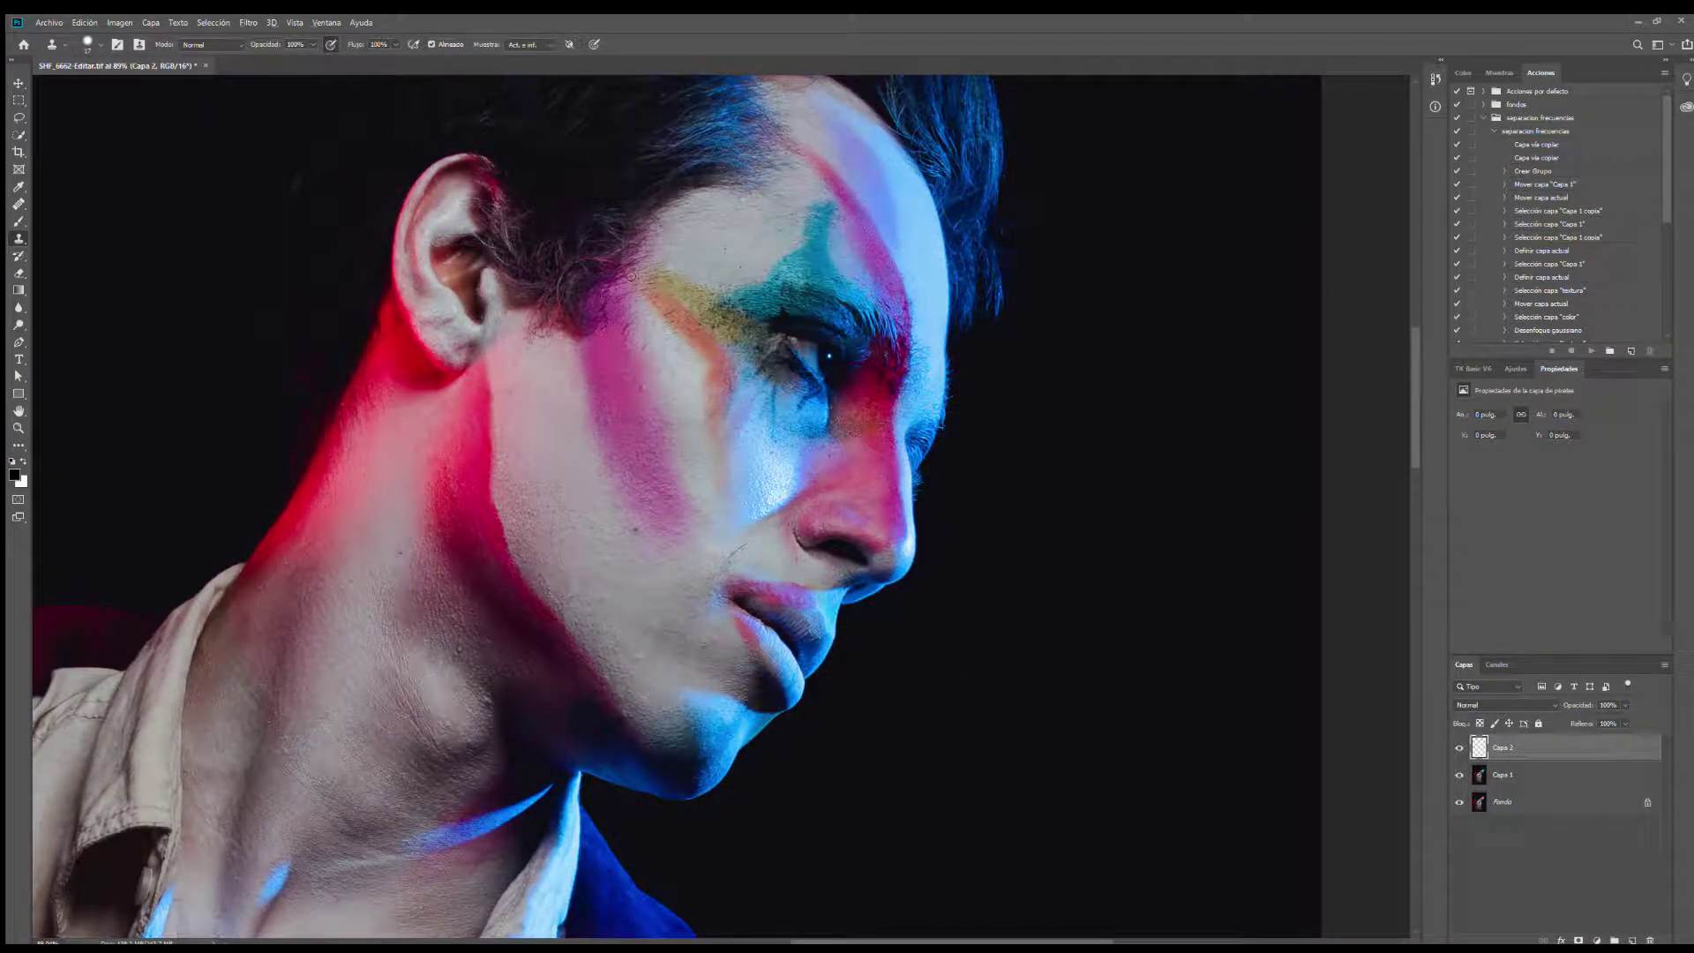
{"action": "scroll", "coordinate": [615, 399], "scroll_direction": "up", "scroll_amount": 5}
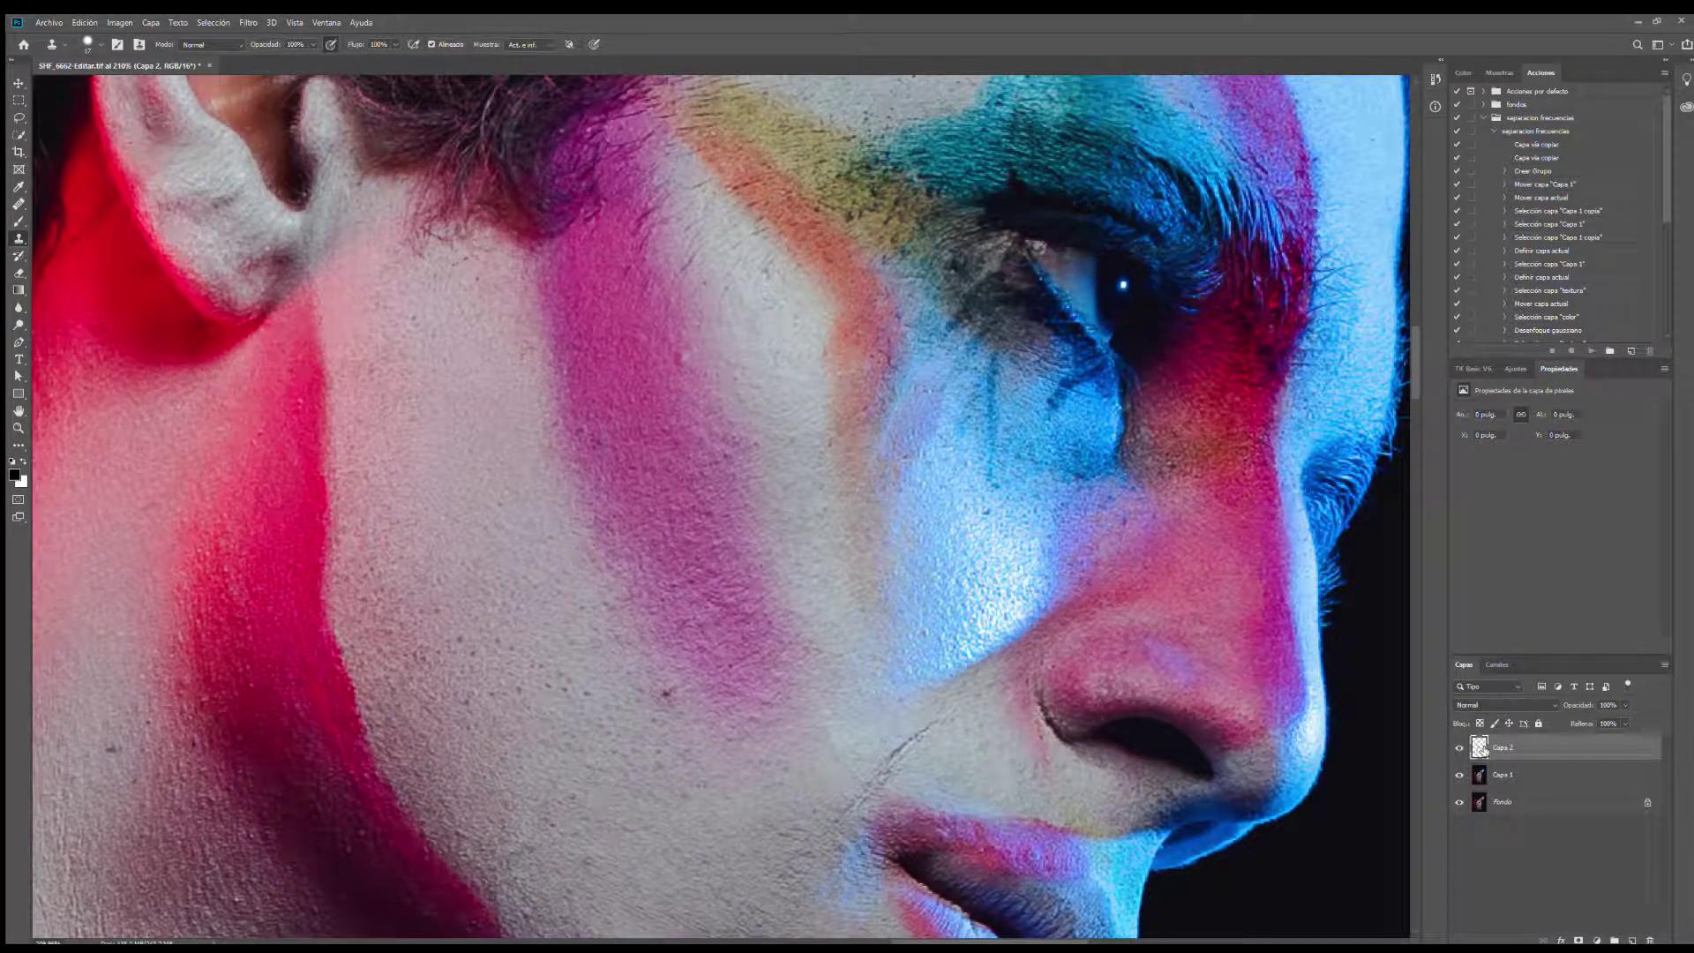
Step: Examine the top retouch layer on its own by hiding the Capa 1 and Fondo layers, and show them again
{"action": "scroll", "coordinate": [749, 615], "scroll_direction": "up", "scroll_amount": 1}
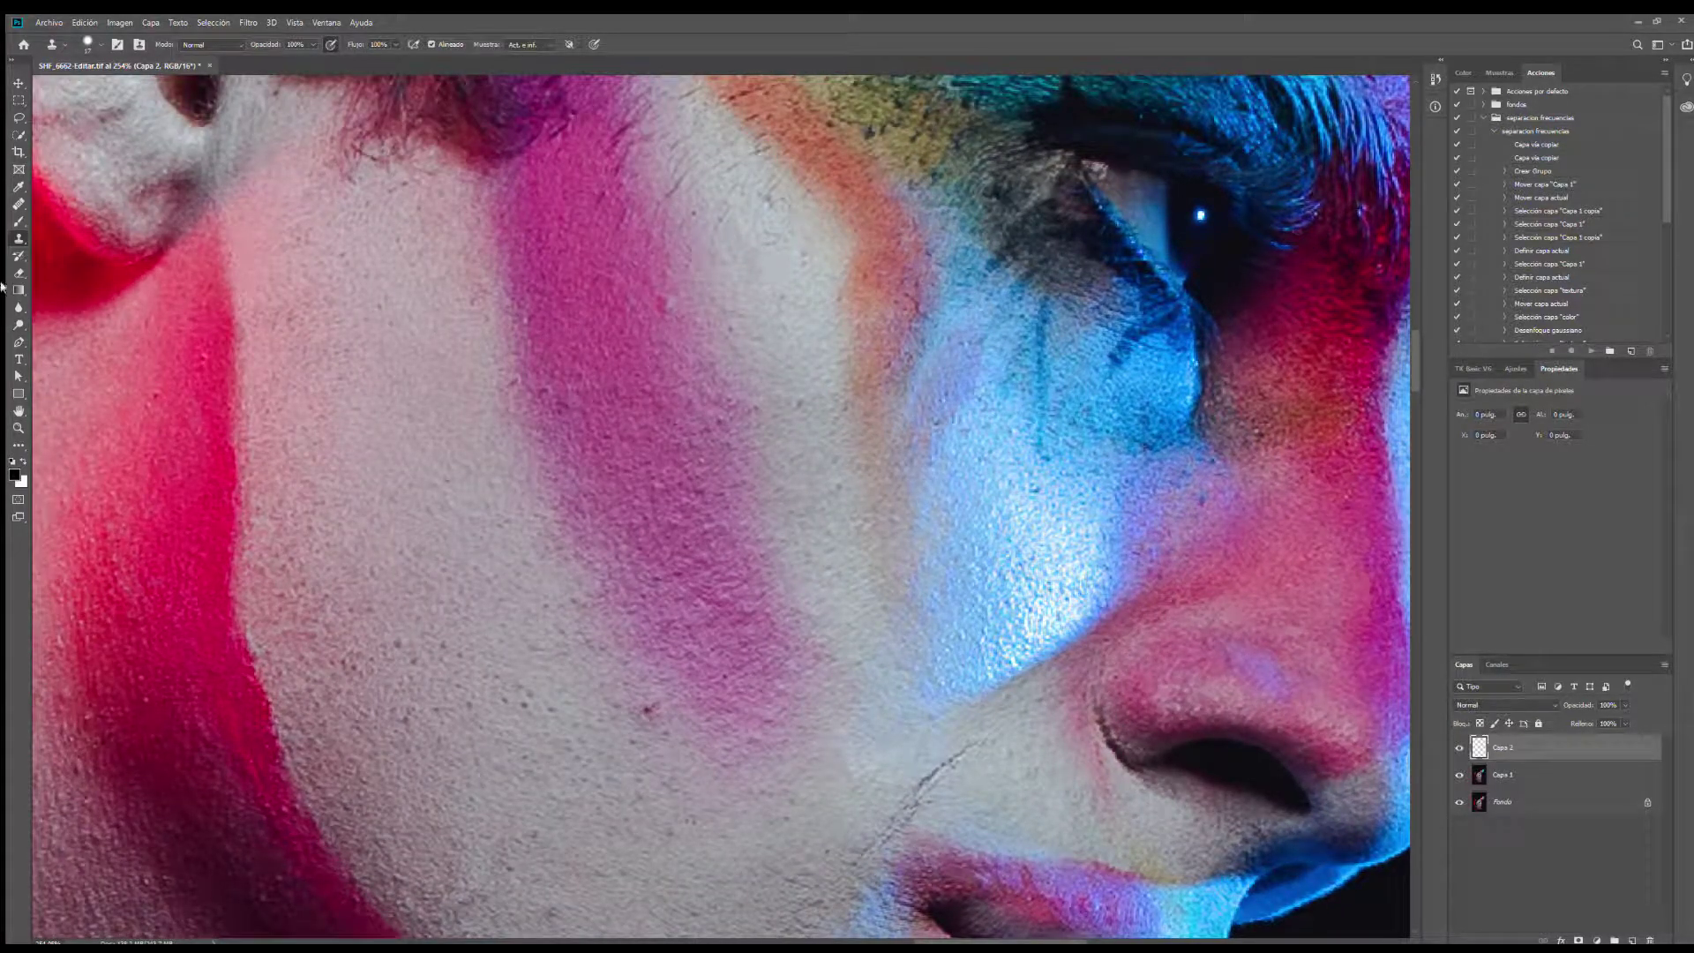
{"action": "scroll", "coordinate": [1162, 741], "scroll_direction": "down", "scroll_amount": 4}
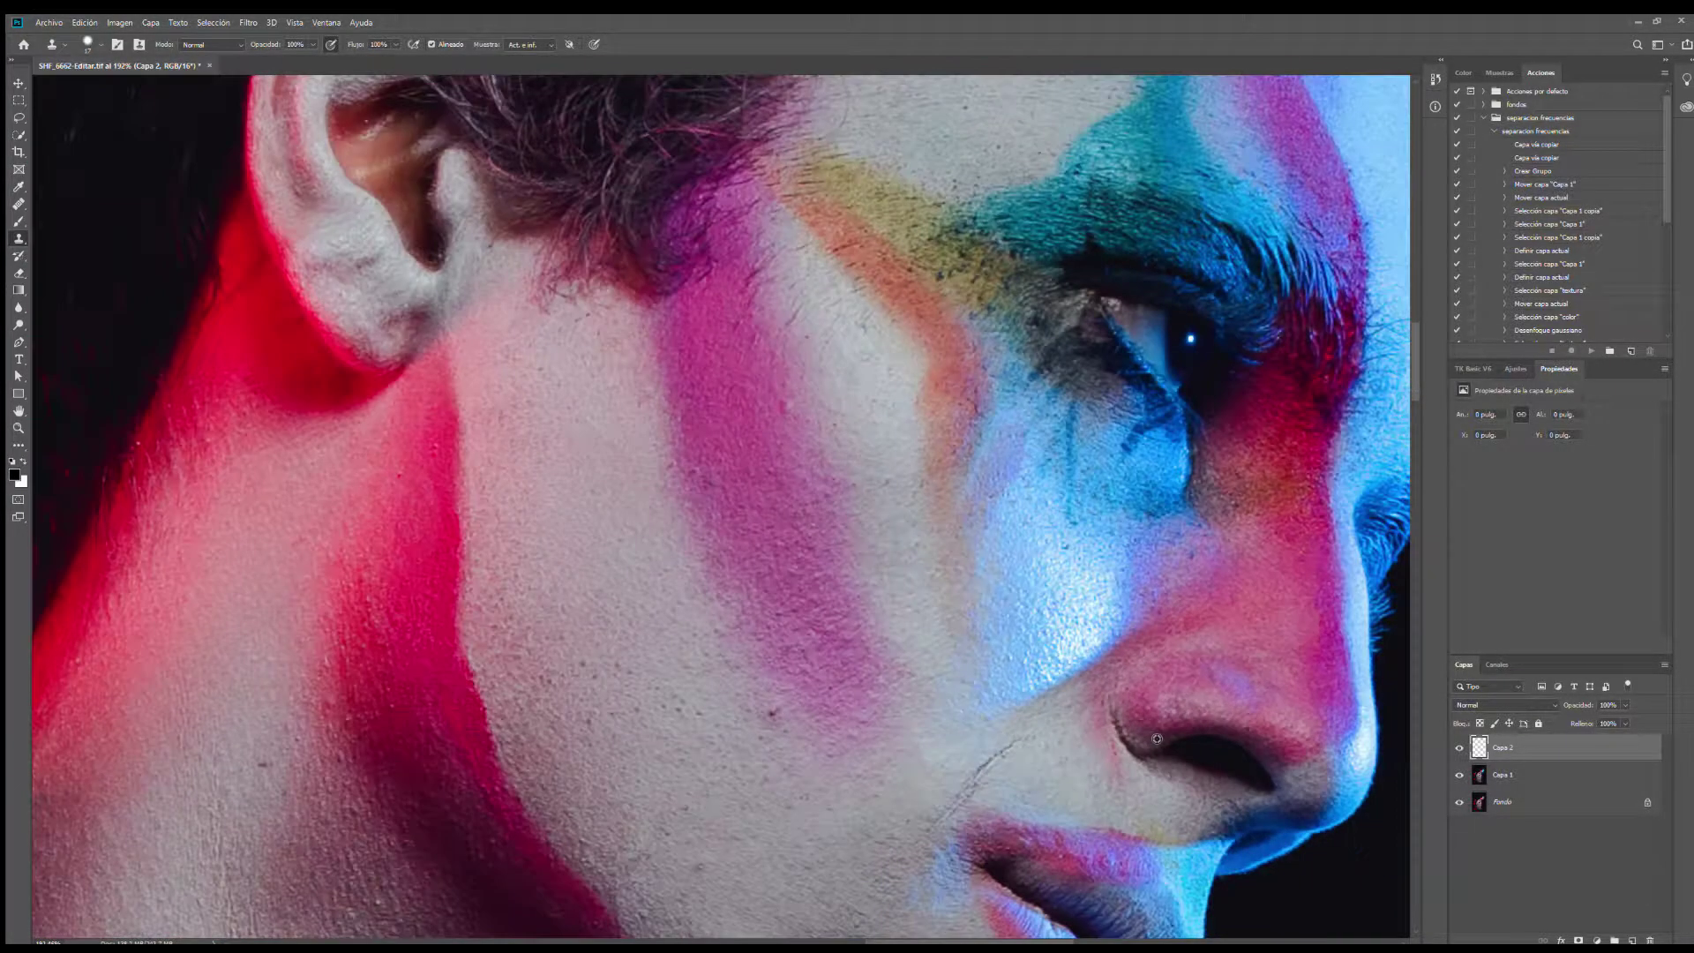
{"action": "scroll", "coordinate": [1138, 739], "scroll_direction": "up", "scroll_amount": 3}
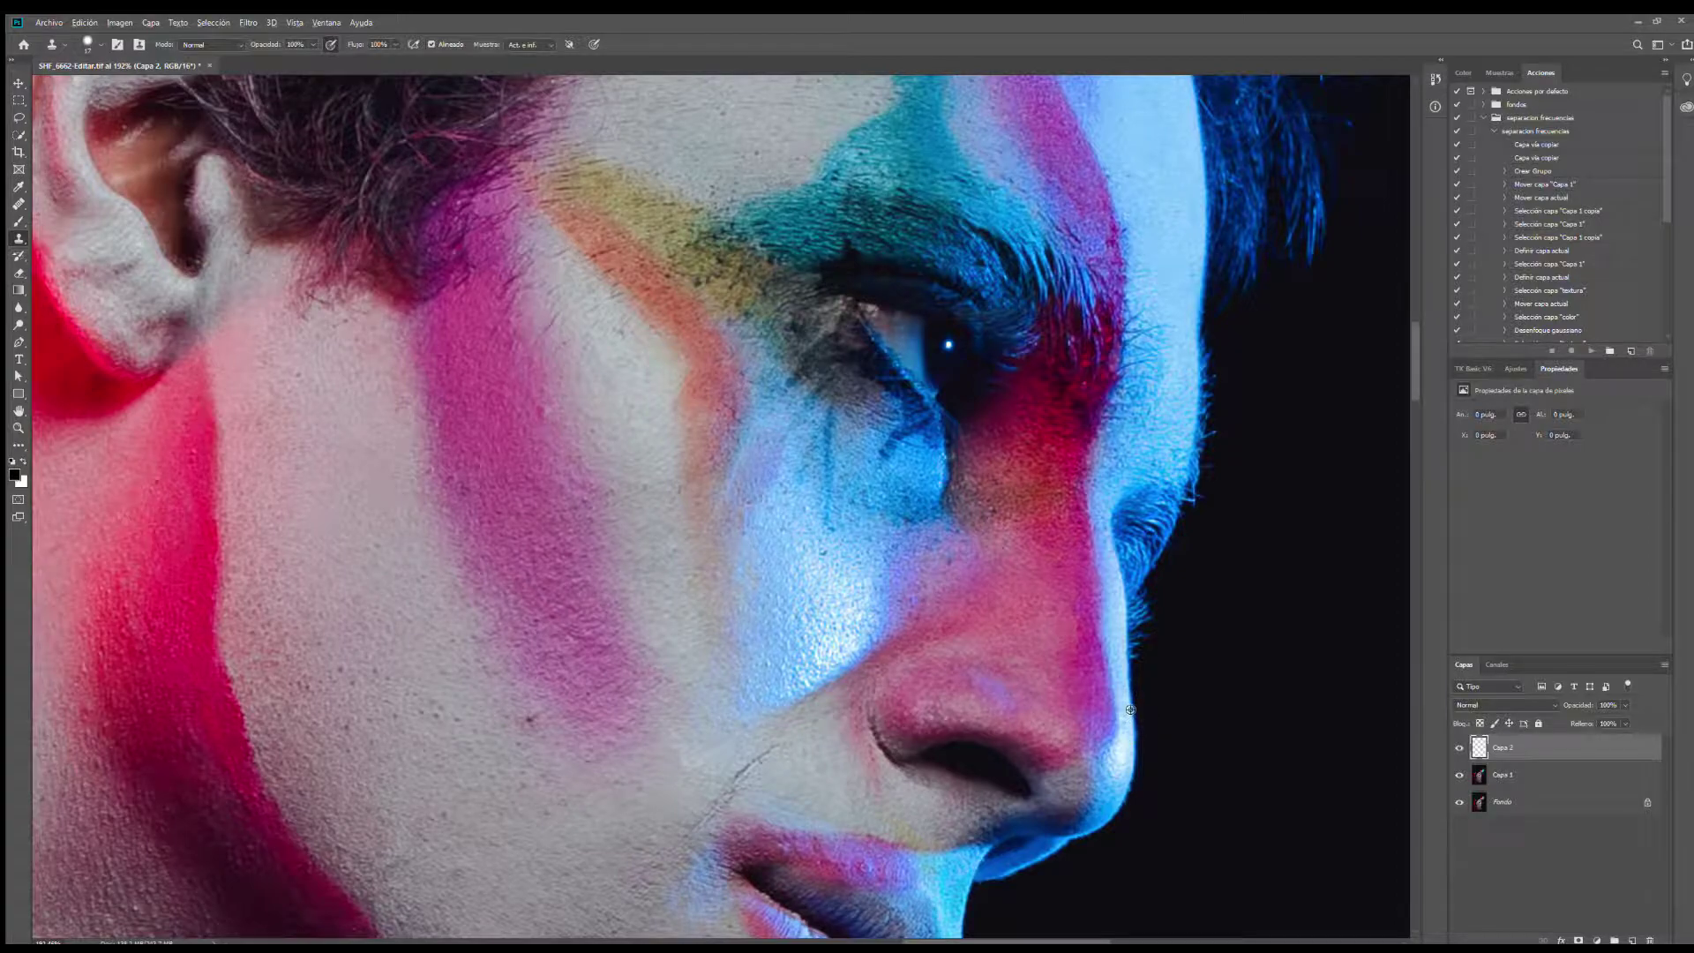
{"action": "scroll", "coordinate": [1133, 711], "scroll_direction": "up", "scroll_amount": 3}
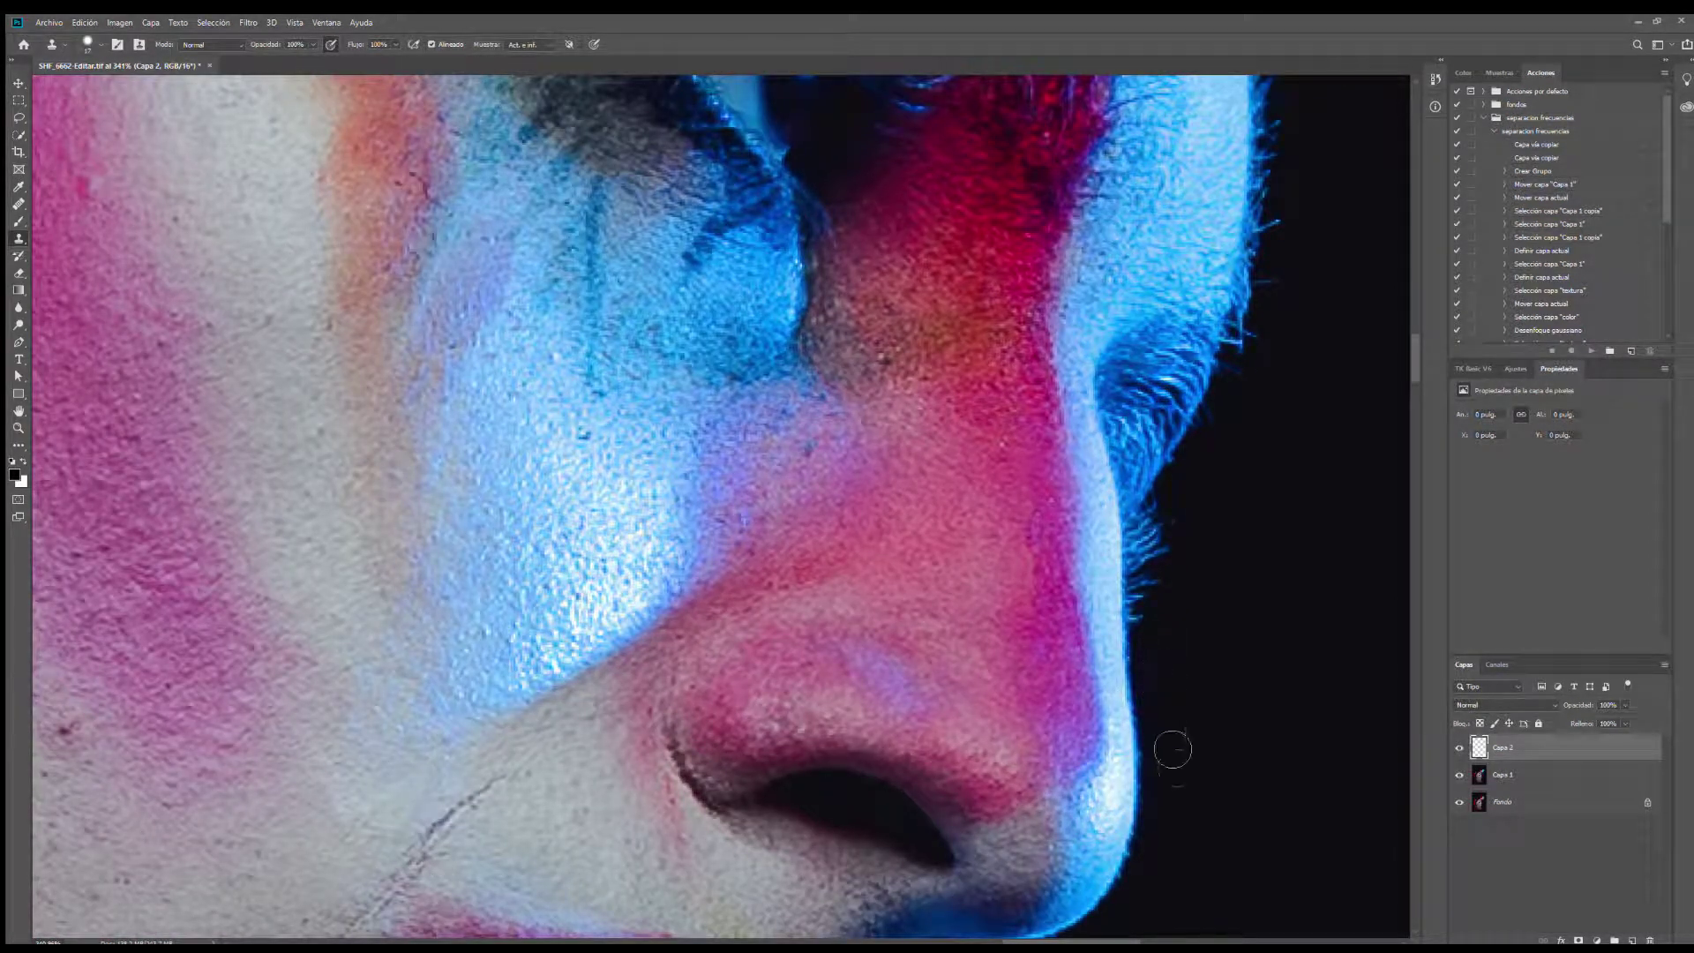
{"action": "left_click_drag", "start_coordinate": [318, 569], "coordinate": [1014, 499]}
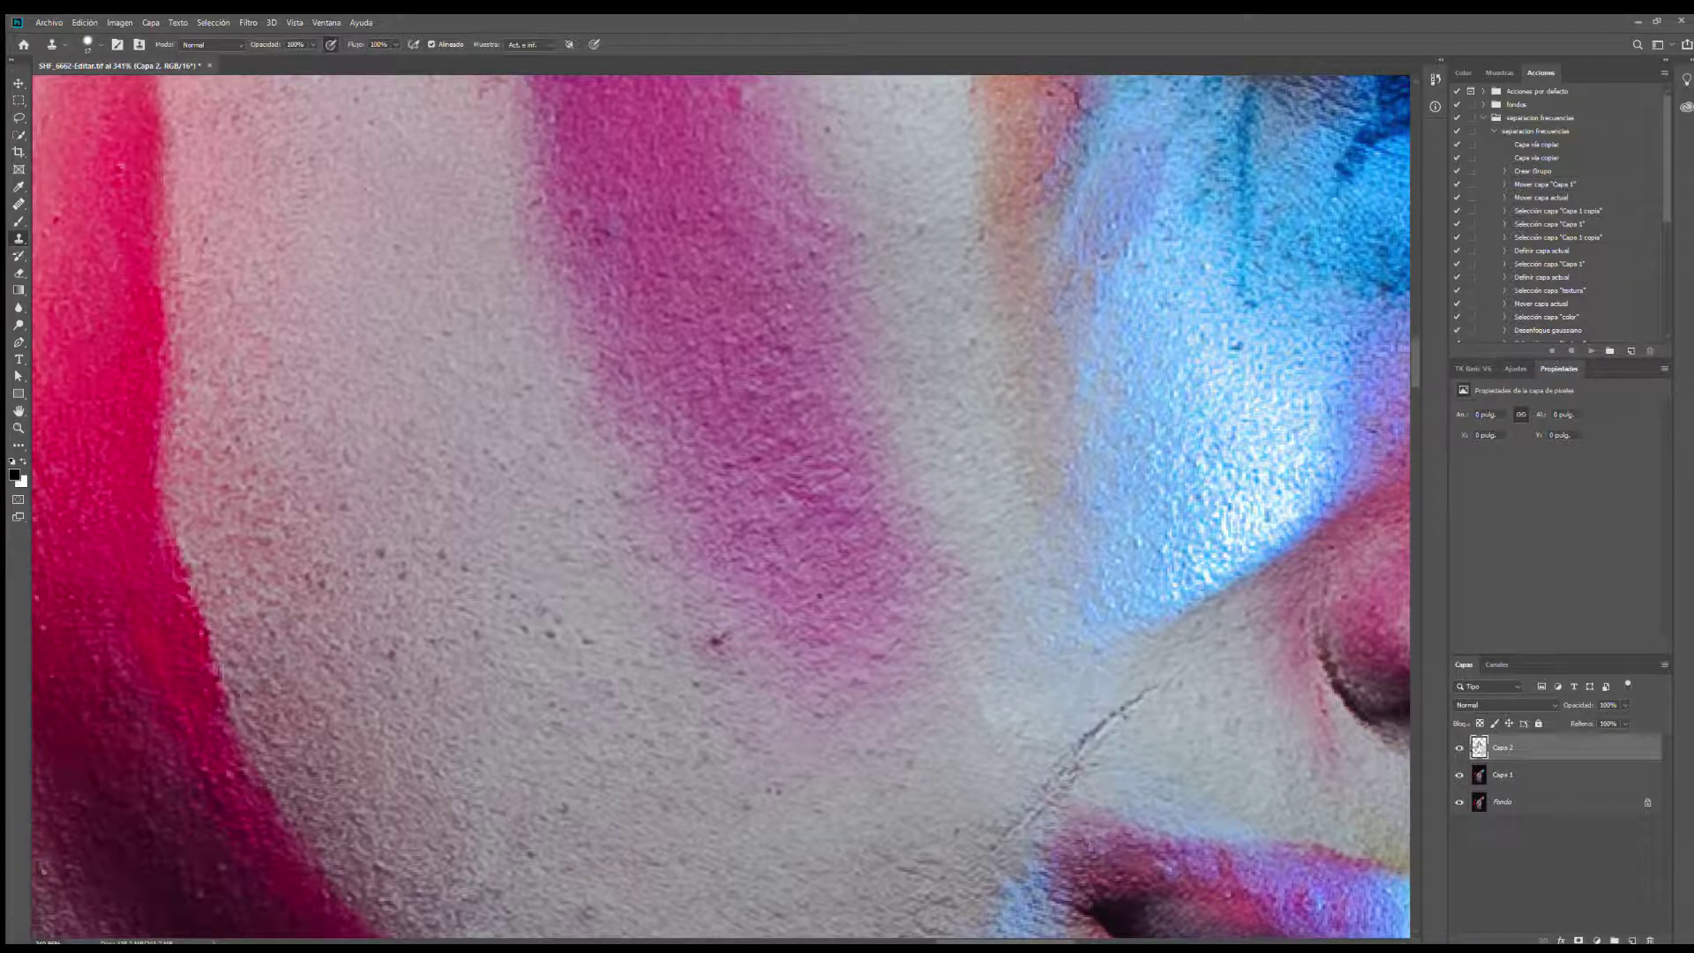
{"action": "left_click", "coordinate": [1458, 774]}
{"action": "left_click", "coordinate": [1459, 802]}
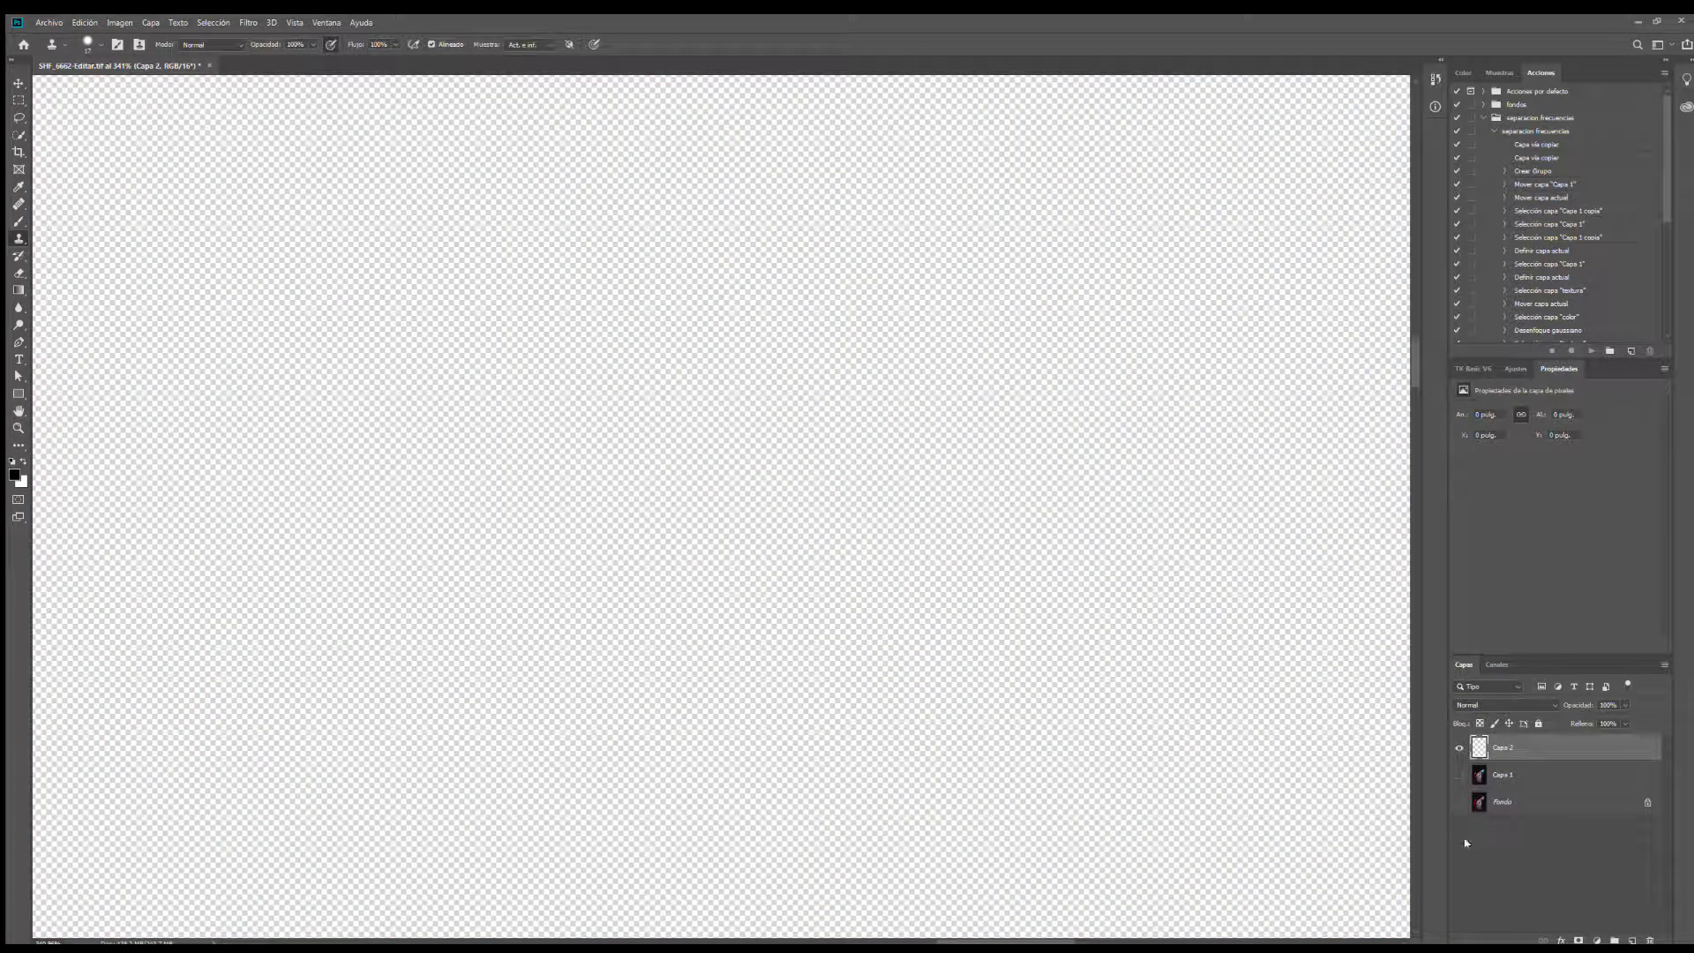
{"action": "left_click", "coordinate": [1458, 774]}
{"action": "left_click", "coordinate": [1457, 802]}
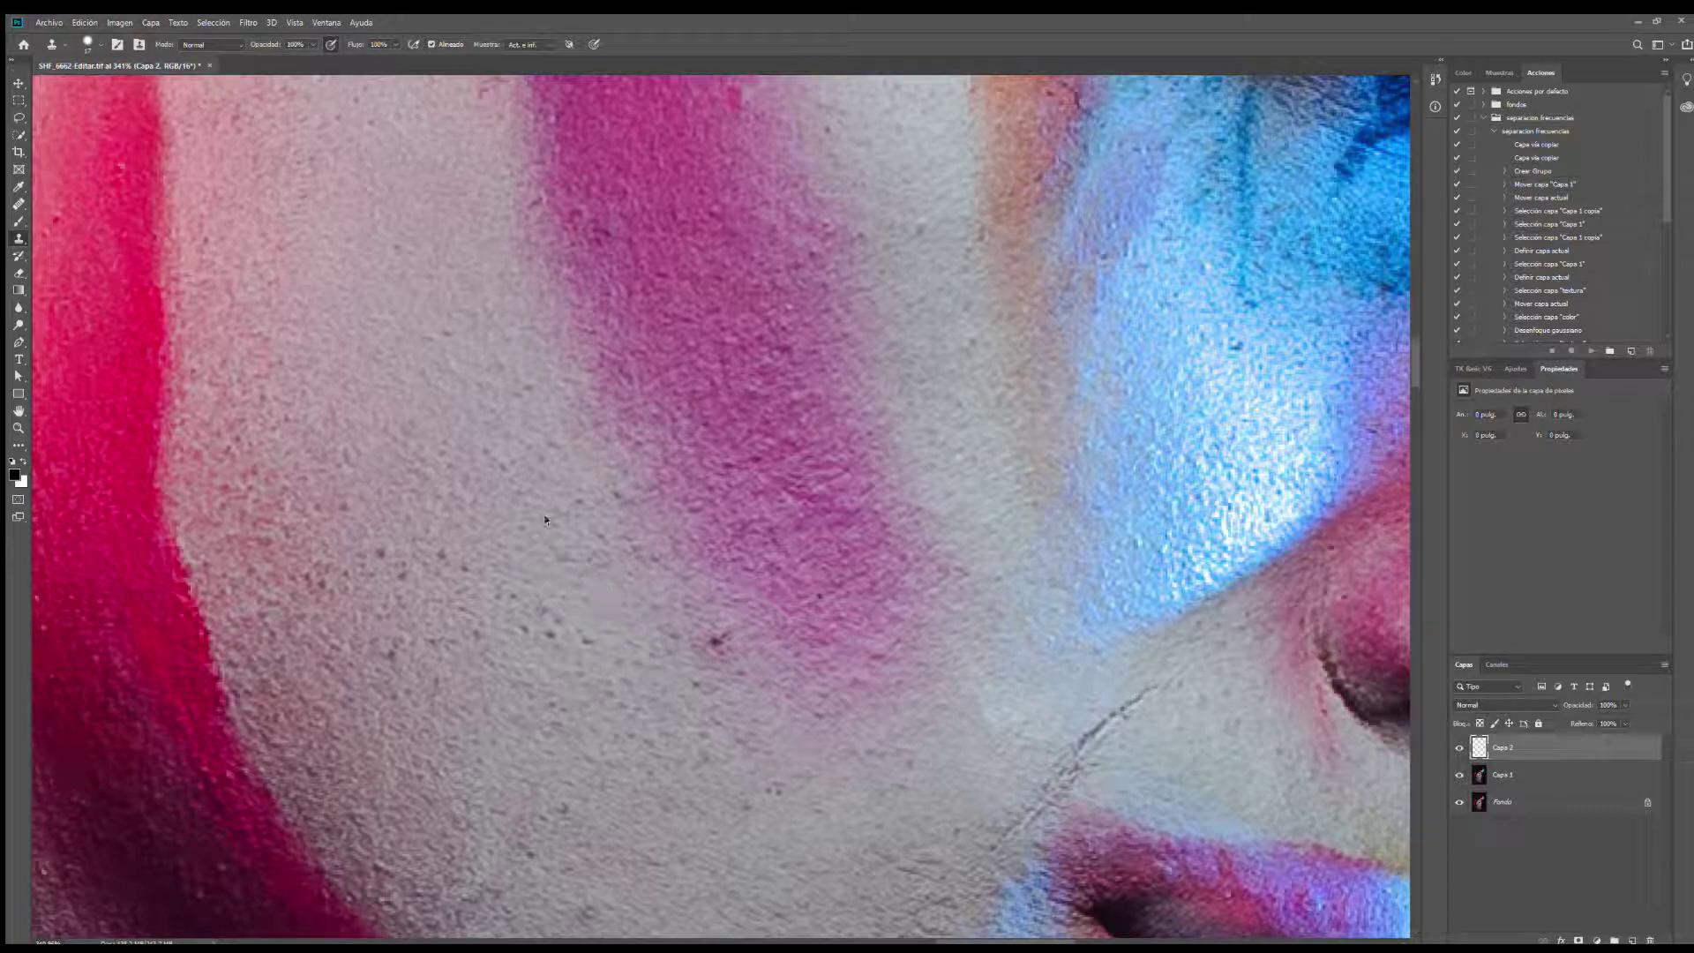
Step: Sample clean cheek skin with the Clone Stamp and clone it over the mole beside the end of the magenta stripe
{"action": "left_click", "coordinate": [515, 497], "text": "alt"}
{"action": "left_click", "coordinate": [606, 540]}
{"action": "left_click_drag", "start_coordinate": [569, 531], "coordinate": [567, 531]}
{"action": "left_click", "coordinate": [718, 642]}
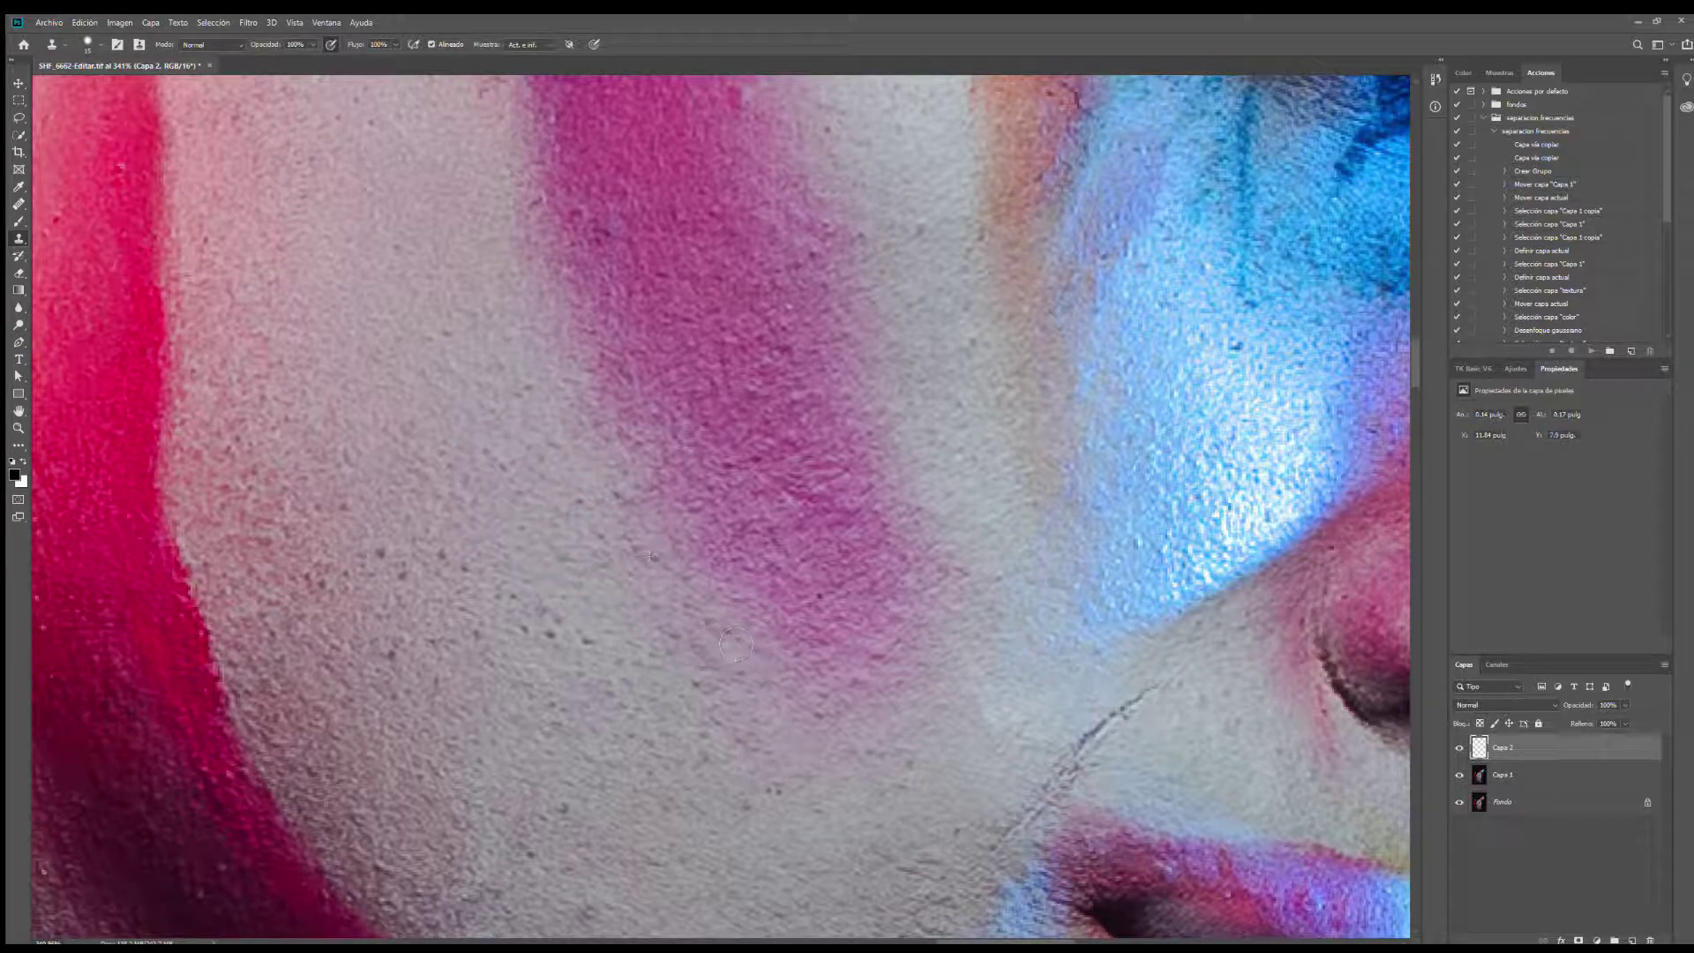
Step: Check the cloned patch in isolation by hiding the two lower layers, and restore their visibility
{"action": "left_click_drag", "start_coordinate": [1459, 775], "coordinate": [1459, 802]}
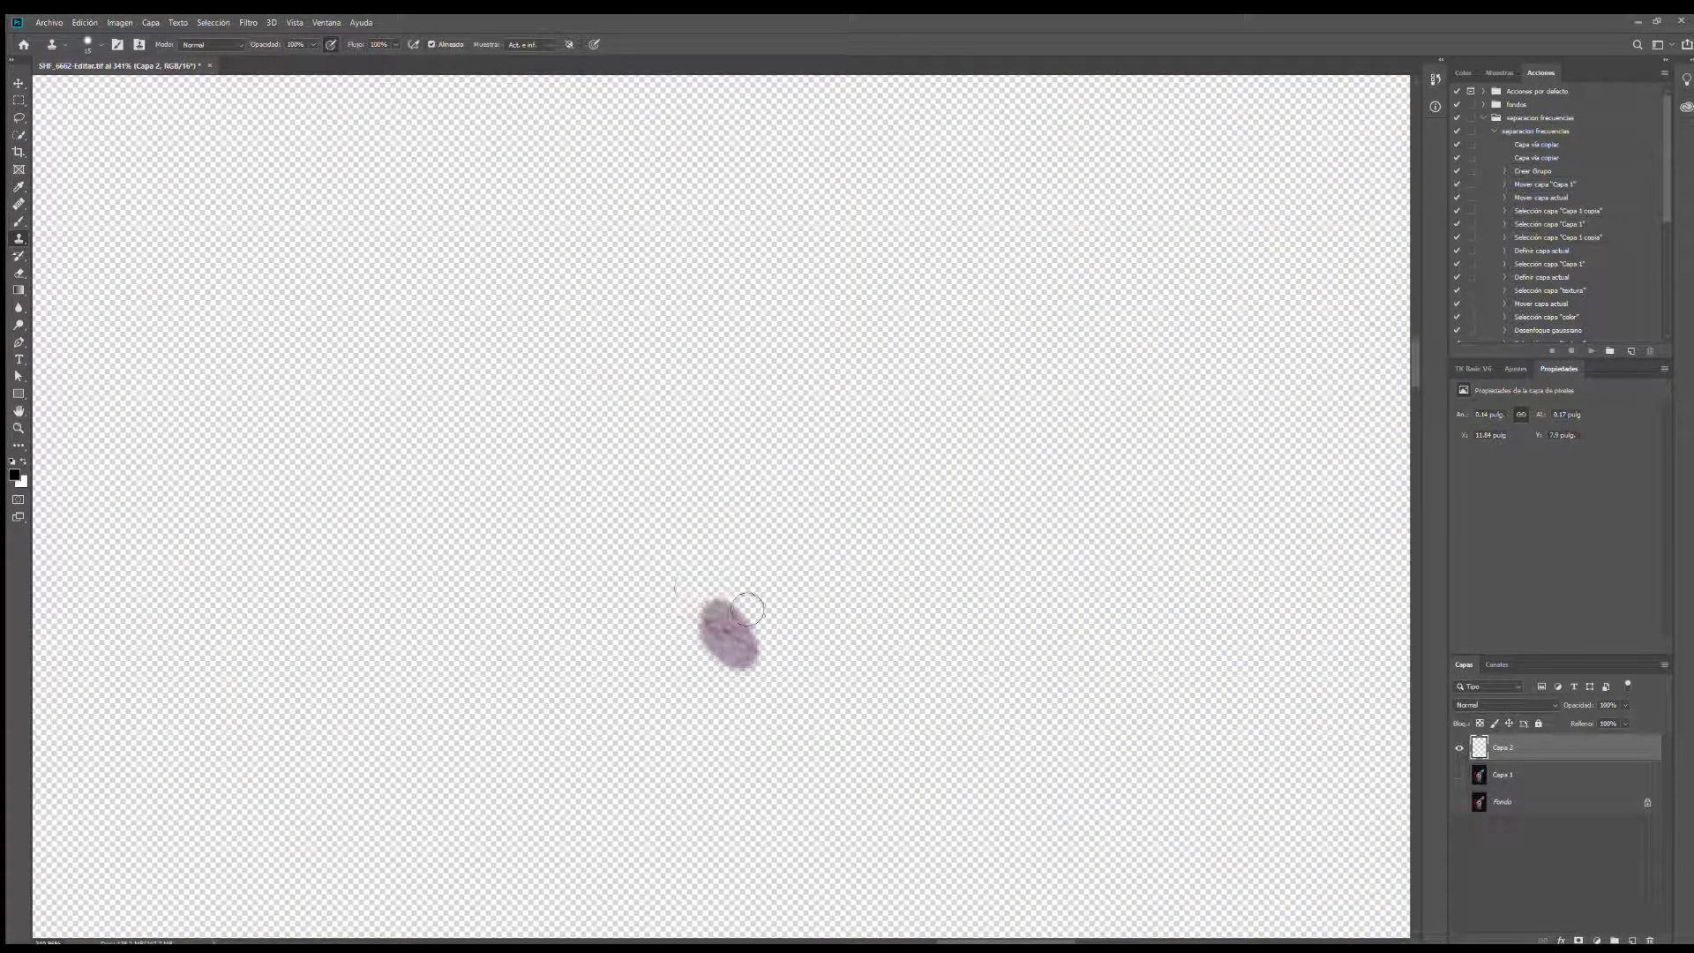
{"action": "left_click_drag", "start_coordinate": [1459, 775], "coordinate": [1459, 802]}
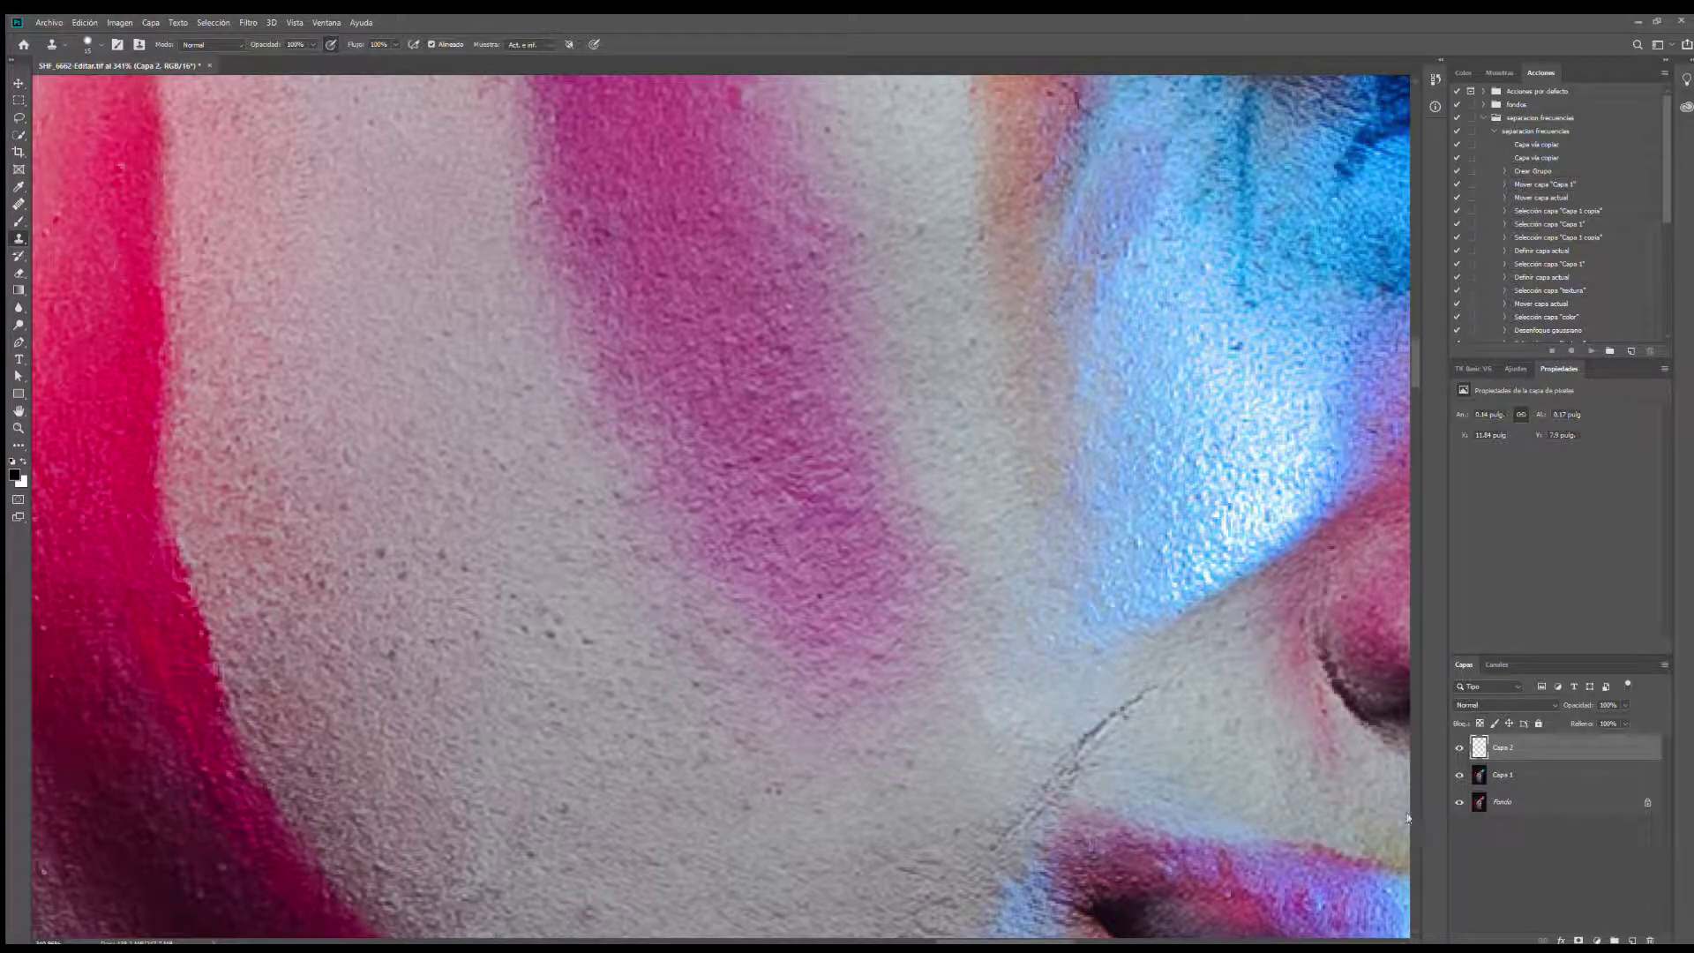
{"action": "scroll", "coordinate": [600, 688], "scroll_direction": "down", "scroll_amount": 6}
{"action": "scroll", "coordinate": [646, 462], "scroll_direction": "up", "scroll_amount": 2}
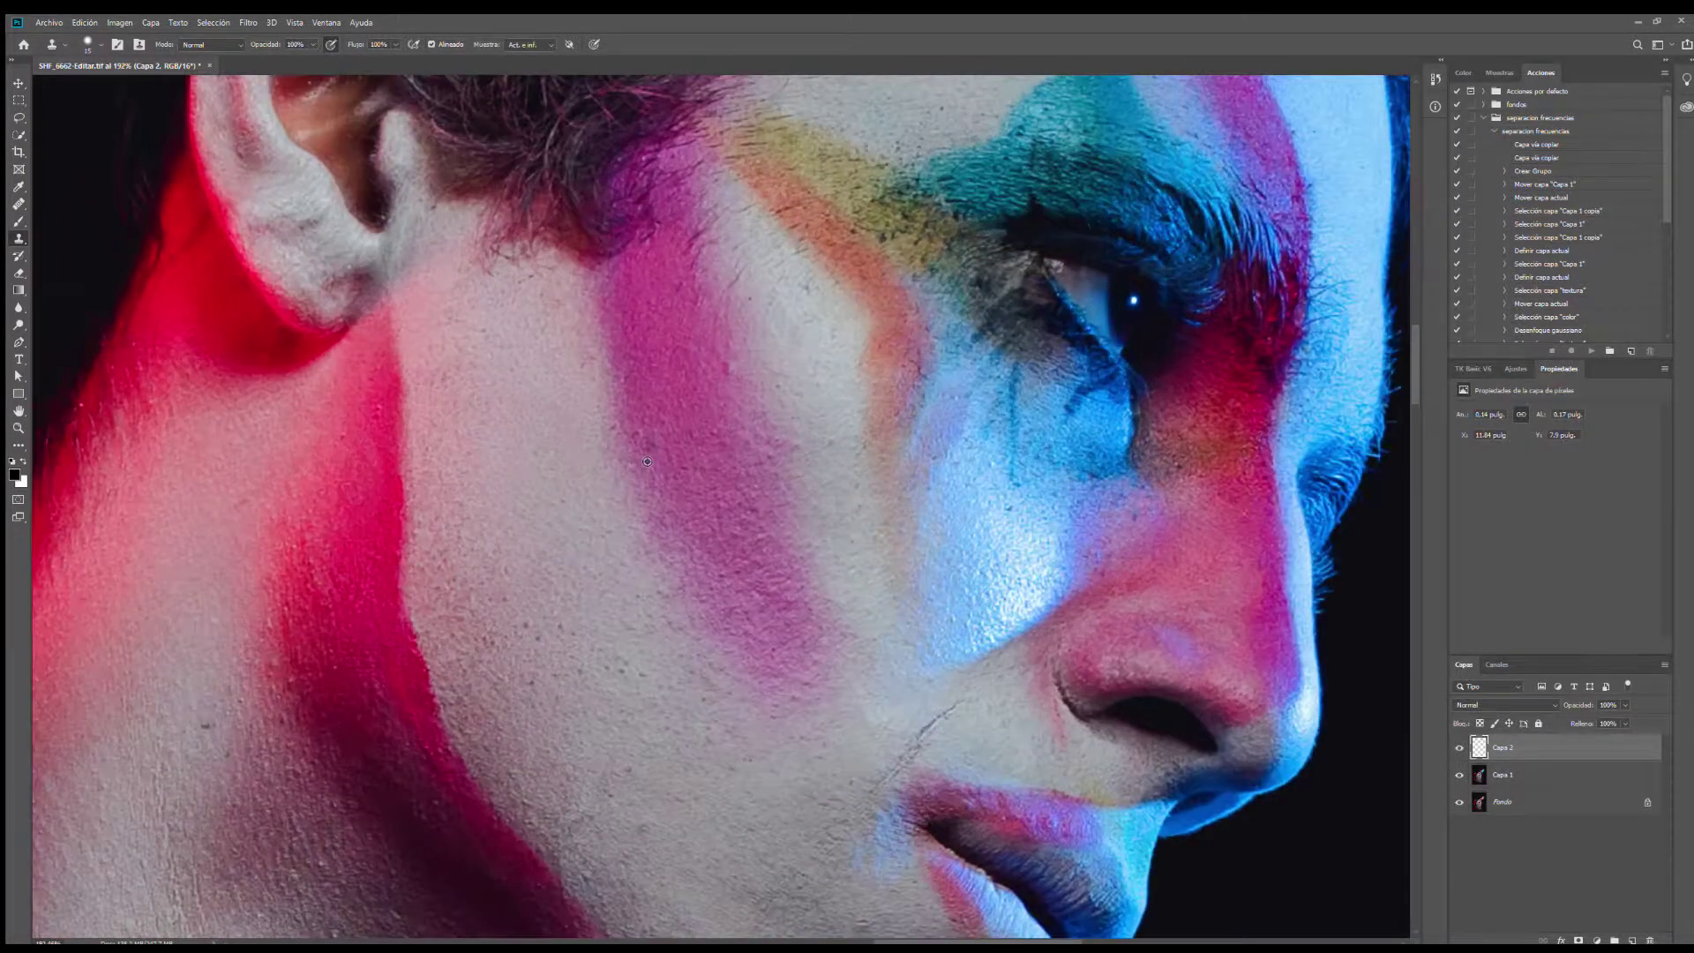
Step: Activate the Healing Brush and set its sampling to the current layer and those below
{"action": "left_click", "coordinate": [19, 204]}
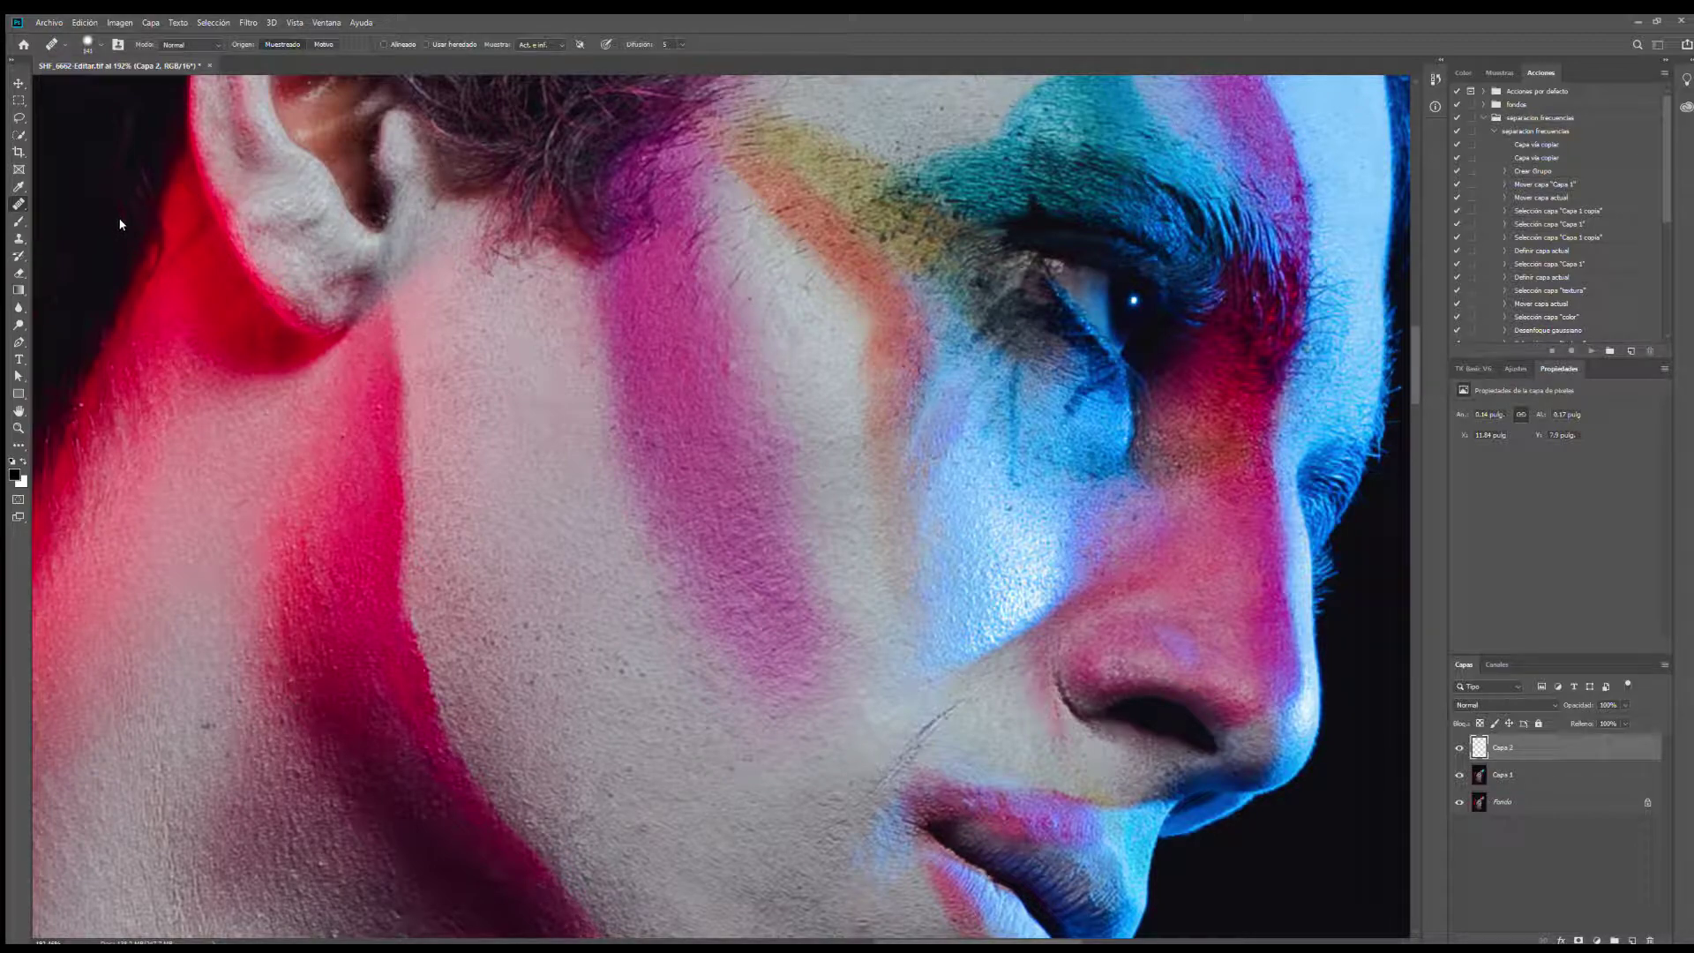
{"action": "key", "text": "shift+j"}
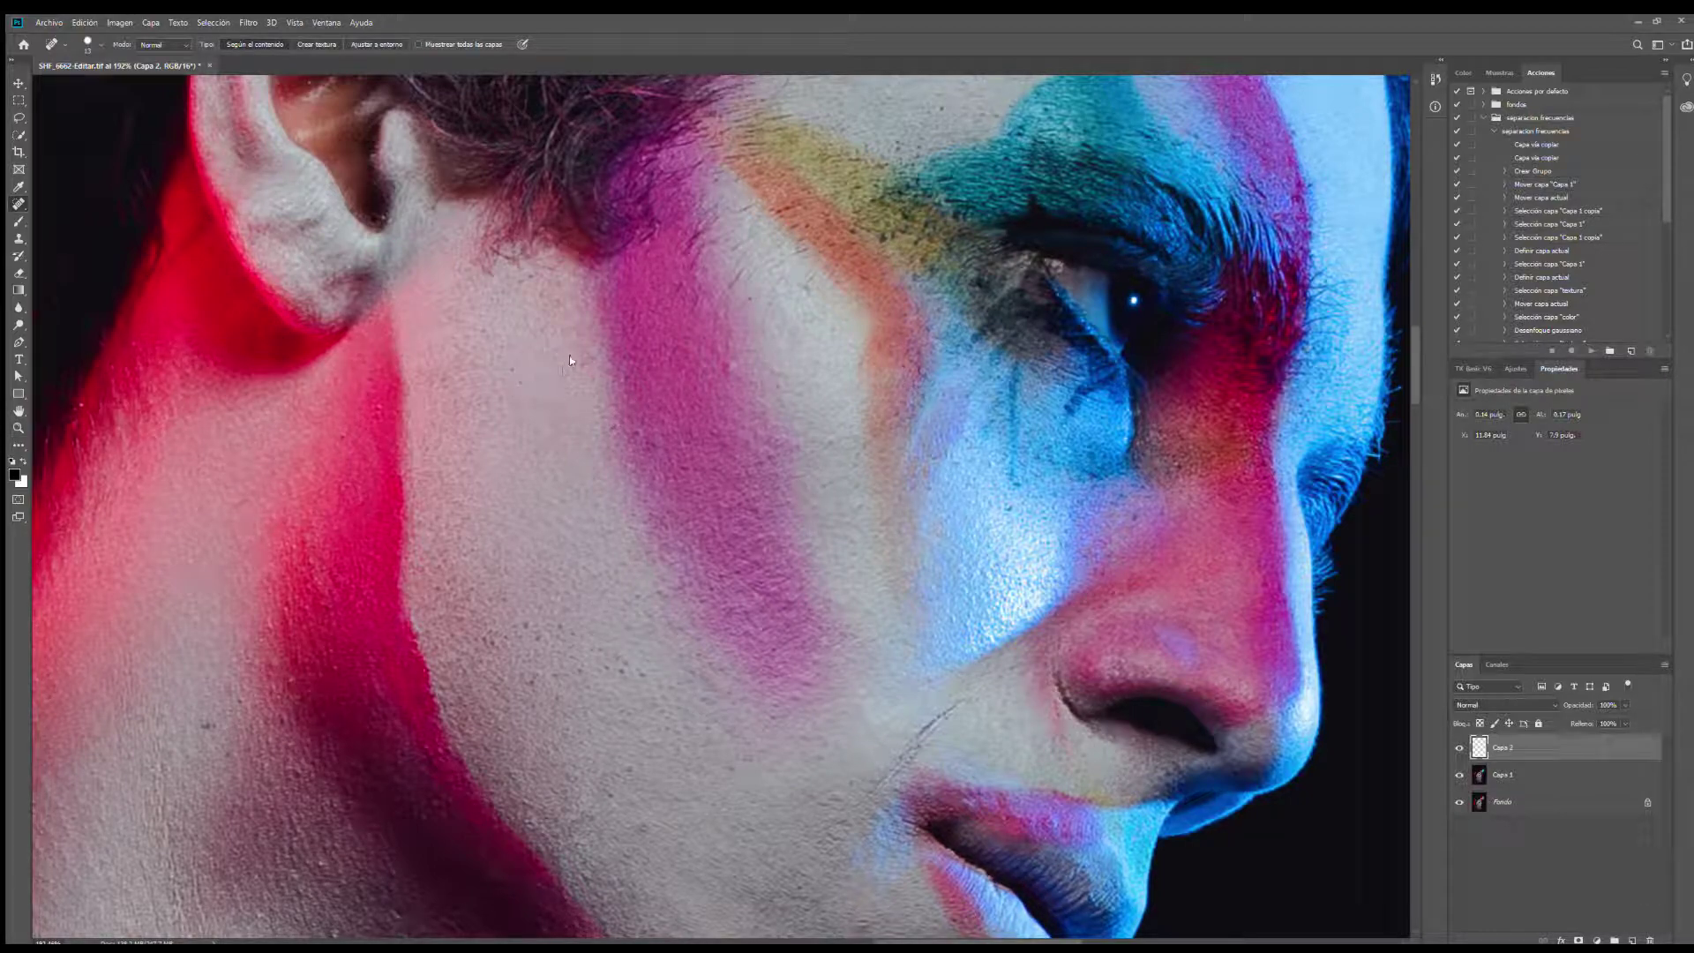
{"action": "left_click", "coordinate": [507, 379]}
{"action": "left_click", "coordinate": [547, 377]}
{"action": "key", "text": "shift+j"}
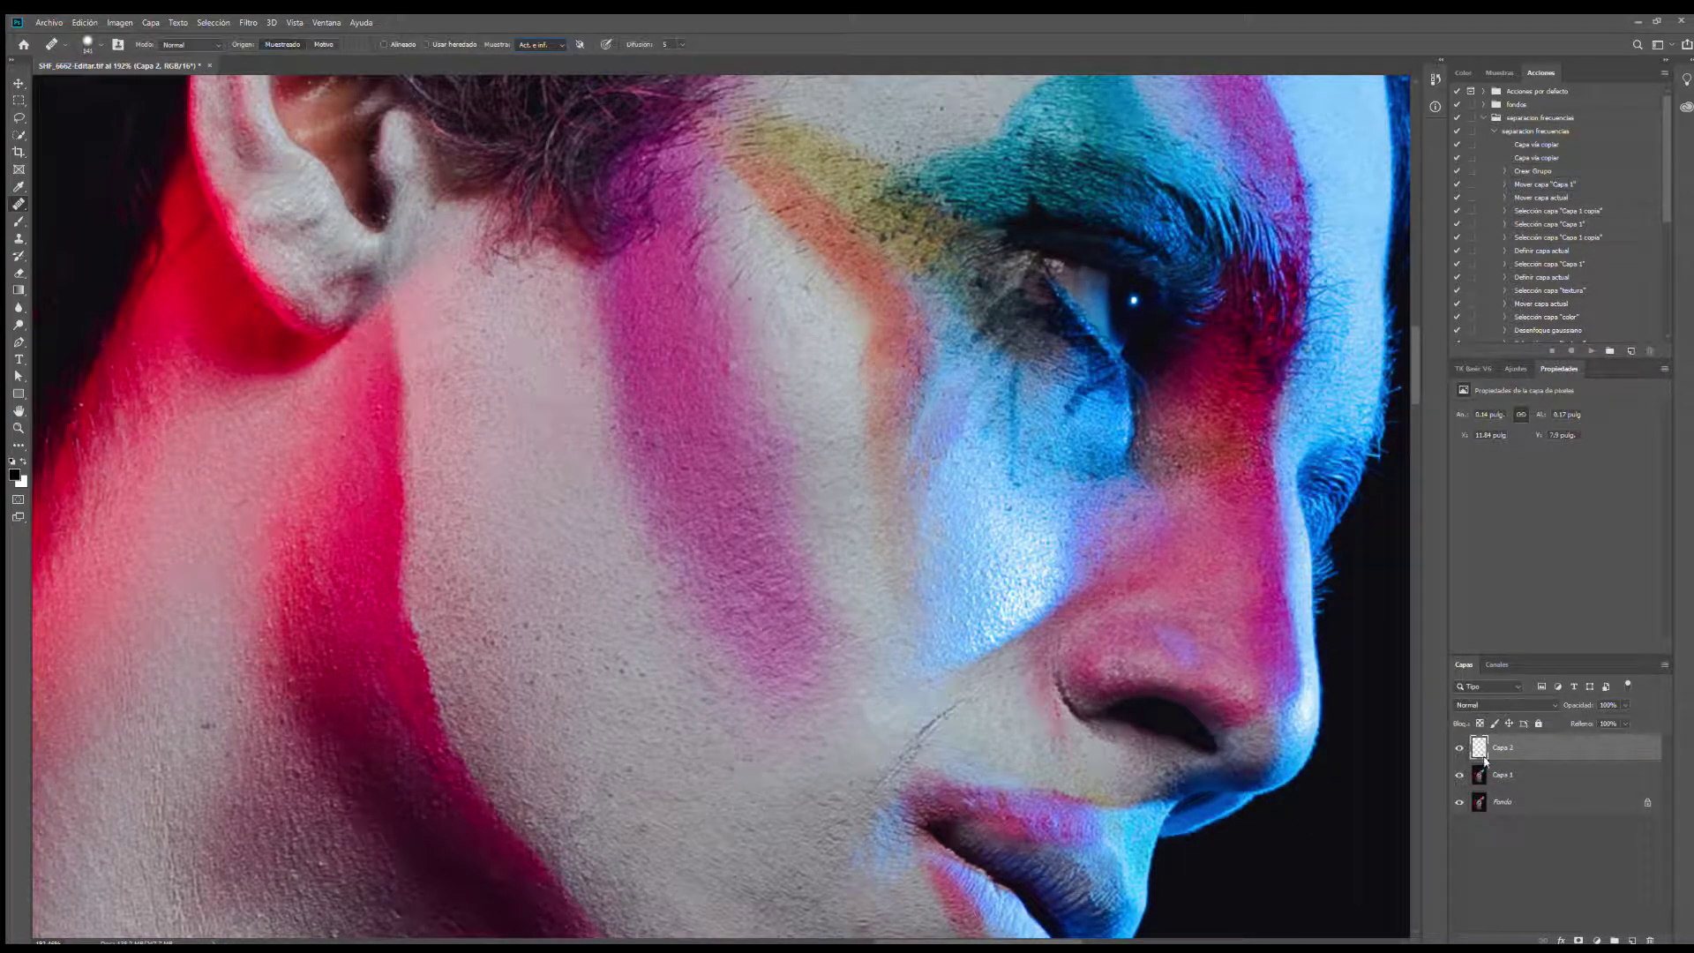
{"action": "left_click", "coordinate": [561, 44]}
{"action": "left_click", "coordinate": [534, 55]}
{"action": "left_click", "coordinate": [530, 44]}
{"action": "left_click", "coordinate": [538, 119]}
Step: Shrink the Healing Brush and heal the red spot on the magenta stripe's edge and small marks on the pale cheek
{"action": "left_click", "coordinate": [13, 325]}
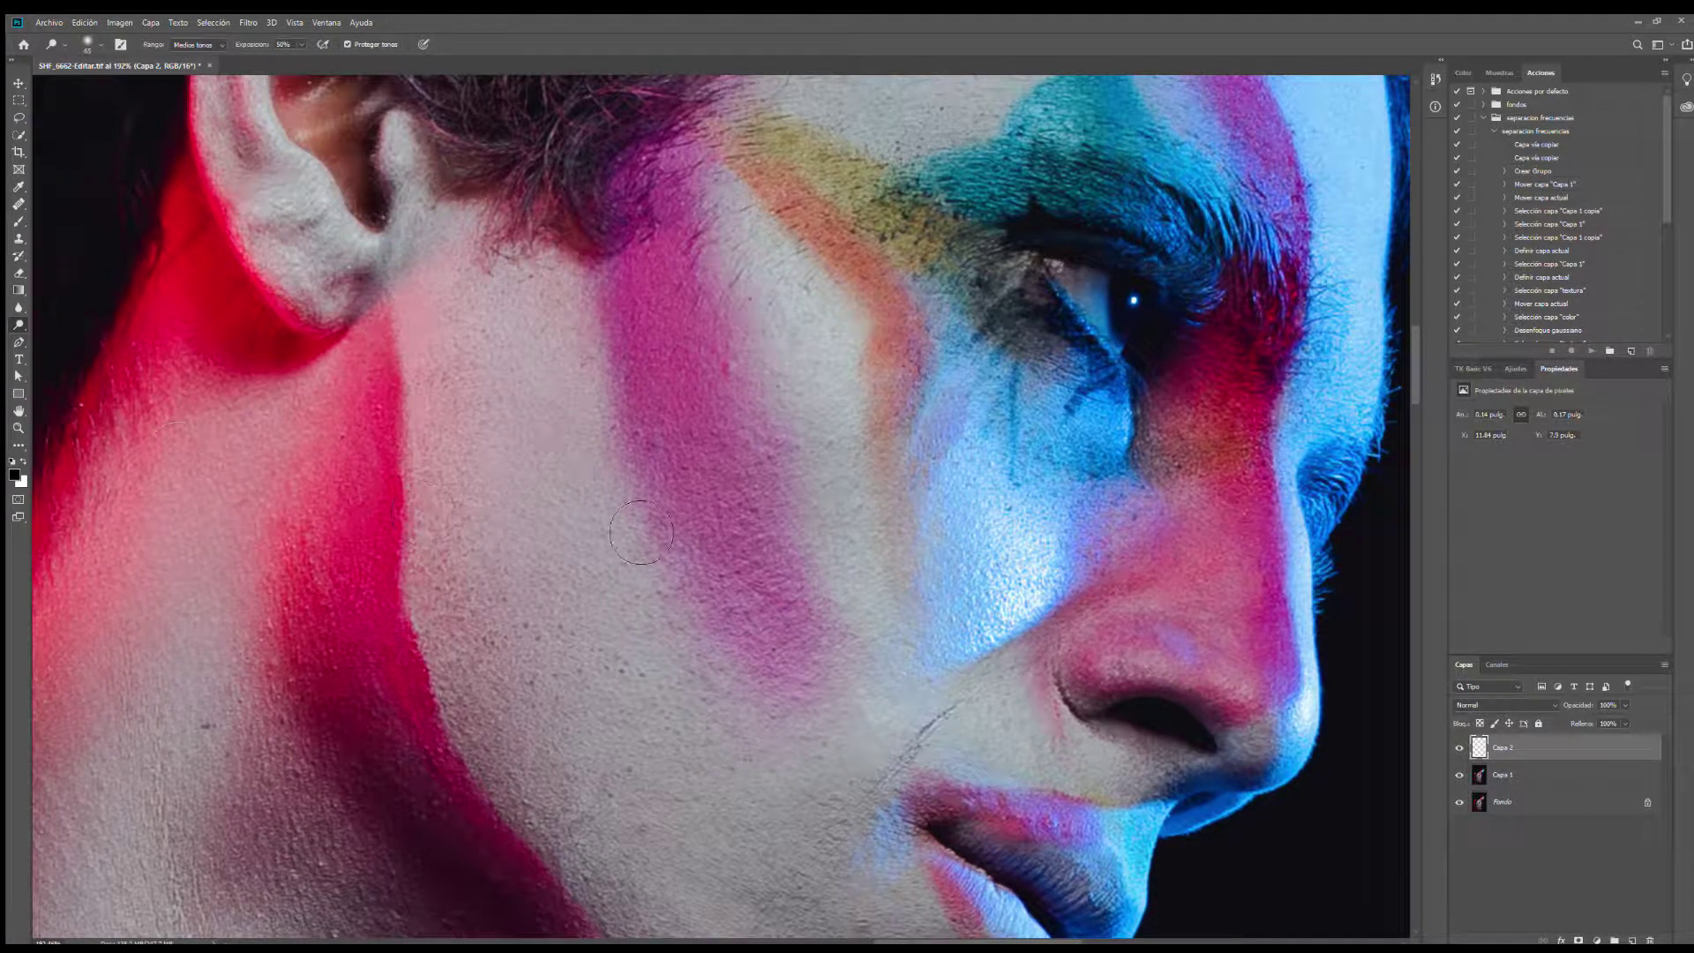
{"action": "scroll", "coordinate": [642, 532], "scroll_direction": "up", "scroll_amount": 3}
{"action": "left_click", "coordinate": [17, 206]}
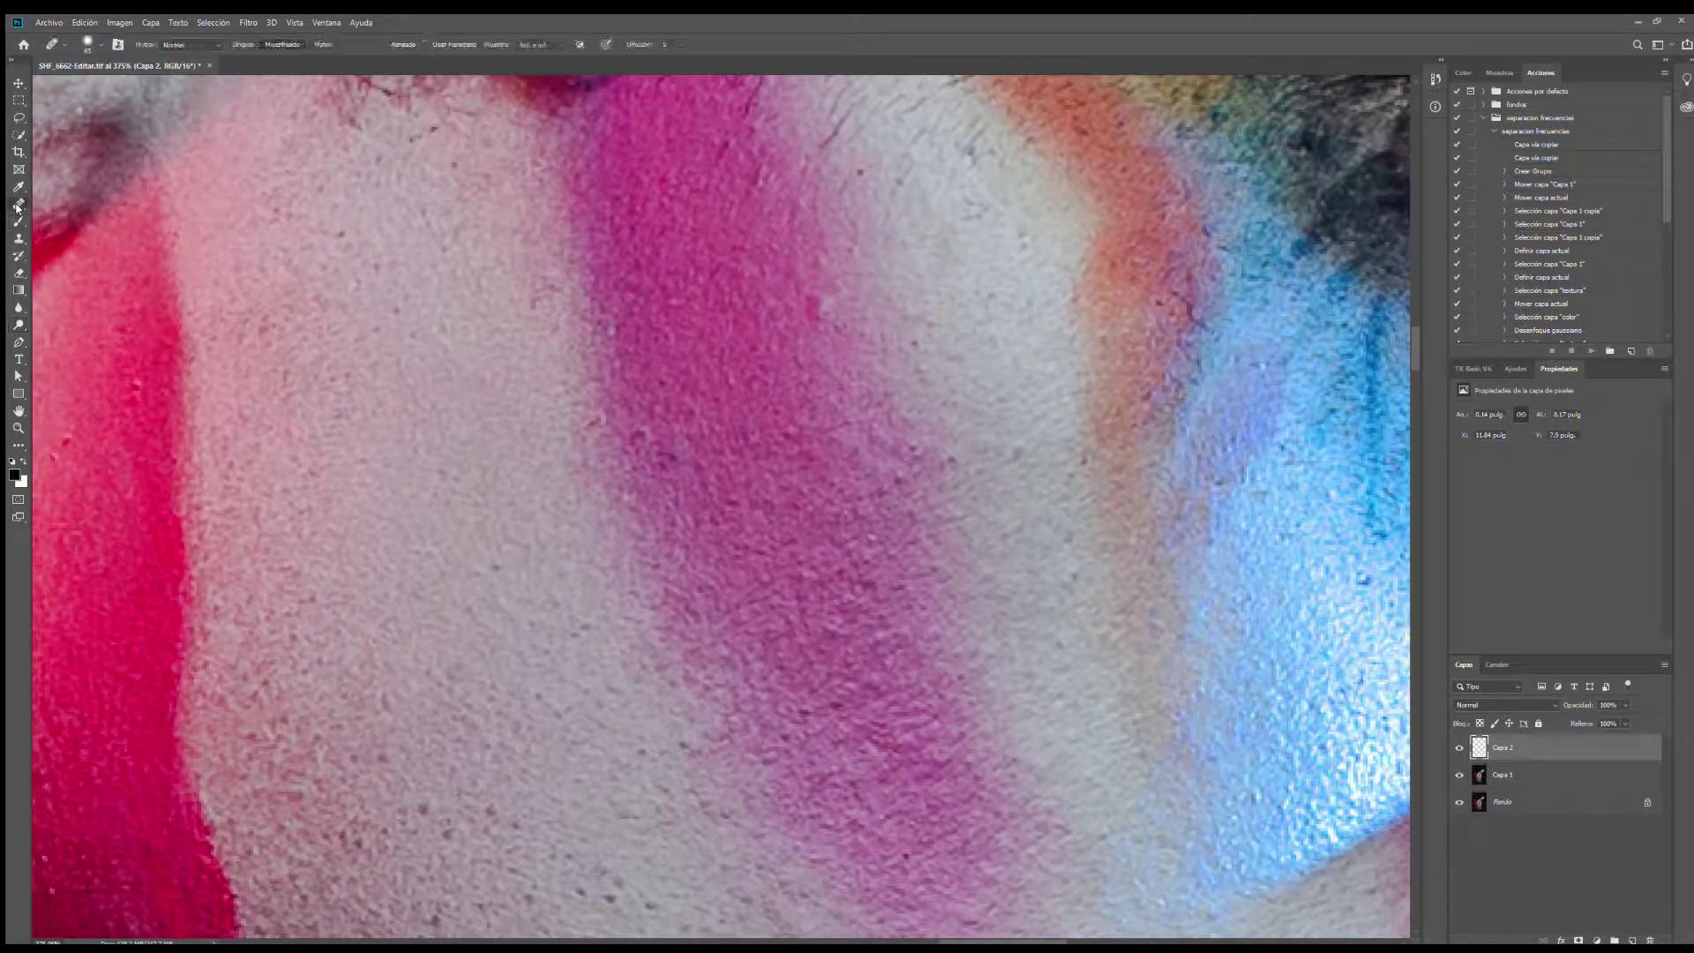
{"action": "mouse_move", "coordinate": [583, 389]}
{"action": "left_mouse_down"}
{"action": "mouse_move", "coordinate": [485, 369]}
{"action": "mouse_move", "coordinate": [504, 371]}
{"action": "left_mouse_up"}
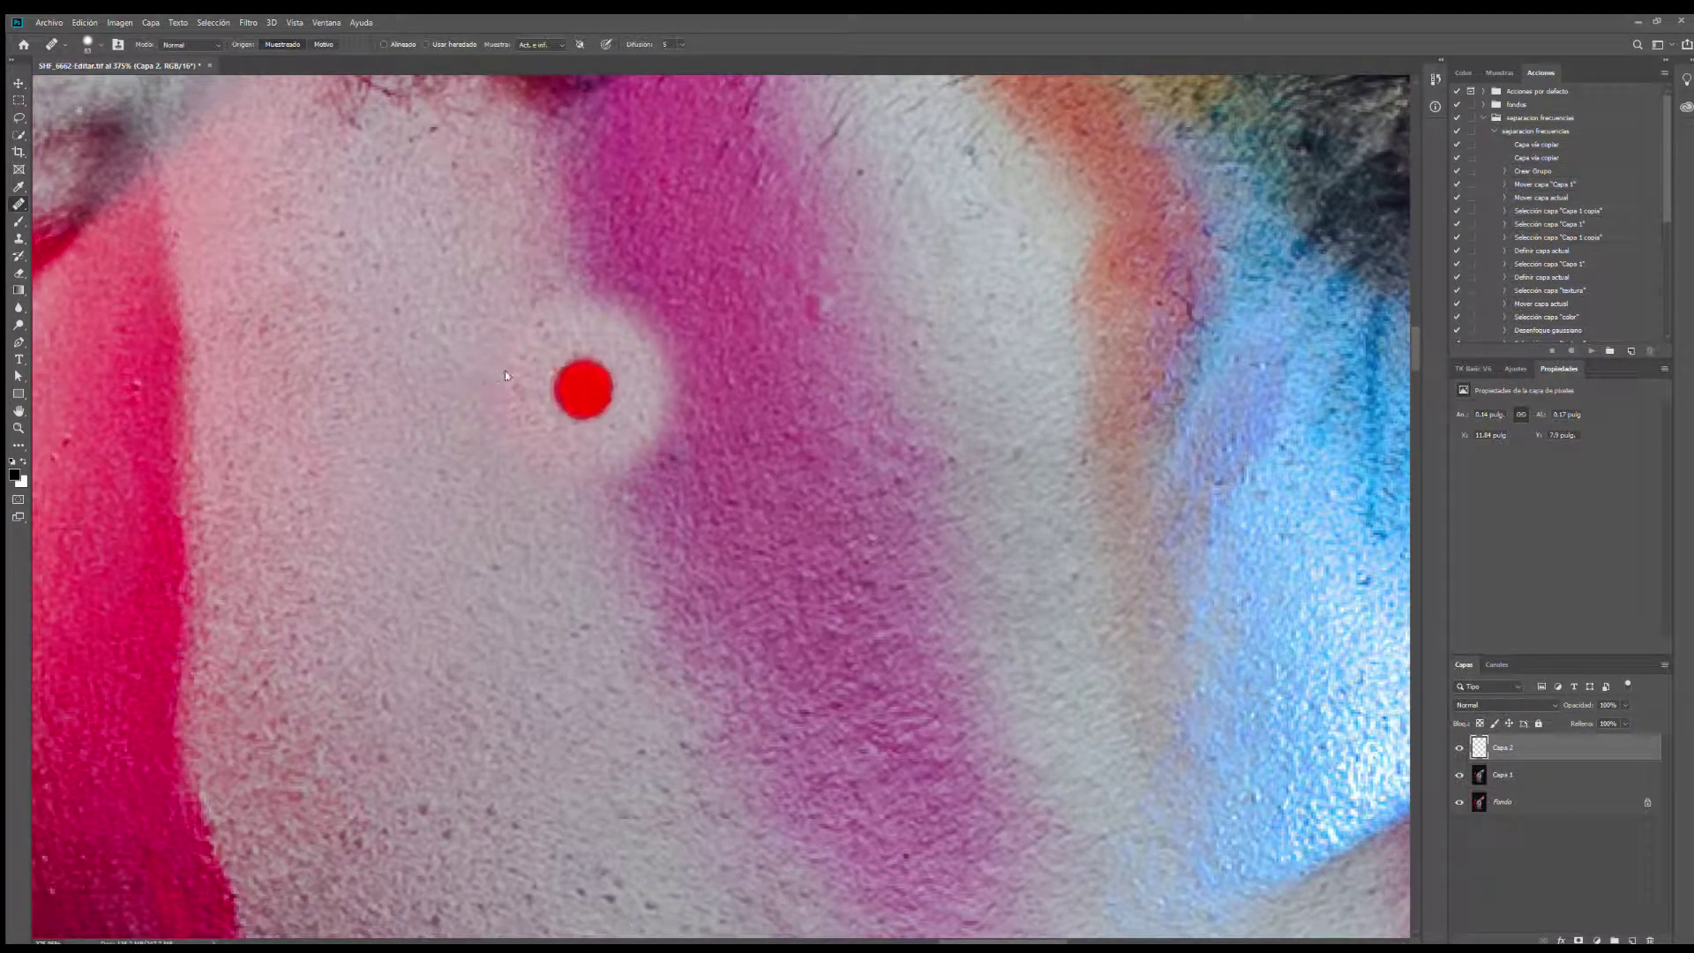
{"action": "key", "text": "ctrl+z"}
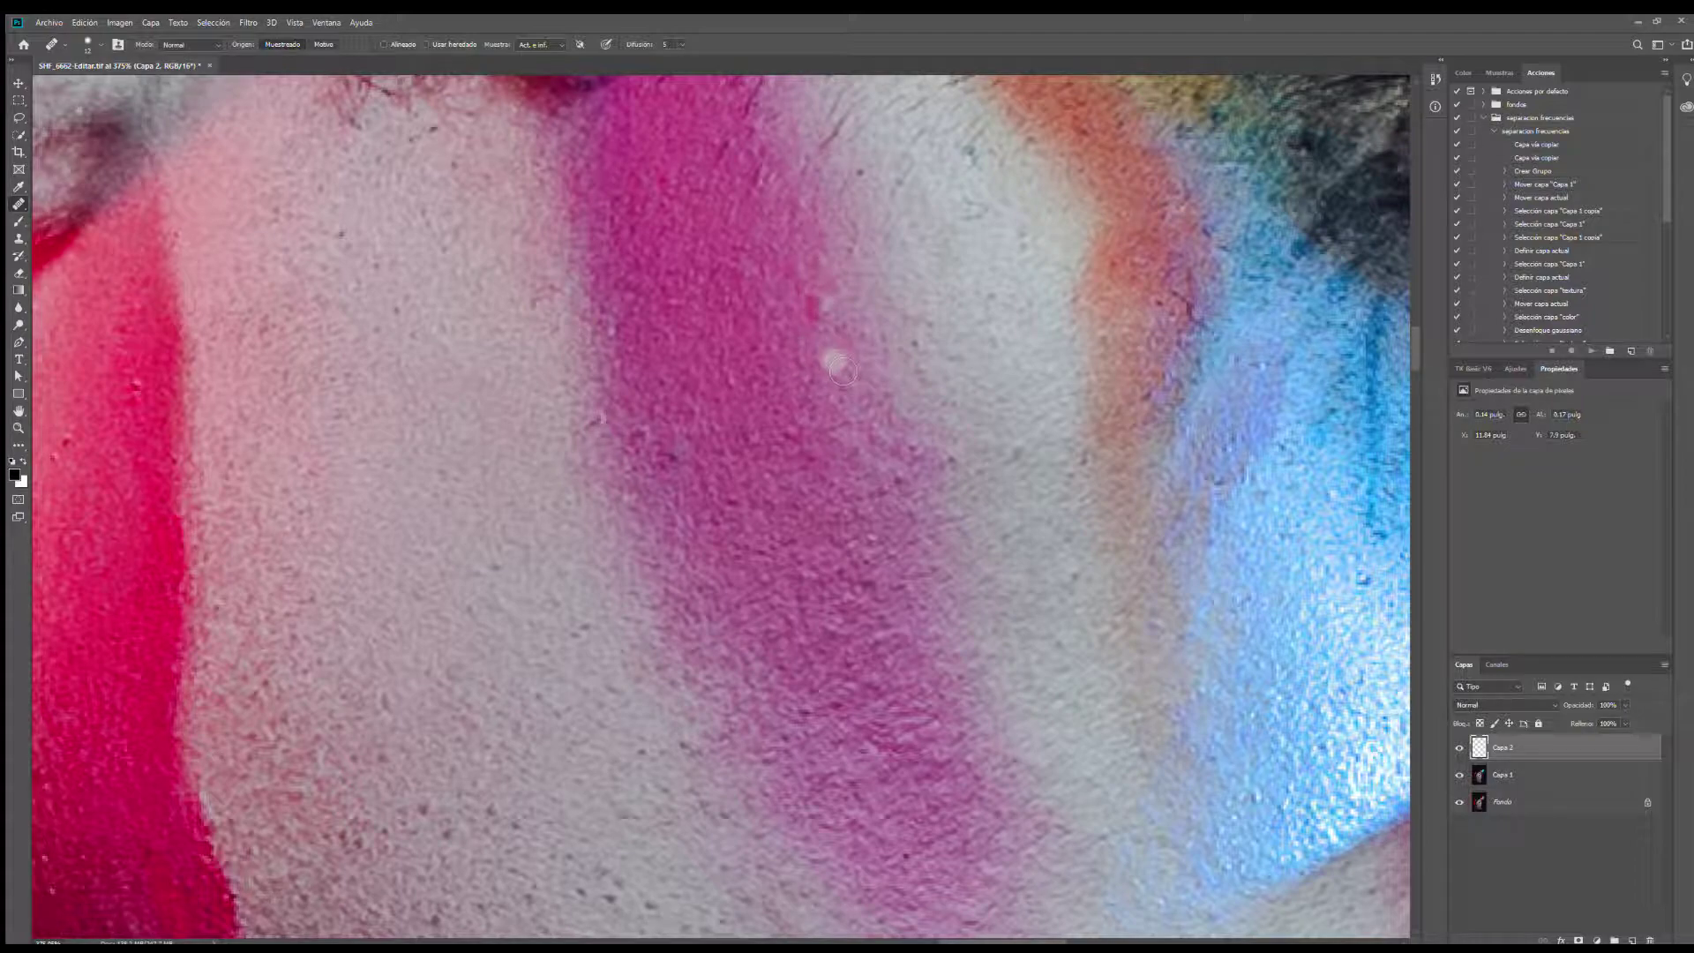
{"action": "left_click", "coordinate": [836, 364]}
{"action": "left_click", "coordinate": [828, 319]}
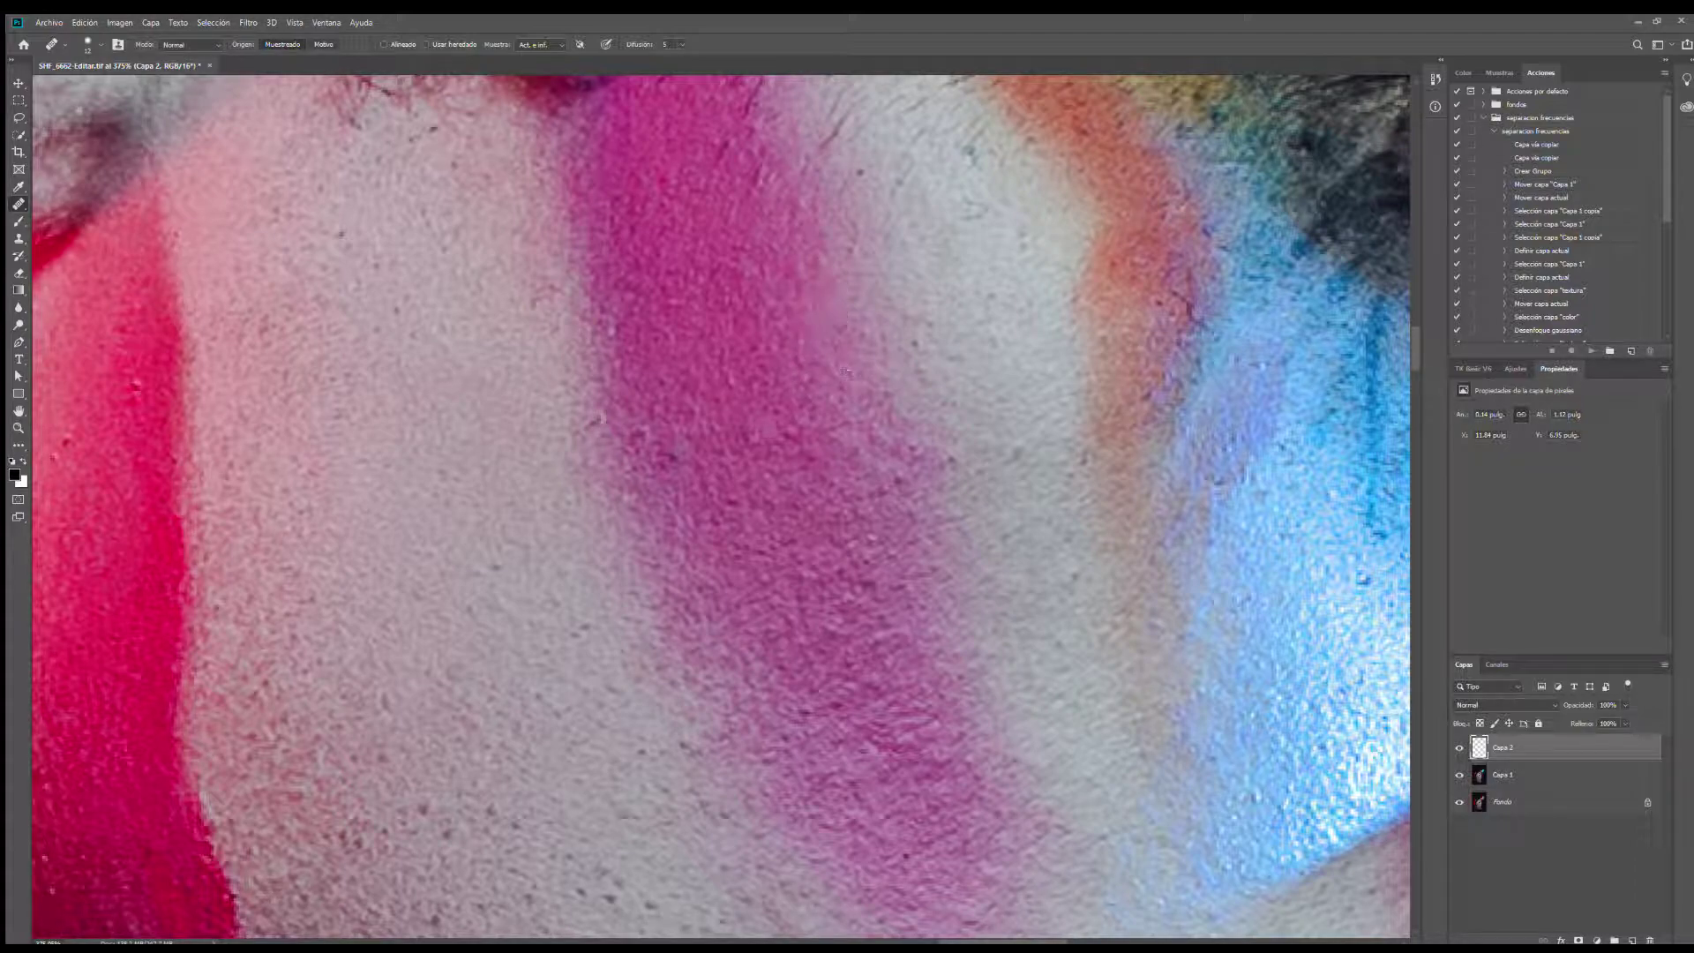
{"action": "left_click", "coordinate": [526, 326]}
{"action": "left_click", "coordinate": [400, 700]}
Step: Patch small blemishes on the Capa 1 layer in the pale skin between the magenta and orange stripes using the Patch tool
{"action": "key", "text": "shift+j"}
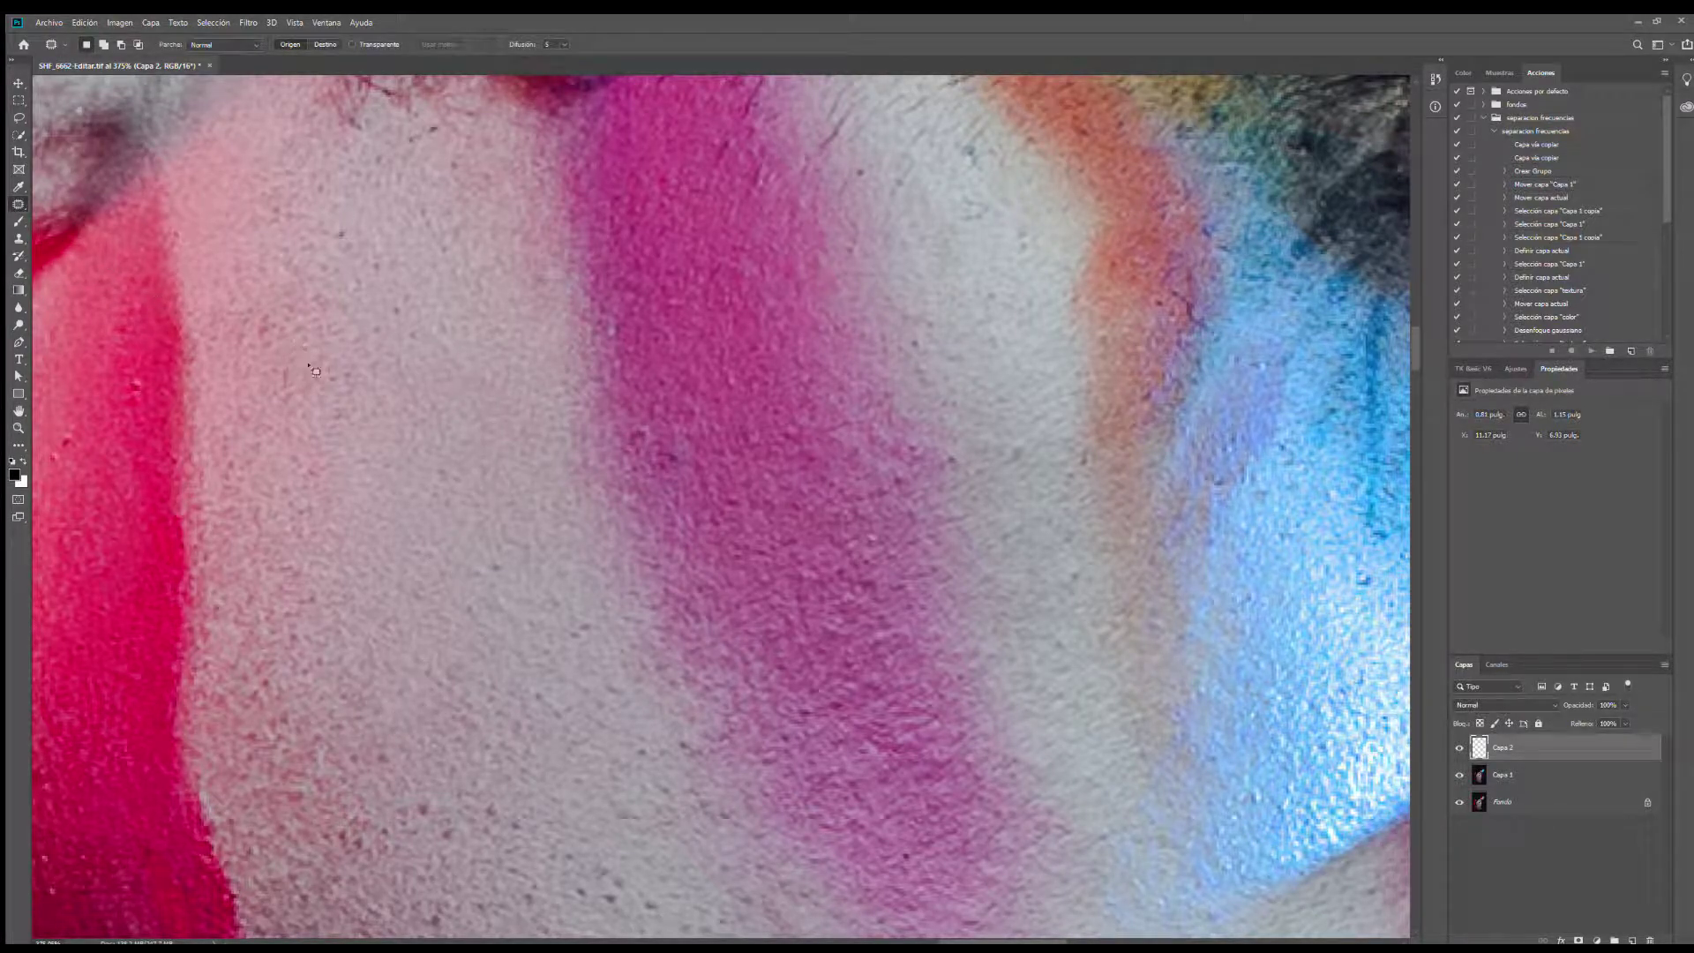
{"action": "scroll", "coordinate": [1143, 469], "scroll_direction": "down", "scroll_amount": 1}
{"action": "mouse_move", "coordinate": [1022, 392]}
{"action": "left_mouse_down"}
{"action": "mouse_move", "coordinate": [999, 397]}
{"action": "mouse_move", "coordinate": [1050, 463]}
{"action": "mouse_move", "coordinate": [1022, 389]}
{"action": "mouse_move", "coordinate": [969, 357]}
{"action": "mouse_move", "coordinate": [1039, 329]}
{"action": "mouse_move", "coordinate": [1003, 365]}
{"action": "left_mouse_up"}
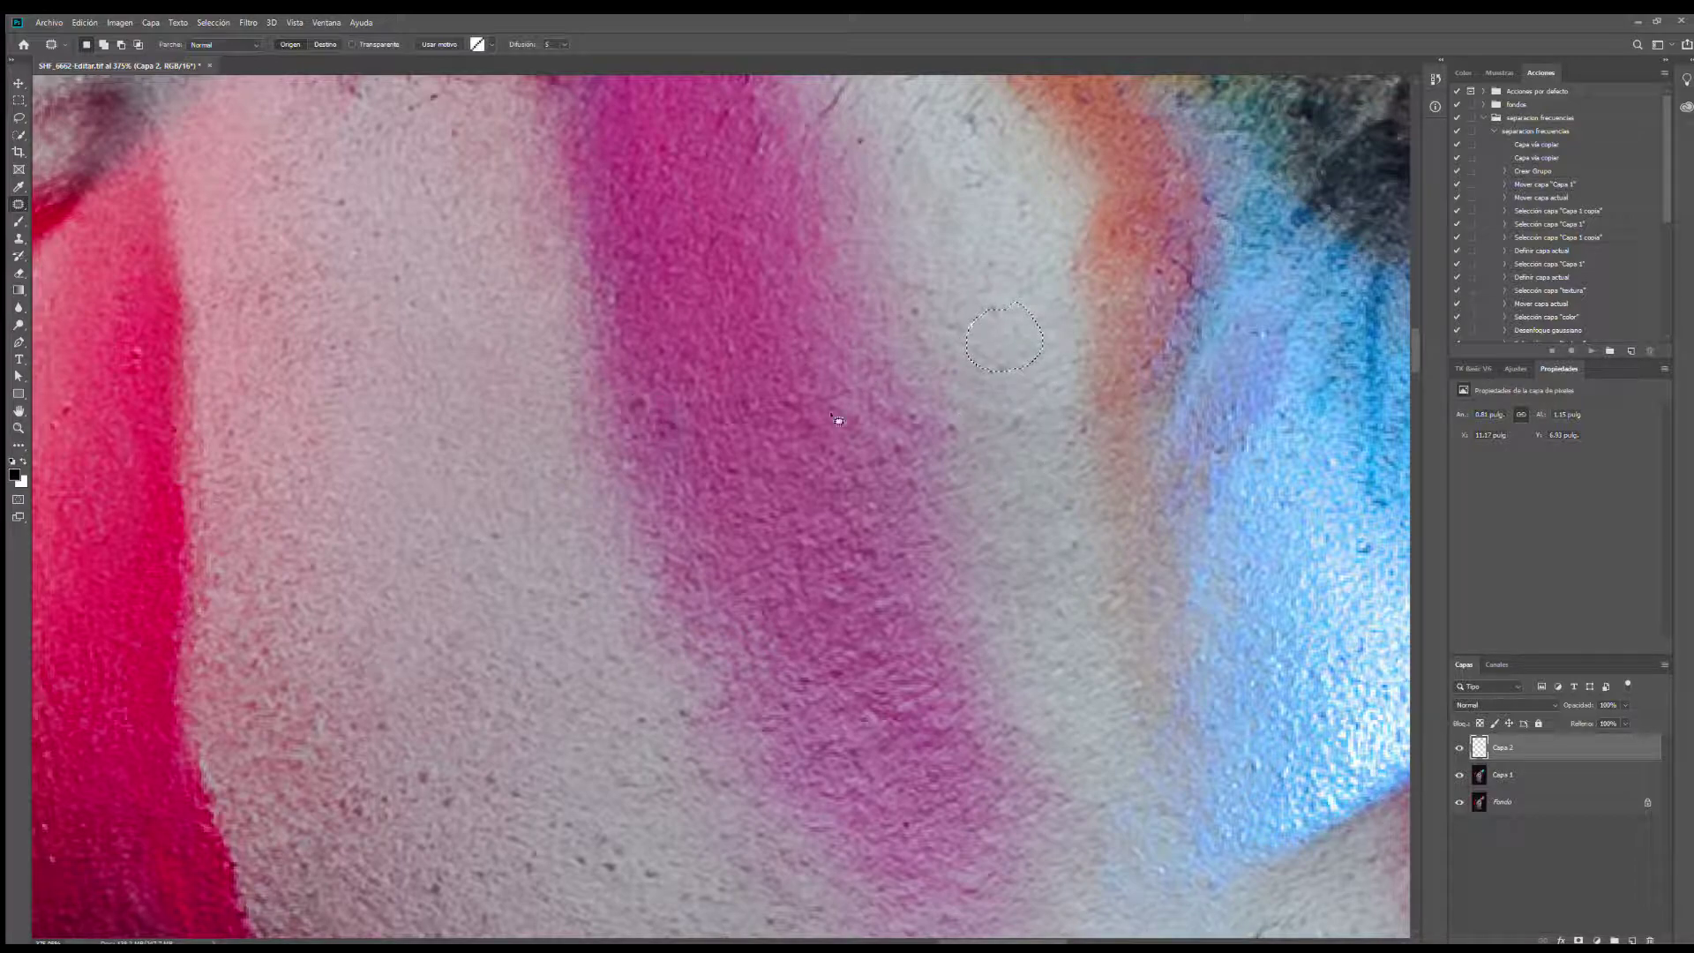
{"action": "left_click", "coordinate": [962, 423]}
{"action": "left_click", "coordinate": [1491, 773]}
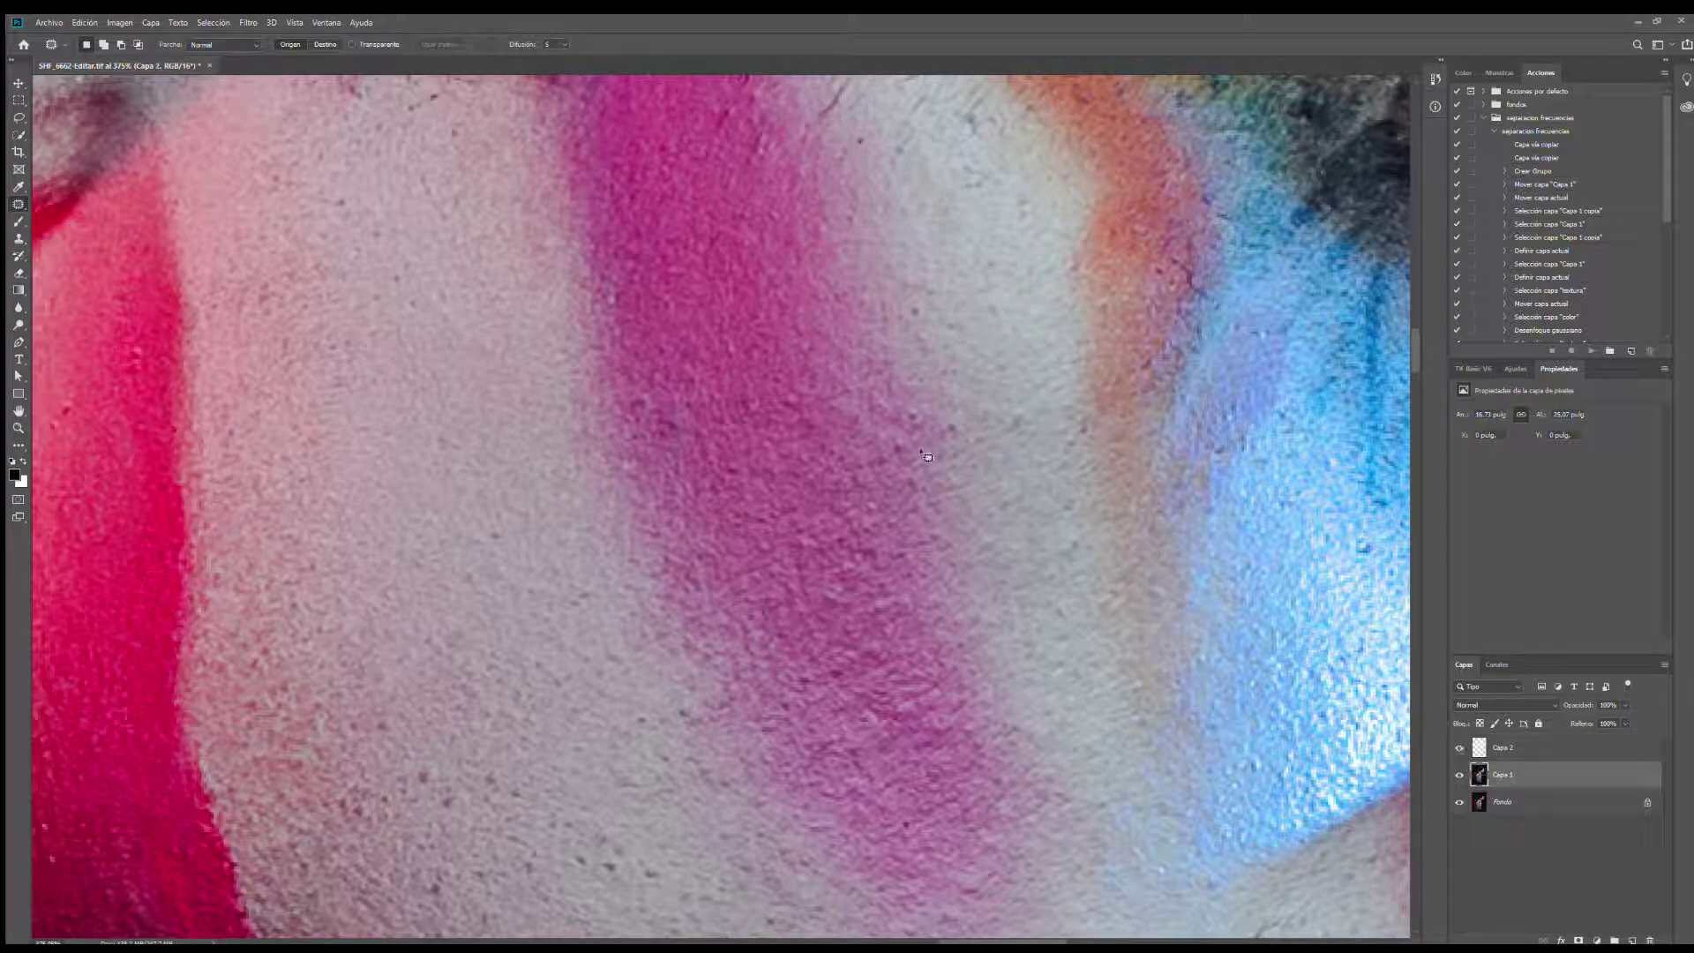
{"action": "mouse_move", "coordinate": [1034, 406]}
{"action": "left_mouse_down"}
{"action": "mouse_move", "coordinate": [1014, 427]}
{"action": "mouse_move", "coordinate": [1041, 521]}
{"action": "mouse_move", "coordinate": [1063, 537]}
{"action": "mouse_move", "coordinate": [1038, 548]}
{"action": "left_mouse_up"}
{"action": "left_click", "coordinate": [1043, 519]}
{"action": "left_click", "coordinate": [1061, 605]}
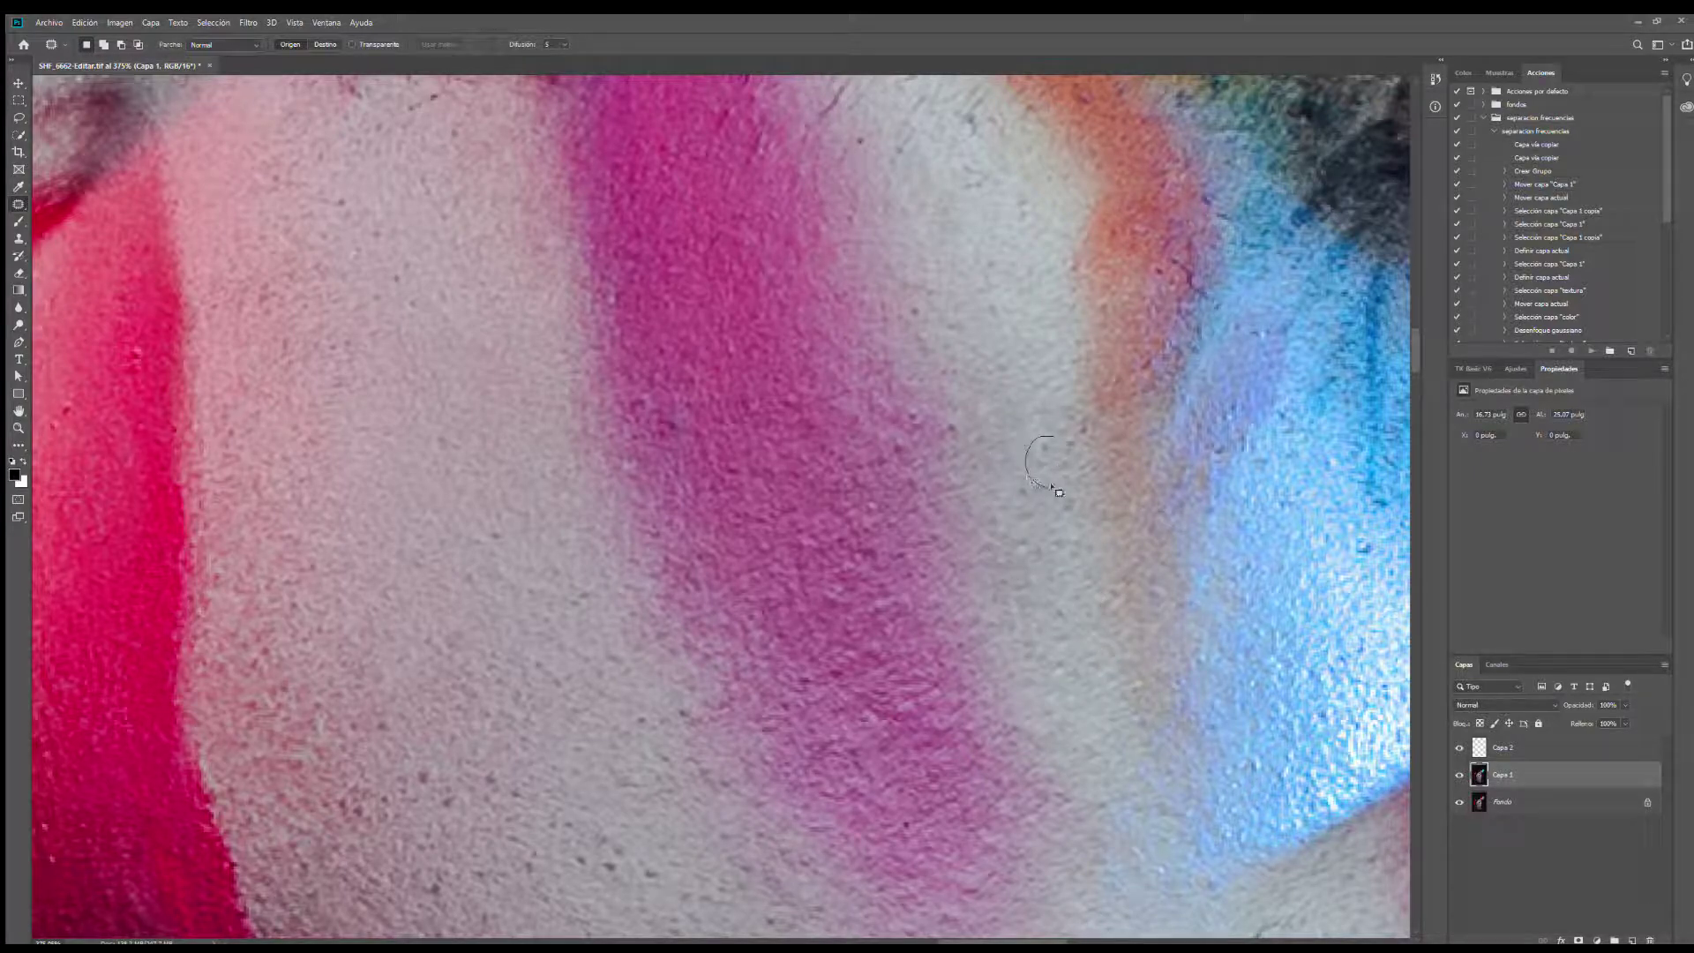
{"action": "left_click_drag", "start_coordinate": [1052, 486], "coordinate": [1059, 440]}
{"action": "left_click_drag", "start_coordinate": [1048, 462], "coordinate": [1070, 571]}
{"action": "key", "text": "ctrl+d"}
Step: Patch the dark marks on the pale cheek between the red area and the magenta stripe on the Capa 1 layer
{"action": "left_click", "coordinate": [1478, 752]}
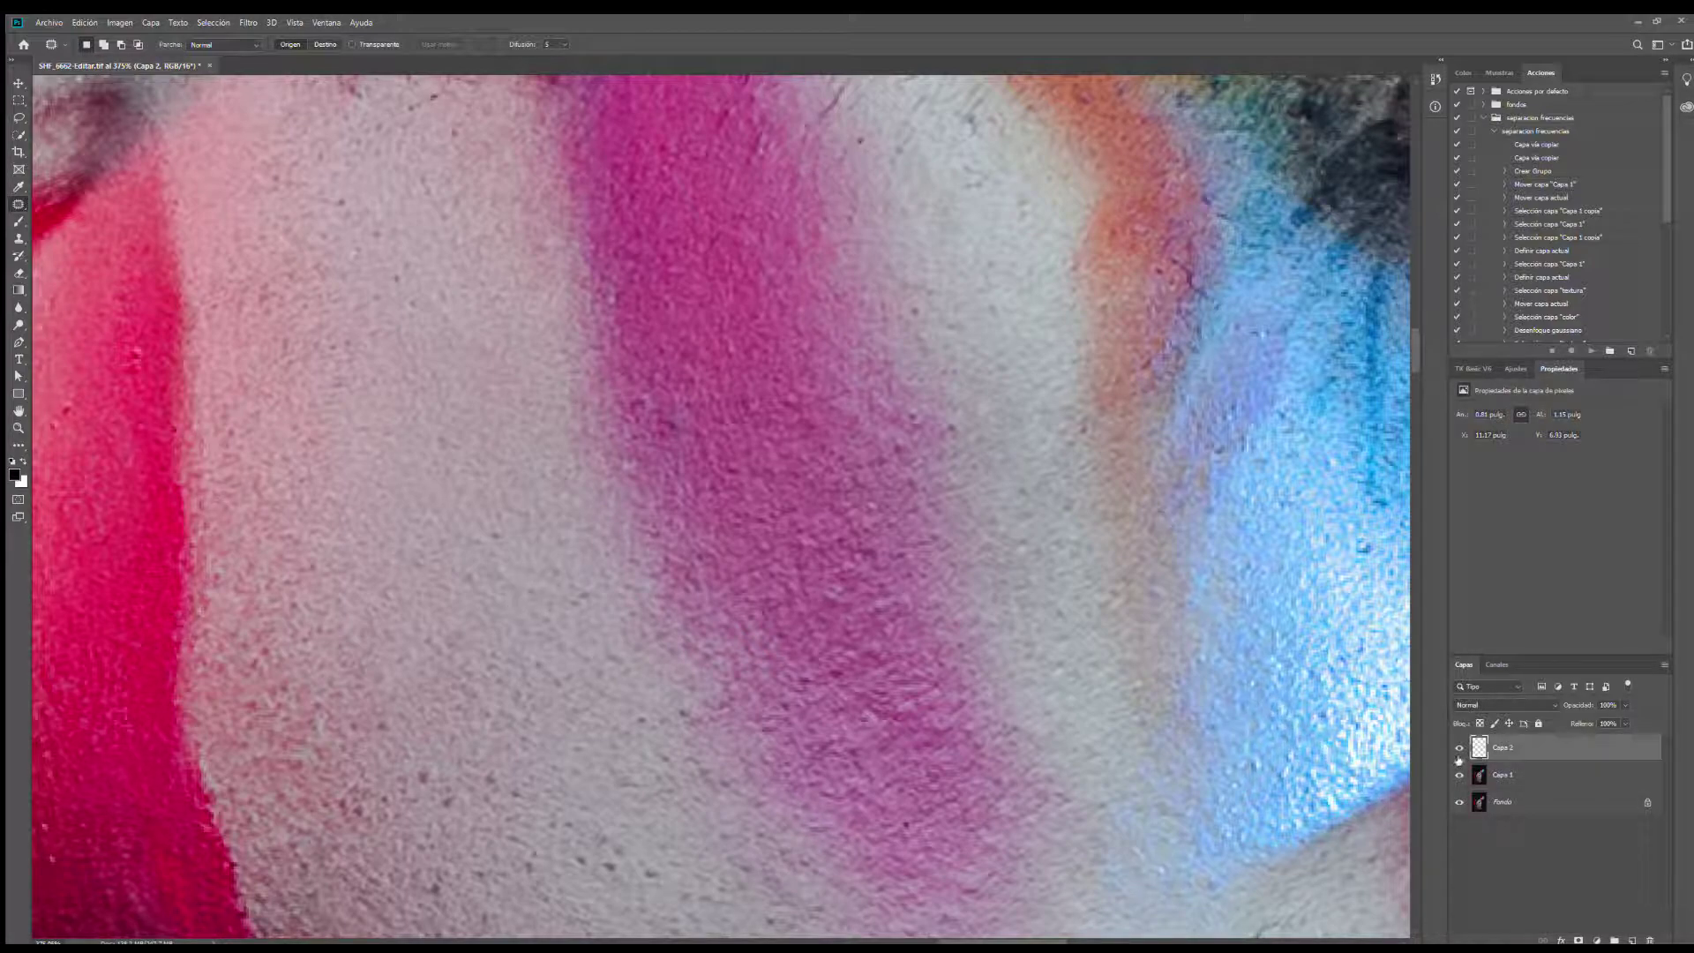
{"action": "left_click", "coordinate": [1478, 775]}
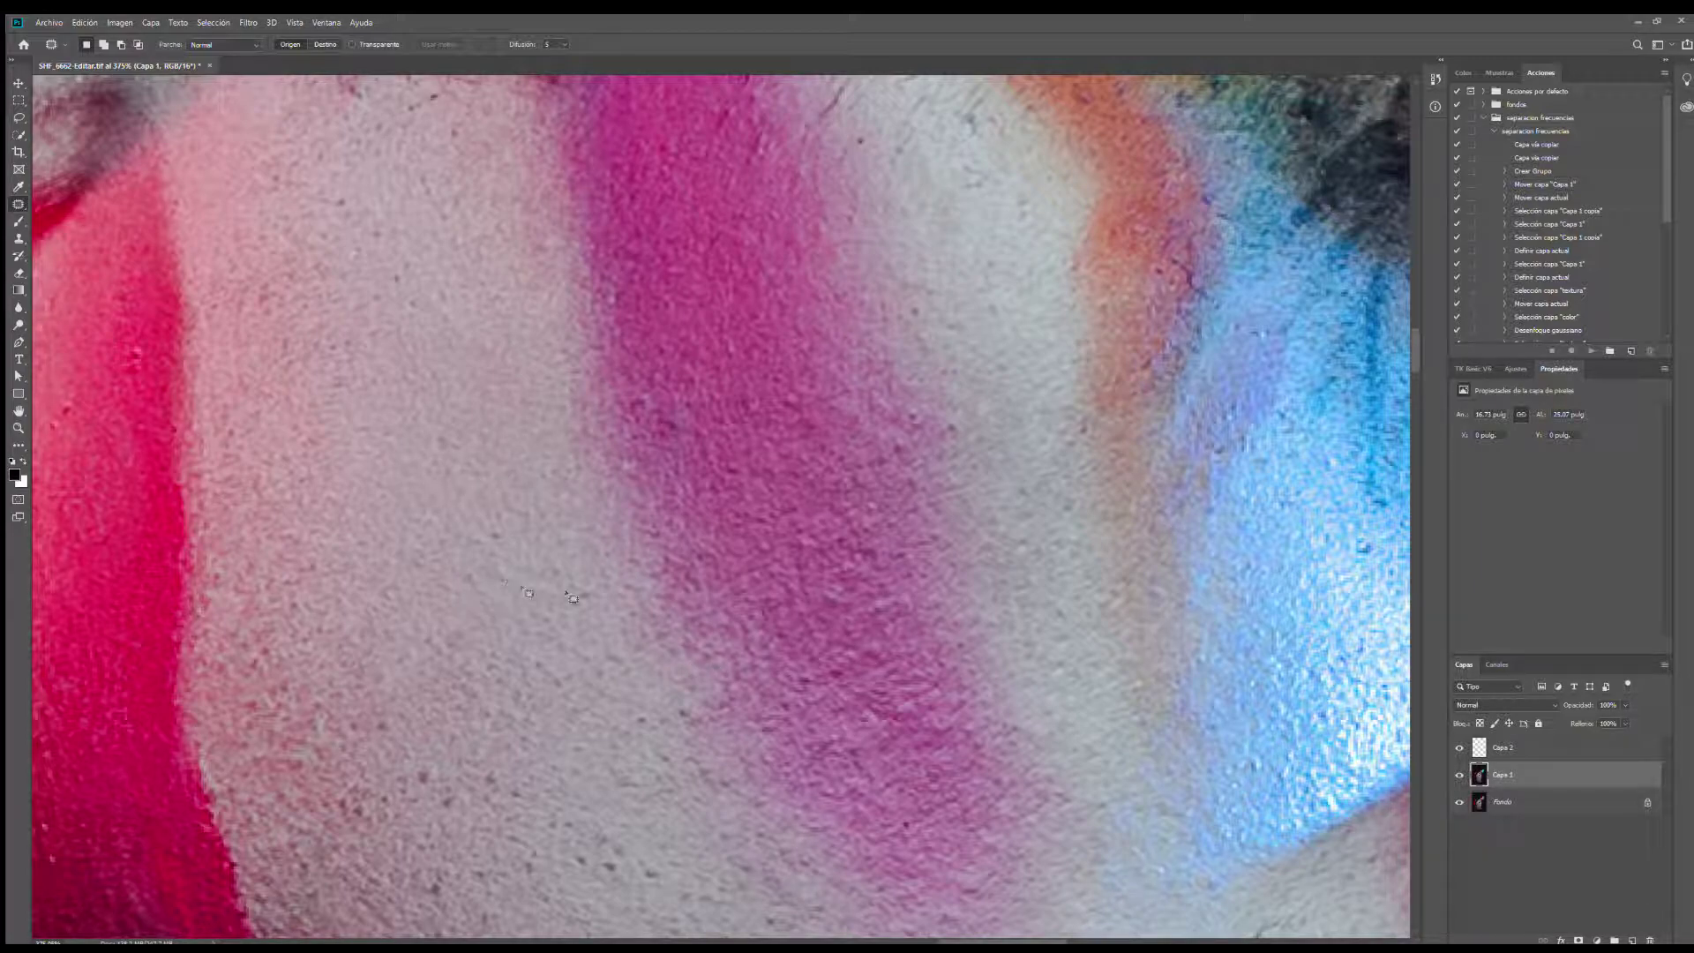
{"action": "left_click_drag", "start_coordinate": [514, 502], "coordinate": [520, 455]}
{"action": "left_click_drag", "start_coordinate": [490, 521], "coordinate": [453, 378]}
{"action": "mouse_move", "coordinate": [476, 528]}
{"action": "left_mouse_down"}
{"action": "mouse_move", "coordinate": [530, 664]}
{"action": "mouse_move", "coordinate": [578, 573]}
{"action": "mouse_move", "coordinate": [594, 693]}
{"action": "left_mouse_up"}
{"action": "key", "text": "ctrl+d"}
{"action": "key", "text": "ctrl+d"}
{"action": "scroll", "coordinate": [1199, 590], "scroll_direction": "down", "scroll_amount": 1}
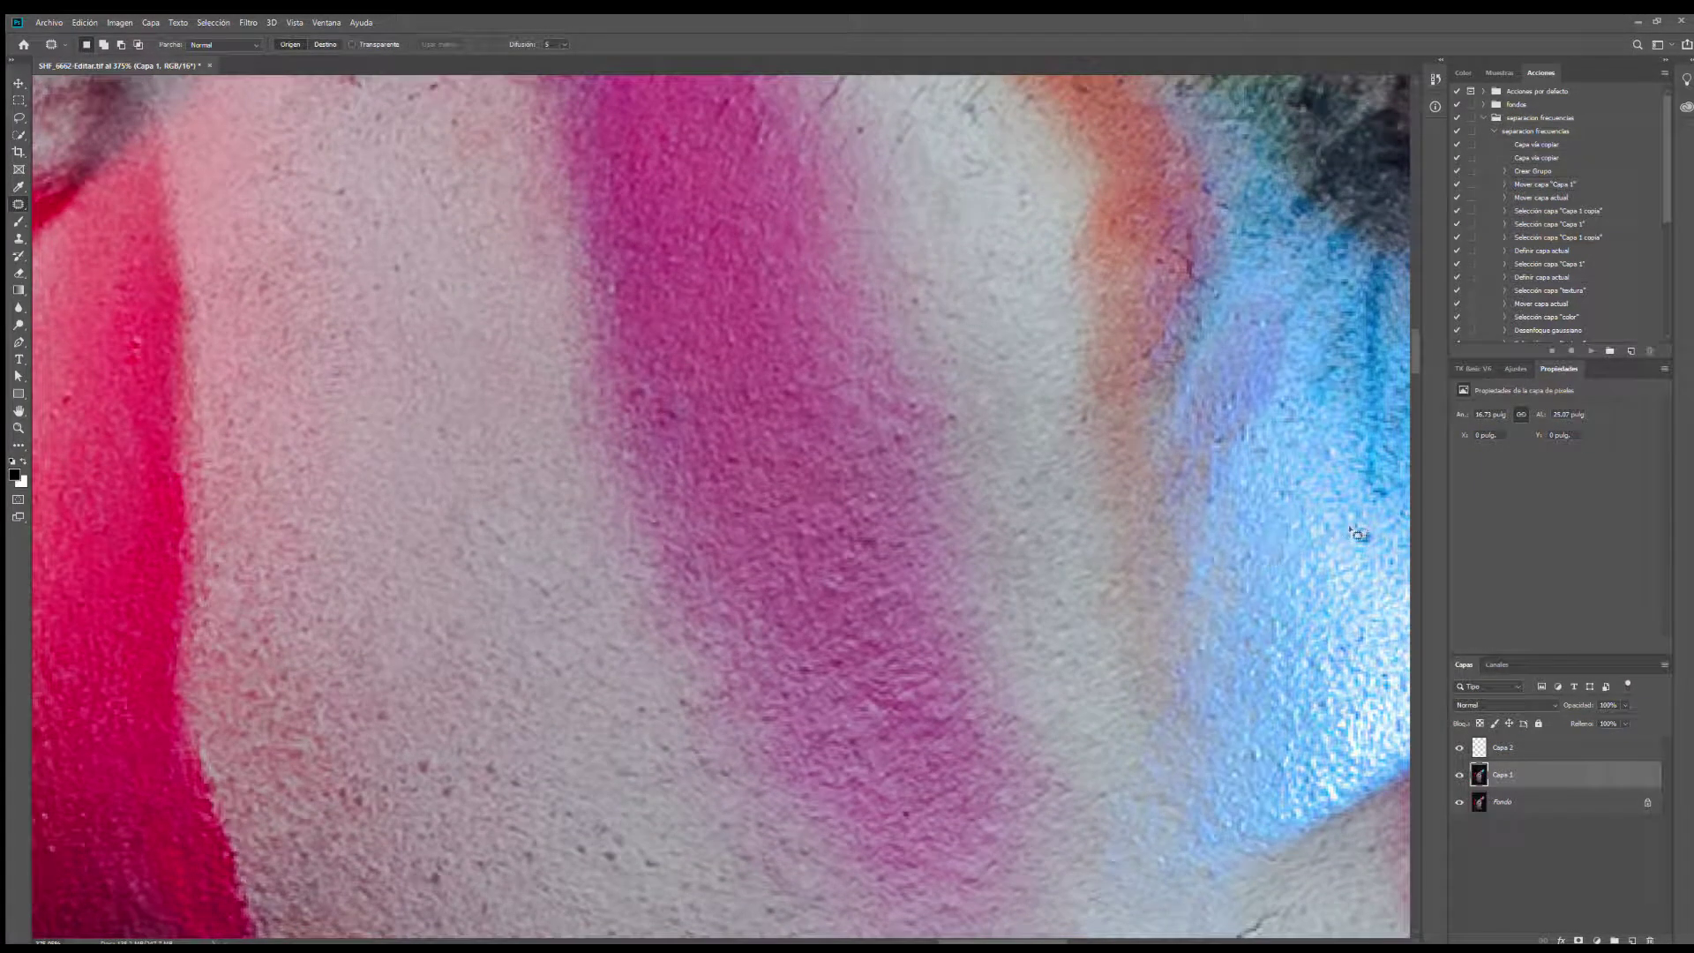
Step: Patch the small mark on the blue-lit part of the cheek and deselect the patched area
{"action": "mouse_move", "coordinate": [1352, 530]}
{"action": "left_mouse_down"}
{"action": "mouse_move", "coordinate": [1346, 545]}
{"action": "mouse_move", "coordinate": [1297, 477]}
{"action": "mouse_move", "coordinate": [1284, 489]}
{"action": "mouse_move", "coordinate": [1307, 472]}
{"action": "left_mouse_up"}
{"action": "key", "text": "ctrl+d"}
{"action": "key", "text": "ctrl+d"}
Step: Select the Capa 2 retouch layer and activate the Healing Brush
{"action": "left_click", "coordinate": [1487, 750]}
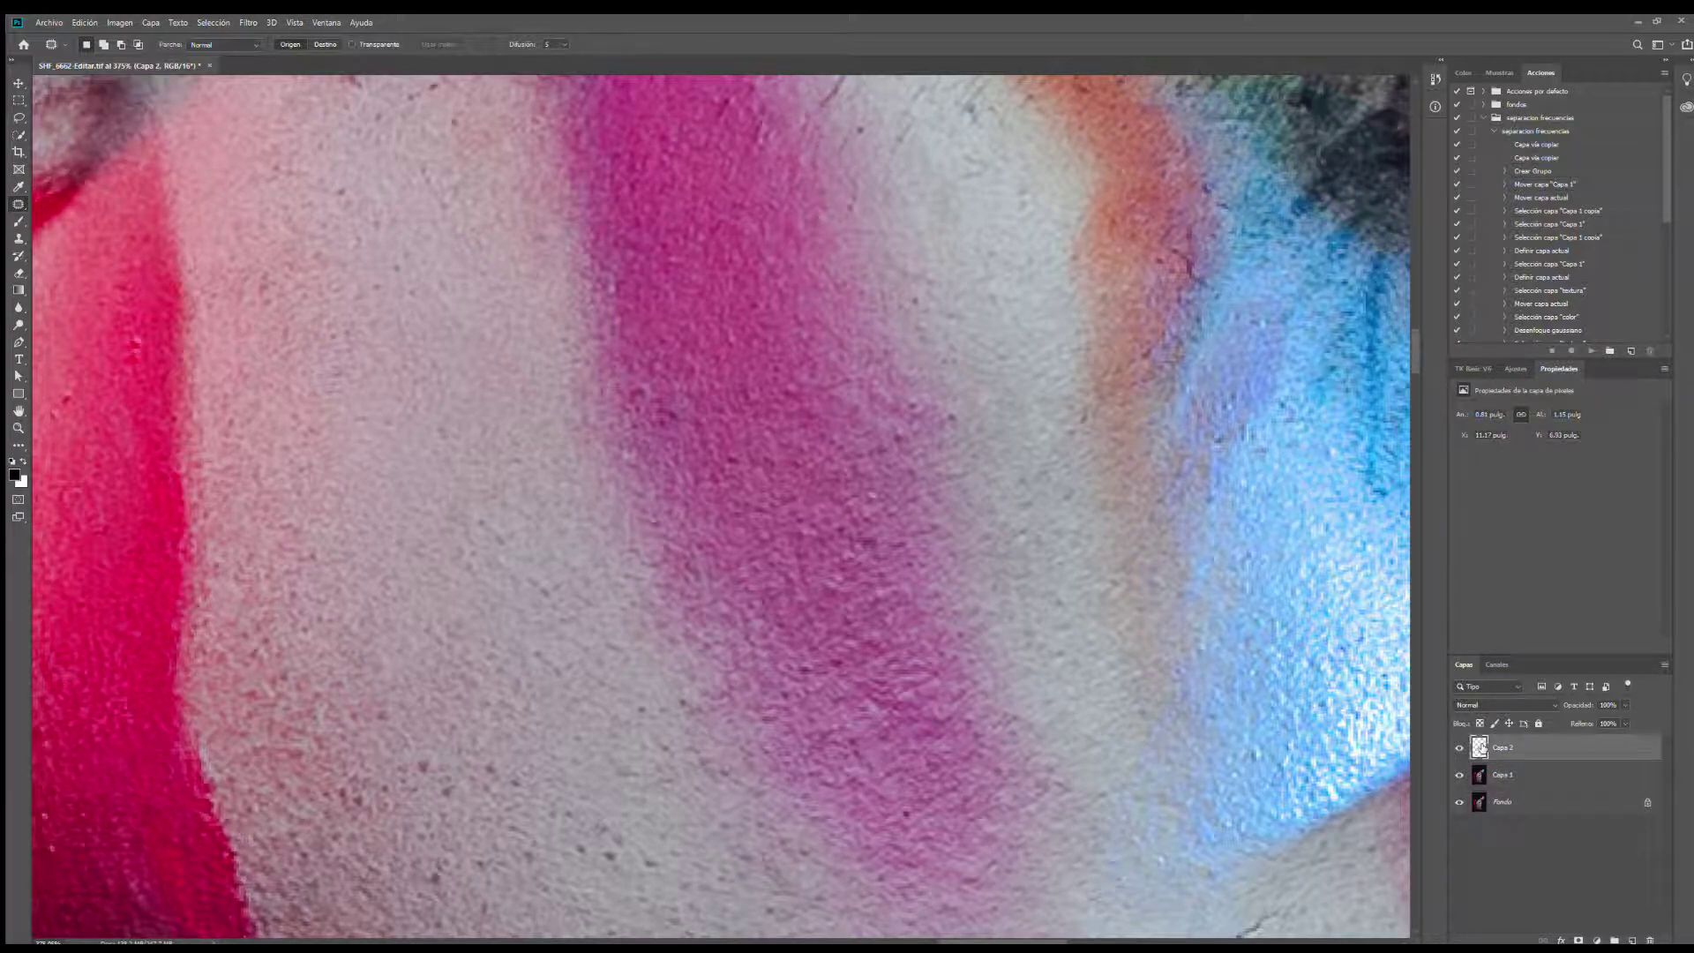
{"action": "left_click", "coordinate": [19, 239]}
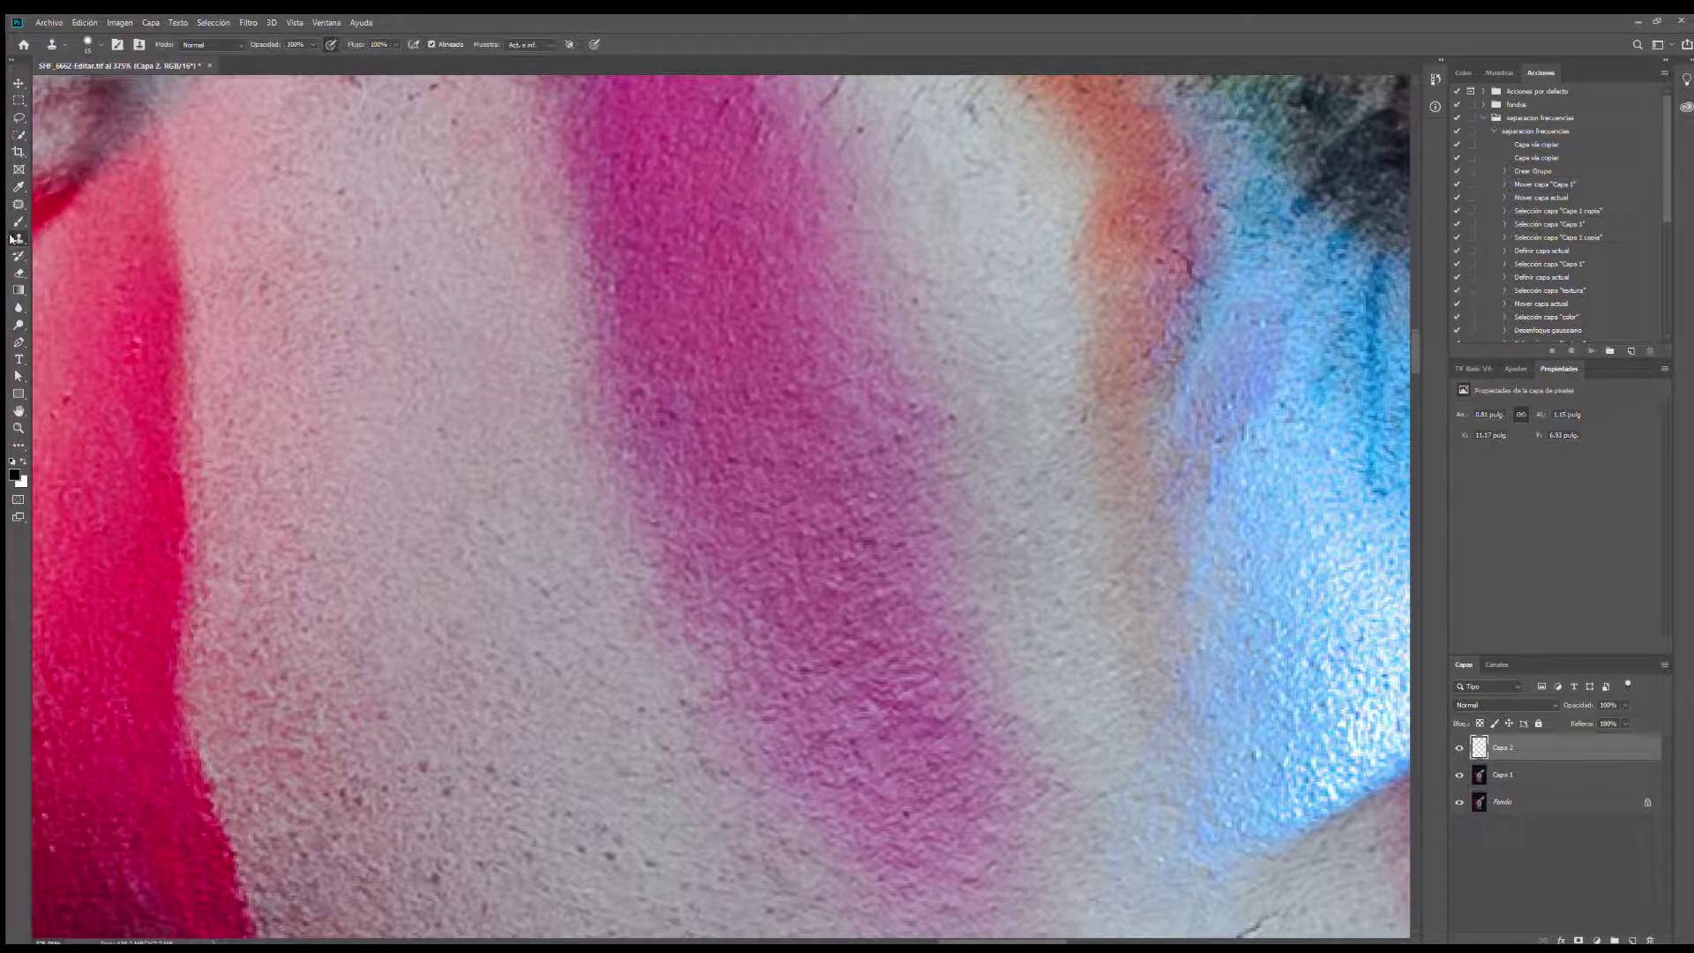
{"action": "left_click", "coordinate": [18, 204]}
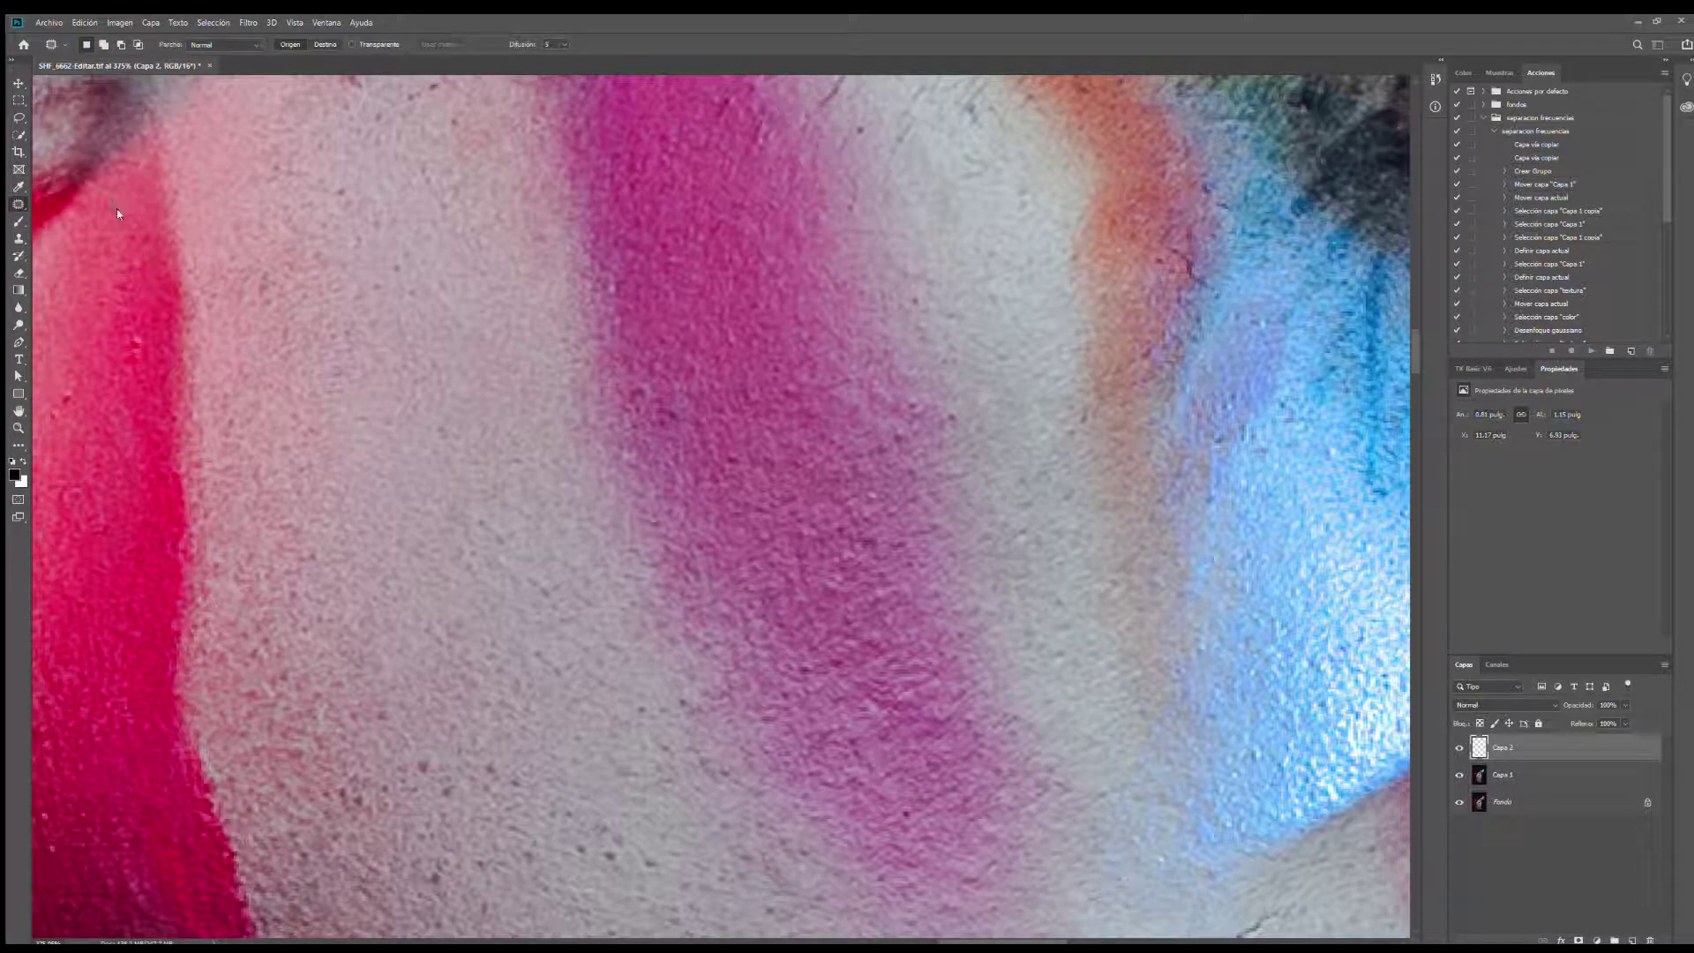
{"action": "left_click", "coordinate": [18, 239]}
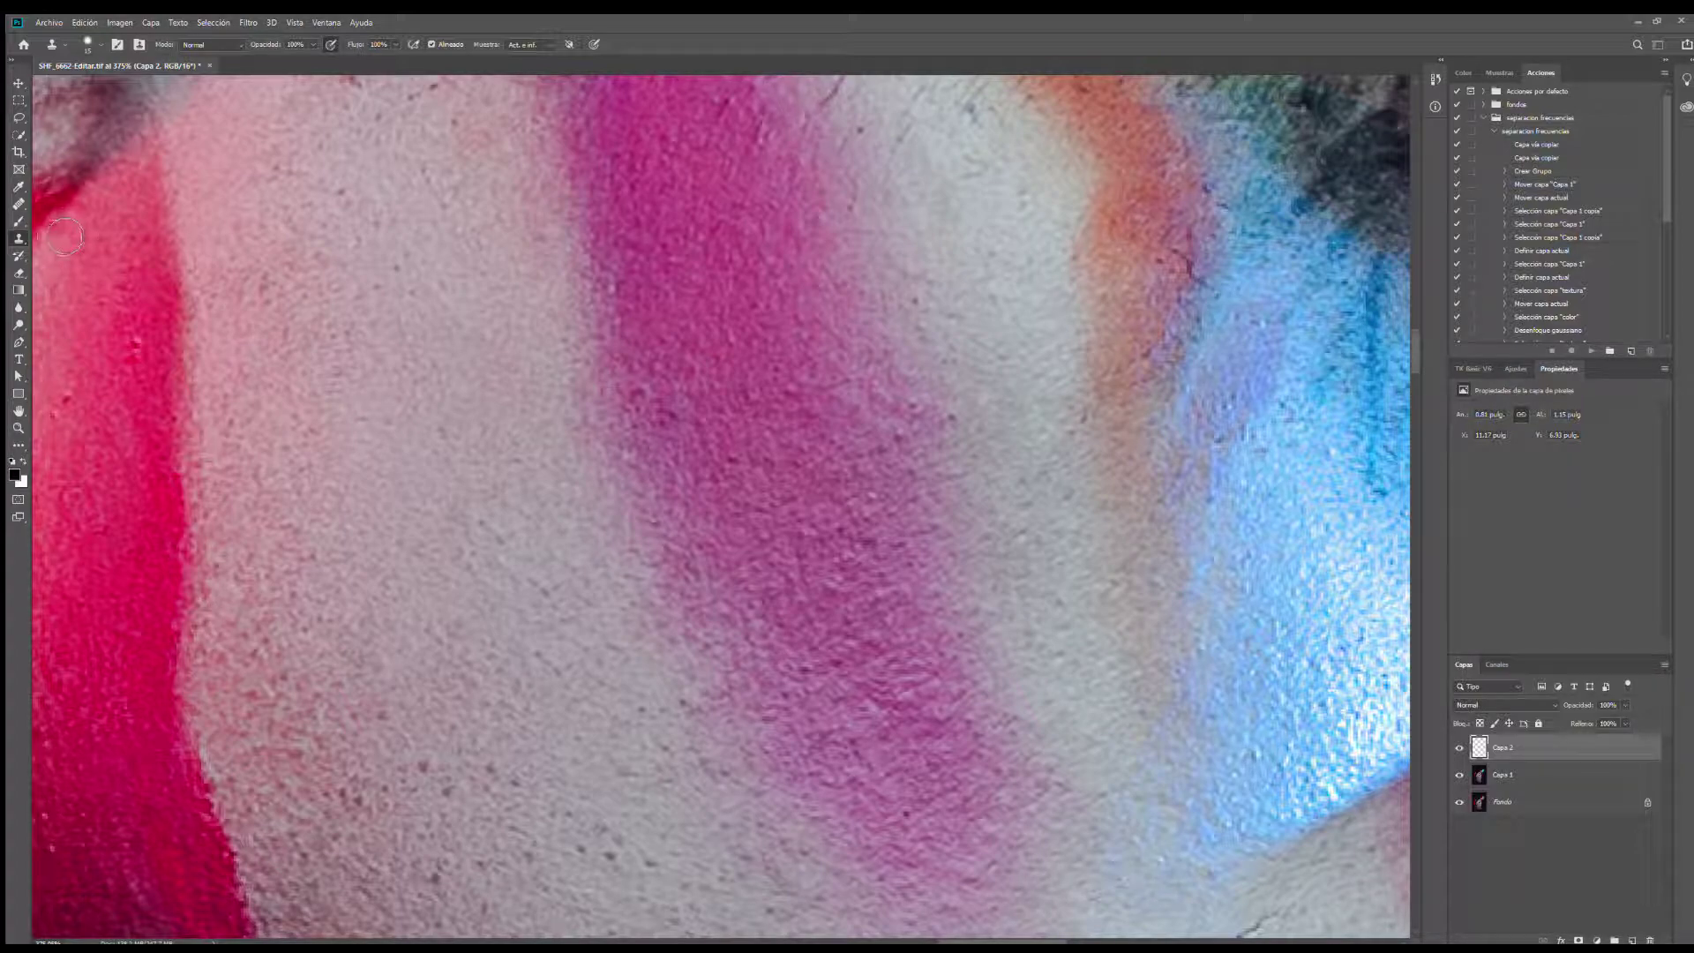
{"action": "left_click", "coordinate": [15, 203]}
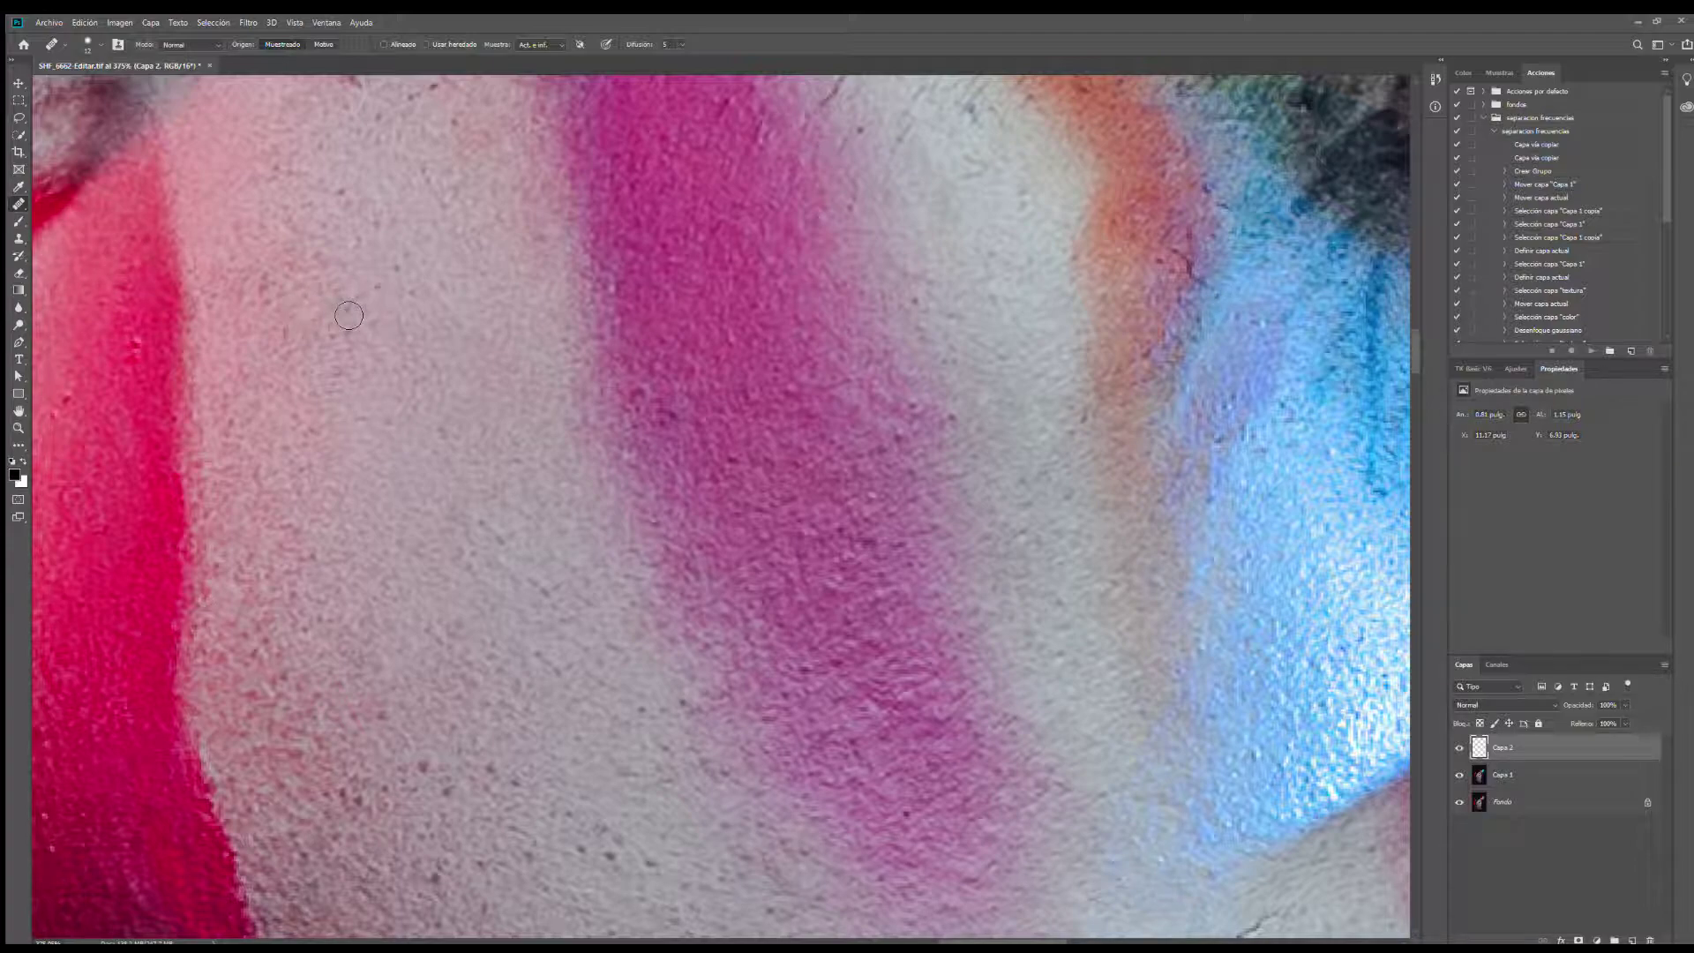
Step: Try to heal the upper part of the crease above the corner of the mouth with a resized Healing Brush
{"action": "scroll", "coordinate": [520, 643], "scroll_direction": "down", "scroll_amount": 5}
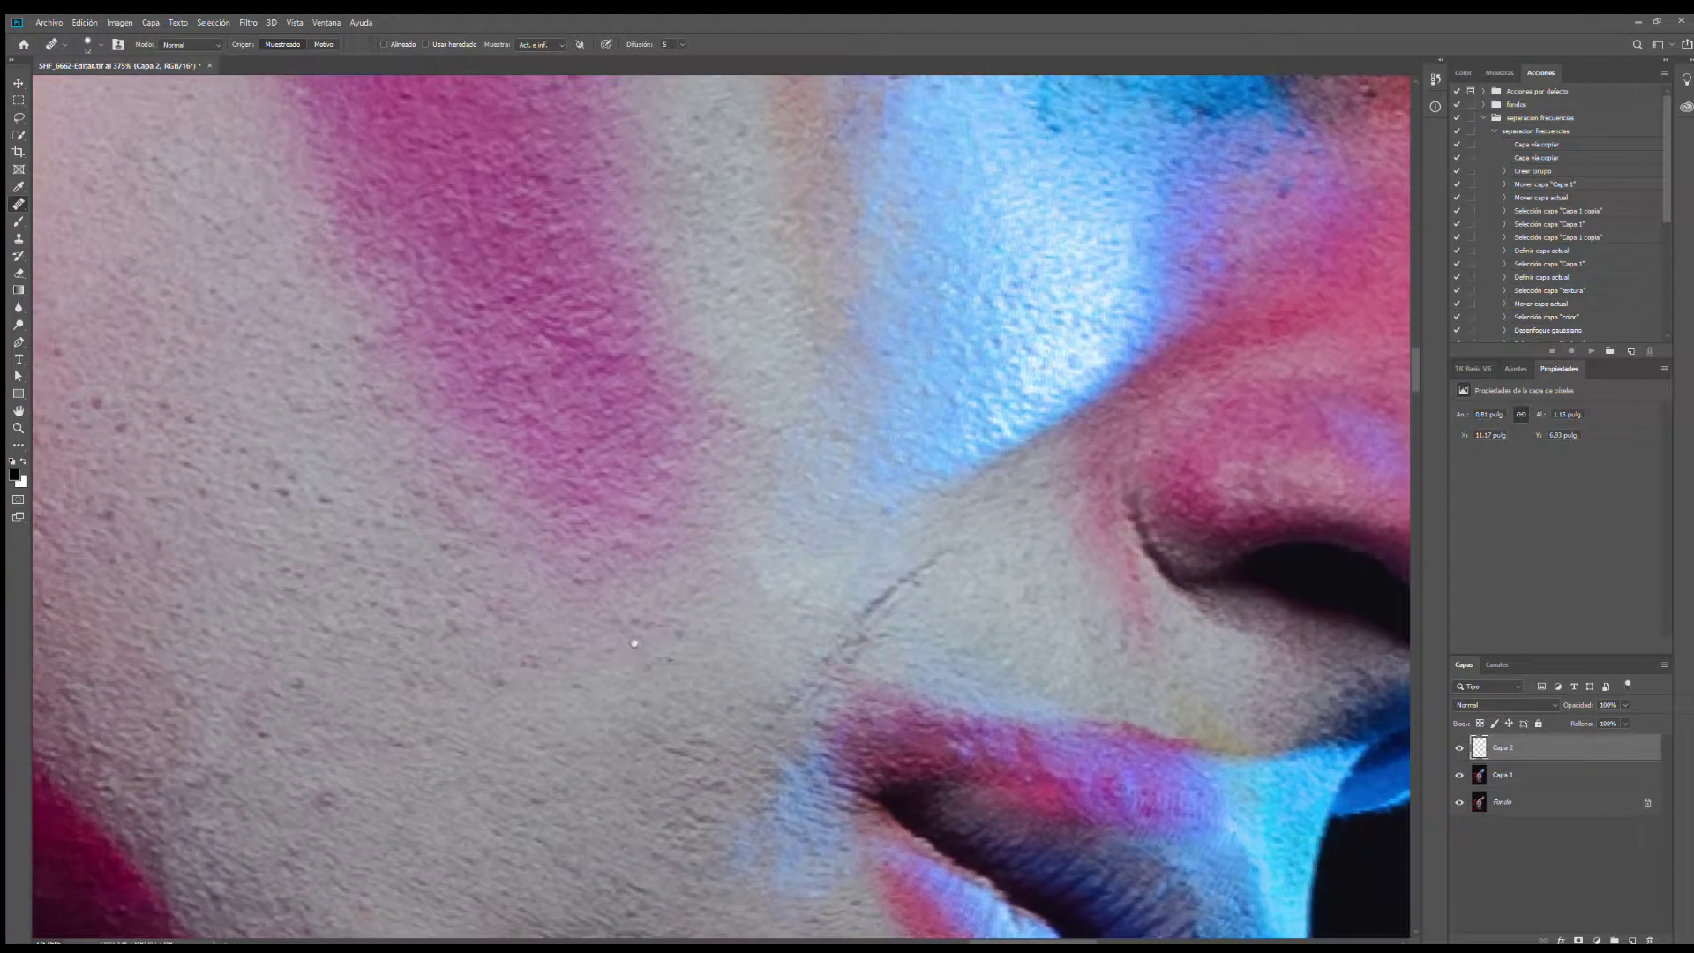
{"action": "left_click_drag", "start_coordinate": [634, 644], "coordinate": [587, 630]}
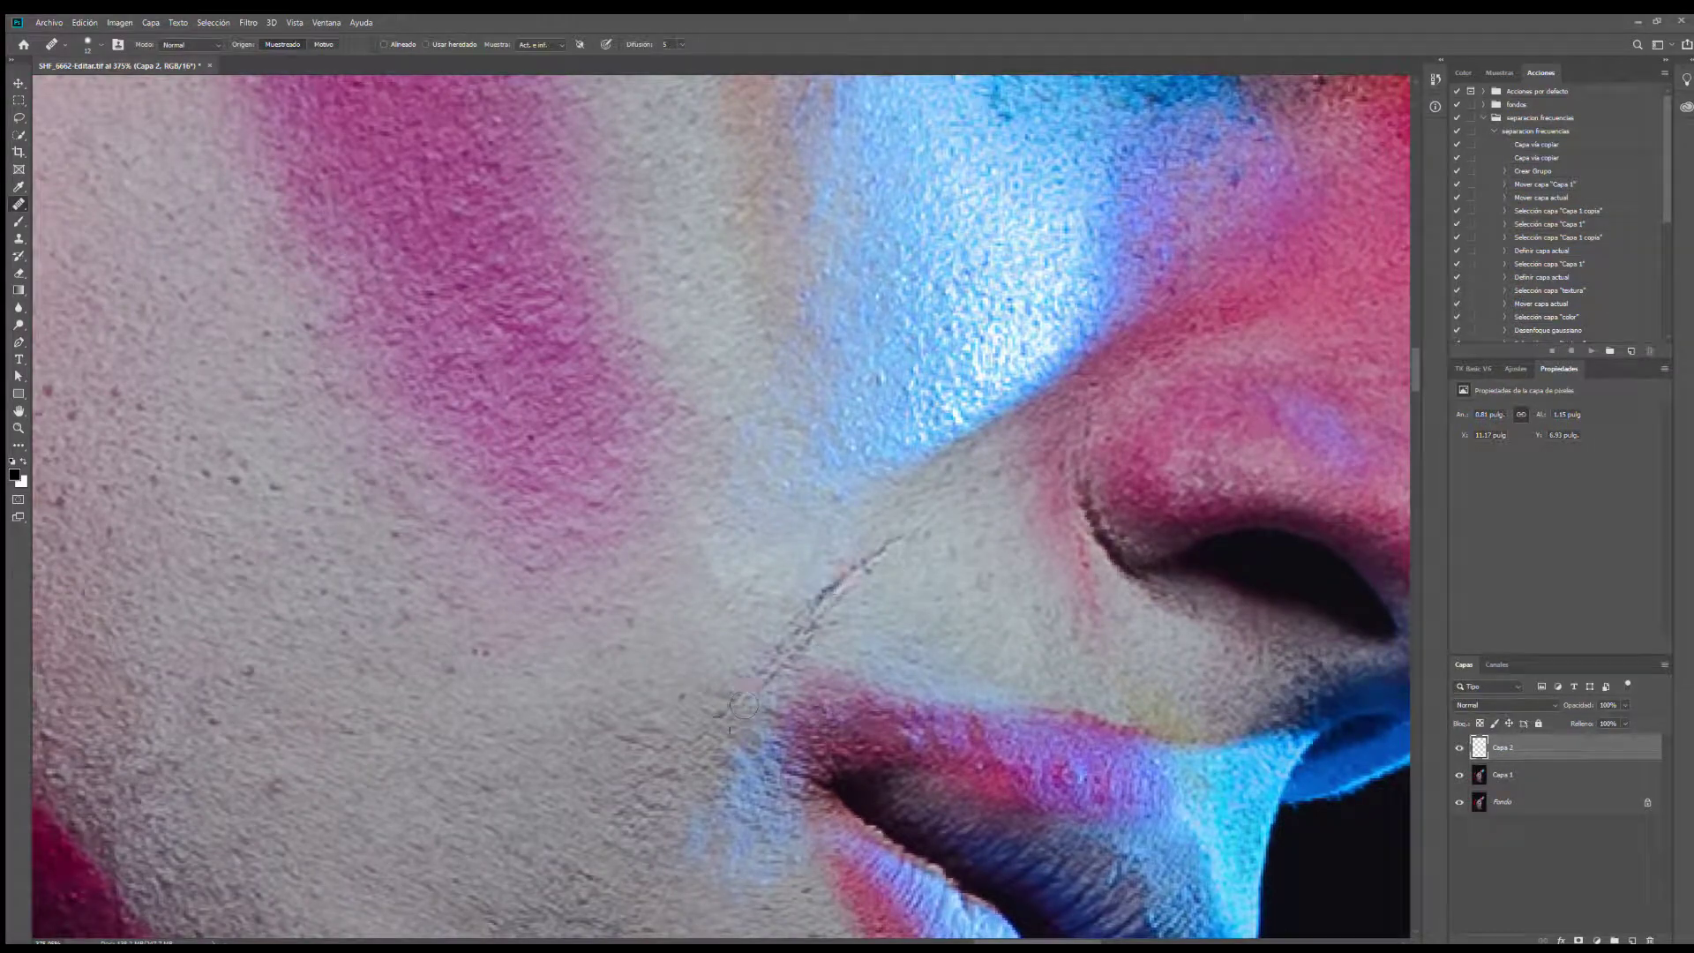
{"action": "right_click", "coordinate": [923, 587], "text": "alt"}
{"action": "right_click", "coordinate": [910, 592], "text": "alt"}
{"action": "mouse_move", "coordinate": [829, 594]}
{"action": "left_mouse_down"}
{"action": "mouse_move", "coordinate": [872, 581]}
{"action": "mouse_move", "coordinate": [906, 540]}
{"action": "left_mouse_up"}
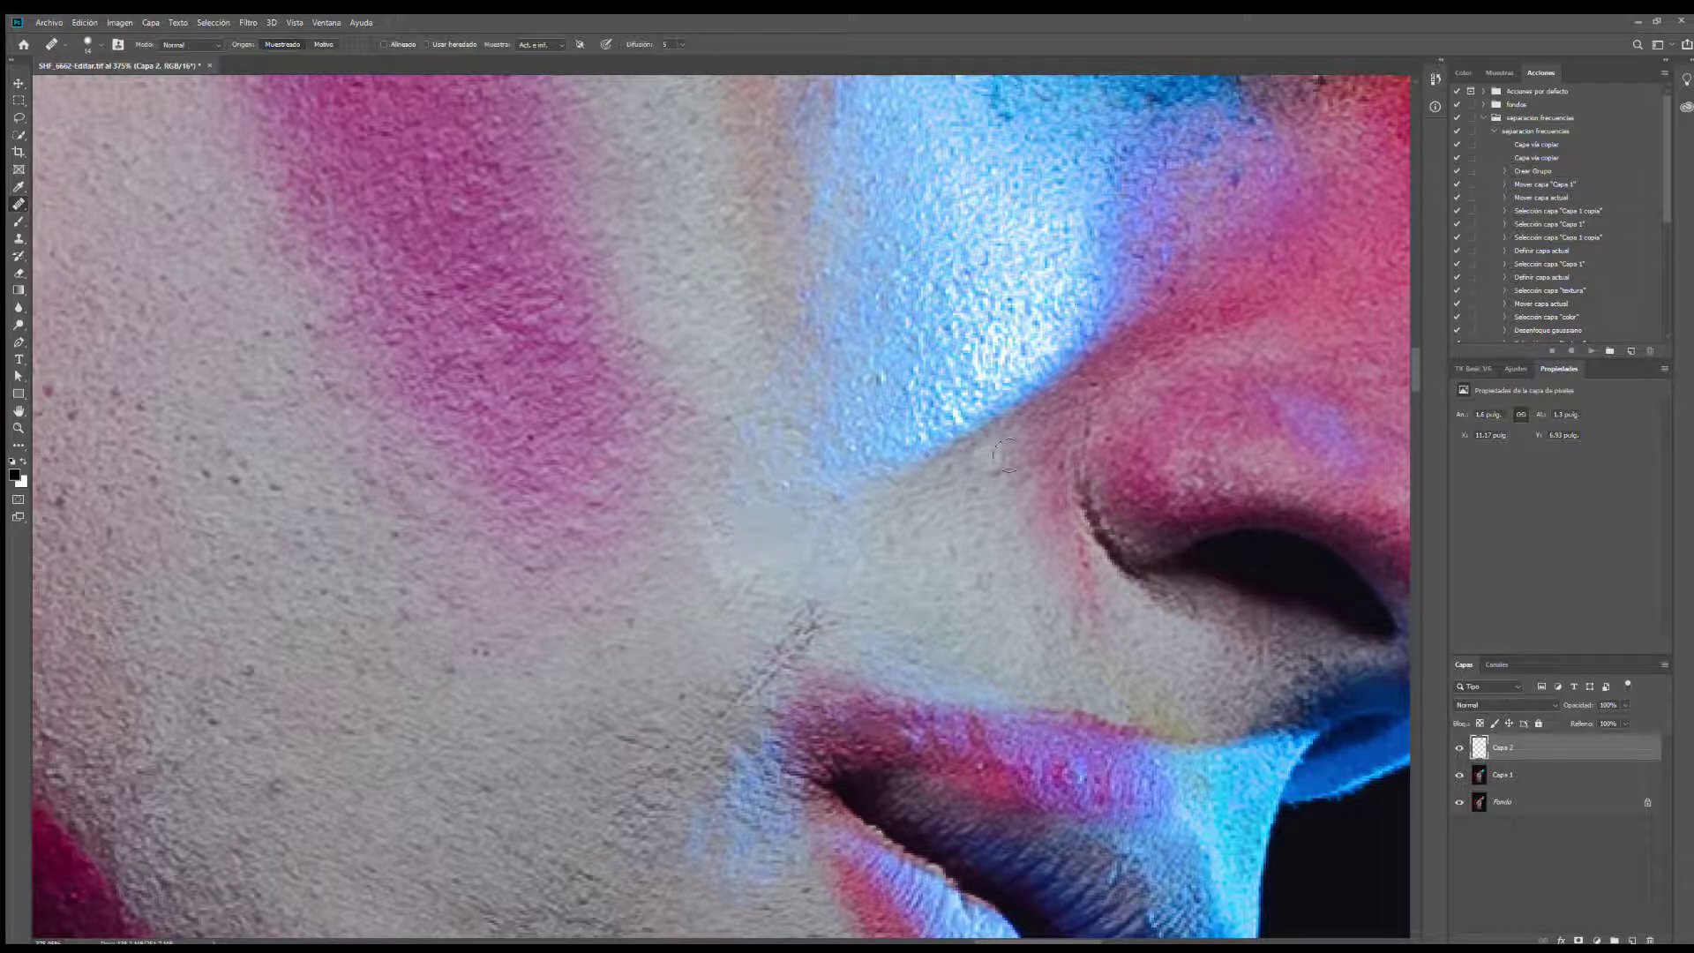
{"action": "key", "text": "ctrl+z"}
{"action": "key", "text": "ctrl+z"}
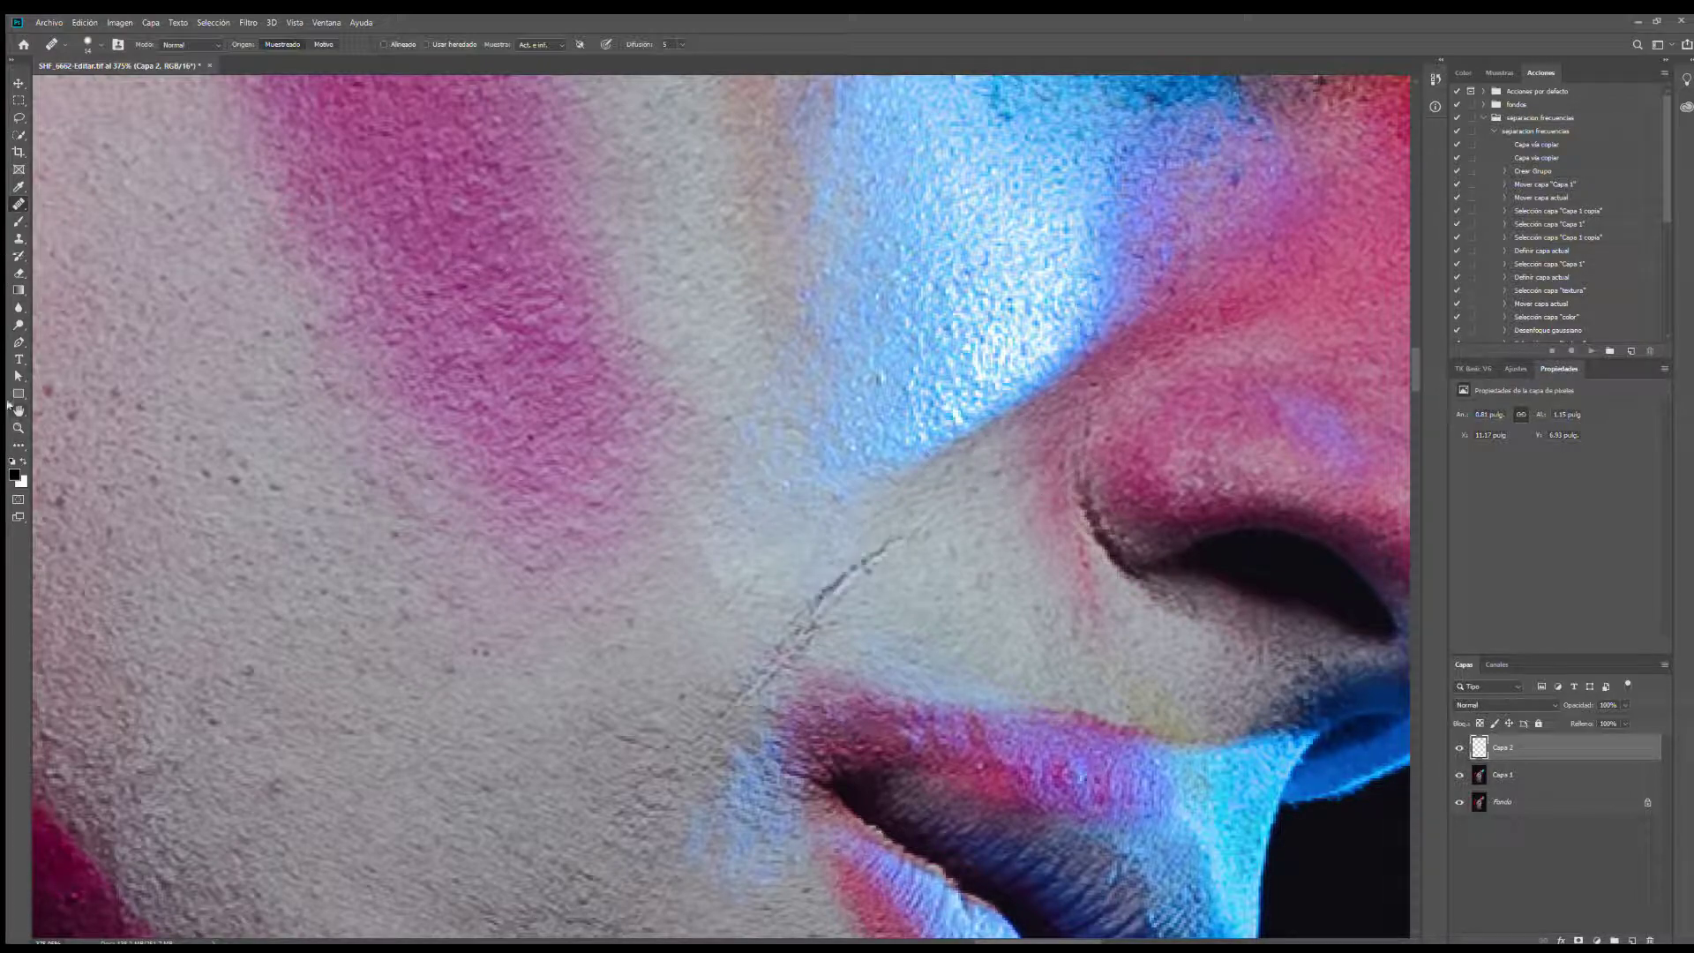
Step: Clone clean skin over the upper part of the crease above the mouth corner, using the Clone Stamp at 70% opacity
{"action": "left_click", "coordinate": [19, 239]}
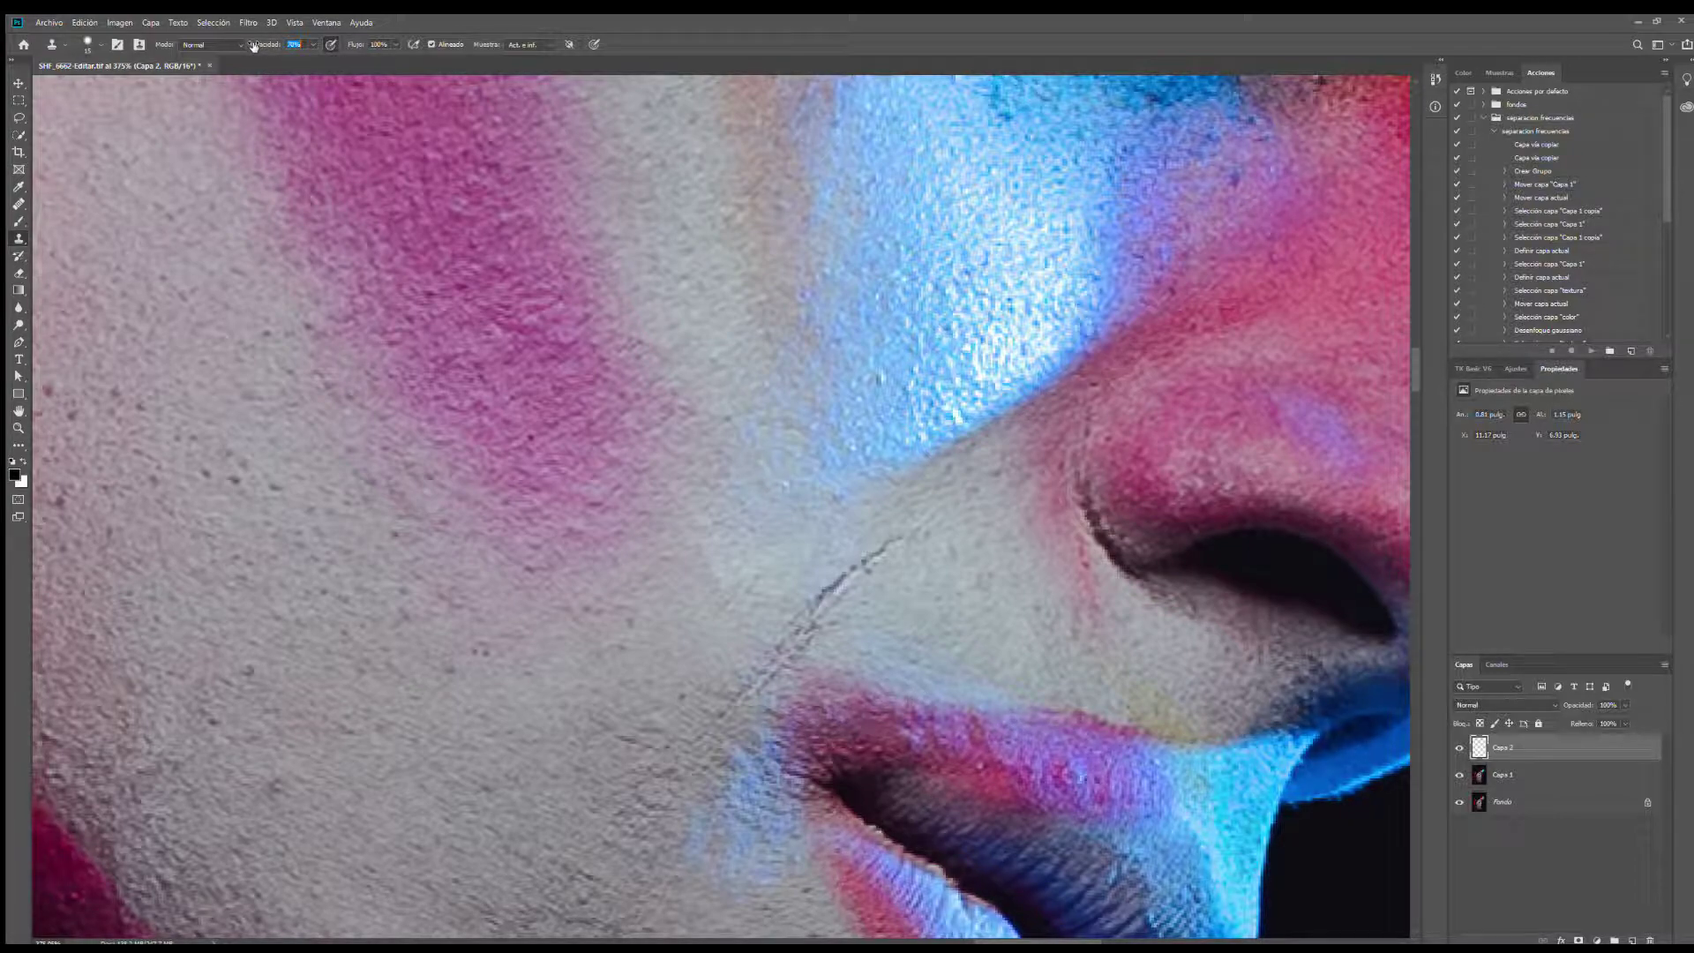
{"action": "left_click", "coordinate": [885, 601], "text": "alt"}
{"action": "left_click_drag", "start_coordinate": [822, 618], "coordinate": [937, 513]}
{"action": "scroll", "coordinate": [785, 552], "scroll_direction": "down", "scroll_amount": 5}
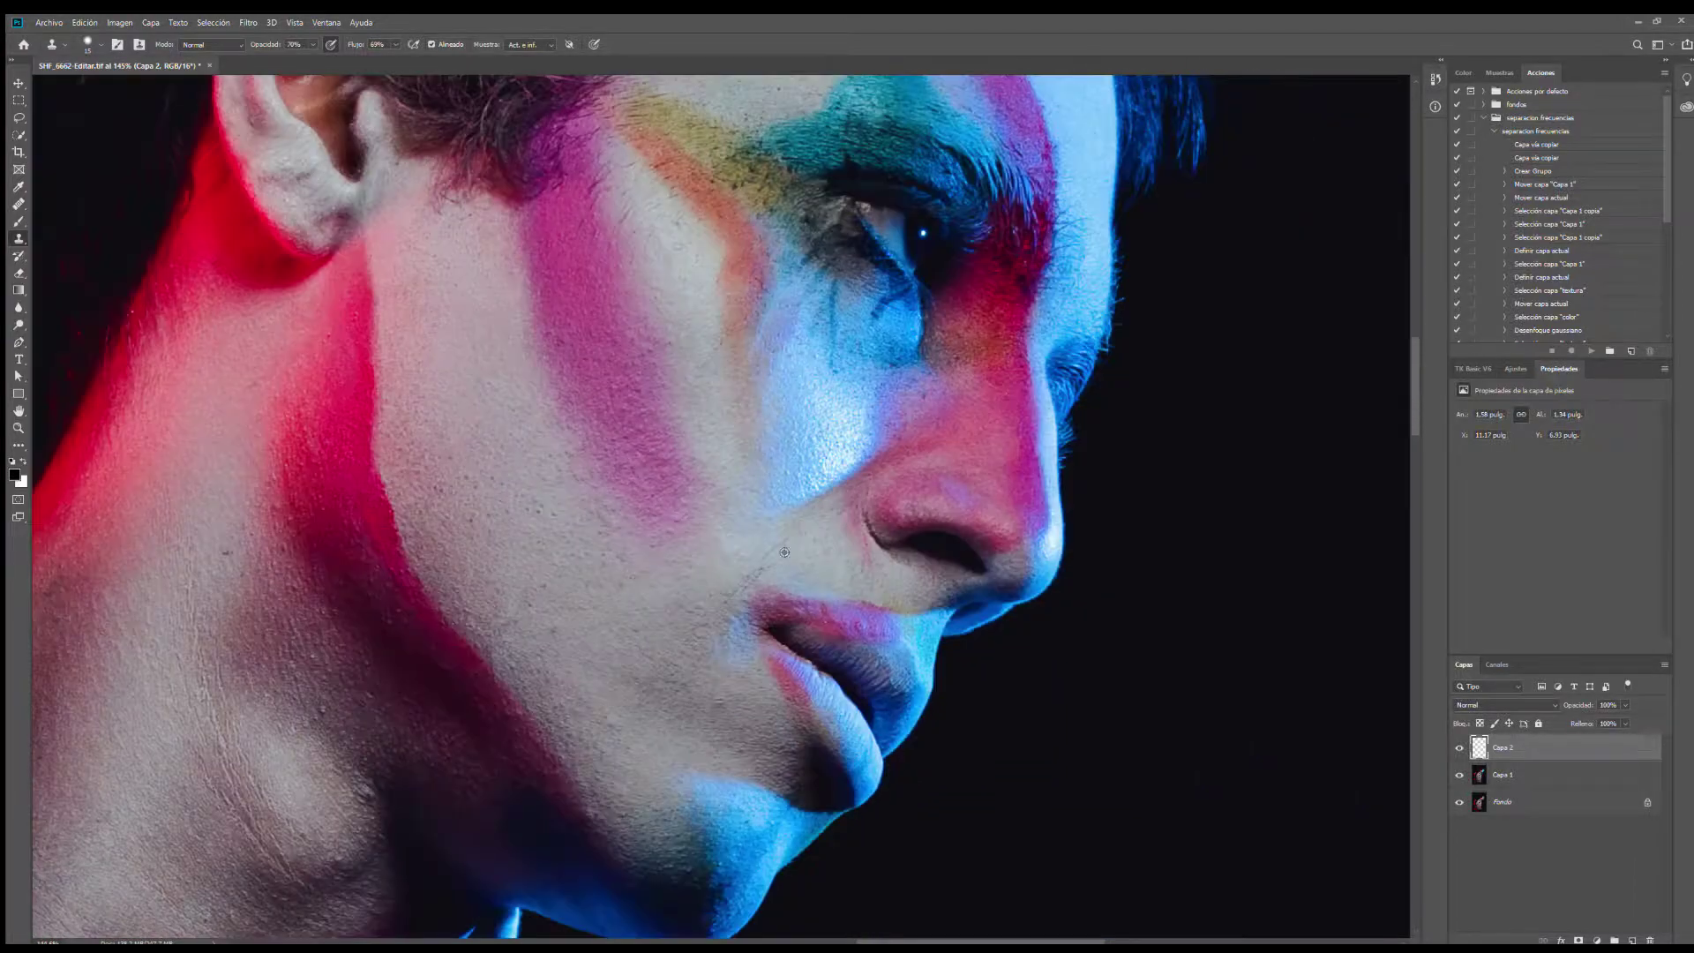
Step: Compare the face with and without the Capa 2 retouching by toggling that layer's visibility
{"action": "left_click", "coordinate": [1458, 749]}
{"action": "left_click", "coordinate": [1458, 749]}
{"action": "left_click", "coordinate": [1459, 749]}
{"action": "left_click", "coordinate": [1458, 749]}
{"action": "left_click", "coordinate": [1458, 749]}
{"action": "left_click", "coordinate": [1459, 750]}
{"action": "left_click", "coordinate": [1459, 750]}
{"action": "left_click", "coordinate": [1459, 750]}
{"action": "scroll", "coordinate": [589, 533], "scroll_direction": "up", "scroll_amount": 2}
{"action": "left_click", "coordinate": [1459, 748]}
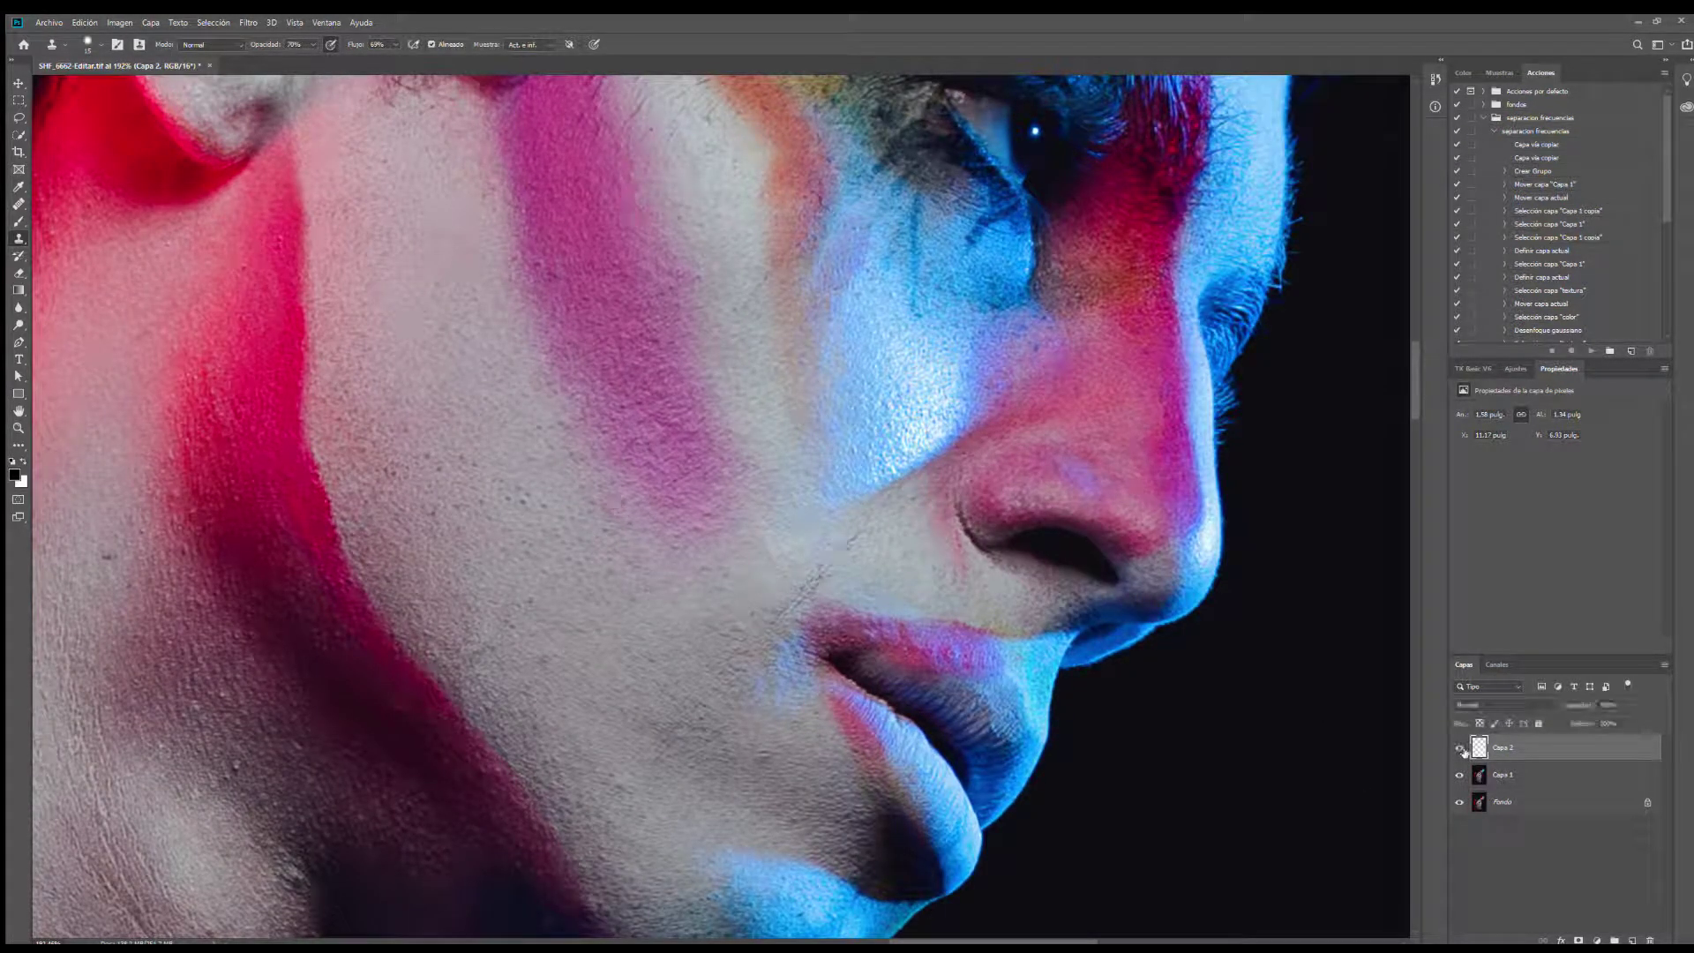
{"action": "left_click", "coordinate": [1459, 748]}
{"action": "left_click", "coordinate": [1459, 748]}
Step: Clone clean texture over the small marks on the red-lit side and bridge of the nose
{"action": "scroll", "coordinate": [604, 516], "scroll_direction": "up", "scroll_amount": 3}
{"action": "right_click", "coordinate": [445, 492], "text": "alt"}
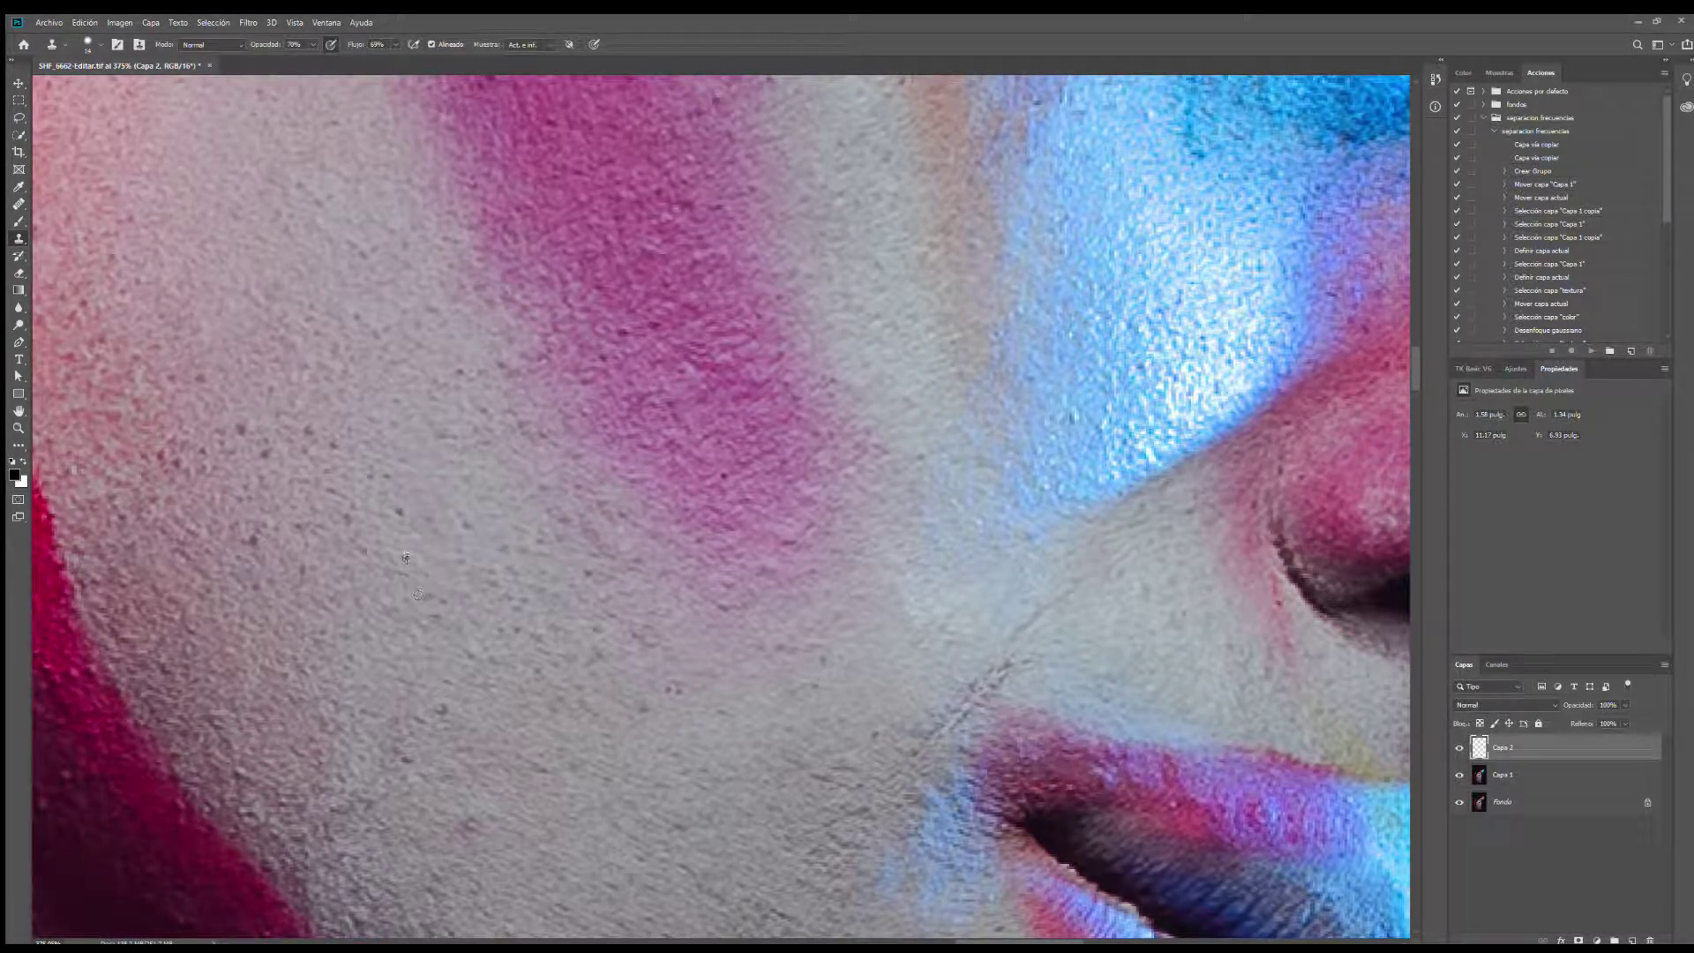
{"action": "scroll", "coordinate": [712, 629], "scroll_direction": "down", "scroll_amount": 5}
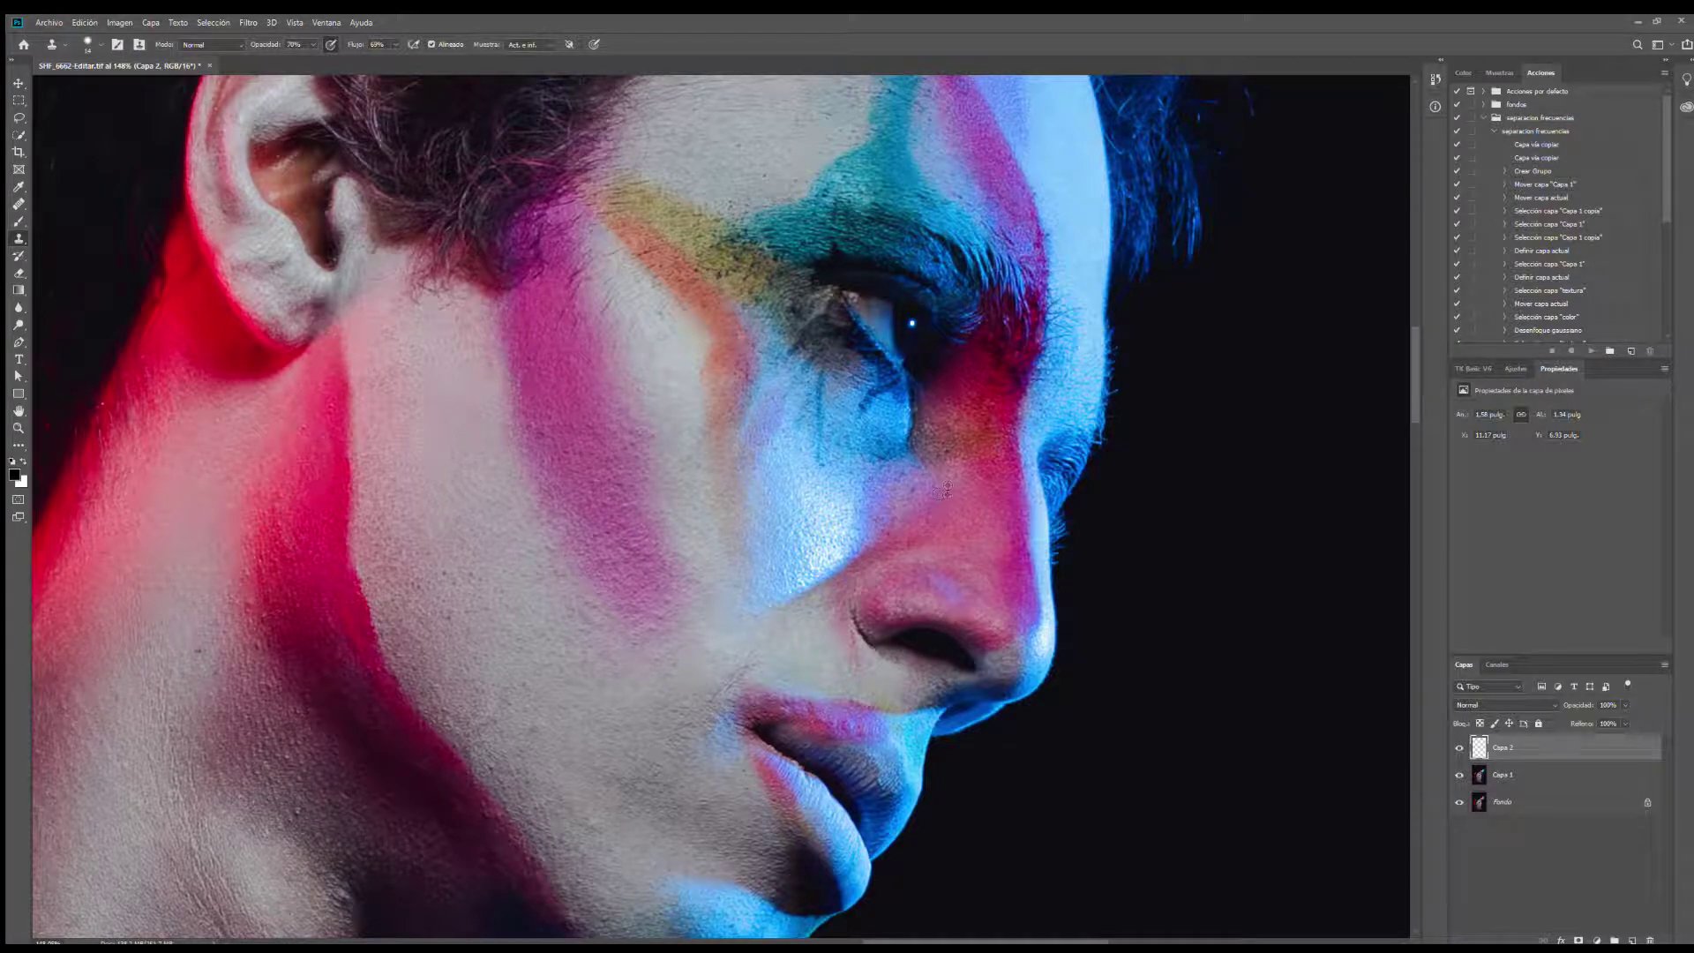
{"action": "scroll", "coordinate": [942, 490], "scroll_direction": "up", "scroll_amount": 5}
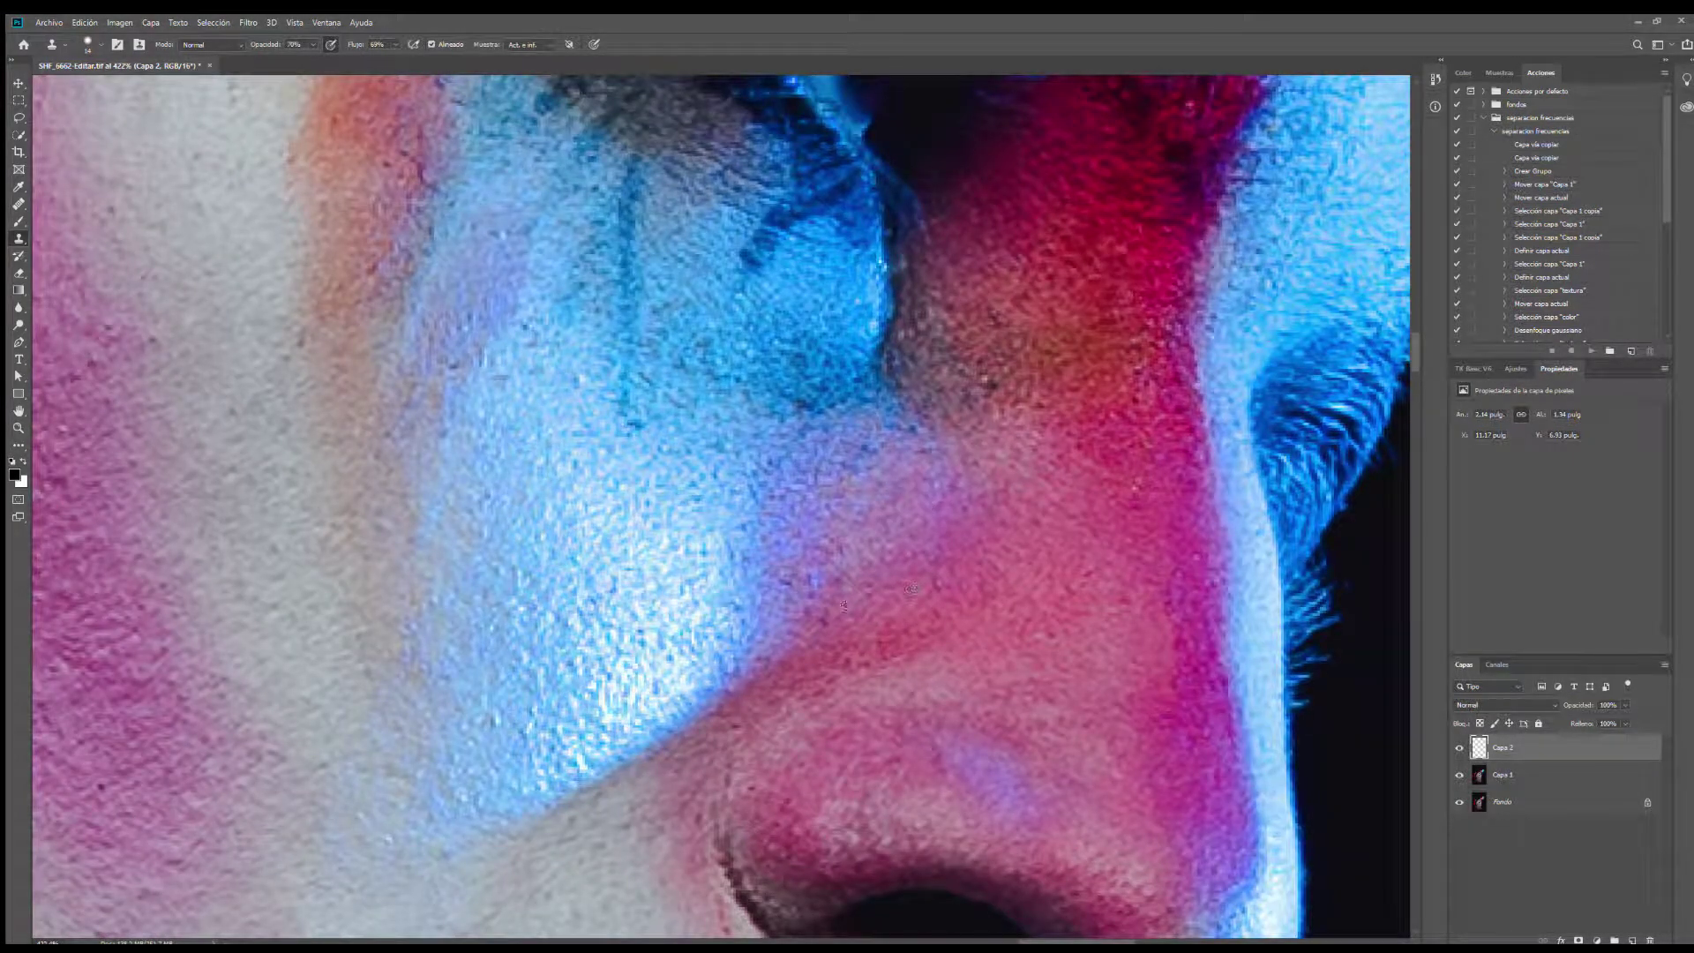
{"action": "left_click", "coordinate": [912, 588], "text": "alt"}
{"action": "left_click", "coordinate": [818, 591]}
{"action": "left_click_drag", "start_coordinate": [1139, 519], "coordinate": [1135, 485]}
{"action": "left_click_drag", "start_coordinate": [1175, 578], "coordinate": [1164, 637]}
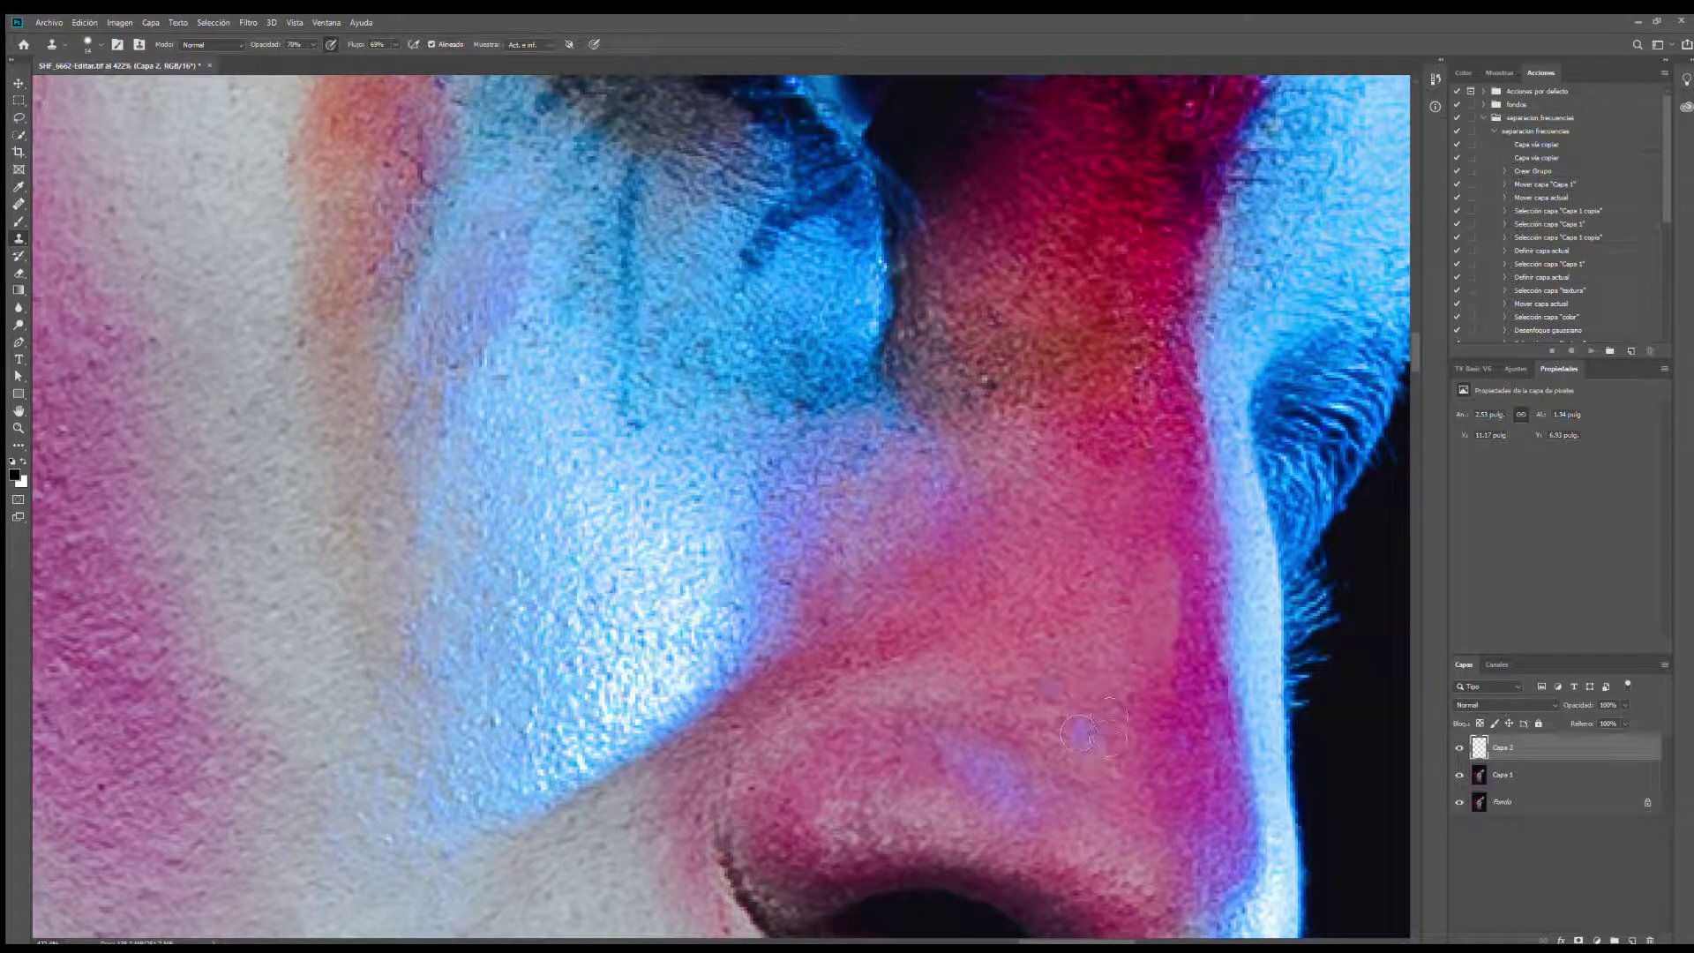
Step: Heal the dark spots on the pale forehead above the outer eyebrow with the Healing Brush
{"action": "left_click_drag", "start_coordinate": [1200, 291], "coordinate": [1096, 712]}
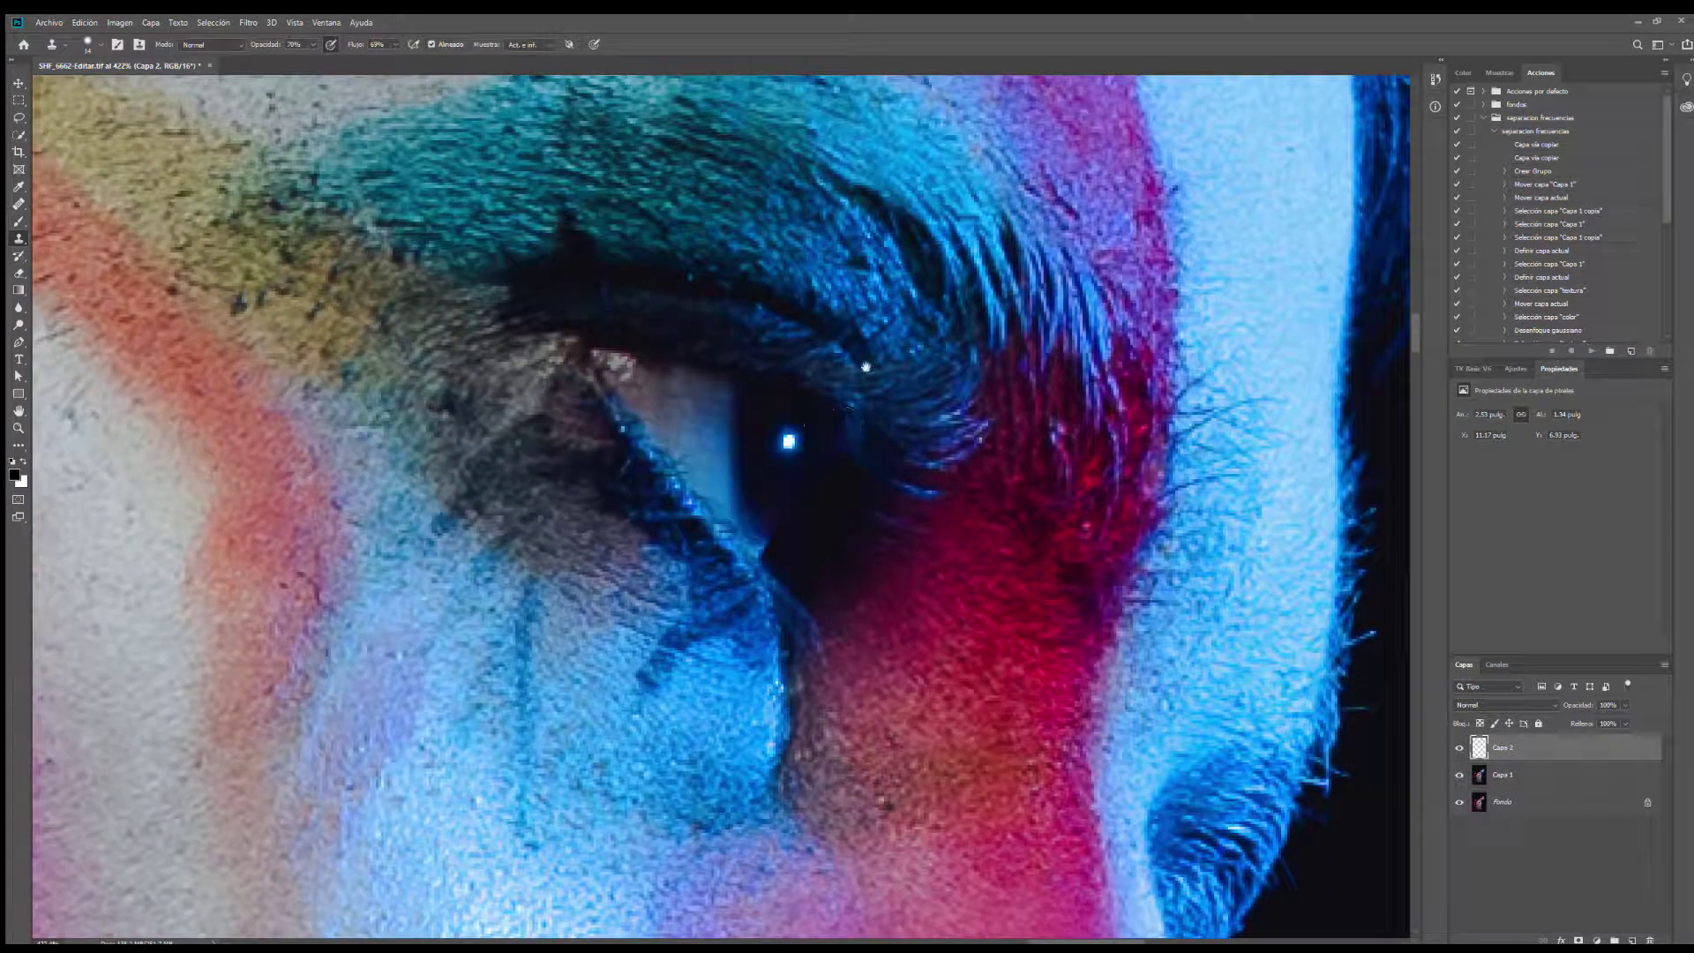
{"action": "scroll", "coordinate": [865, 366], "scroll_direction": "up", "scroll_amount": 4}
{"action": "scroll", "coordinate": [882, 353], "scroll_direction": "left", "scroll_amount": 5}
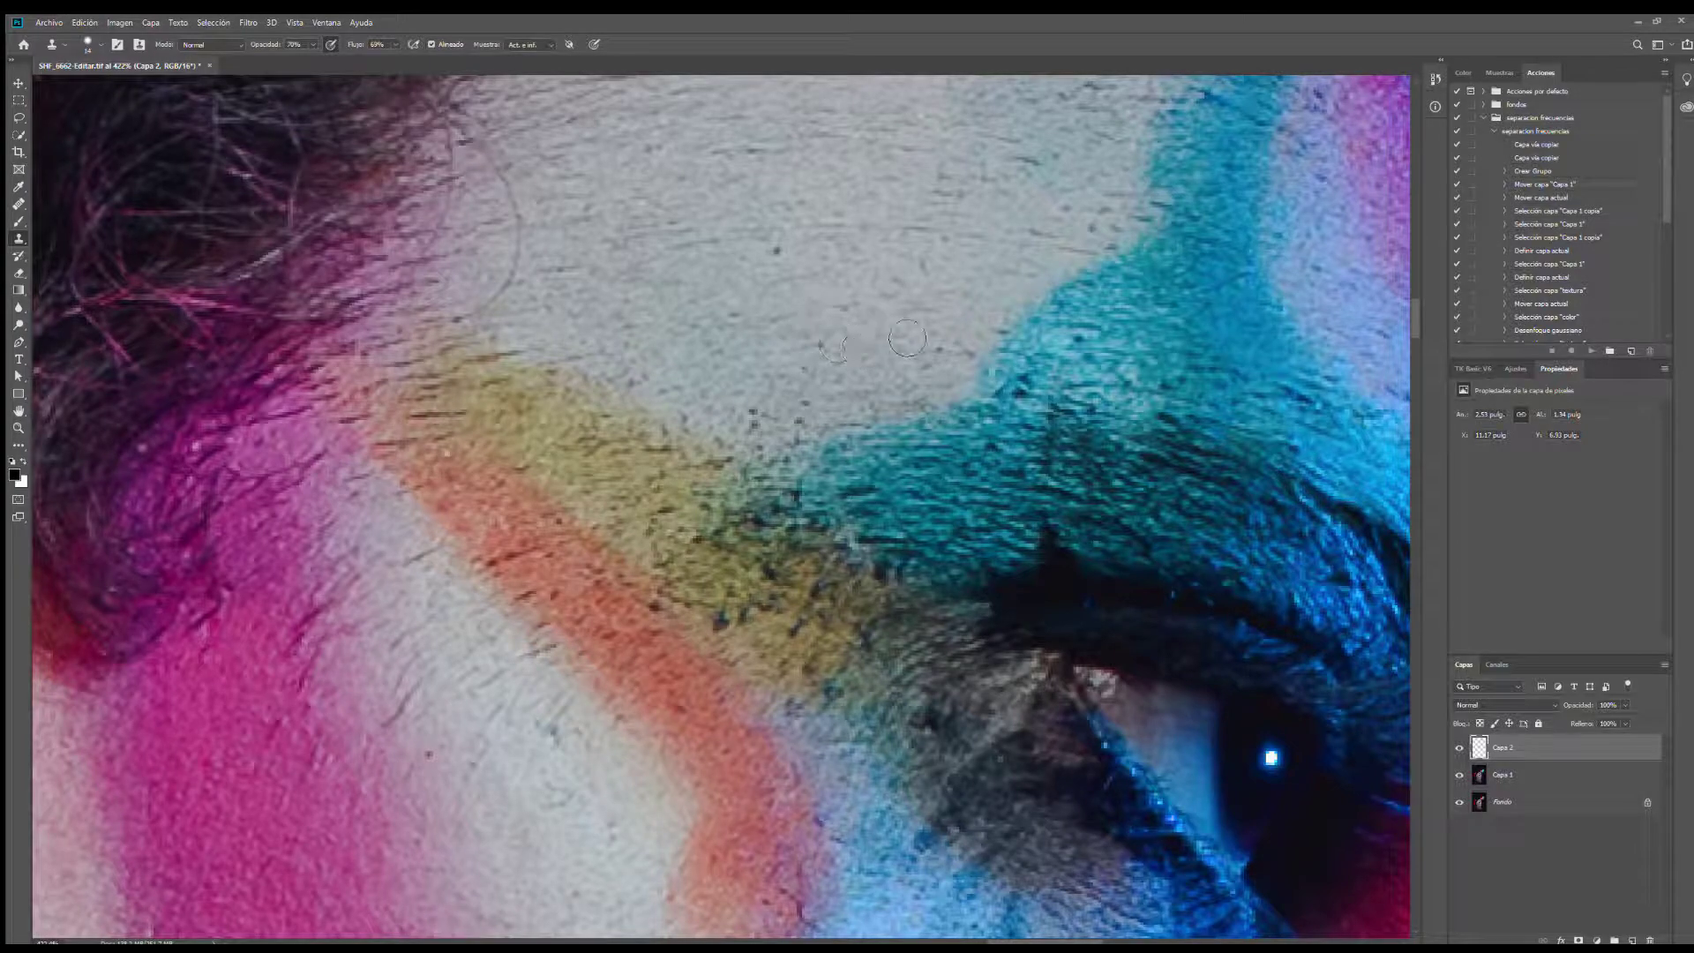
{"action": "left_click", "coordinate": [16, 203]}
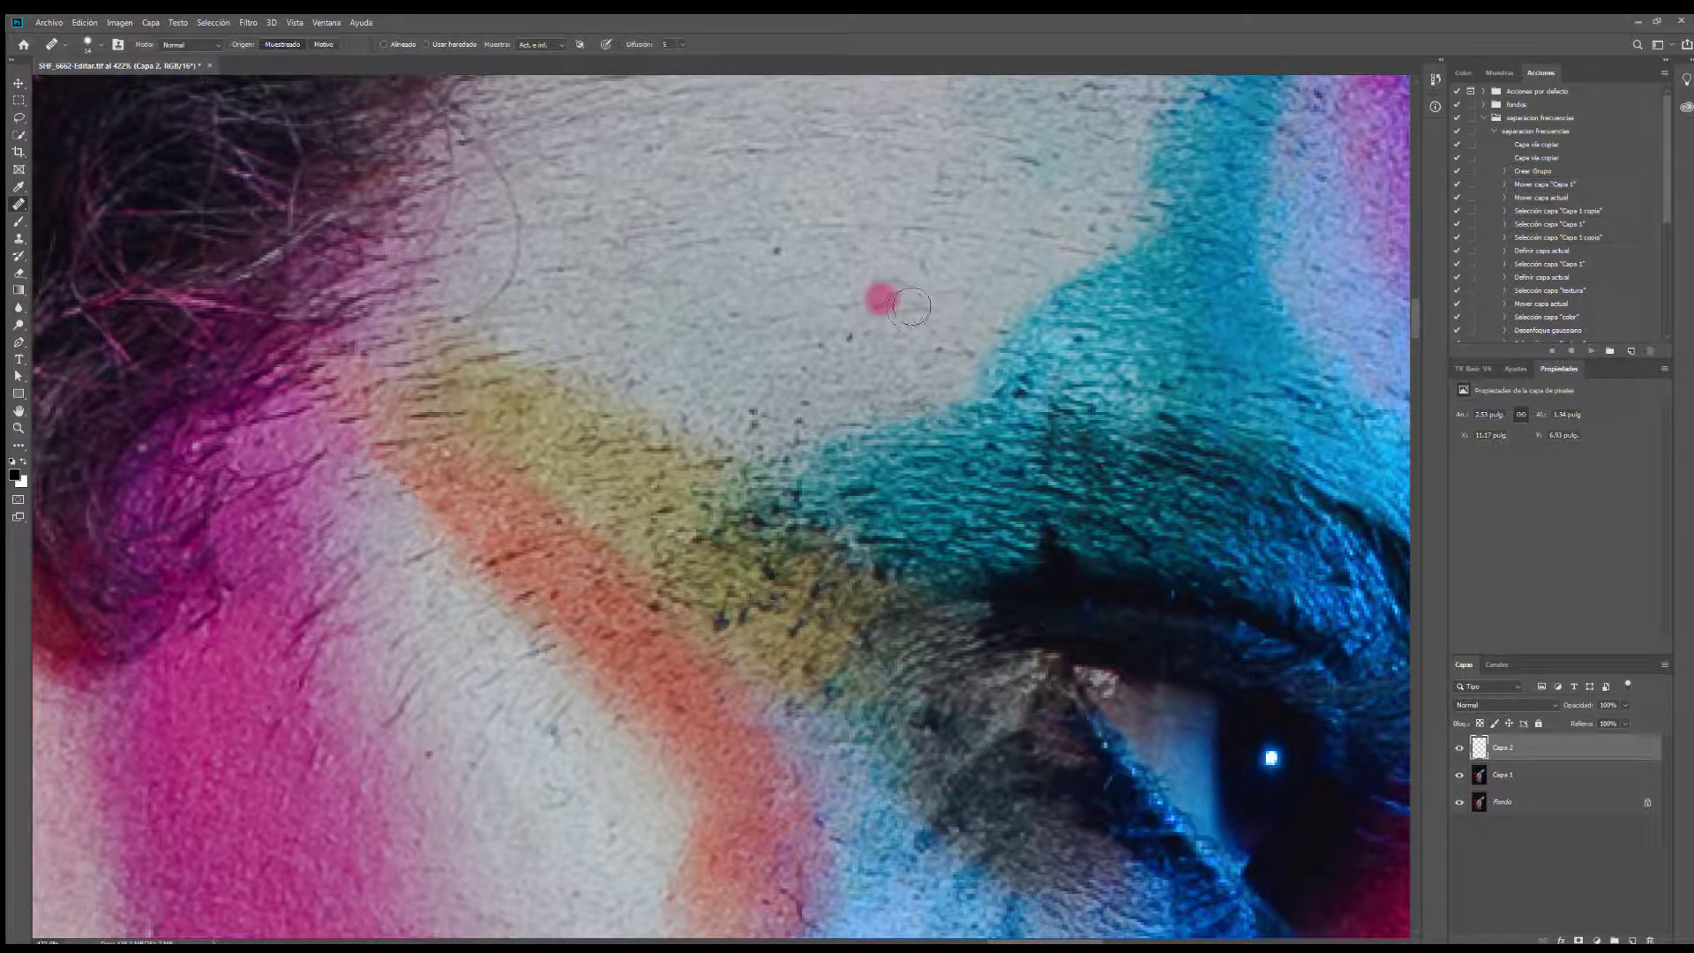
{"action": "left_click", "coordinate": [853, 340]}
{"action": "left_click", "coordinate": [783, 254]}
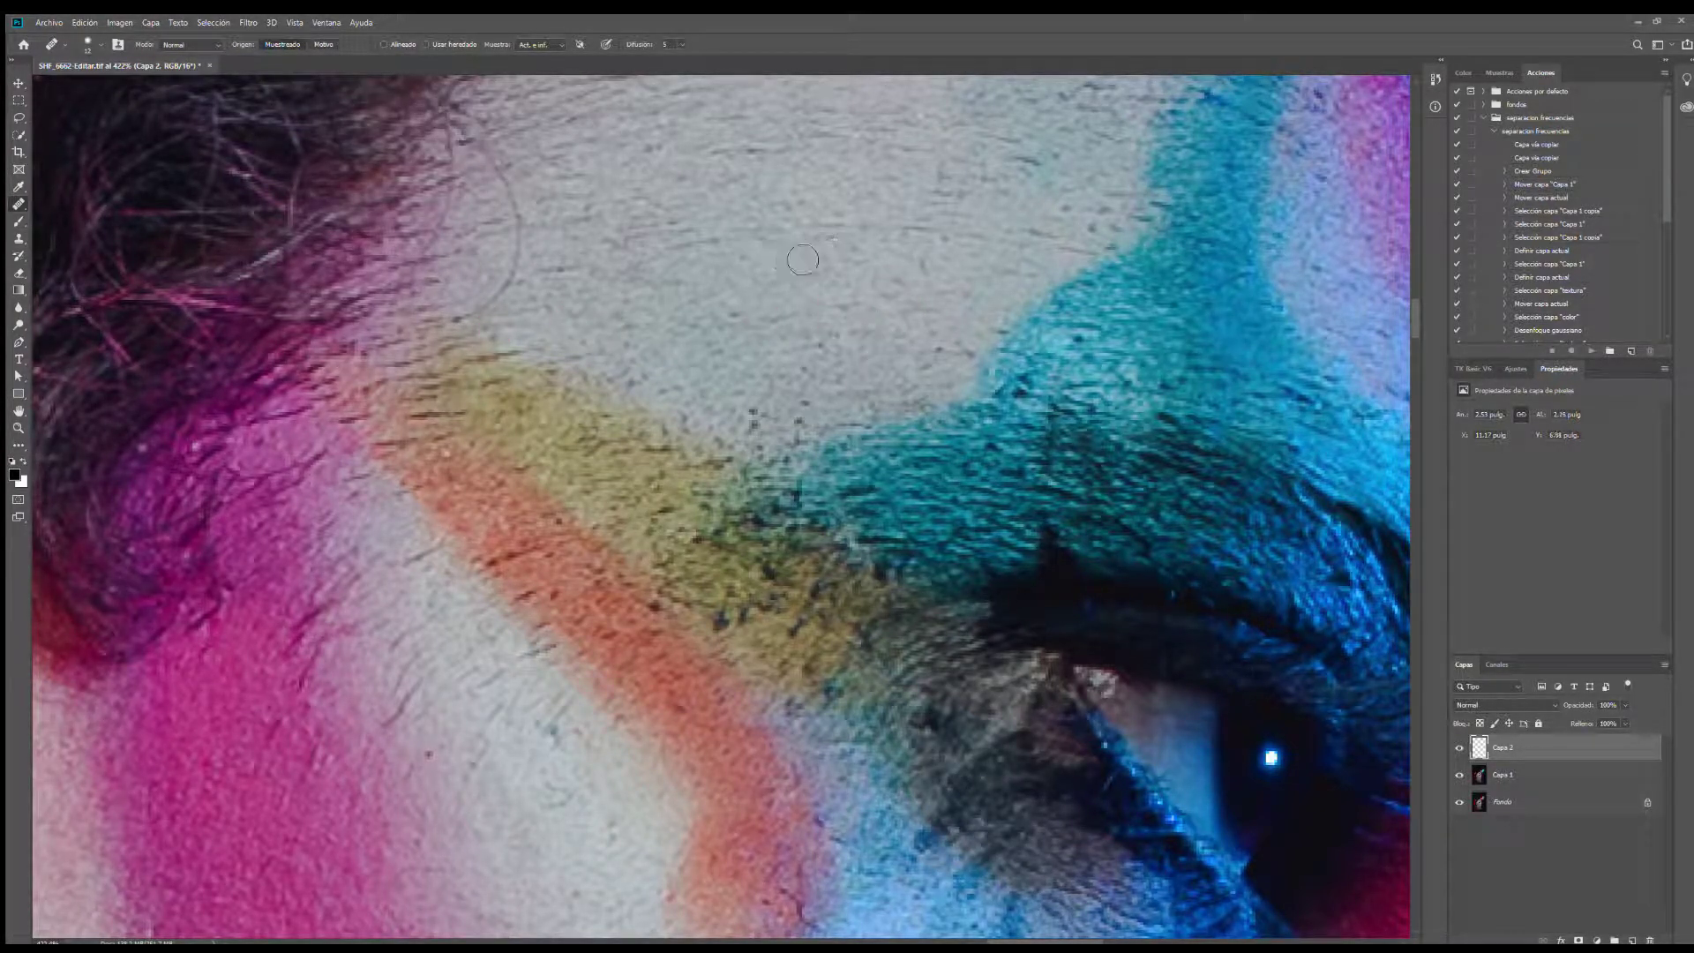
Step: Heal the remaining marks on the pale forehead beside and above the teal makeup
{"action": "left_click", "coordinate": [985, 356]}
{"action": "left_click", "coordinate": [935, 363]}
{"action": "left_click", "coordinate": [1020, 348]}
{"action": "left_click", "coordinate": [844, 342]}
{"action": "left_click", "coordinate": [714, 340], "text": "alt"}
{"action": "left_click_drag", "start_coordinate": [638, 346], "coordinate": [662, 389]}
Step: Heal the blemishes on the upper forehead between the hairline and the teal makeup
{"action": "left_click_drag", "start_coordinate": [905, 142], "coordinate": [632, 491]}
{"action": "left_click_drag", "start_coordinate": [632, 491], "coordinate": [646, 491]}
{"action": "left_click", "coordinate": [845, 450]}
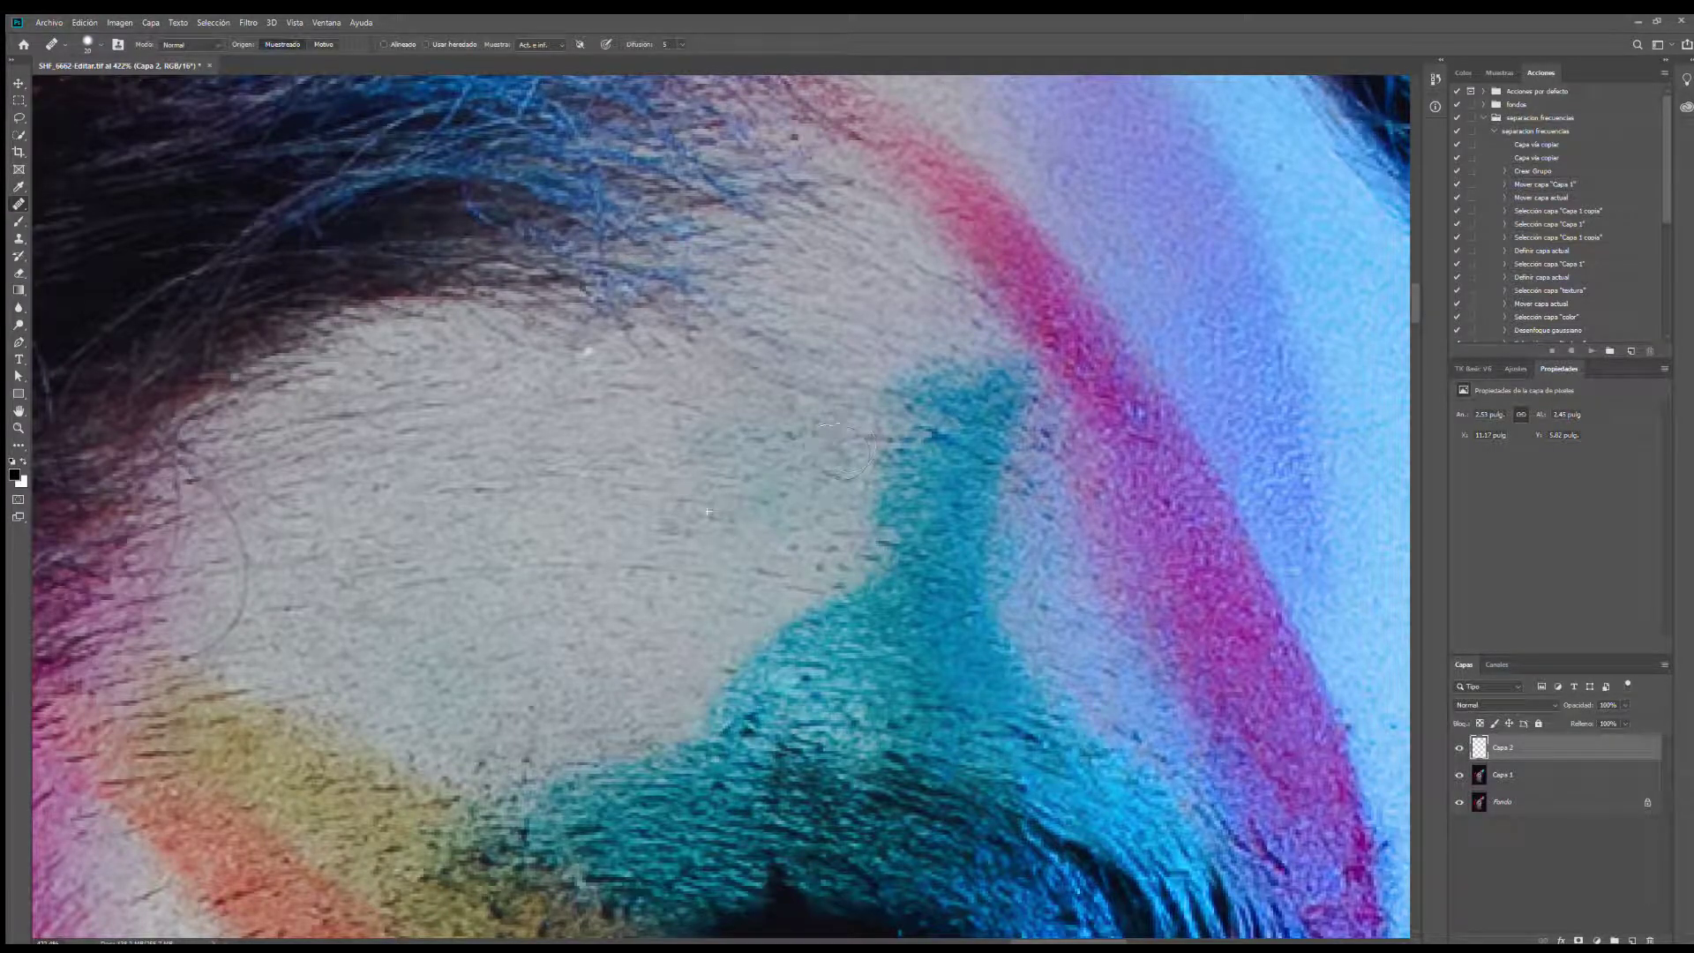
Step: Heal the small mark on the pale cheek between the ear and the magenta stripe
{"action": "scroll", "coordinate": [396, 453], "scroll_direction": "down", "scroll_amount": 5}
{"action": "scroll", "coordinate": [396, 453], "scroll_direction": "left", "scroll_amount": 8}
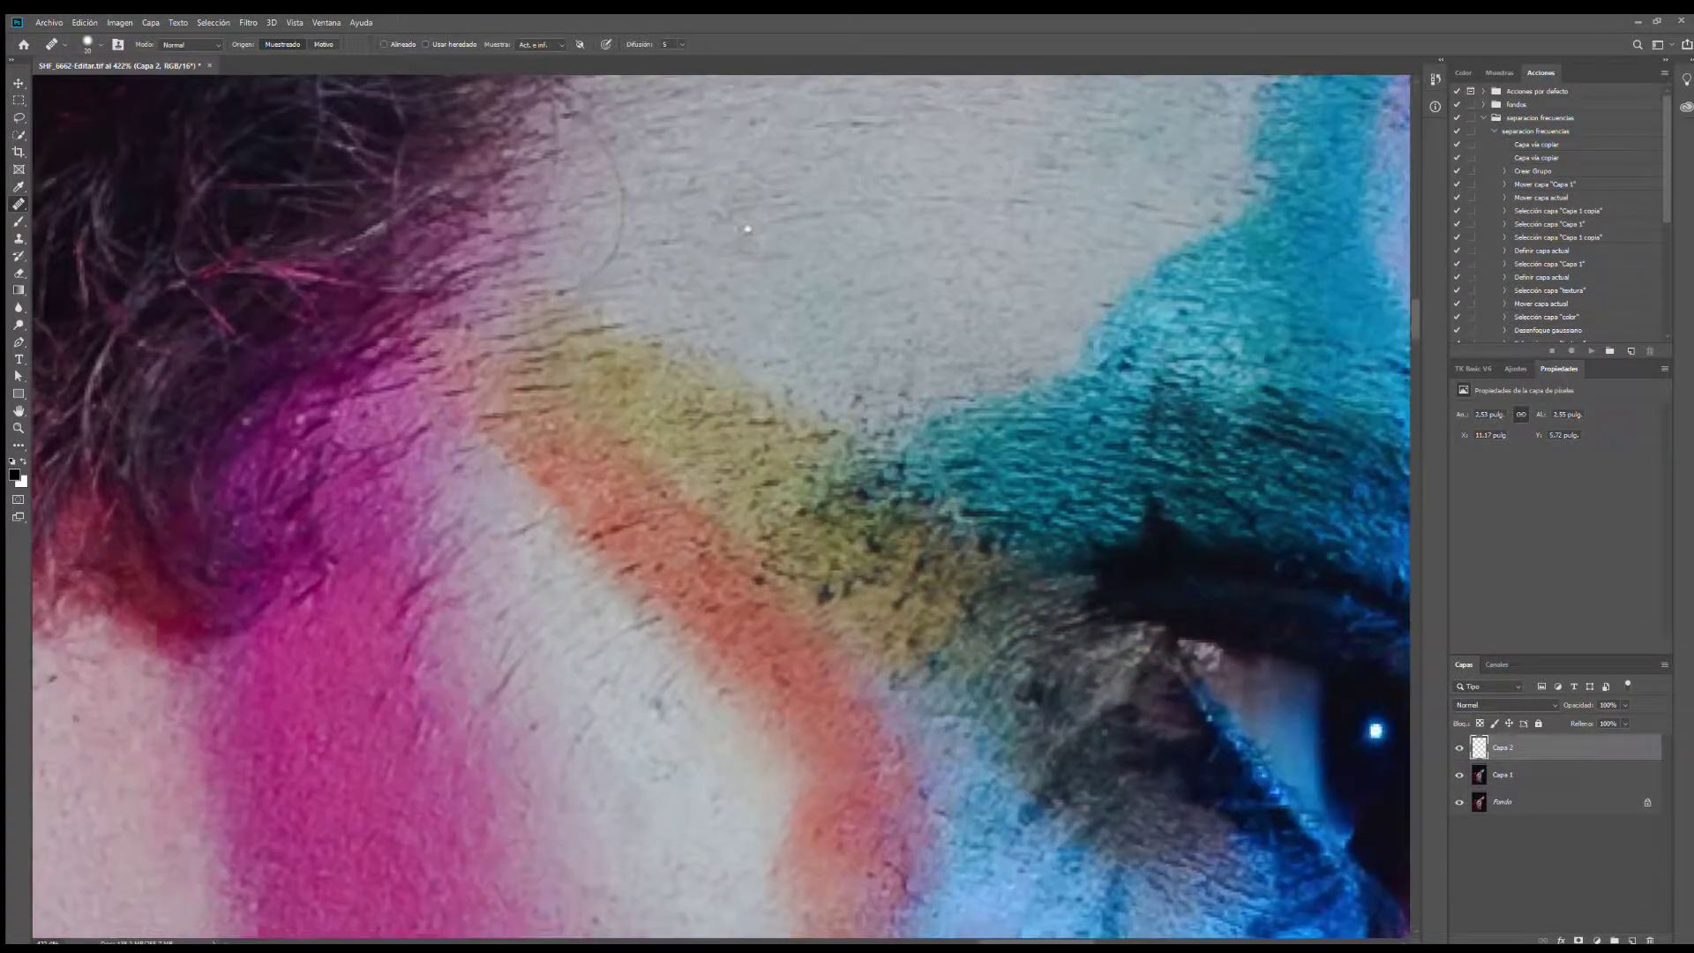
{"action": "left_click_drag", "start_coordinate": [396, 453], "coordinate": [779, 189]}
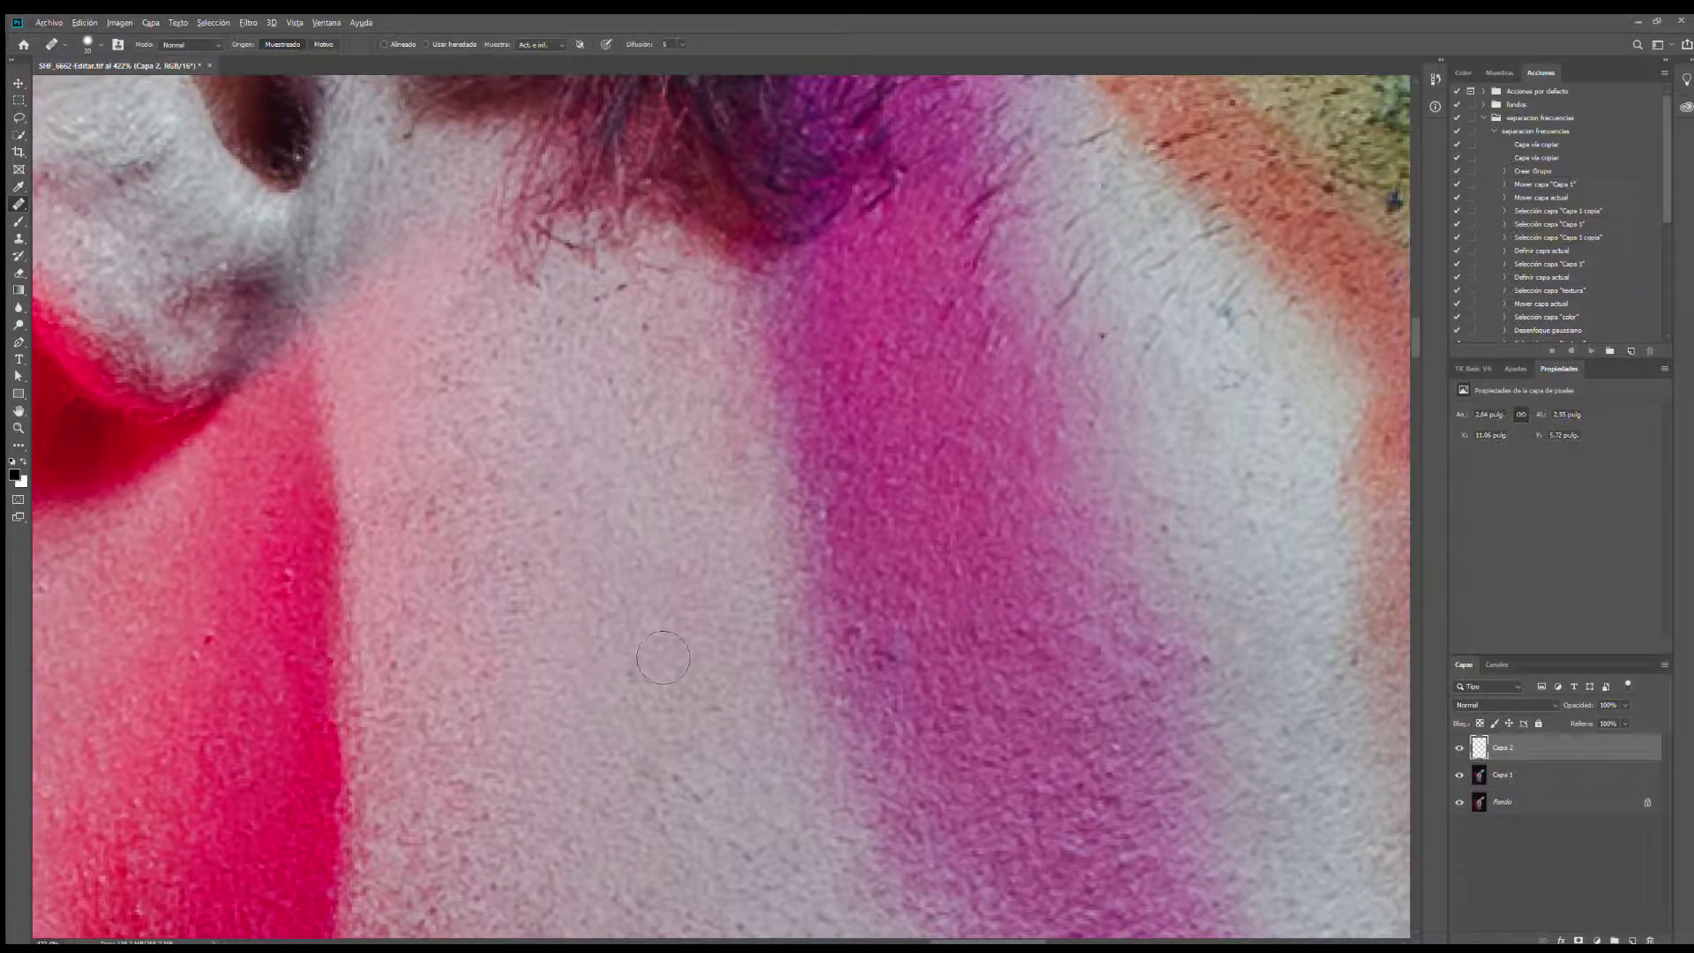
{"action": "left_click", "coordinate": [617, 627]}
{"action": "scroll", "coordinate": [639, 737], "scroll_direction": "down", "scroll_amount": 2}
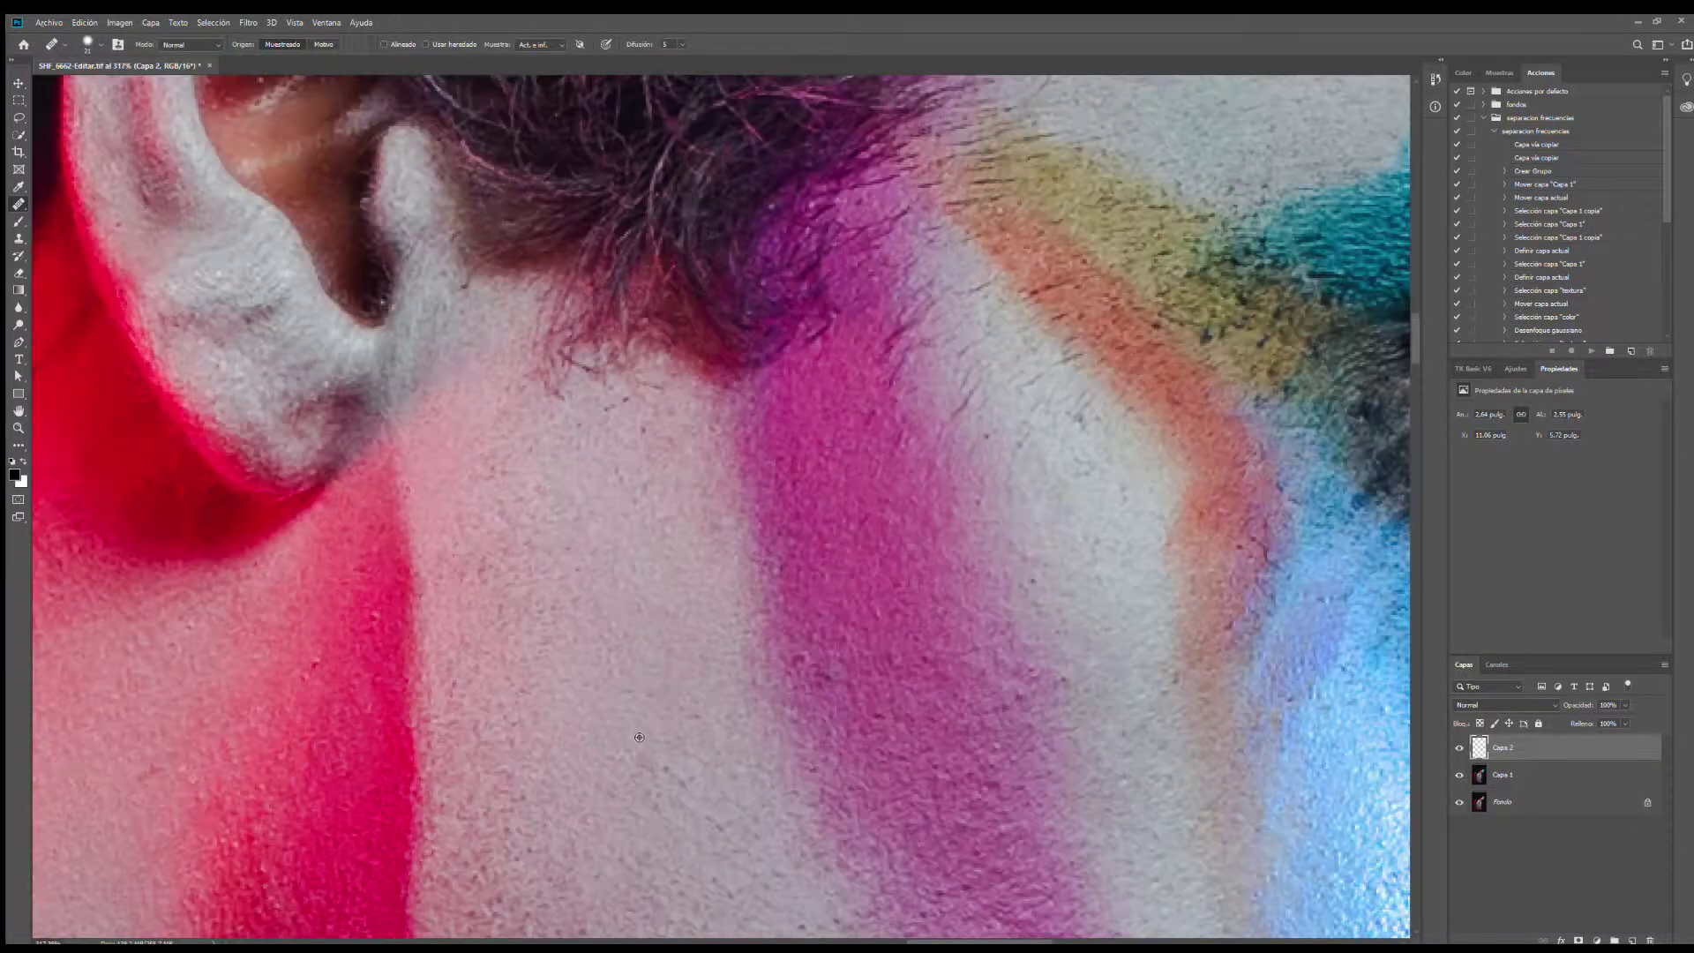
Step: Heal the dark marks on the pale skin between the nostril and the upper lip
{"action": "scroll", "coordinate": [797, 718], "scroll_direction": "down", "scroll_amount": 1}
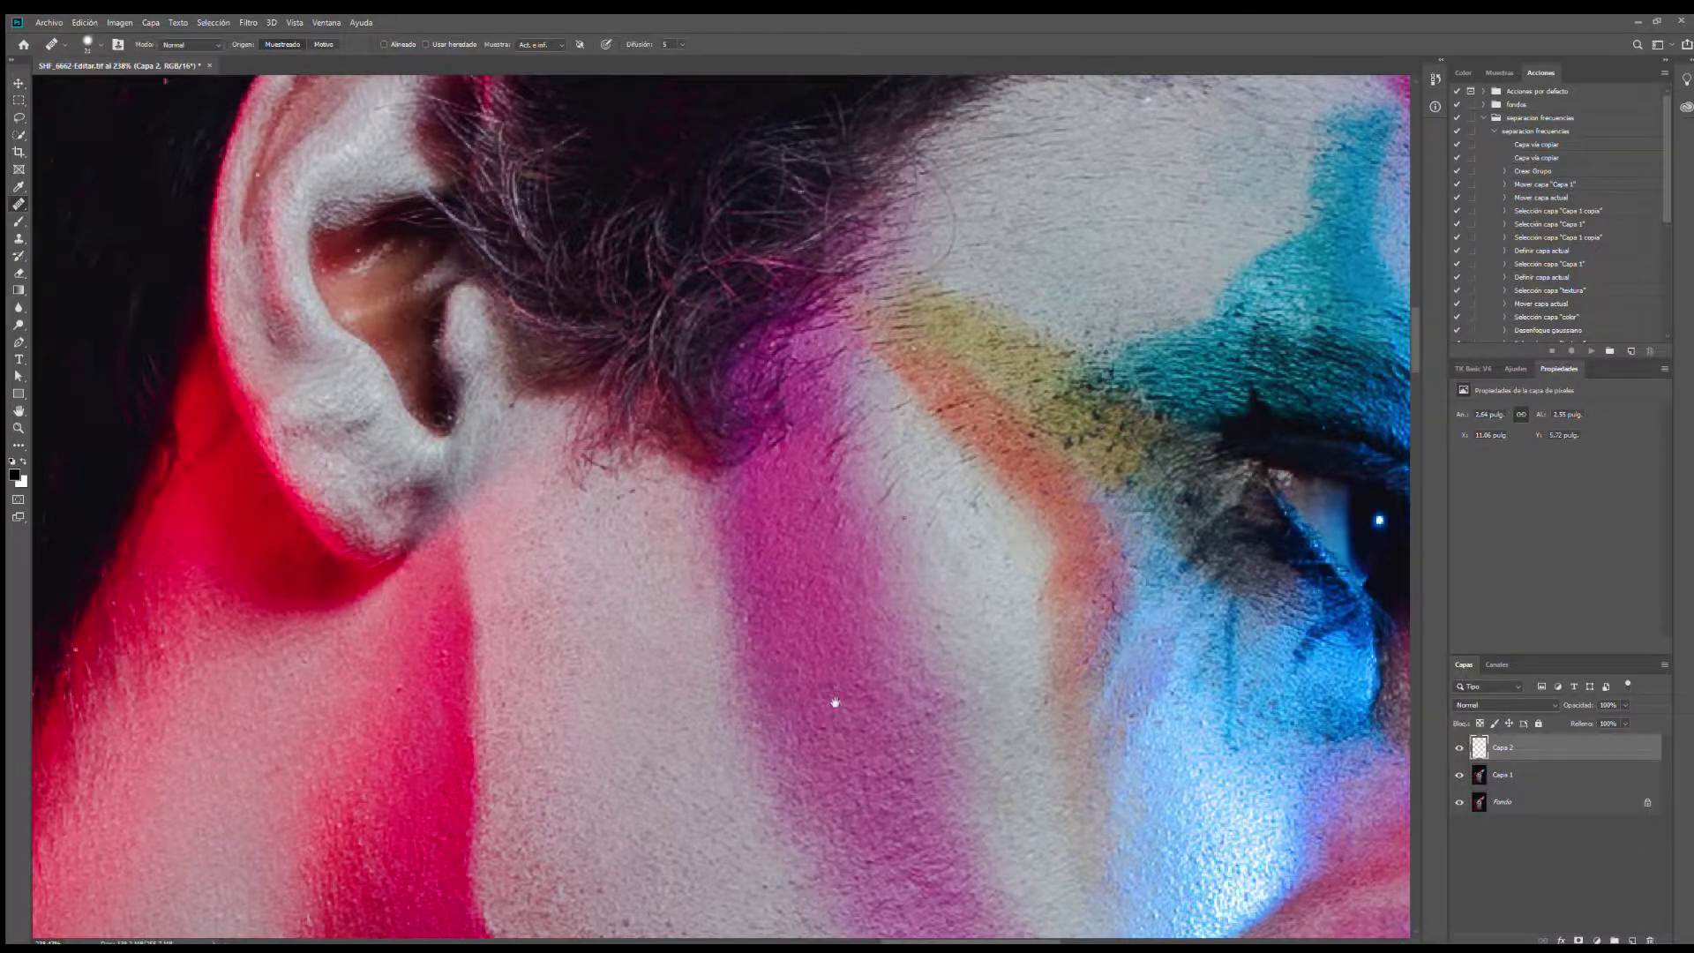
{"action": "left_click_drag", "start_coordinate": [835, 703], "coordinate": [700, 502]}
{"action": "left_click_drag", "start_coordinate": [909, 799], "coordinate": [748, 611]}
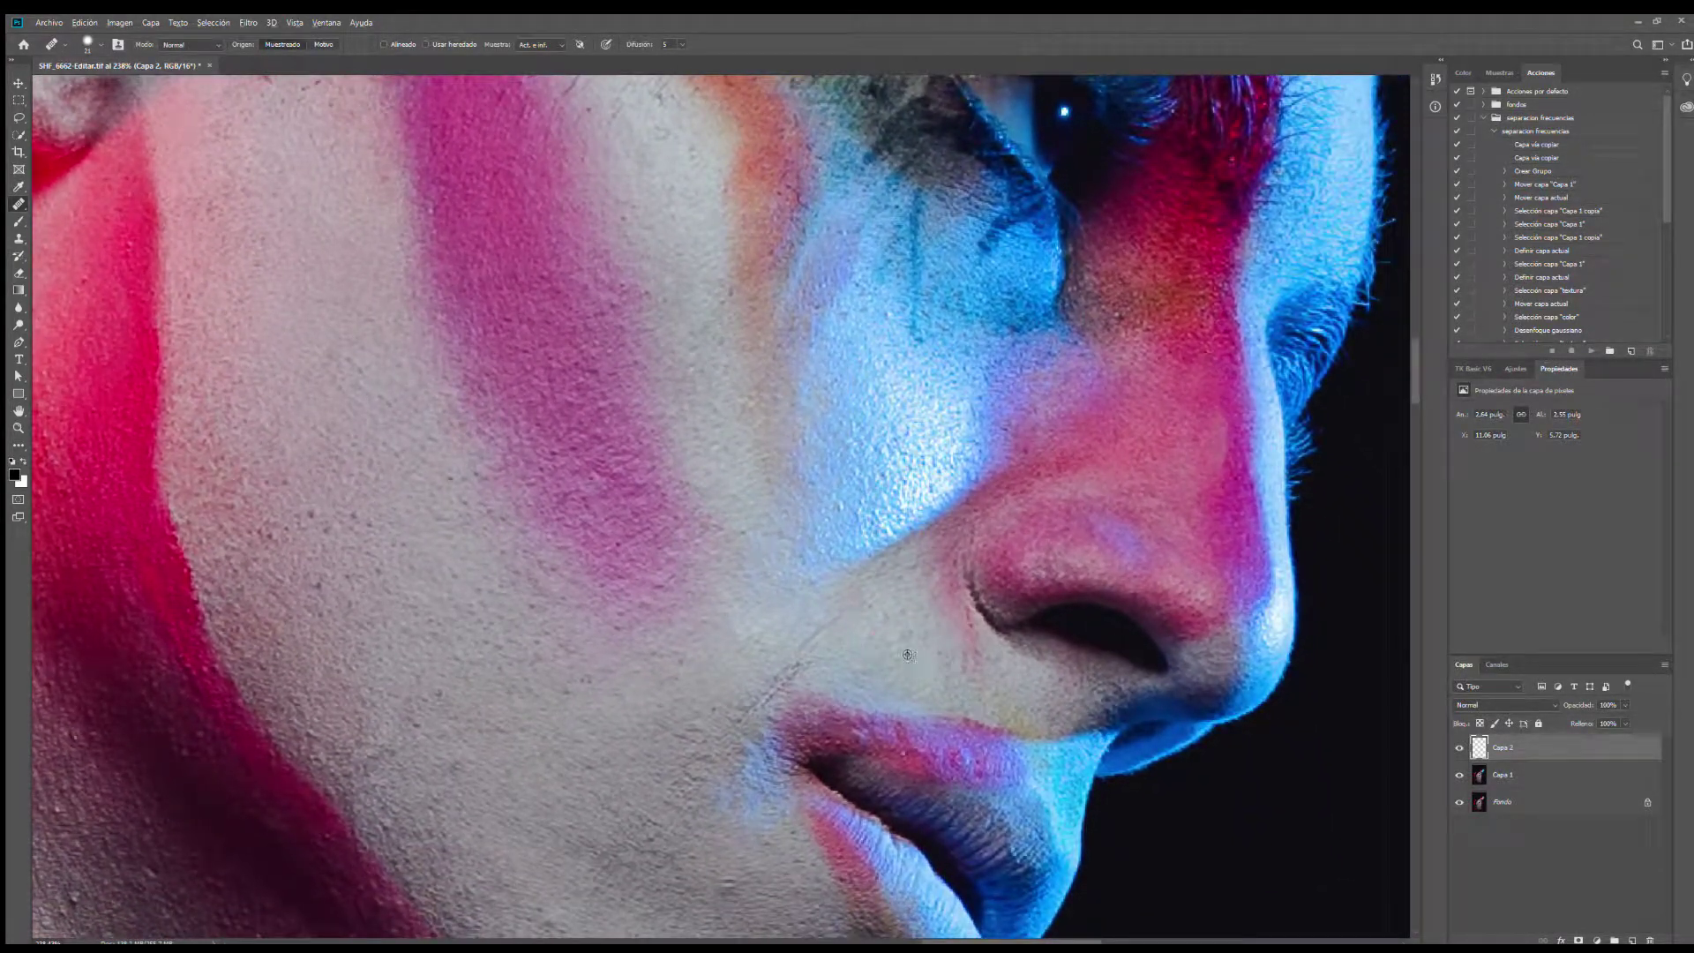
{"action": "scroll", "coordinate": [906, 650], "scroll_direction": "up", "scroll_amount": 2}
{"action": "left_click", "coordinate": [906, 650]}
{"action": "left_click_drag", "start_coordinate": [912, 650], "coordinate": [904, 651]}
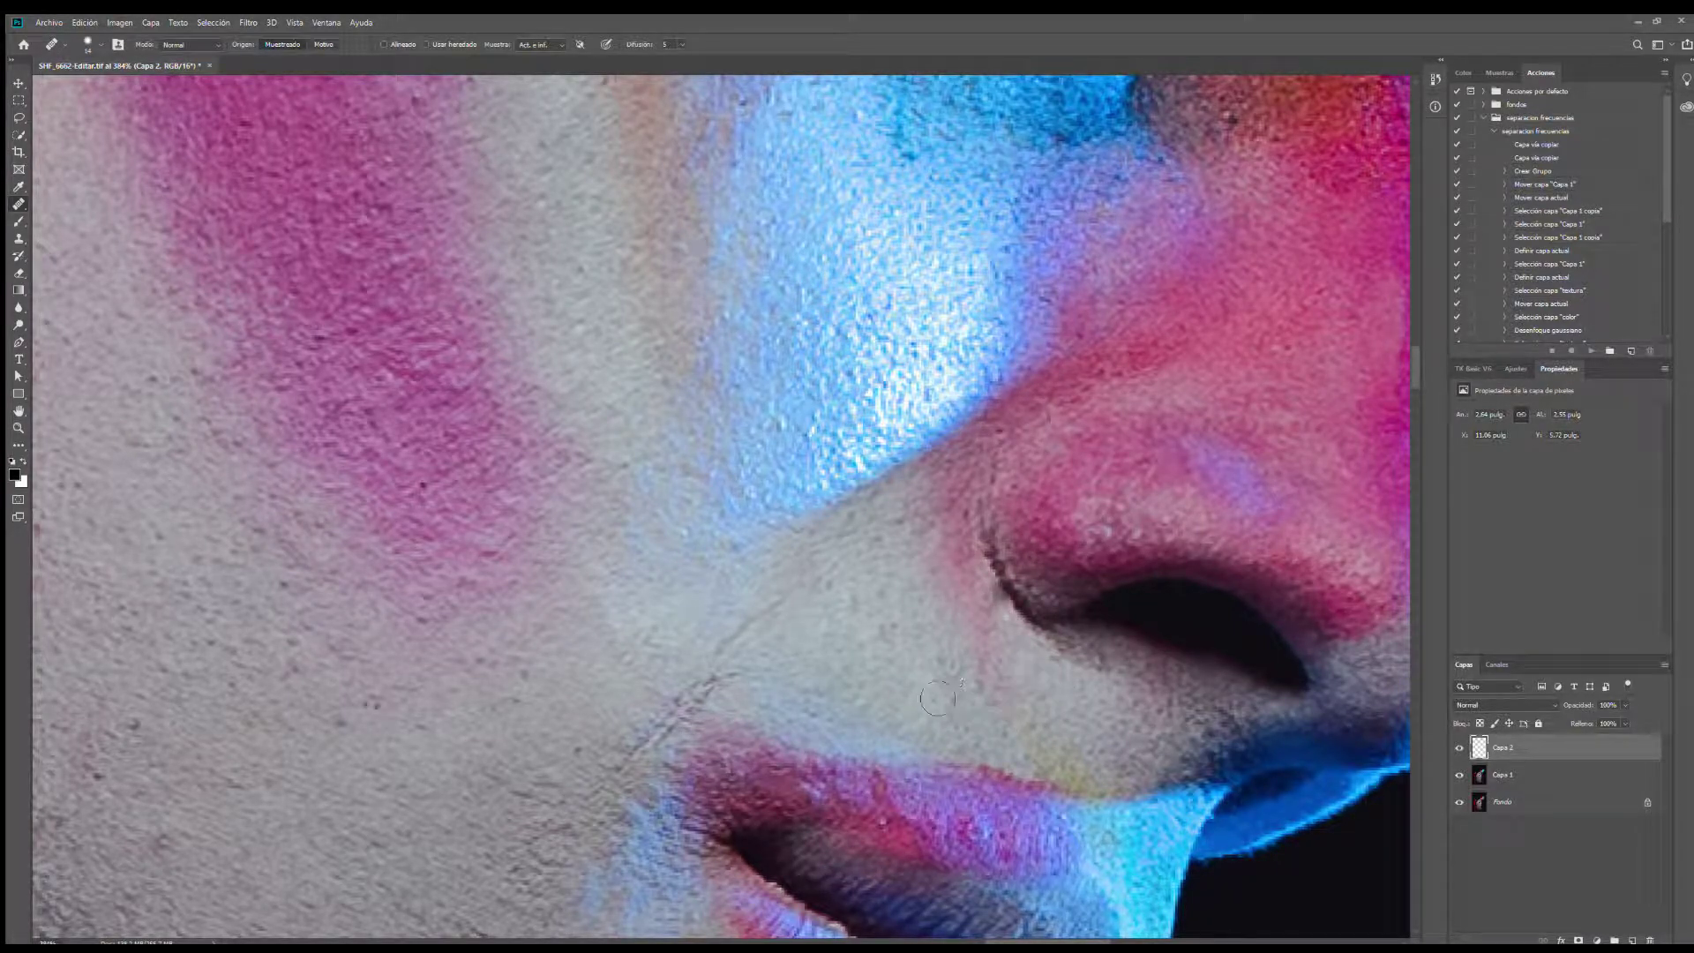
Step: Resample nearby skin and heal the marks just below the blue cheek highlight, beside the nose wing
{"action": "left_click", "coordinate": [828, 591], "text": "alt"}
{"action": "left_click", "coordinate": [839, 596]}
{"action": "left_click", "coordinate": [855, 568], "text": "alt"}
{"action": "left_click", "coordinate": [887, 556]}
{"action": "left_click", "coordinate": [852, 585], "text": "alt"}
{"action": "left_click", "coordinate": [818, 582]}
{"action": "left_click", "coordinate": [716, 582], "text": "alt"}
{"action": "left_click", "coordinate": [751, 565]}
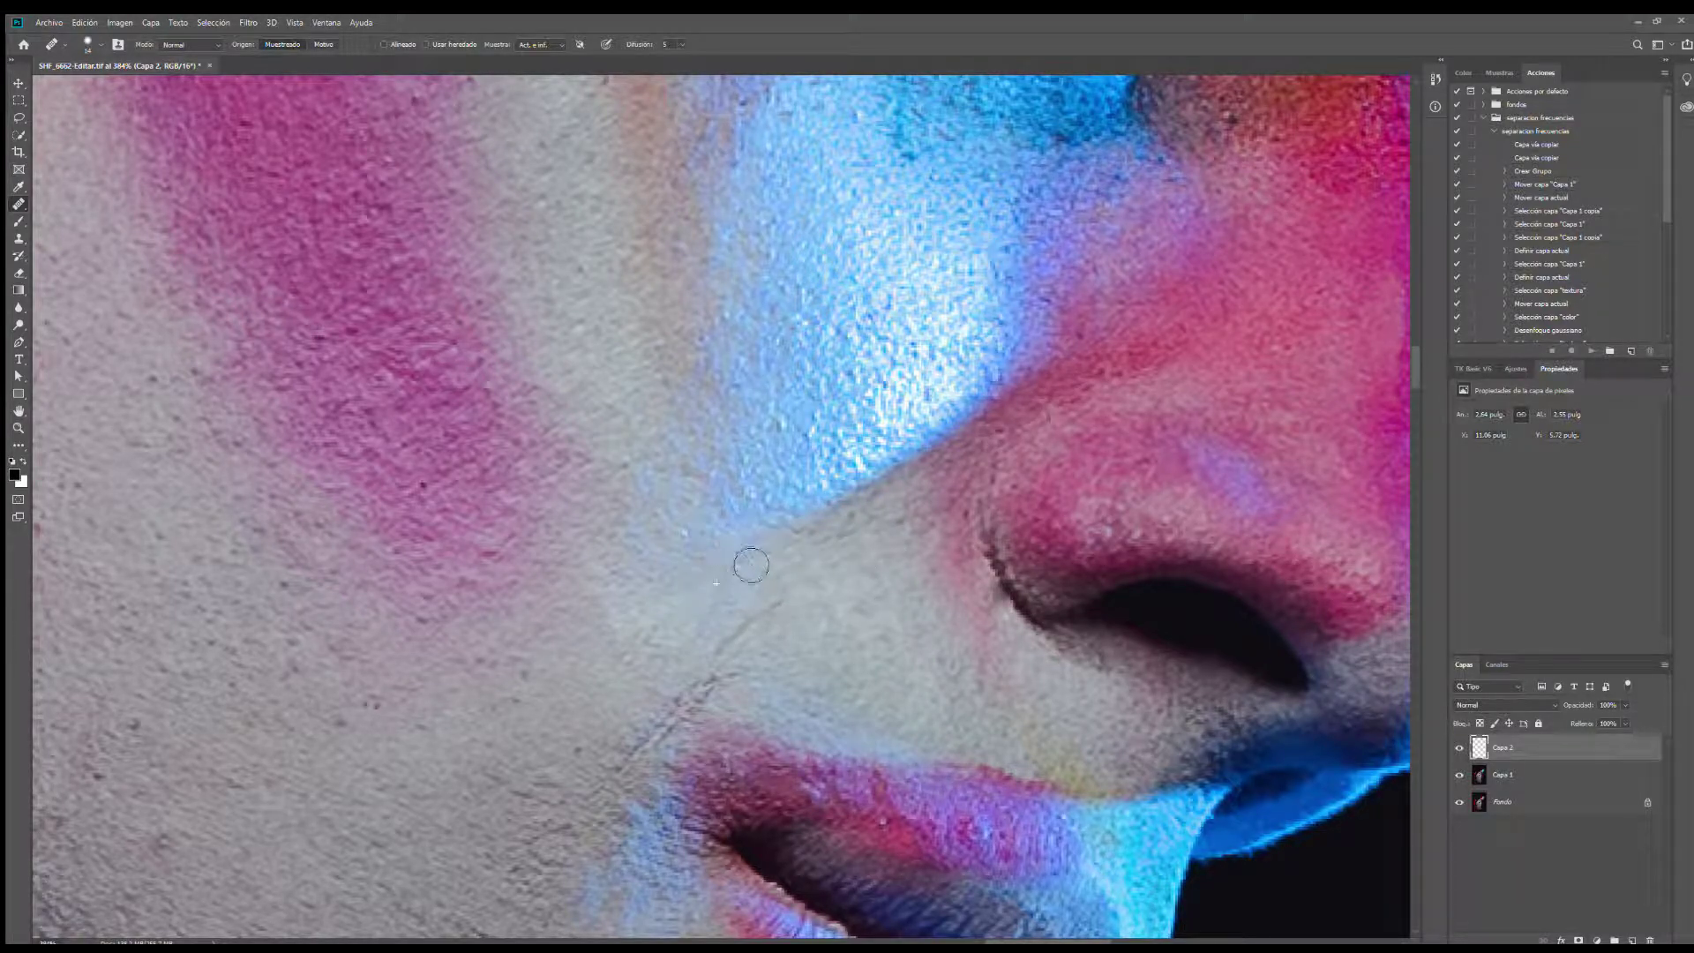
Step: Try a healing stroke on the mark below the corner of the mouth, and undo it
{"action": "scroll", "coordinate": [614, 716], "scroll_direction": "down", "scroll_amount": 2}
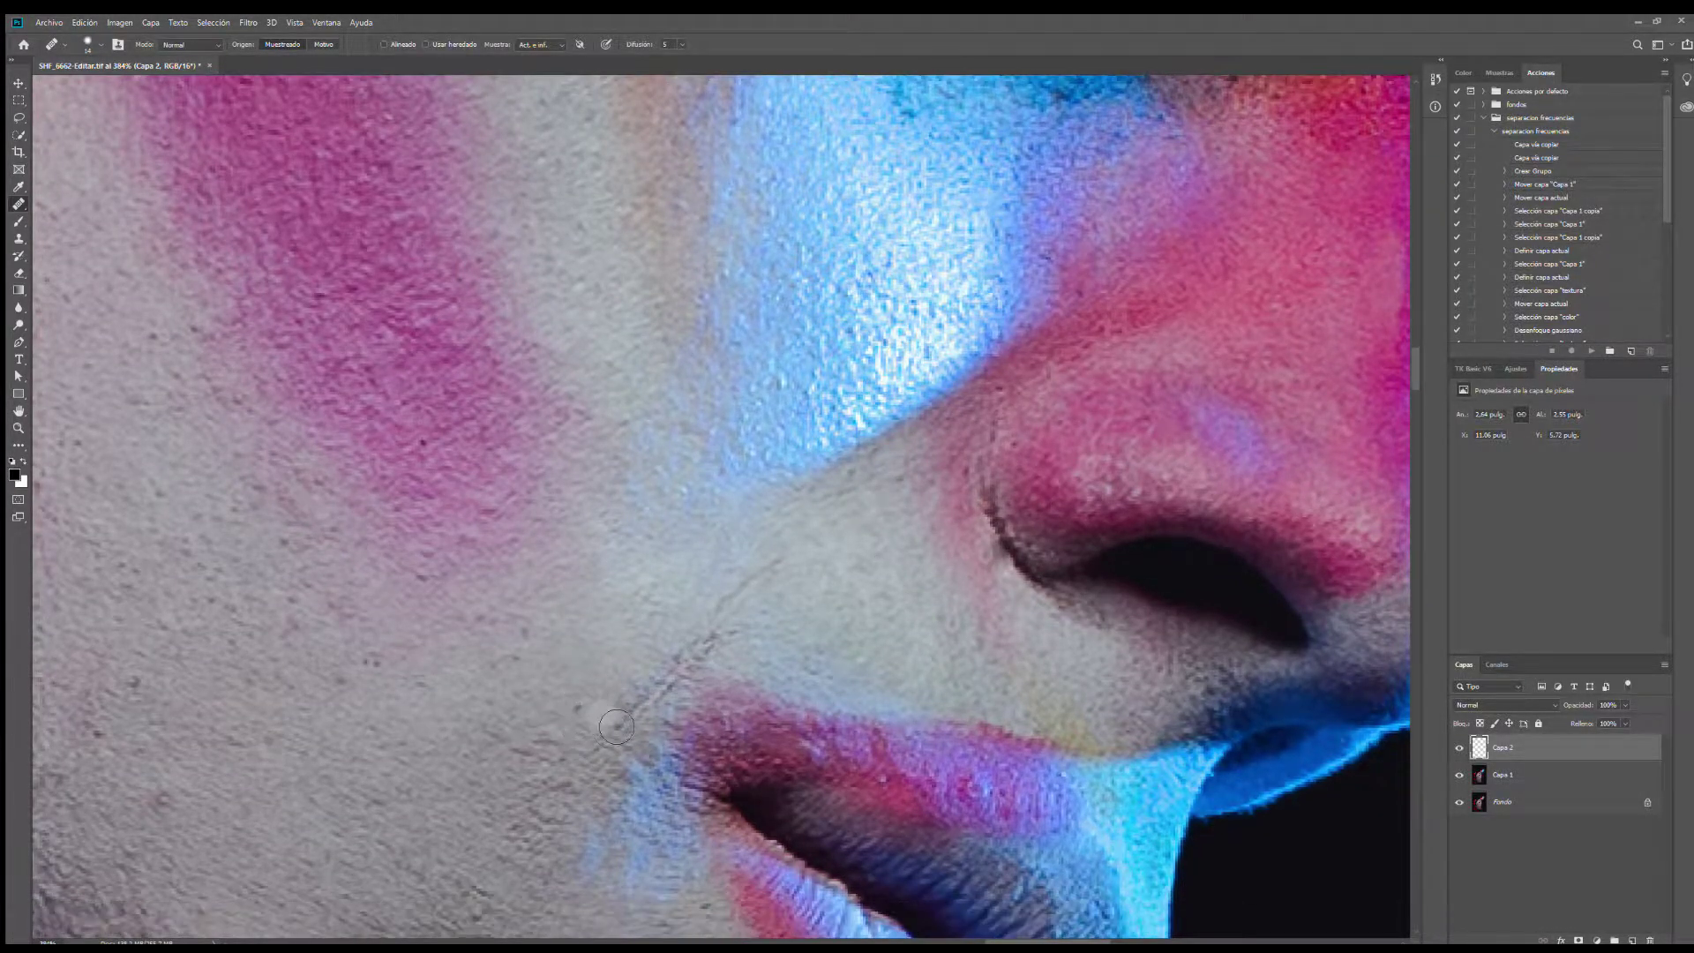
{"action": "scroll", "coordinate": [616, 725], "scroll_direction": "down", "scroll_amount": 3}
{"action": "scroll", "coordinate": [625, 646], "scroll_direction": "down", "scroll_amount": 3}
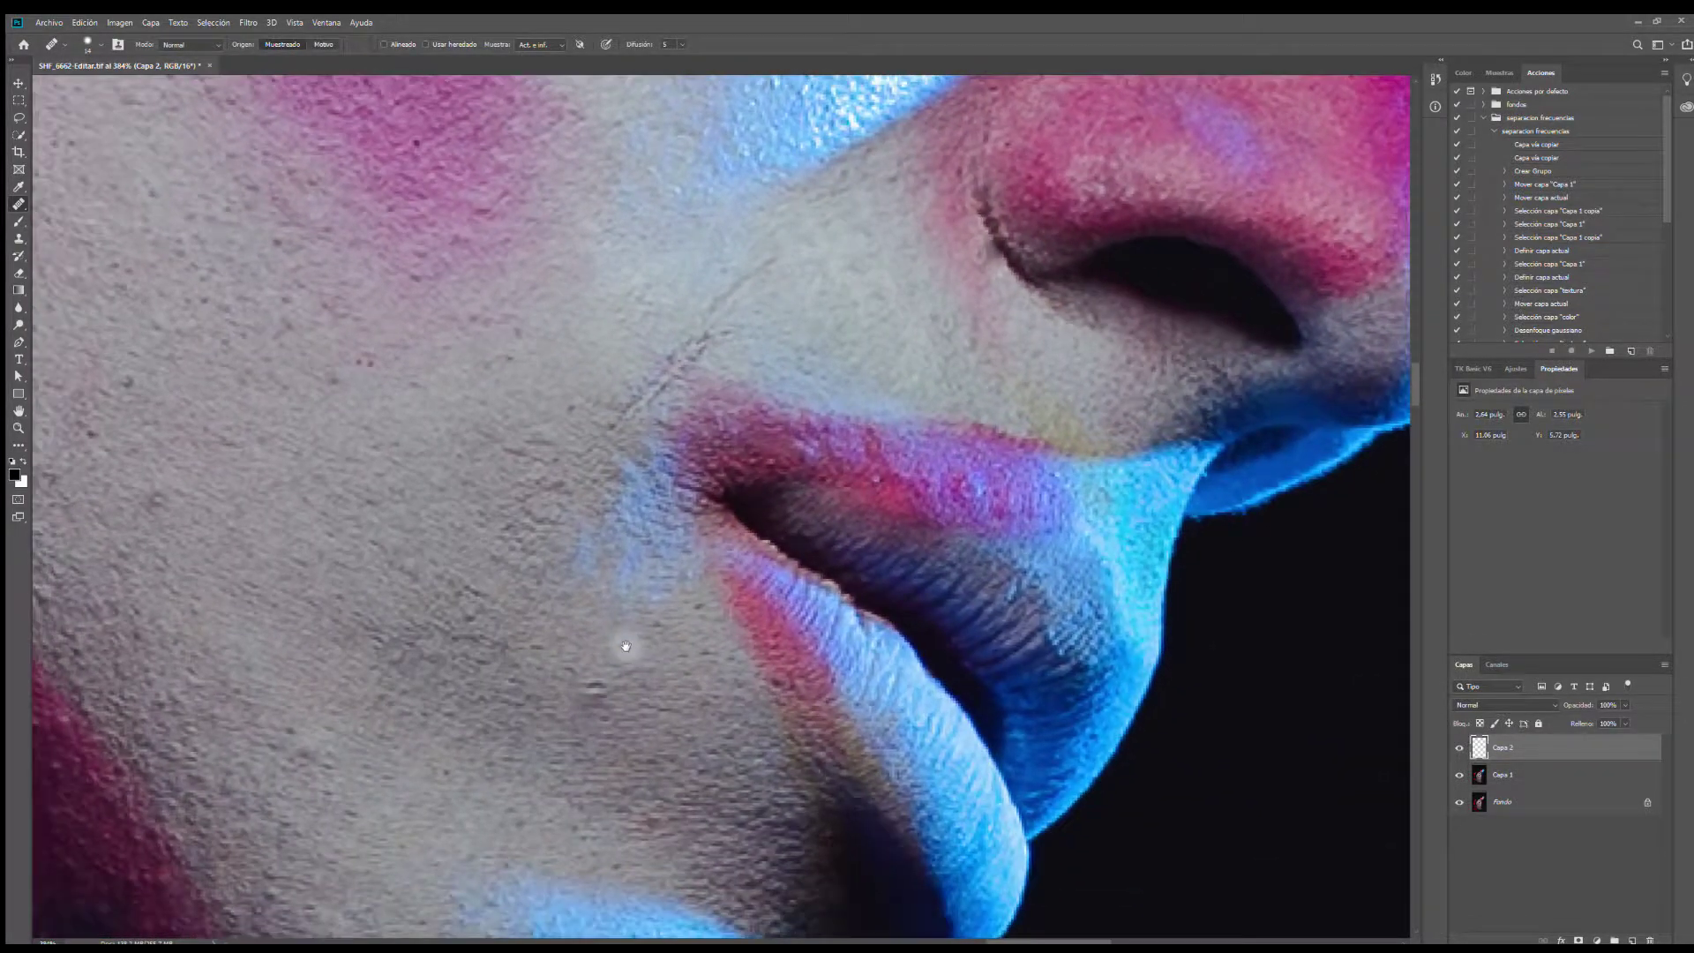
{"action": "left_click", "coordinate": [614, 726]}
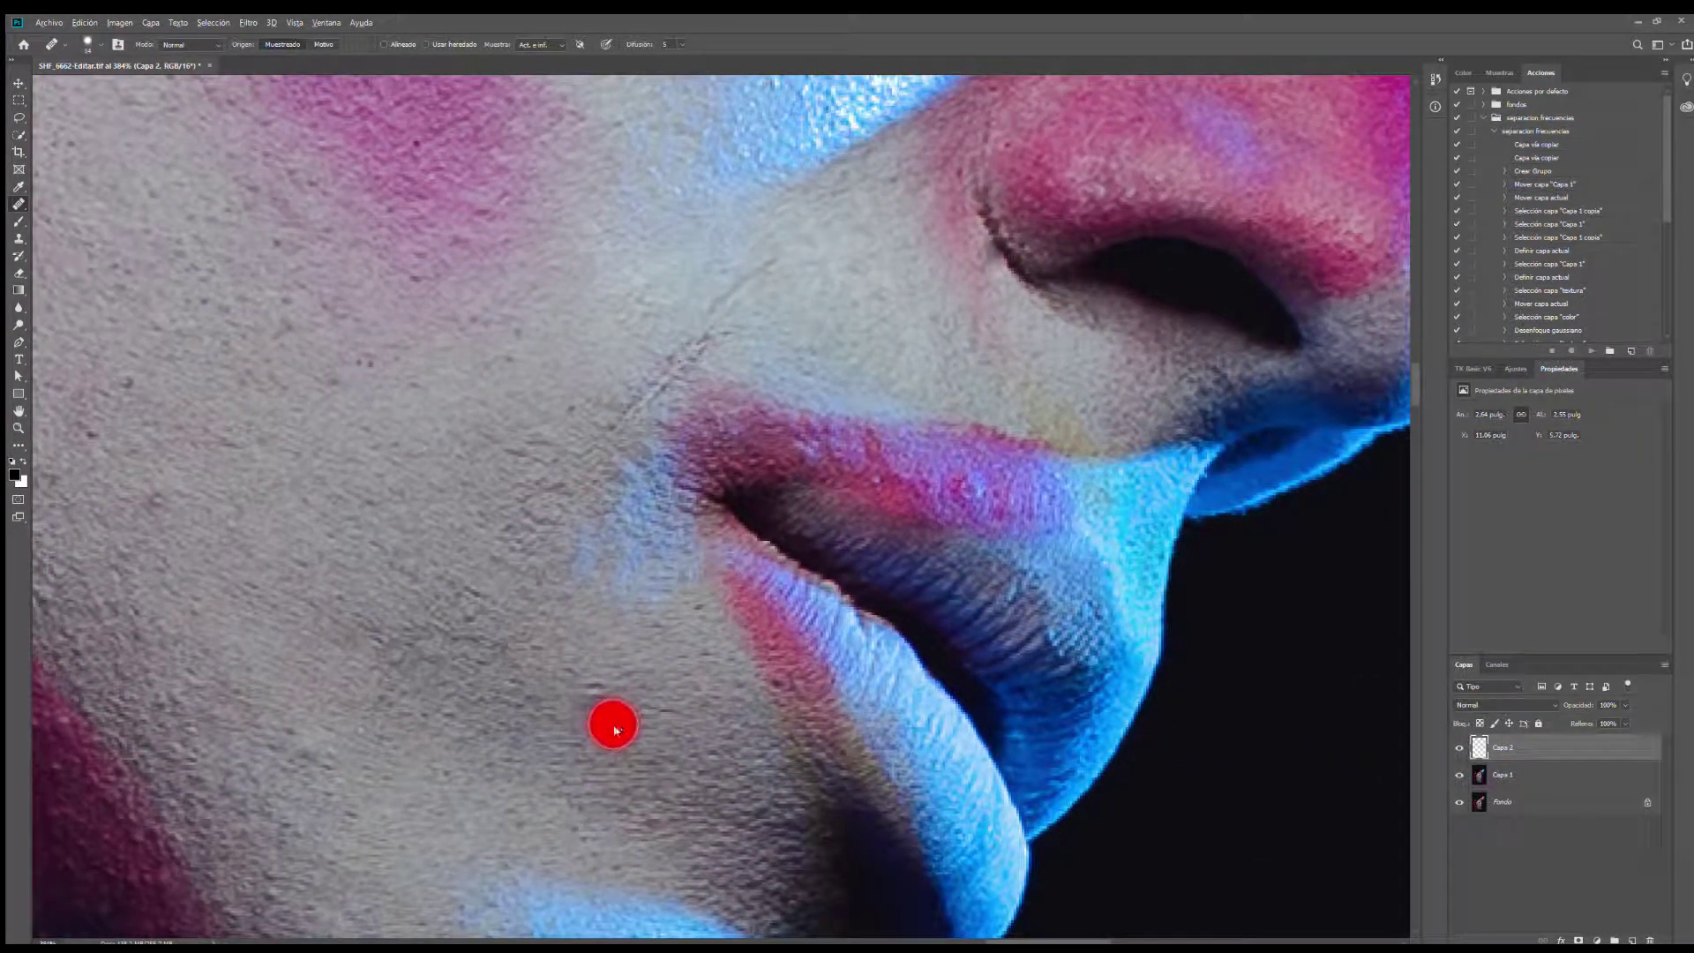
{"action": "left_click", "coordinate": [616, 743], "text": "alt"}
{"action": "left_click_drag", "start_coordinate": [593, 695], "coordinate": [620, 706]}
{"action": "key", "text": "ctrl+z"}
Step: Heal the scattered spots on the lower cheek beneath the magenta stripe using freshly sampled skin
{"action": "left_click", "coordinate": [240, 462], "text": "alt"}
{"action": "left_click", "coordinate": [126, 383]}
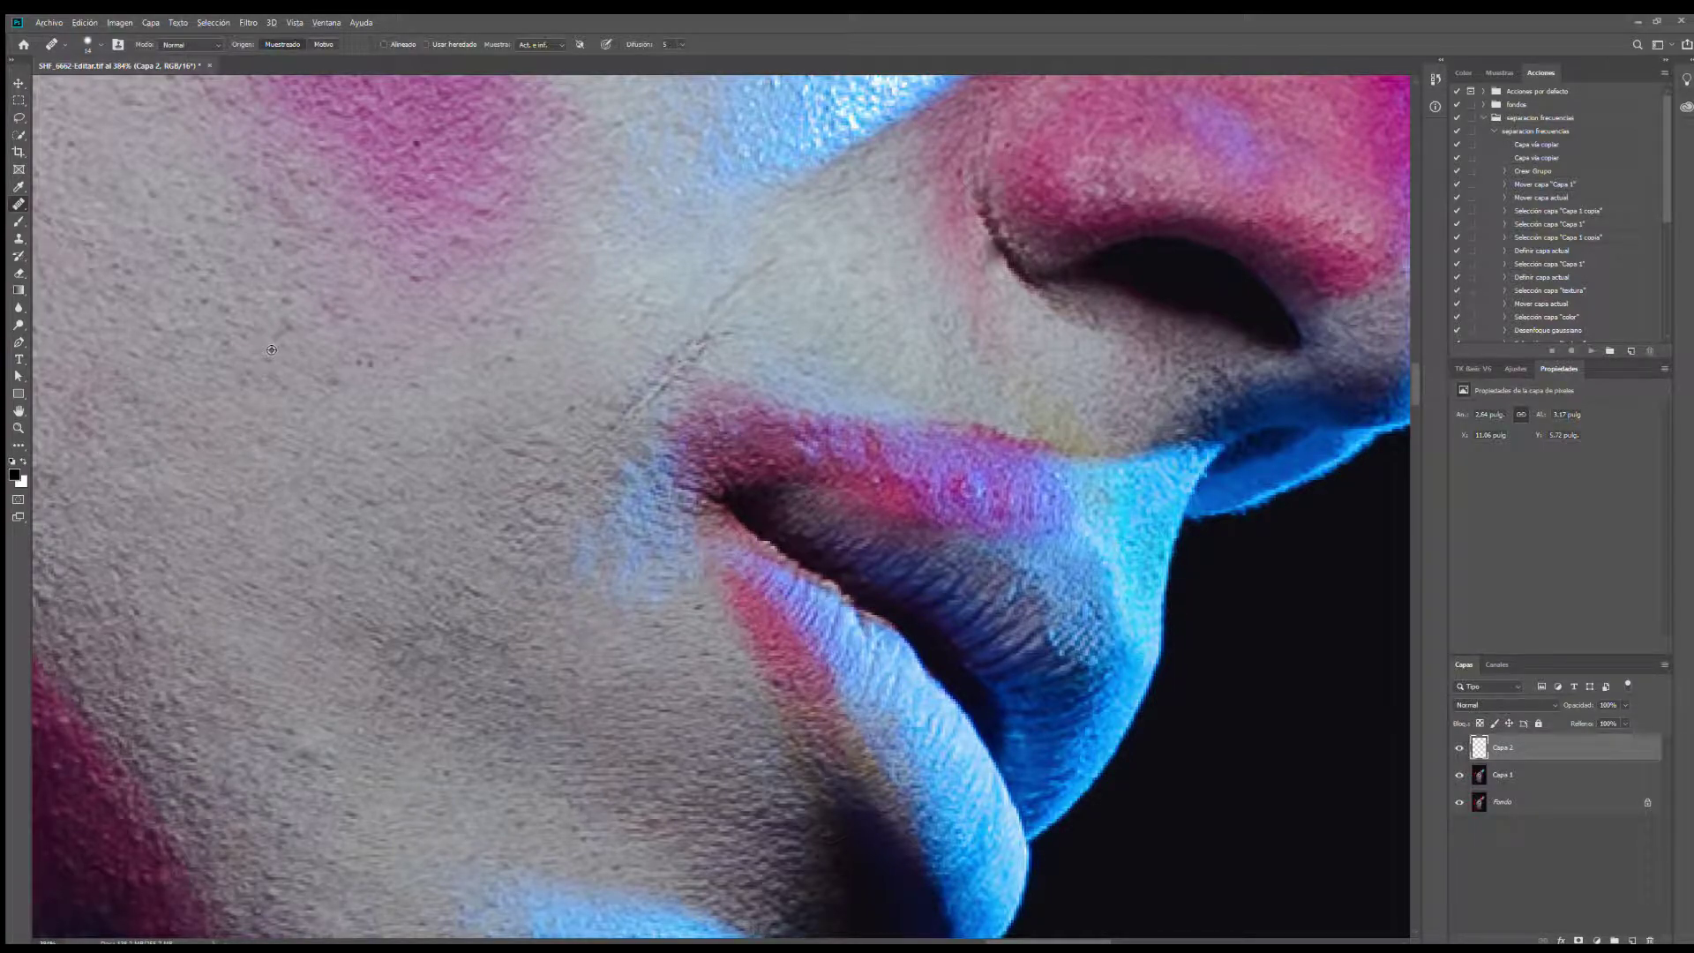
{"action": "left_click", "coordinate": [369, 367]}
{"action": "left_click", "coordinate": [492, 330]}
{"action": "left_click", "coordinate": [657, 317]}
Step: Heal the marks around the light-blue patch at the corner of the mouth
{"action": "left_click", "coordinate": [590, 514]}
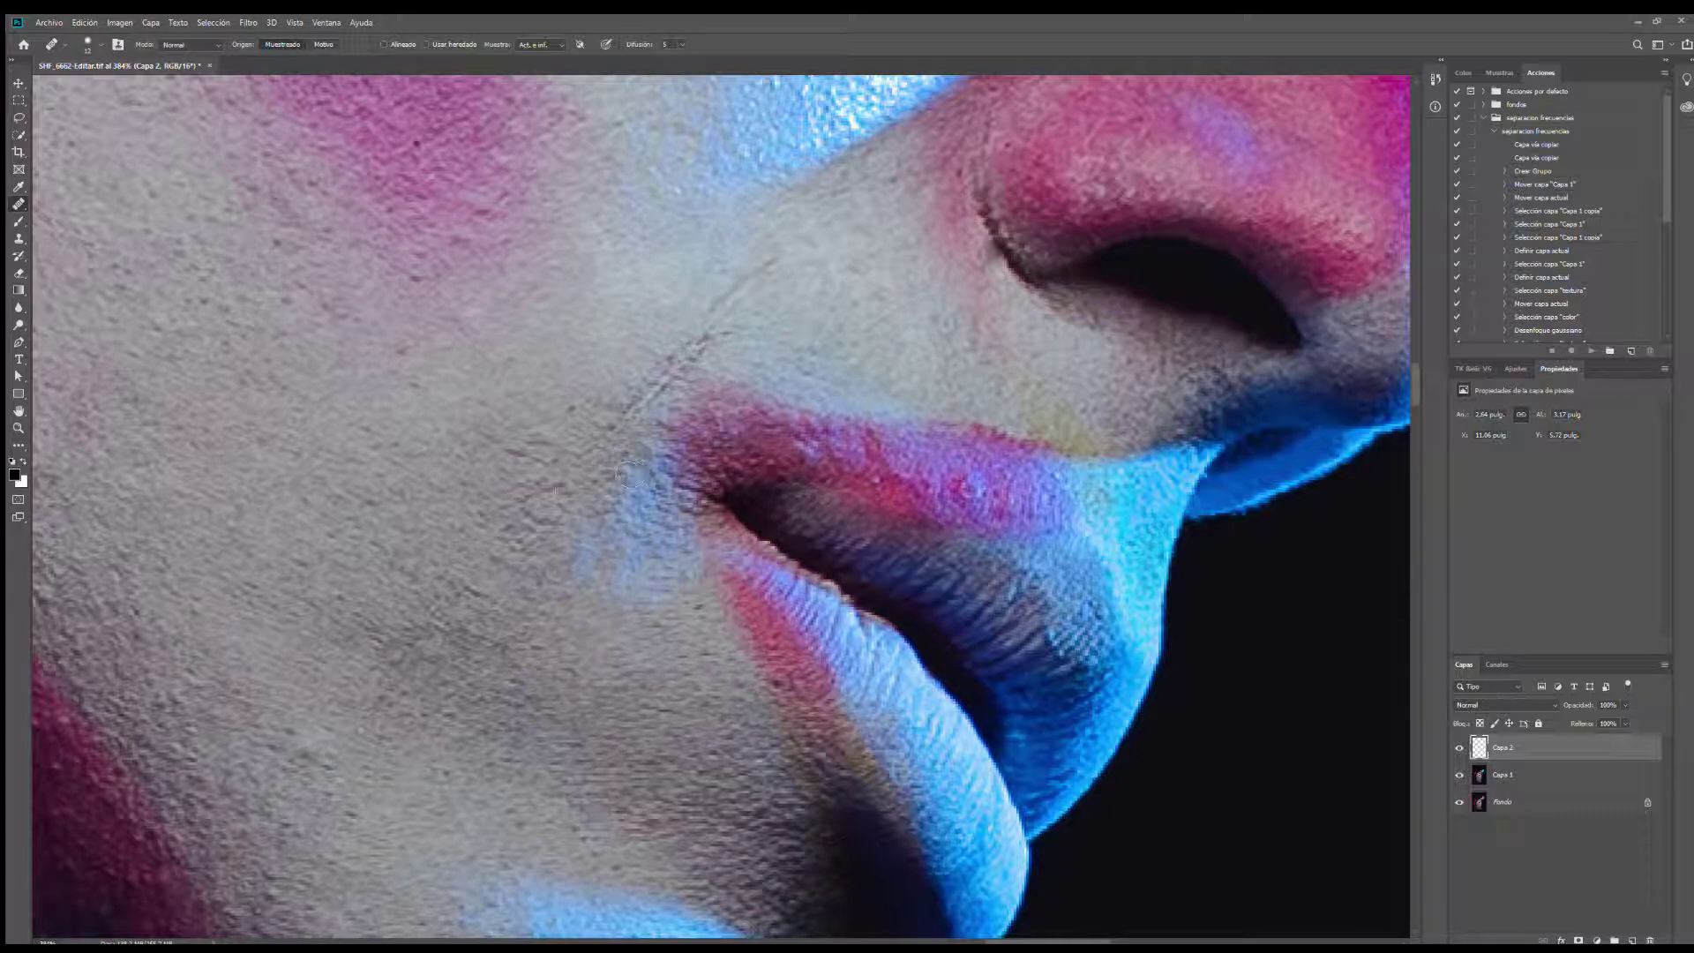
{"action": "left_click_drag", "start_coordinate": [623, 460], "coordinate": [626, 467]}
{"action": "left_click", "coordinate": [638, 617]}
{"action": "left_click_drag", "start_coordinate": [594, 562], "coordinate": [650, 639]}
Step: Set the Clone Stamp to 77% opacity and 75% flow, and clone skin over the crease's lower end by the mouth corner
{"action": "scroll", "coordinate": [622, 625], "scroll_direction": "up", "scroll_amount": 6}
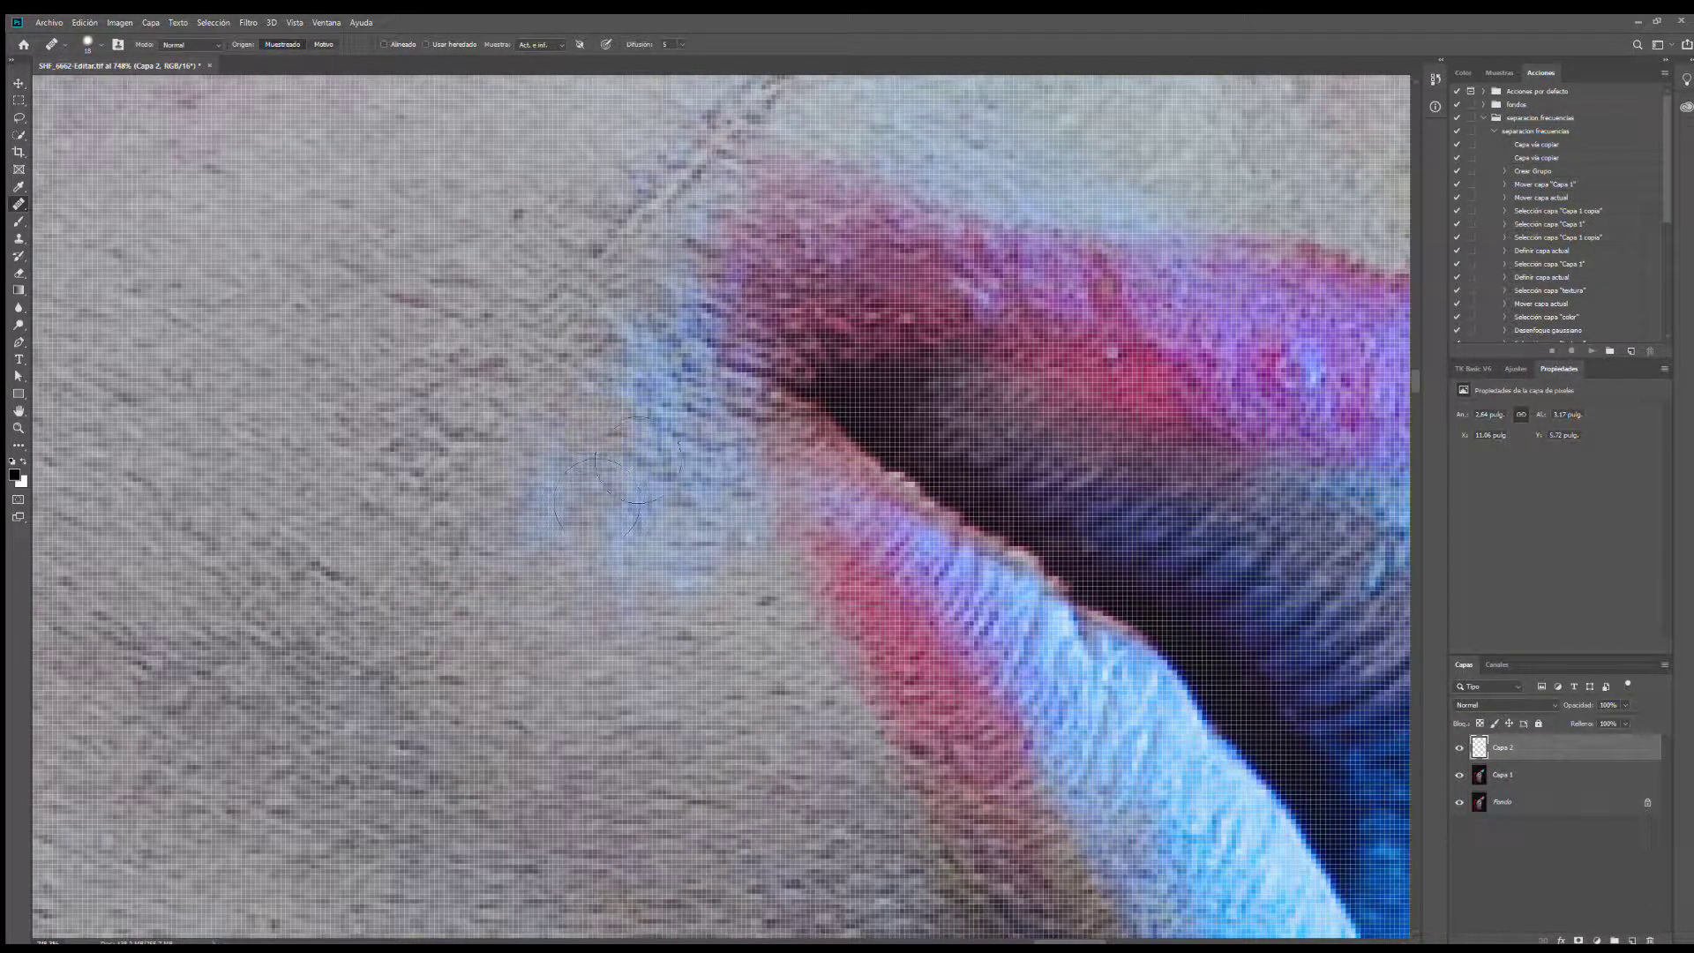
{"action": "left_click", "coordinate": [19, 238]}
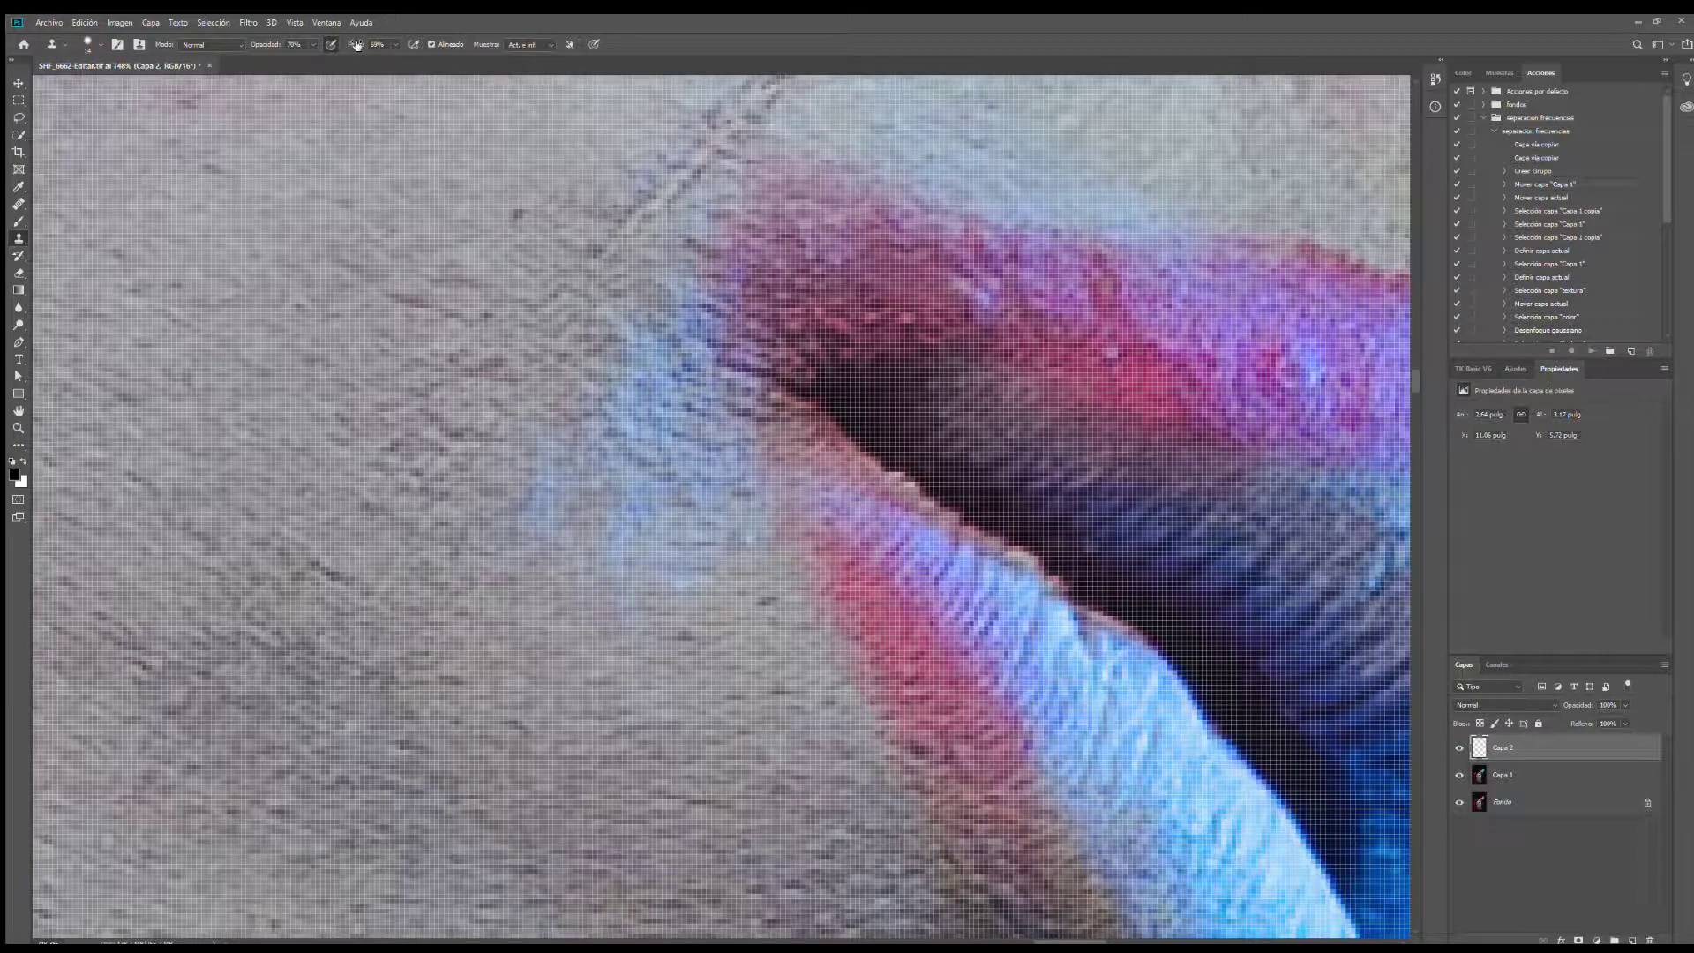
{"action": "left_click_drag", "start_coordinate": [356, 44], "coordinate": [277, 44]}
{"action": "scroll", "coordinate": [685, 445], "scroll_direction": "down", "scroll_amount": 2}
{"action": "scroll", "coordinate": [617, 380], "scroll_direction": "up", "scroll_amount": 2}
{"action": "mouse_move", "coordinate": [615, 318]}
{"action": "left_mouse_down"}
{"action": "mouse_move", "coordinate": [595, 342]}
{"action": "mouse_move", "coordinate": [673, 364]}
{"action": "mouse_move", "coordinate": [679, 326]}
{"action": "mouse_move", "coordinate": [705, 313]}
{"action": "left_mouse_up"}
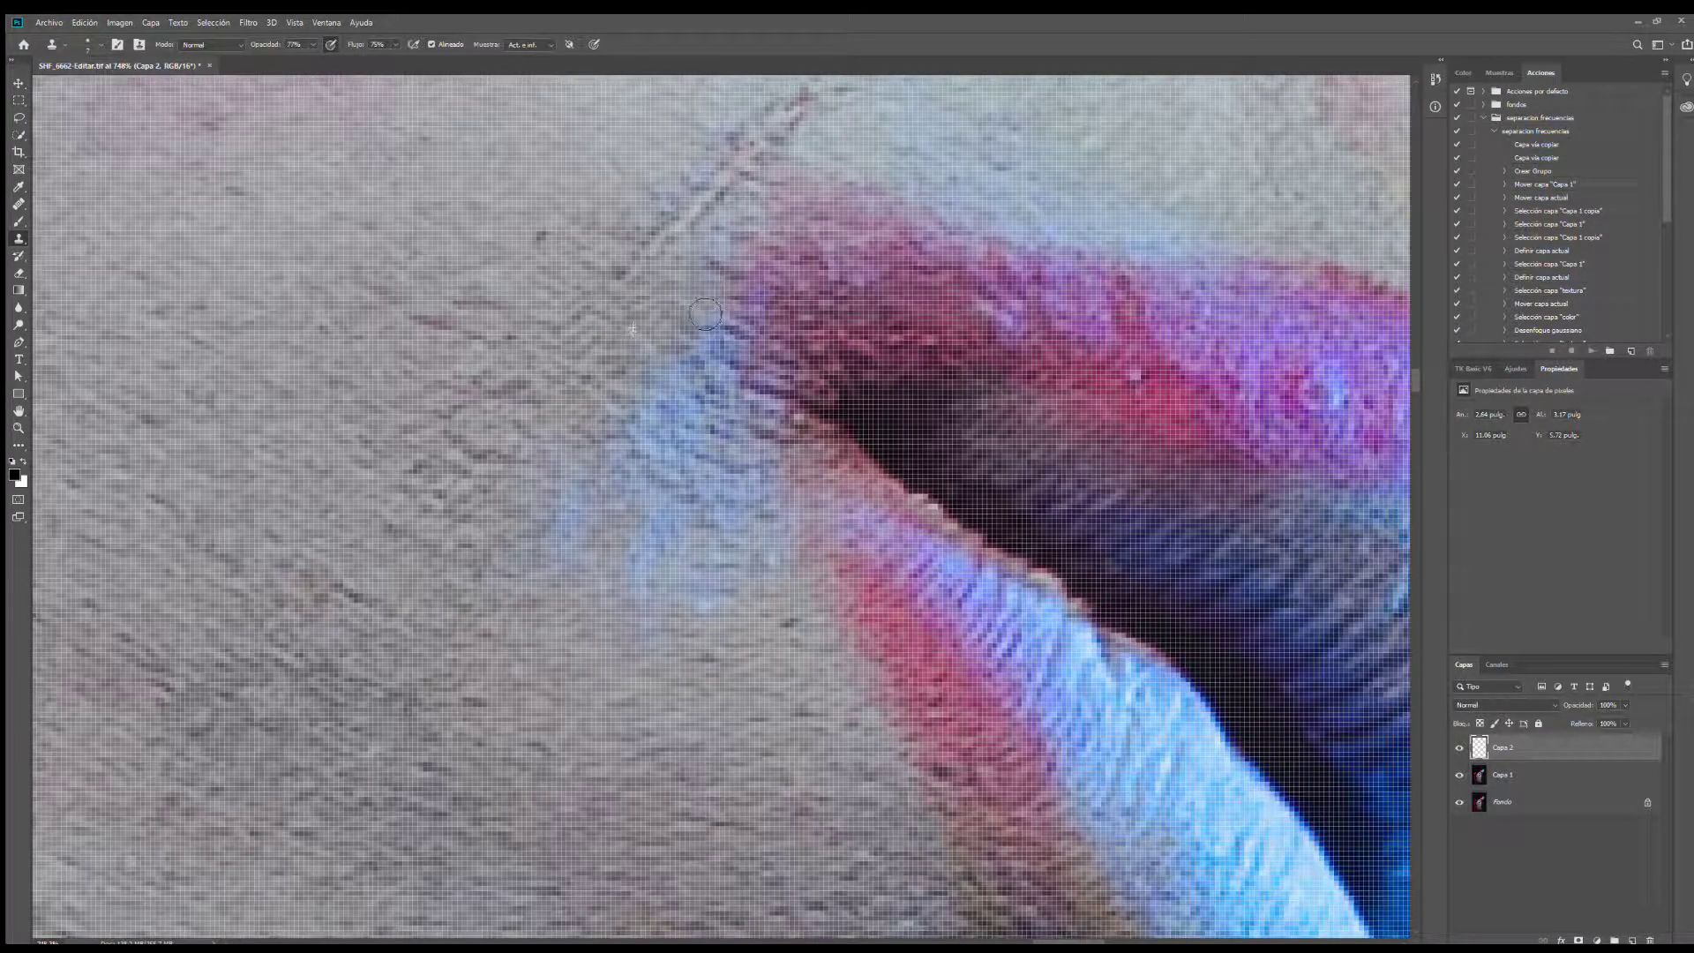
Step: Clone sampled skin along the lower edge of the blue patch by the mouth and over the area below it
{"action": "scroll", "coordinate": [578, 604], "scroll_direction": "down", "scroll_amount": 3}
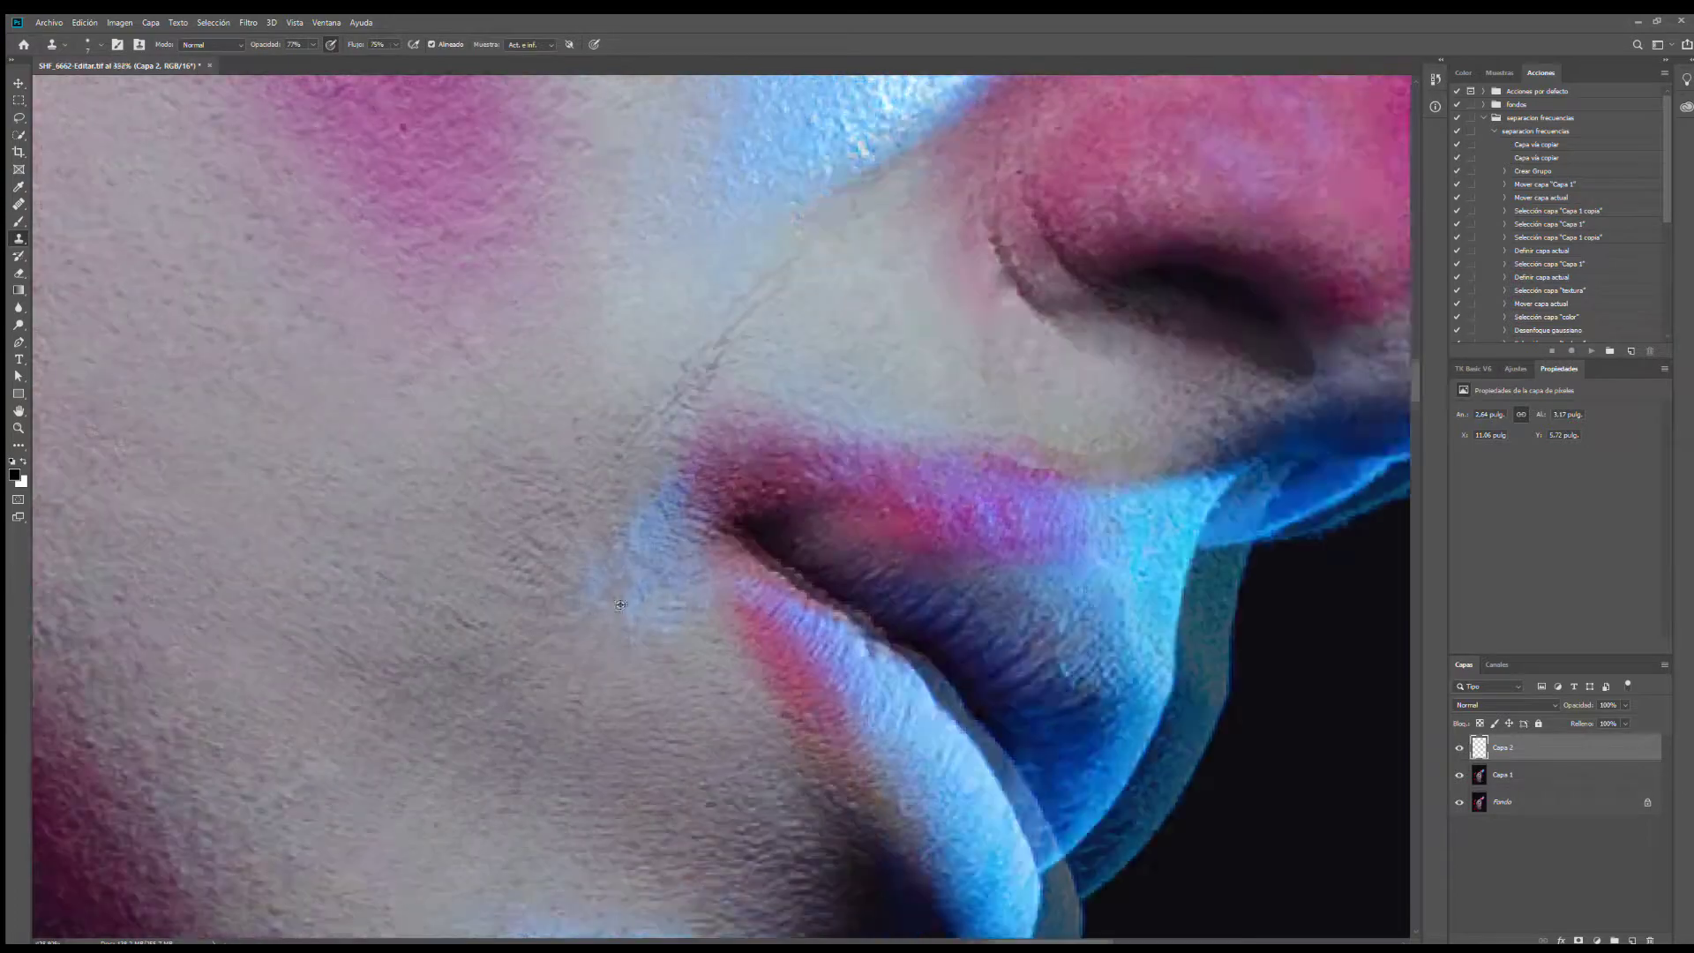
{"action": "left_click", "coordinate": [650, 674], "text": "alt"}
{"action": "mouse_move", "coordinate": [672, 643]}
{"action": "left_mouse_down"}
{"action": "mouse_move", "coordinate": [539, 658]}
{"action": "mouse_move", "coordinate": [582, 624]}
{"action": "left_mouse_up"}
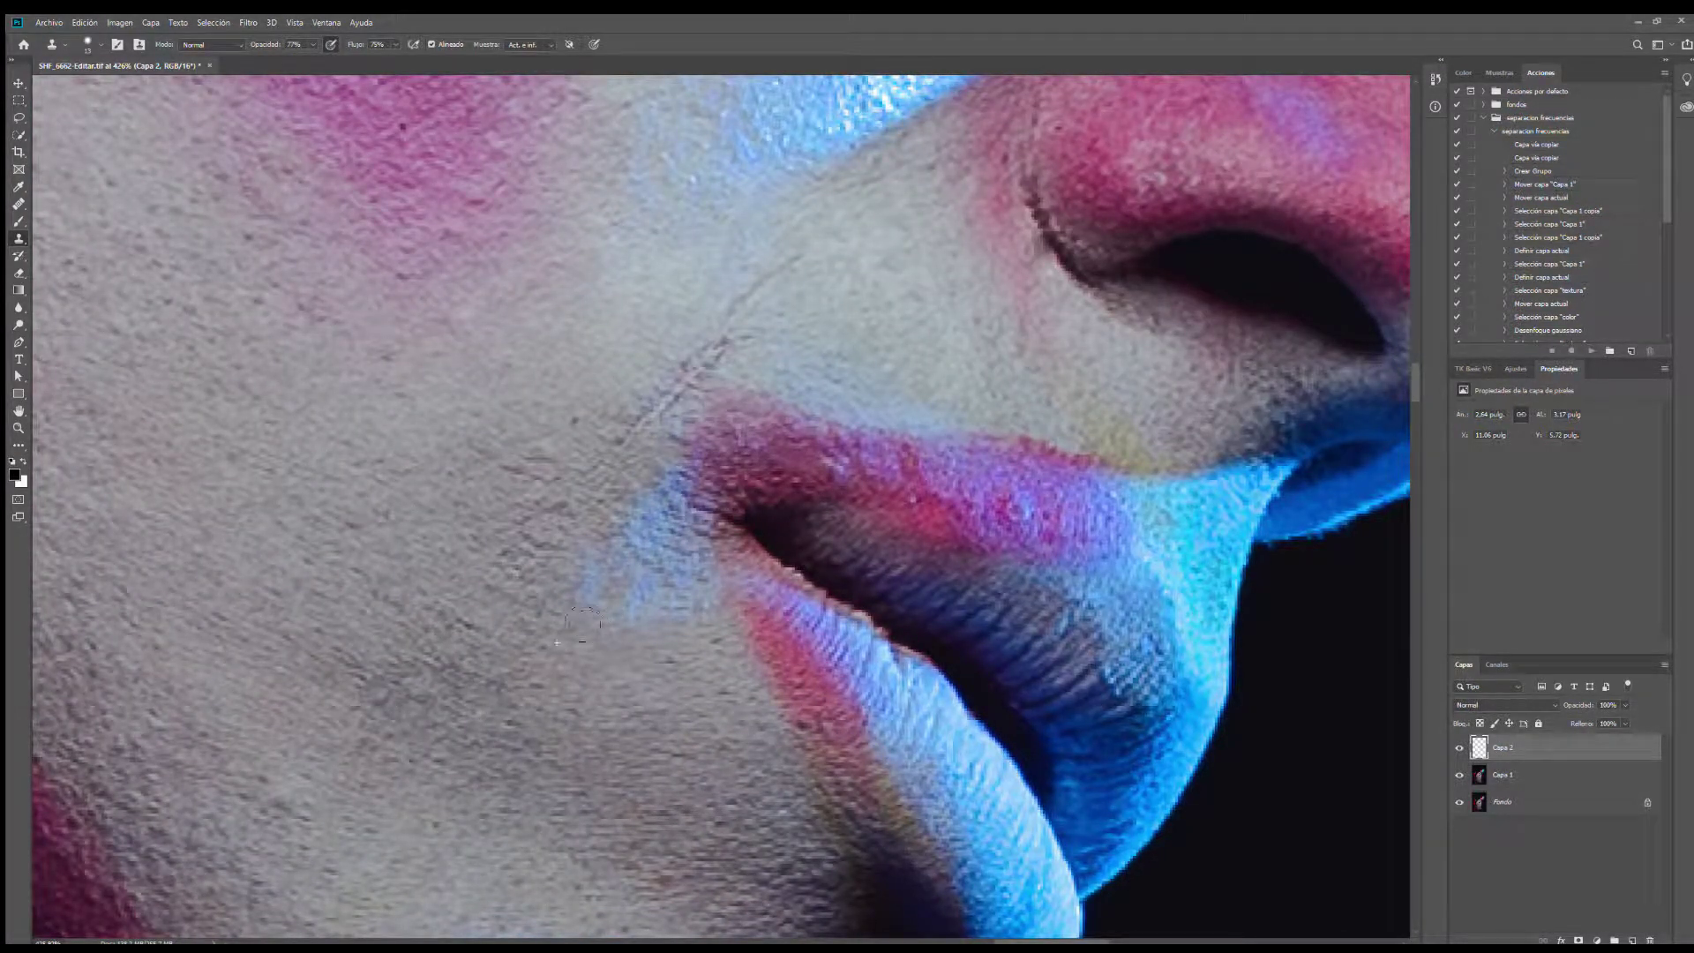
{"action": "left_click", "coordinate": [698, 766], "text": "alt"}
{"action": "left_click_drag", "start_coordinate": [718, 795], "coordinate": [725, 776]}
Step: Heal the marks on the shaded chin beside the blue-lit area with the Healing Brush
{"action": "scroll", "coordinate": [624, 777], "scroll_direction": "down", "scroll_amount": 10}
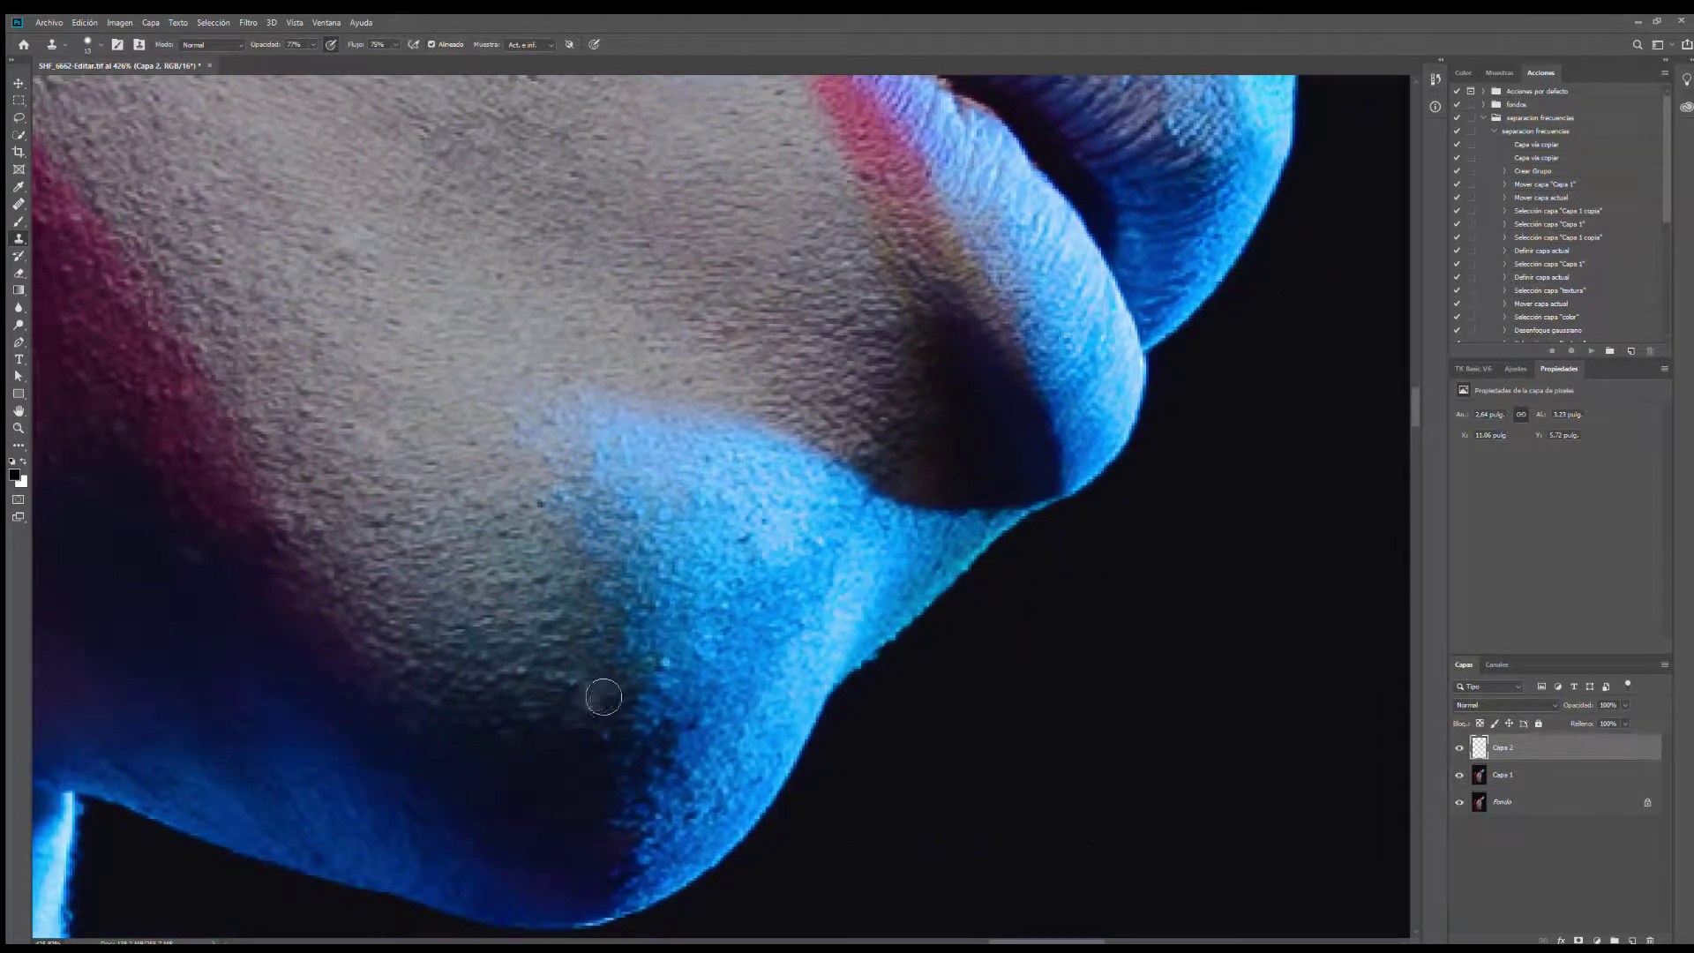
{"action": "key", "text": "j"}
{"action": "left_click_drag", "start_coordinate": [563, 625], "coordinate": [539, 596], "text": "alt"}
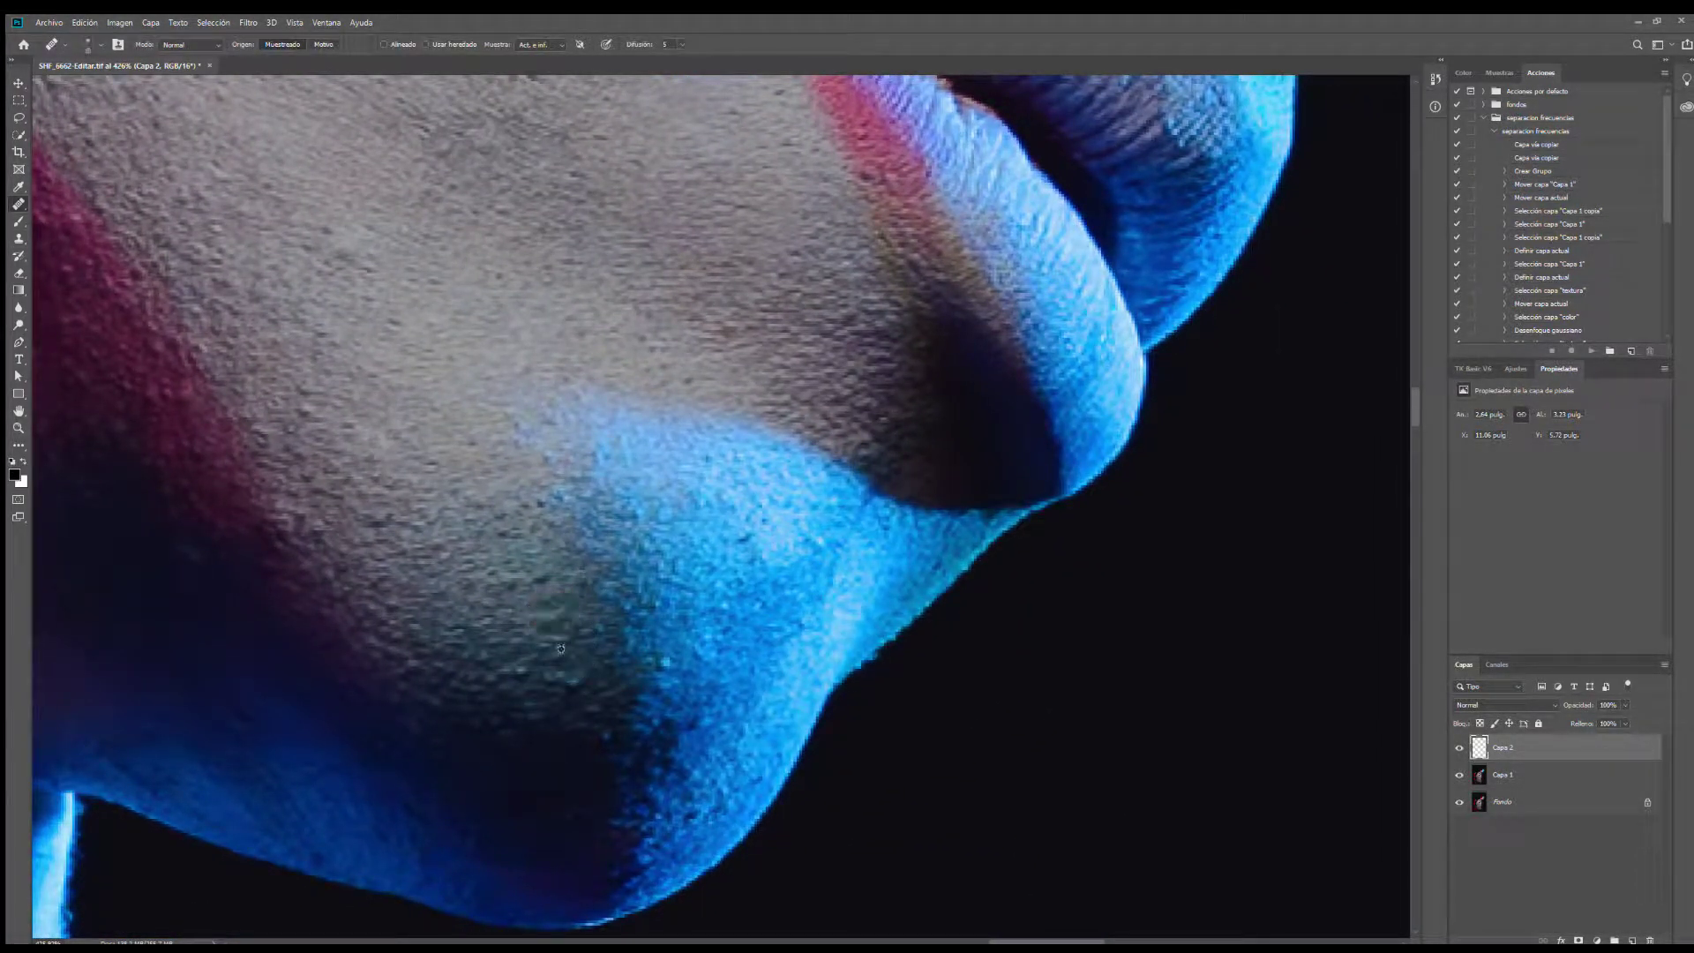
{"action": "left_click", "coordinate": [565, 655], "text": "alt"}
{"action": "left_click", "coordinate": [567, 678]}
Step: Enlarge the Healing Brush and heal the mark on the jawline at the edge of the shadow
{"action": "scroll", "coordinate": [581, 435], "scroll_direction": "down", "scroll_amount": 10}
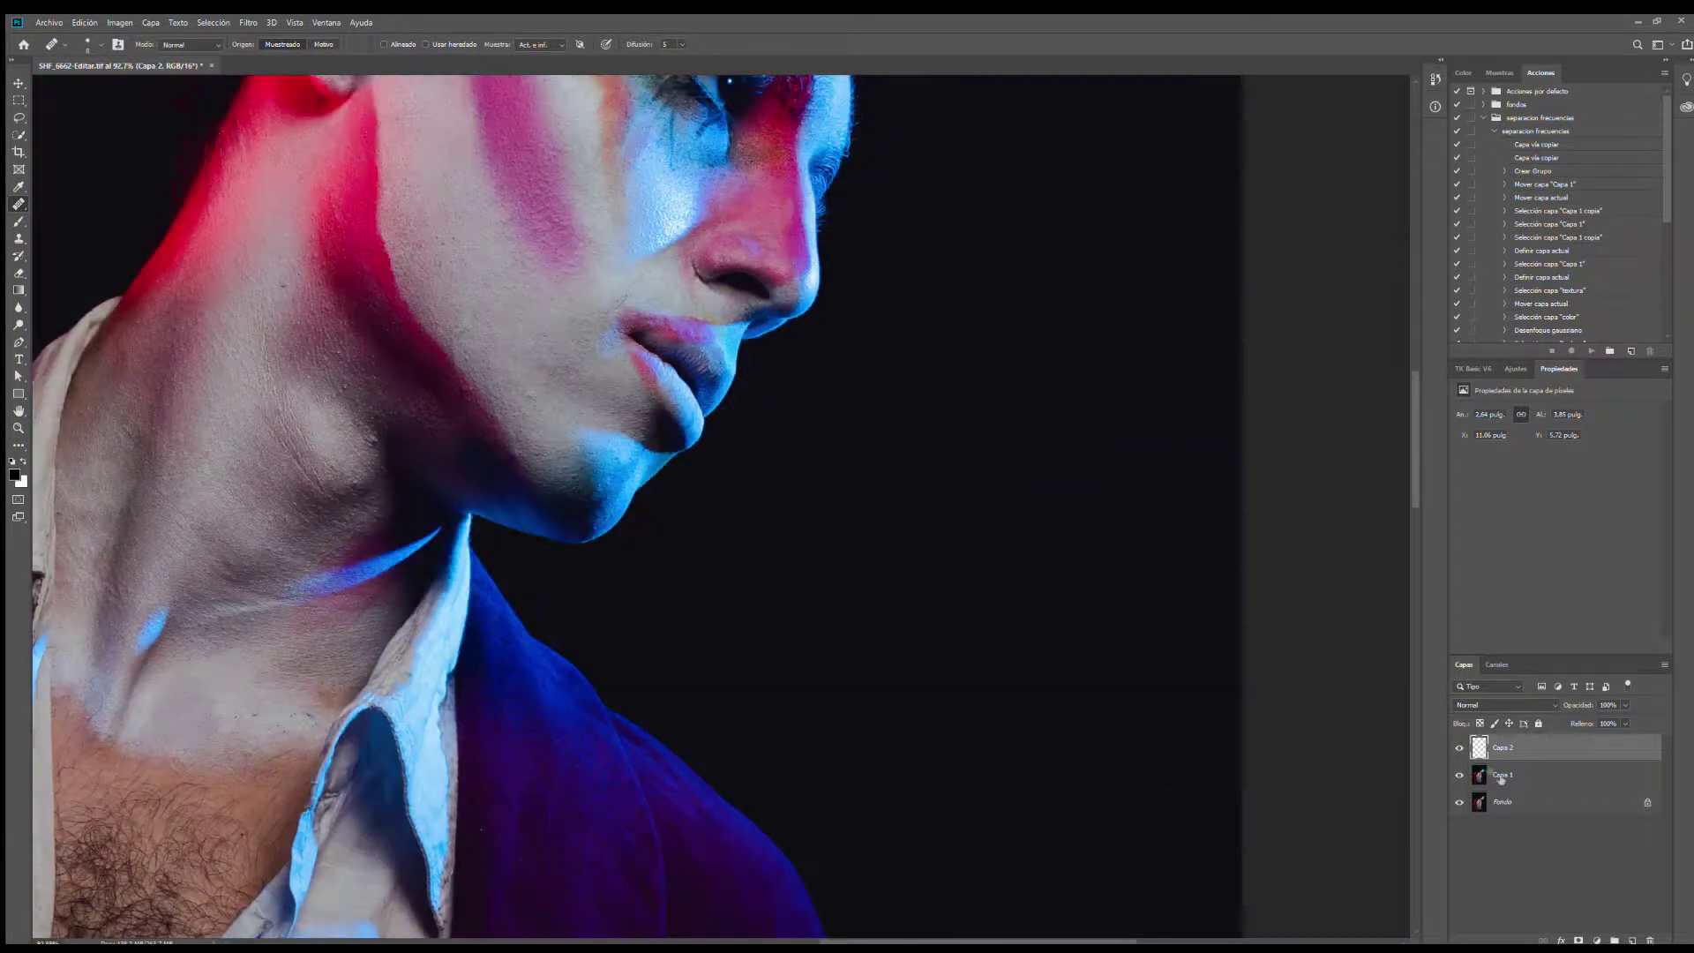
{"action": "scroll", "coordinate": [528, 394], "scroll_direction": "up", "scroll_amount": 8}
{"action": "key", "text": "bracketright"}
{"action": "key", "text": "bracketright"}
{"action": "key", "text": "bracketright"}
{"action": "left_click", "coordinate": [511, 524], "text": "alt"}
{"action": "left_click", "coordinate": [515, 535]}
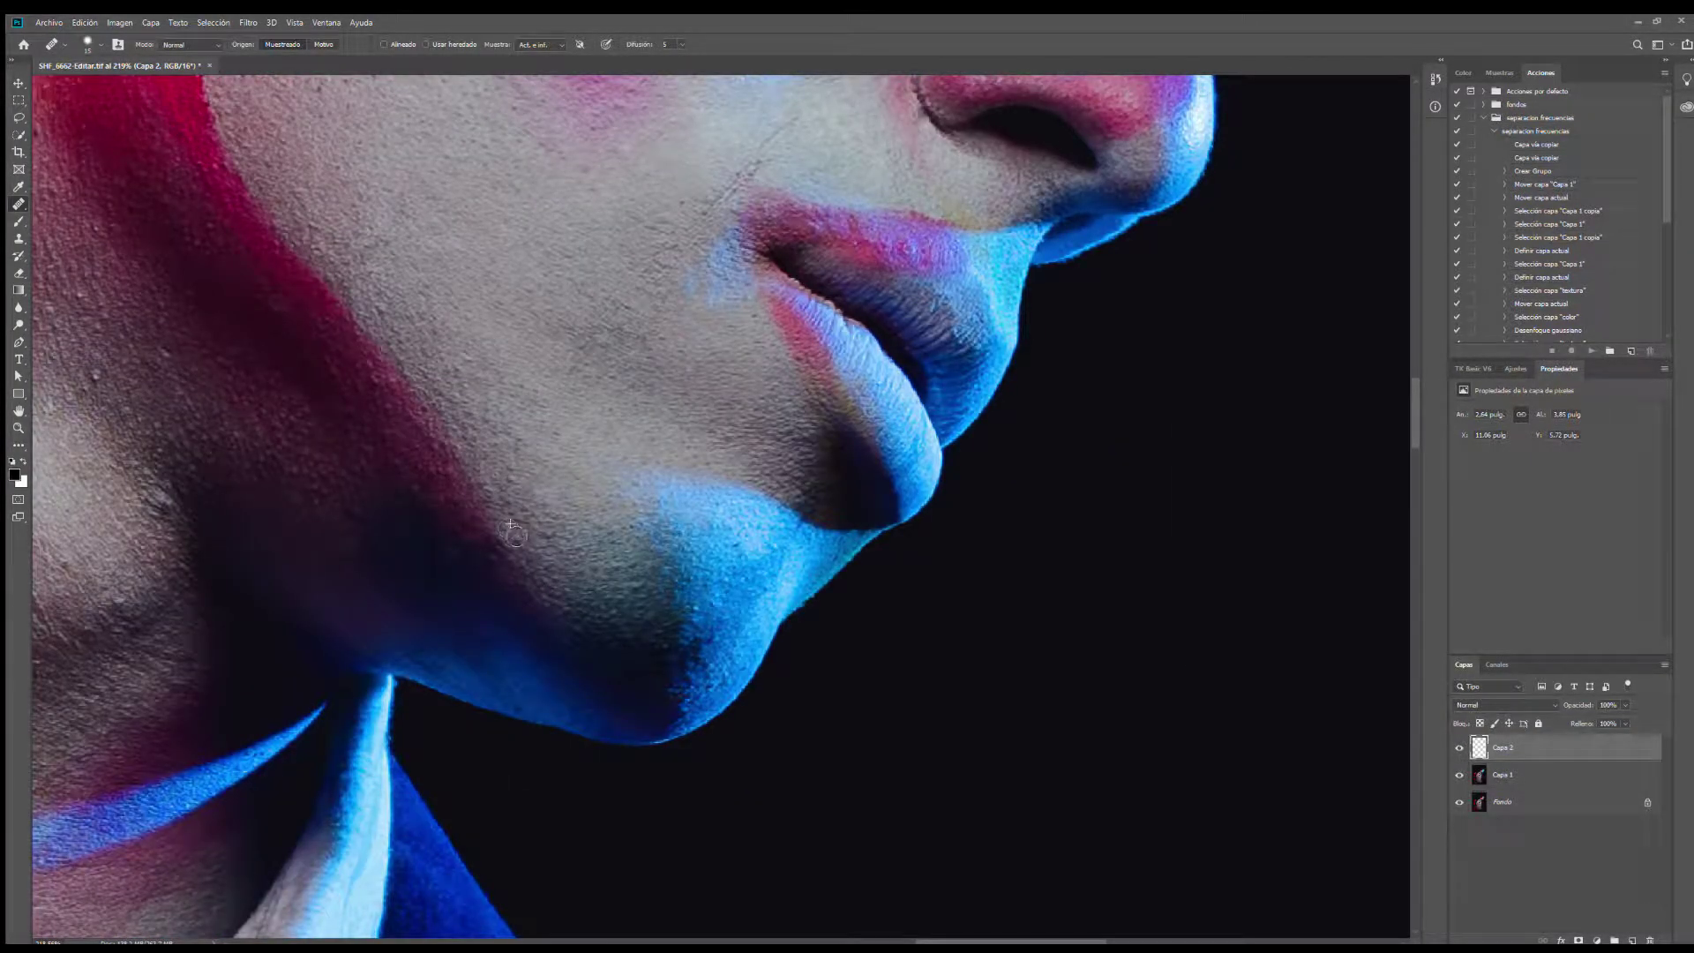
Step: Heal the marks on the front of the neck around the Adam's apple with a larger brush
{"action": "key", "text": "bracketright"}
{"action": "left_click", "coordinate": [171, 516]}
{"action": "left_click", "coordinate": [99, 383]}
Step: Enlarge the Healing Brush, sample clean neck skin and heal the marks on the side of the neck below the jaw
{"action": "mouse_move", "coordinate": [170, 357]}
{"action": "left_mouse_down"}
{"action": "mouse_move", "coordinate": [435, 533]}
{"action": "mouse_move", "coordinate": [536, 423]}
{"action": "left_mouse_up"}
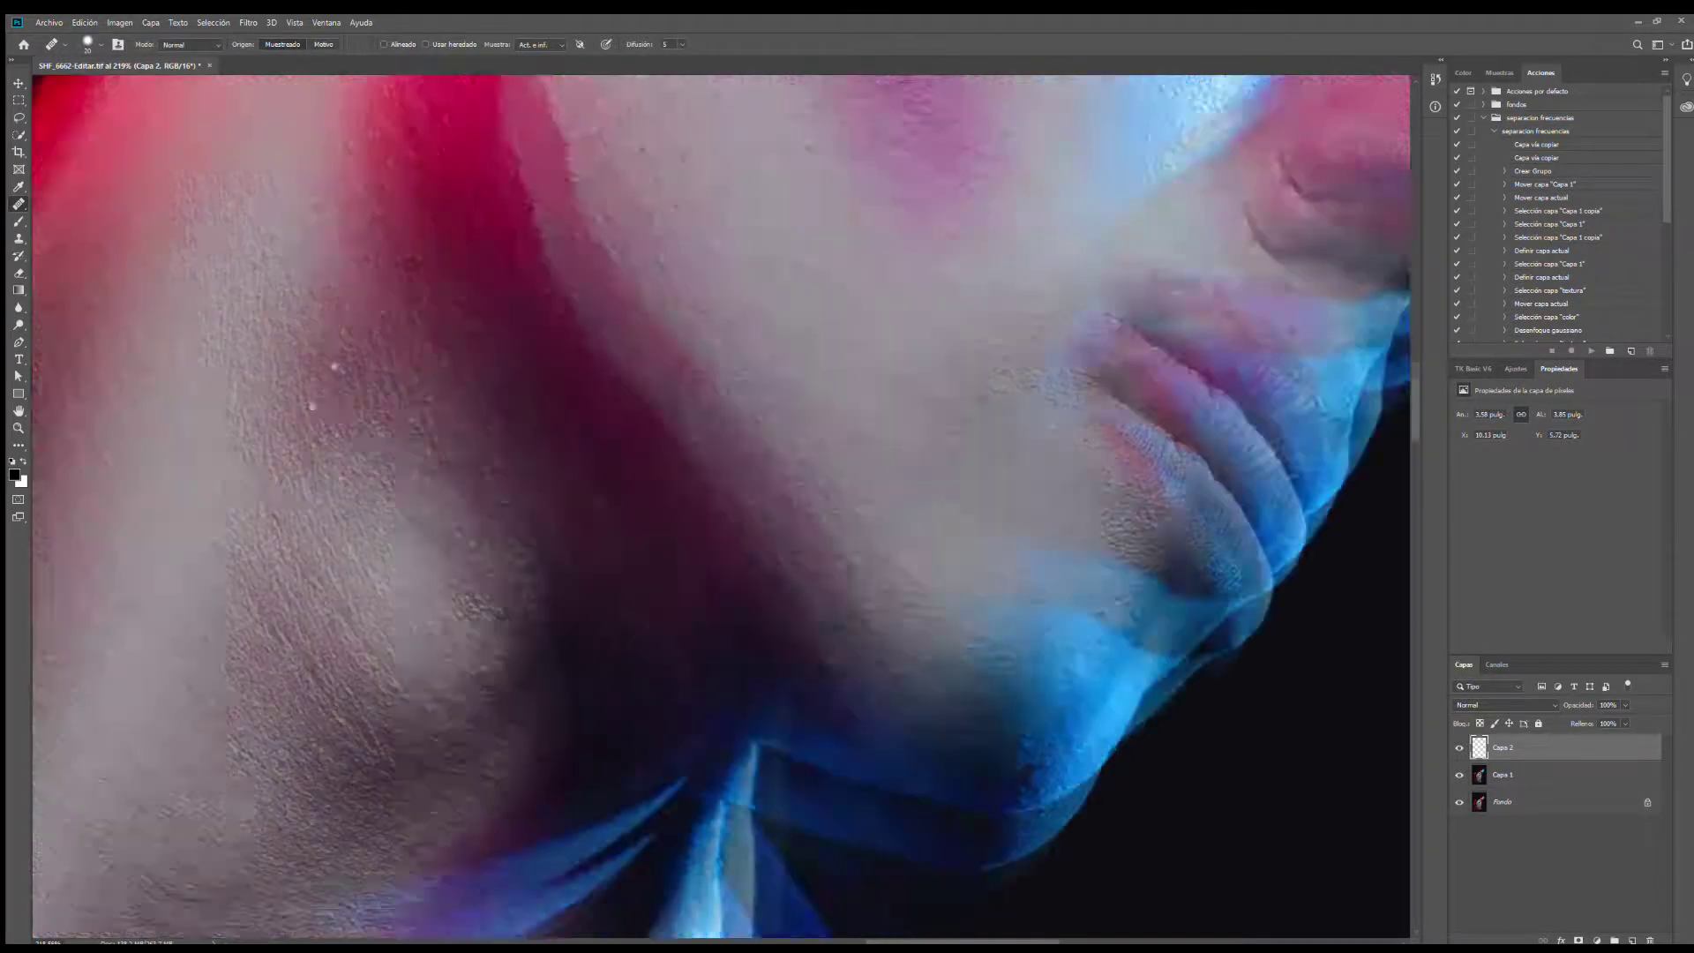
{"action": "left_click_drag", "start_coordinate": [460, 578], "coordinate": [528, 499]}
{"action": "key", "text": "bracketright"}
{"action": "key", "text": "bracketright"}
{"action": "key", "text": "bracketright"}
{"action": "left_click", "coordinate": [434, 567], "text": "alt"}
{"action": "left_click", "coordinate": [304, 436]}
{"action": "left_click_drag", "start_coordinate": [379, 450], "coordinate": [357, 335]}
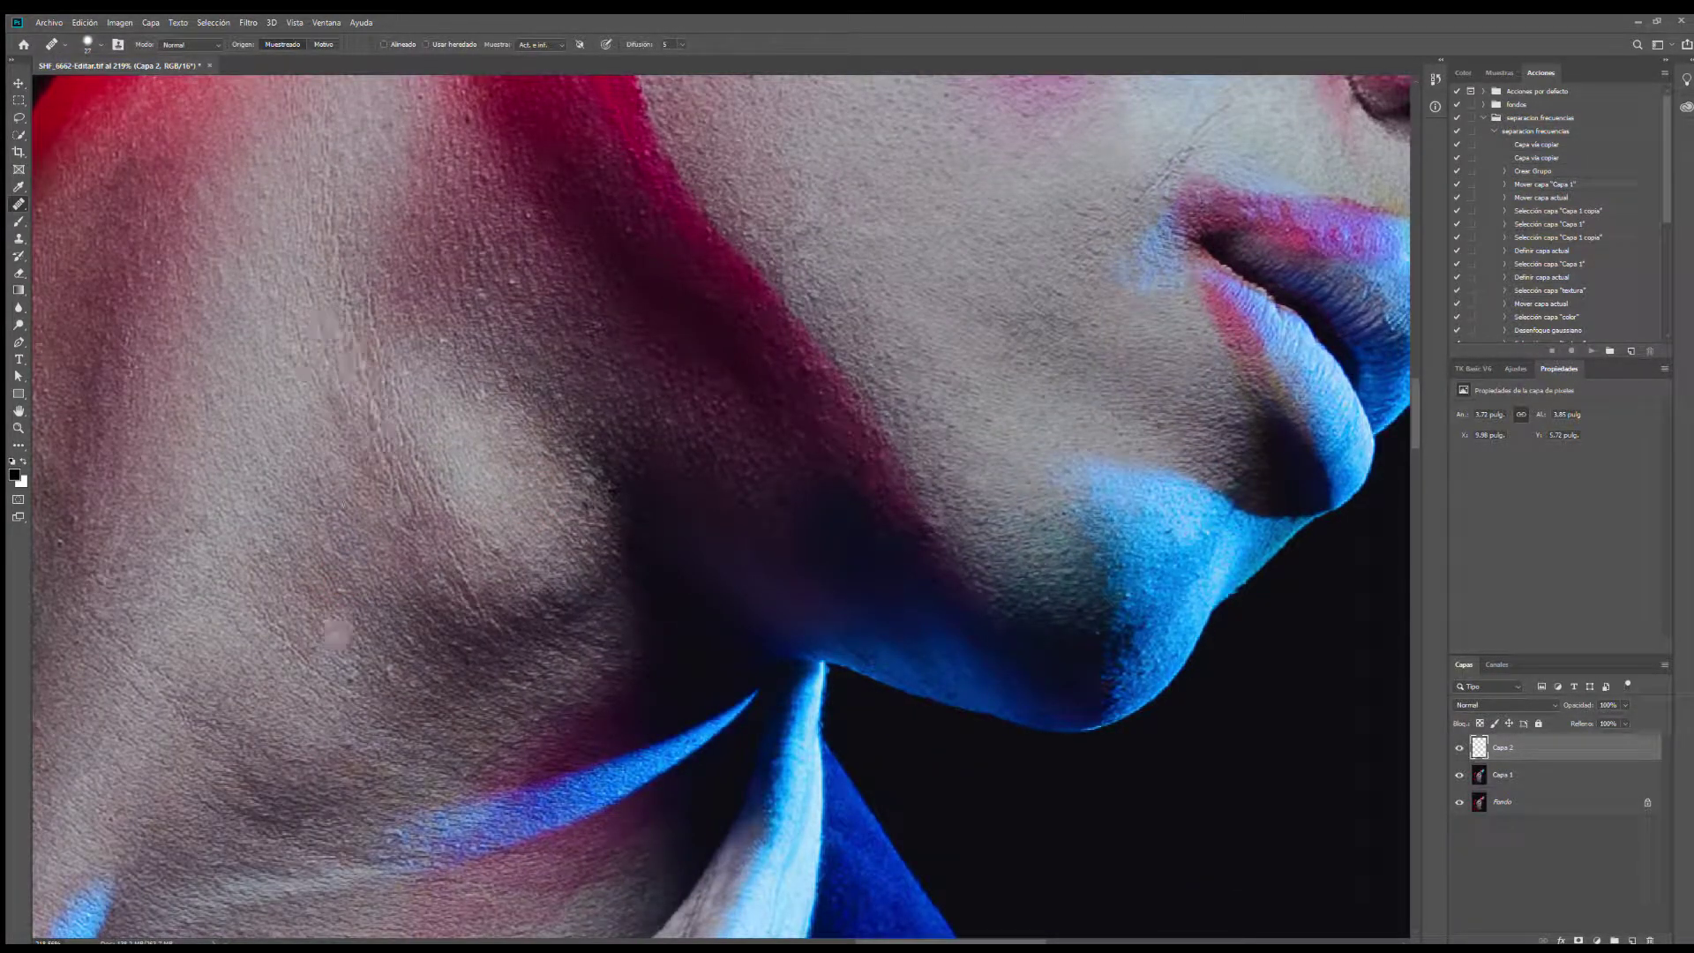
Step: Heal the marks on the lower neck and the upper chest between the shirt collars, reducing the brush size
{"action": "left_click_drag", "start_coordinate": [300, 662], "coordinate": [251, 601]}
{"action": "left_click", "coordinate": [353, 673]}
{"action": "left_click_drag", "start_coordinate": [353, 674], "coordinate": [398, 474]}
{"action": "key", "text": "bracketleft"}
{"action": "key", "text": "bracketleft"}
{"action": "left_click", "coordinate": [437, 631]}
{"action": "mouse_move", "coordinate": [270, 687]}
{"action": "left_mouse_down"}
{"action": "mouse_move", "coordinate": [624, 627]}
{"action": "mouse_move", "coordinate": [599, 434]}
{"action": "left_mouse_up"}
{"action": "left_click", "coordinate": [820, 711]}
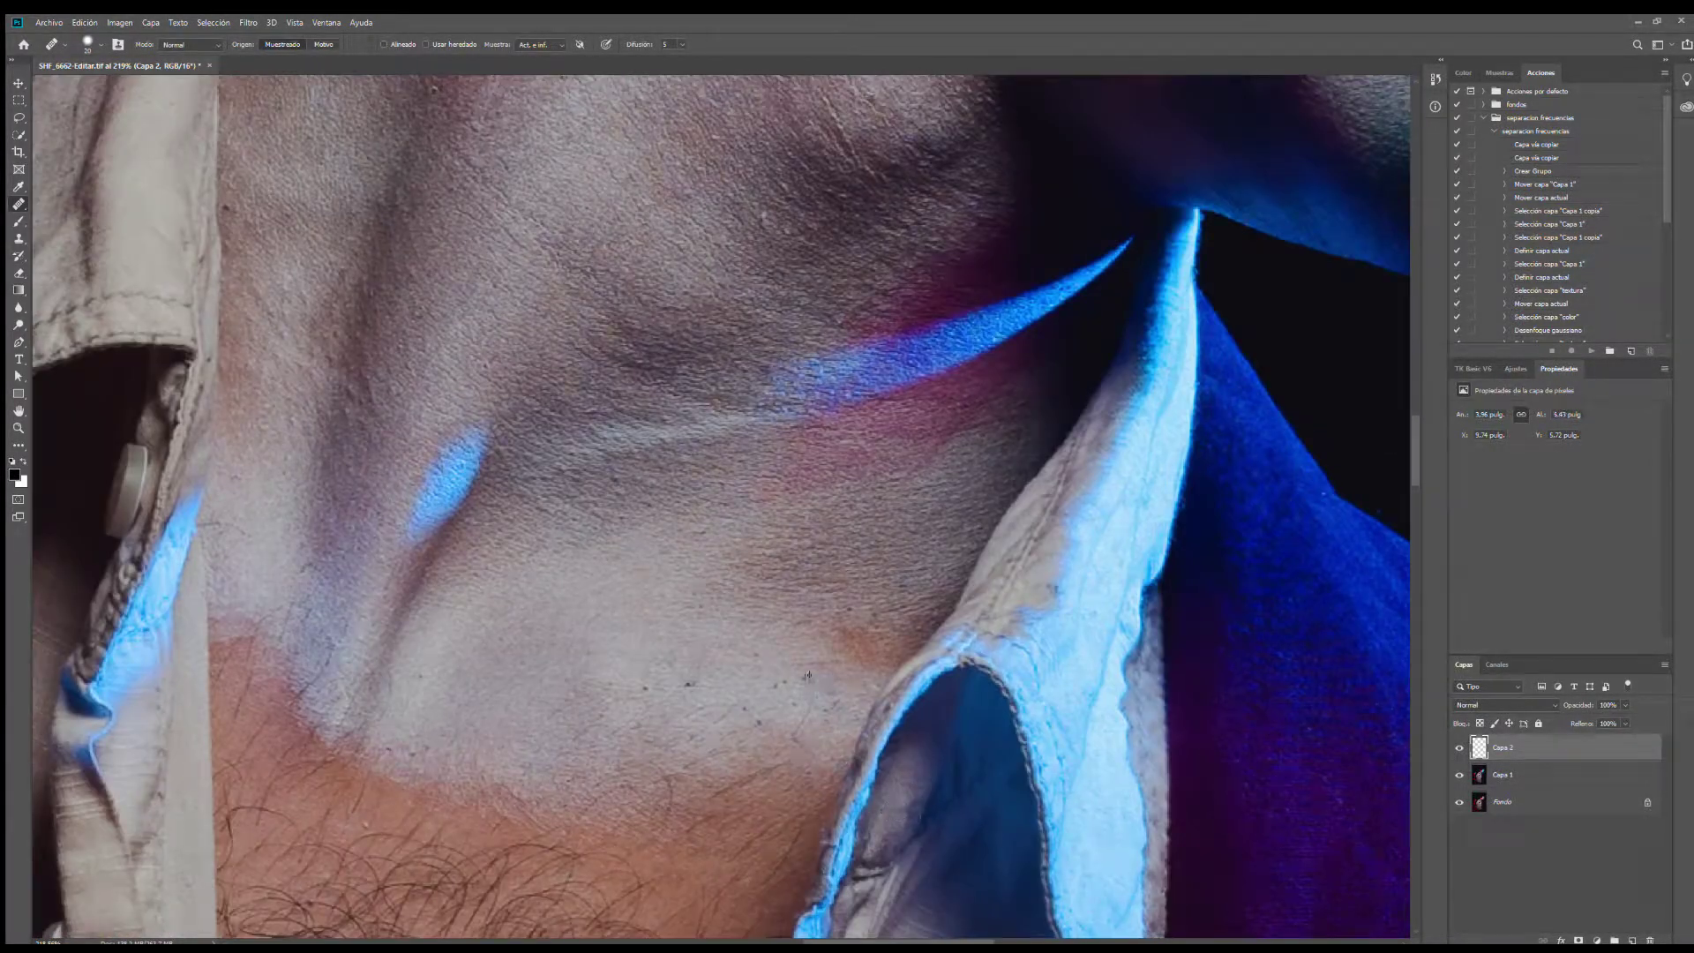
{"action": "left_click", "coordinate": [457, 756]}
Step: Compare the whole portrait with and without the retouching layer Capa 2
{"action": "scroll", "coordinate": [458, 759], "scroll_direction": "down", "scroll_amount": 15}
{"action": "left_click", "coordinate": [1459, 748]}
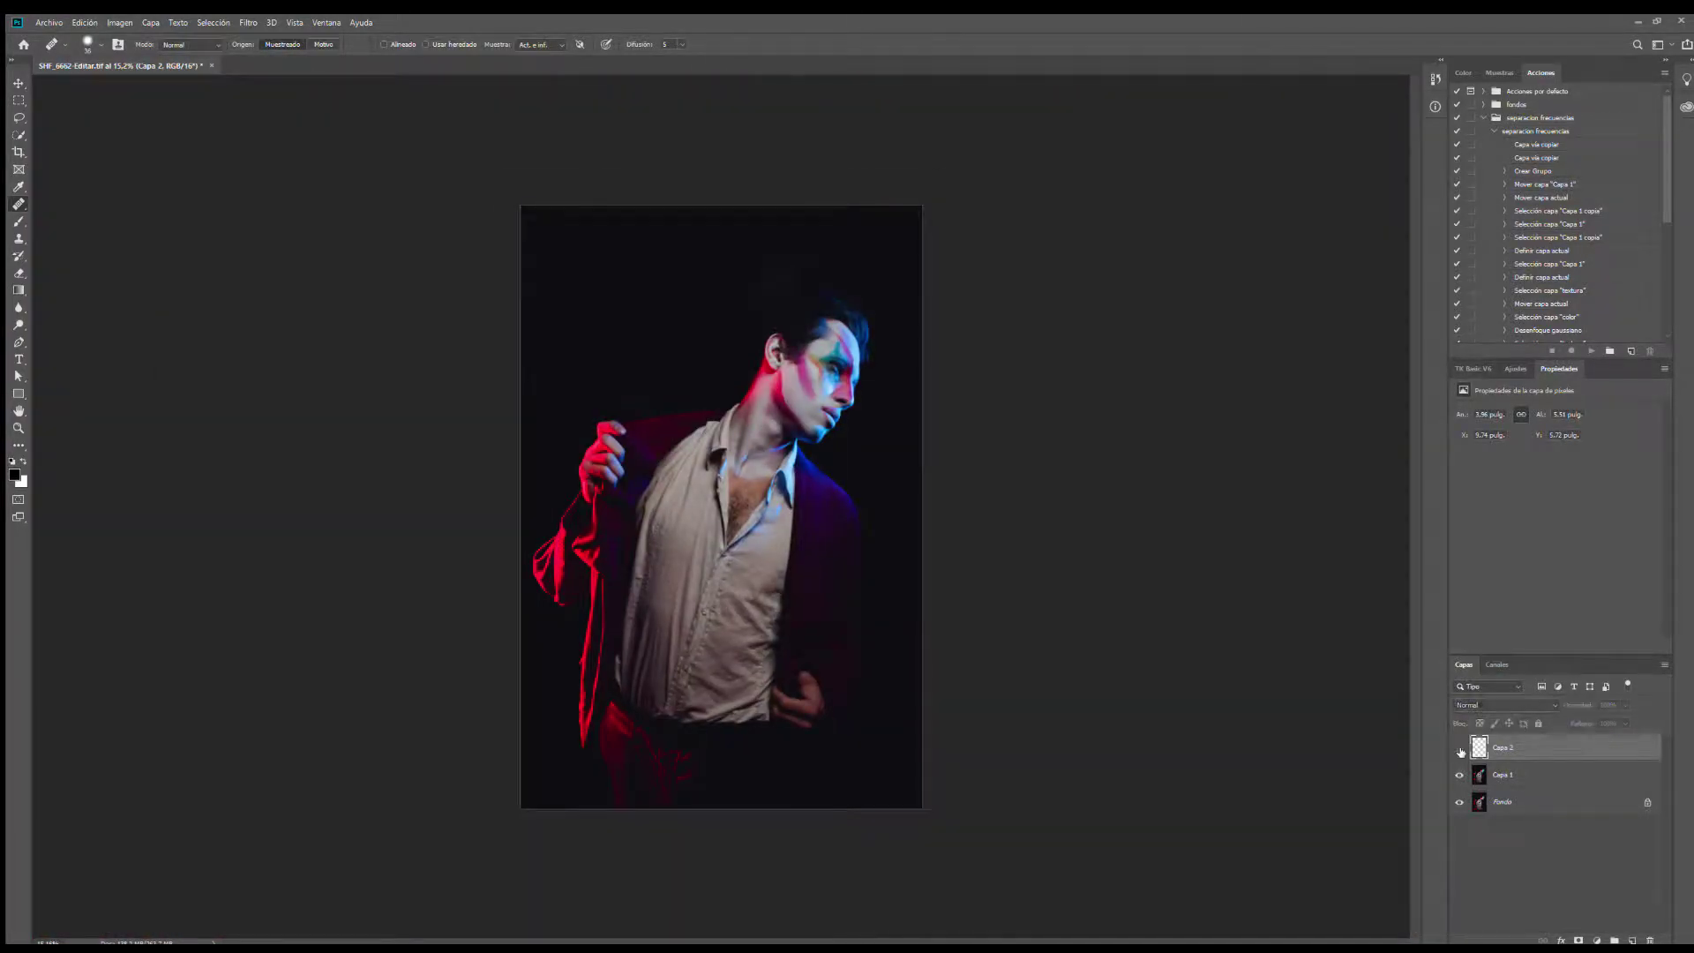
{"action": "left_click", "coordinate": [1459, 748]}
{"action": "scroll", "coordinate": [795, 414], "scroll_direction": "up", "scroll_amount": 15}
{"action": "scroll", "coordinate": [1012, 521], "scroll_direction": "down", "scroll_amount": 6}
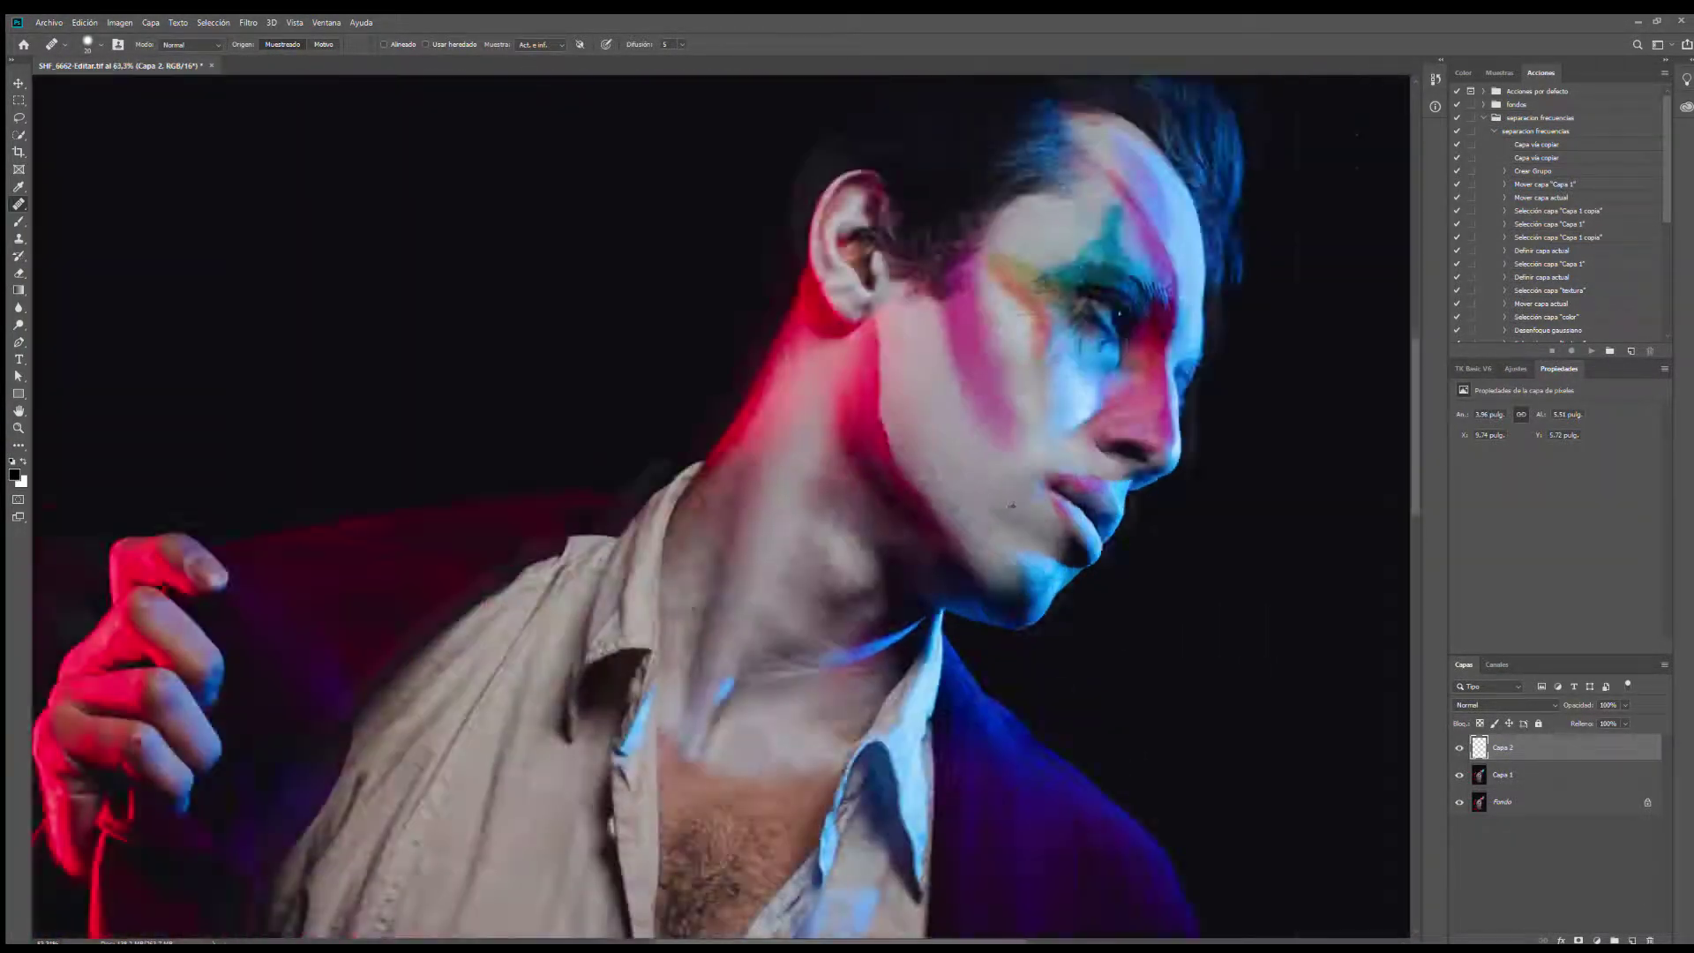
Step: Heal the marks and stray hairs on the temple and around the yellow paint beside the eyebrow, checking against the hidden Capa 2
{"action": "scroll", "coordinate": [1012, 506], "scroll_direction": "up", "scroll_amount": 6}
{"action": "scroll", "coordinate": [1011, 506], "scroll_direction": "down", "scroll_amount": 6}
{"action": "scroll", "coordinate": [1169, 180], "scroll_direction": "up", "scroll_amount": 12}
{"action": "left_click", "coordinate": [842, 309]}
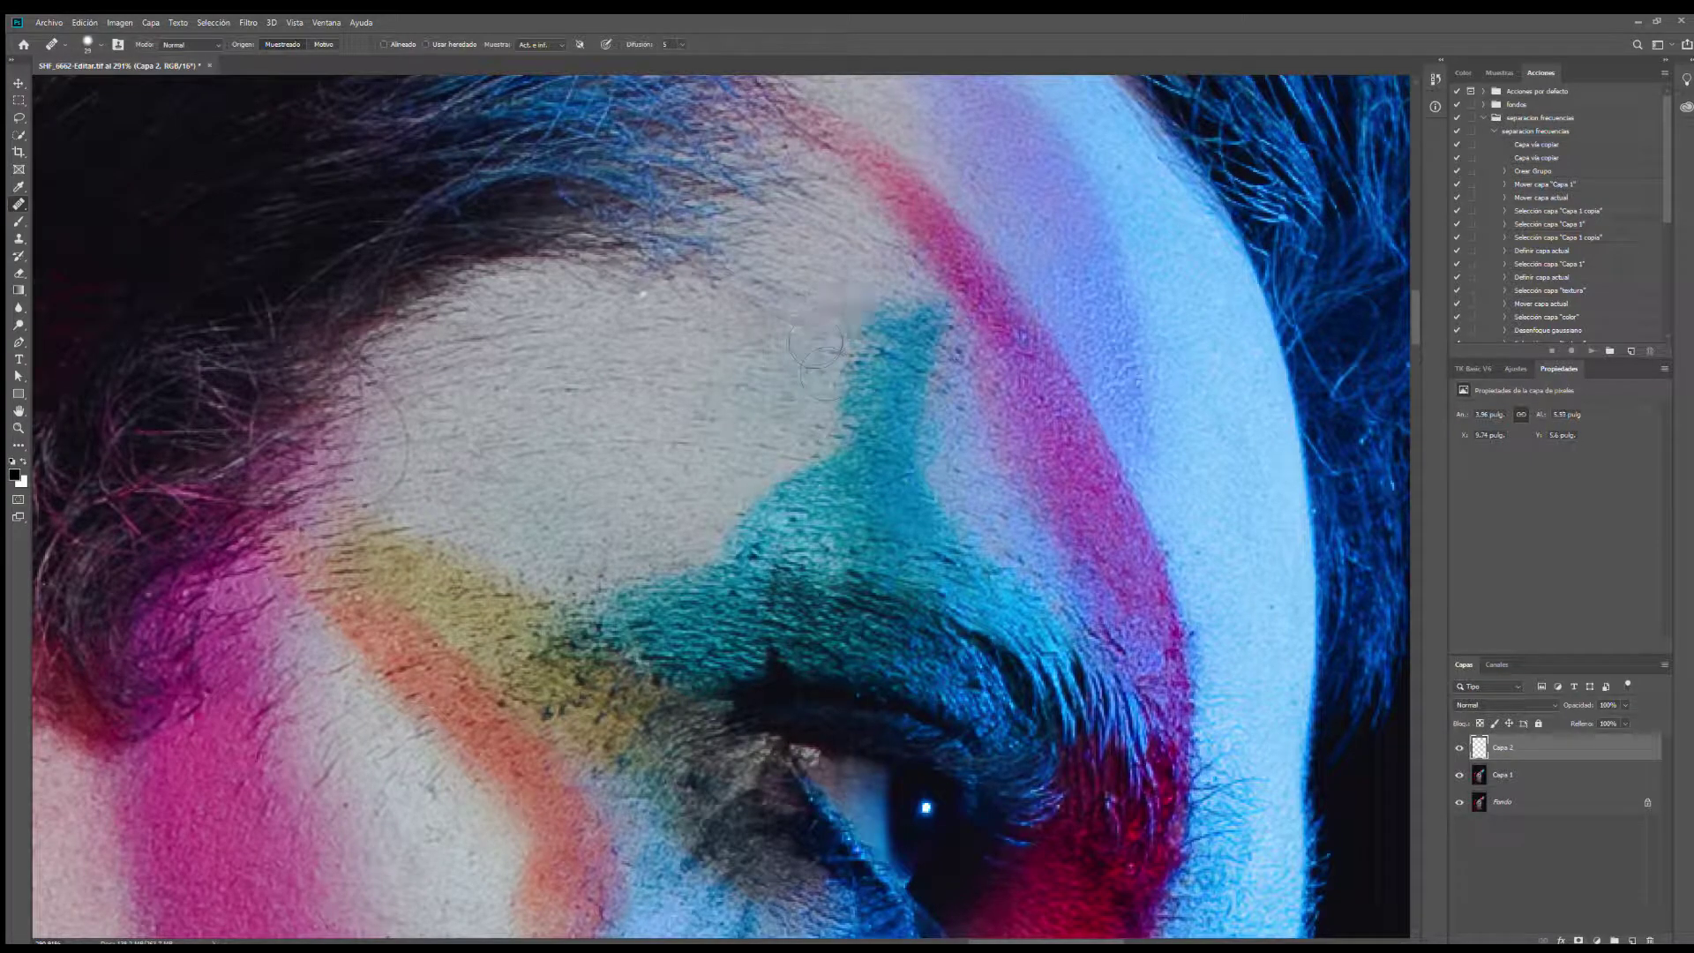
{"action": "scroll", "coordinate": [861, 316], "scroll_direction": "down", "scroll_amount": 4}
{"action": "scroll", "coordinate": [669, 555], "scroll_direction": "up", "scroll_amount": 6}
{"action": "left_click_drag", "start_coordinate": [665, 627], "coordinate": [645, 618]}
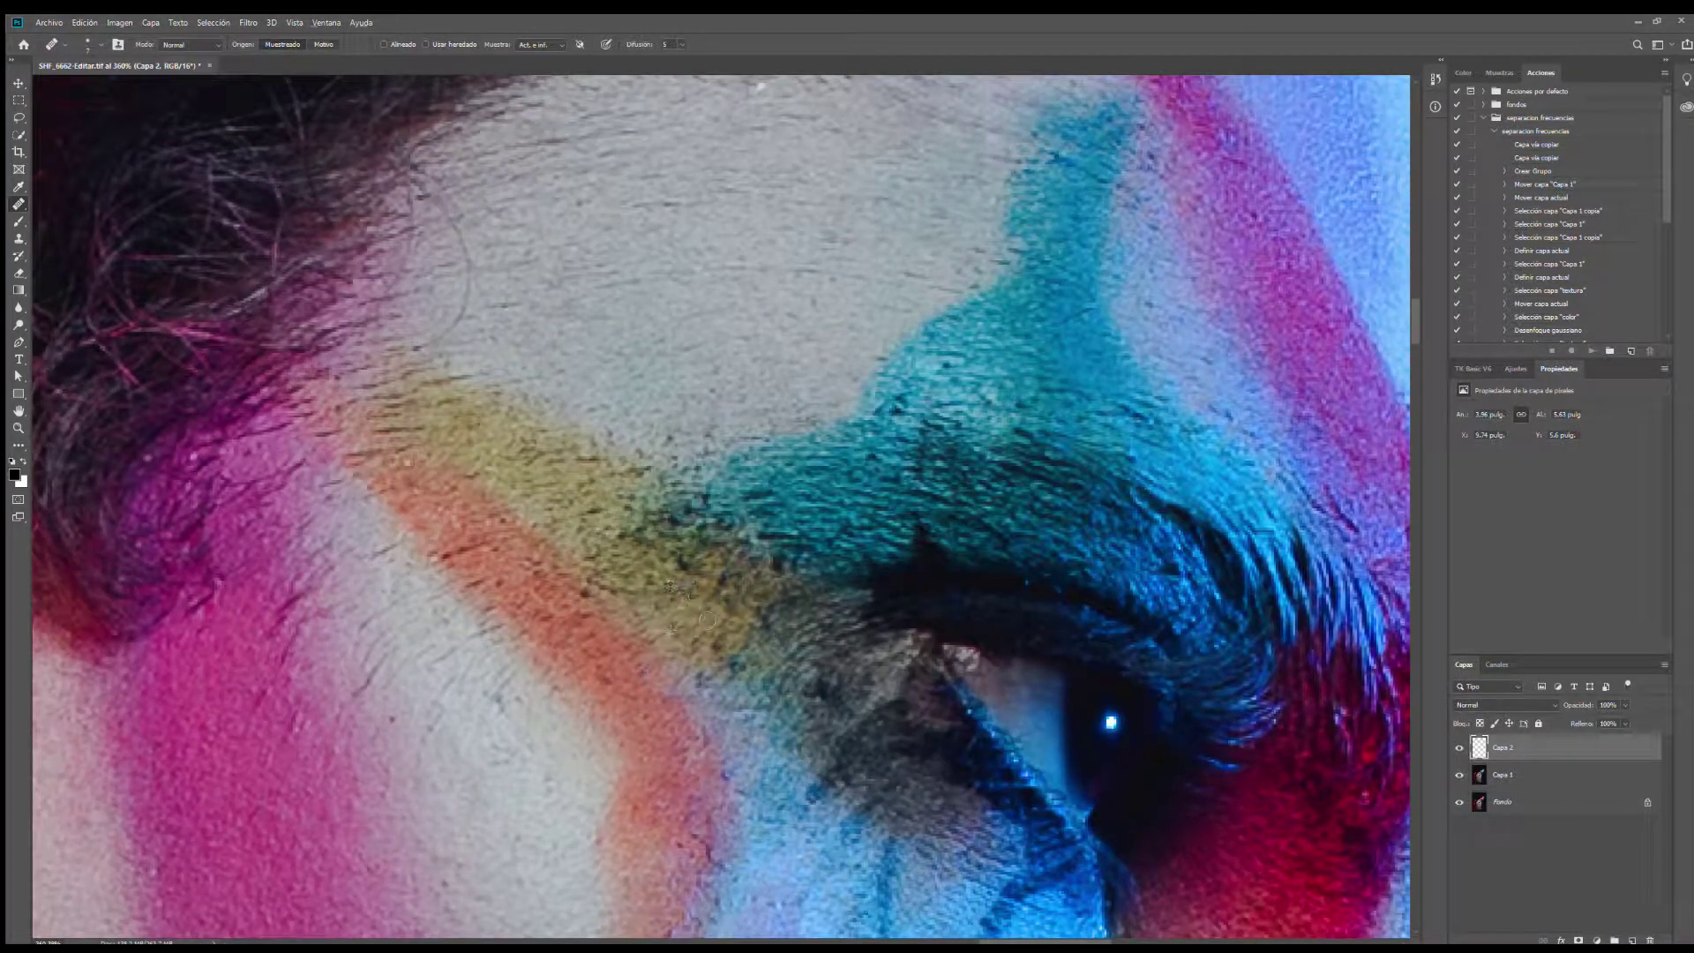
{"action": "left_click", "coordinate": [677, 574]}
{"action": "left_click", "coordinate": [601, 530]}
{"action": "scroll", "coordinate": [611, 582], "scroll_direction": "down", "scroll_amount": 6}
{"action": "scroll", "coordinate": [759, 776], "scroll_direction": "up", "scroll_amount": 6}
{"action": "scroll", "coordinate": [710, 800], "scroll_direction": "down", "scroll_amount": 4}
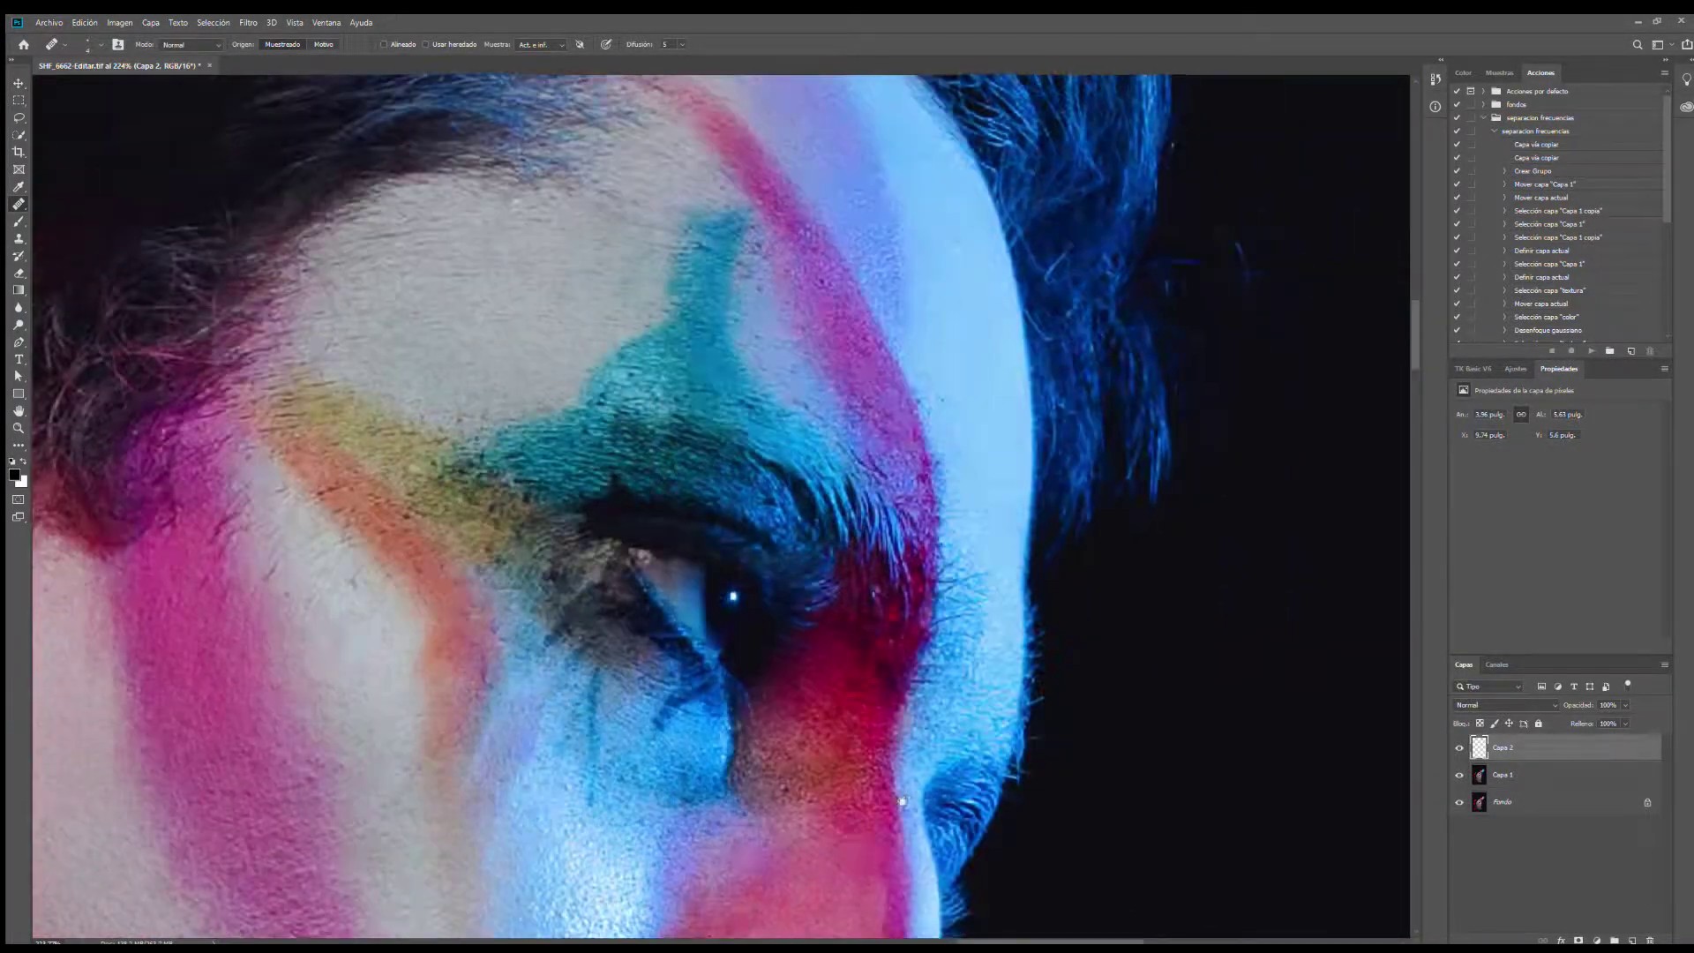
{"action": "scroll", "coordinate": [902, 801], "scroll_direction": "up", "scroll_amount": 2}
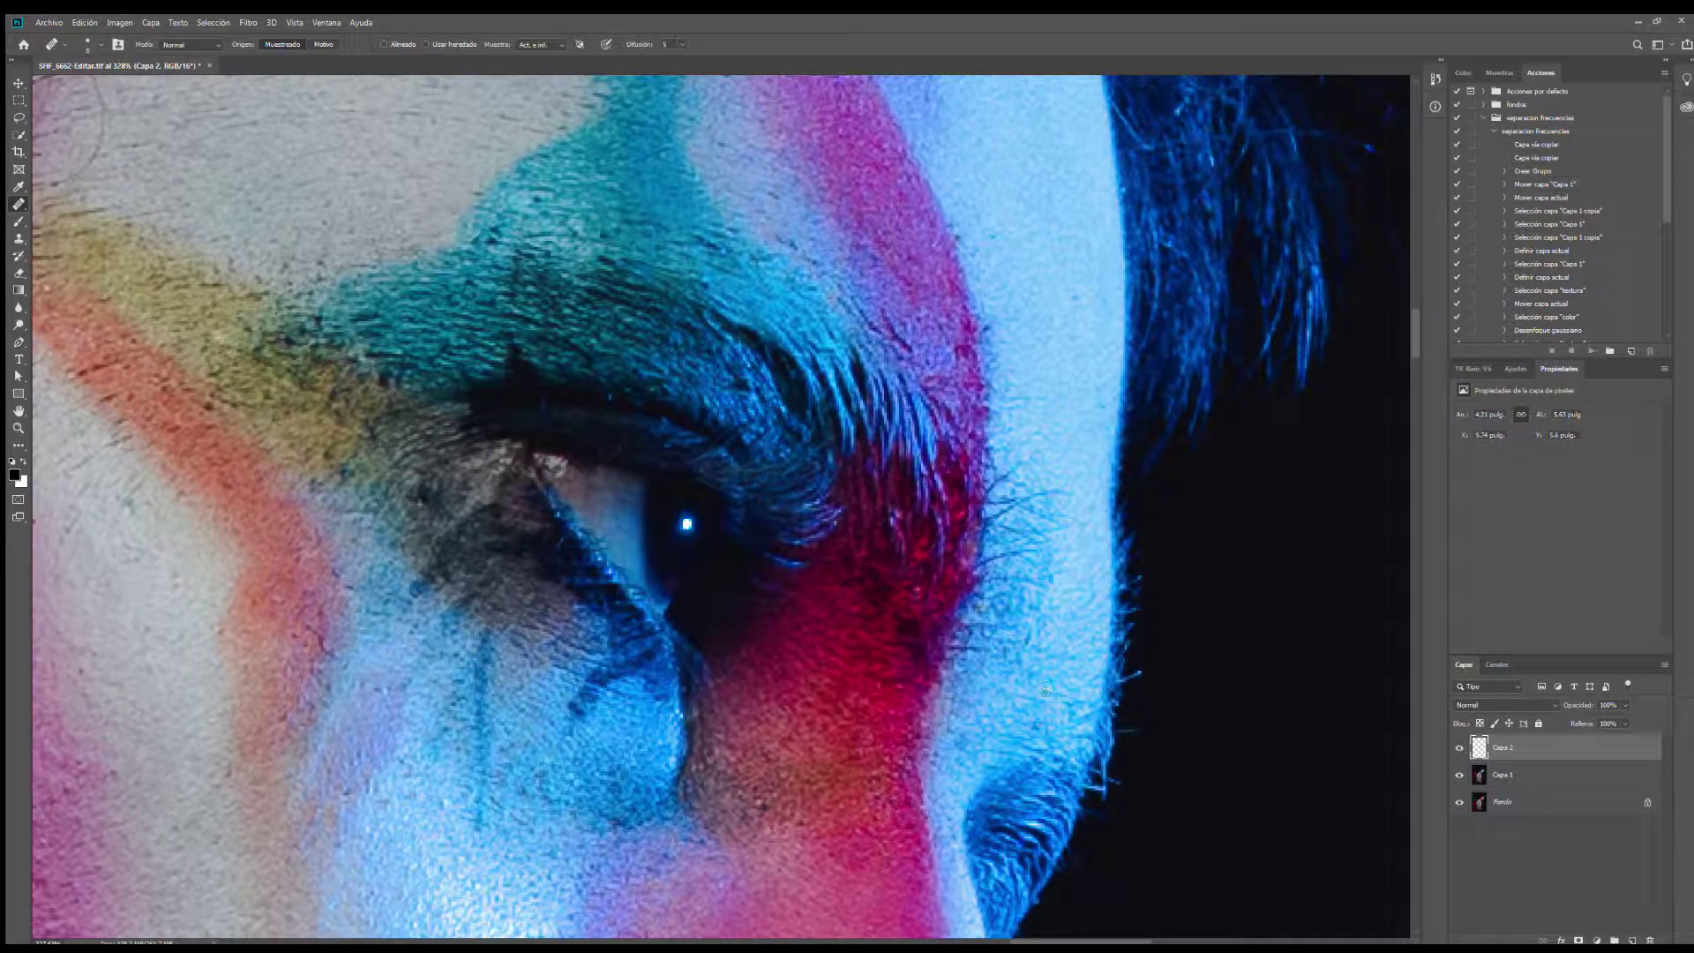
{"action": "left_click", "coordinate": [1459, 747]}
{"action": "left_click", "coordinate": [1459, 748]}
Step: Enlarge the Healing Brush and heal the marks on the forehead along the magenta stripe and the blue-lit edge
{"action": "left_click", "coordinate": [1076, 590]}
{"action": "left_click_drag", "start_coordinate": [989, 341], "coordinate": [1098, 514]}
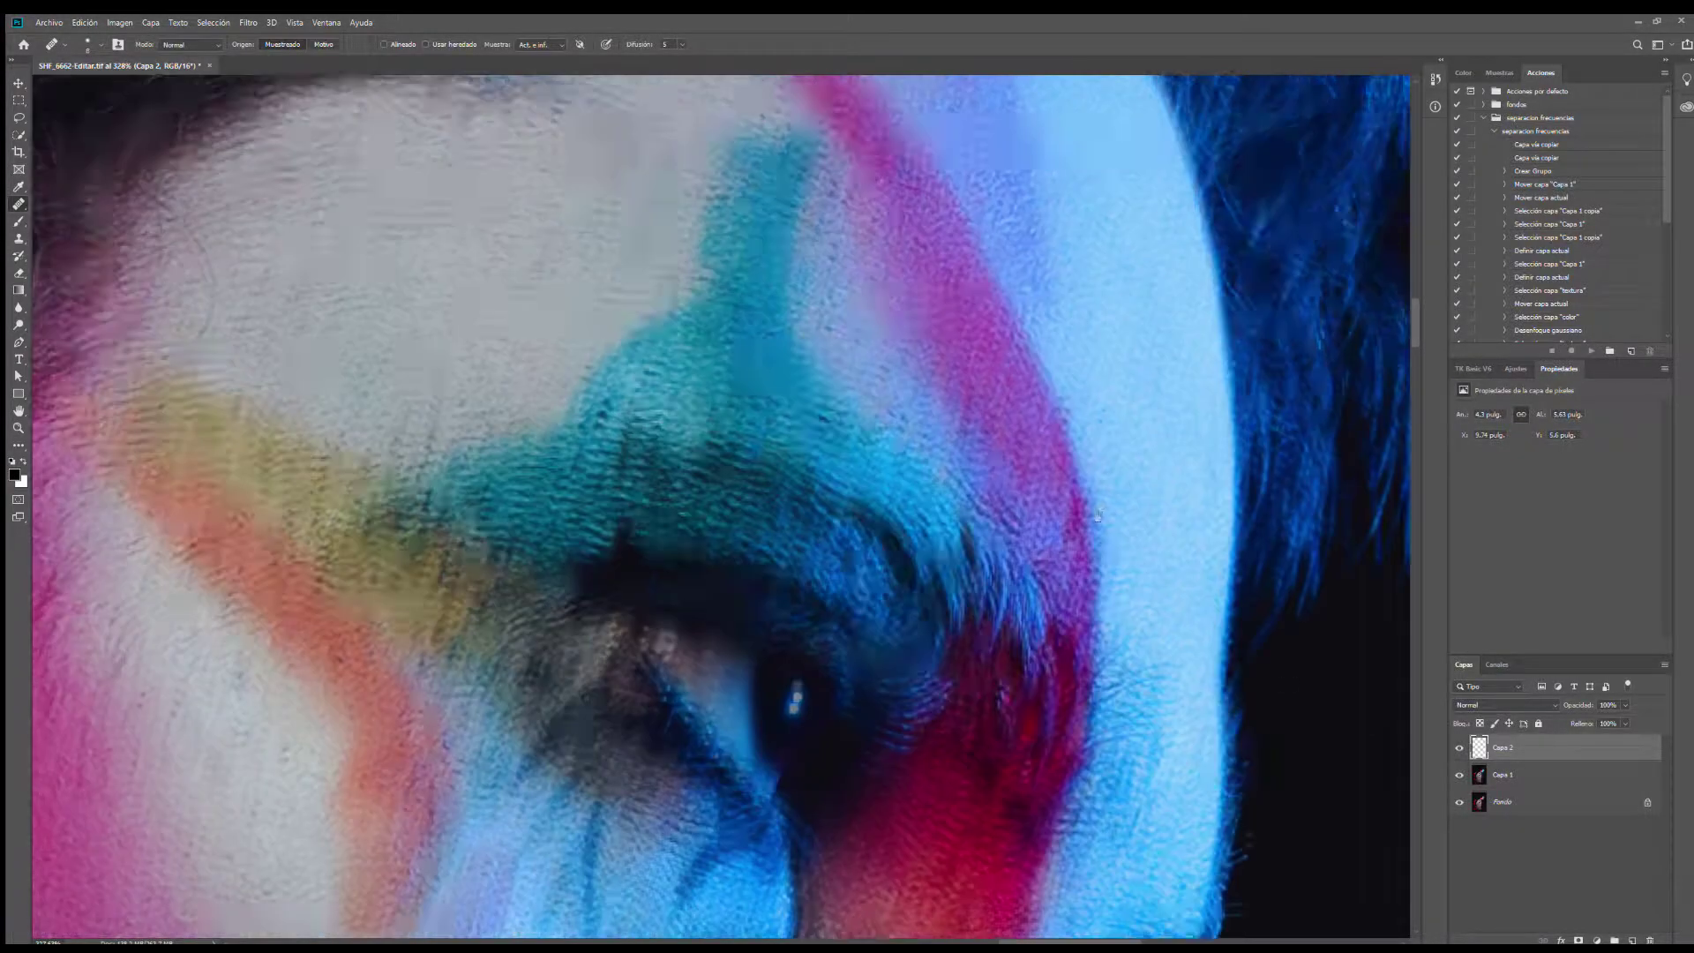
{"action": "key", "text": "bracketright"}
{"action": "key", "text": "bracketright"}
{"action": "key", "text": "bracketright"}
{"action": "key", "text": "bracketright"}
{"action": "key", "text": "bracketright"}
{"action": "left_click_drag", "start_coordinate": [1039, 358], "coordinate": [1125, 688]}
{"action": "left_click", "coordinate": [1085, 254]}
{"action": "left_click_drag", "start_coordinate": [882, 227], "coordinate": [1064, 250]}
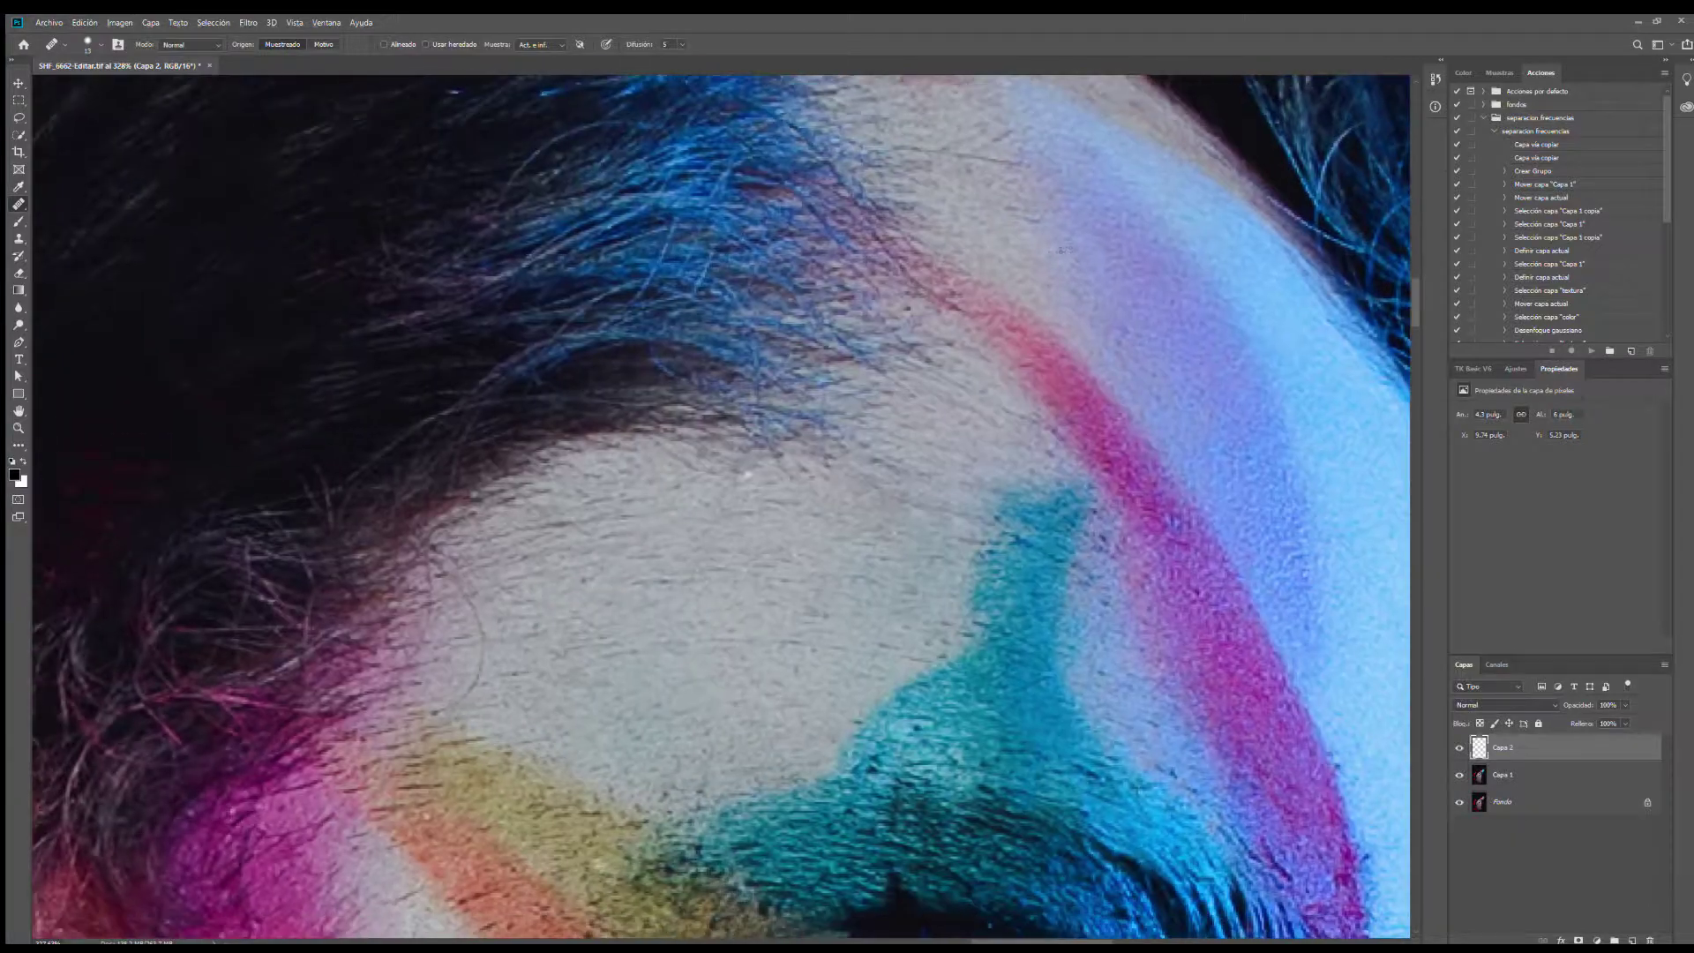
Step: Sample clean shirt fabric and heal the marks on the front of the shirt
{"action": "scroll", "coordinate": [983, 133], "scroll_direction": "down", "scroll_amount": 6}
{"action": "scroll", "coordinate": [738, 668], "scroll_direction": "up", "scroll_amount": 3}
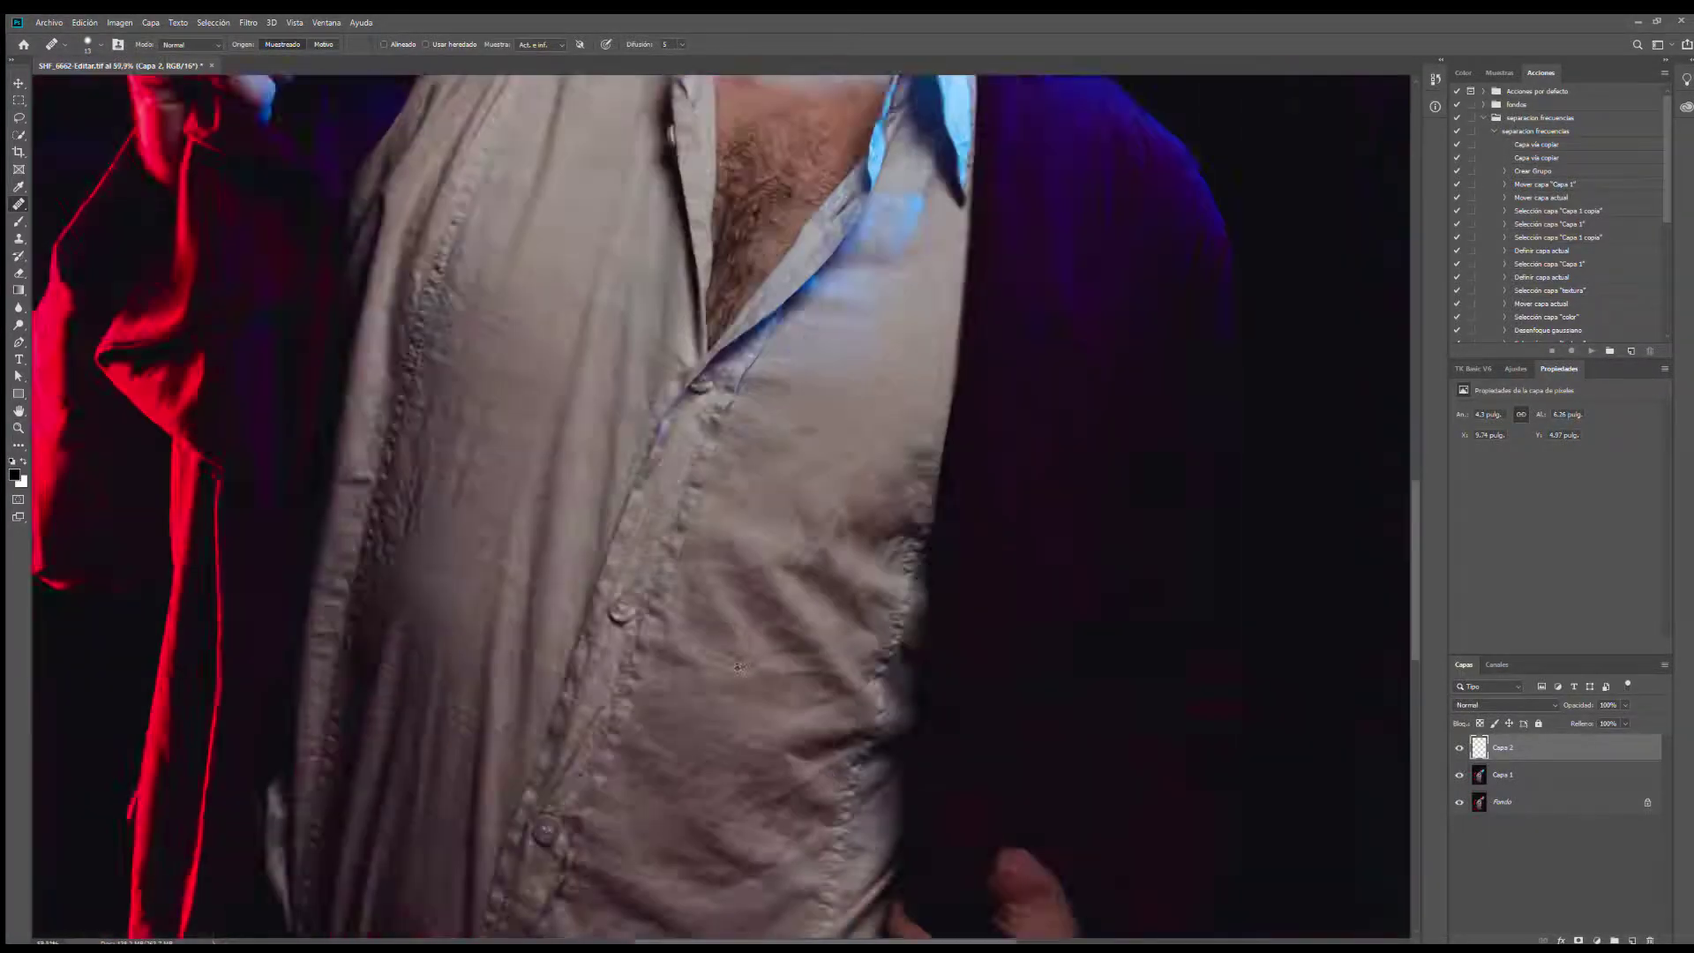
{"action": "scroll", "coordinate": [737, 668], "scroll_direction": "up", "scroll_amount": 4}
{"action": "left_click_drag", "start_coordinate": [635, 672], "coordinate": [648, 673]}
{"action": "left_click", "coordinate": [620, 684], "text": "alt"}
{"action": "left_click_drag", "start_coordinate": [672, 553], "coordinate": [633, 655]}
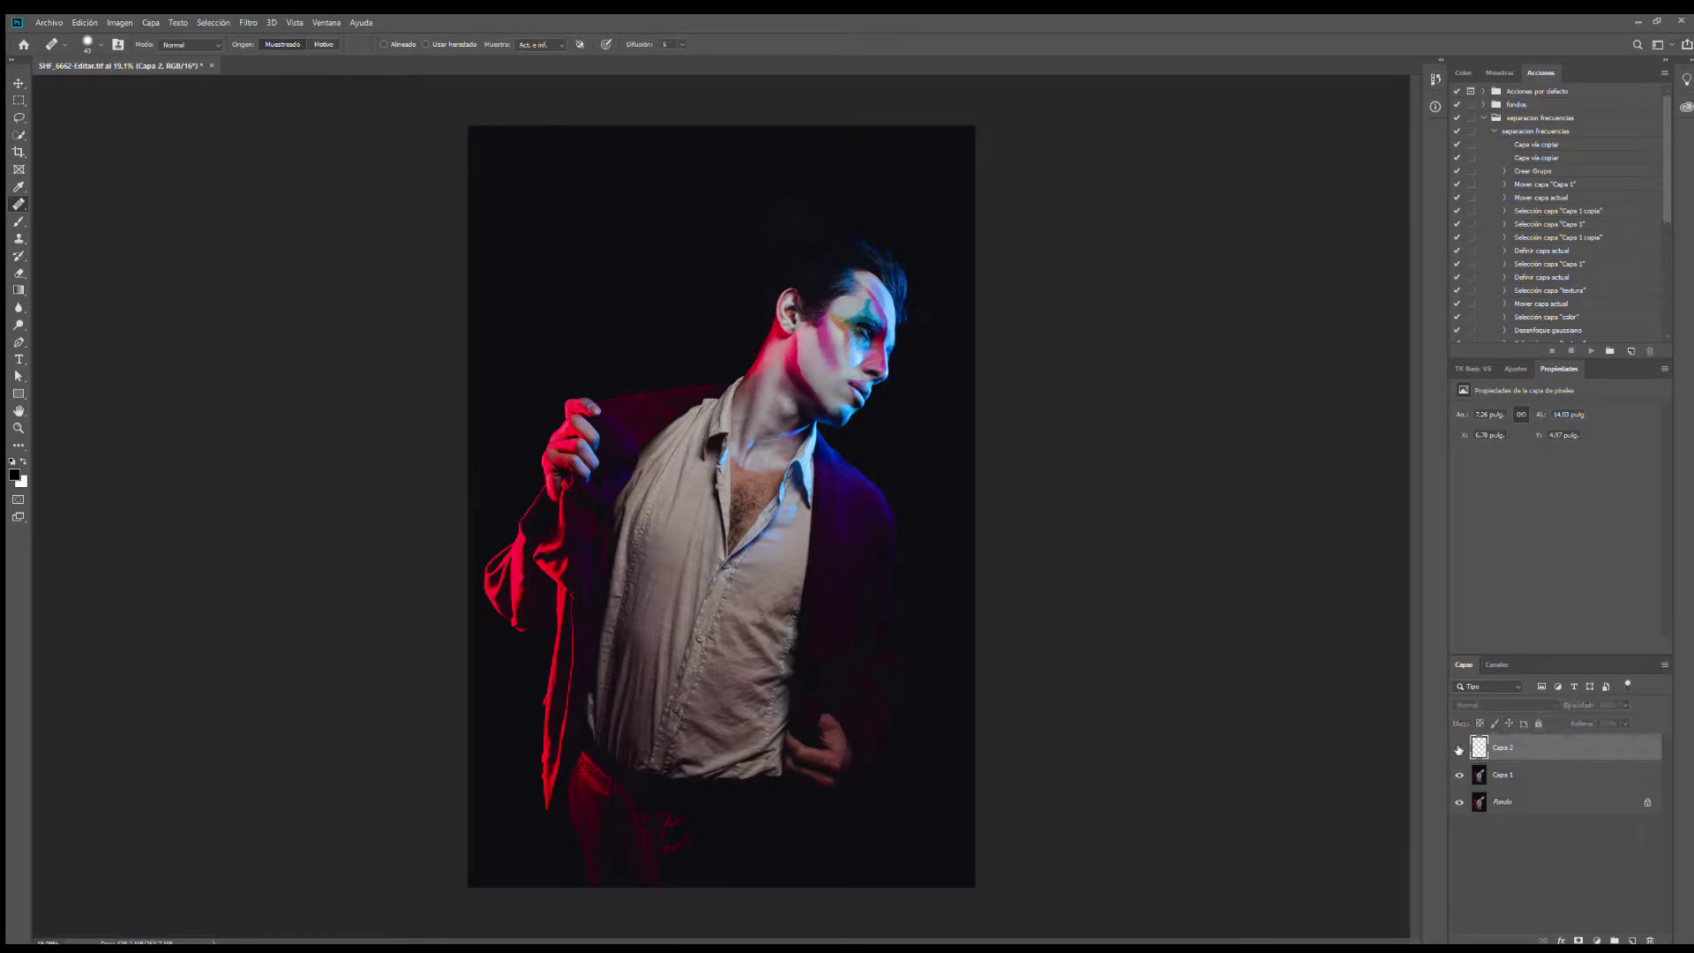
Step: Select the layers Capa 1 and Capa 2 together
{"action": "scroll", "coordinate": [635, 605], "scroll_direction": "up", "scroll_amount": 4}
{"action": "scroll", "coordinate": [635, 604], "scroll_direction": "down", "scroll_amount": 1}
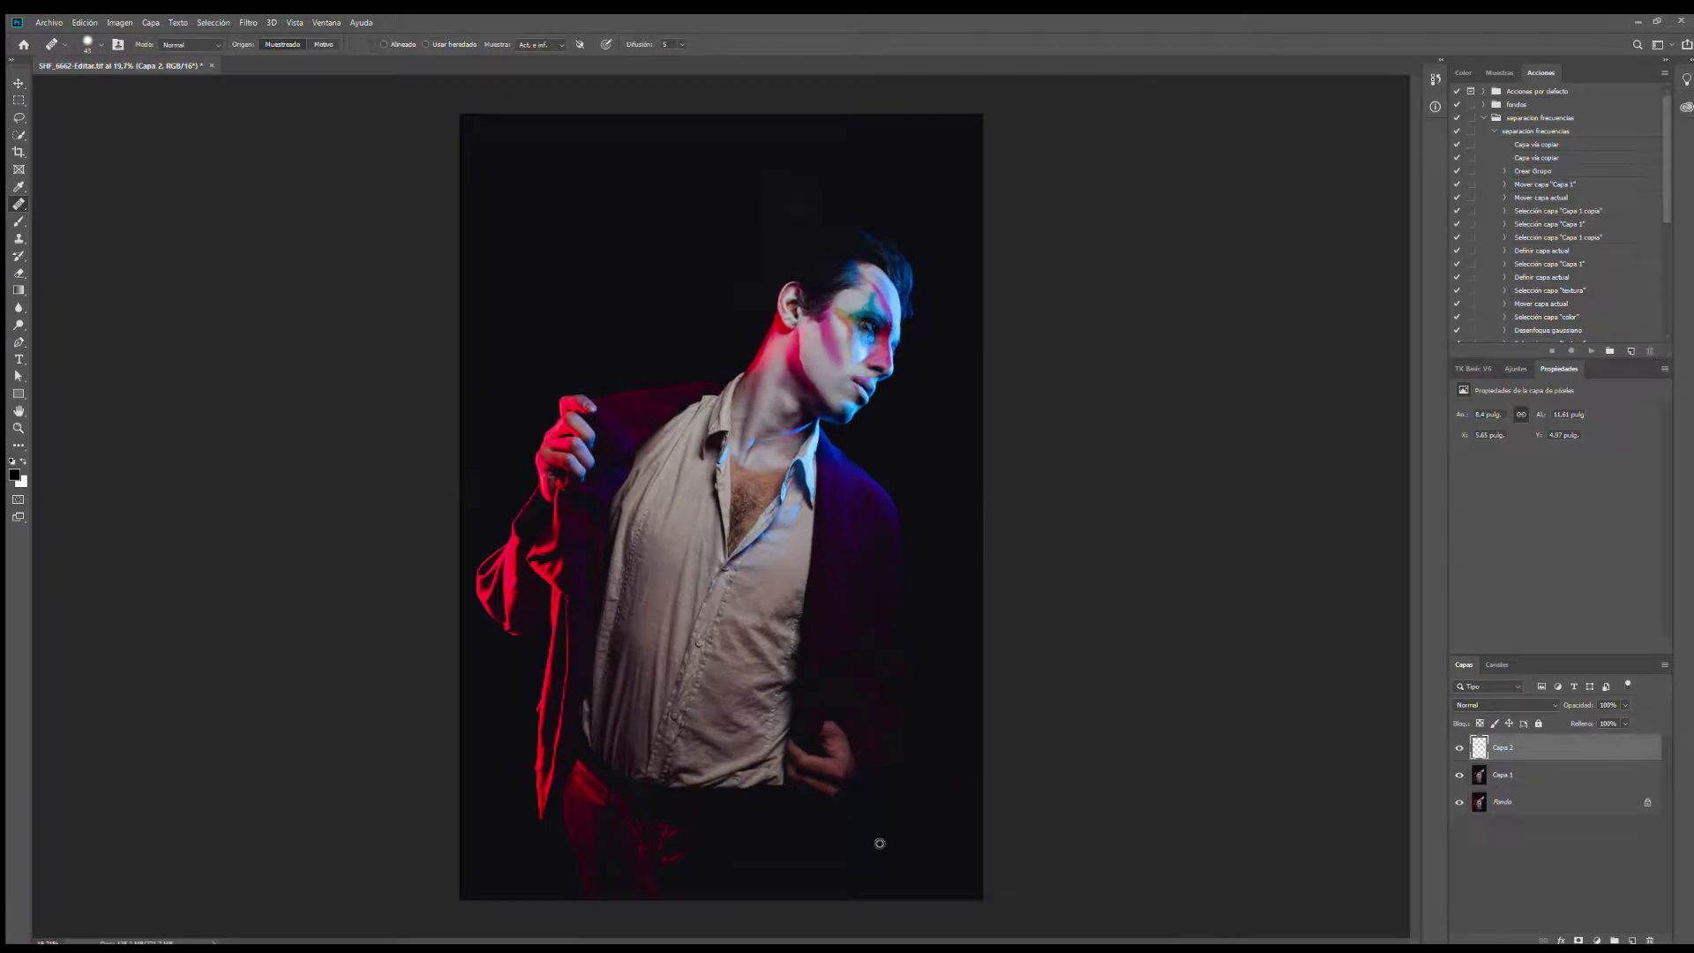
{"action": "scroll", "coordinate": [509, 749], "scroll_direction": "up", "scroll_amount": 2}
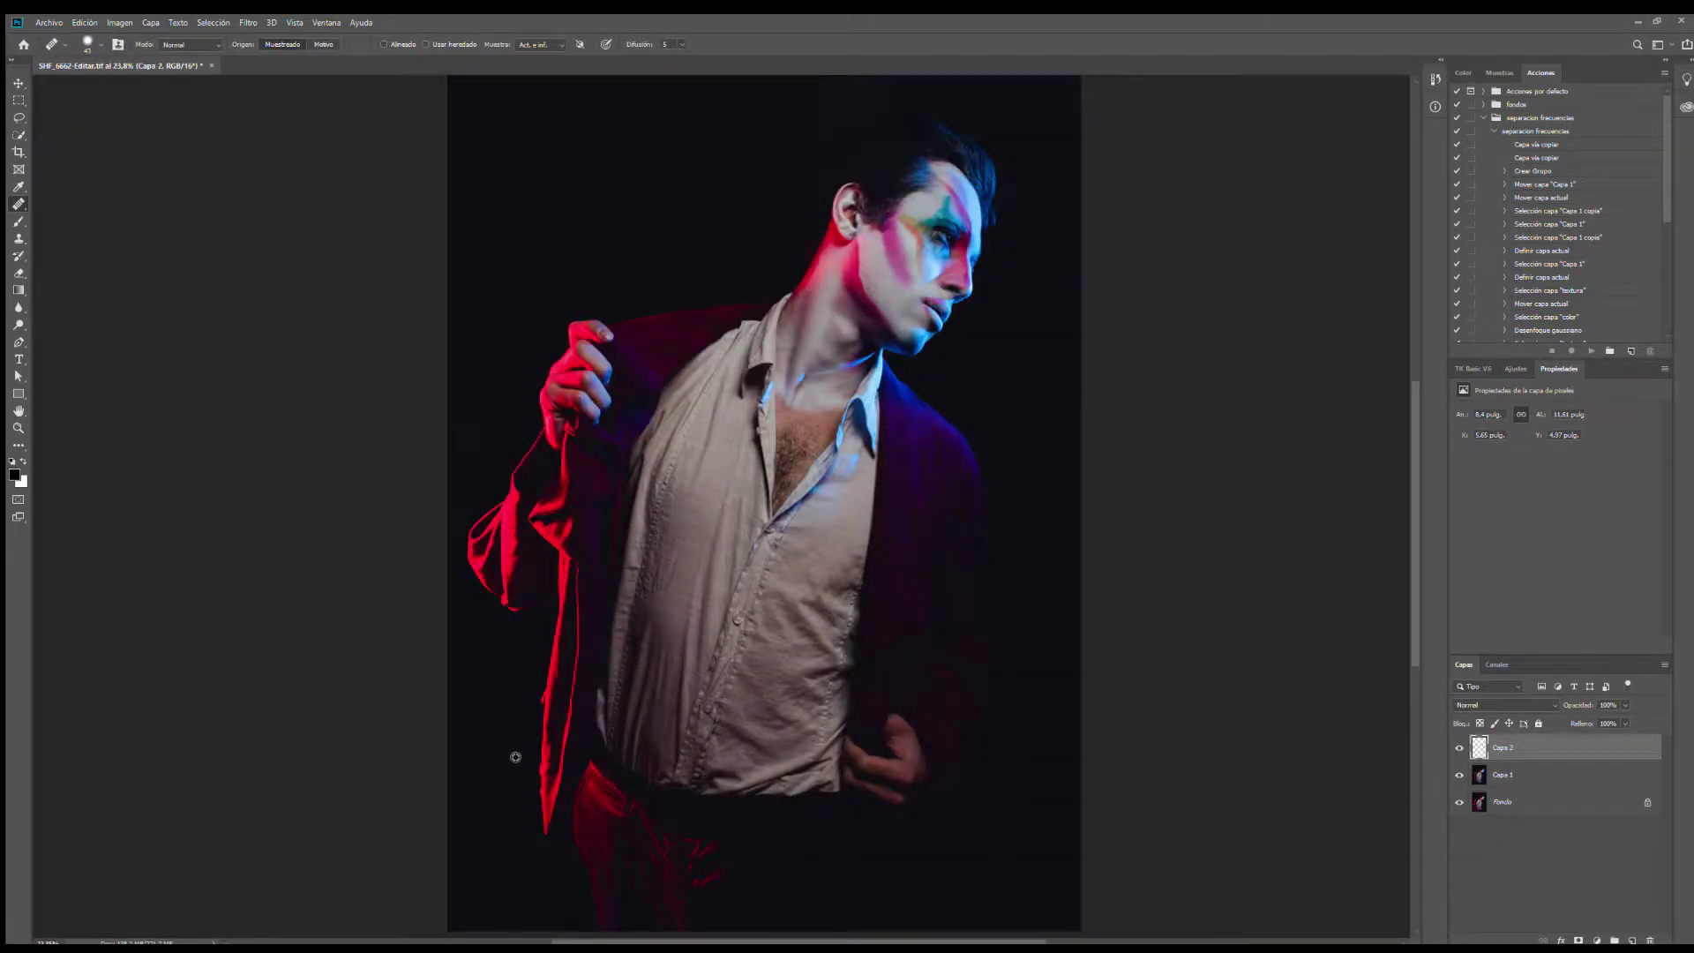
{"action": "scroll", "coordinate": [516, 757], "scroll_direction": "down", "scroll_amount": 2}
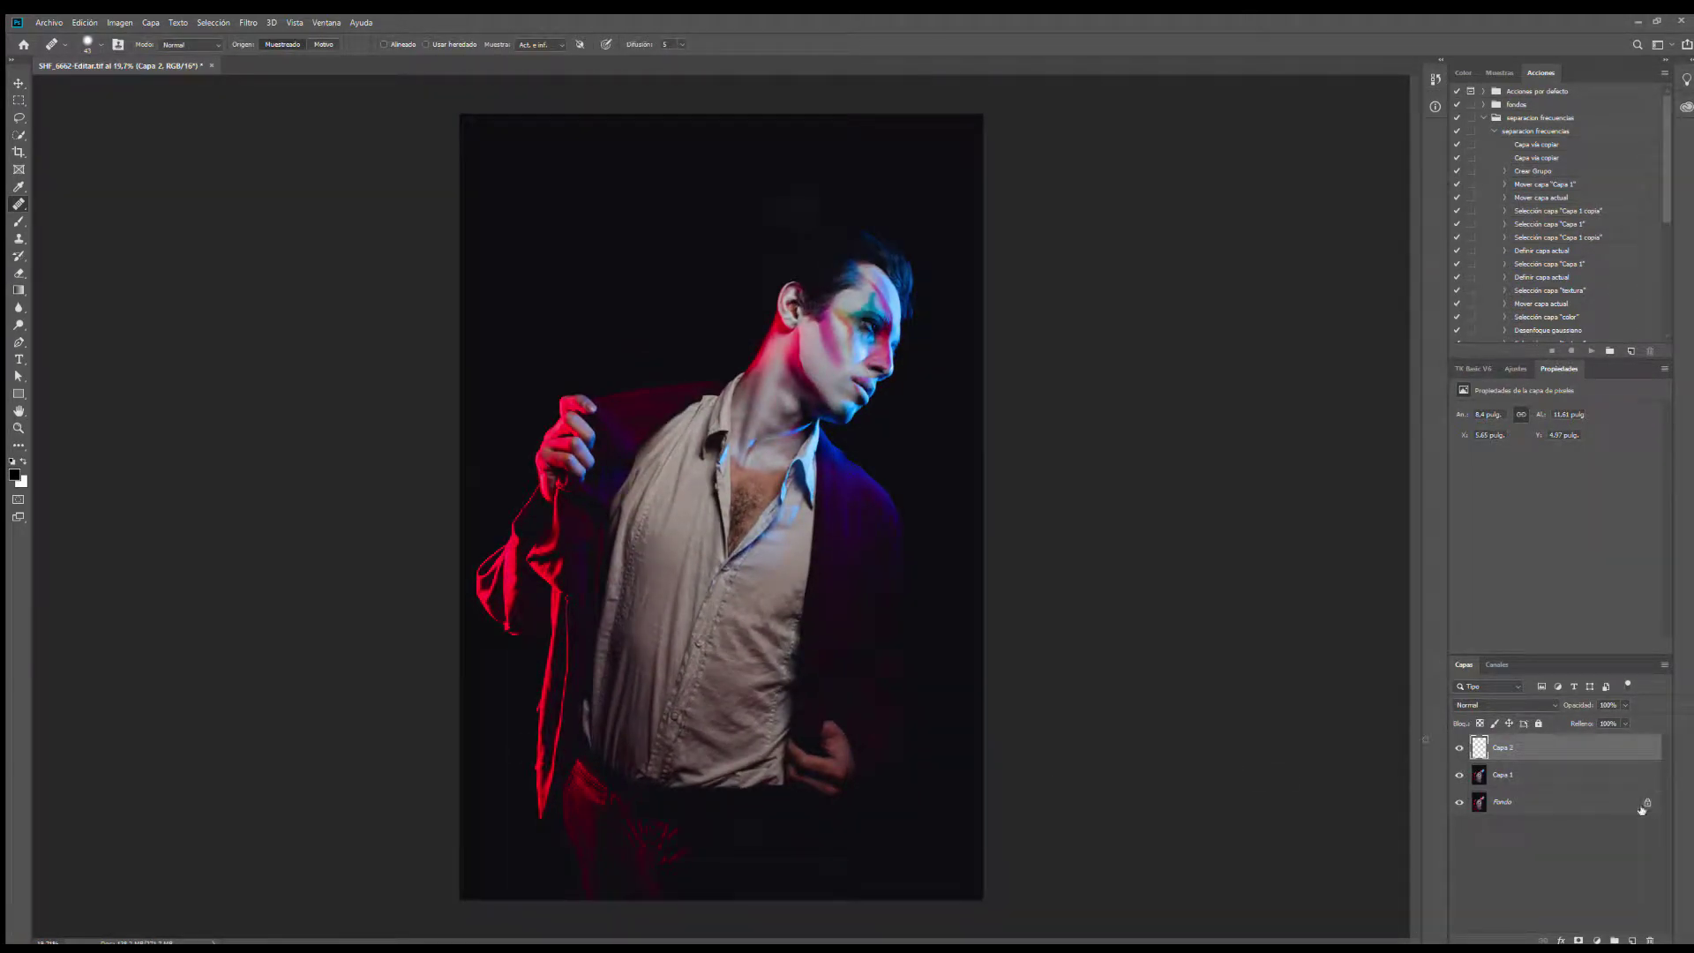
{"action": "left_click", "coordinate": [1488, 777], "text": "shift"}
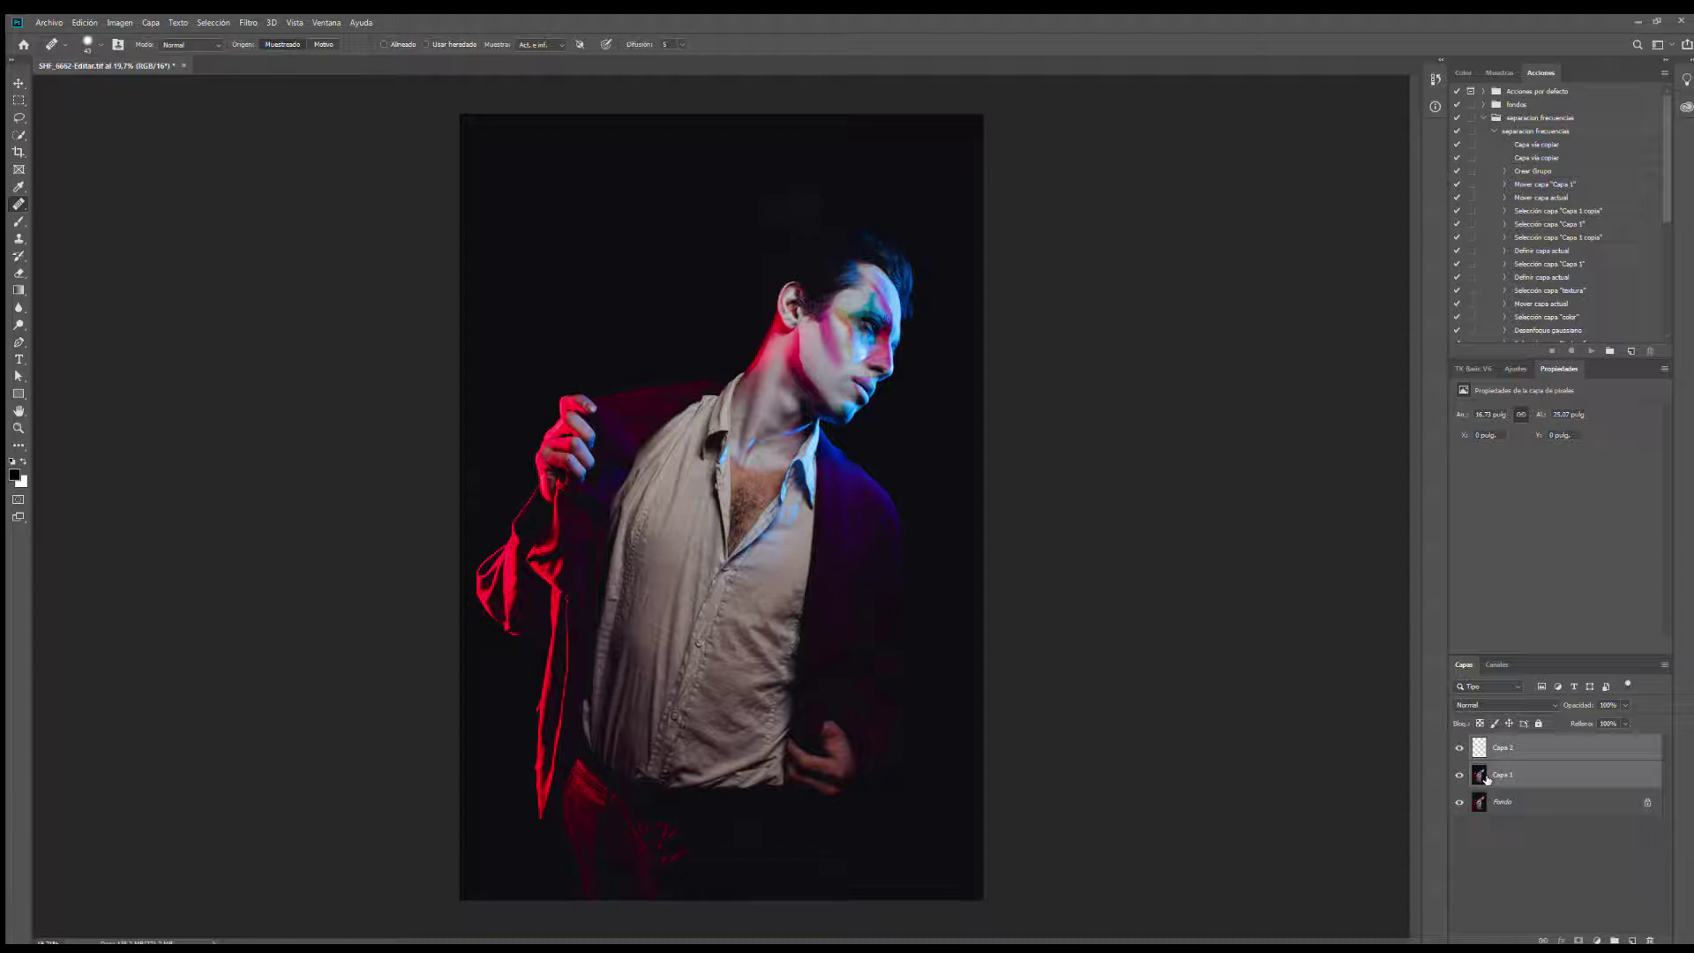
Step: Compare the face and neck with and without Capa 2 by repeatedly hiding and showing the layer
{"action": "scroll", "coordinate": [840, 268], "scroll_direction": "up", "scroll_amount": 12}
{"action": "scroll", "coordinate": [1126, 556], "scroll_direction": "up", "scroll_amount": 3}
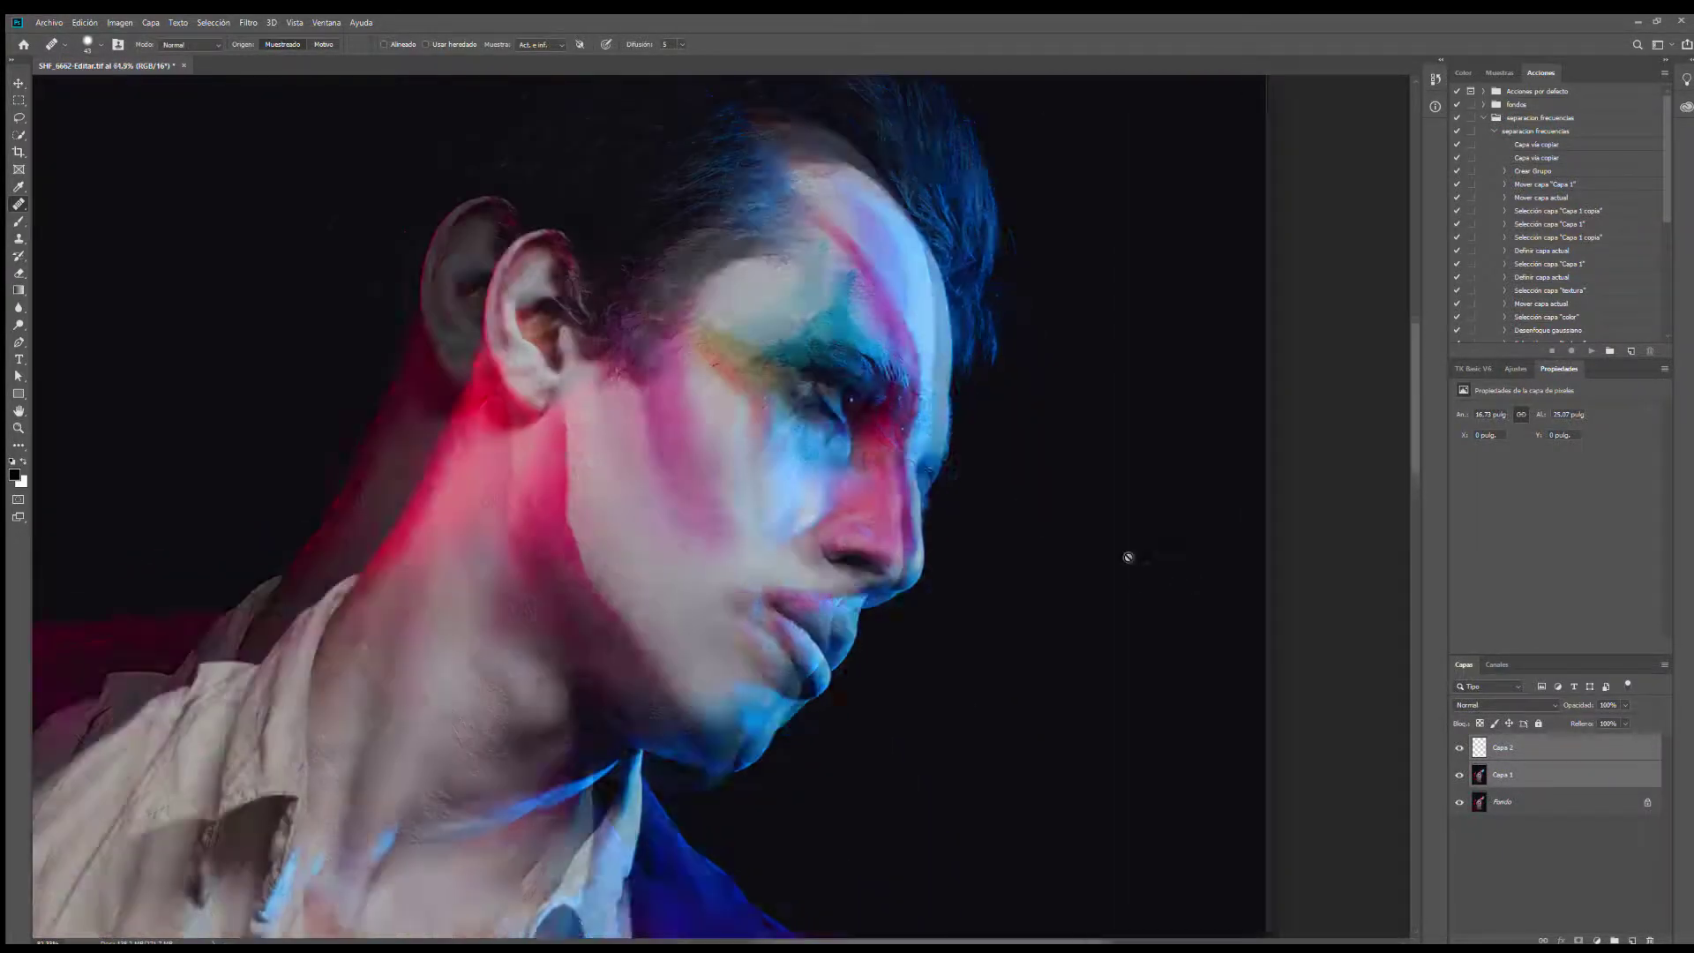
{"action": "left_click", "coordinate": [1459, 747]}
{"action": "left_click", "coordinate": [1459, 747]}
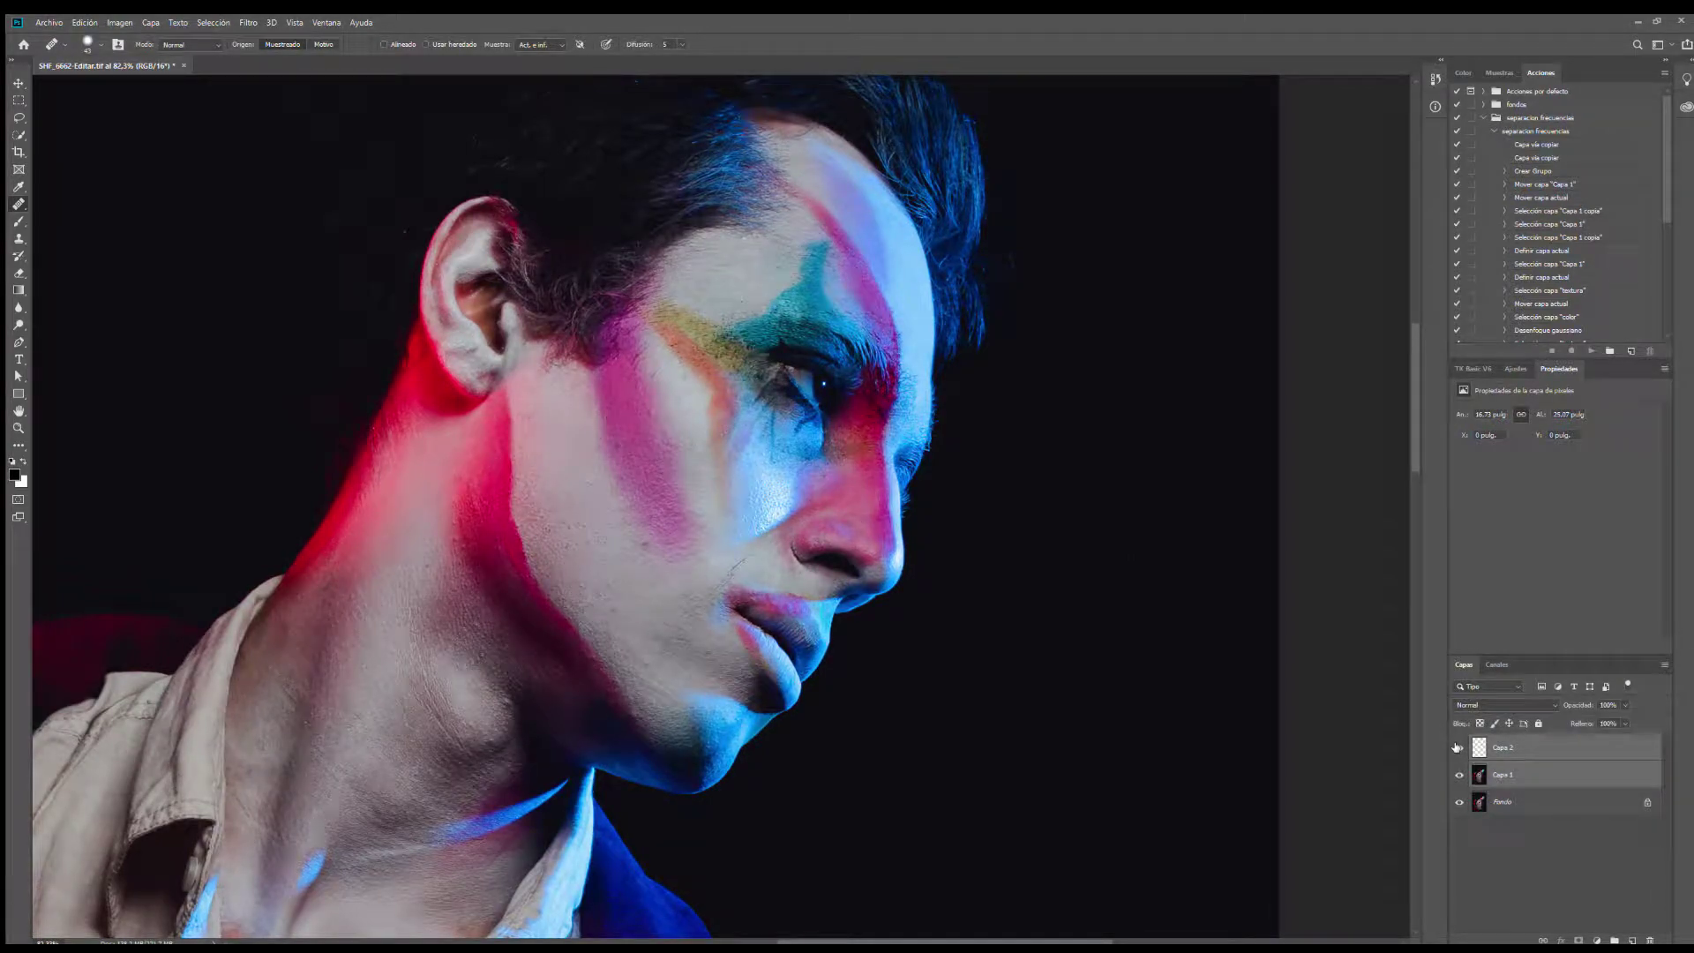
{"action": "left_click", "coordinate": [1459, 748]}
{"action": "left_click", "coordinate": [1458, 747]}
{"action": "left_click", "coordinate": [1459, 747]}
{"action": "left_click", "coordinate": [1458, 748]}
{"action": "left_click", "coordinate": [1458, 747]}
{"action": "left_click", "coordinate": [1458, 747]}
{"action": "scroll", "coordinate": [930, 724], "scroll_direction": "down", "scroll_amount": 8}
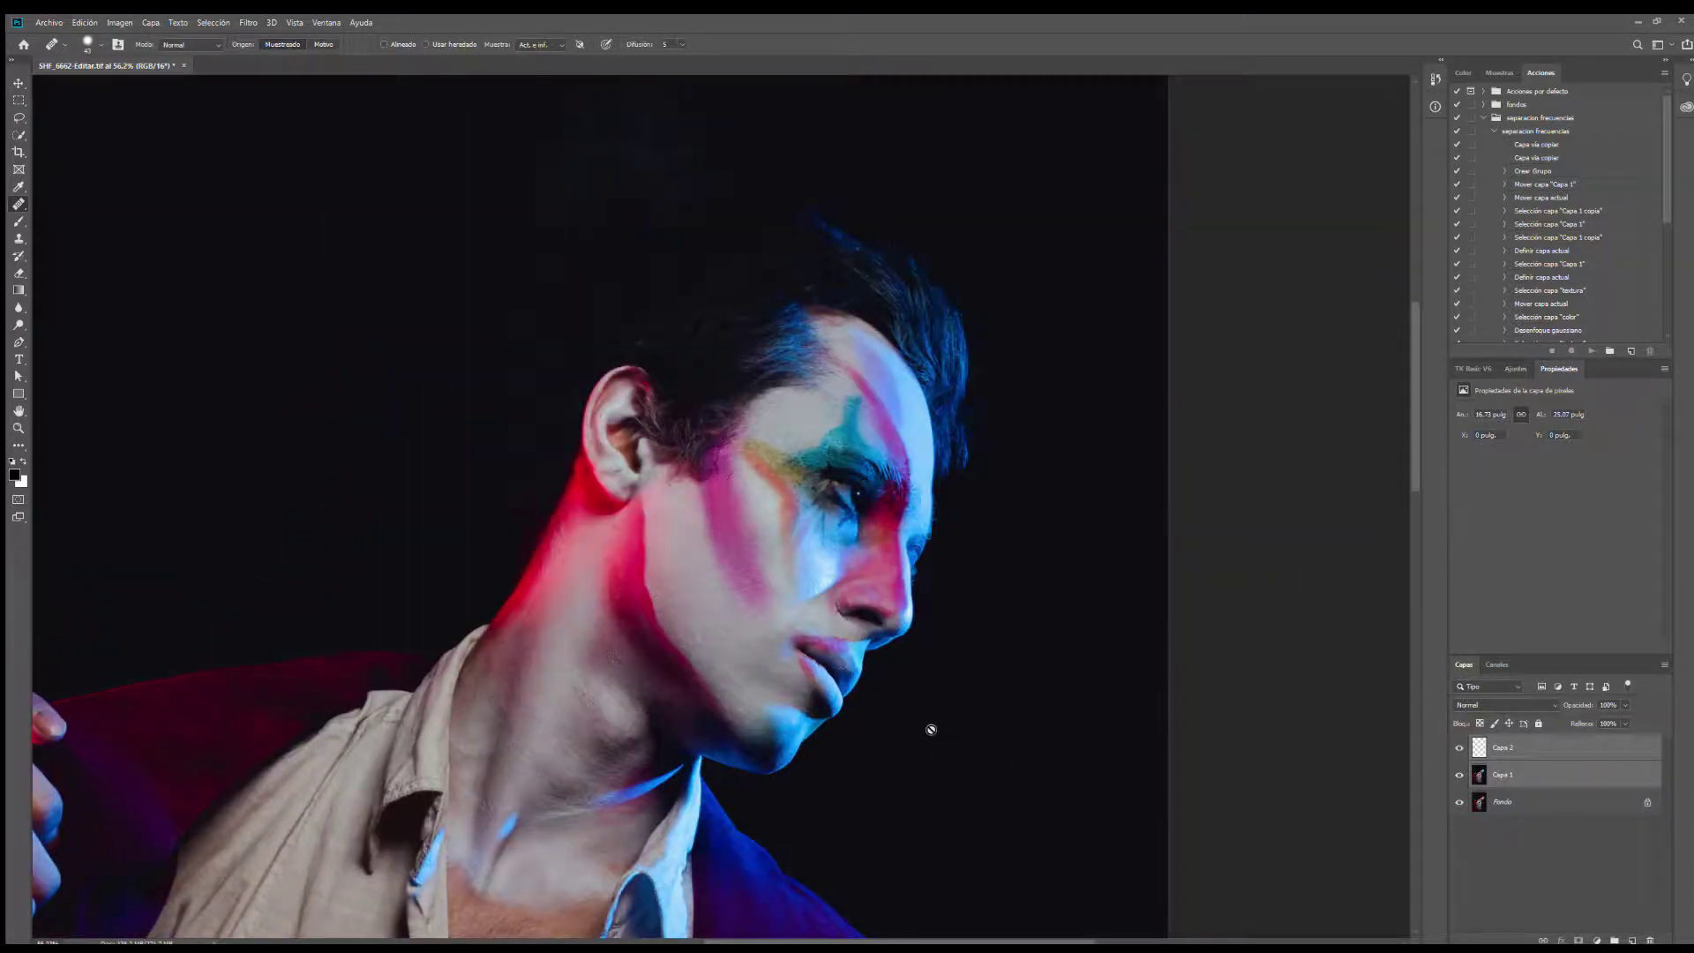
{"action": "scroll", "coordinate": [931, 723], "scroll_direction": "down", "scroll_amount": 4}
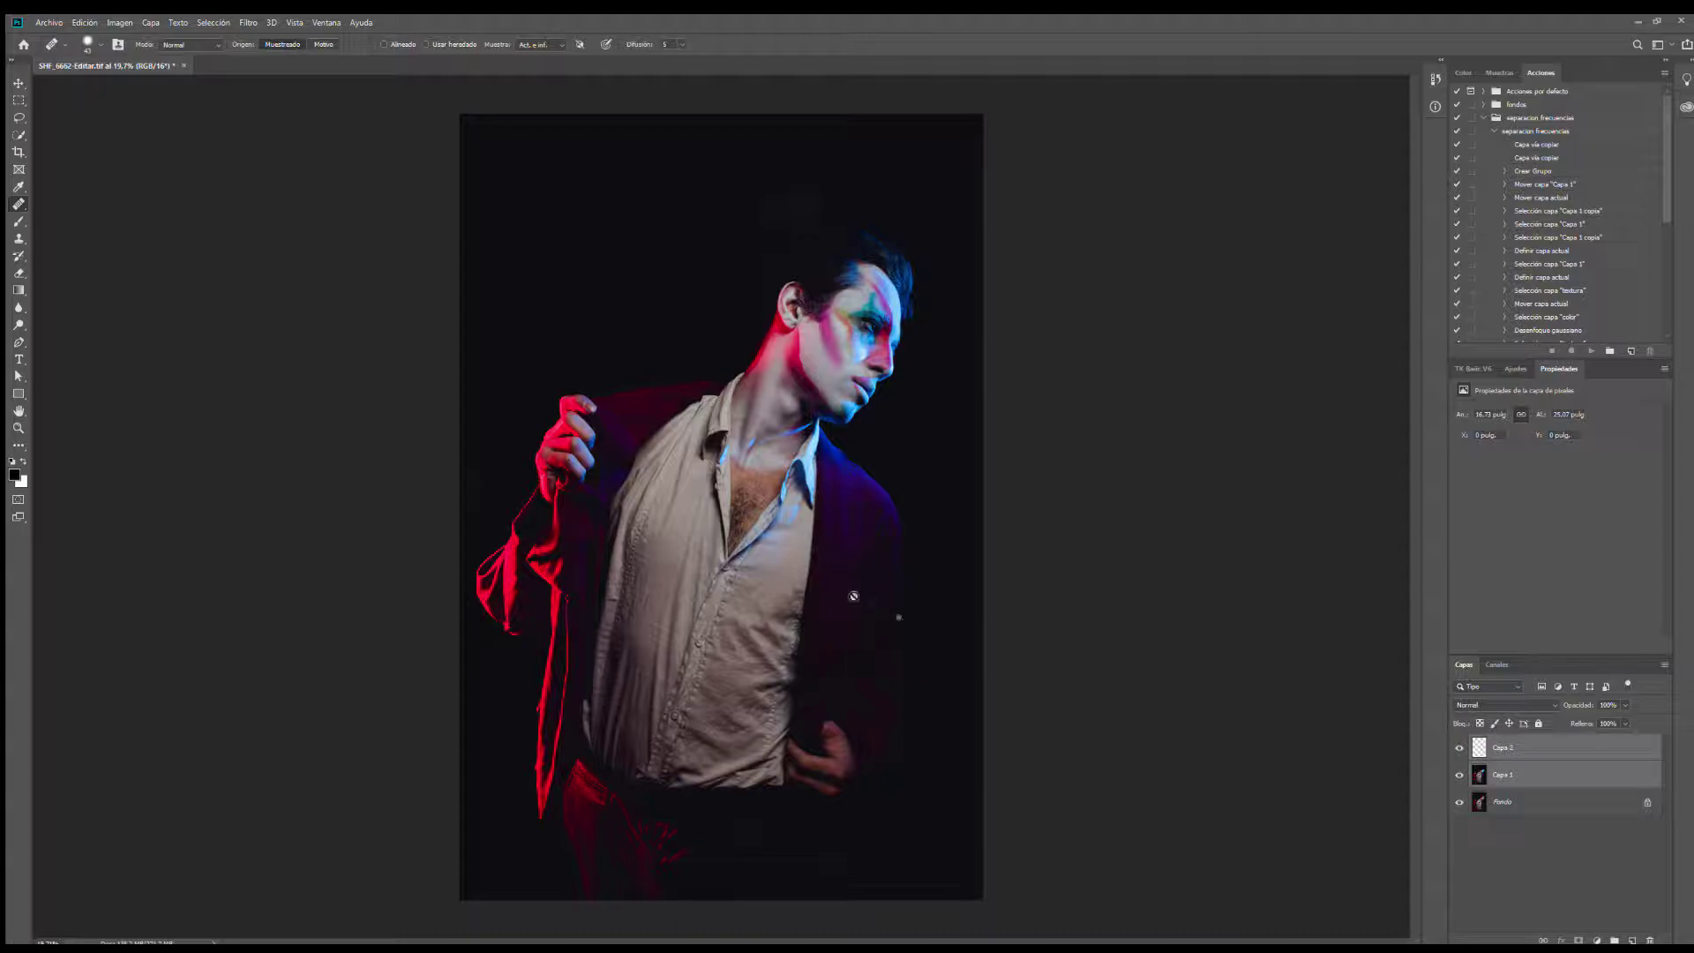
Step: Examine the retouched skin on the face and neck up close, and the portrait as a whole
{"action": "scroll", "coordinate": [798, 417], "scroll_direction": "up", "scroll_amount": 5}
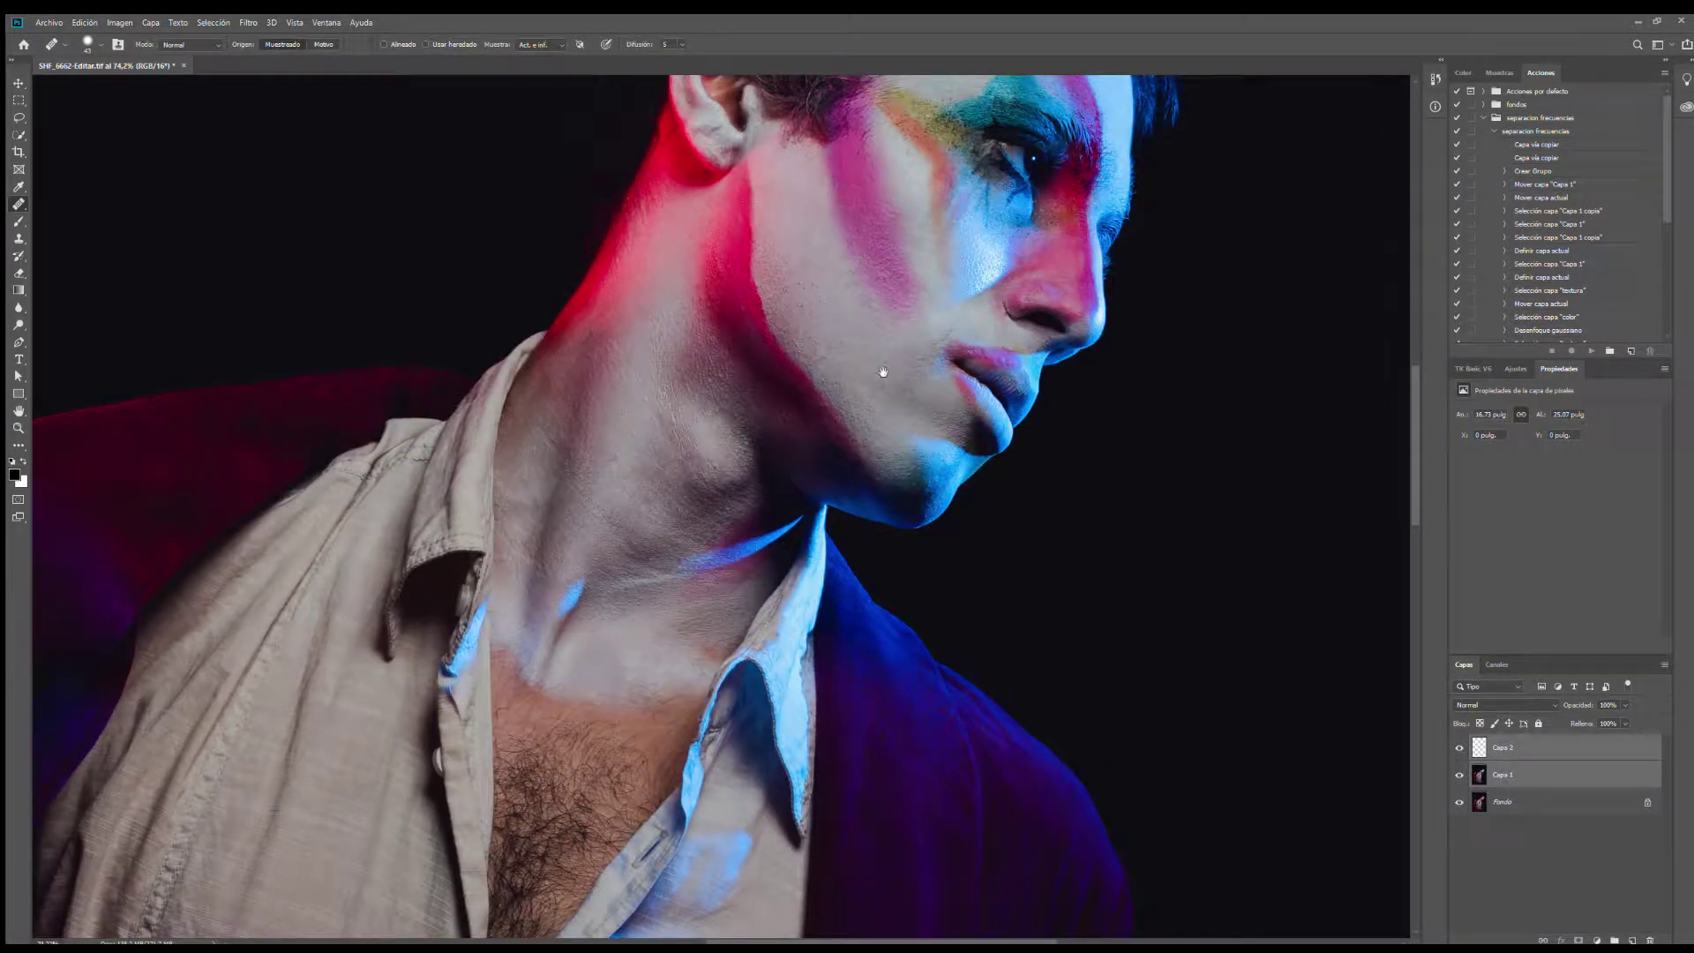
{"action": "scroll", "coordinate": [883, 370], "scroll_direction": "up", "scroll_amount": 1}
{"action": "scroll", "coordinate": [911, 434], "scroll_direction": "up", "scroll_amount": 1}
{"action": "scroll", "coordinate": [907, 438], "scroll_direction": "up", "scroll_amount": 1}
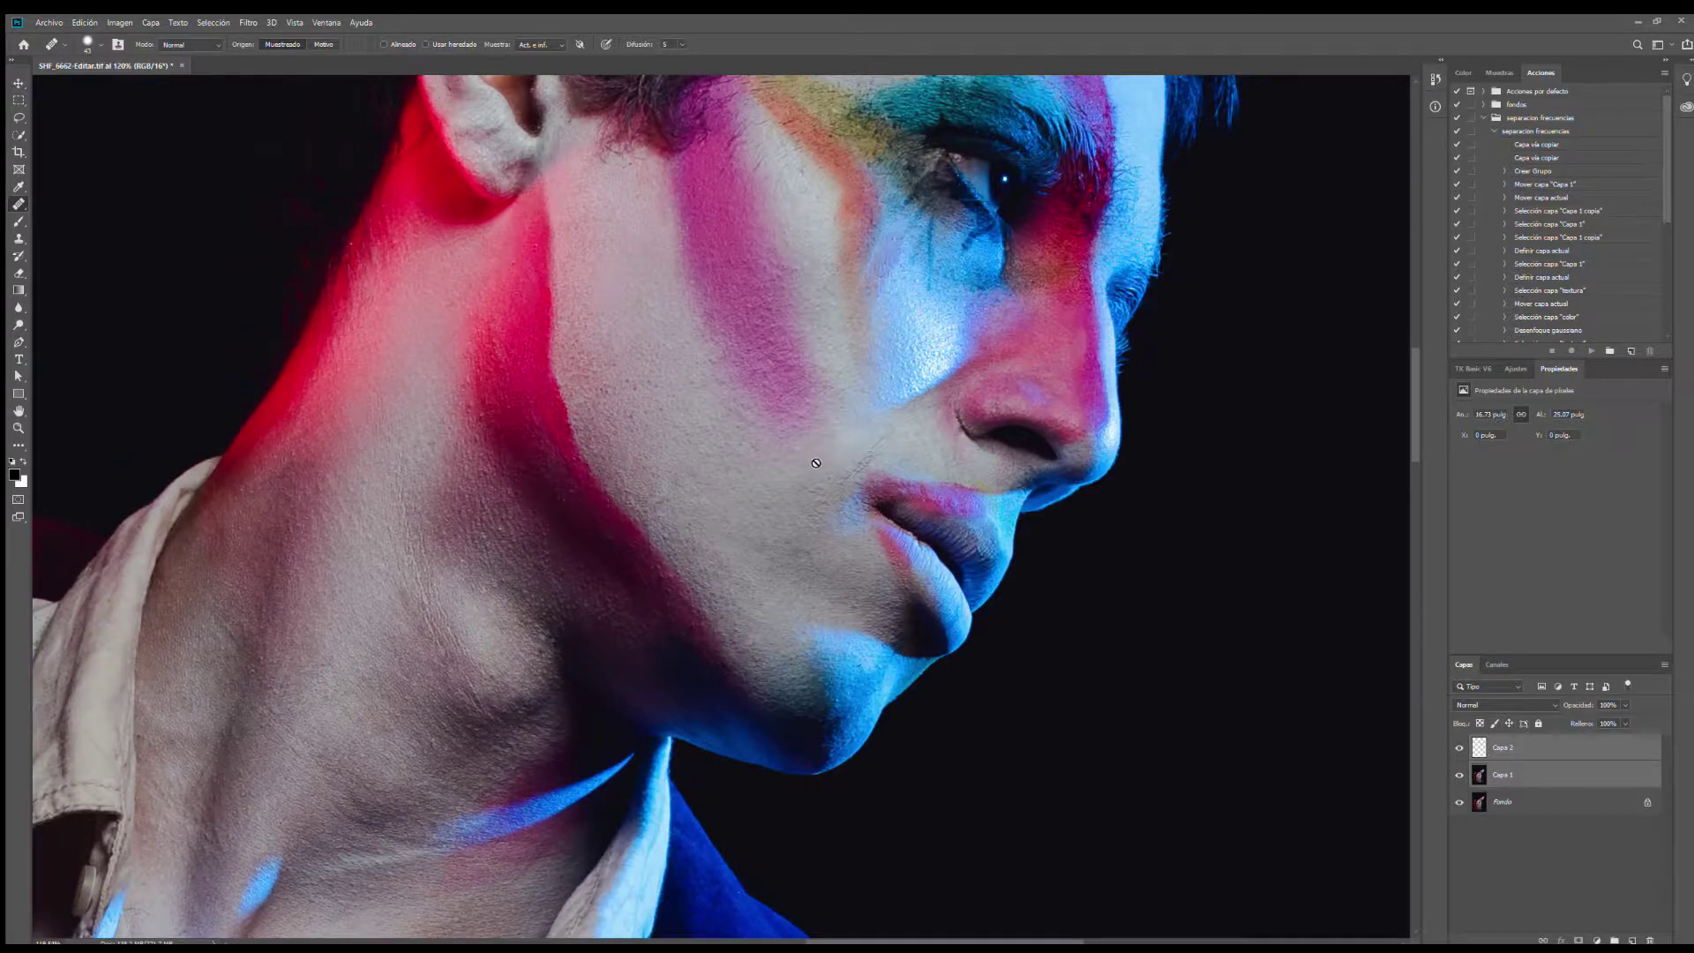
{"action": "scroll", "coordinate": [815, 464], "scroll_direction": "down", "scroll_amount": 2}
{"action": "left_click_drag", "start_coordinate": [845, 362], "coordinate": [844, 523]}
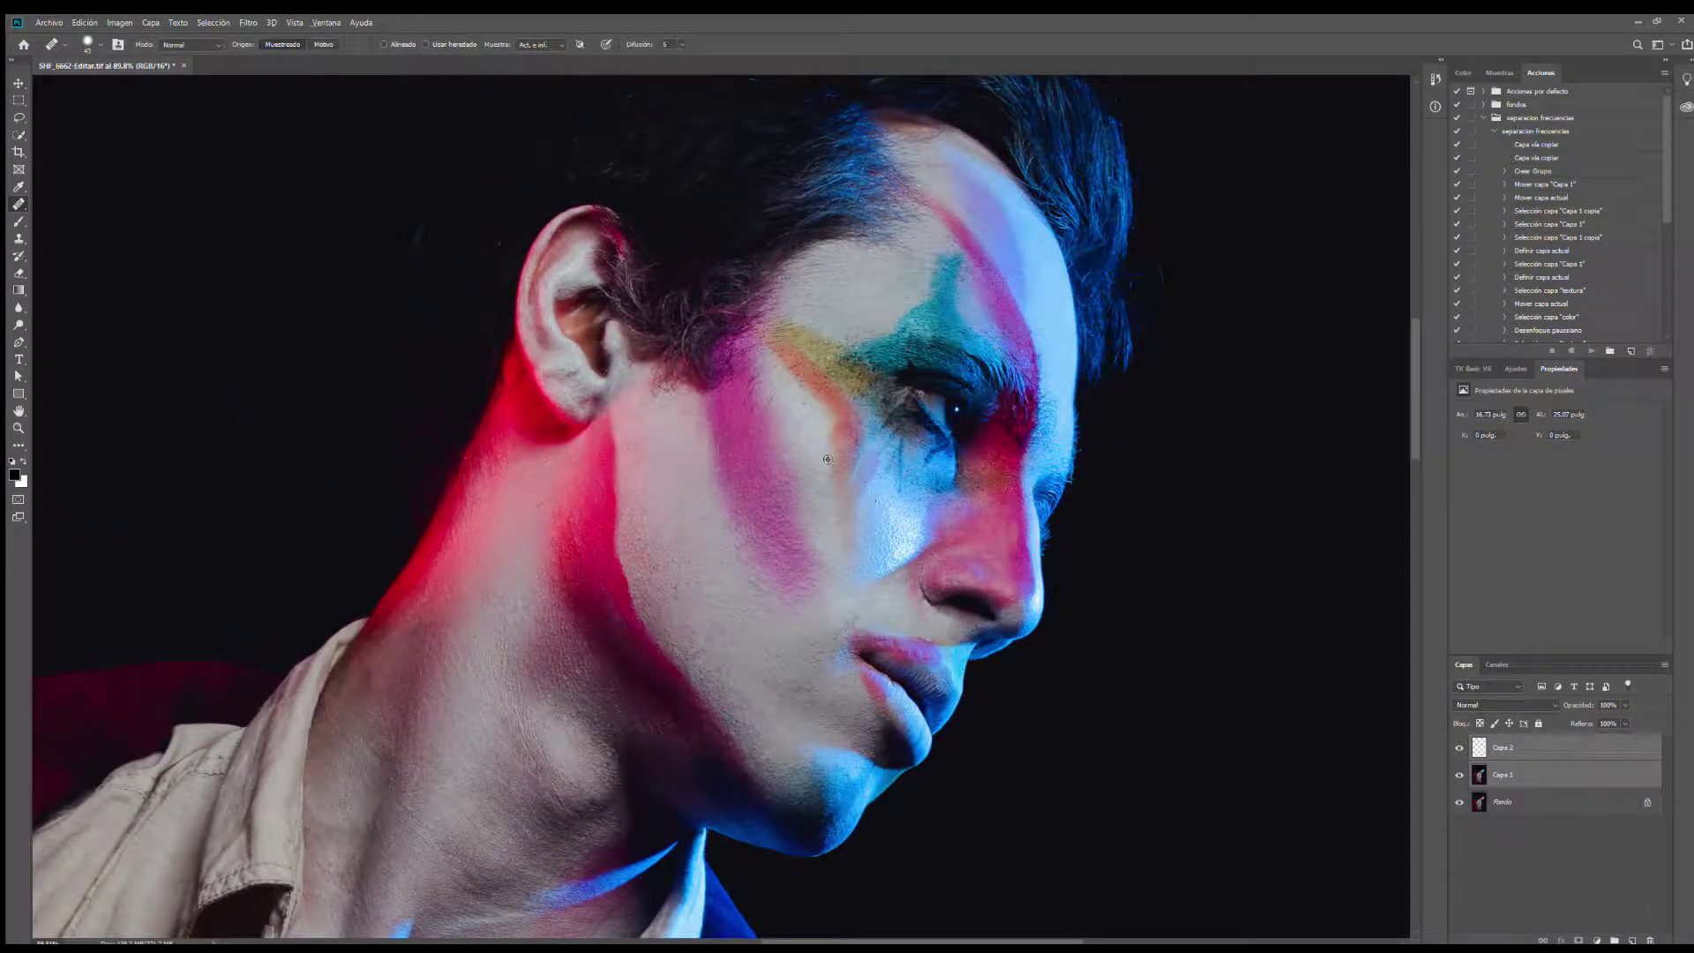
{"action": "scroll", "coordinate": [829, 459], "scroll_direction": "down", "scroll_amount": 1}
{"action": "scroll", "coordinate": [970, 176], "scroll_direction": "down", "scroll_amount": 1}
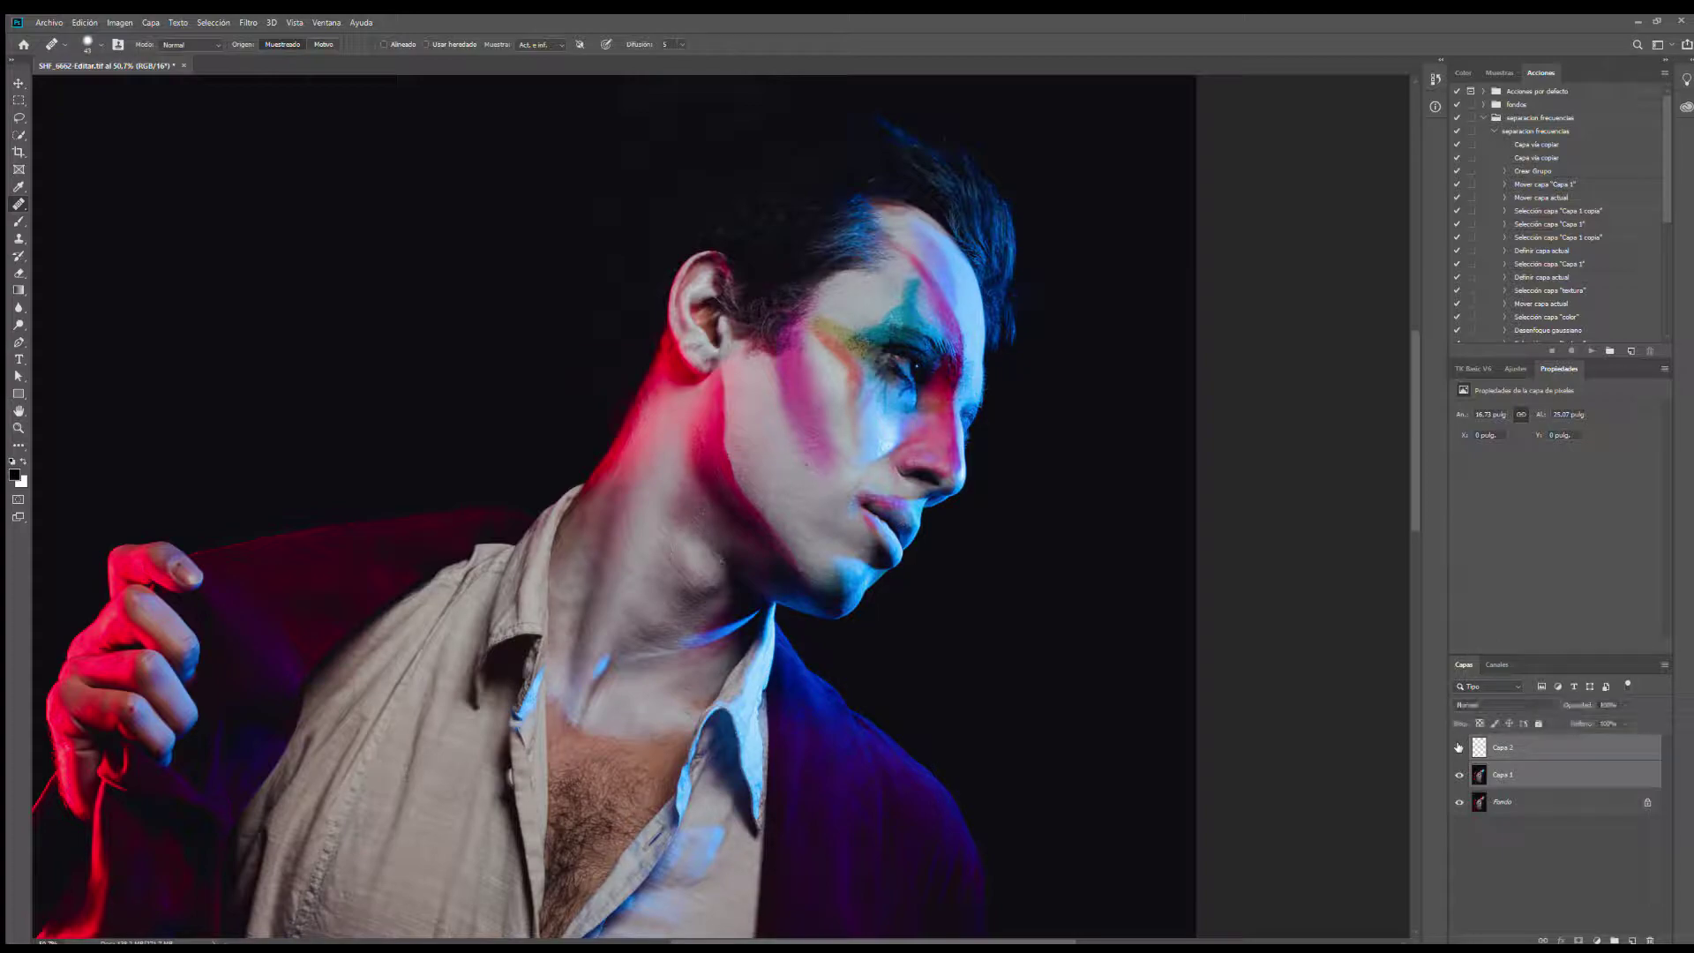
{"action": "scroll", "coordinate": [1032, 572], "scroll_direction": "down", "scroll_amount": 2}
{"action": "scroll", "coordinate": [835, 620], "scroll_direction": "down", "scroll_amount": 4}
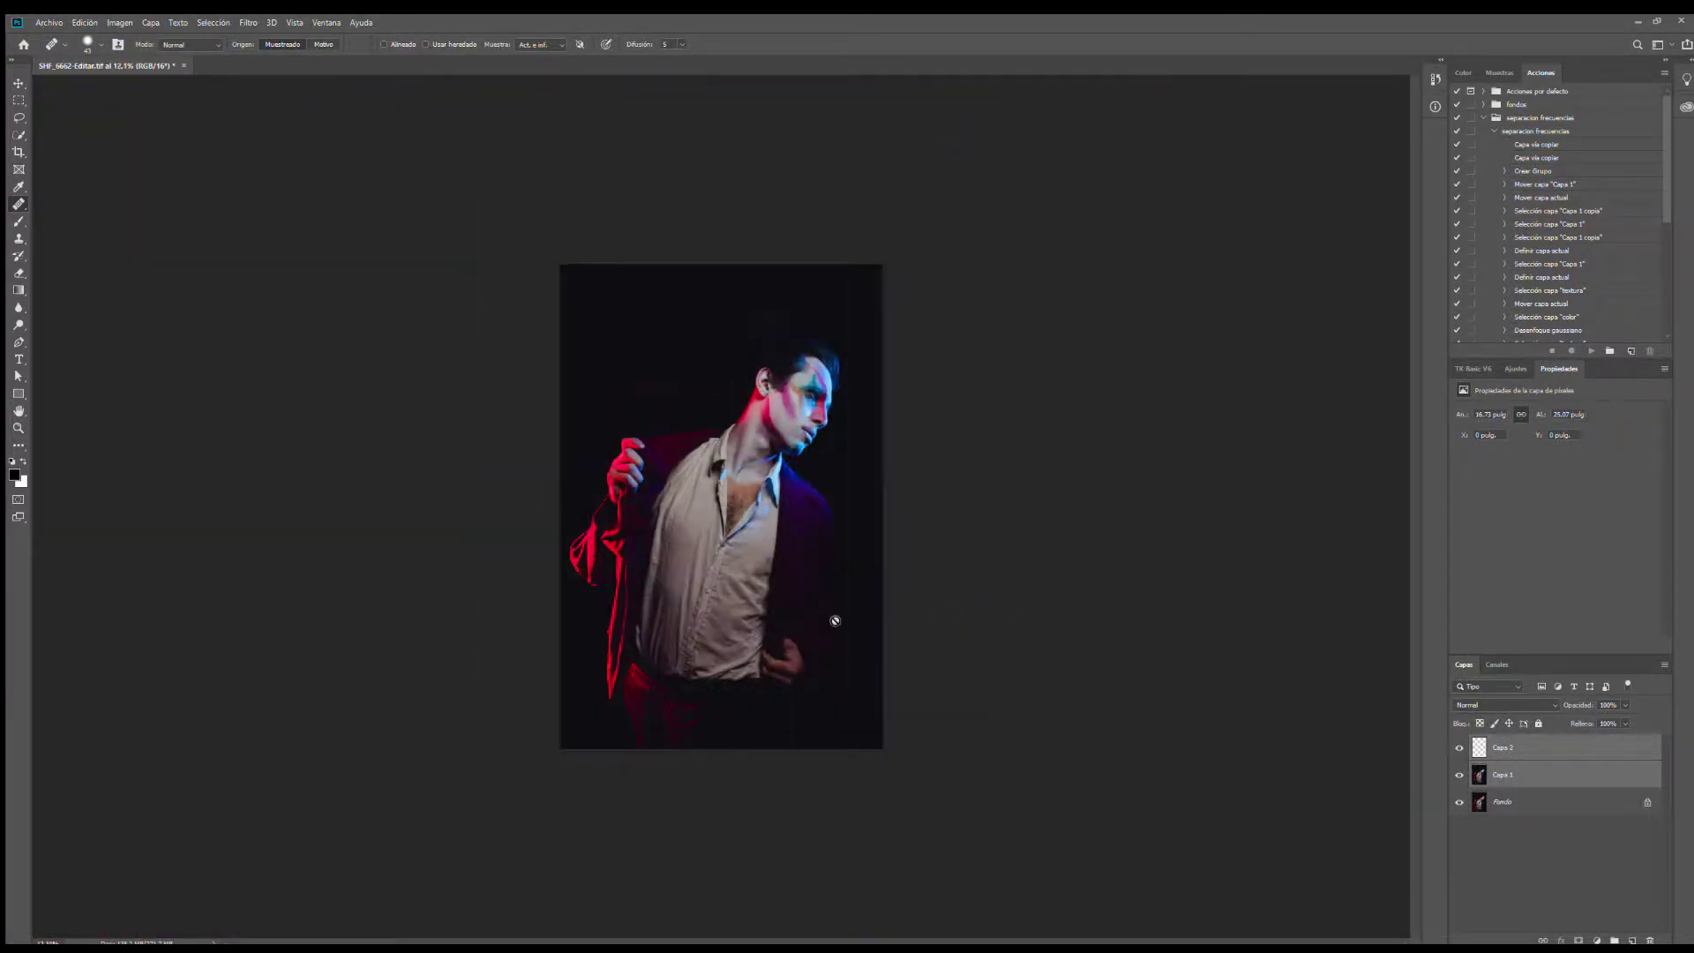
{"action": "scroll", "coordinate": [848, 617], "scroll_direction": "up", "scroll_amount": 3}
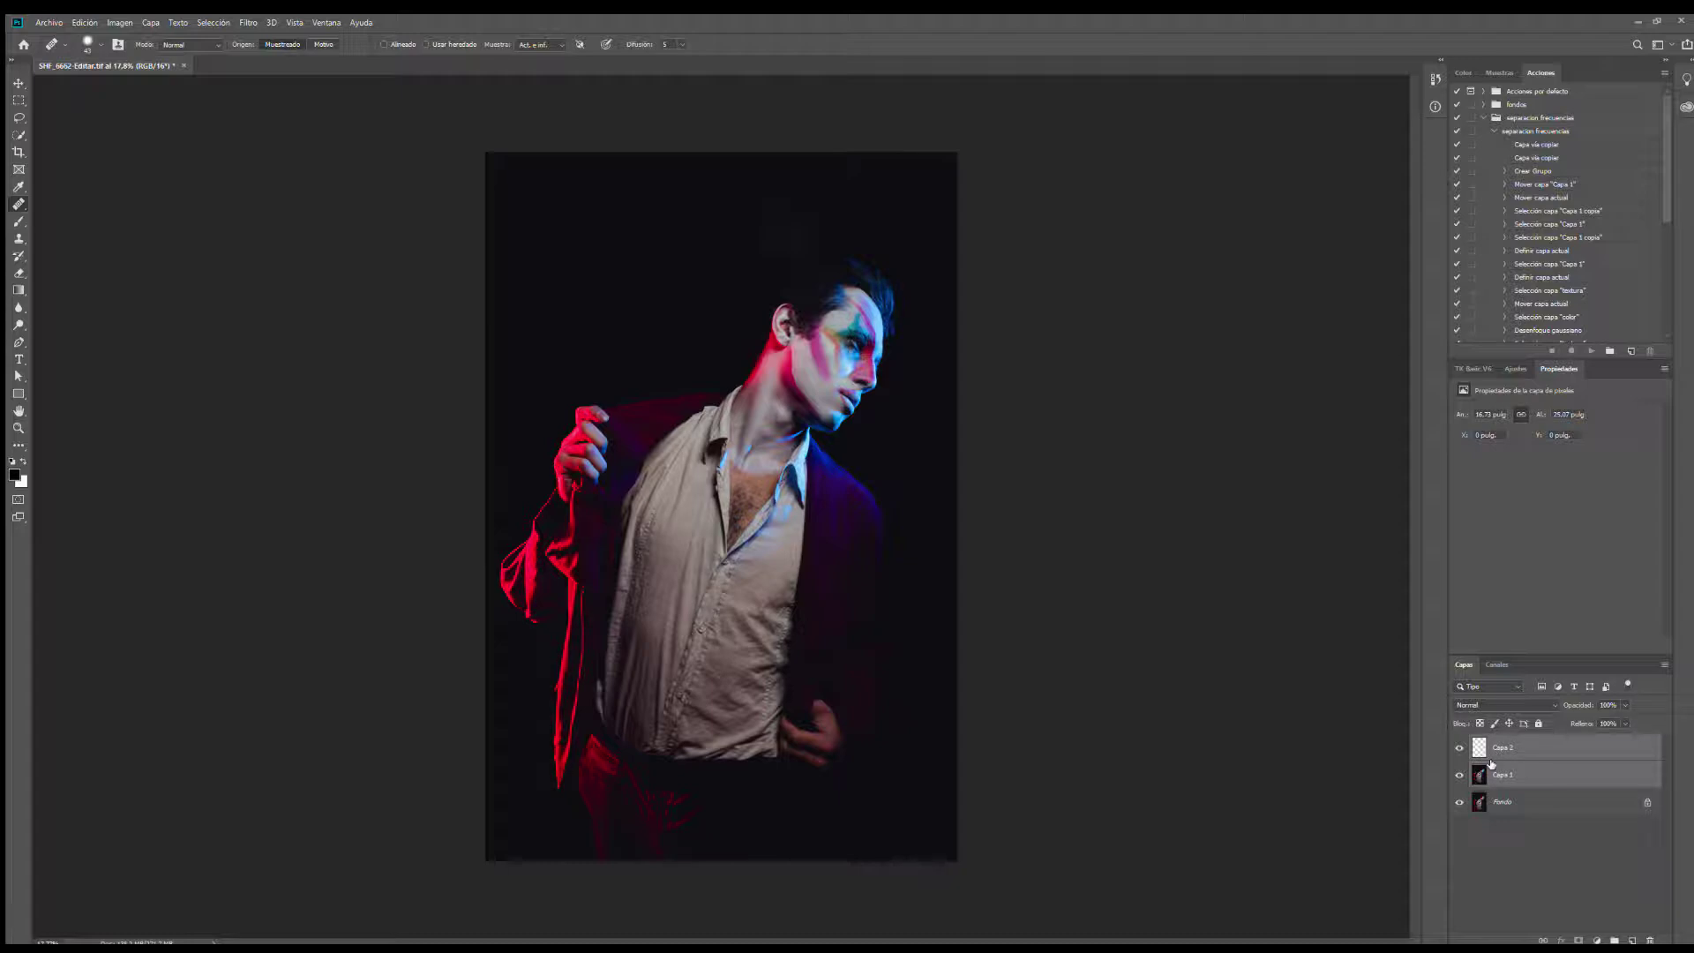
Step: Group the two selected layers and name the group piel
{"action": "key", "text": "ctrl+g"}
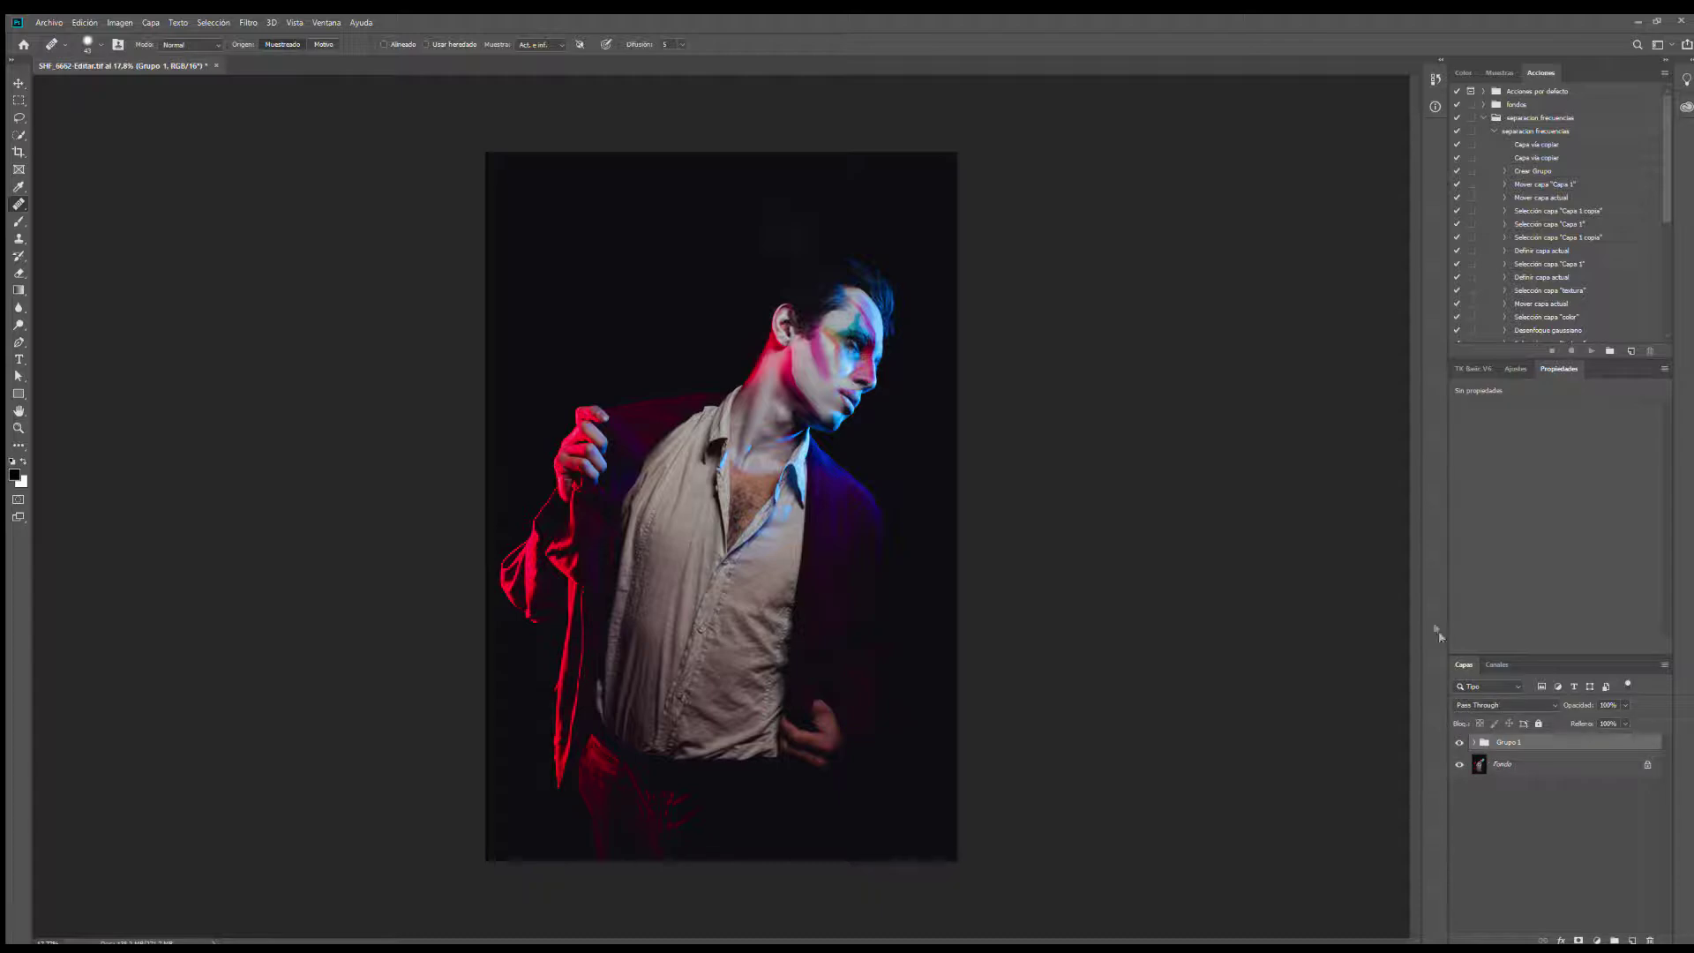
{"action": "double_click", "coordinate": [1496, 745]}
{"action": "key", "text": "Return"}
Step: Add a Curves adjustment layer above the piel group and brighten the image with a curve point at input 125, output 187
{"action": "left_click", "coordinate": [1514, 369]}
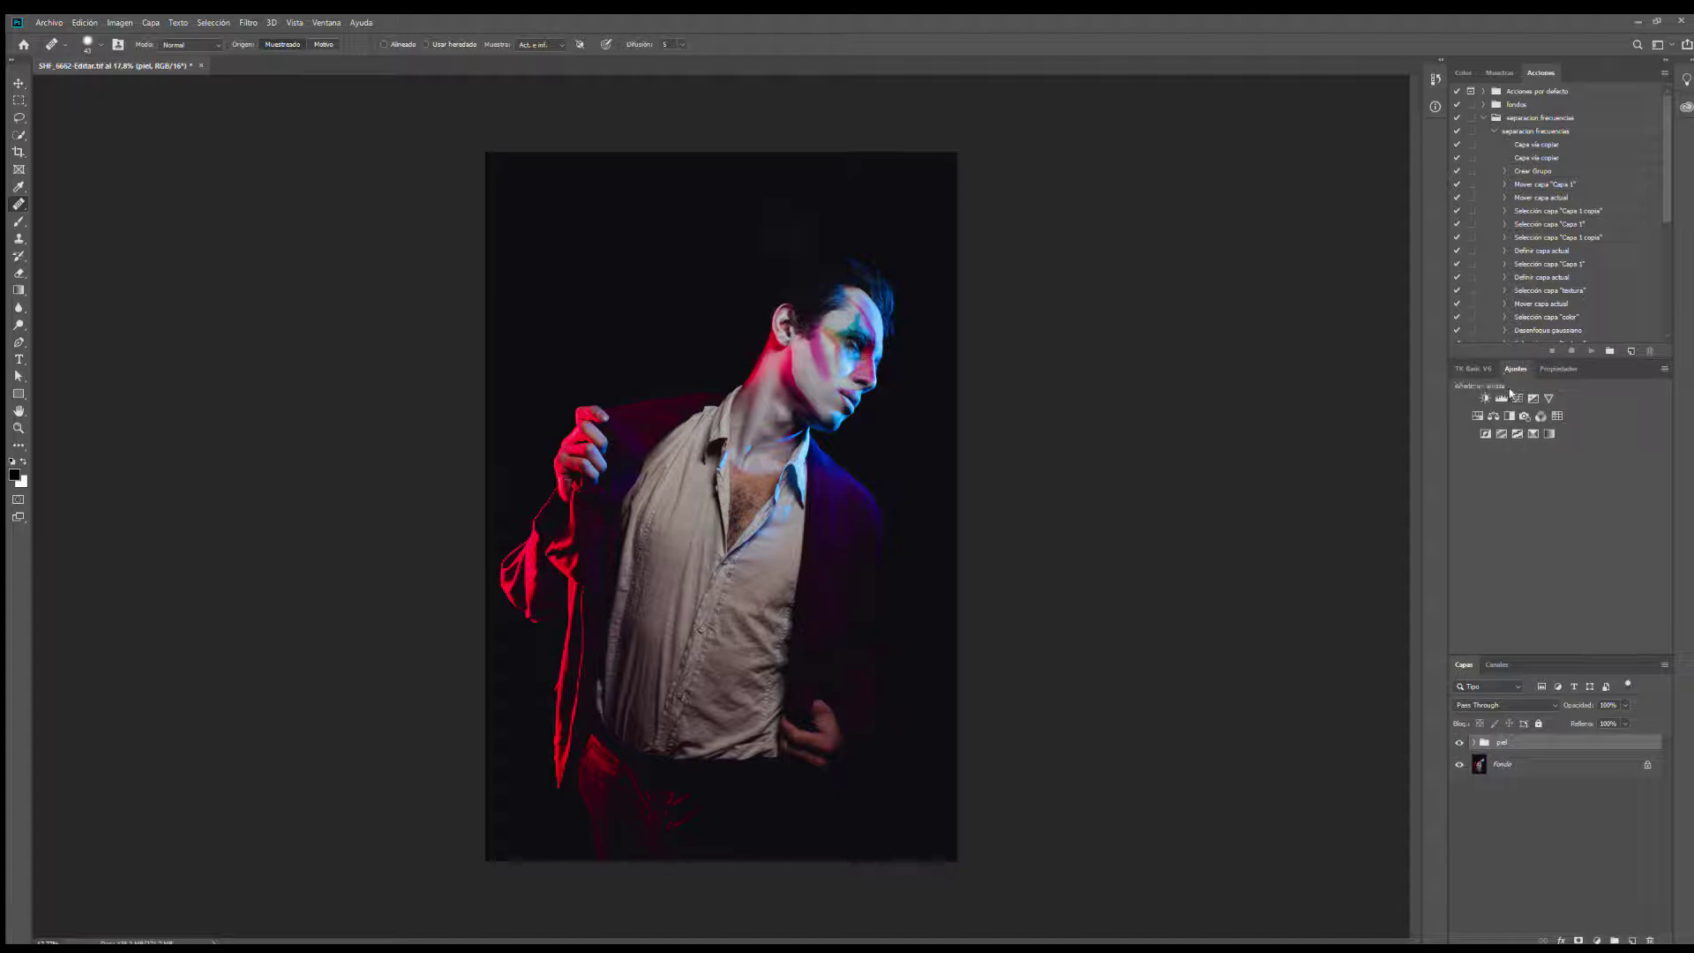
{"action": "left_click", "coordinate": [1510, 394]}
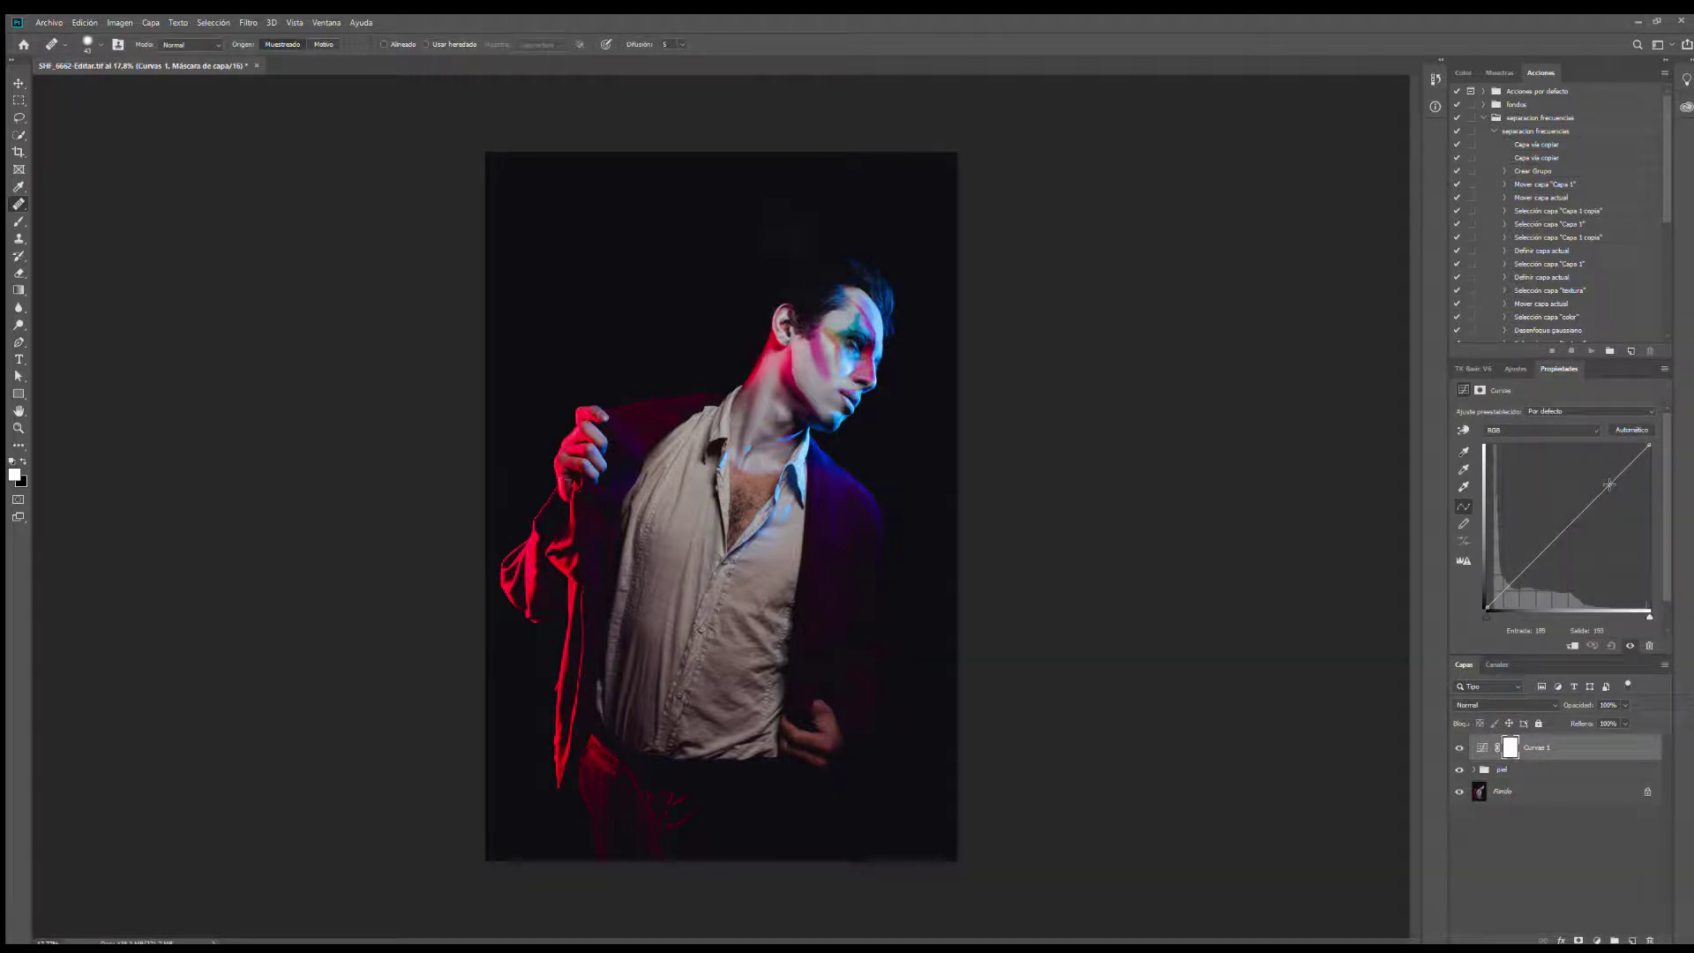
{"action": "left_click_drag", "start_coordinate": [1598, 490], "coordinate": [1597, 488]}
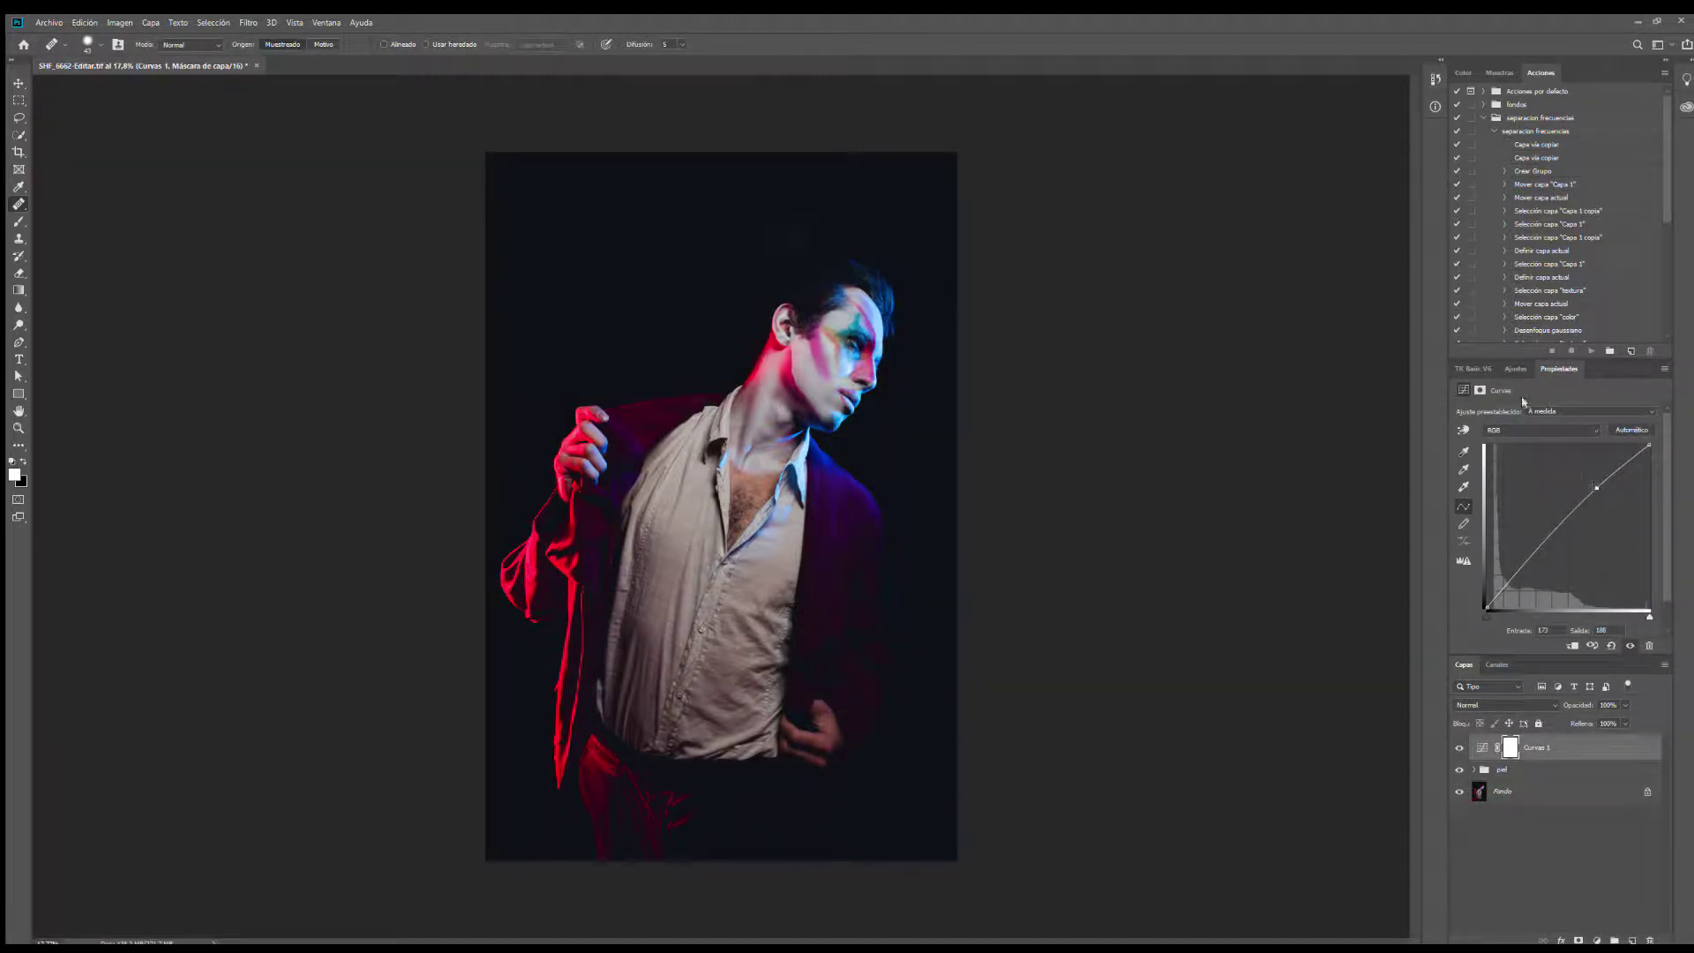
{"action": "left_click", "coordinate": [1514, 369]}
{"action": "left_click", "coordinate": [1558, 368]}
{"action": "mouse_move", "coordinate": [1593, 487]}
{"action": "left_mouse_down"}
{"action": "mouse_move", "coordinate": [1587, 472]}
{"action": "mouse_move", "coordinate": [1569, 486]}
{"action": "left_mouse_up"}
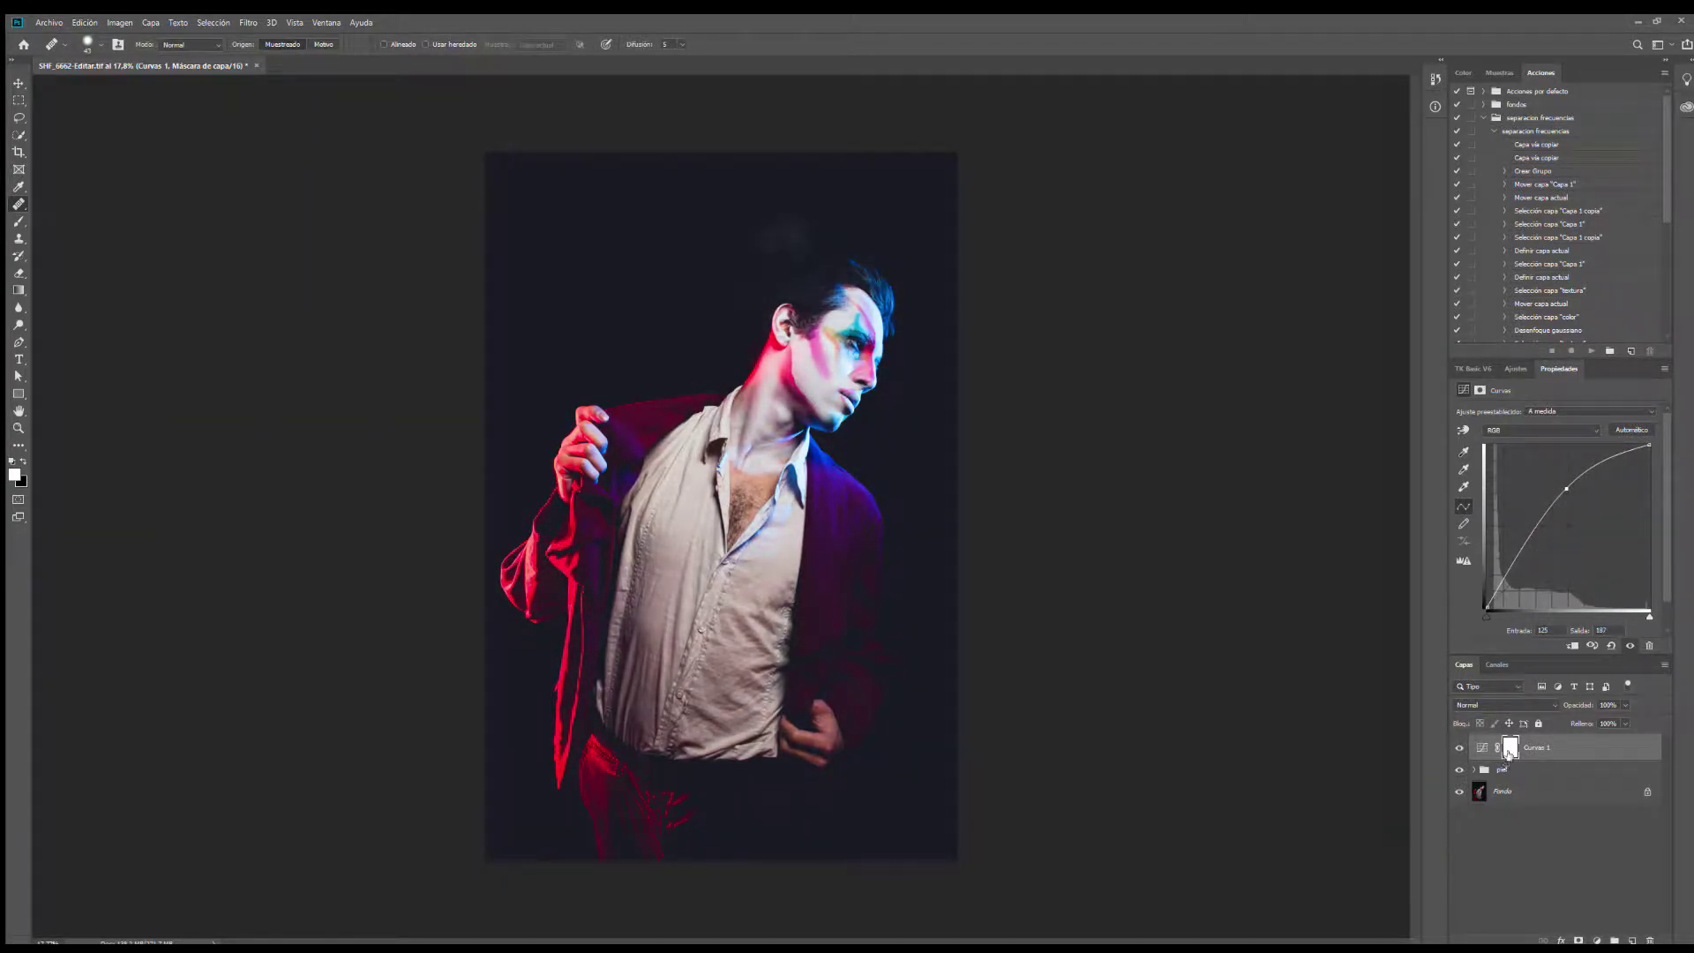
Step: Invert the Curves layer's mask to black and bring up the available adjustments
{"action": "left_click", "coordinate": [1509, 750]}
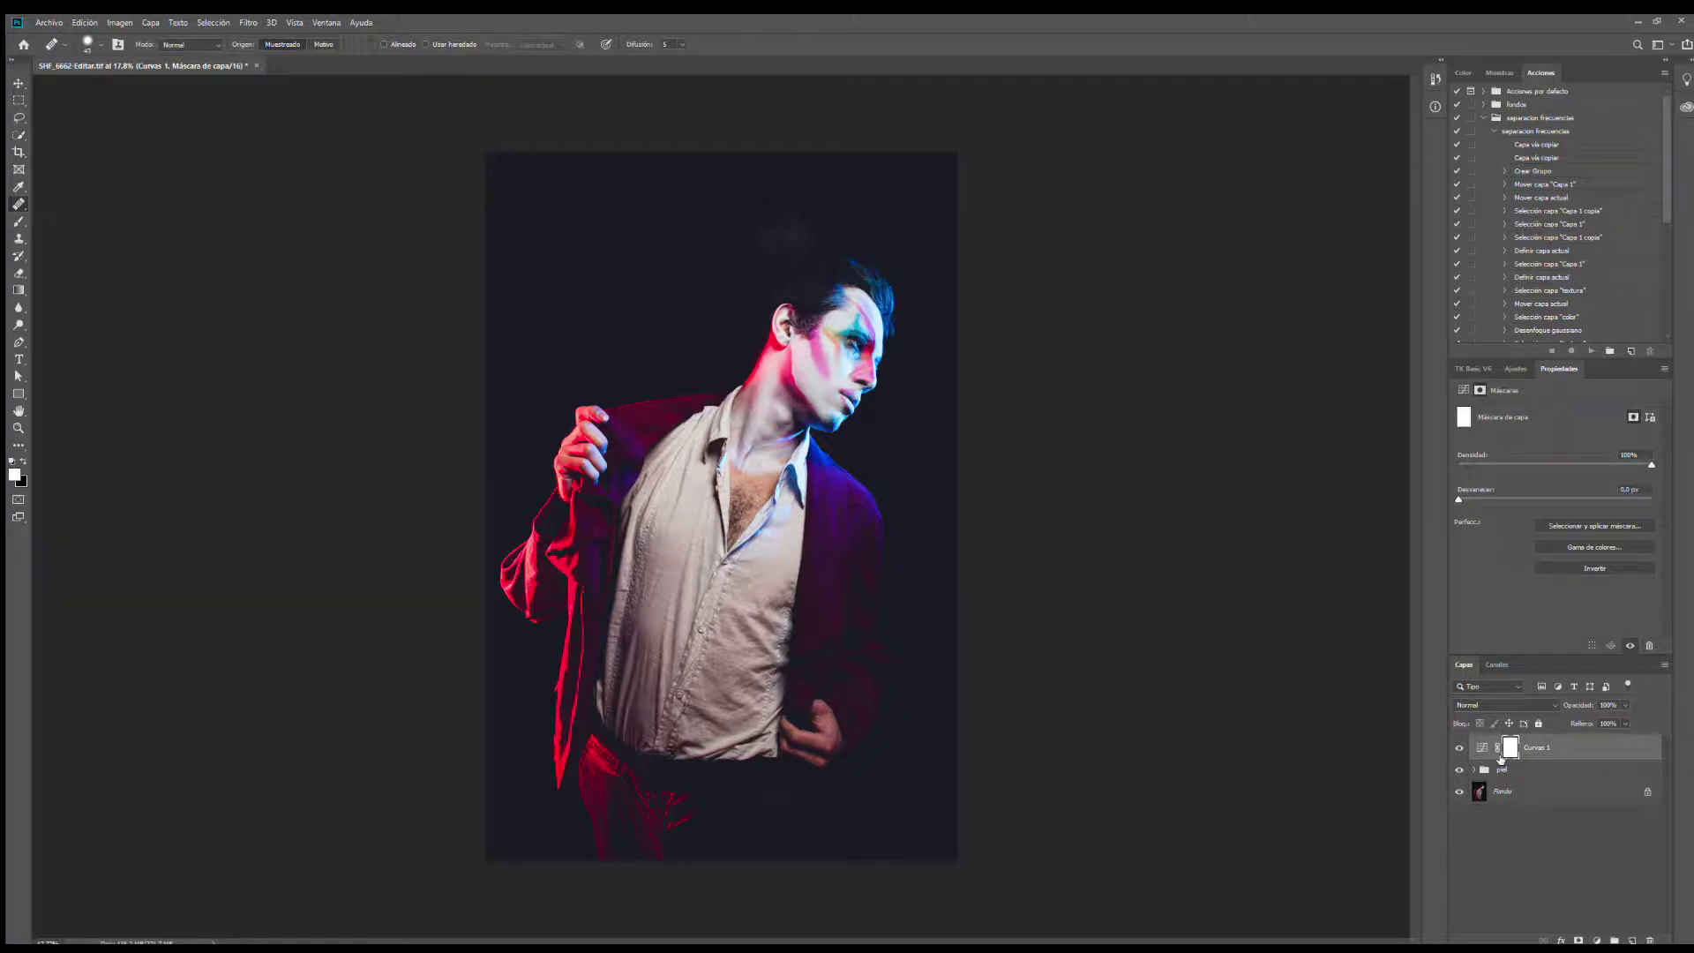
{"action": "key", "text": "ctrl+i"}
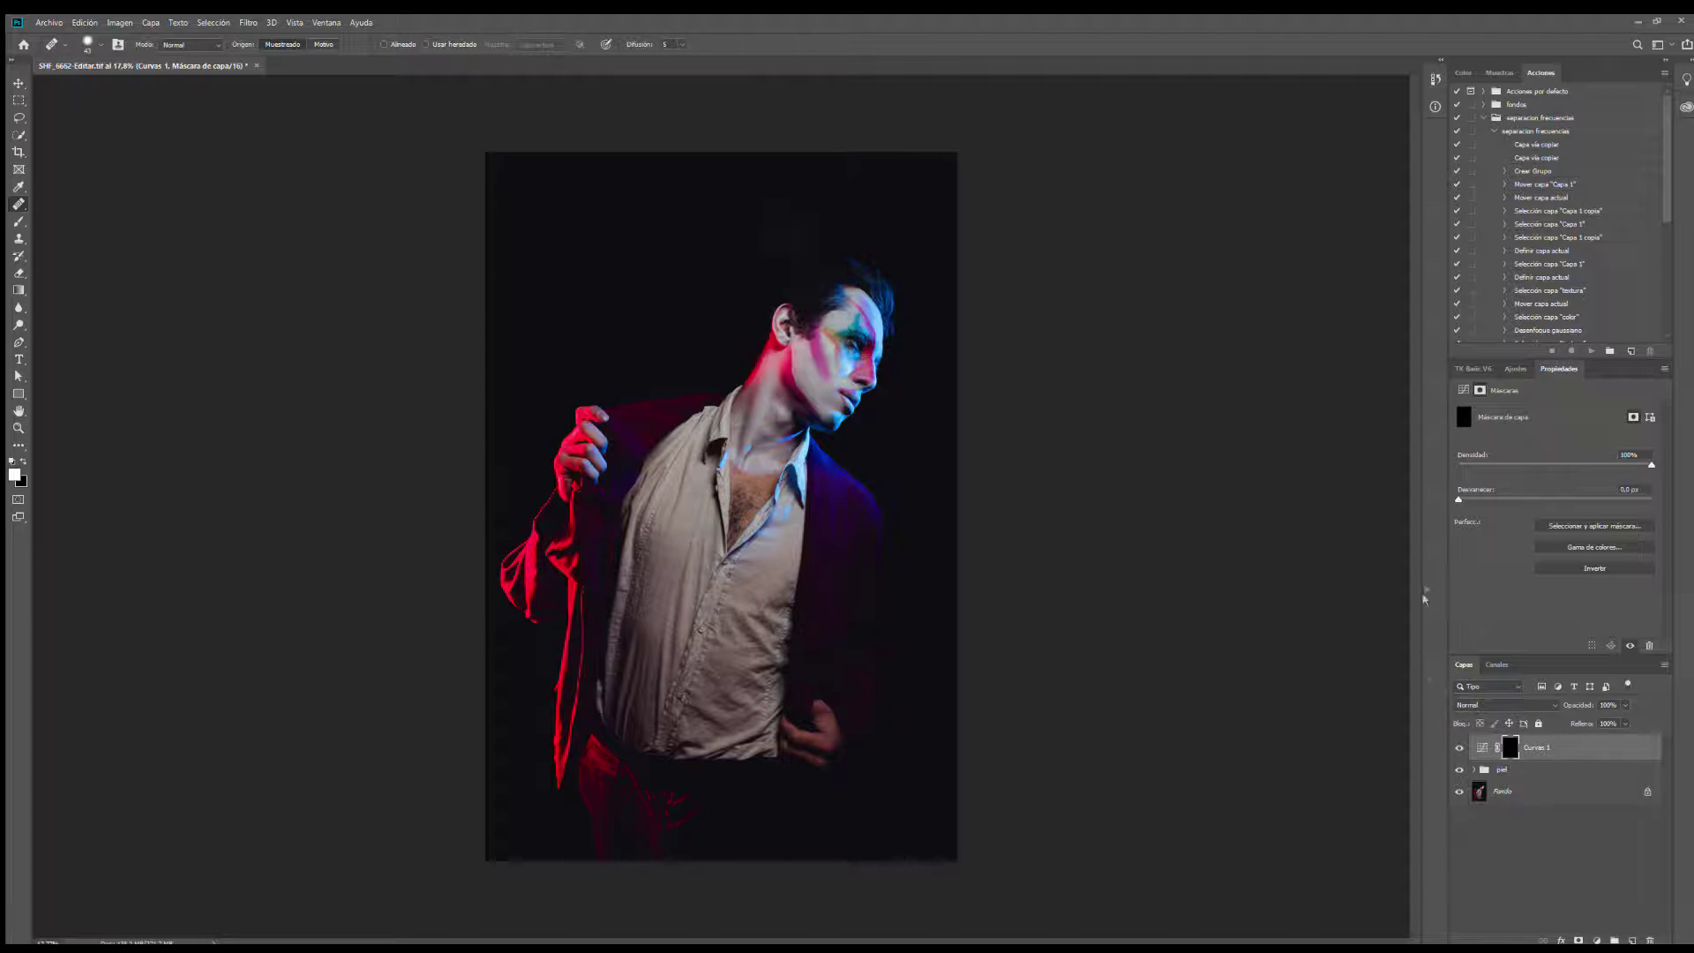
{"action": "left_click", "coordinate": [1515, 369]}
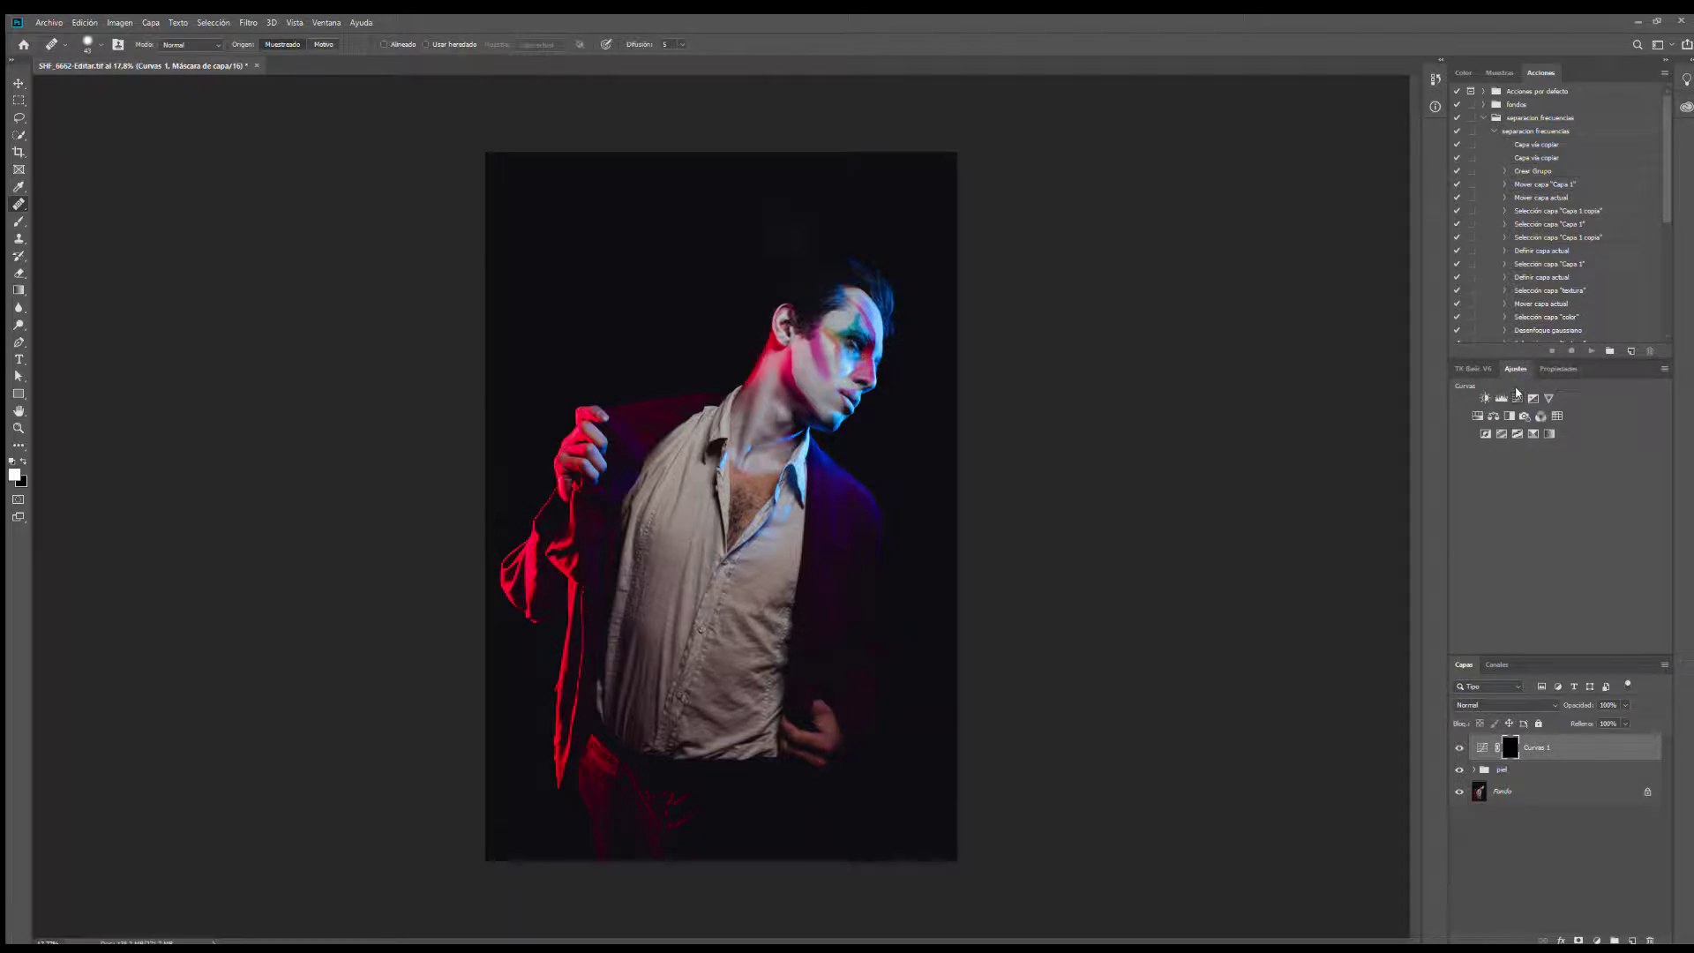
Step: Add a second Curves adjustment layer, lower the curve's midpoint to darken the image, and invert its mask to black
{"action": "left_click", "coordinate": [1515, 389]}
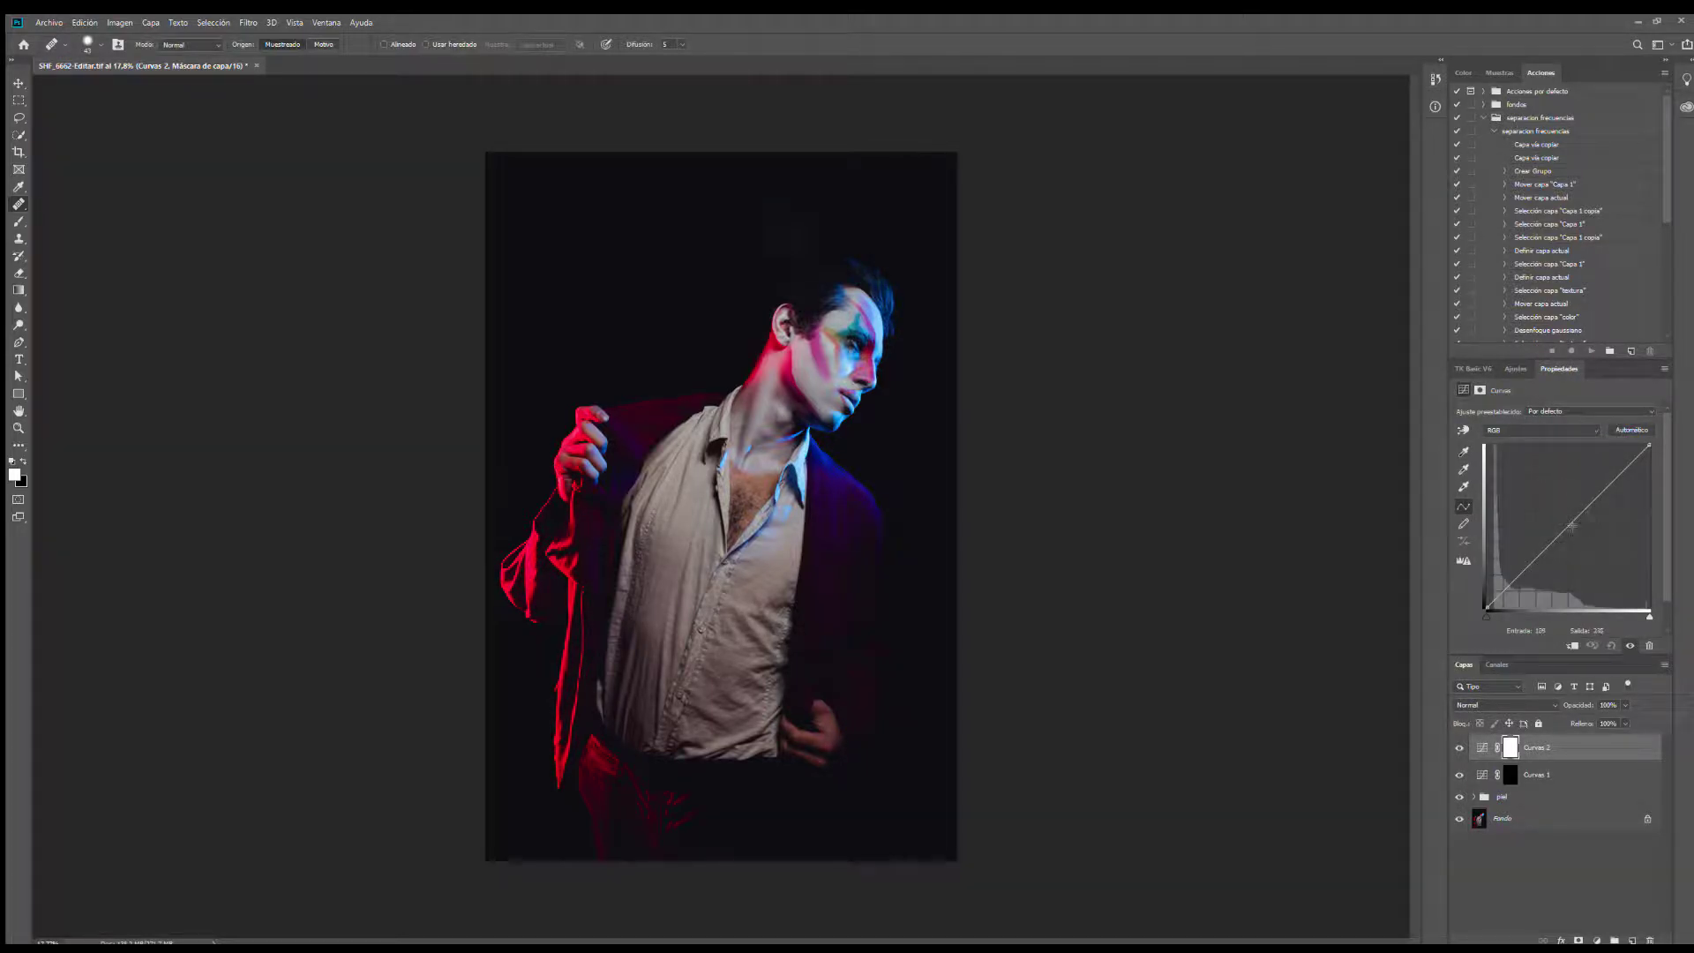
{"action": "left_click_drag", "start_coordinate": [1570, 524], "coordinate": [1569, 559]}
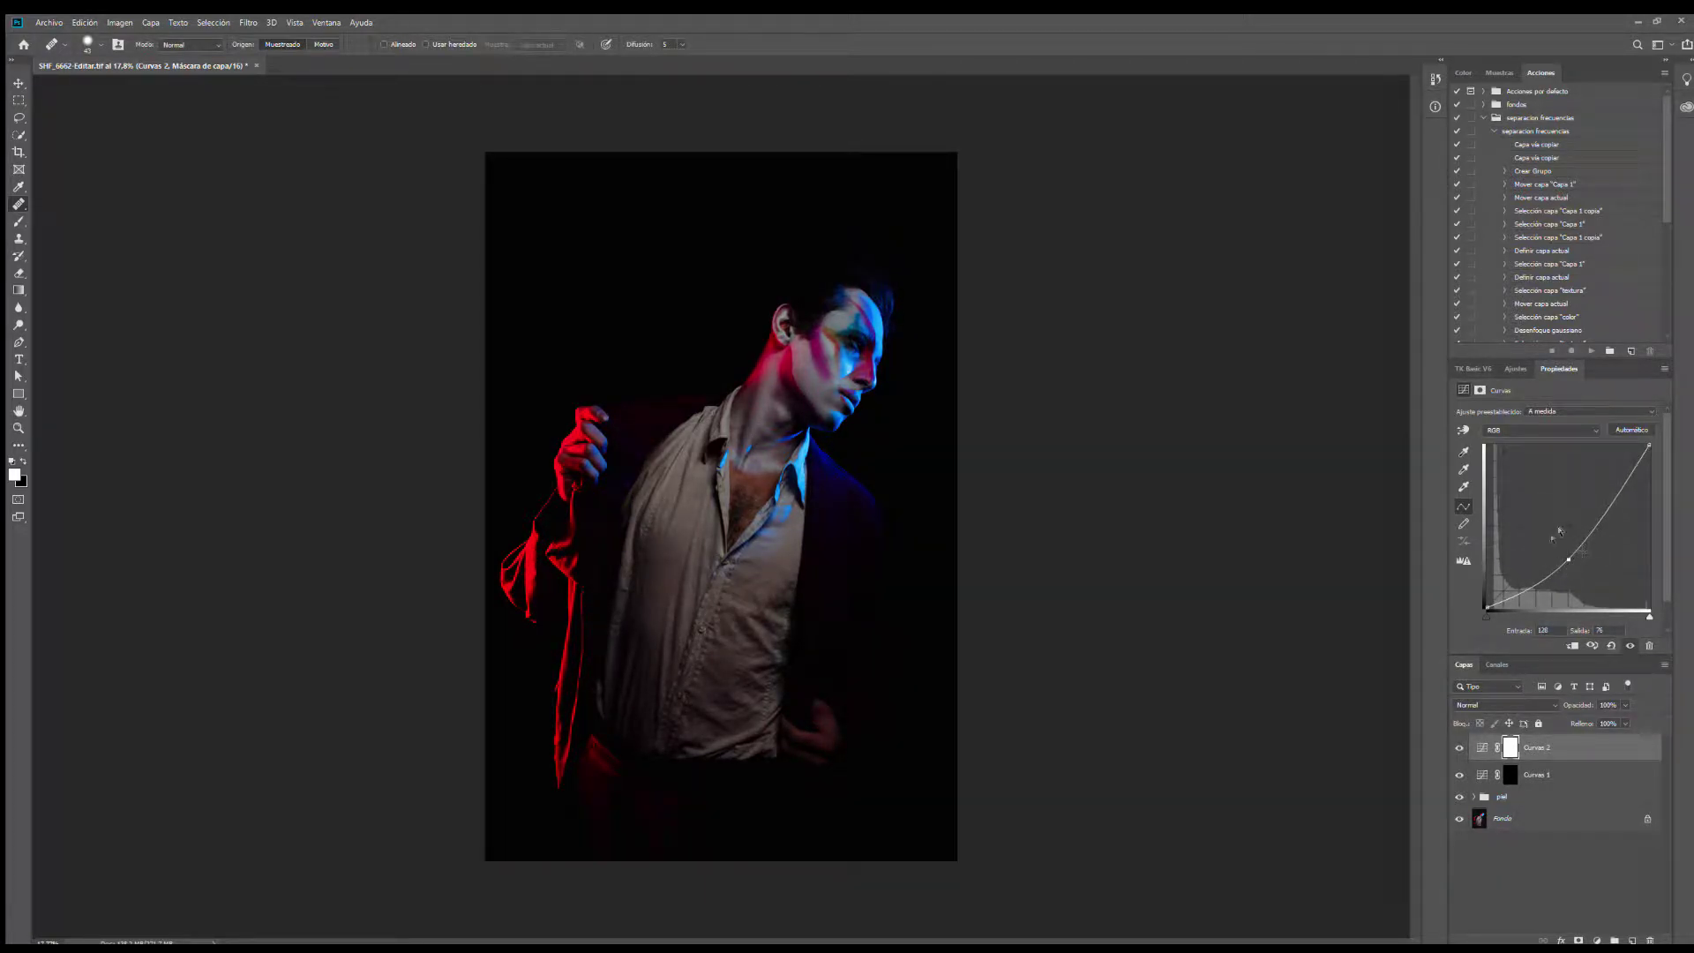
{"action": "left_click", "coordinate": [1511, 747]}
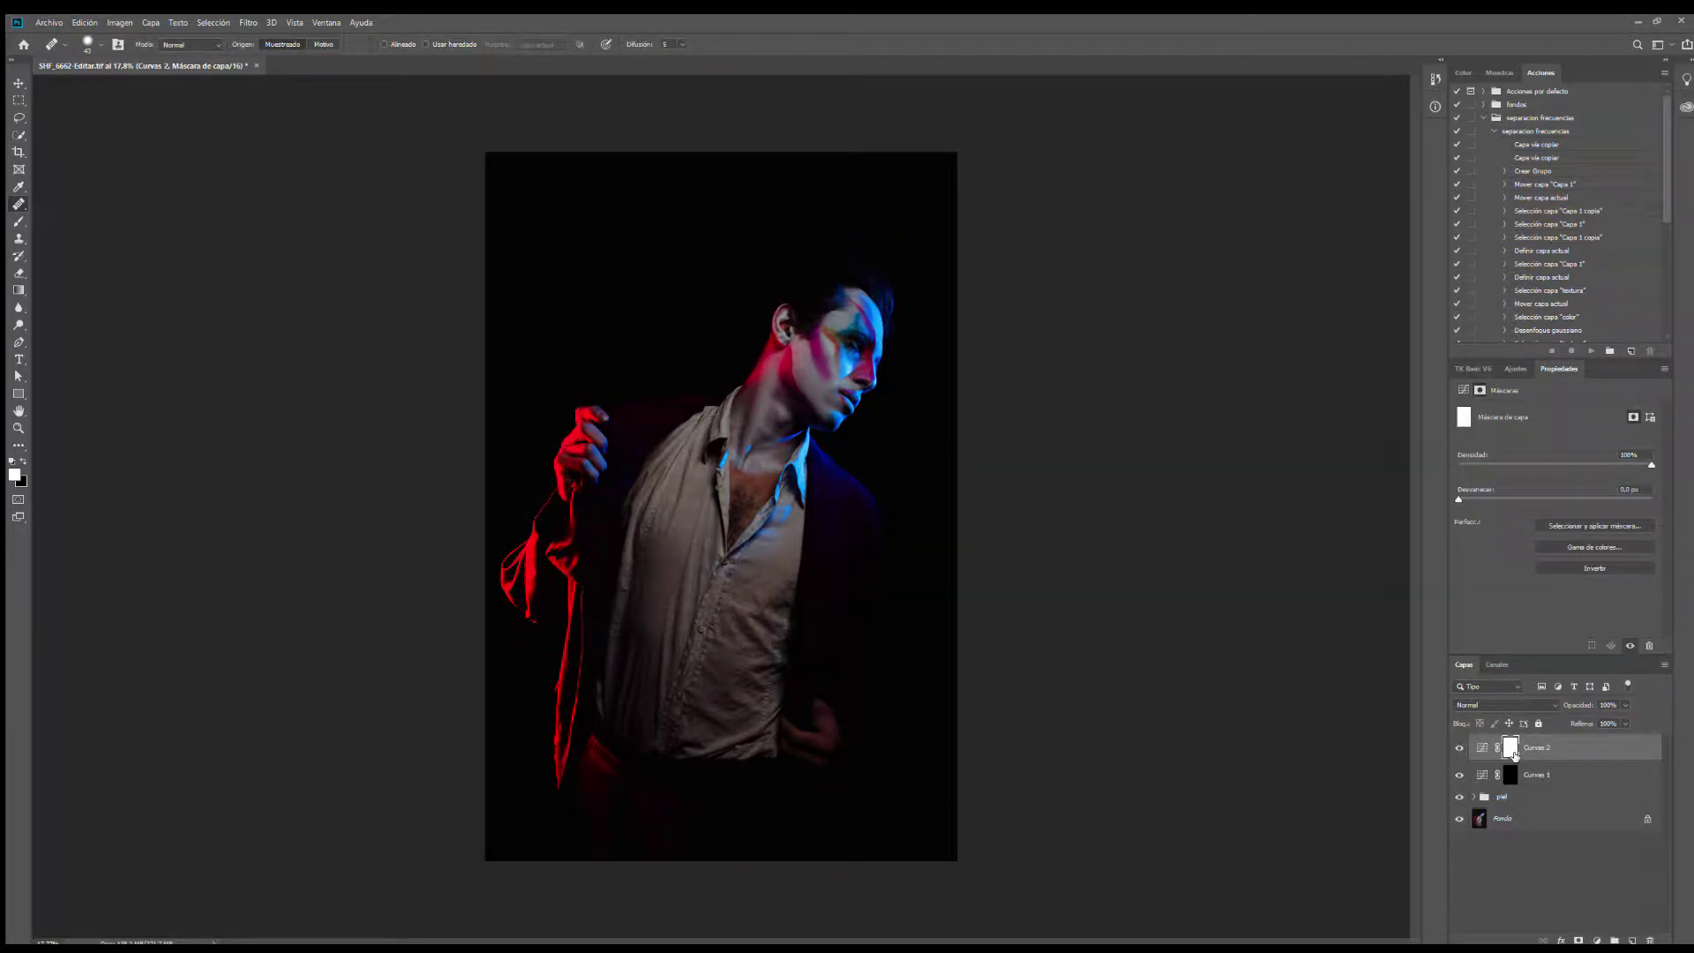
{"action": "key", "text": "ctrl+i"}
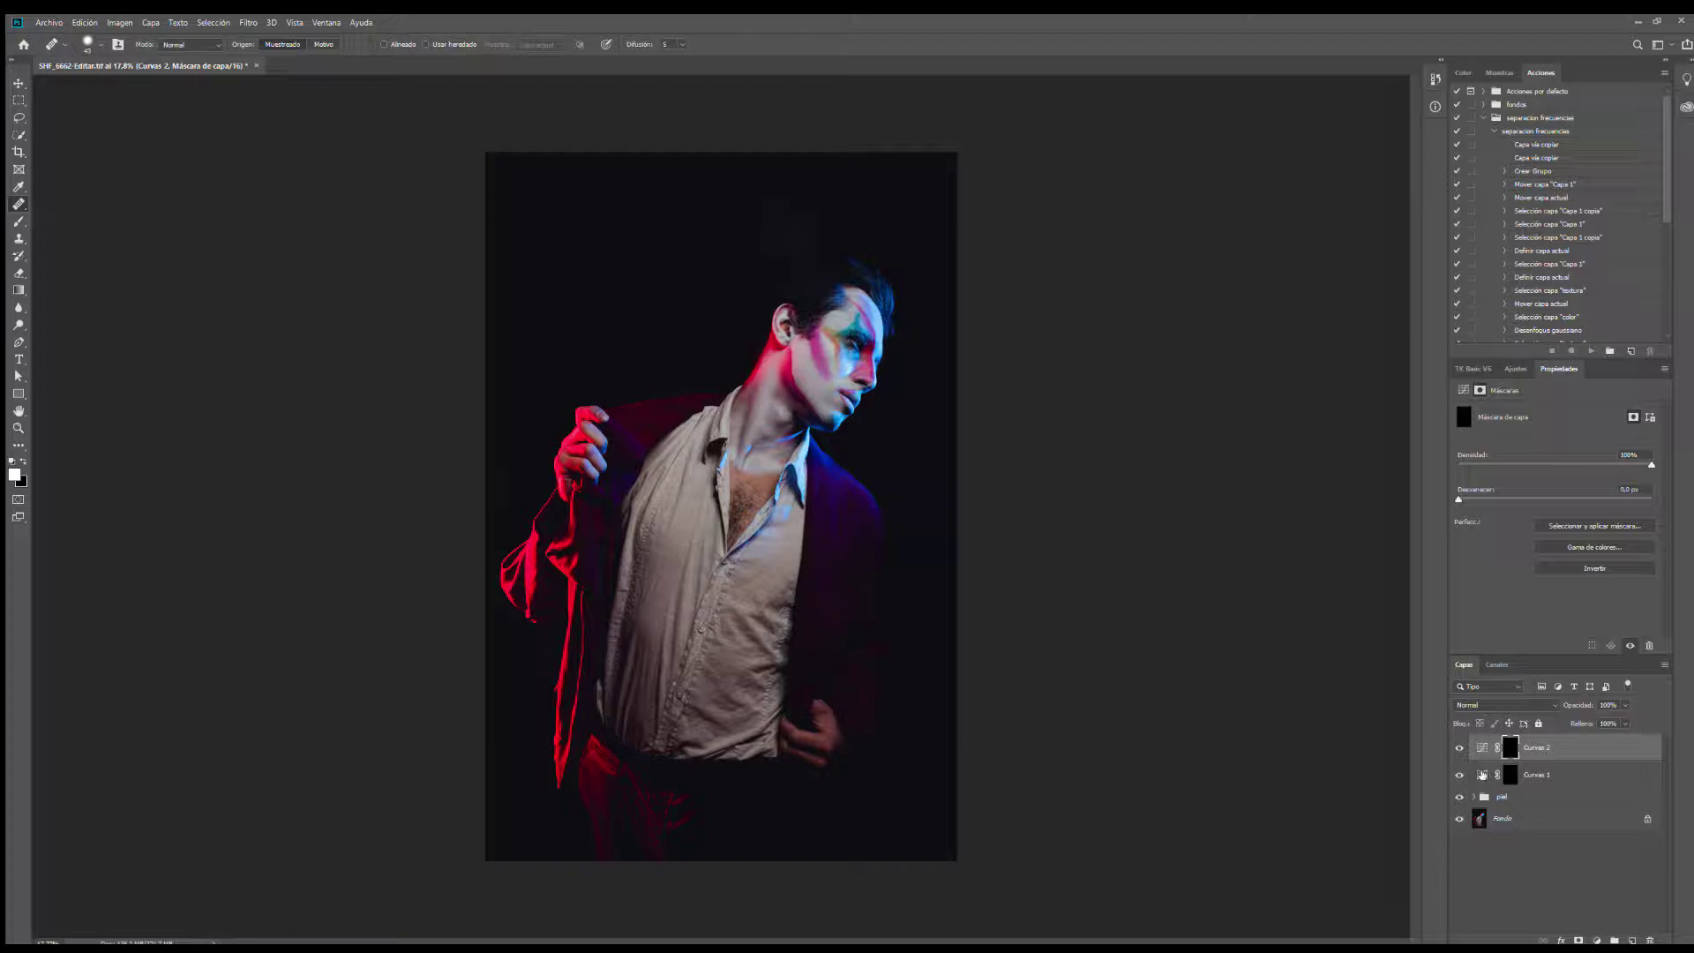
Step: Select both Curves layers and set up the Brush tool with 100% opacity and 3% flow
{"action": "left_click", "coordinate": [1482, 774], "text": "shift"}
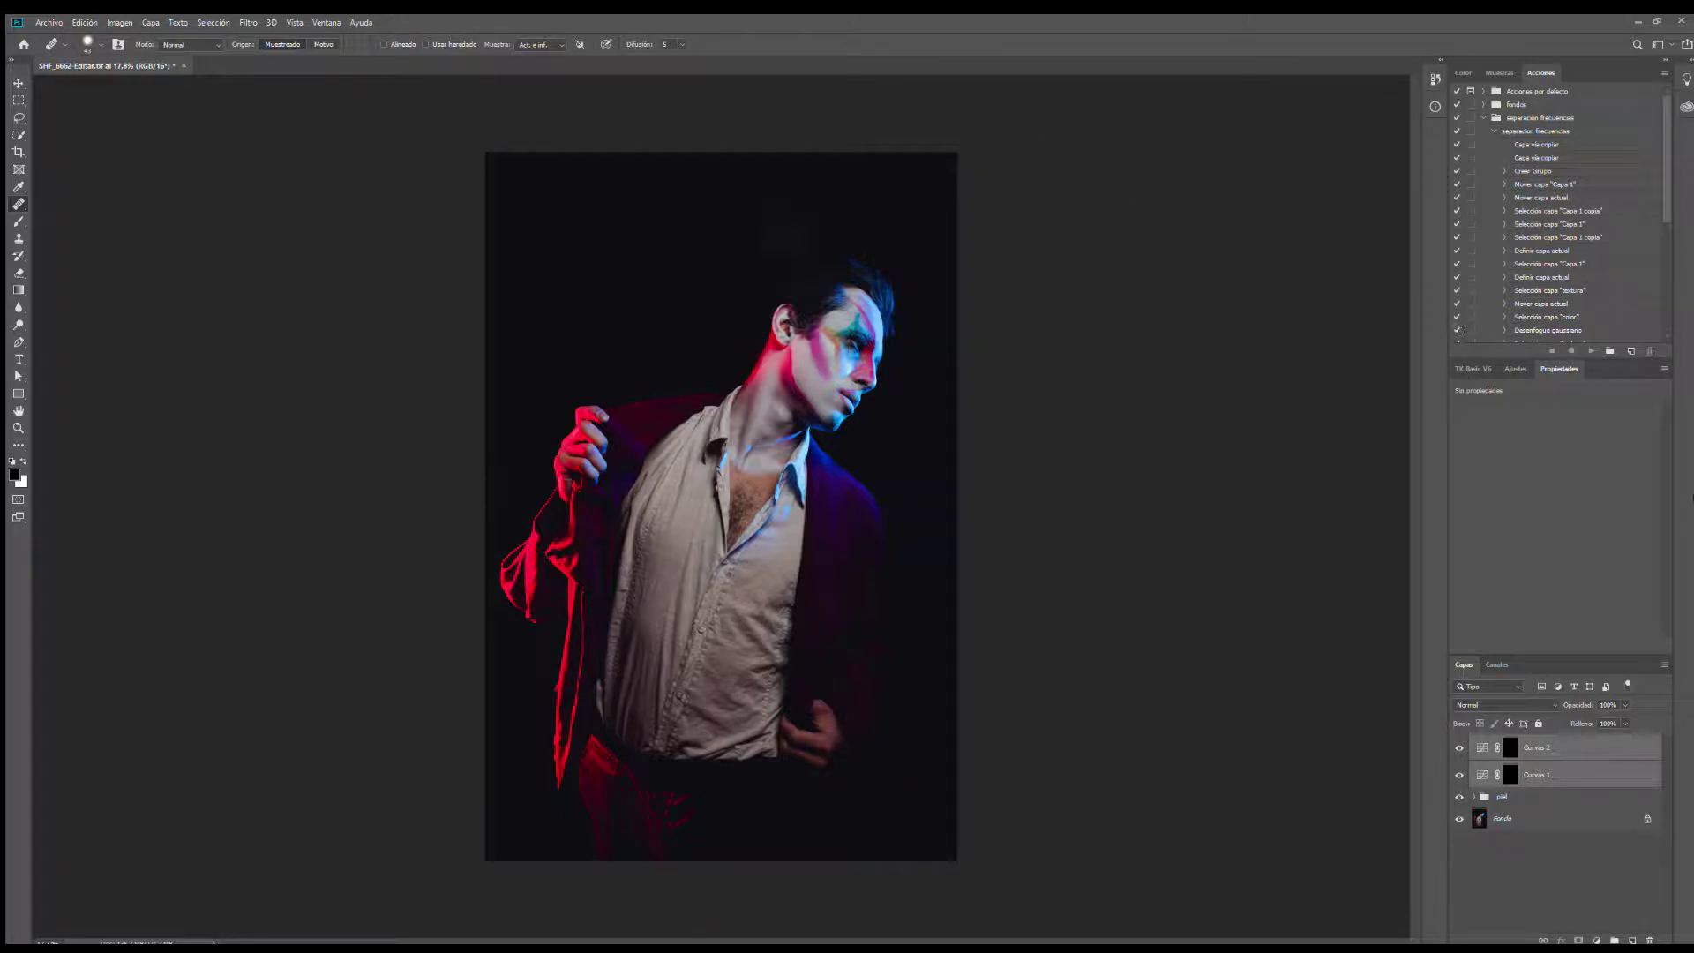
{"action": "scroll", "coordinate": [764, 448], "scroll_direction": "up", "scroll_amount": 5}
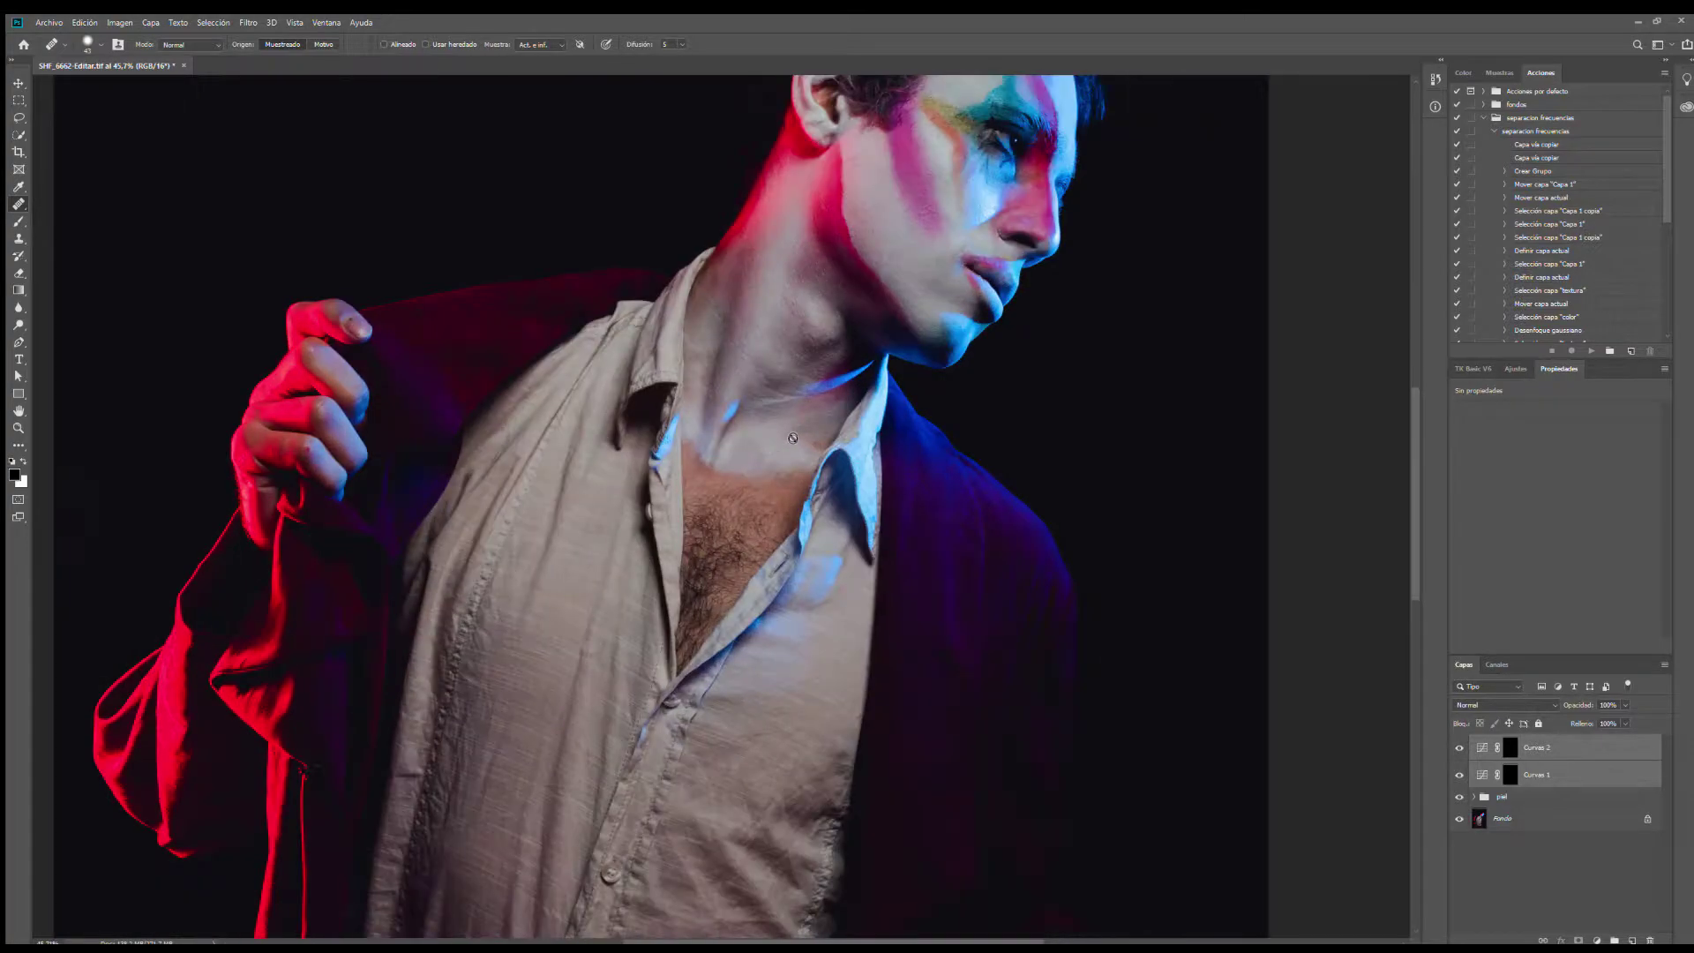
{"action": "left_click", "coordinate": [19, 222]}
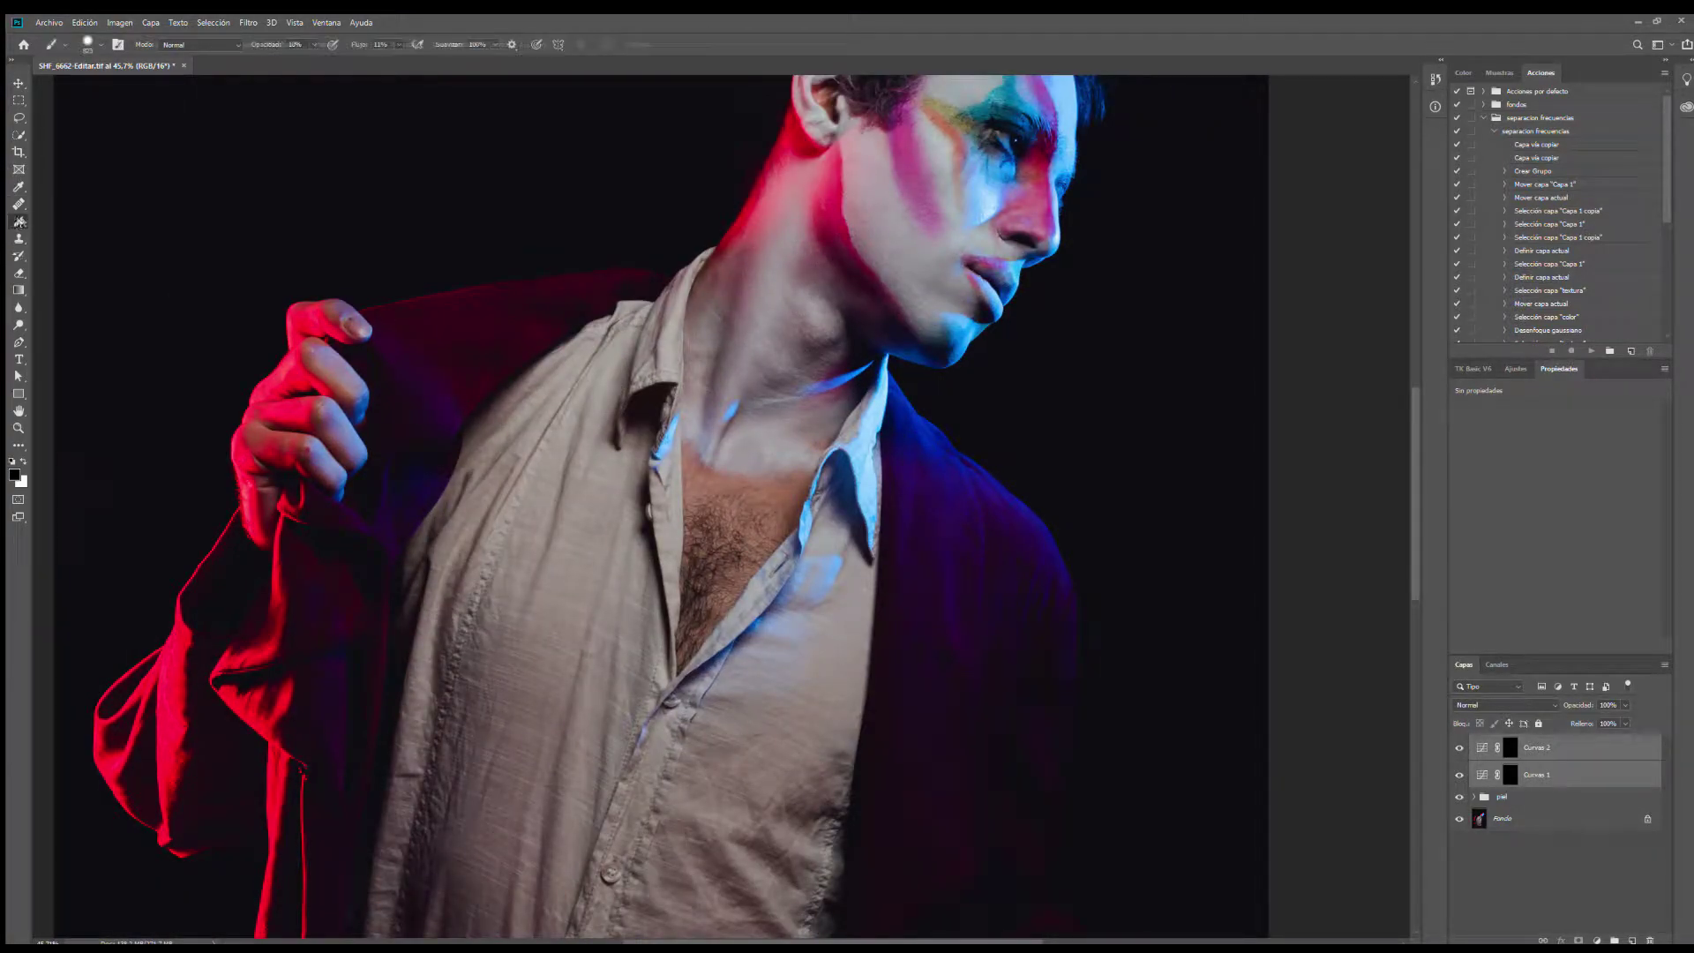
{"action": "key", "text": "0"}
{"action": "left_click_drag", "start_coordinate": [365, 44], "coordinate": [359, 44]}
{"action": "left_click_drag", "start_coordinate": [360, 46], "coordinate": [352, 47]}
{"action": "left_click_drag", "start_coordinate": [981, 195], "coordinate": [852, 330]}
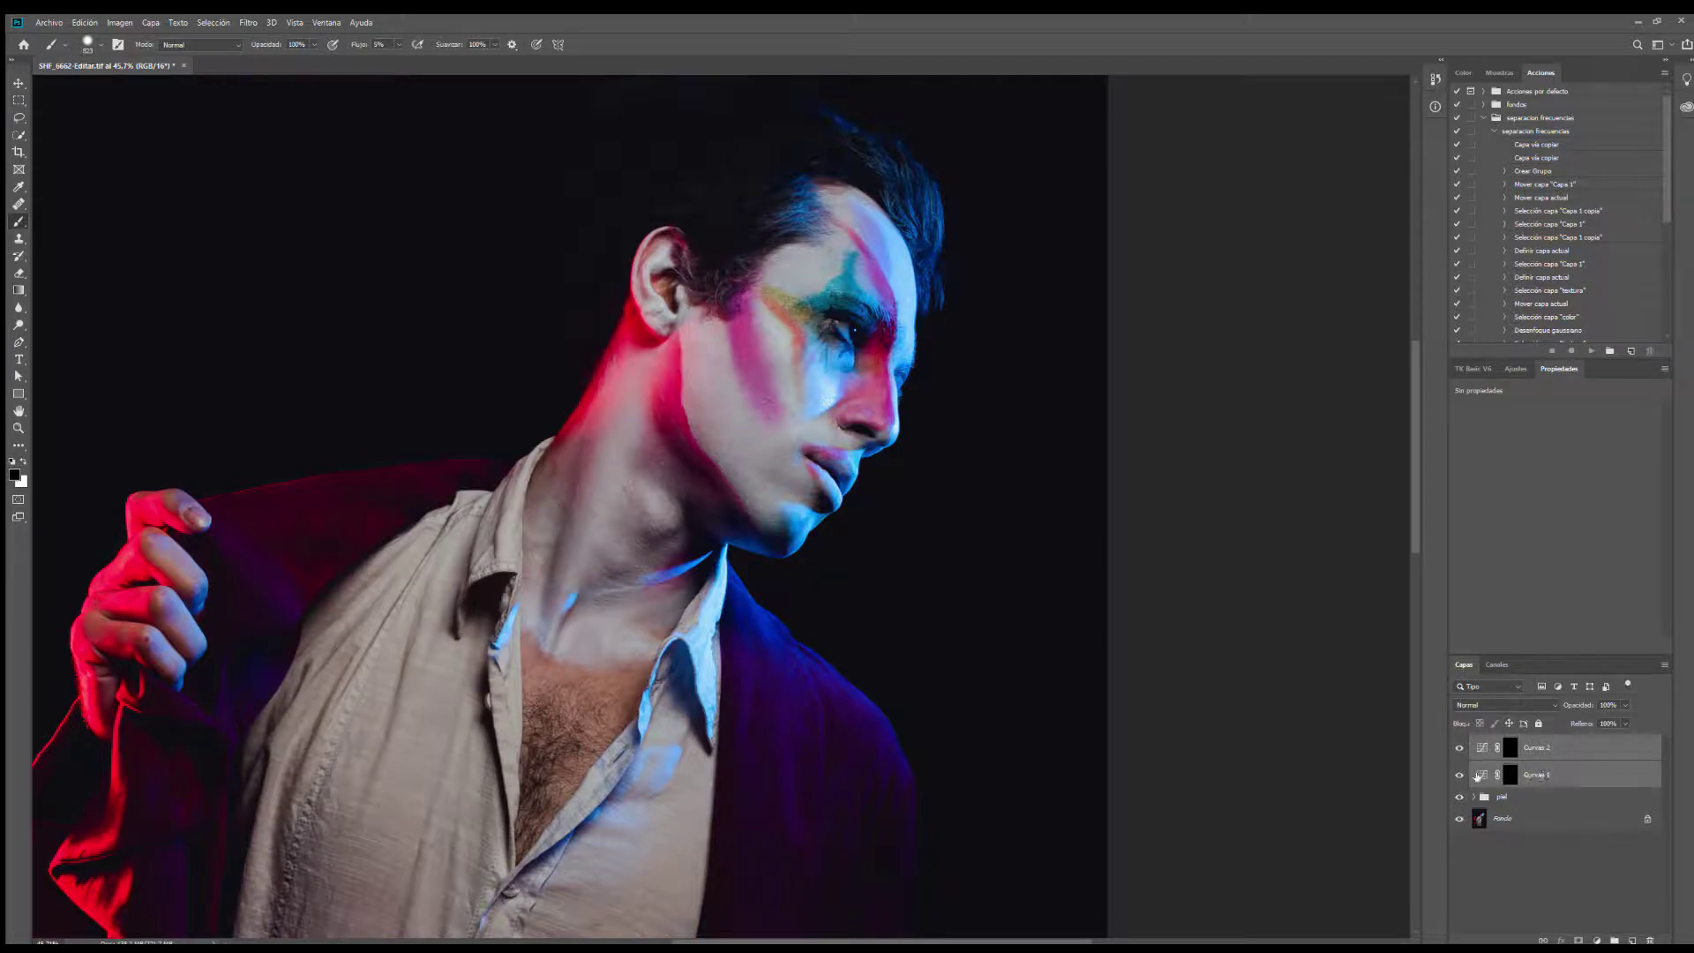
Step: Rename the brightening Curves layer luz and the darkening one sombra, and make the luz layer active
{"action": "left_click", "coordinate": [1486, 775]}
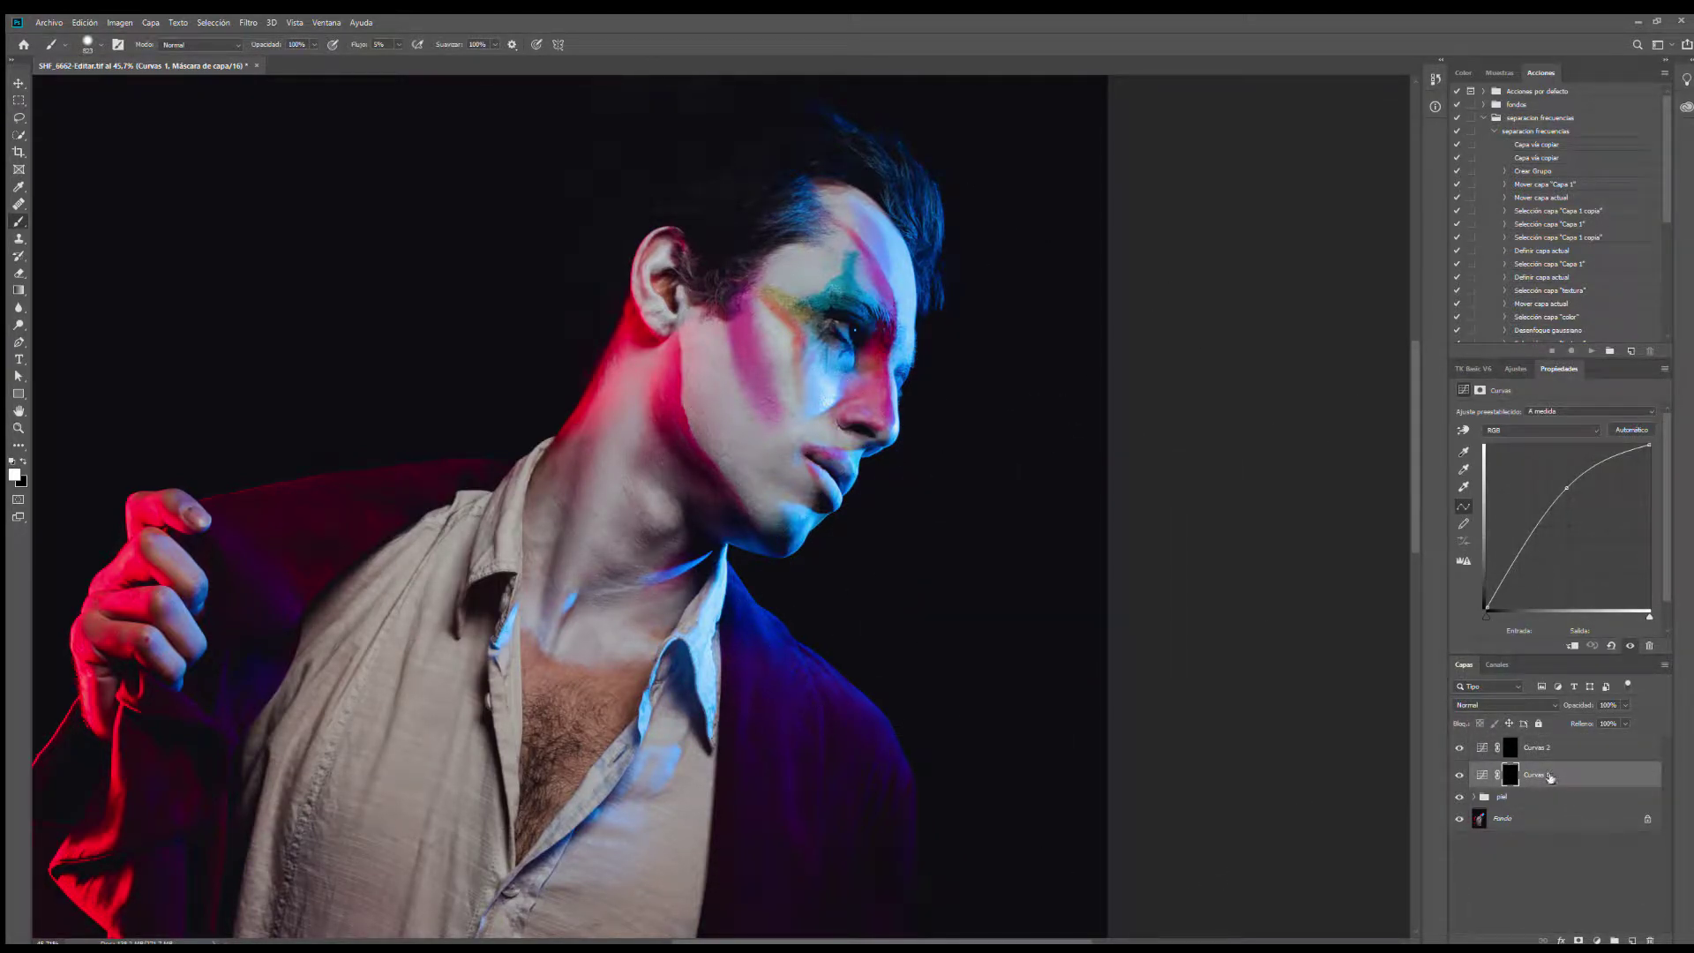
{"action": "left_click", "coordinate": [1548, 775]}
{"action": "left_click", "coordinate": [1482, 821]}
{"action": "left_click", "coordinate": [1490, 776]}
{"action": "double_click", "coordinate": [1533, 776]}
{"action": "double_click", "coordinate": [1541, 745]}
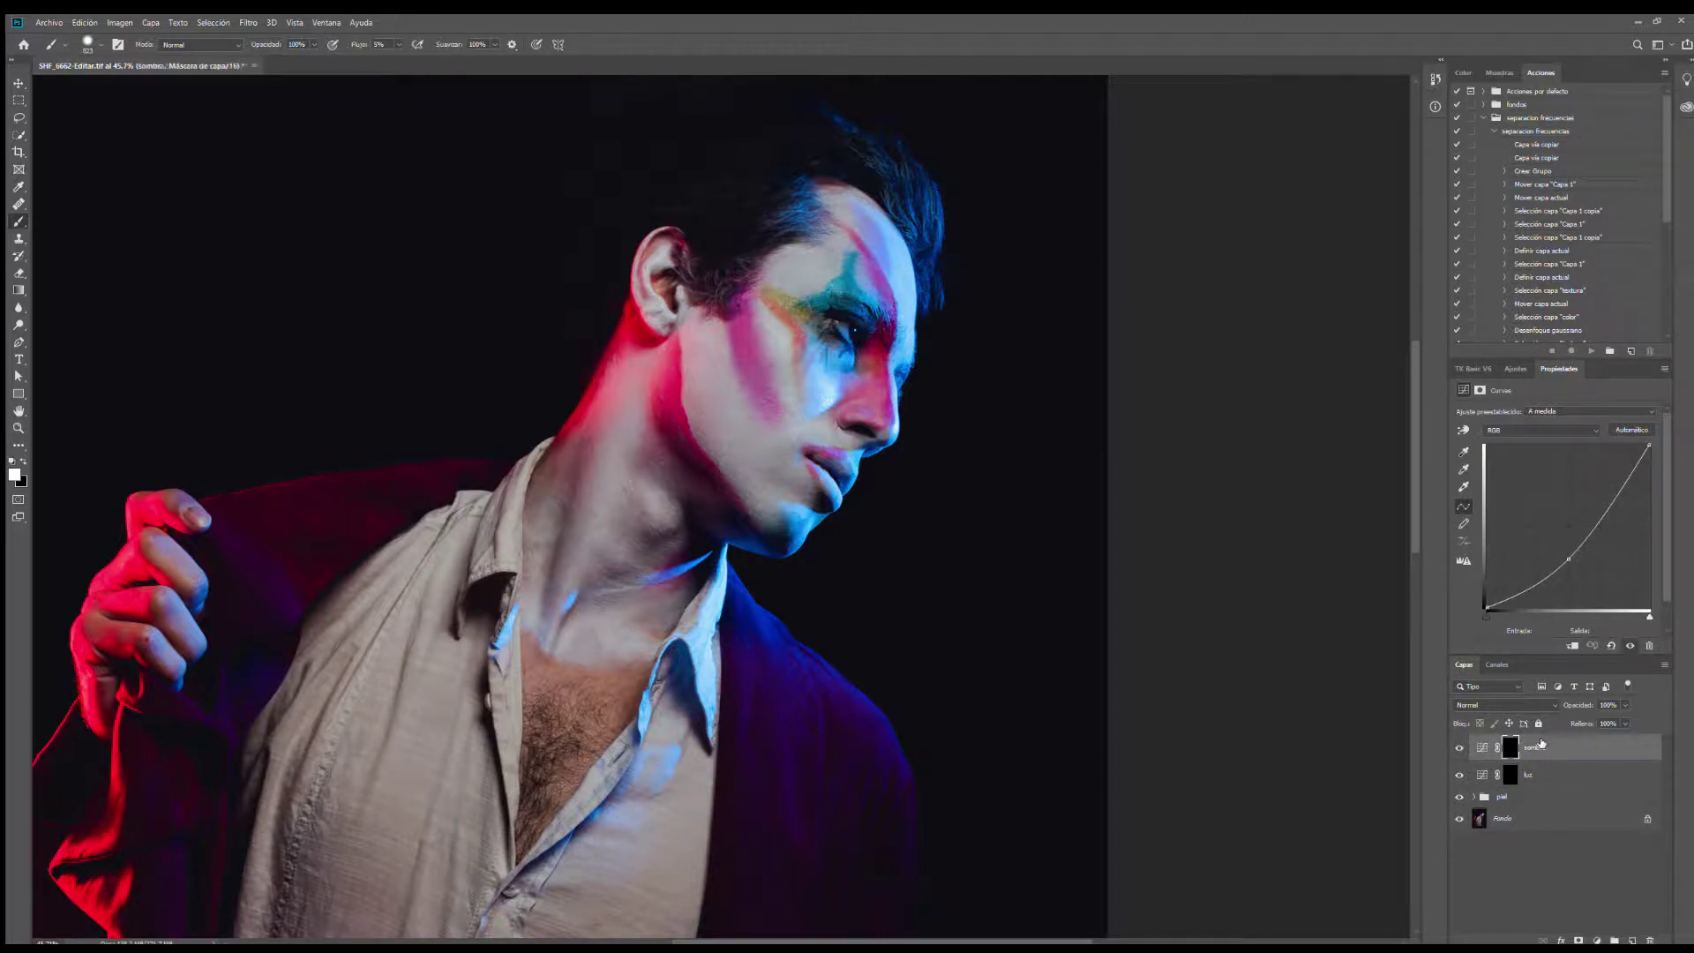
{"action": "left_click", "coordinate": [1540, 755]}
{"action": "left_click", "coordinate": [1523, 776]}
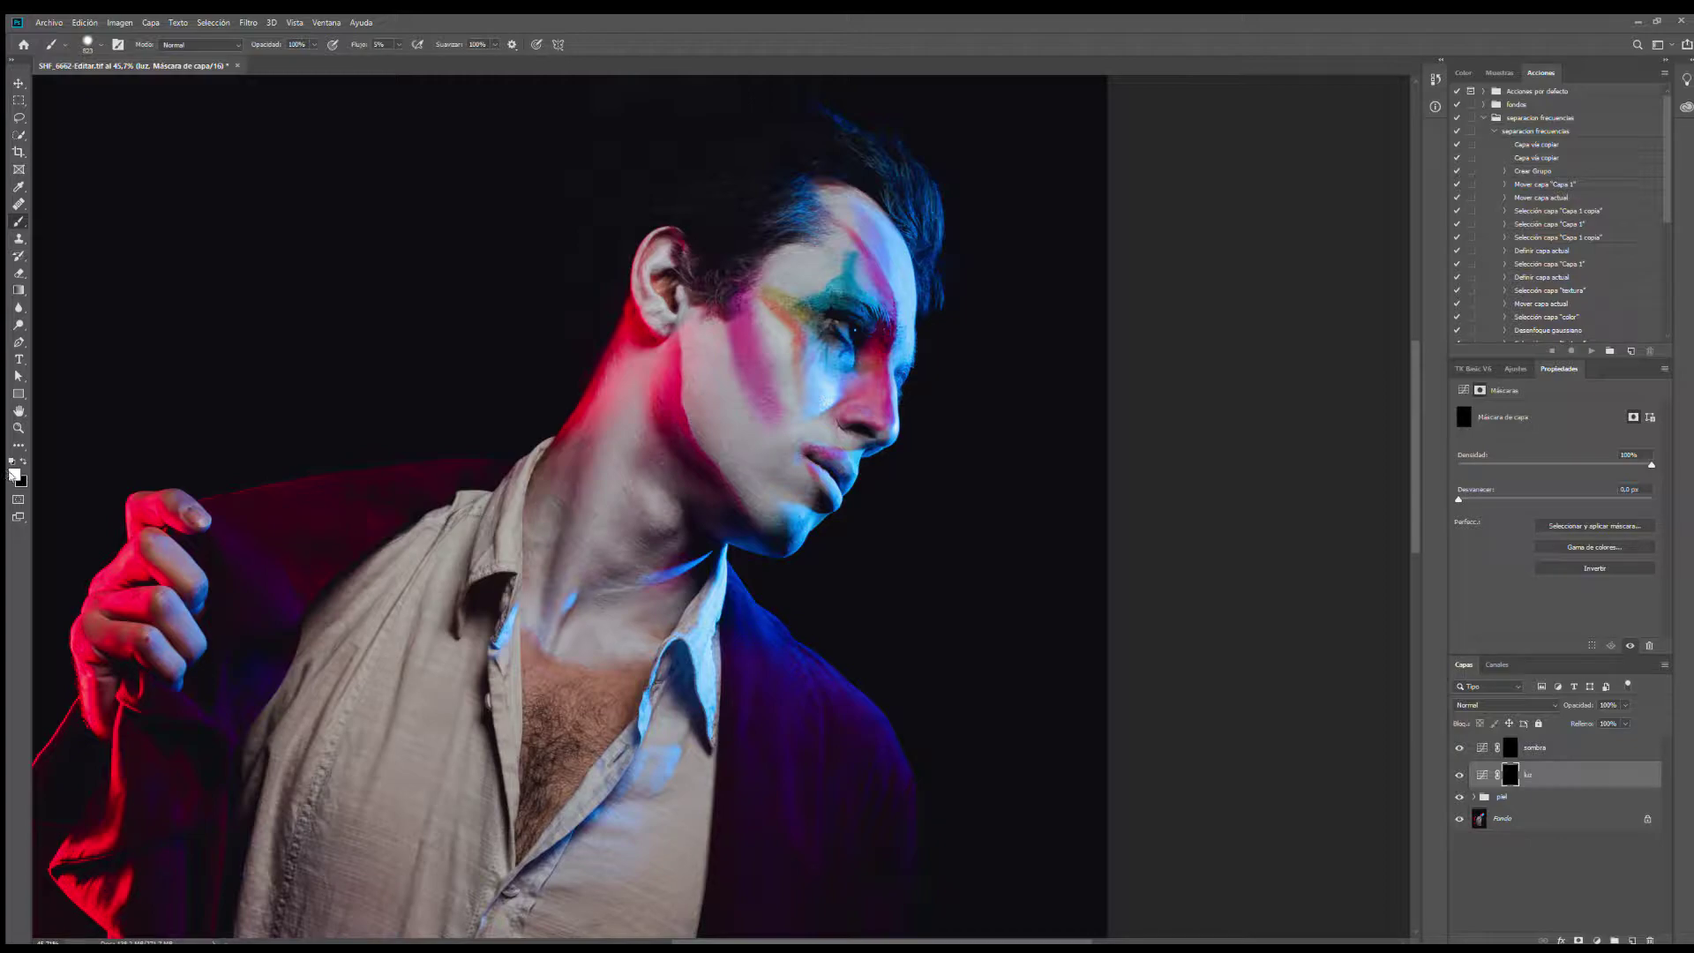
Step: Paint white on the luz mask over the cheek, forehead, nose and chin to brighten the face's highlights
{"action": "scroll", "coordinate": [908, 586], "scroll_direction": "up", "scroll_amount": 3}
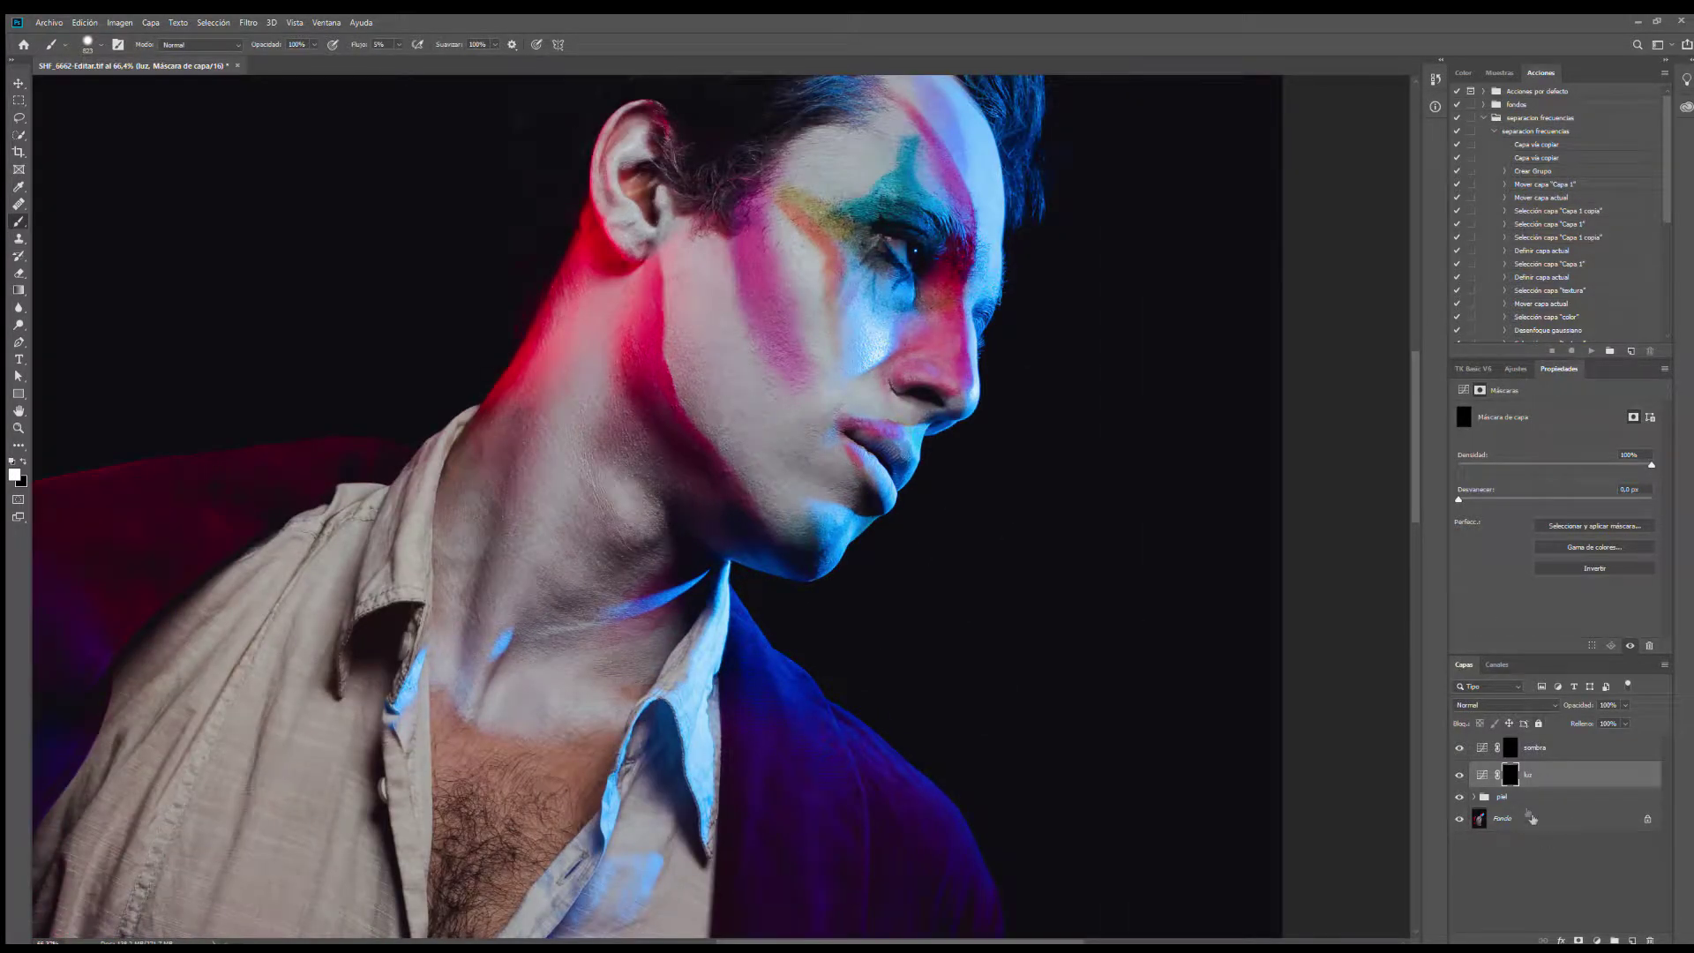
{"action": "left_click_drag", "start_coordinate": [1121, 457], "coordinate": [1072, 604]}
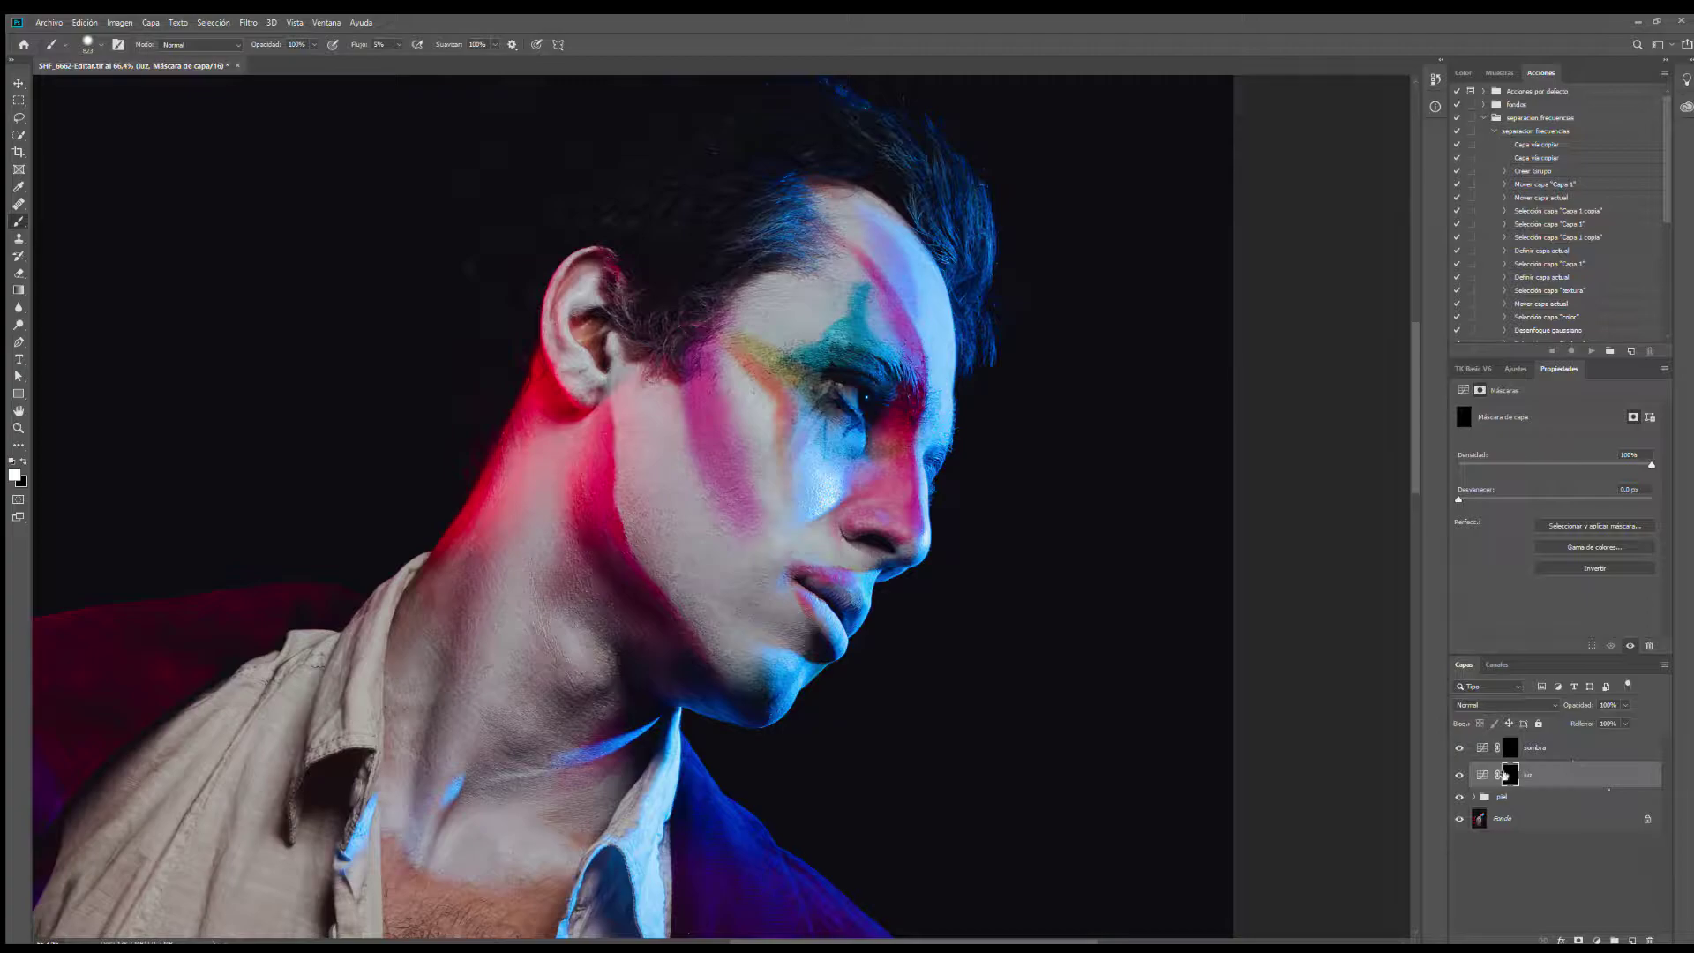
{"action": "scroll", "coordinate": [835, 376], "scroll_direction": "up", "scroll_amount": 3}
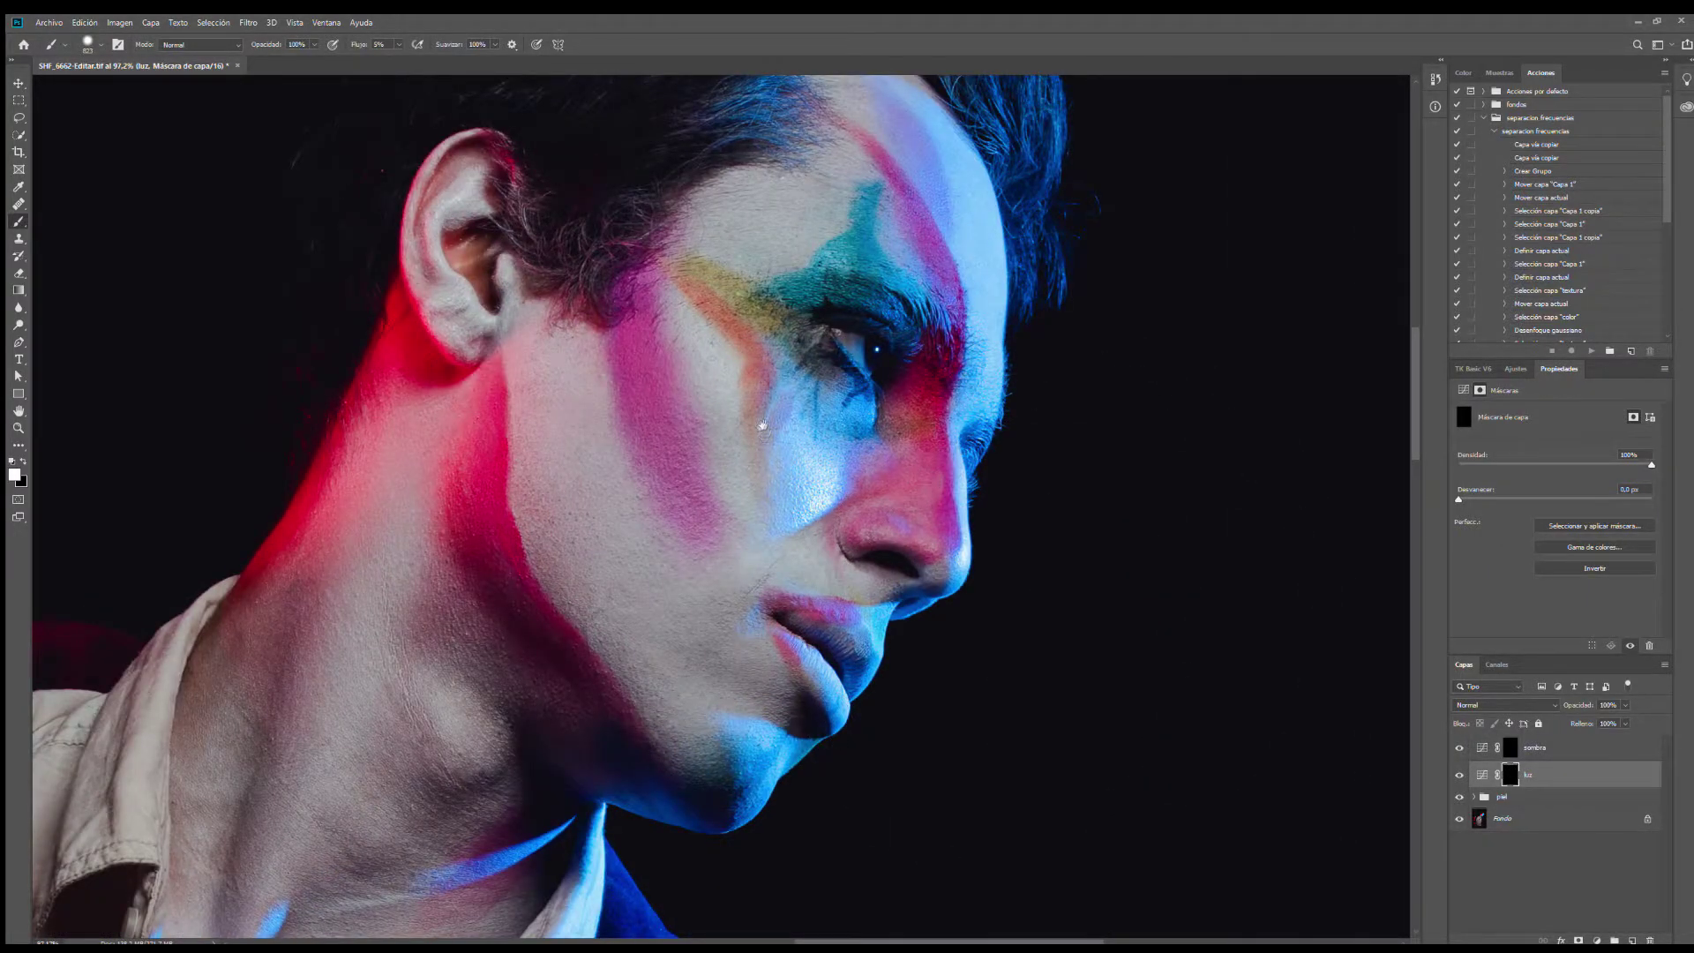
{"action": "left_click_drag", "start_coordinate": [748, 517], "coordinate": [673, 558]}
{"action": "mouse_move", "coordinate": [711, 426]}
{"action": "left_mouse_down"}
{"action": "mouse_move", "coordinate": [469, 444]}
{"action": "mouse_move", "coordinate": [503, 438]}
{"action": "left_mouse_up"}
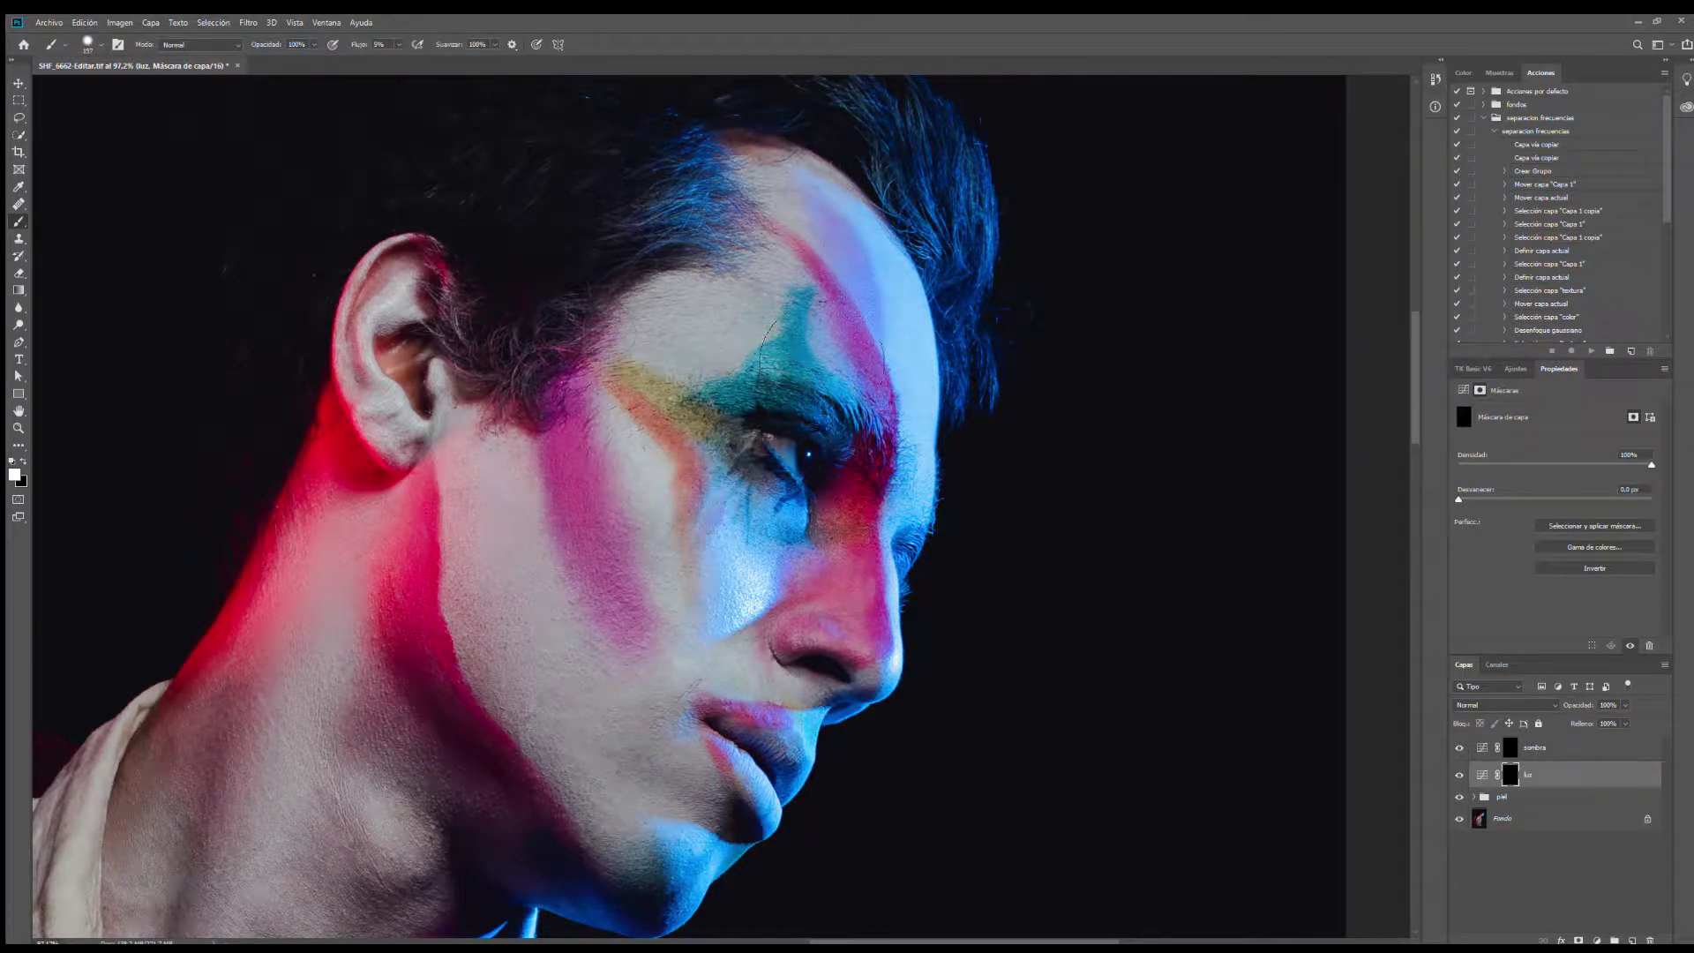
{"action": "left_click_drag", "start_coordinate": [775, 305], "coordinate": [782, 262]}
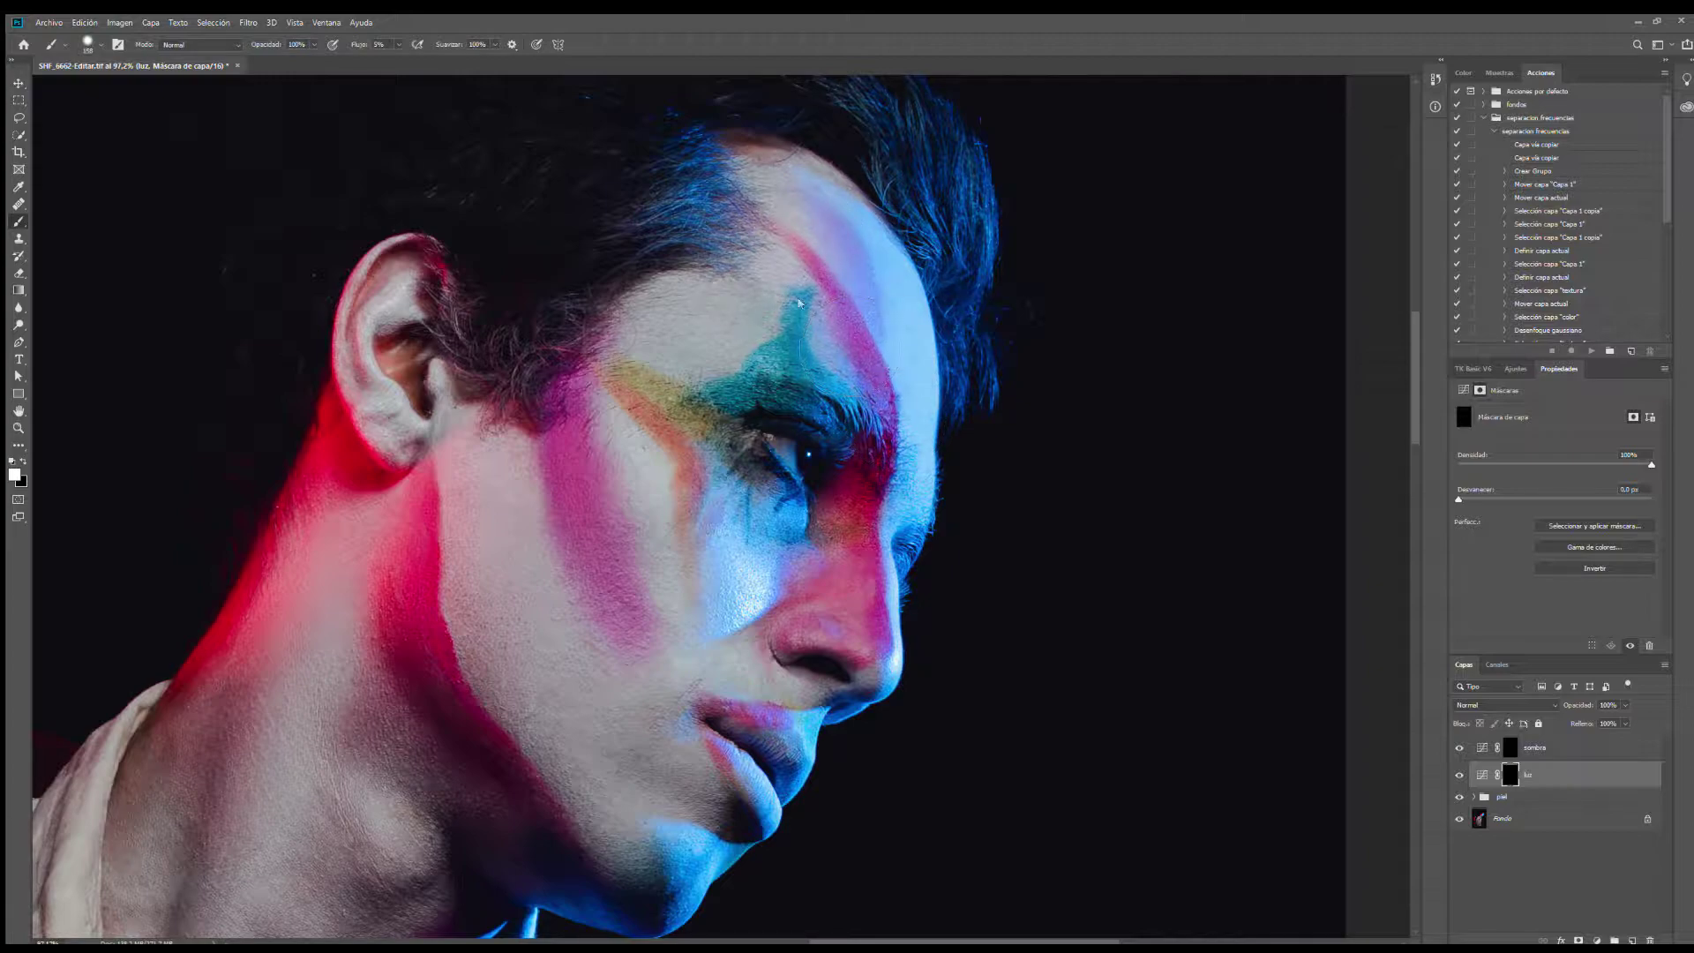
{"action": "left_click_drag", "start_coordinate": [745, 321], "coordinate": [745, 321]}
{"action": "left_click_drag", "start_coordinate": [691, 558], "coordinate": [707, 558]}
{"action": "left_click_drag", "start_coordinate": [685, 385], "coordinate": [715, 375]}
{"action": "left_click_drag", "start_coordinate": [908, 575], "coordinate": [888, 597]}
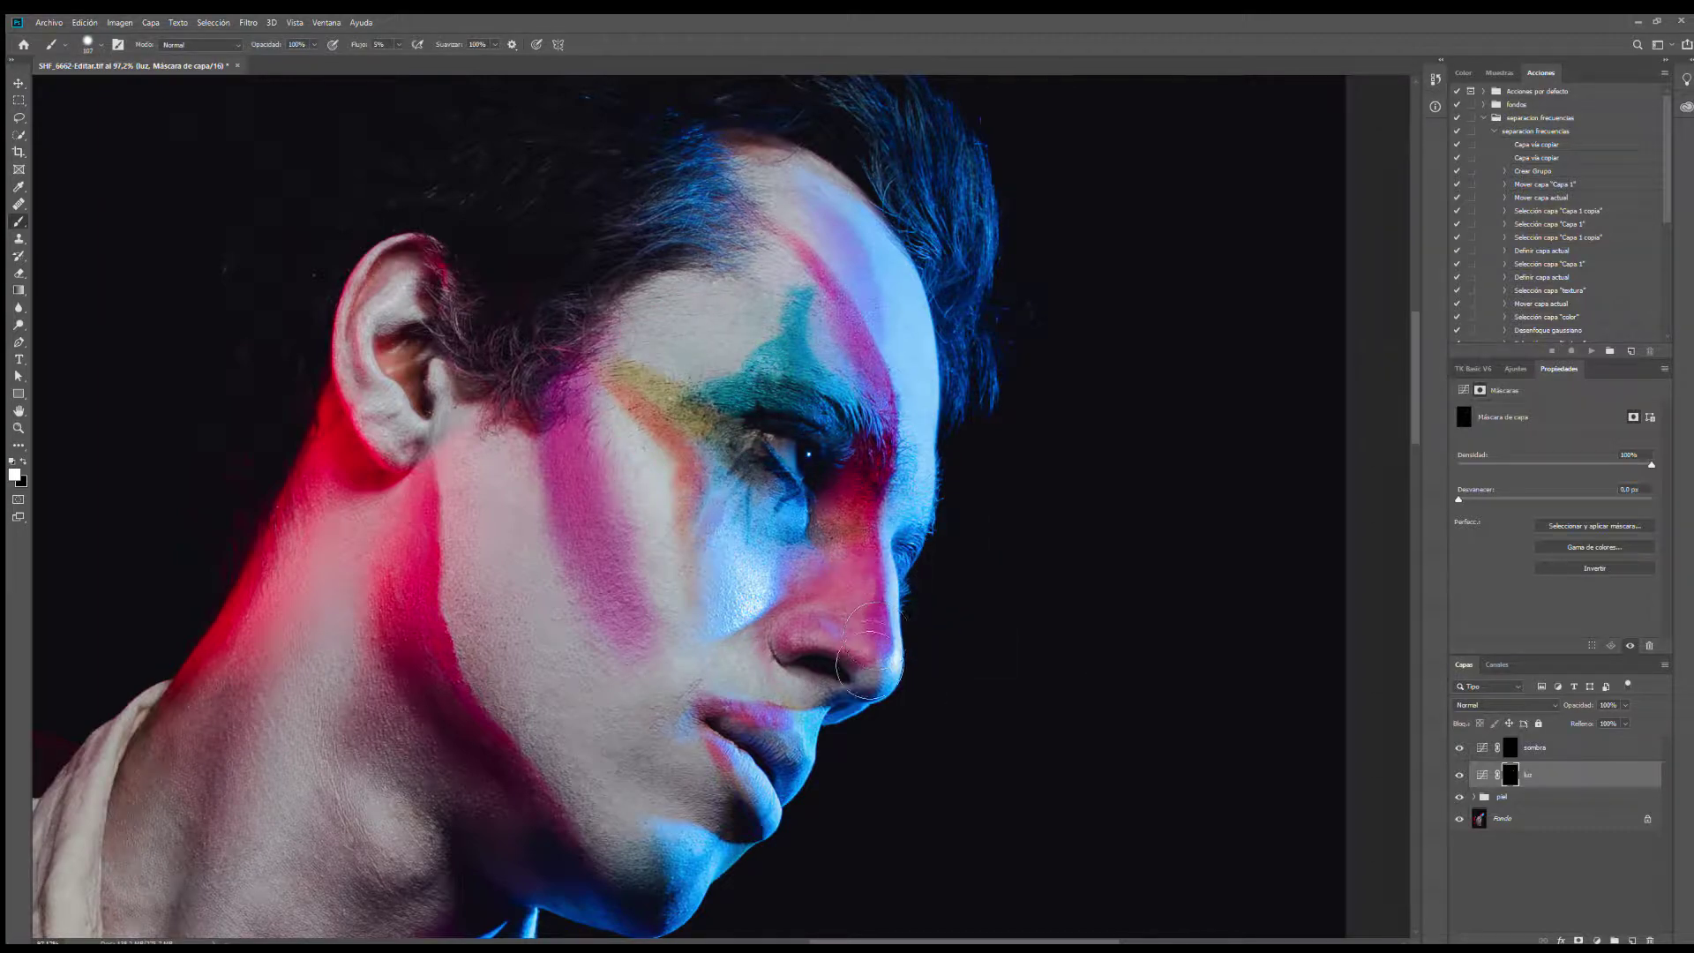
{"action": "left_click_drag", "start_coordinate": [646, 760], "coordinate": [652, 760]}
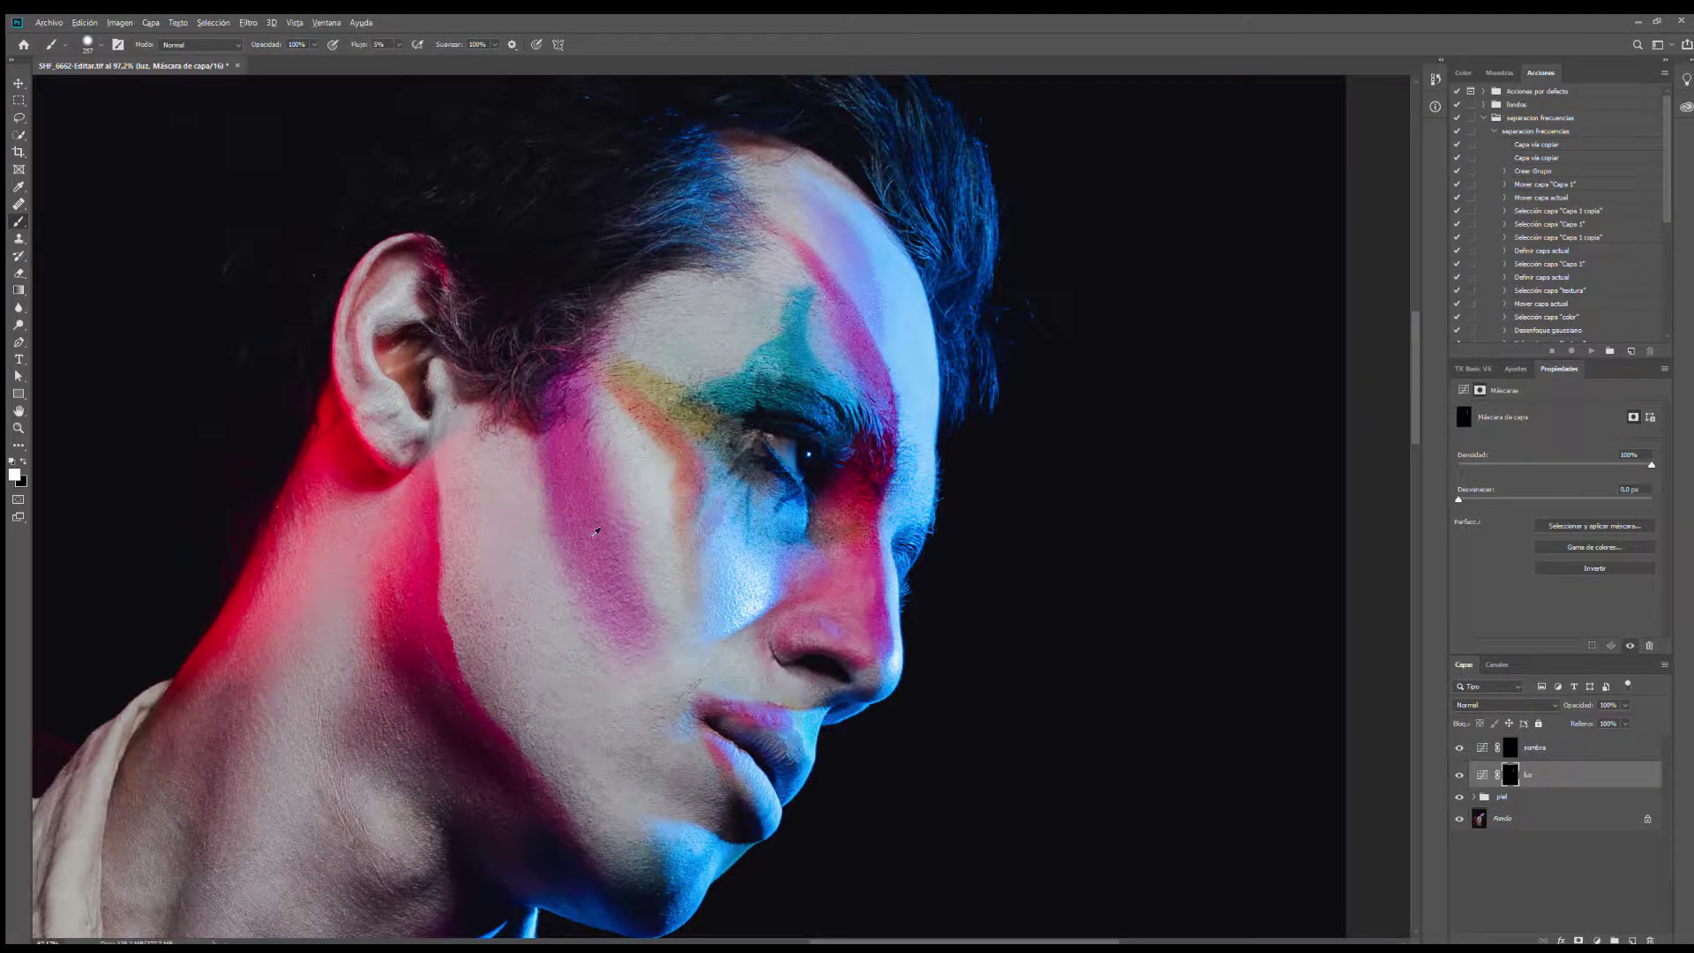
Step: Brighten the lit areas of the neck and upper chest by painting white on the luz mask
{"action": "scroll", "coordinate": [595, 532], "scroll_direction": "down", "scroll_amount": 5}
{"action": "scroll", "coordinate": [484, 705], "scroll_direction": "up", "scroll_amount": 3}
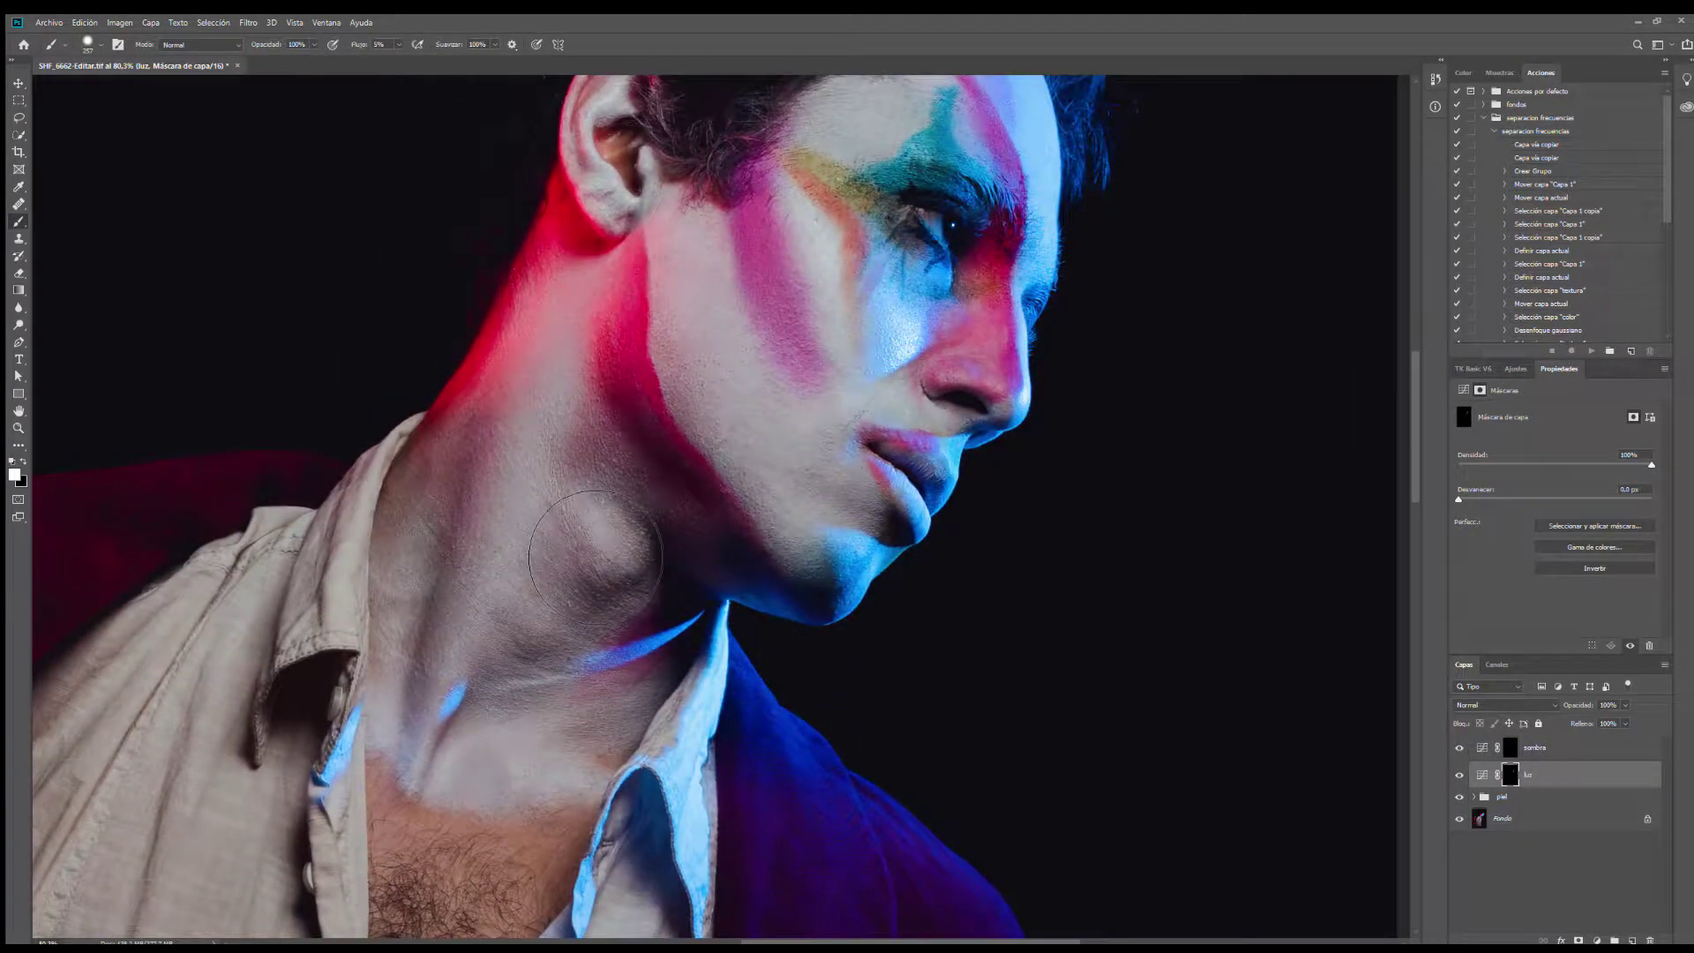
{"action": "mouse_move", "coordinate": [586, 460]}
{"action": "left_mouse_down"}
{"action": "mouse_move", "coordinate": [566, 409]}
{"action": "mouse_move", "coordinate": [595, 437]}
{"action": "mouse_move", "coordinate": [481, 786]}
{"action": "left_mouse_up"}
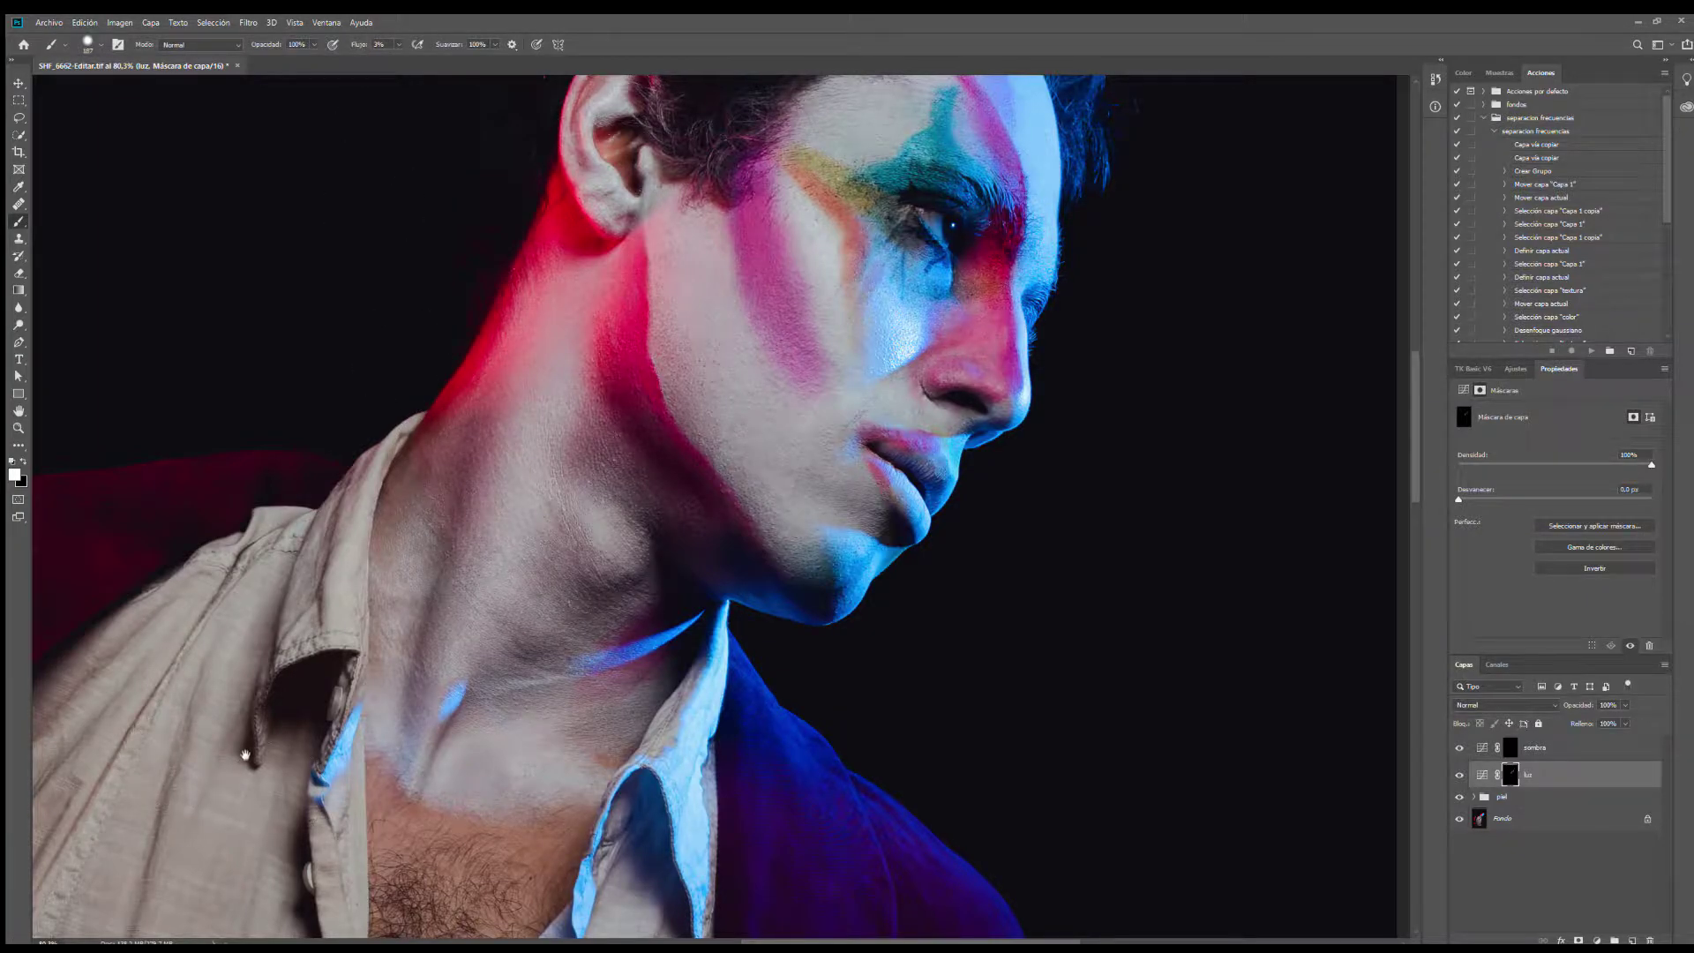
Step: Paint white on the luz mask with a larger brush over the shirt and the red-lit trousers
{"action": "left_click_drag", "start_coordinate": [245, 755], "coordinate": [546, 351]}
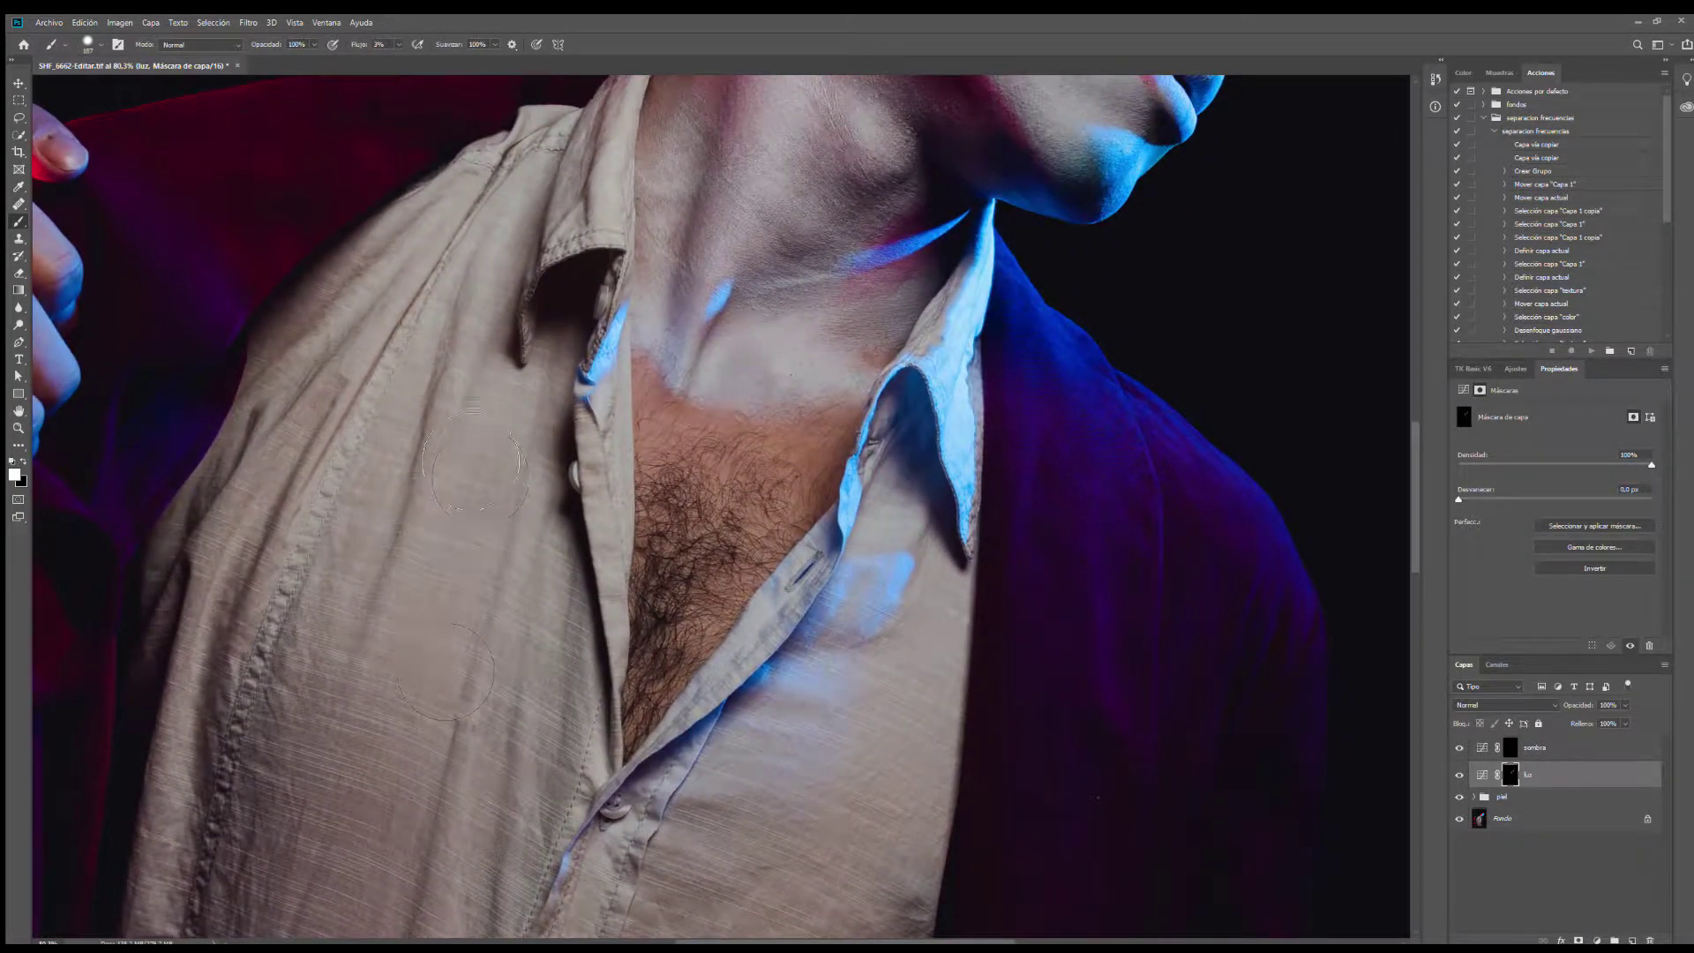
{"action": "scroll", "coordinate": [474, 463], "scroll_direction": "down", "scroll_amount": 3}
{"action": "scroll", "coordinate": [485, 617], "scroll_direction": "down", "scroll_amount": 3}
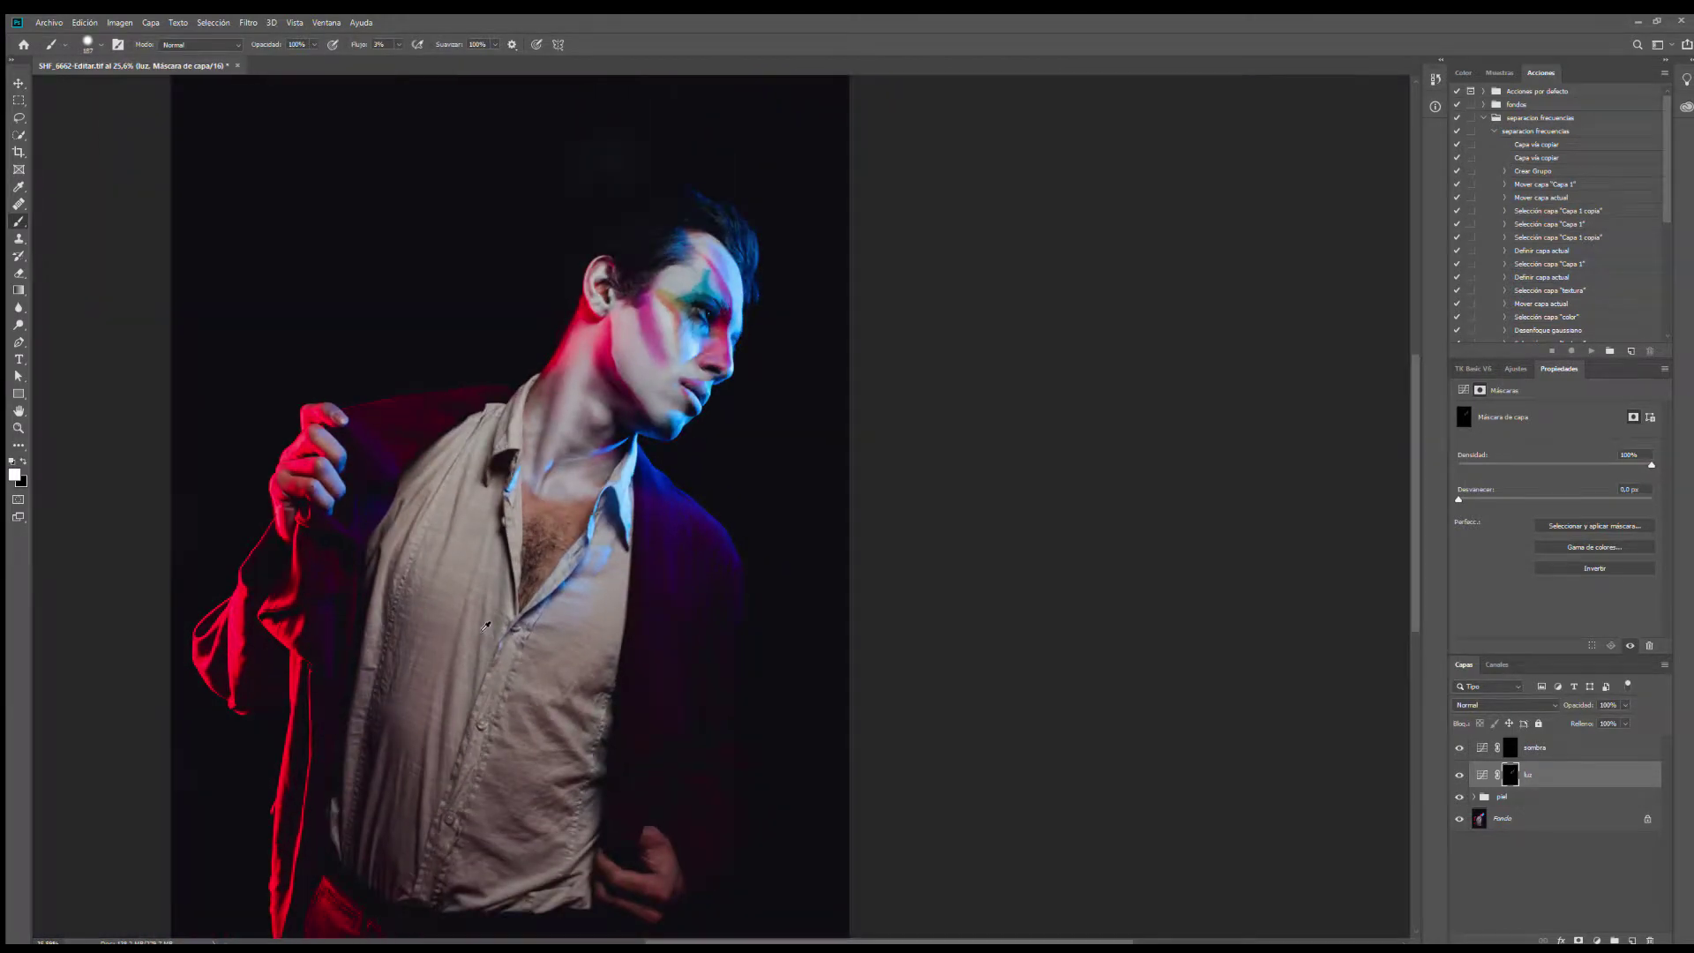
{"action": "scroll", "coordinate": [488, 627], "scroll_direction": "up", "scroll_amount": 2}
{"action": "left_click_drag", "start_coordinate": [399, 620], "coordinate": [431, 613]}
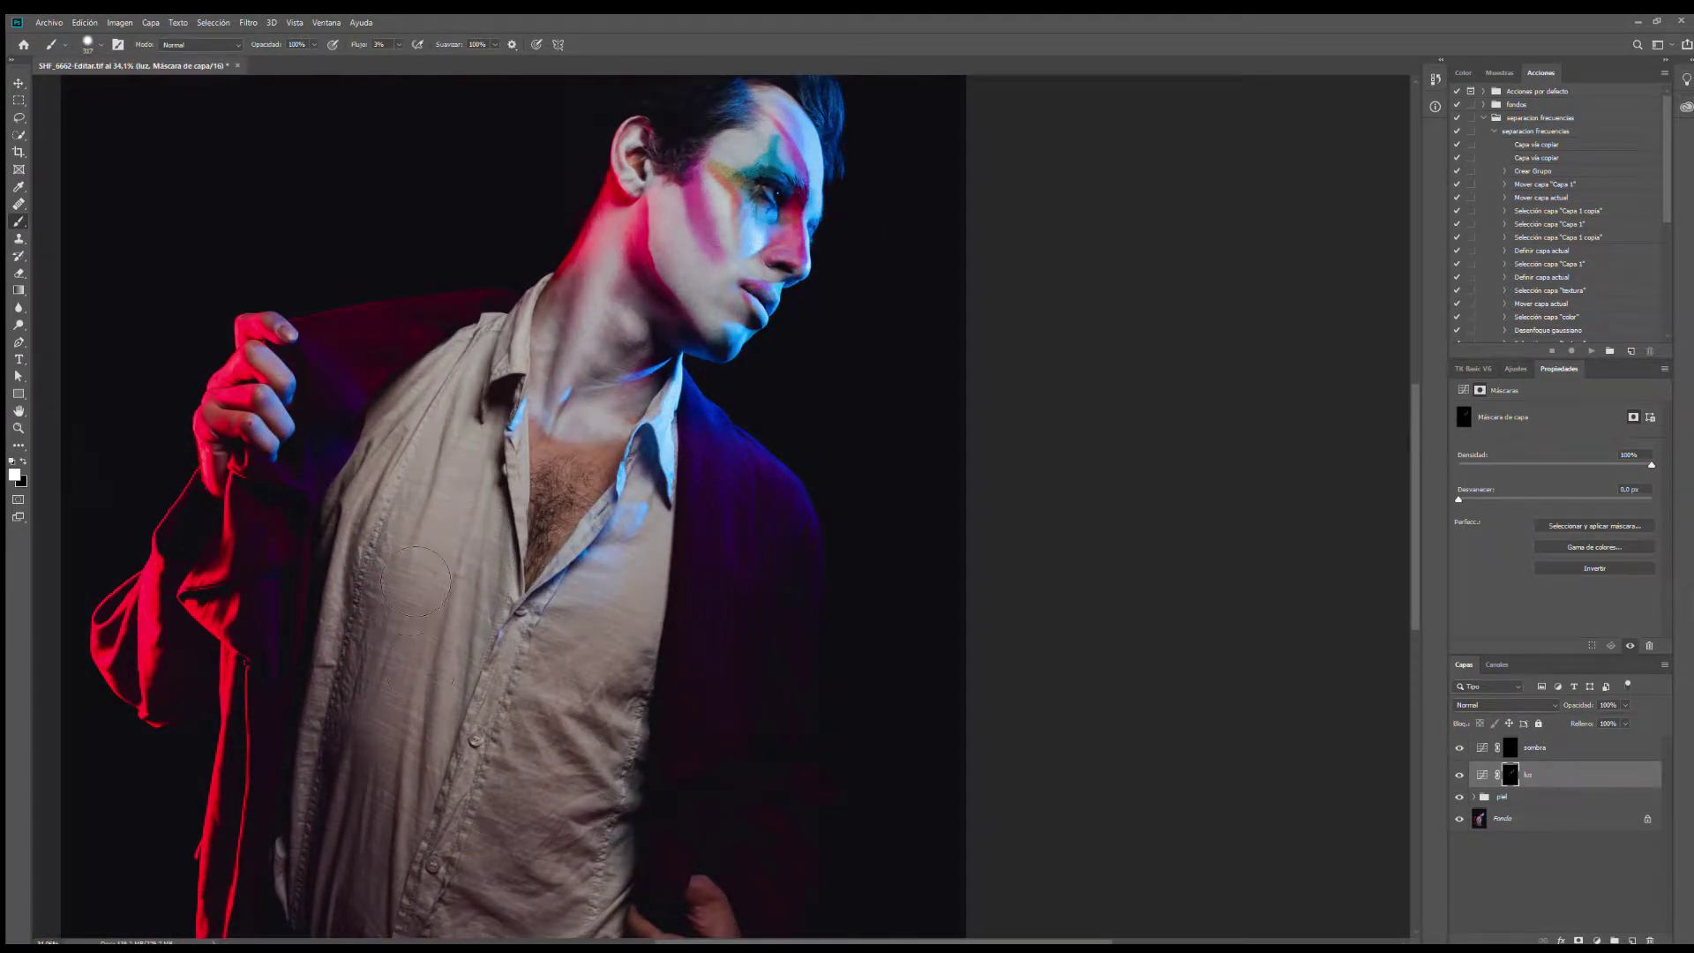
{"action": "left_click_drag", "start_coordinate": [599, 685], "coordinate": [644, 678]}
{"action": "mouse_move", "coordinate": [526, 764]}
{"action": "left_mouse_down"}
{"action": "mouse_move", "coordinate": [597, 521]}
{"action": "mouse_move", "coordinate": [579, 540]}
{"action": "left_mouse_up"}
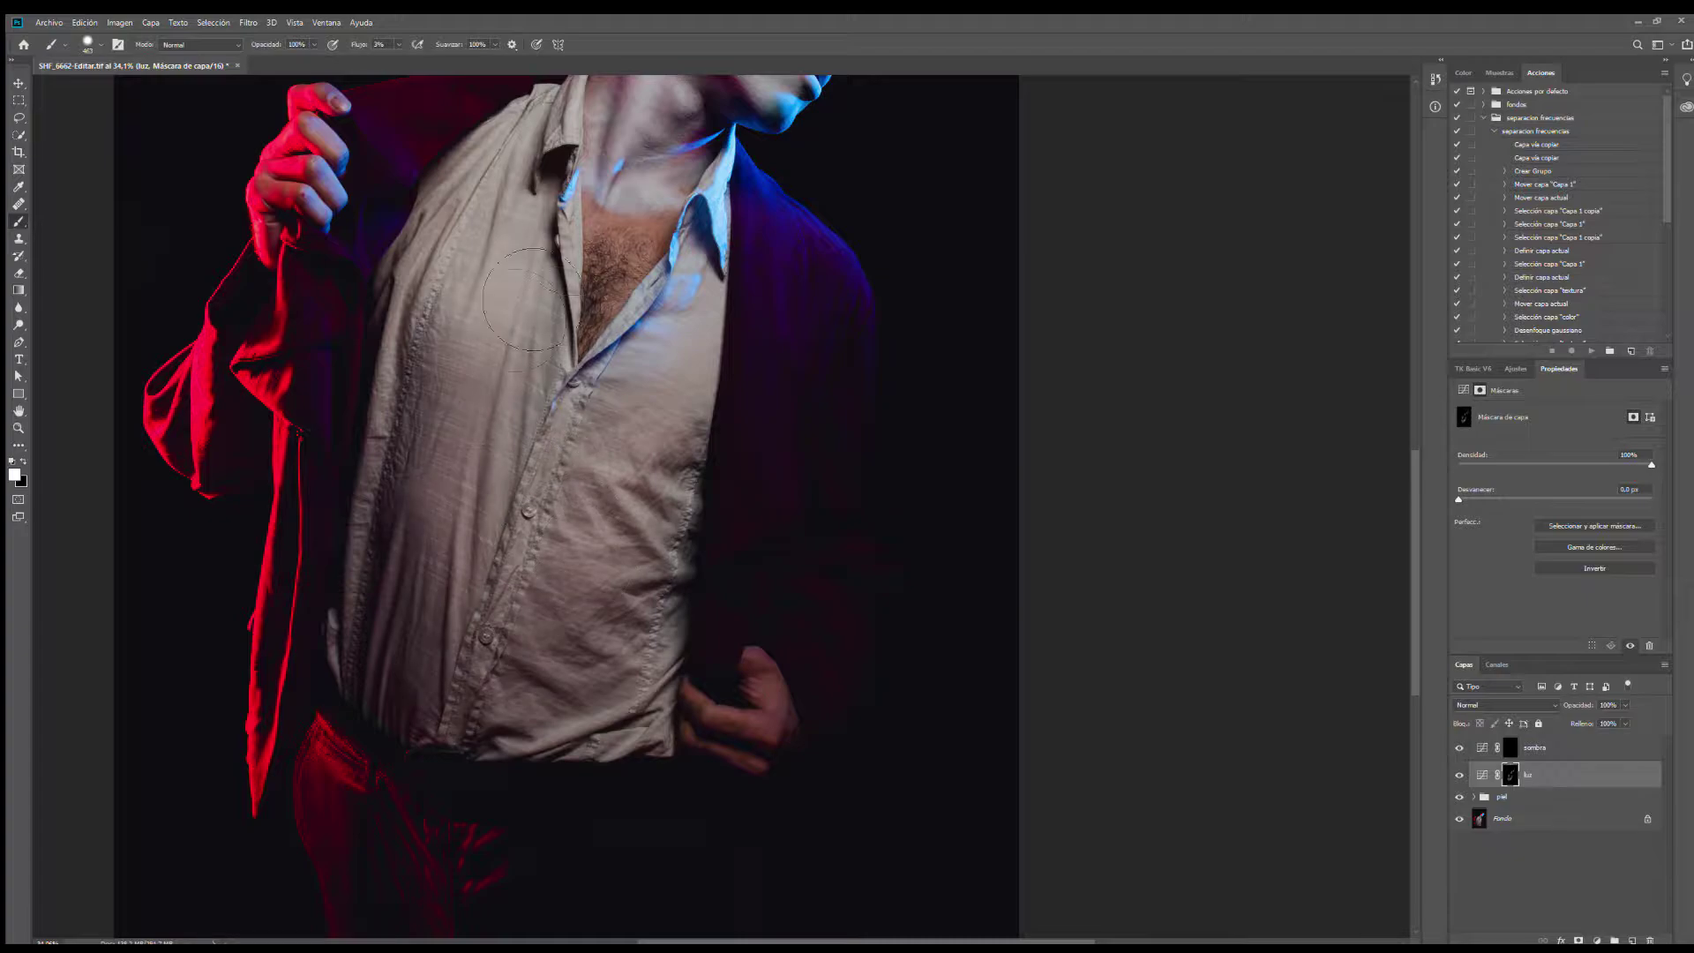
{"action": "mouse_move", "coordinate": [407, 310]}
{"action": "left_mouse_down"}
{"action": "mouse_move", "coordinate": [469, 454]}
{"action": "mouse_move", "coordinate": [499, 140]}
{"action": "left_mouse_up"}
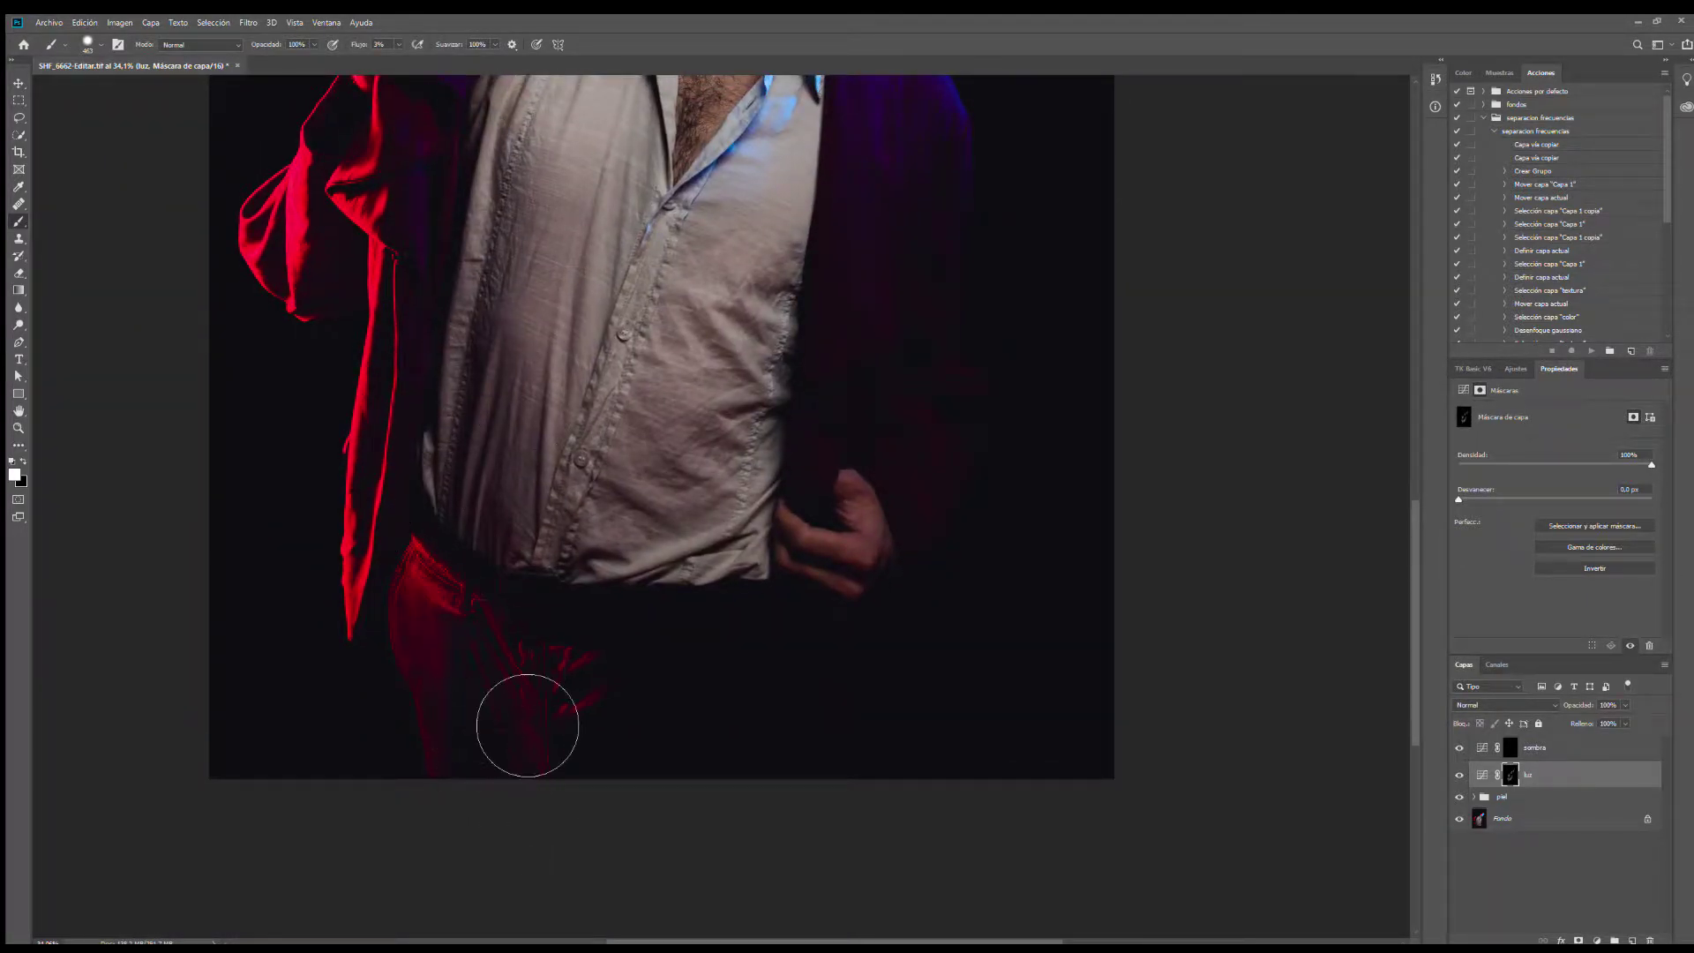
{"action": "left_click_drag", "start_coordinate": [694, 675], "coordinate": [733, 665]}
Step: Lighten the dark jacket front beside the shirt by painting with a large brush on the luz mask
{"action": "scroll", "coordinate": [833, 488], "scroll_direction": "up", "scroll_amount": 4}
{"action": "left_click_drag", "start_coordinate": [888, 390], "coordinate": [705, 703]}
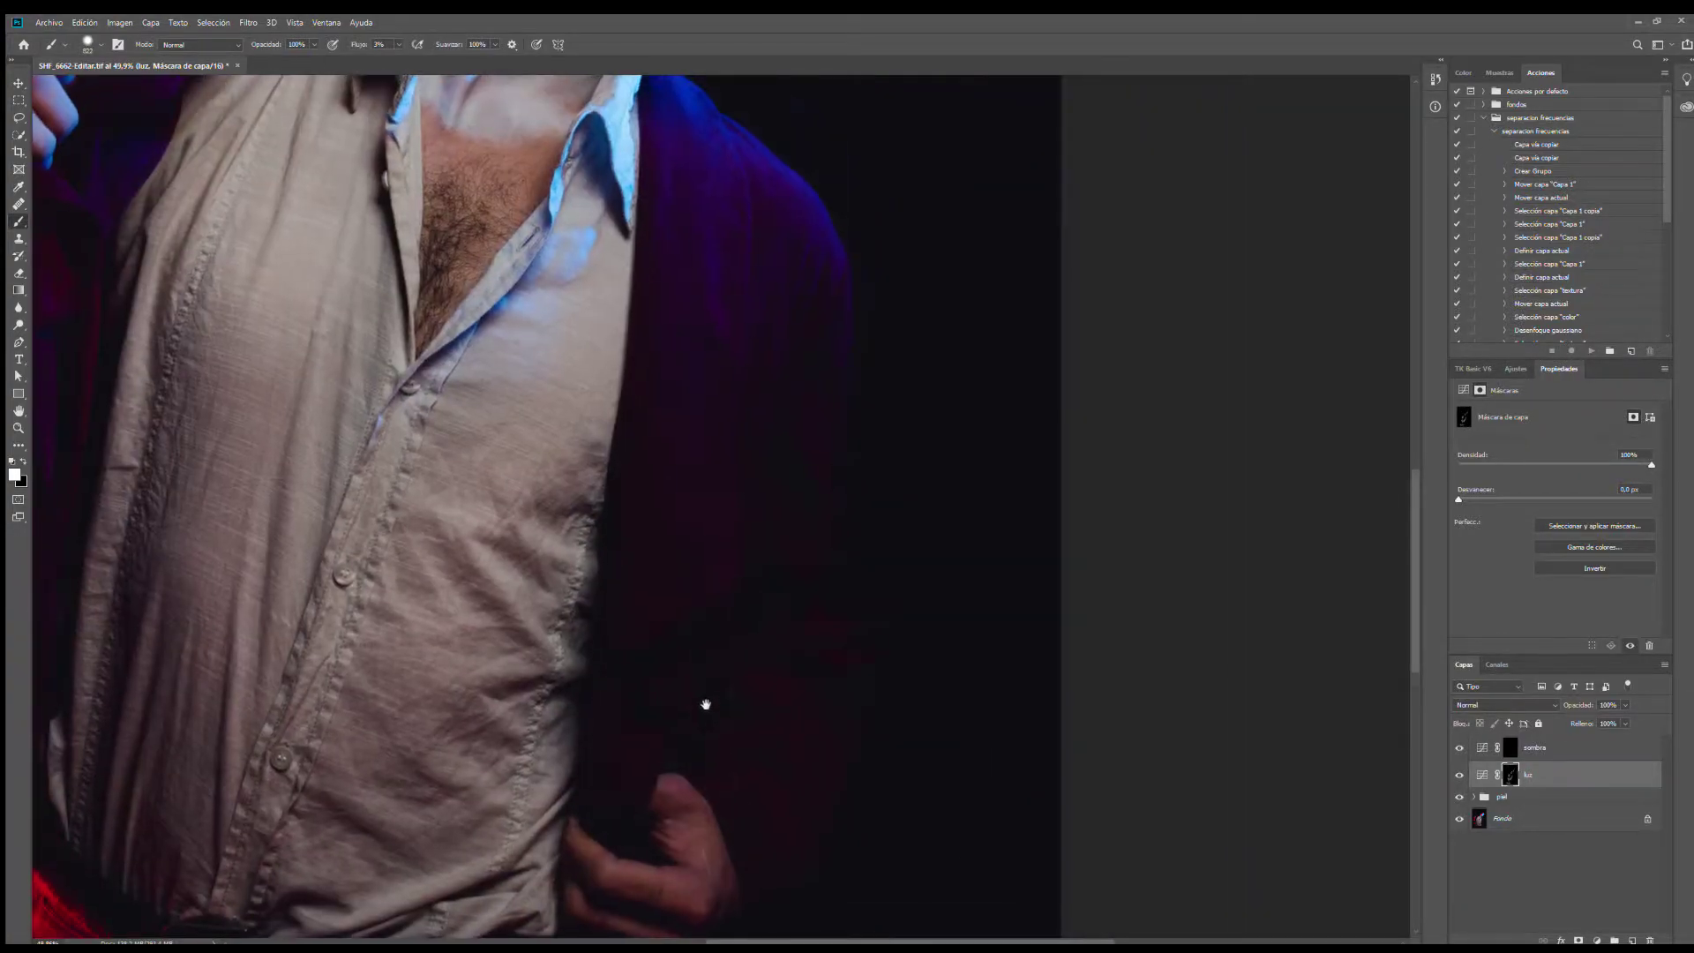
{"action": "left_click_drag", "start_coordinate": [798, 317], "coordinate": [683, 264]}
{"action": "scroll", "coordinate": [767, 530], "scroll_direction": "up", "scroll_amount": 1}
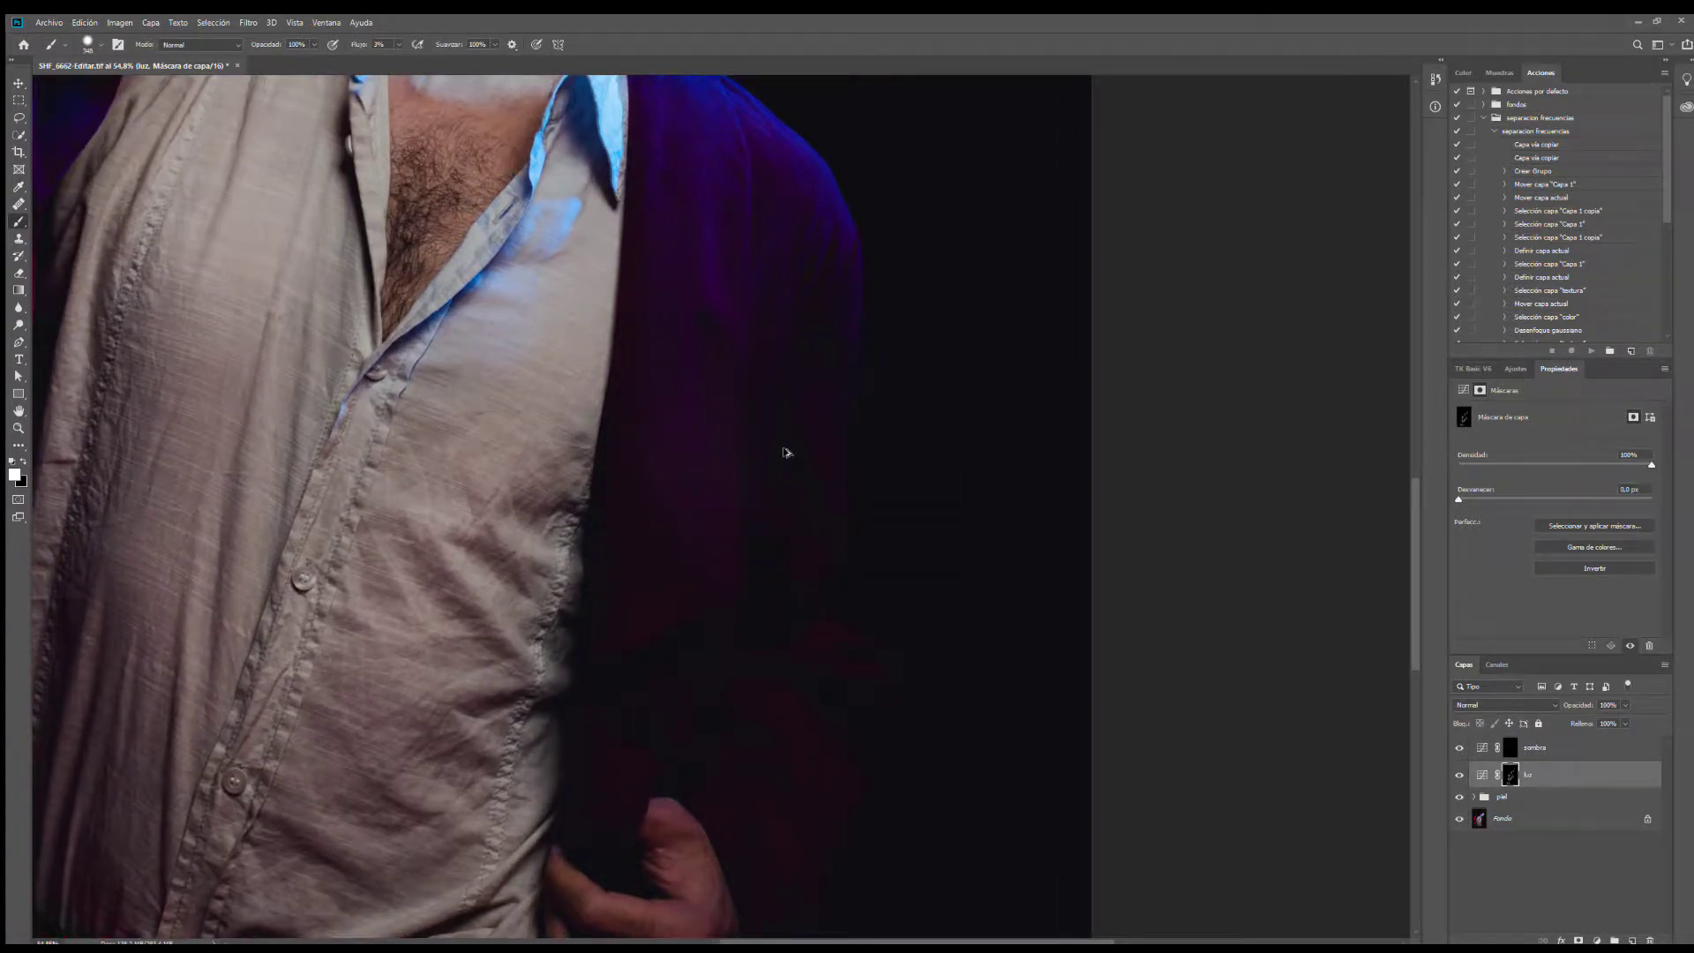
{"action": "mouse_move", "coordinate": [783, 452]}
{"action": "left_mouse_down"}
{"action": "mouse_move", "coordinate": [804, 583]}
{"action": "mouse_move", "coordinate": [784, 706]}
{"action": "mouse_move", "coordinate": [829, 521]}
{"action": "mouse_move", "coordinate": [800, 349]}
{"action": "mouse_move", "coordinate": [828, 685]}
{"action": "mouse_move", "coordinate": [749, 265]}
{"action": "left_mouse_up"}
Step: Brighten the fingers and back of the hand at the waist with a smaller brush on the luz mask
{"action": "scroll", "coordinate": [865, 450], "scroll_direction": "up", "scroll_amount": 4}
{"action": "left_click_drag", "start_coordinate": [683, 638], "coordinate": [719, 638]}
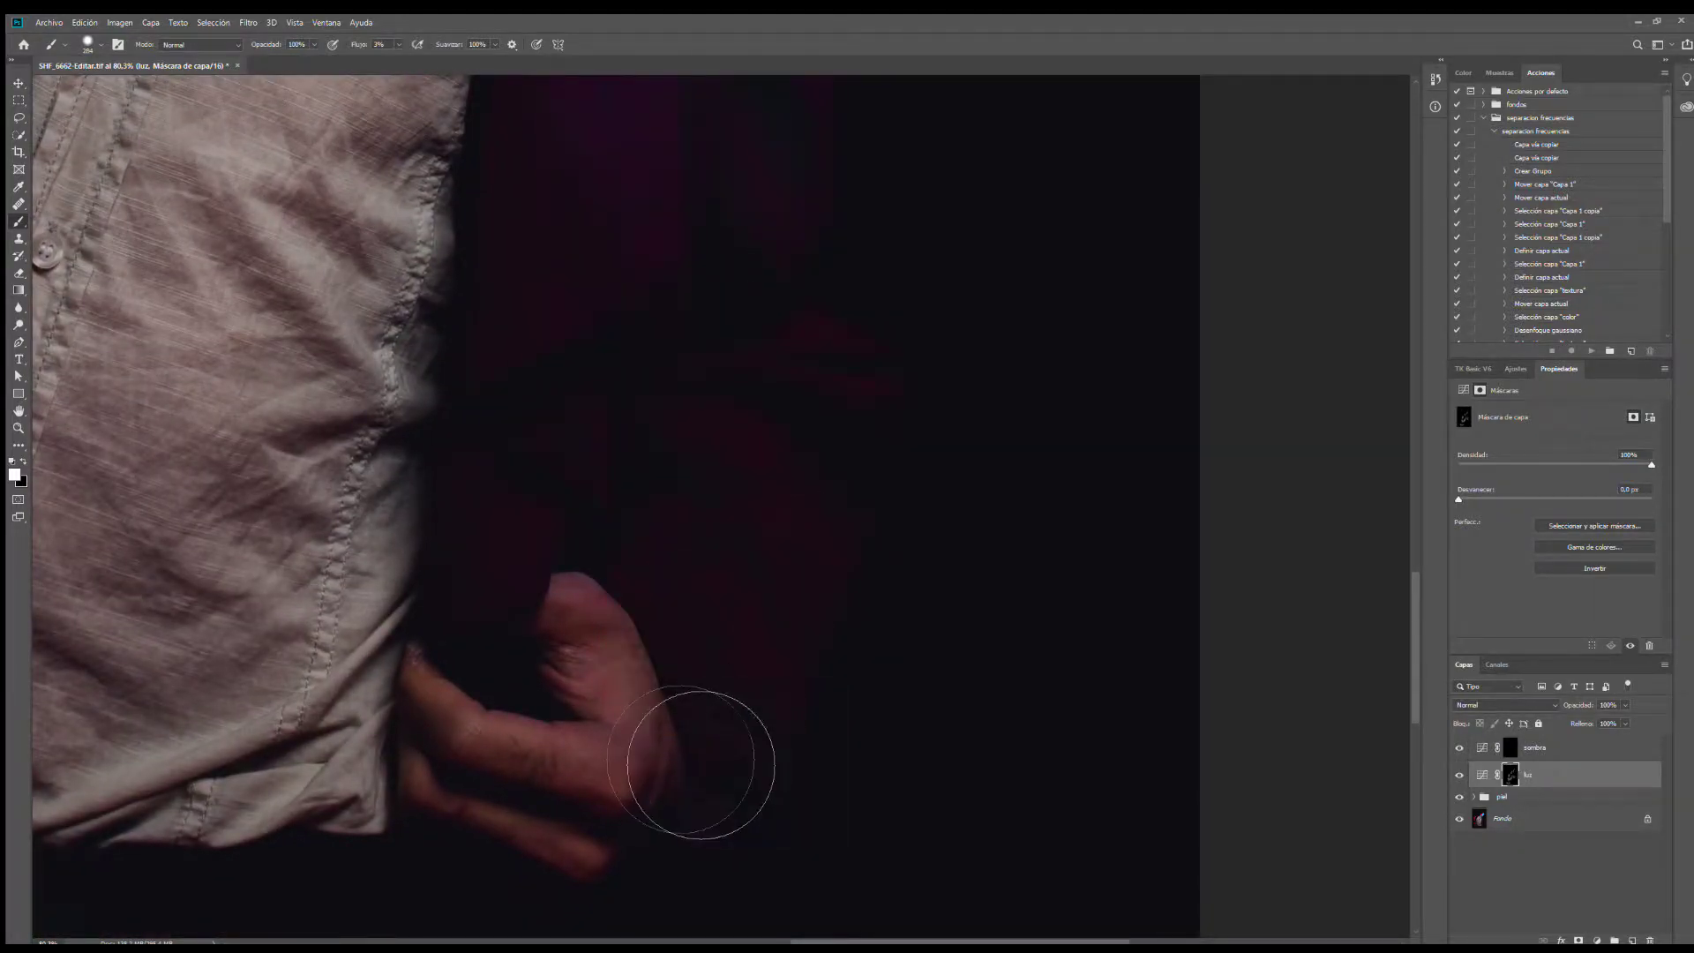
{"action": "left_click_drag", "start_coordinate": [616, 744], "coordinate": [596, 747]}
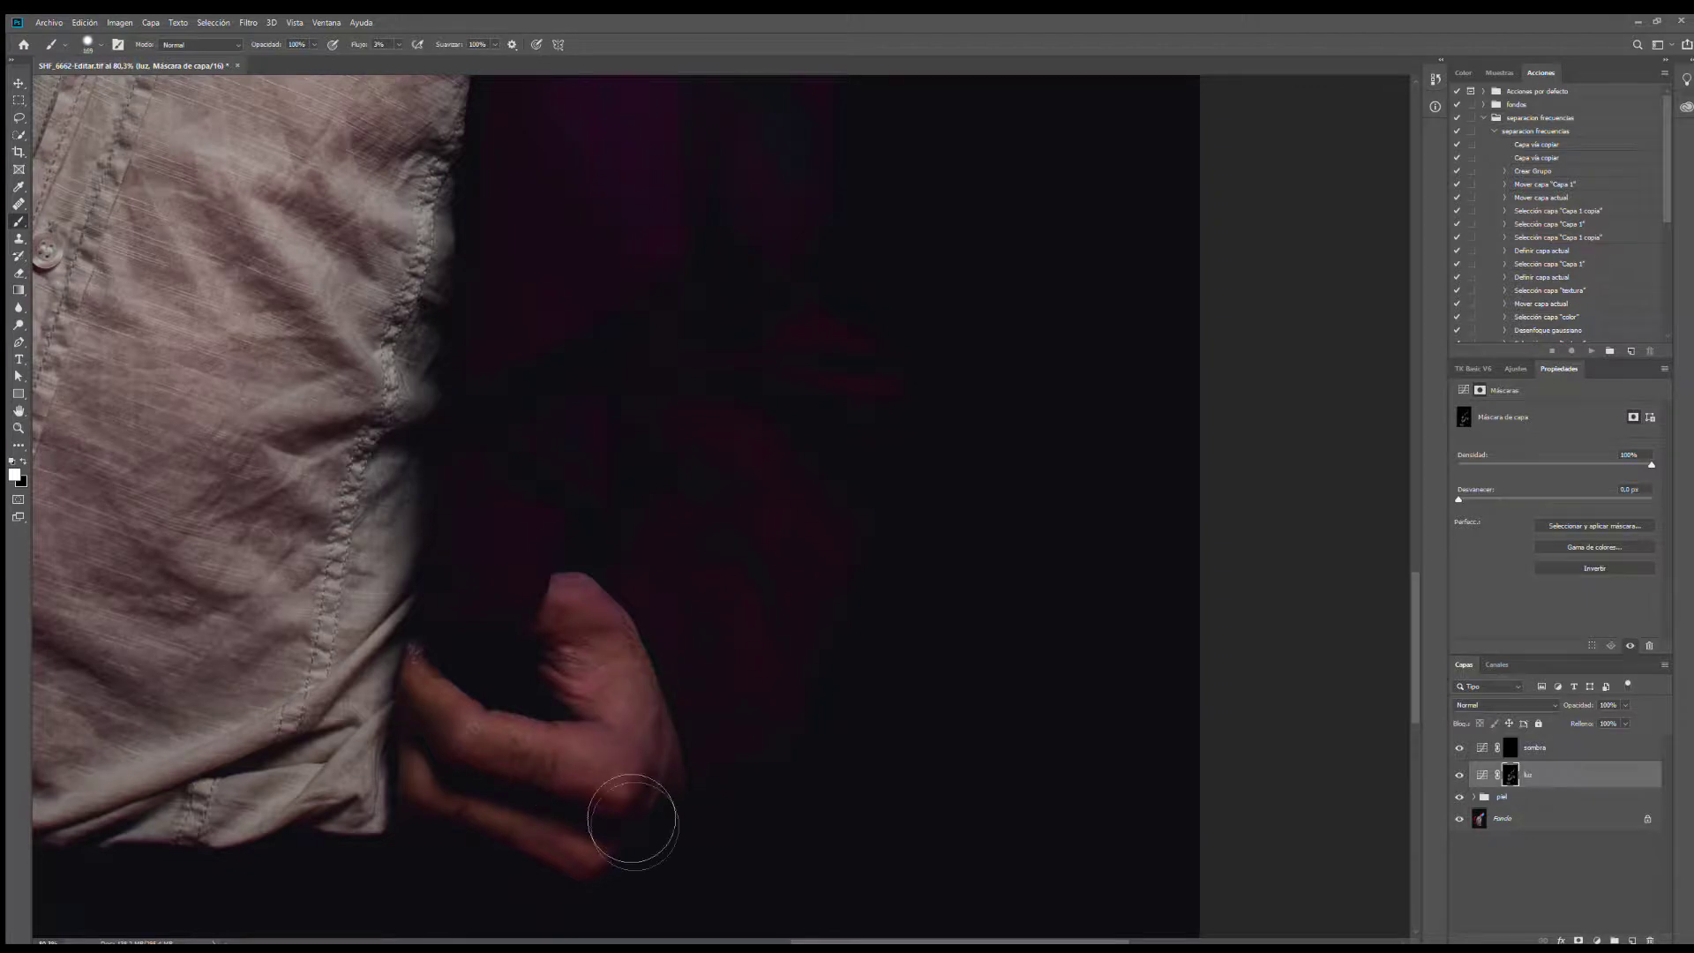
{"action": "mouse_move", "coordinate": [631, 821]}
{"action": "left_mouse_down"}
{"action": "mouse_move", "coordinate": [448, 693]}
{"action": "mouse_move", "coordinate": [559, 763]}
{"action": "mouse_move", "coordinate": [664, 784]}
{"action": "mouse_move", "coordinate": [629, 687]}
{"action": "mouse_move", "coordinate": [661, 768]}
{"action": "left_mouse_up"}
{"action": "left_click_drag", "start_coordinate": [587, 723], "coordinate": [617, 556]}
{"action": "mouse_move", "coordinate": [643, 662]}
{"action": "left_mouse_down"}
{"action": "mouse_move", "coordinate": [644, 717]}
{"action": "mouse_move", "coordinate": [632, 695]}
{"action": "mouse_move", "coordinate": [685, 741]}
{"action": "mouse_move", "coordinate": [604, 678]}
{"action": "mouse_move", "coordinate": [567, 718]}
{"action": "mouse_move", "coordinate": [420, 593]}
{"action": "mouse_move", "coordinate": [680, 714]}
{"action": "left_mouse_up"}
Step: Paint white on the luz mask along the jacket sleeve from the forearm up to the blue-lit shoulder
{"action": "left_click_drag", "start_coordinate": [838, 376], "coordinate": [542, 613]}
{"action": "left_click_drag", "start_coordinate": [503, 695], "coordinate": [520, 696], "text": "alt"}
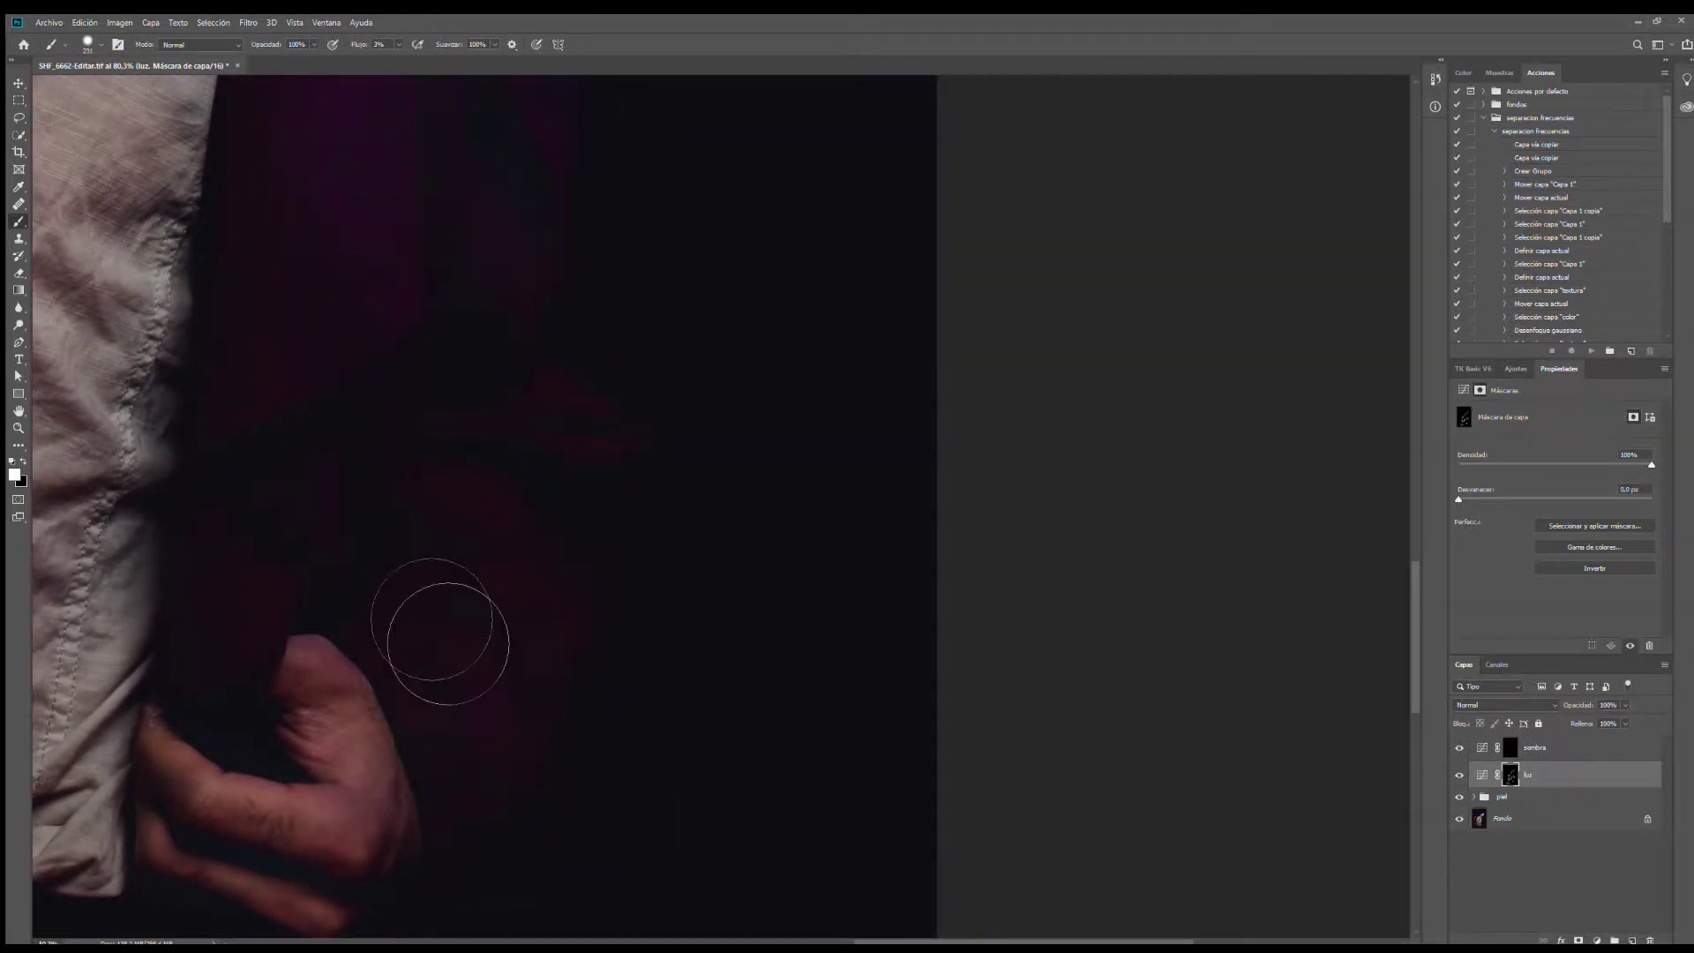
{"action": "mouse_move", "coordinate": [448, 643]}
{"action": "left_mouse_down"}
{"action": "mouse_move", "coordinate": [685, 693]}
{"action": "mouse_move", "coordinate": [435, 519]}
{"action": "mouse_move", "coordinate": [562, 451]}
{"action": "mouse_move", "coordinate": [626, 492]}
{"action": "left_mouse_up"}
{"action": "left_click_drag", "start_coordinate": [491, 189], "coordinate": [496, 526]}
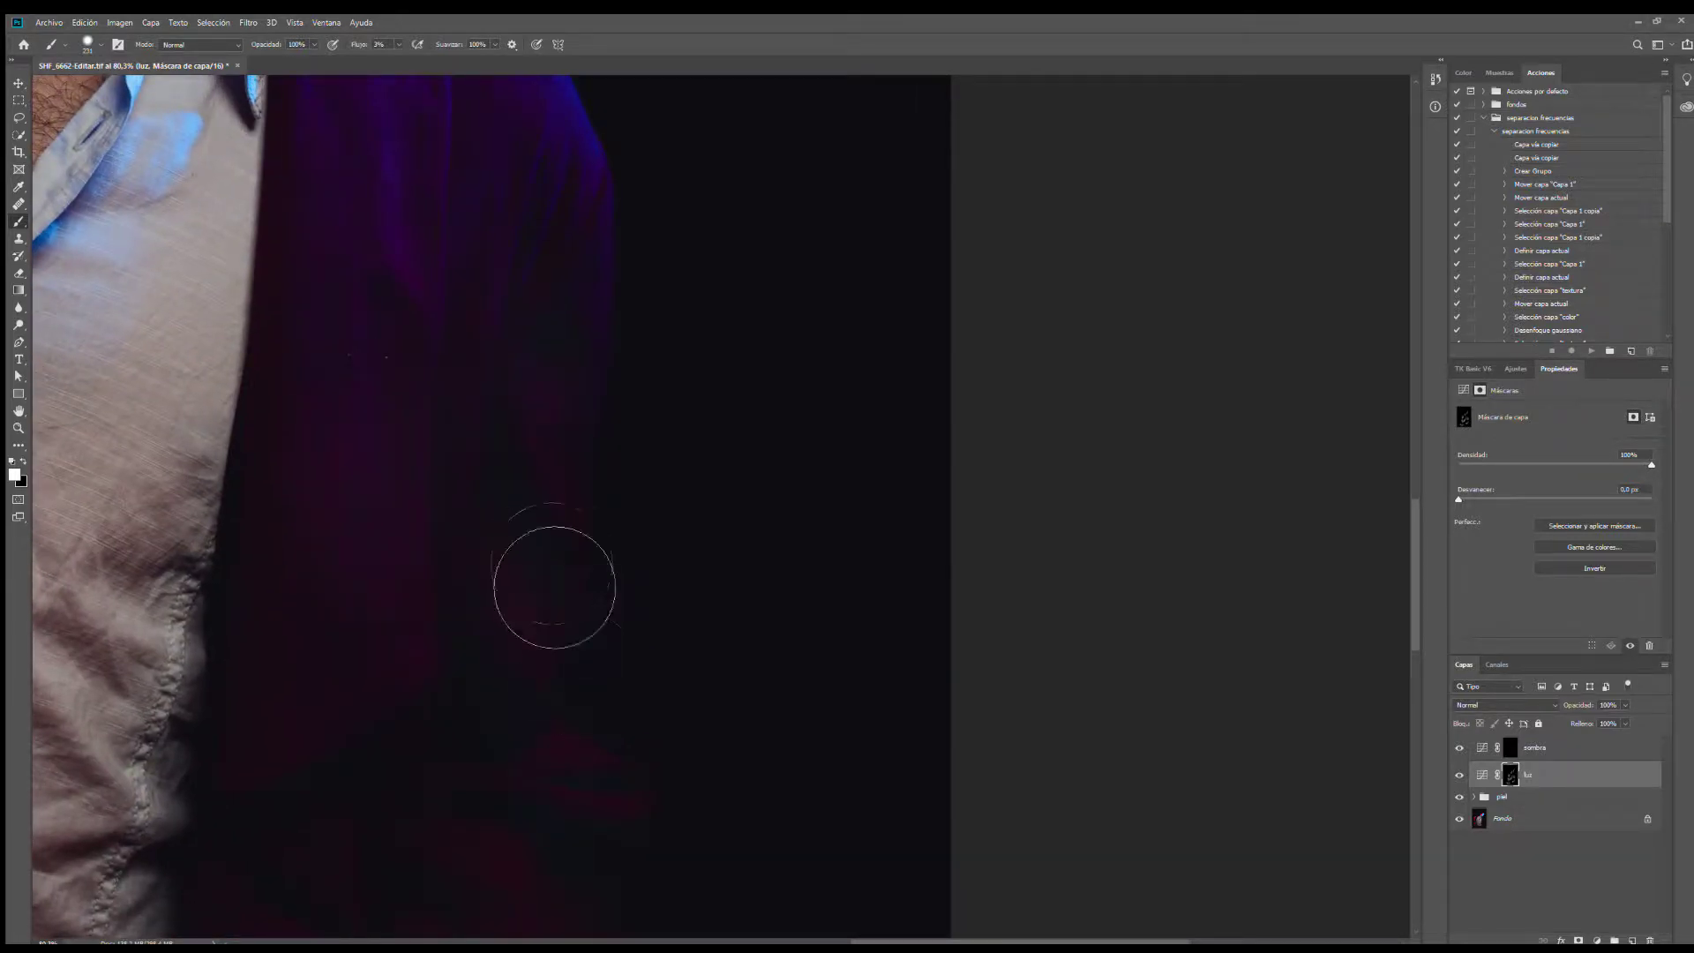
{"action": "left_click_drag", "start_coordinate": [609, 275], "coordinate": [650, 522]}
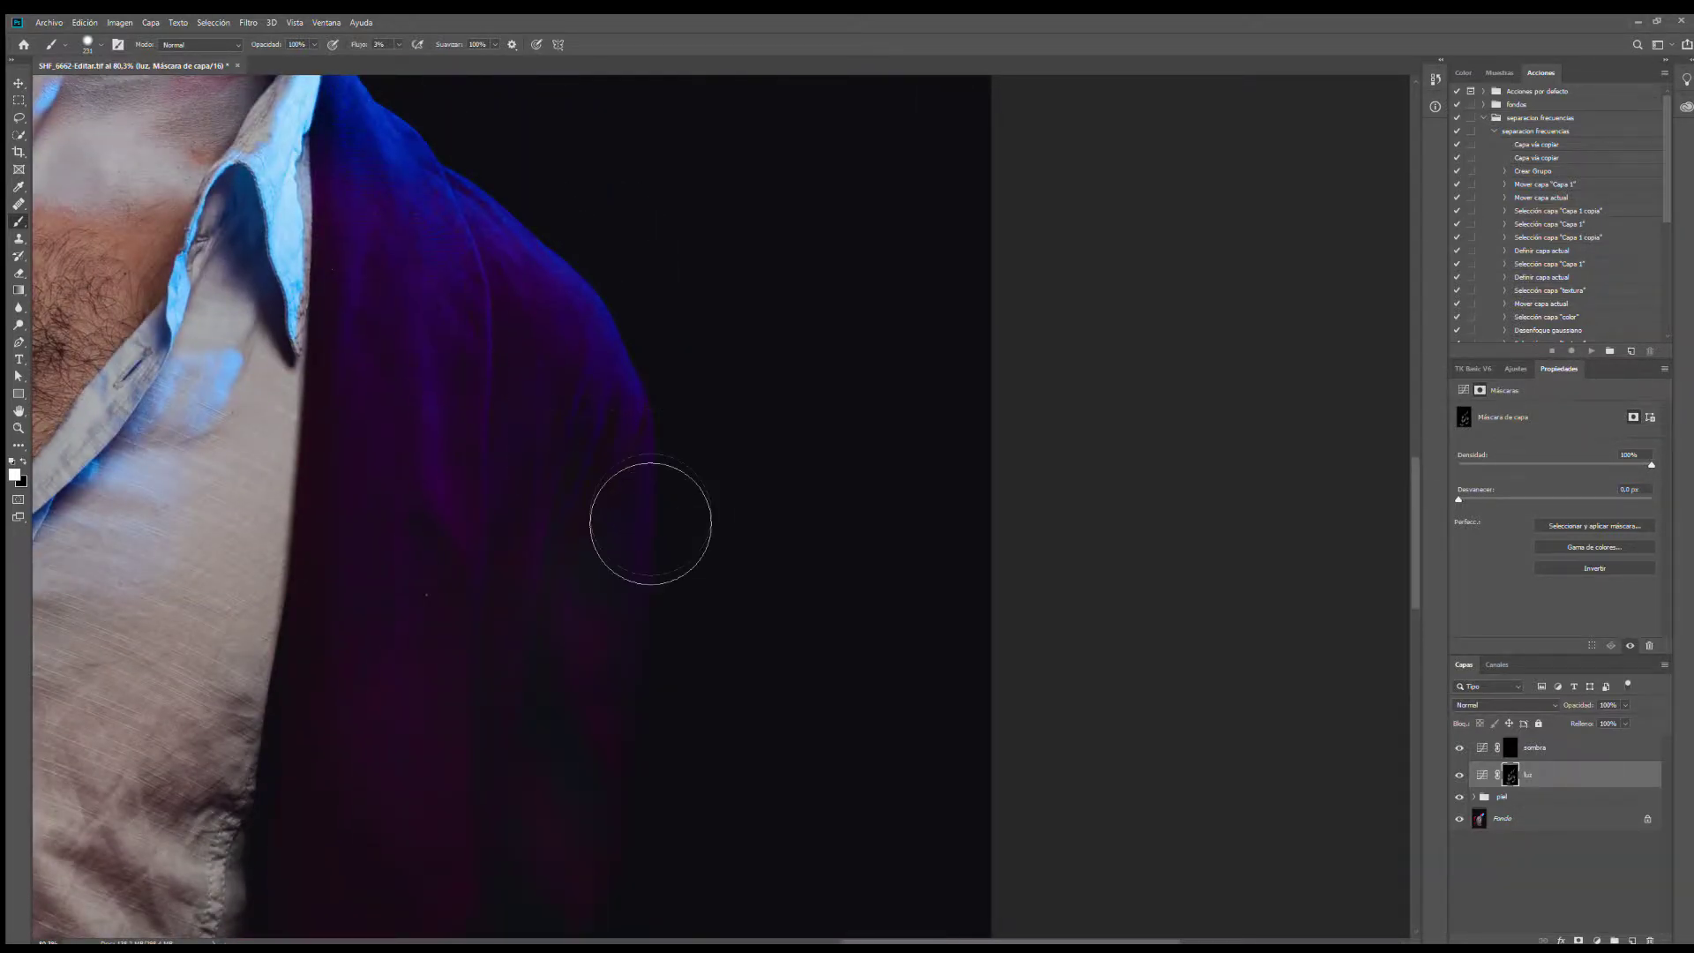
{"action": "left_click_drag", "start_coordinate": [420, 612], "coordinate": [379, 218]}
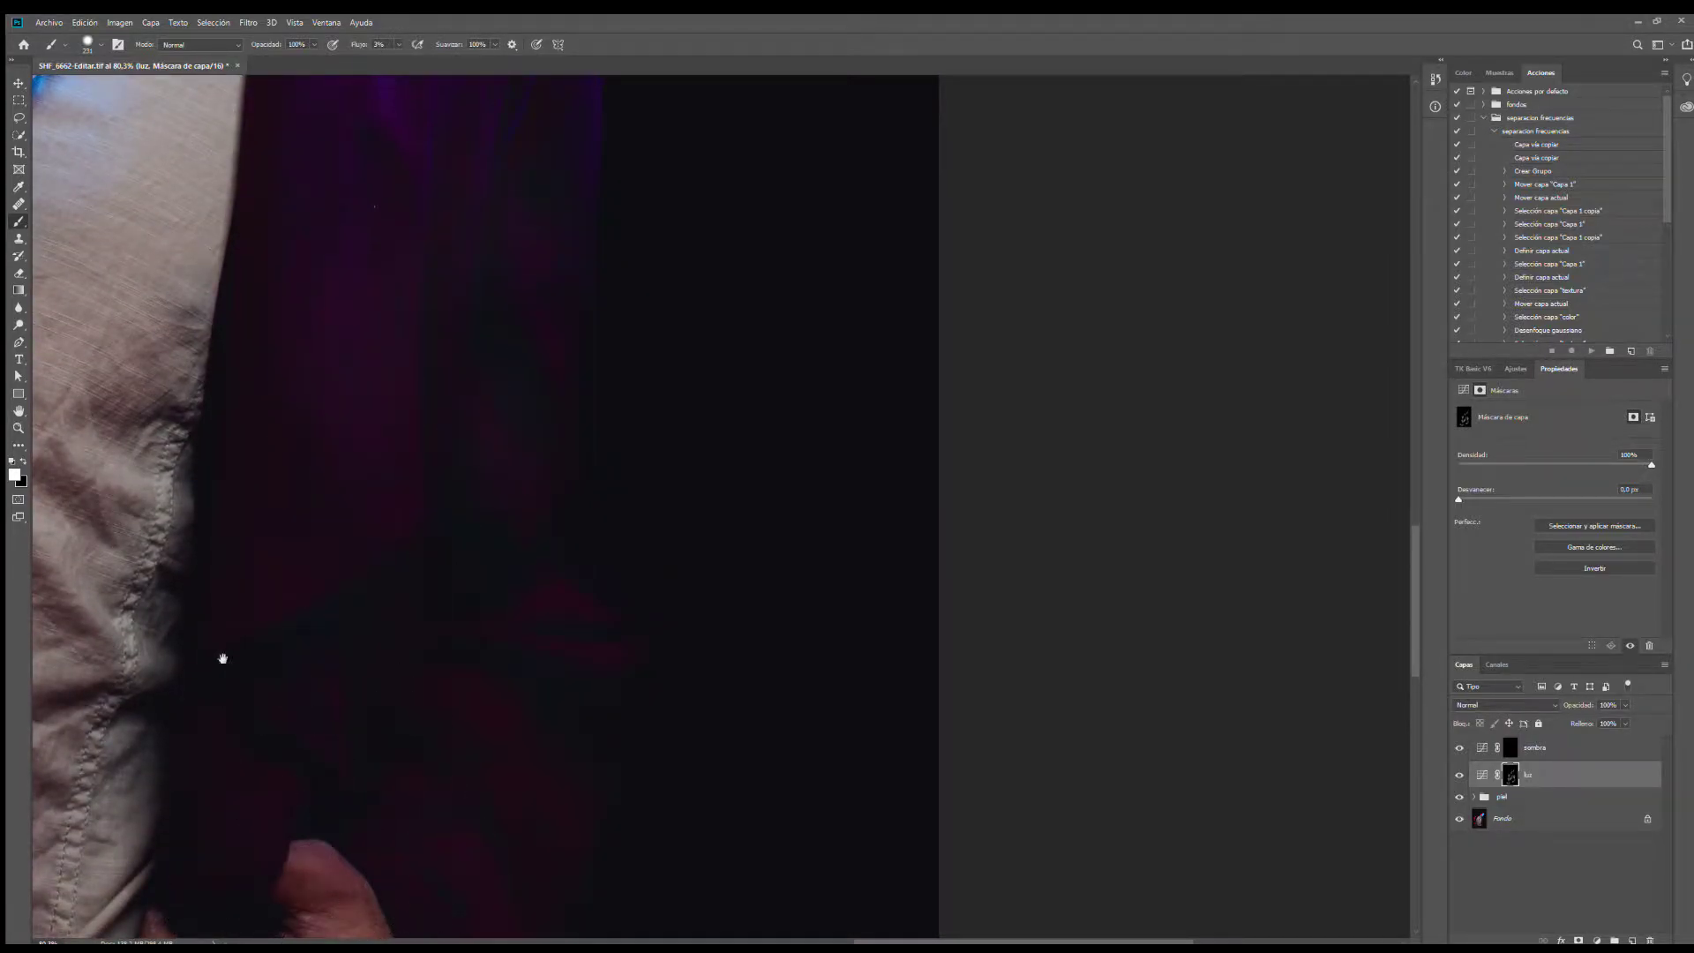
Step: Lighten the shirt folds on the side next to the dark jacket front with a large brush on the luz mask
{"action": "left_click_drag", "start_coordinate": [222, 658], "coordinate": [645, 391]}
{"action": "right_click", "coordinate": [295, 673], "text": "alt"}
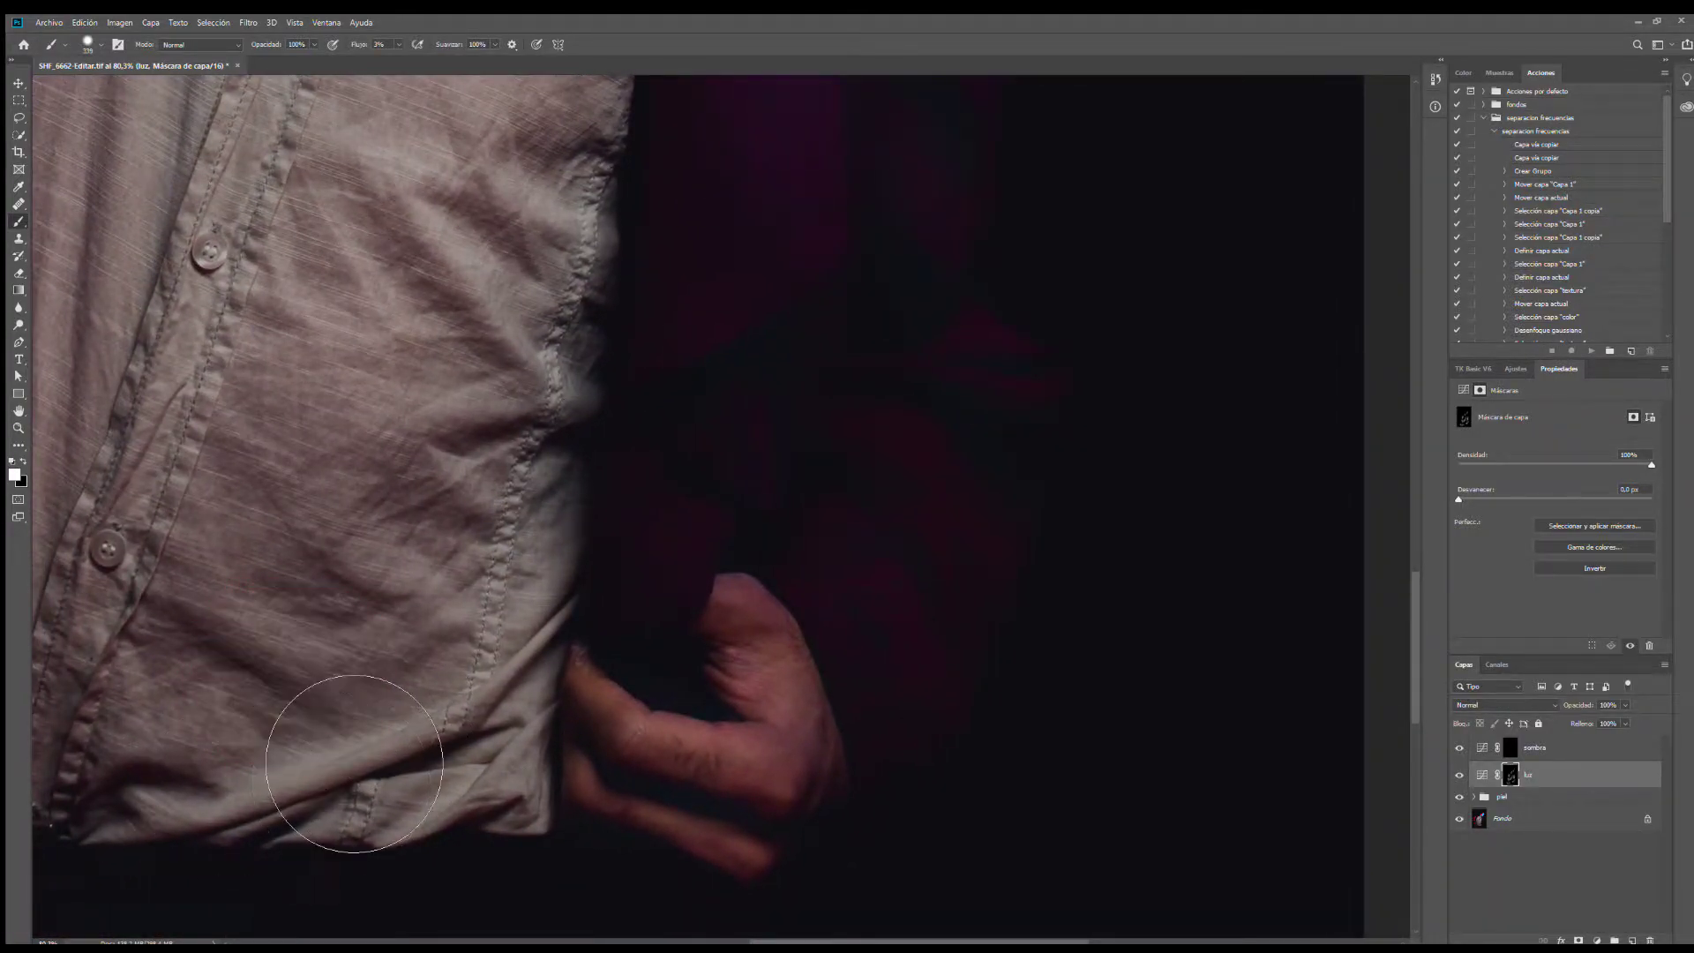
{"action": "mouse_move", "coordinate": [263, 230]}
{"action": "left_mouse_down"}
{"action": "mouse_move", "coordinate": [303, 488]}
{"action": "mouse_move", "coordinate": [291, 562]}
{"action": "left_mouse_up"}
{"action": "right_click", "coordinate": [417, 490], "text": "alt"}
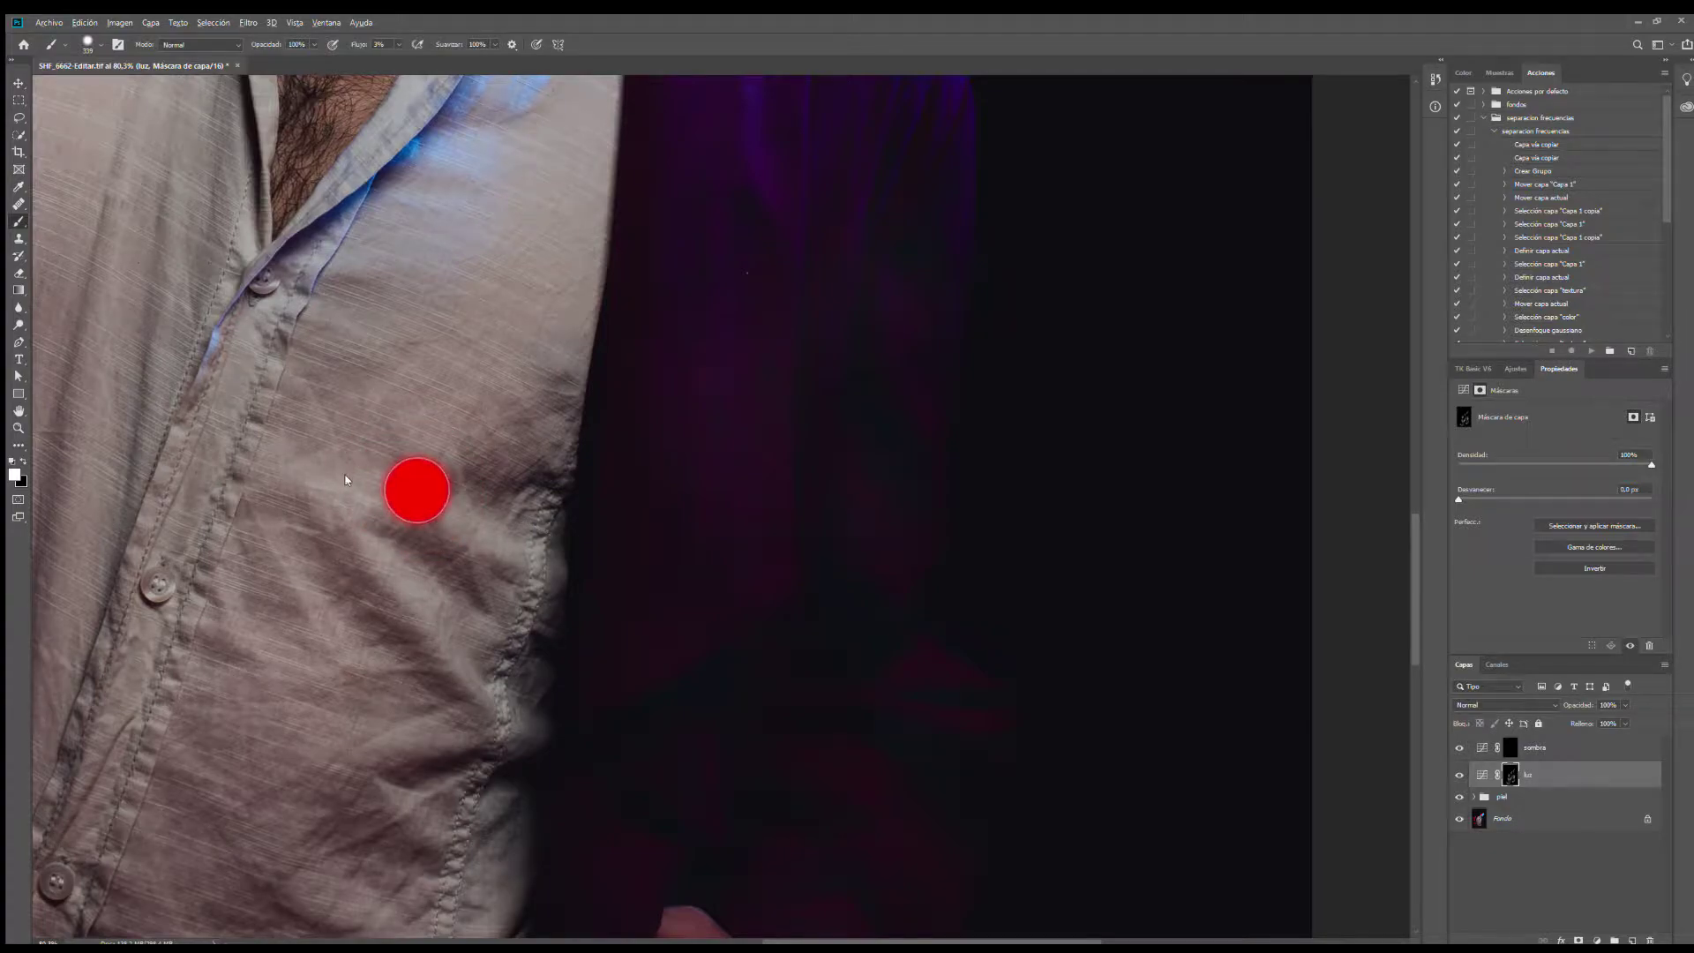
{"action": "left_click_drag", "start_coordinate": [345, 479], "coordinate": [345, 479]}
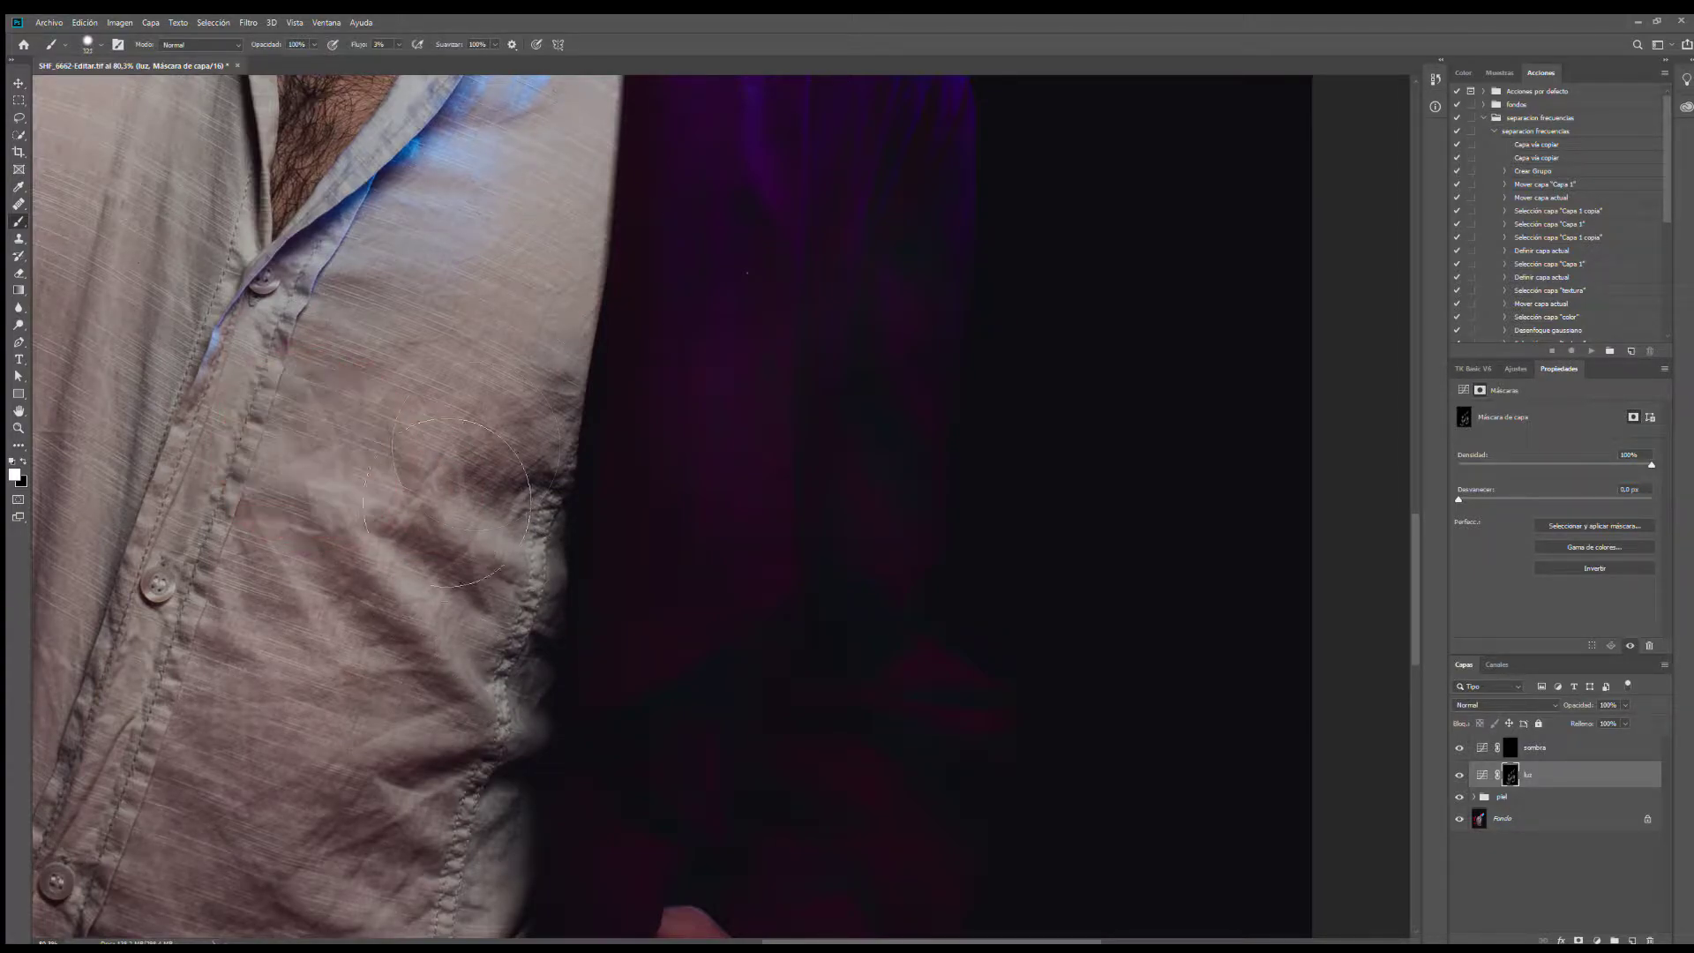
Step: Paint white on the luz mask over the red-lit half of the shirt, using a smaller brush along its side seam
{"action": "mouse_move", "coordinate": [503, 150]}
{"action": "left_mouse_down"}
{"action": "mouse_move", "coordinate": [613, 406]}
{"action": "mouse_move", "coordinate": [636, 575]}
{"action": "left_mouse_up"}
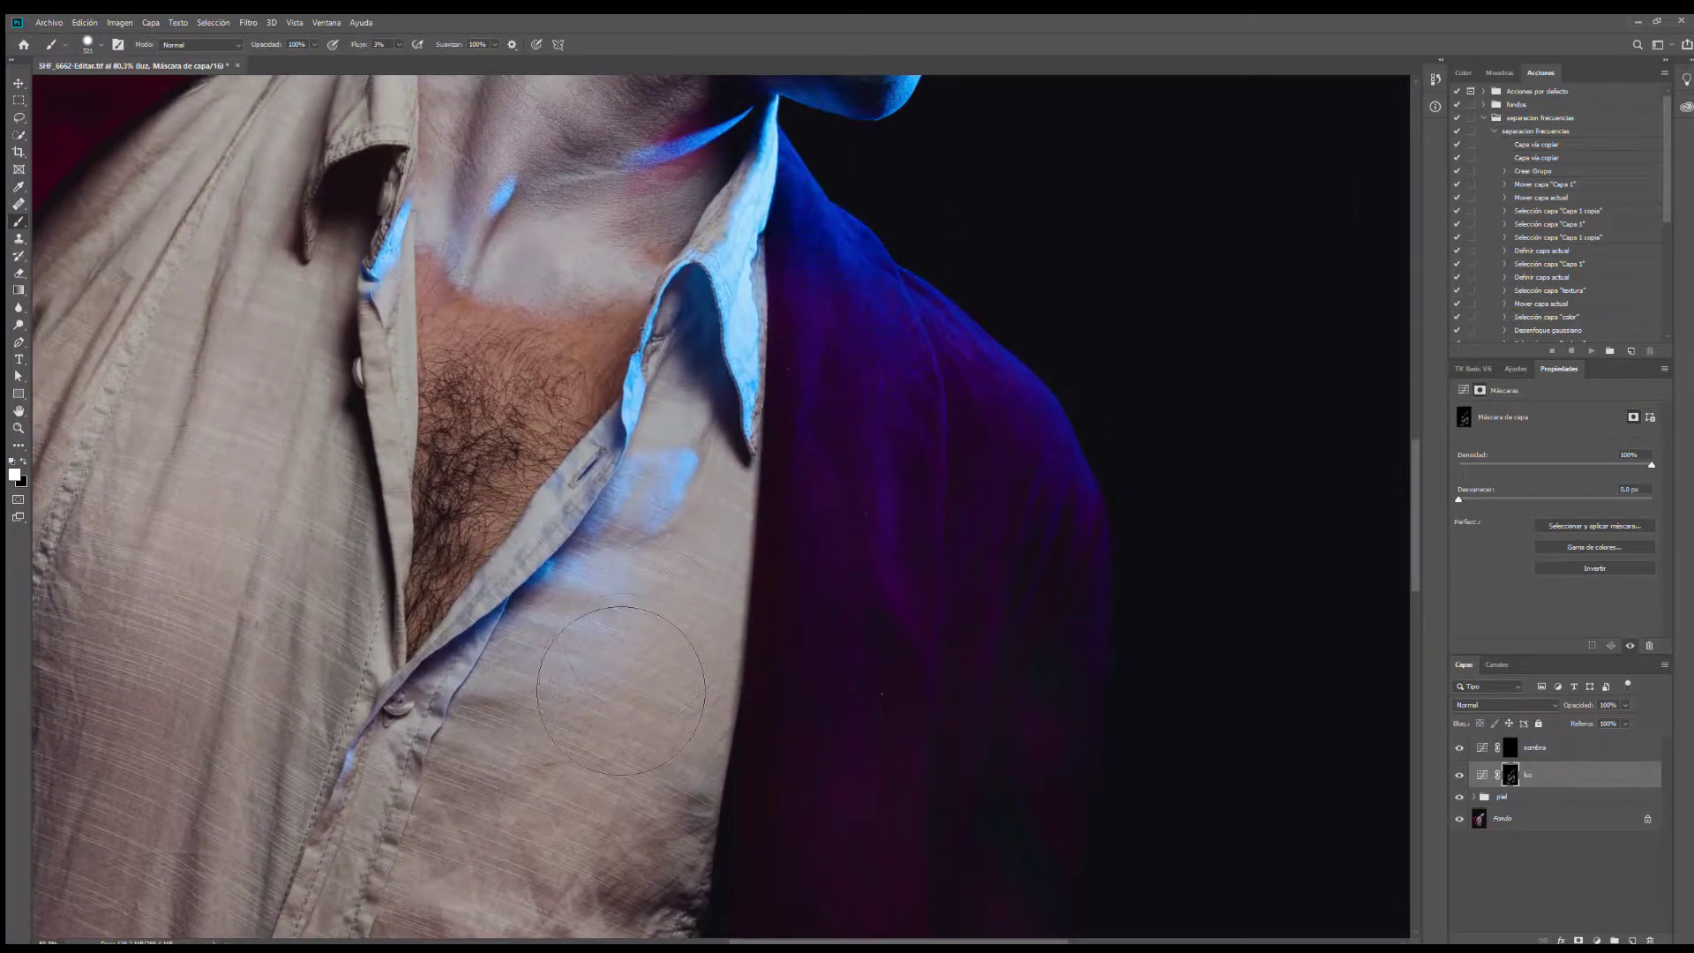
{"action": "left_click_drag", "start_coordinate": [397, 321], "coordinate": [413, 326]}
{"action": "left_click_drag", "start_coordinate": [265, 431], "coordinate": [325, 419]}
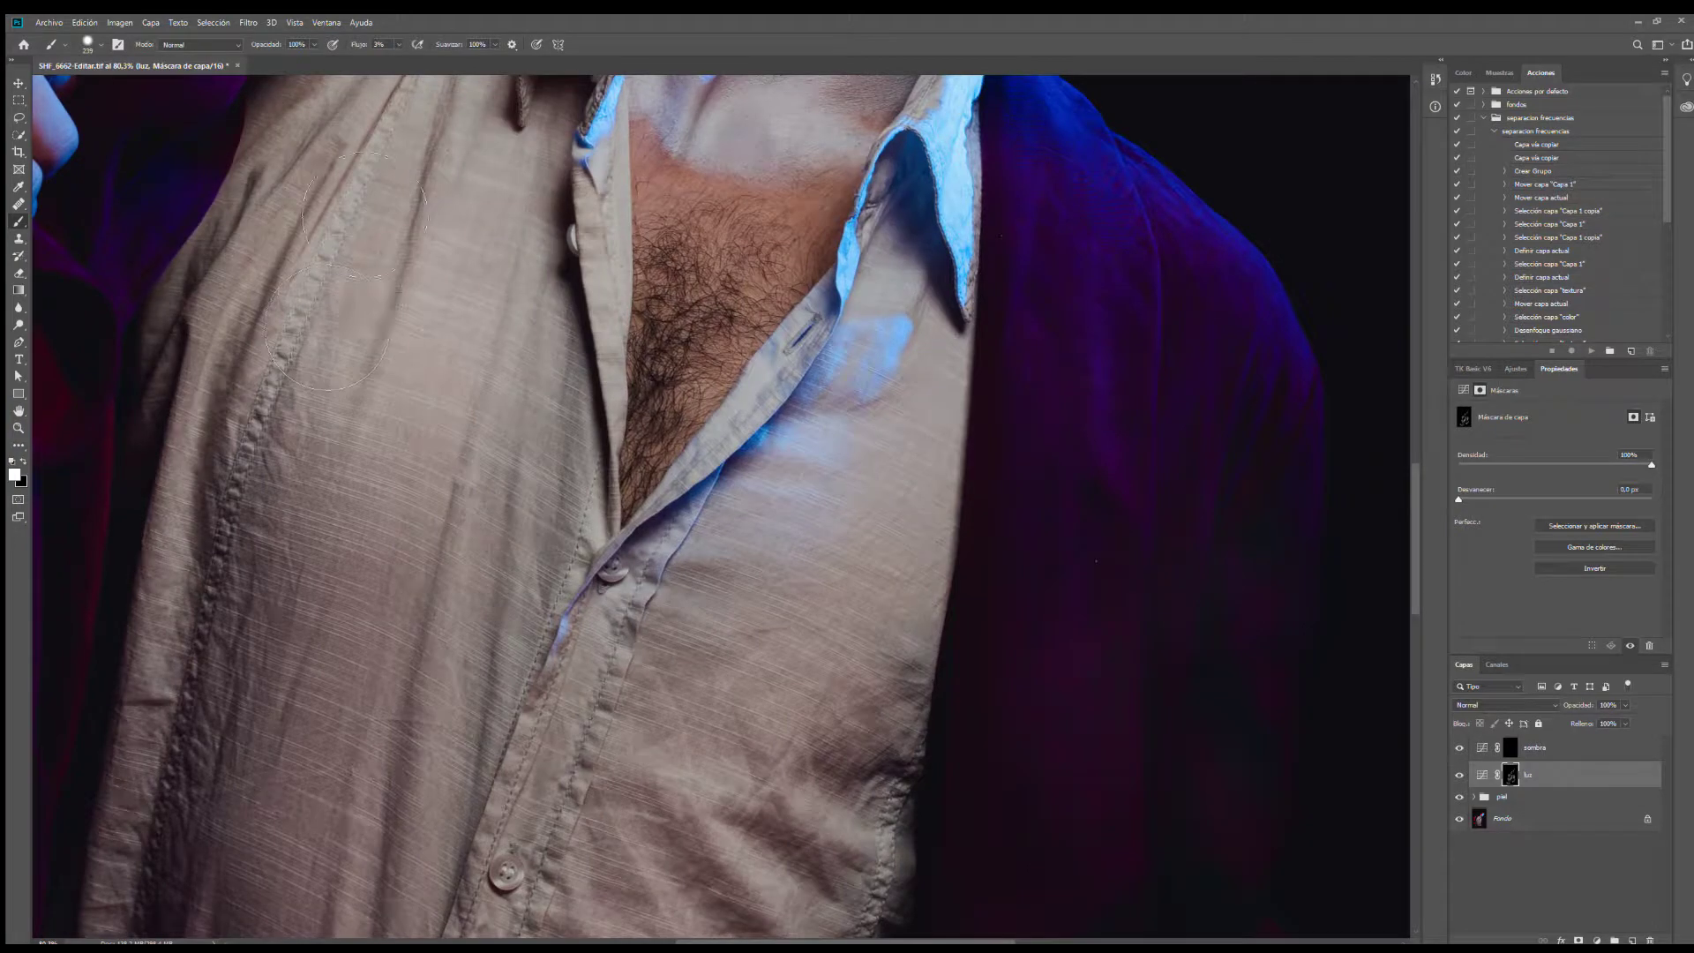
{"action": "left_click_drag", "start_coordinate": [220, 578], "coordinate": [174, 556]}
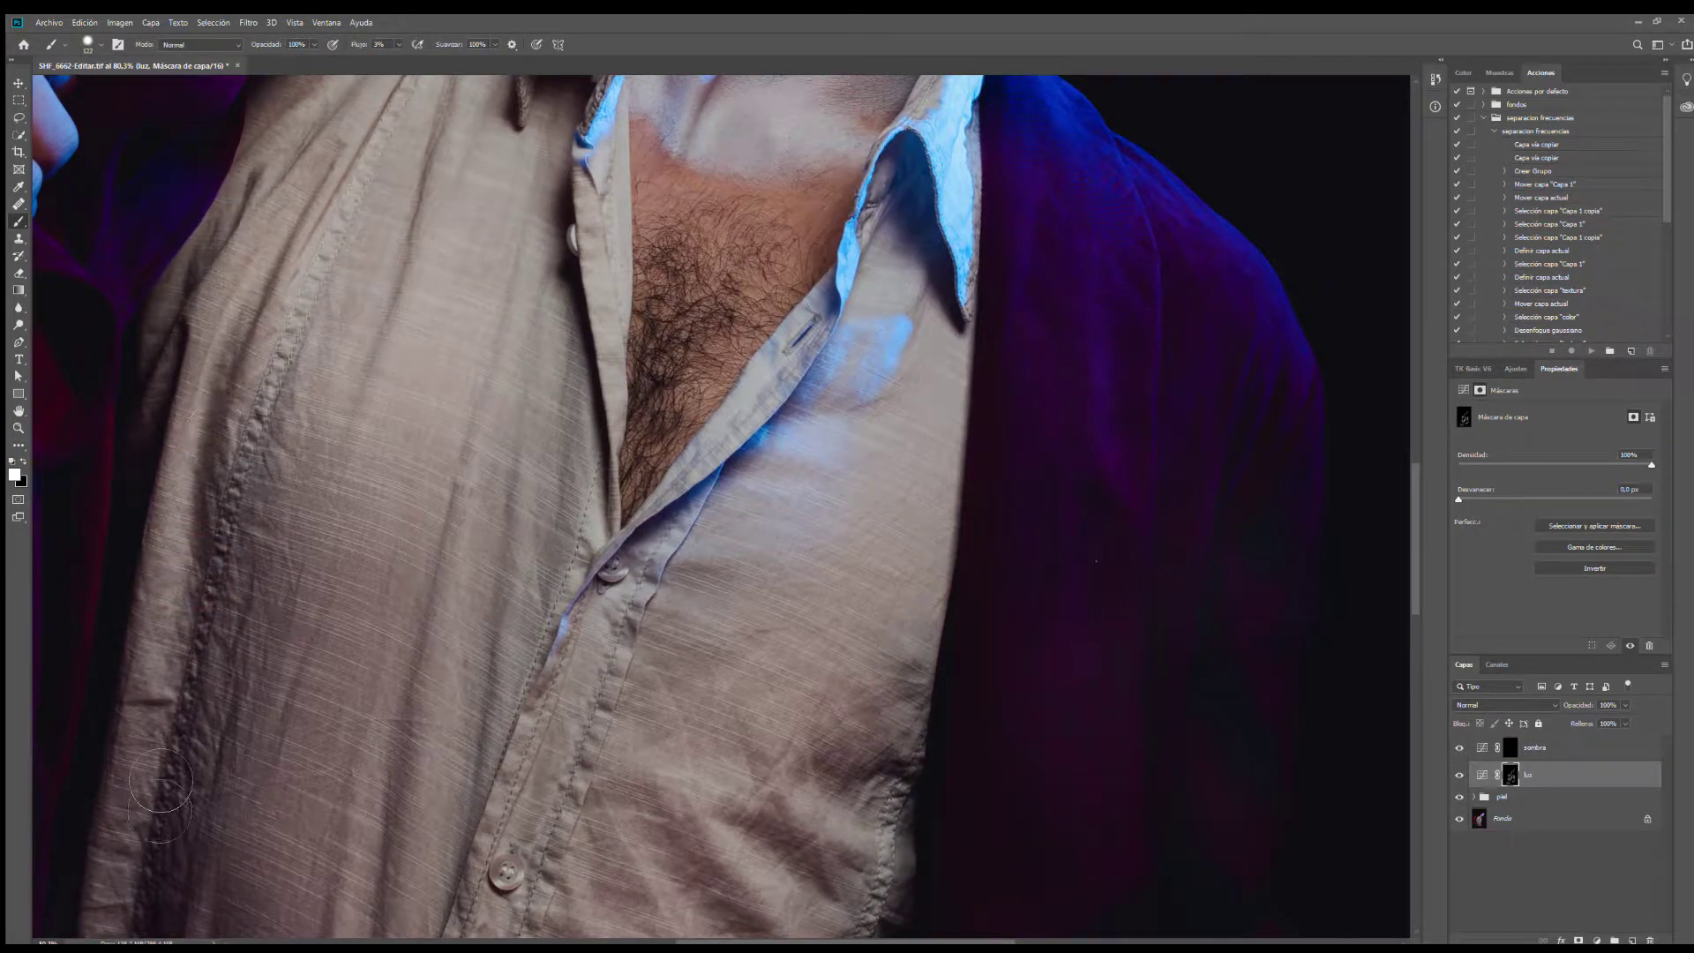
{"action": "mouse_move", "coordinate": [180, 717]}
{"action": "left_mouse_down"}
{"action": "mouse_move", "coordinate": [249, 526]}
{"action": "mouse_move", "coordinate": [250, 440]}
{"action": "left_mouse_up"}
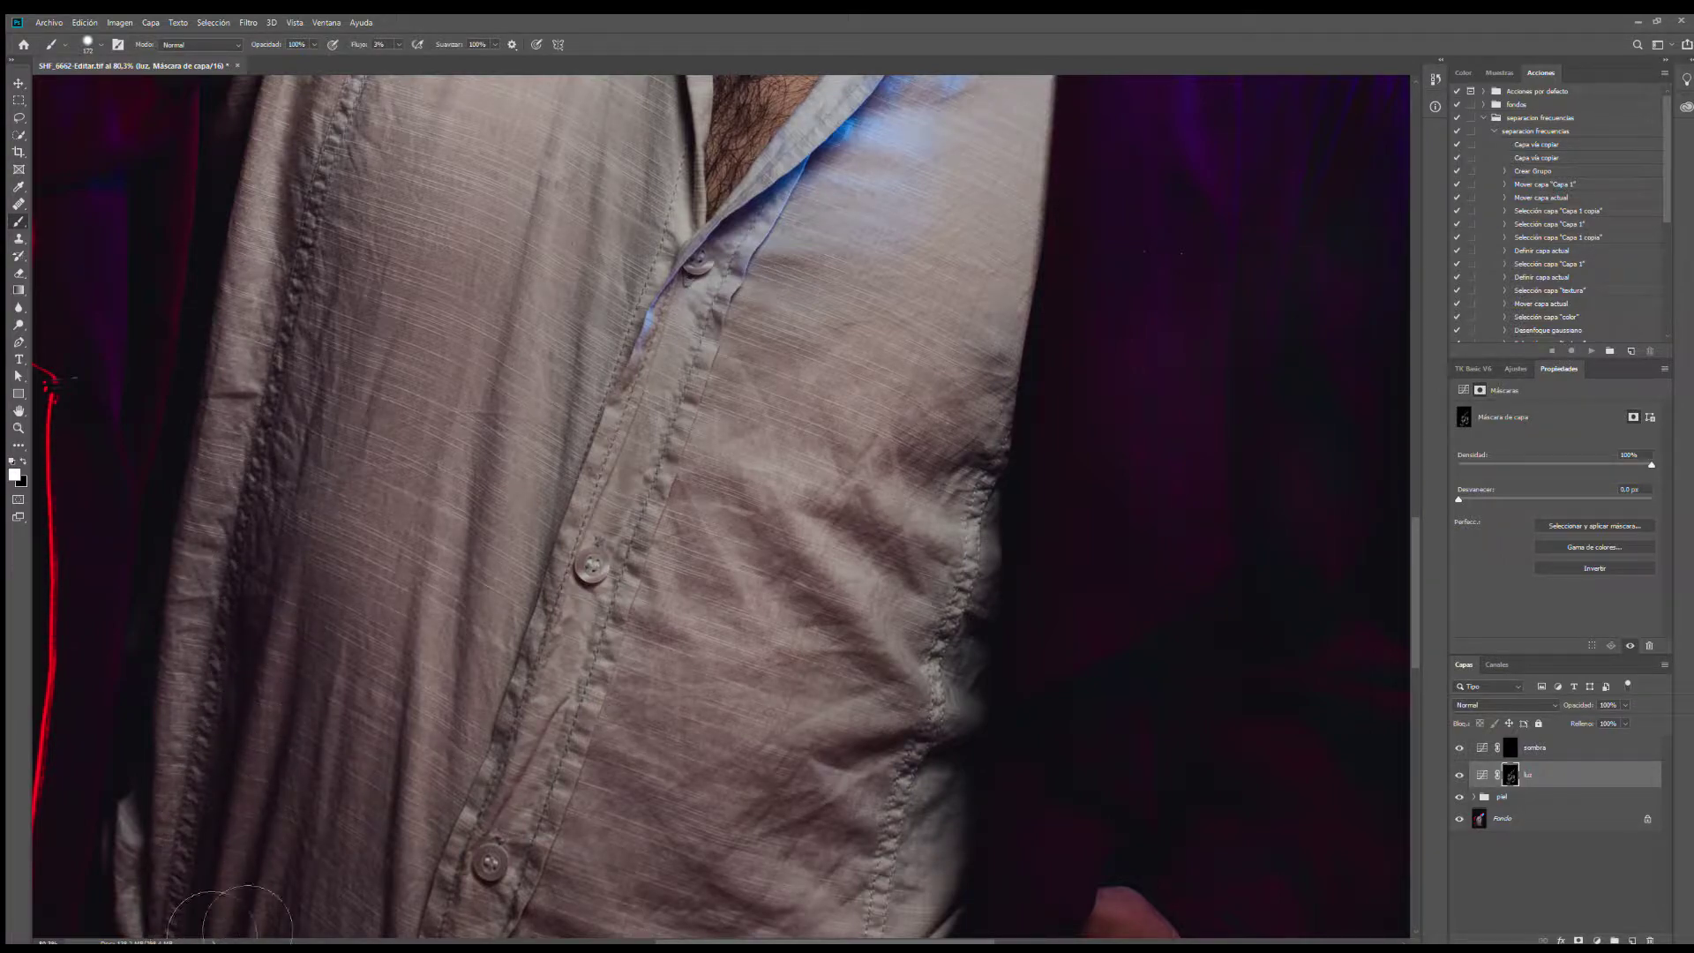
Step: Brighten the lower shirt folds from the side seam to the buttons and hem on the luz mask
{"action": "left_click_drag", "start_coordinate": [232, 871], "coordinate": [206, 873]}
{"action": "left_click_drag", "start_coordinate": [352, 750], "coordinate": [374, 457]}
{"action": "left_click_drag", "start_coordinate": [282, 801], "coordinate": [377, 728]}
{"action": "left_click_drag", "start_coordinate": [373, 670], "coordinate": [393, 670]}
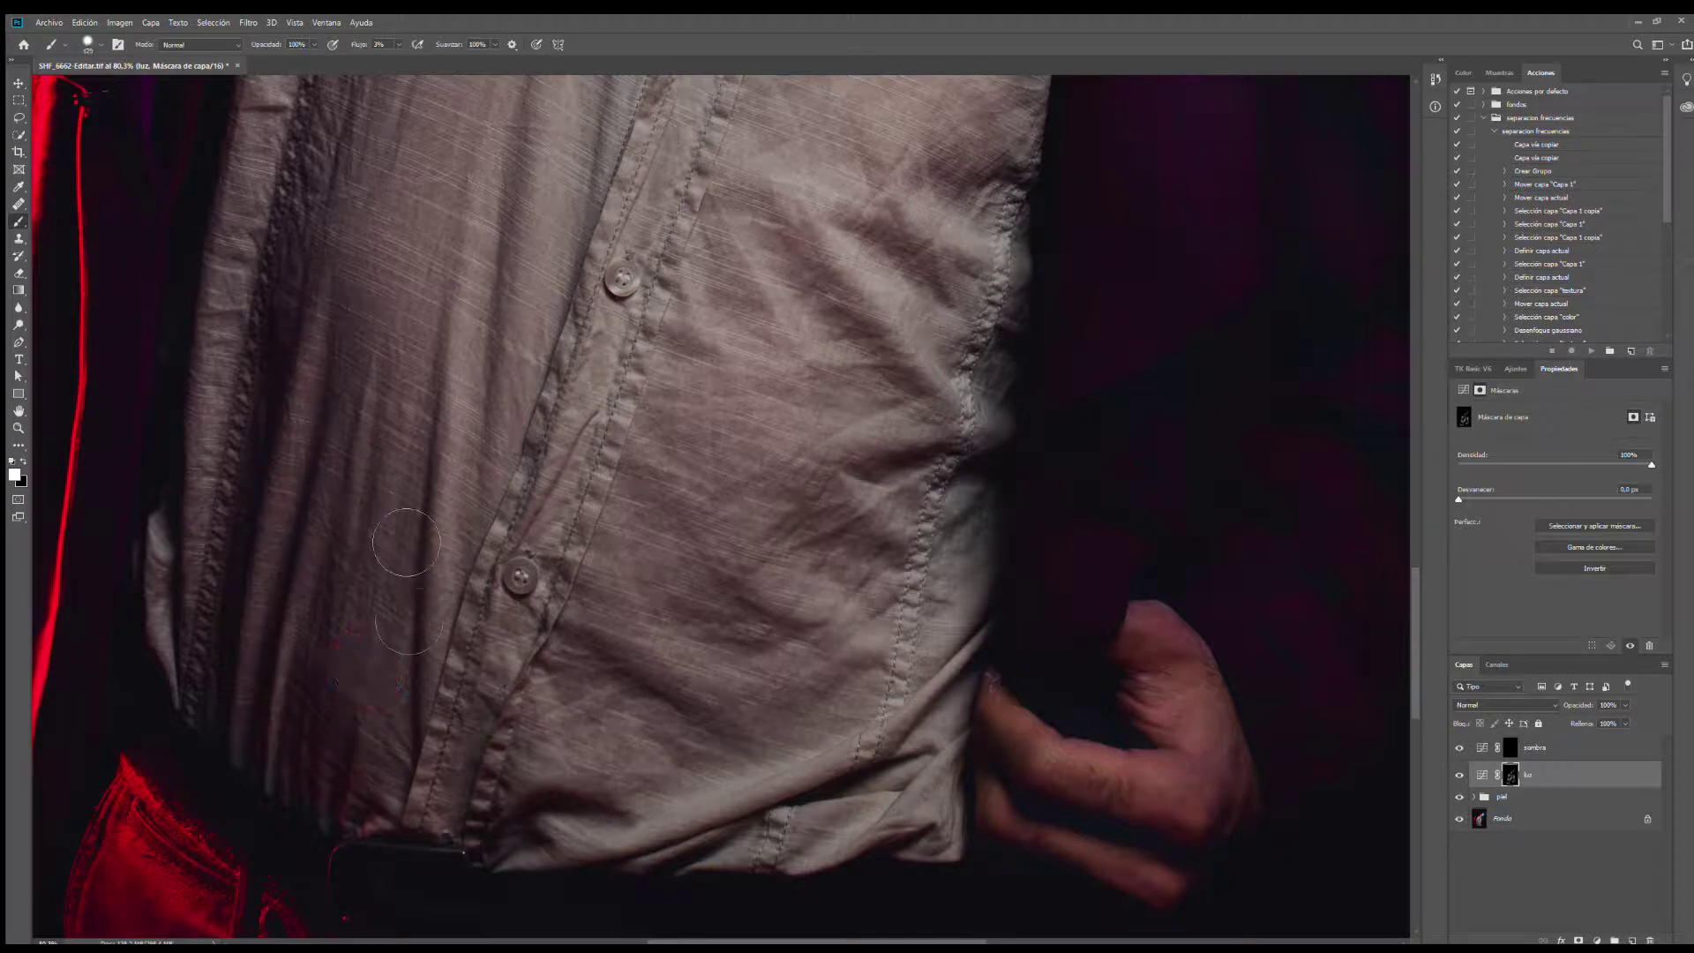
{"action": "mouse_move", "coordinate": [402, 588]}
{"action": "left_mouse_down"}
{"action": "mouse_move", "coordinate": [389, 744]}
{"action": "mouse_move", "coordinate": [428, 726]}
{"action": "left_mouse_up"}
{"action": "mouse_move", "coordinate": [509, 414]}
{"action": "left_mouse_down"}
{"action": "mouse_move", "coordinate": [592, 407]}
{"action": "mouse_move", "coordinate": [346, 425]}
{"action": "mouse_move", "coordinate": [771, 427]}
{"action": "mouse_move", "coordinate": [407, 426]}
{"action": "mouse_move", "coordinate": [470, 387]}
{"action": "mouse_move", "coordinate": [519, 386]}
{"action": "left_mouse_up"}
Step: Lighten the inner side of the open jacket beside the shirt with a larger brush on the luz mask
{"action": "scroll", "coordinate": [538, 400], "scroll_direction": "down", "scroll_amount": 8}
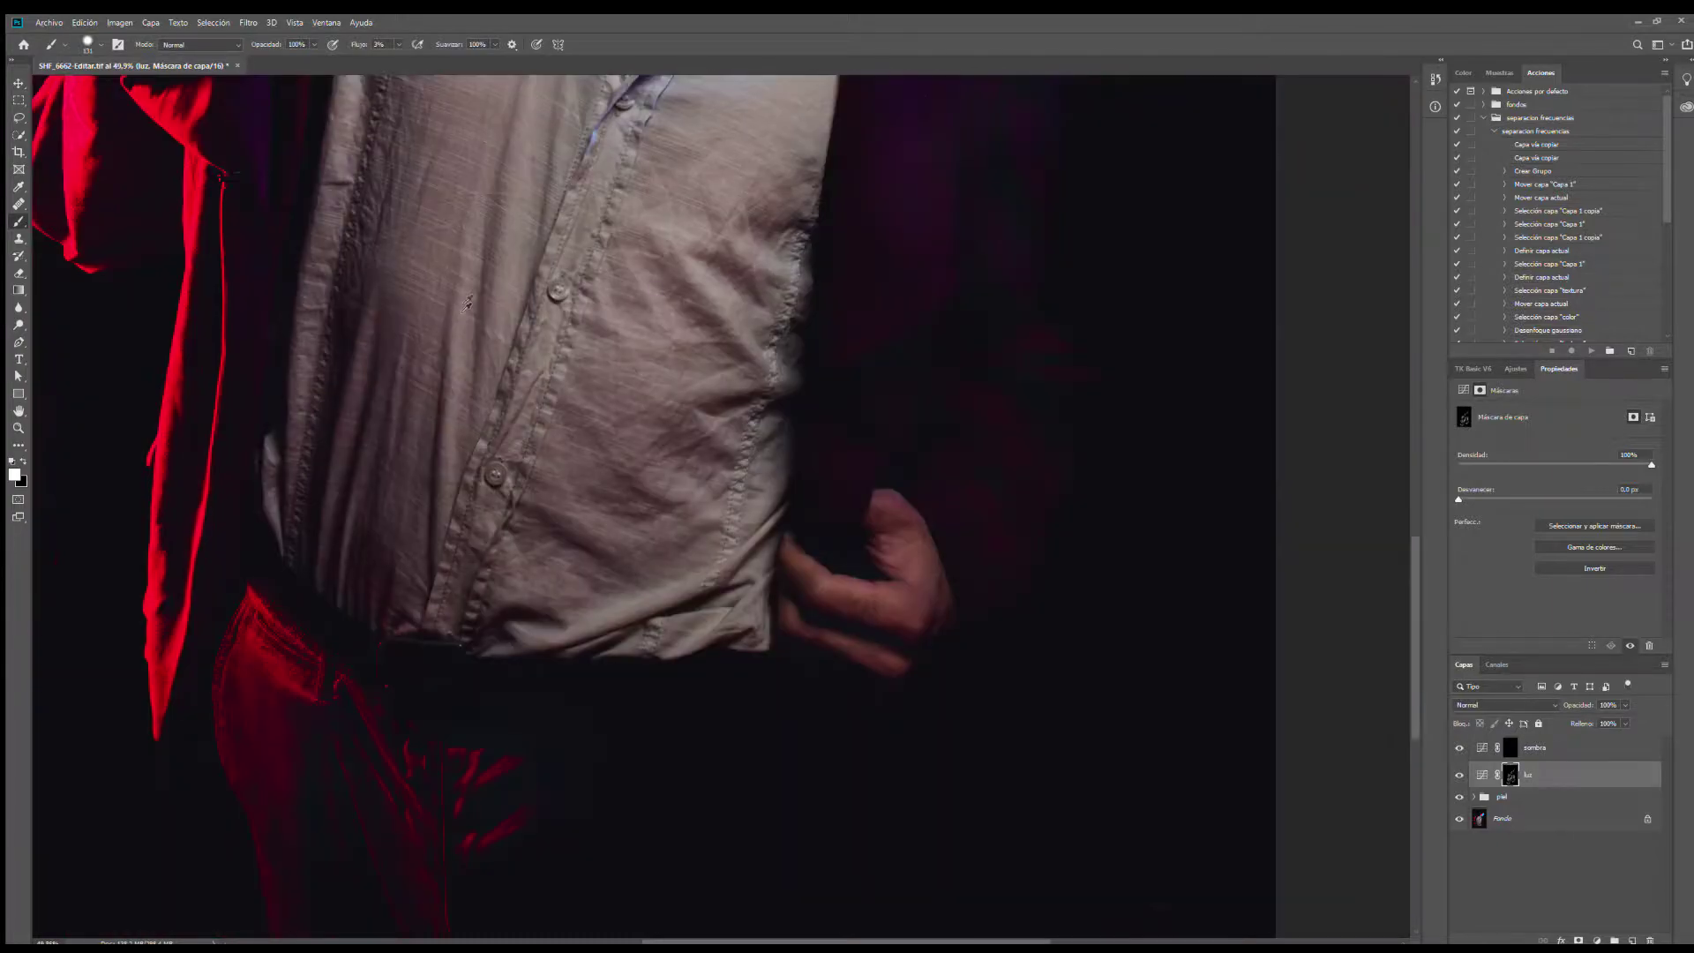
{"action": "scroll", "coordinate": [662, 617], "scroll_direction": "up", "scroll_amount": 4}
{"action": "mouse_move", "coordinate": [518, 684]}
{"action": "left_mouse_down"}
{"action": "mouse_move", "coordinate": [509, 623]}
{"action": "mouse_move", "coordinate": [534, 586]}
{"action": "left_mouse_up"}
{"action": "right_click", "coordinate": [512, 485], "text": "alt"}
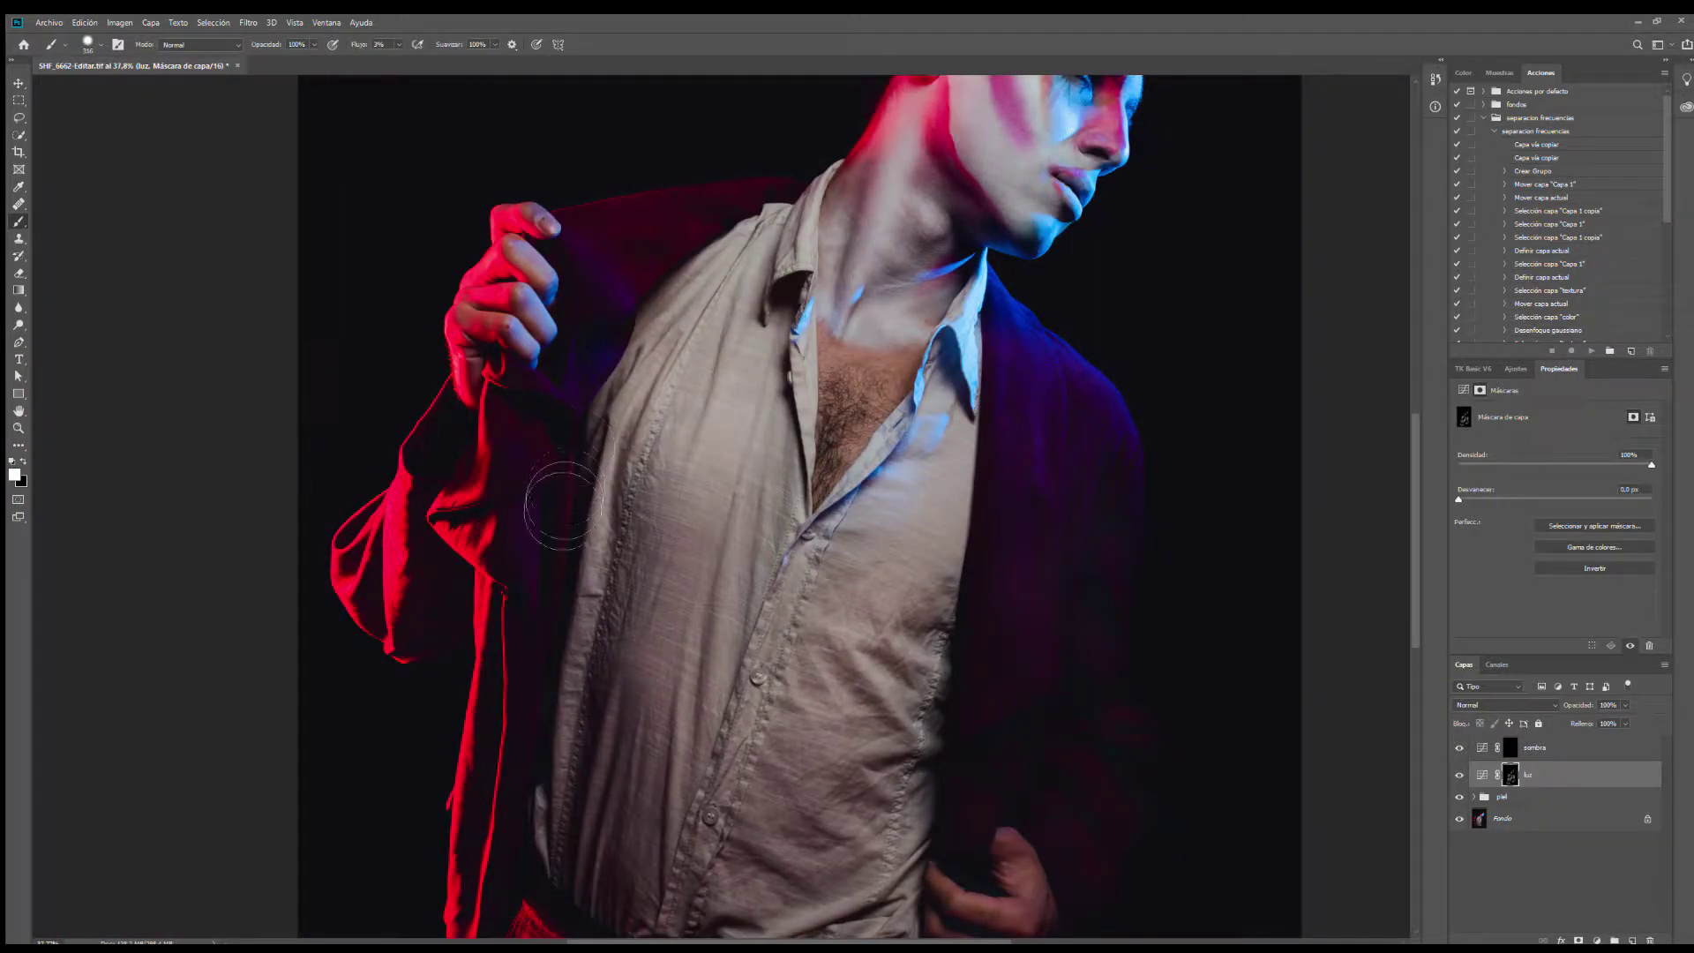
{"action": "scroll", "coordinate": [663, 517], "scroll_direction": "down", "scroll_amount": 4}
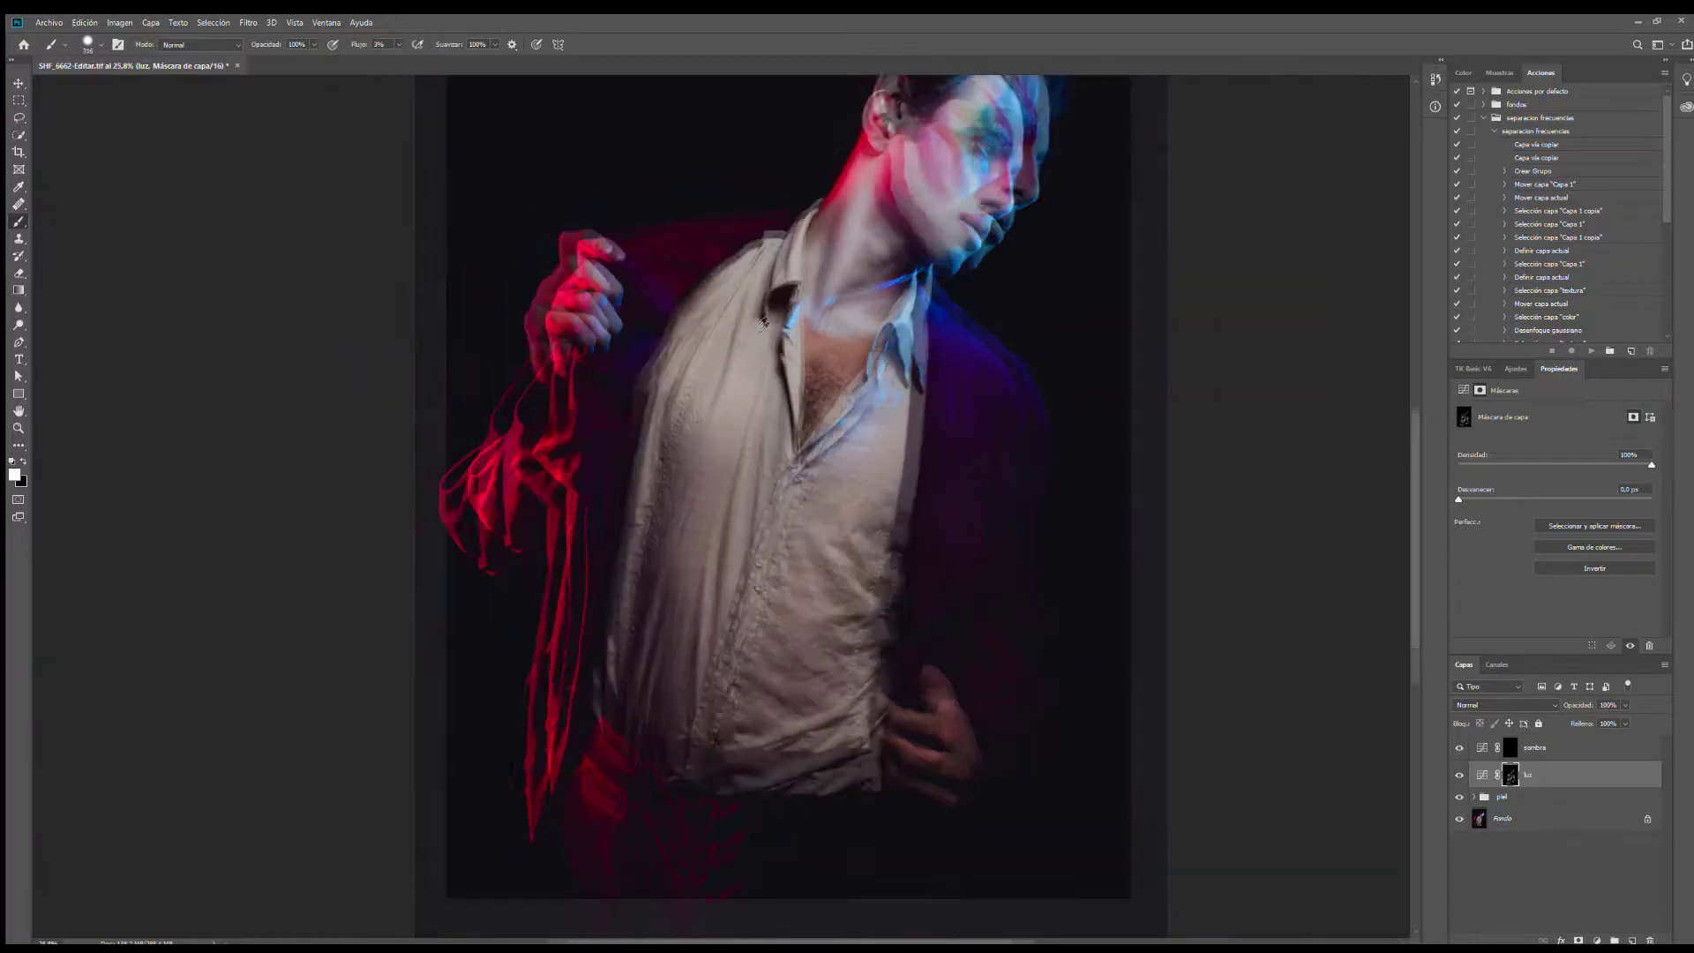
{"action": "right_click", "coordinate": [637, 738], "text": "alt"}
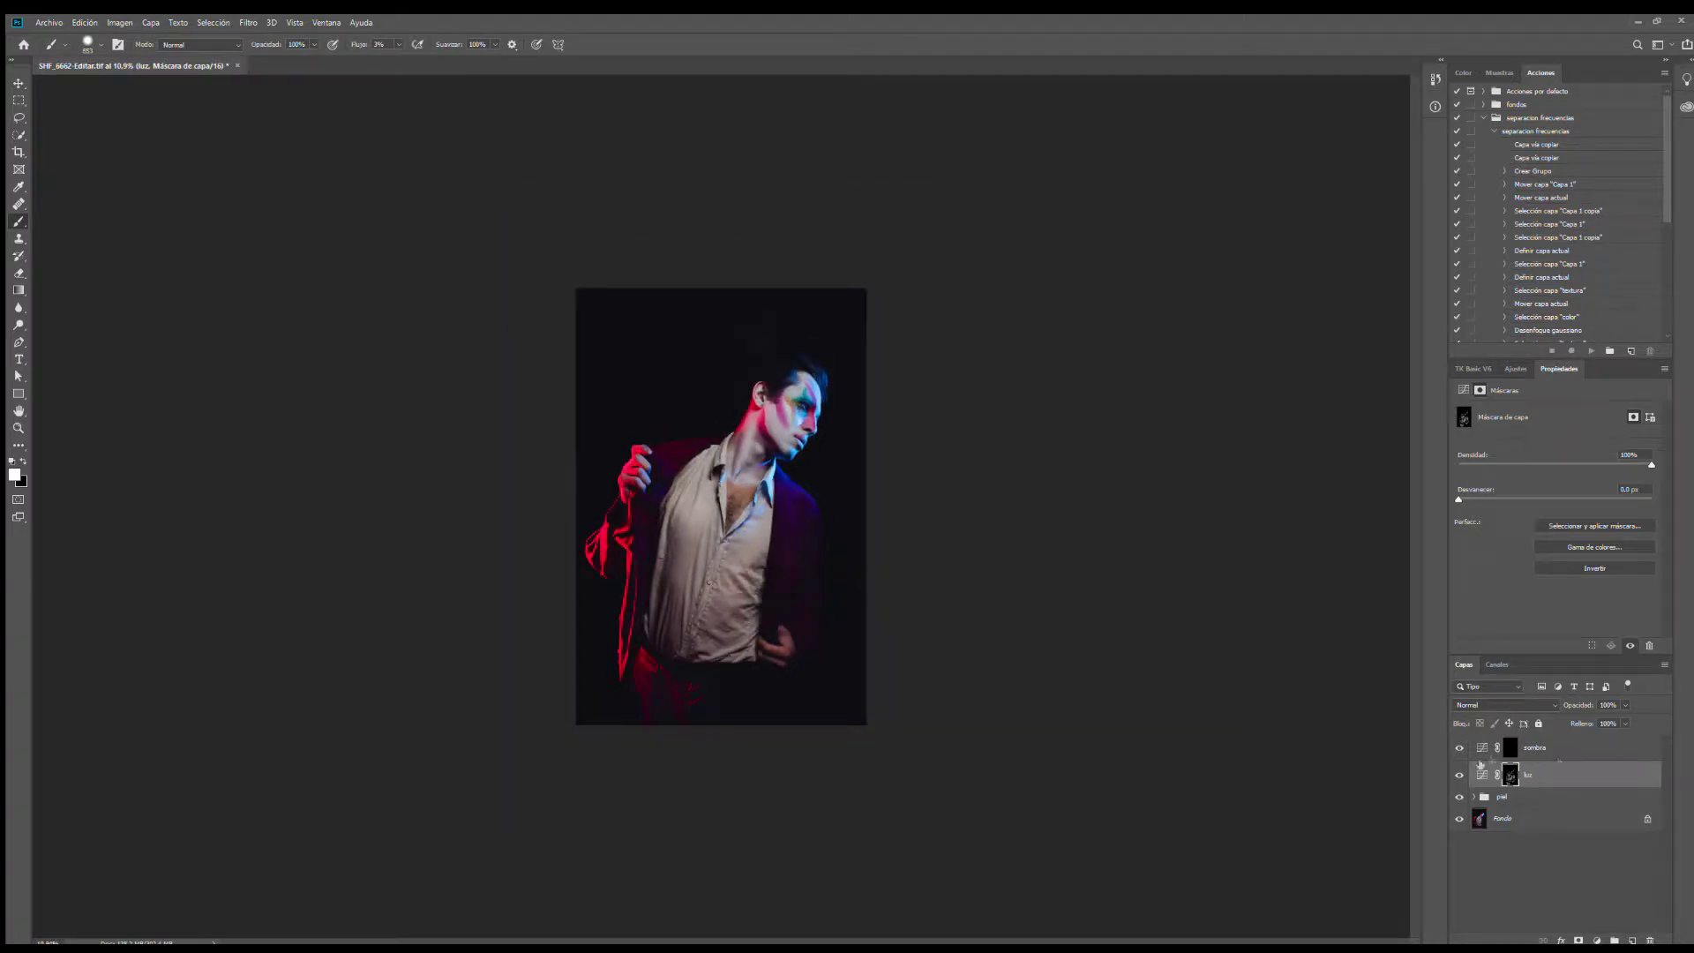
Step: Compare the whole portrait with the luz layer hidden and shown
{"action": "left_click", "coordinate": [1460, 776]}
{"action": "left_click", "coordinate": [1460, 776]}
{"action": "left_click", "coordinate": [1460, 776]}
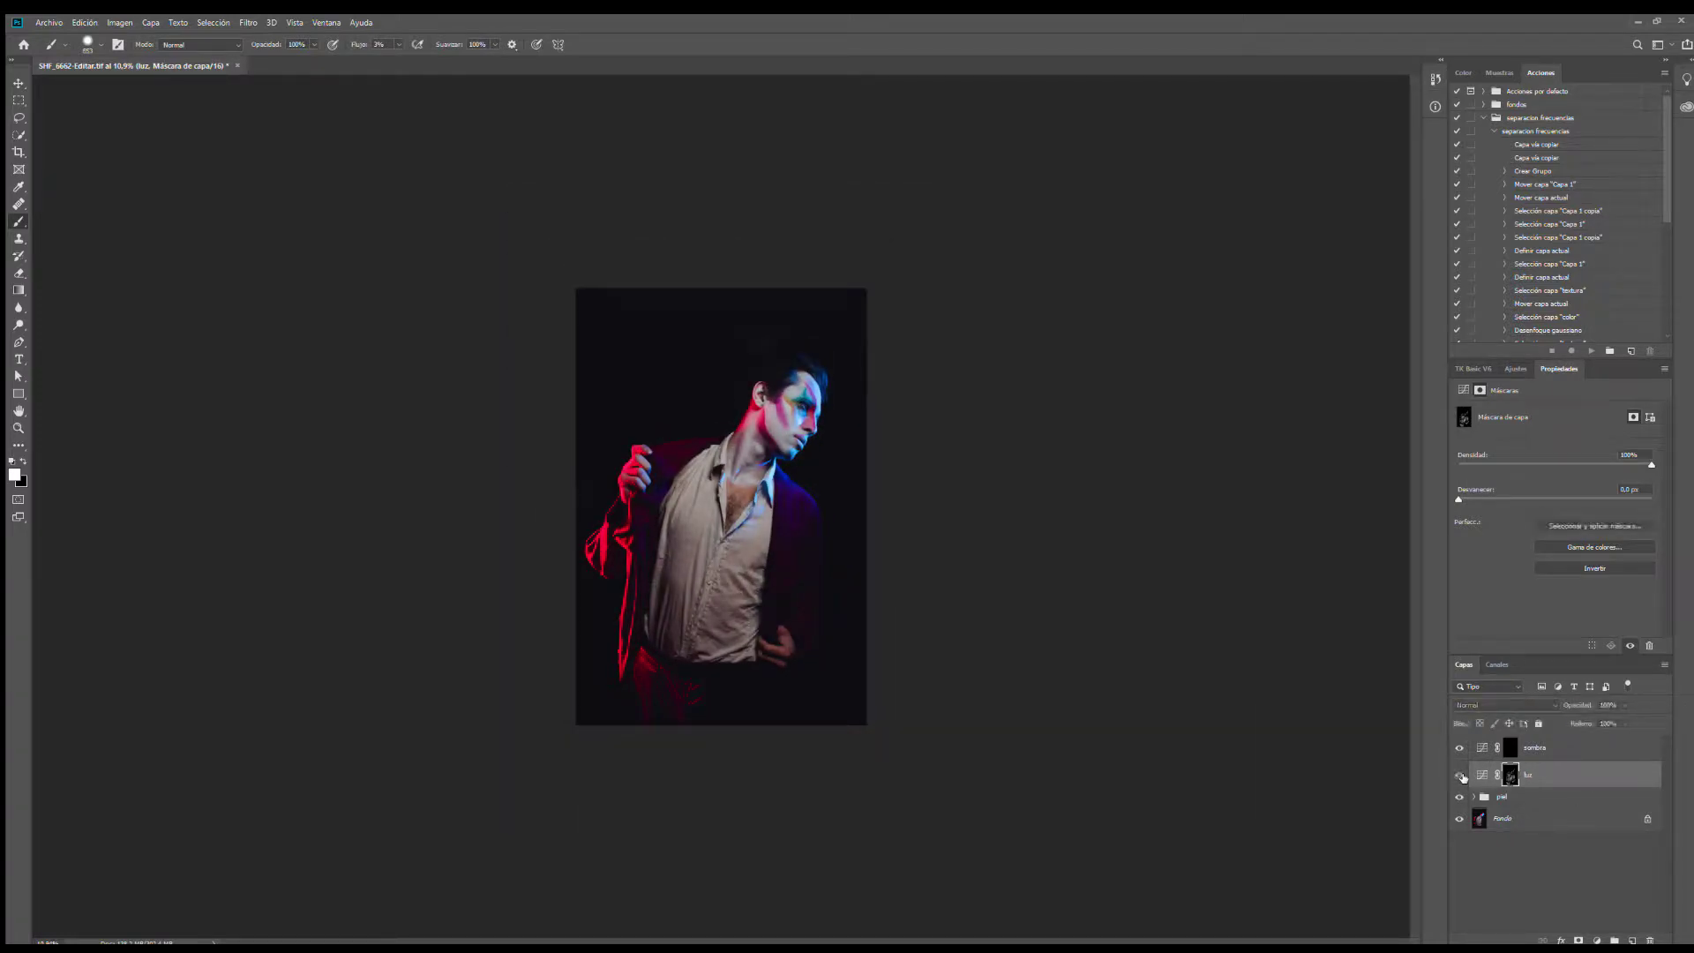
{"action": "left_click", "coordinate": [1461, 776]}
{"action": "left_click", "coordinate": [1460, 775]}
{"action": "left_click", "coordinate": [1460, 775]}
{"action": "left_click", "coordinate": [1460, 776]}
{"action": "left_click", "coordinate": [1460, 776]}
{"action": "left_click", "coordinate": [1460, 775]}
{"action": "left_click", "coordinate": [1460, 775]}
Step: Touch up the blue-lit jacket front with a smaller brush on the luz mask
{"action": "scroll", "coordinate": [1022, 553], "scroll_direction": "up", "scroll_amount": 12}
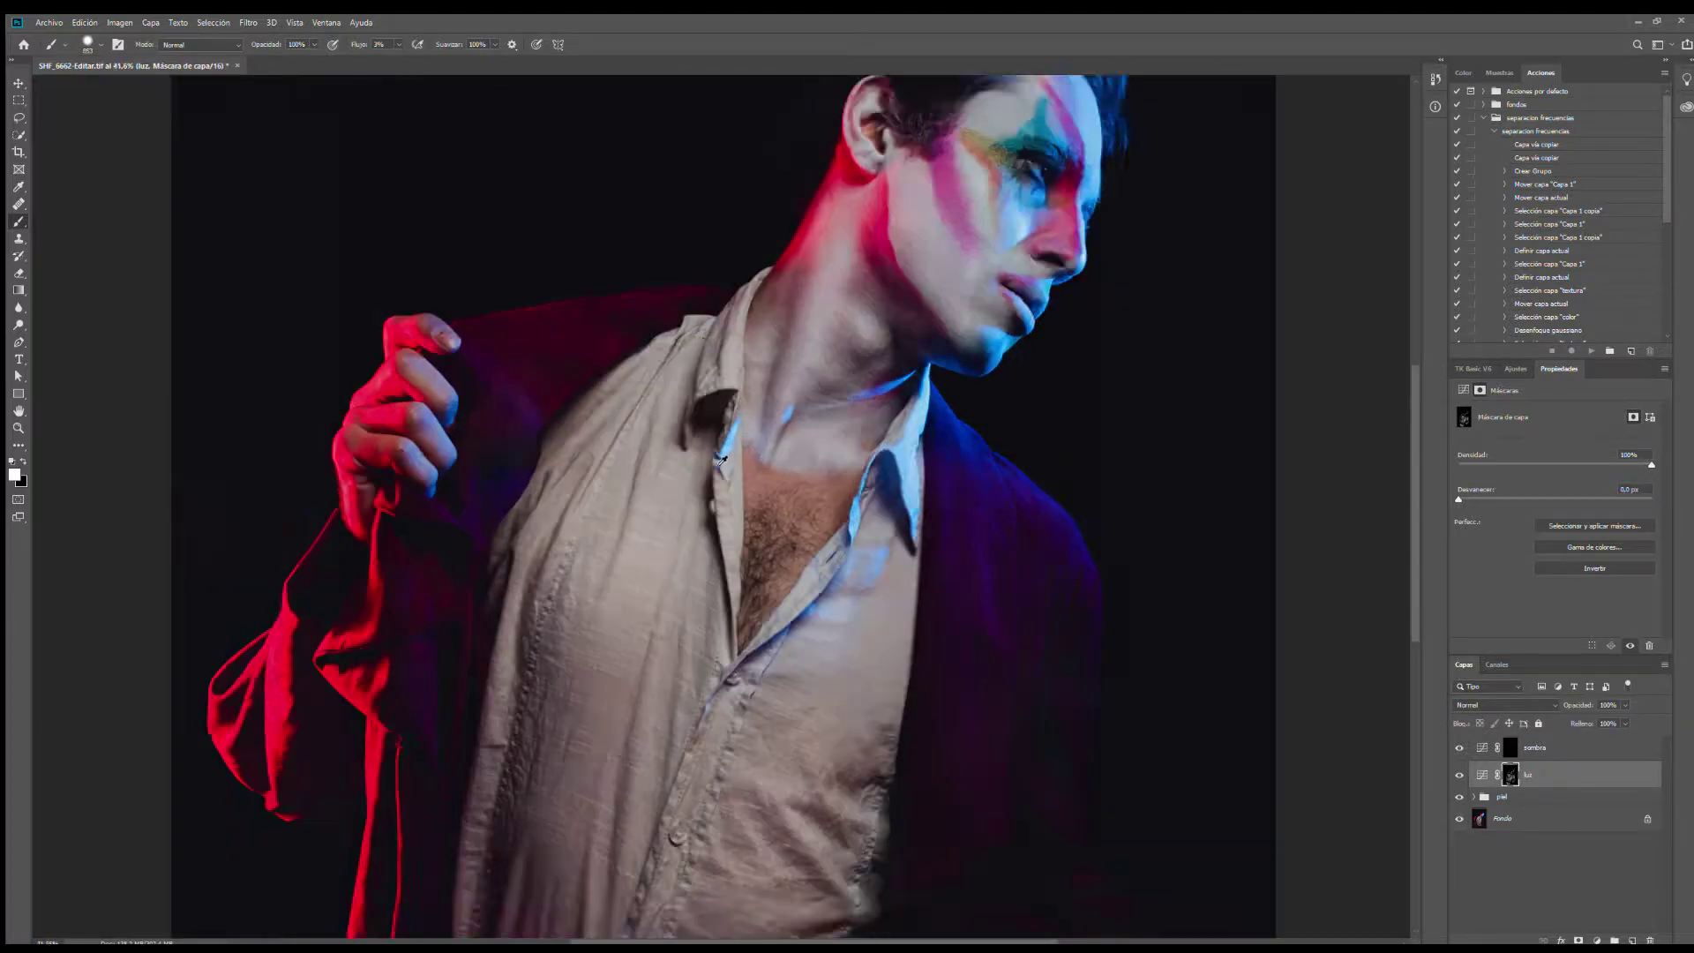
{"action": "right_click", "coordinate": [977, 368], "text": "alt"}
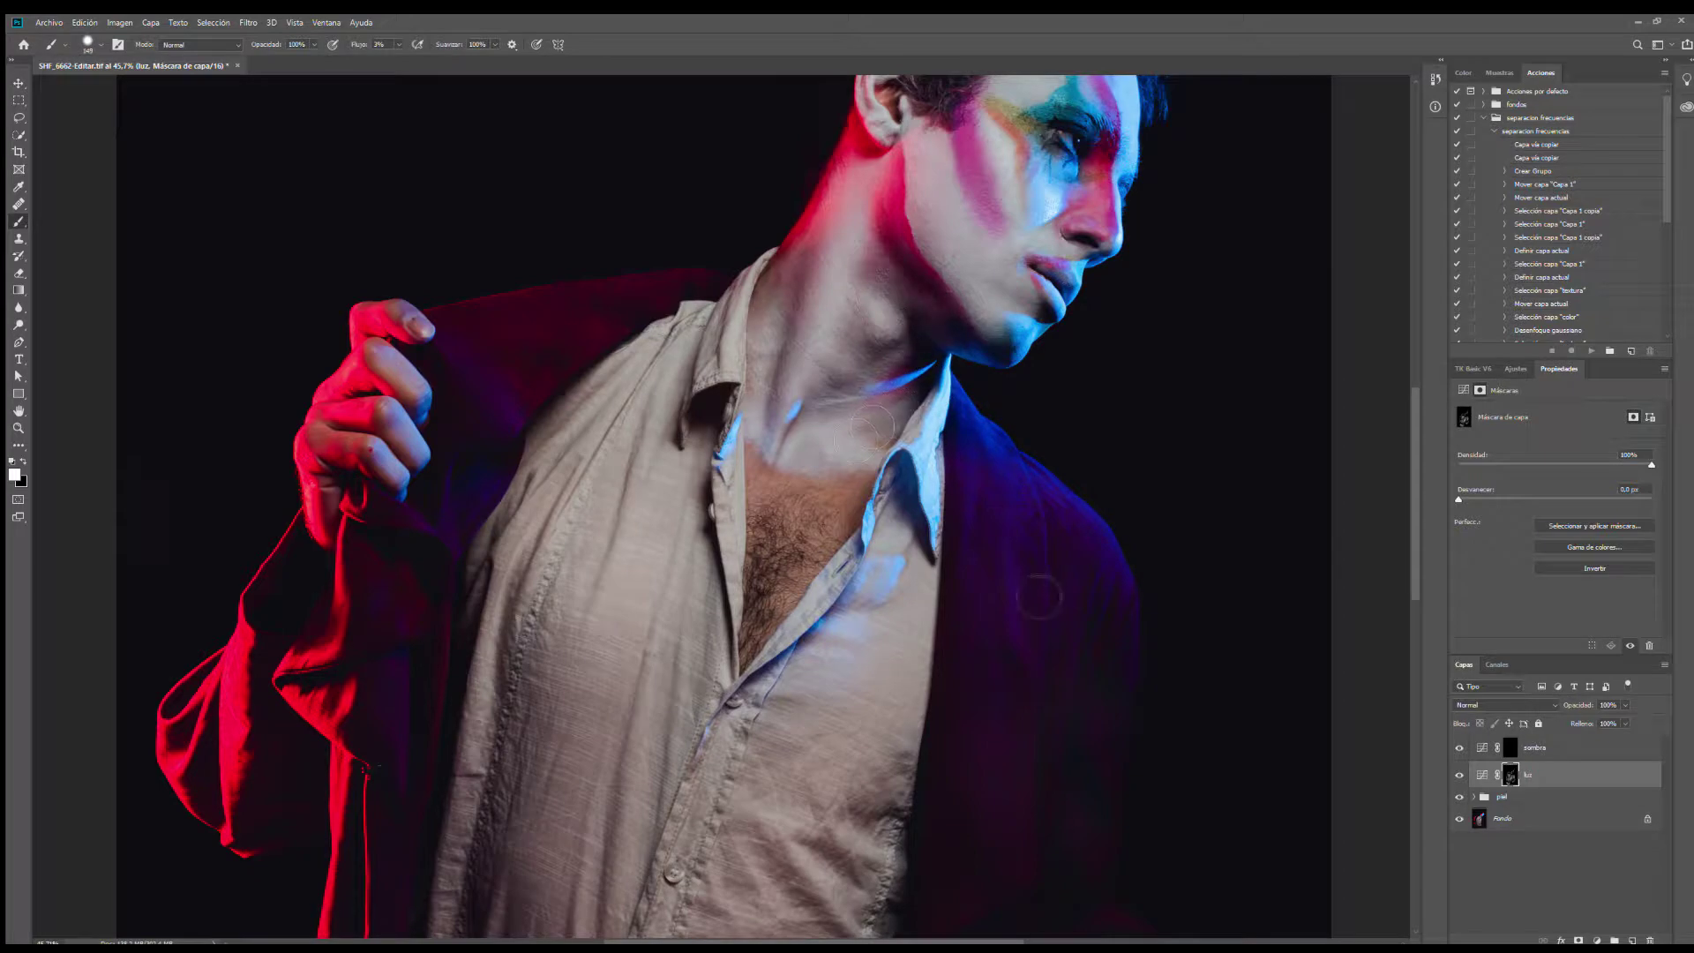
{"action": "scroll", "coordinate": [876, 628], "scroll_direction": "down", "scroll_amount": 2}
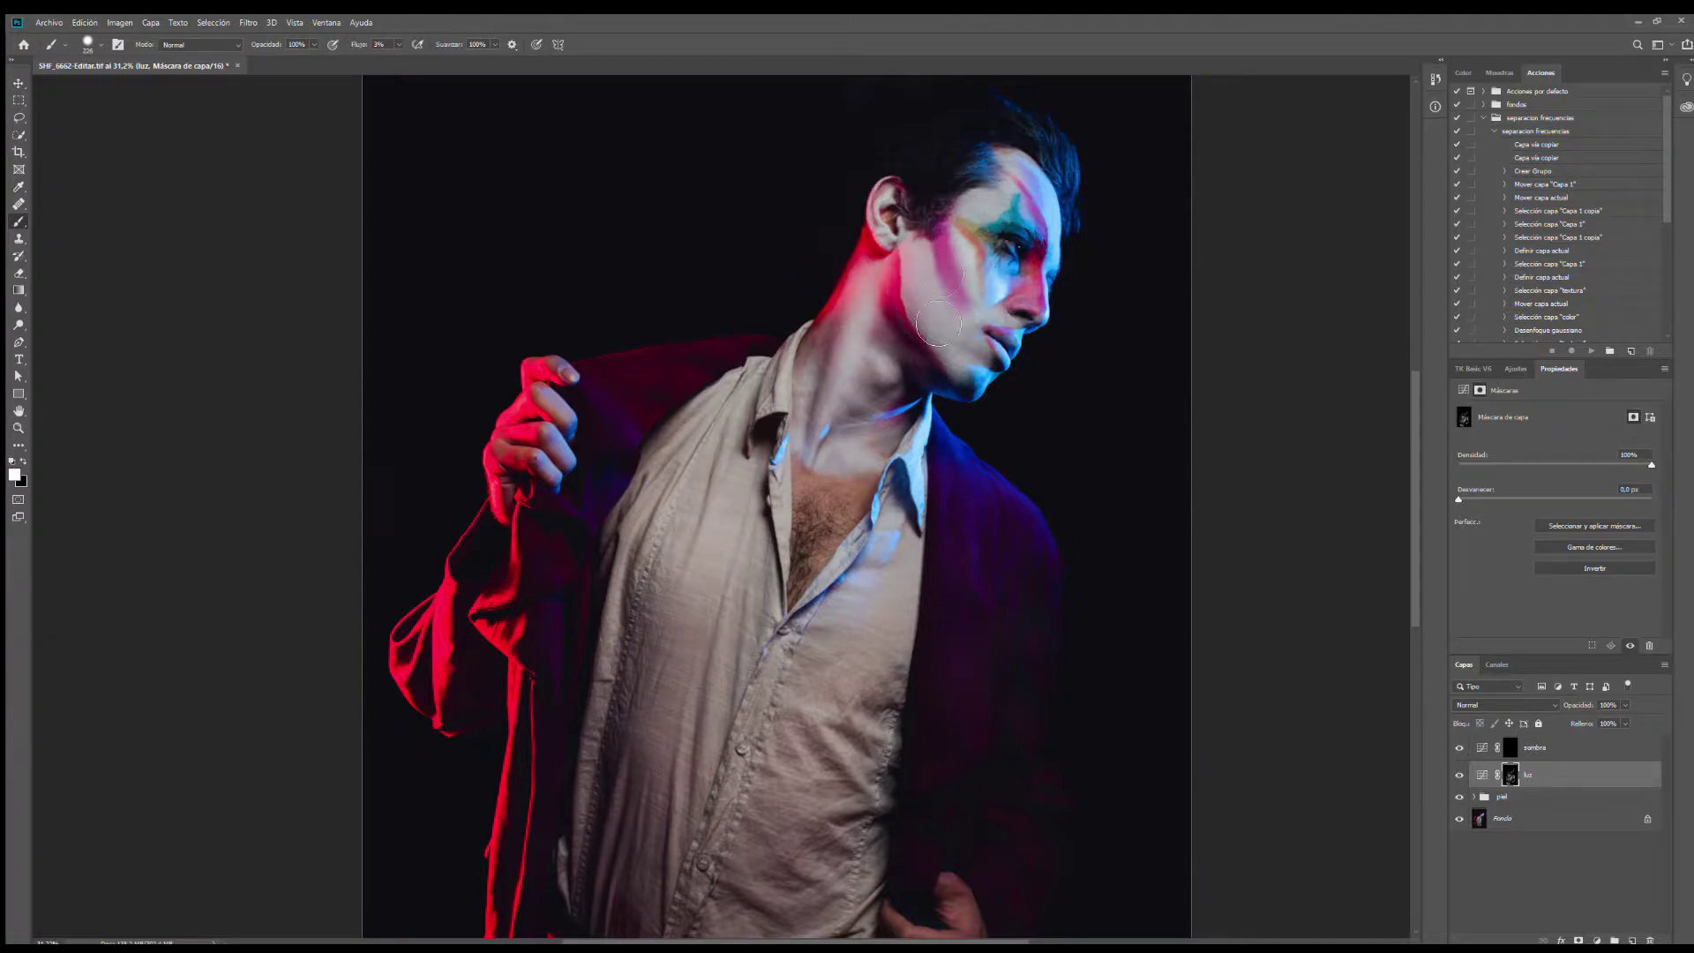
Step: Lighten the dark hair above the ear by painting with a large brush on the luz mask
{"action": "scroll", "coordinate": [938, 324], "scroll_direction": "up", "scroll_amount": 4}
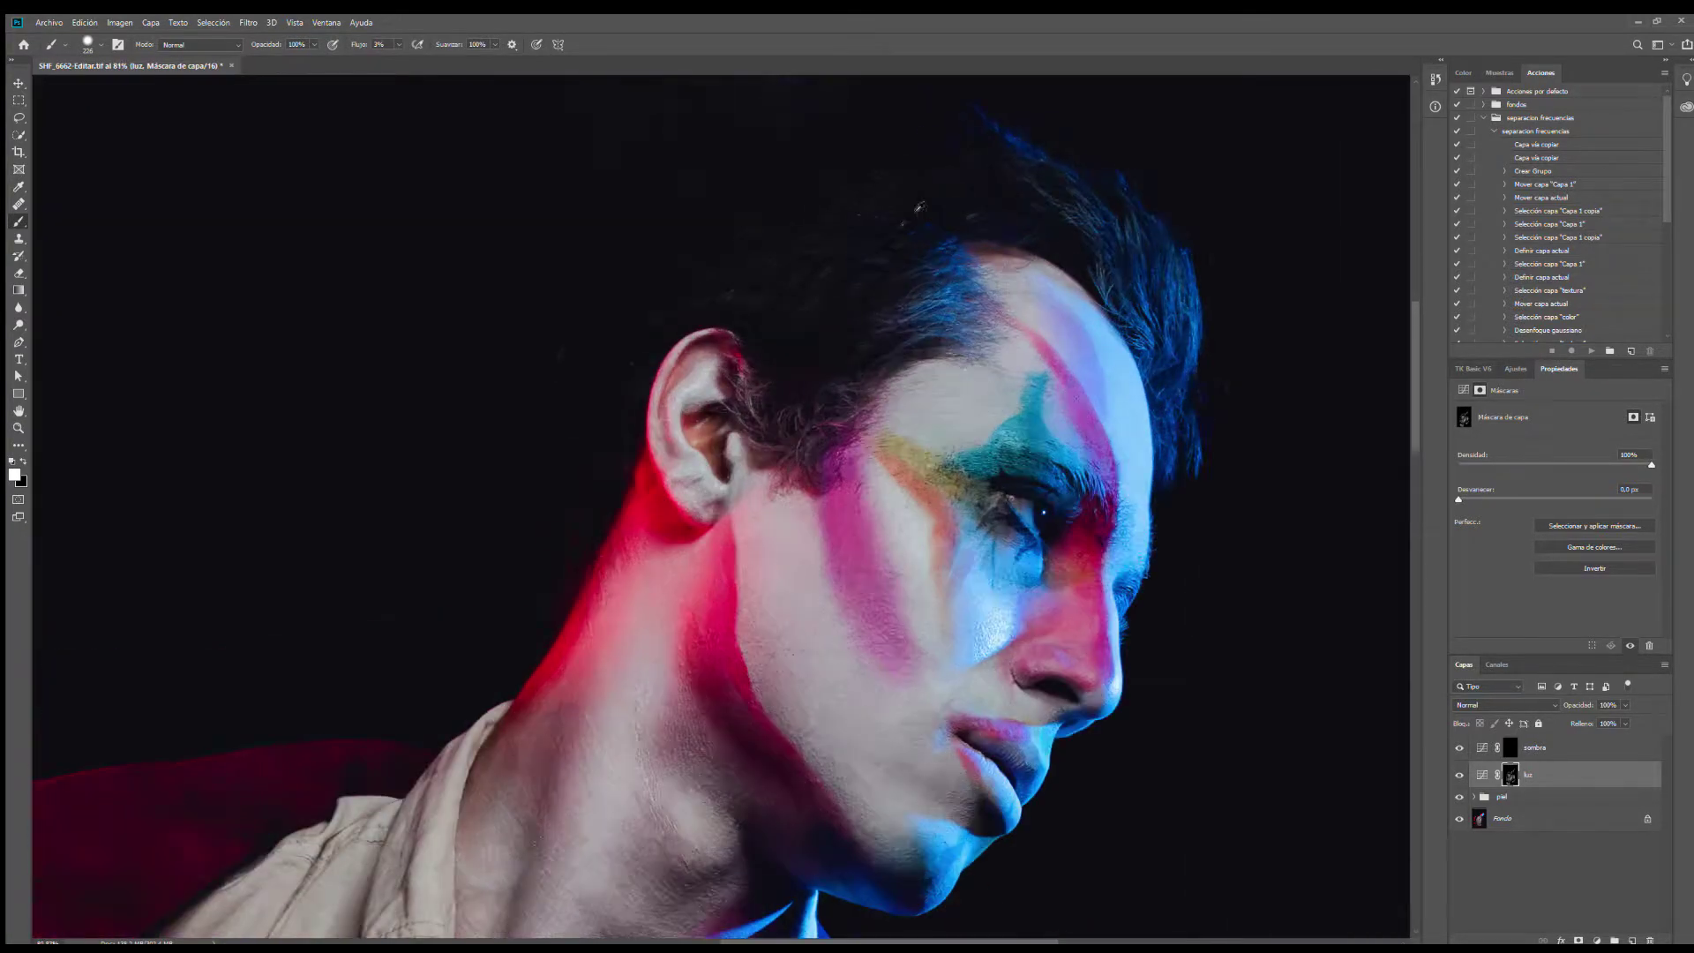
{"action": "left_click_drag", "start_coordinate": [789, 315], "coordinate": [880, 290]}
{"action": "scroll", "coordinate": [1011, 320], "scroll_direction": "up", "scroll_amount": 2}
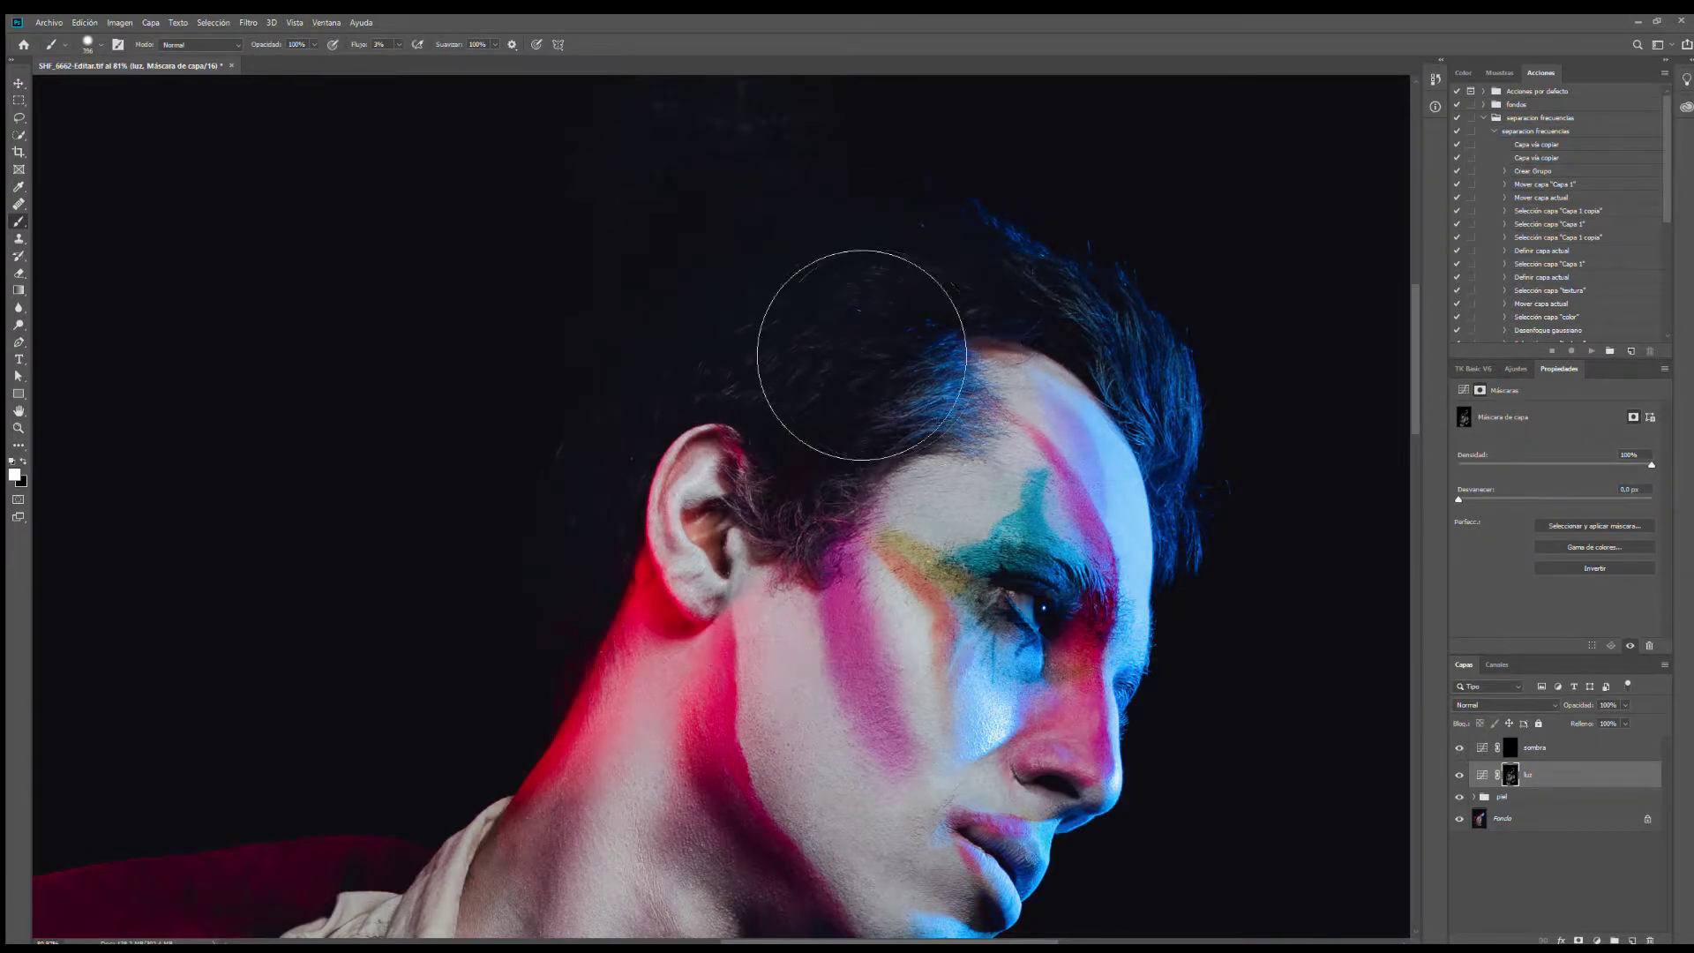
Step: Add a Curves adjustment above the luz layer and raise its midtones strongly to reveal the dark hair
{"action": "left_click", "coordinate": [1515, 368]}
{"action": "left_click", "coordinate": [1511, 410]}
{"action": "left_click_drag", "start_coordinate": [1558, 538], "coordinate": [1562, 483]}
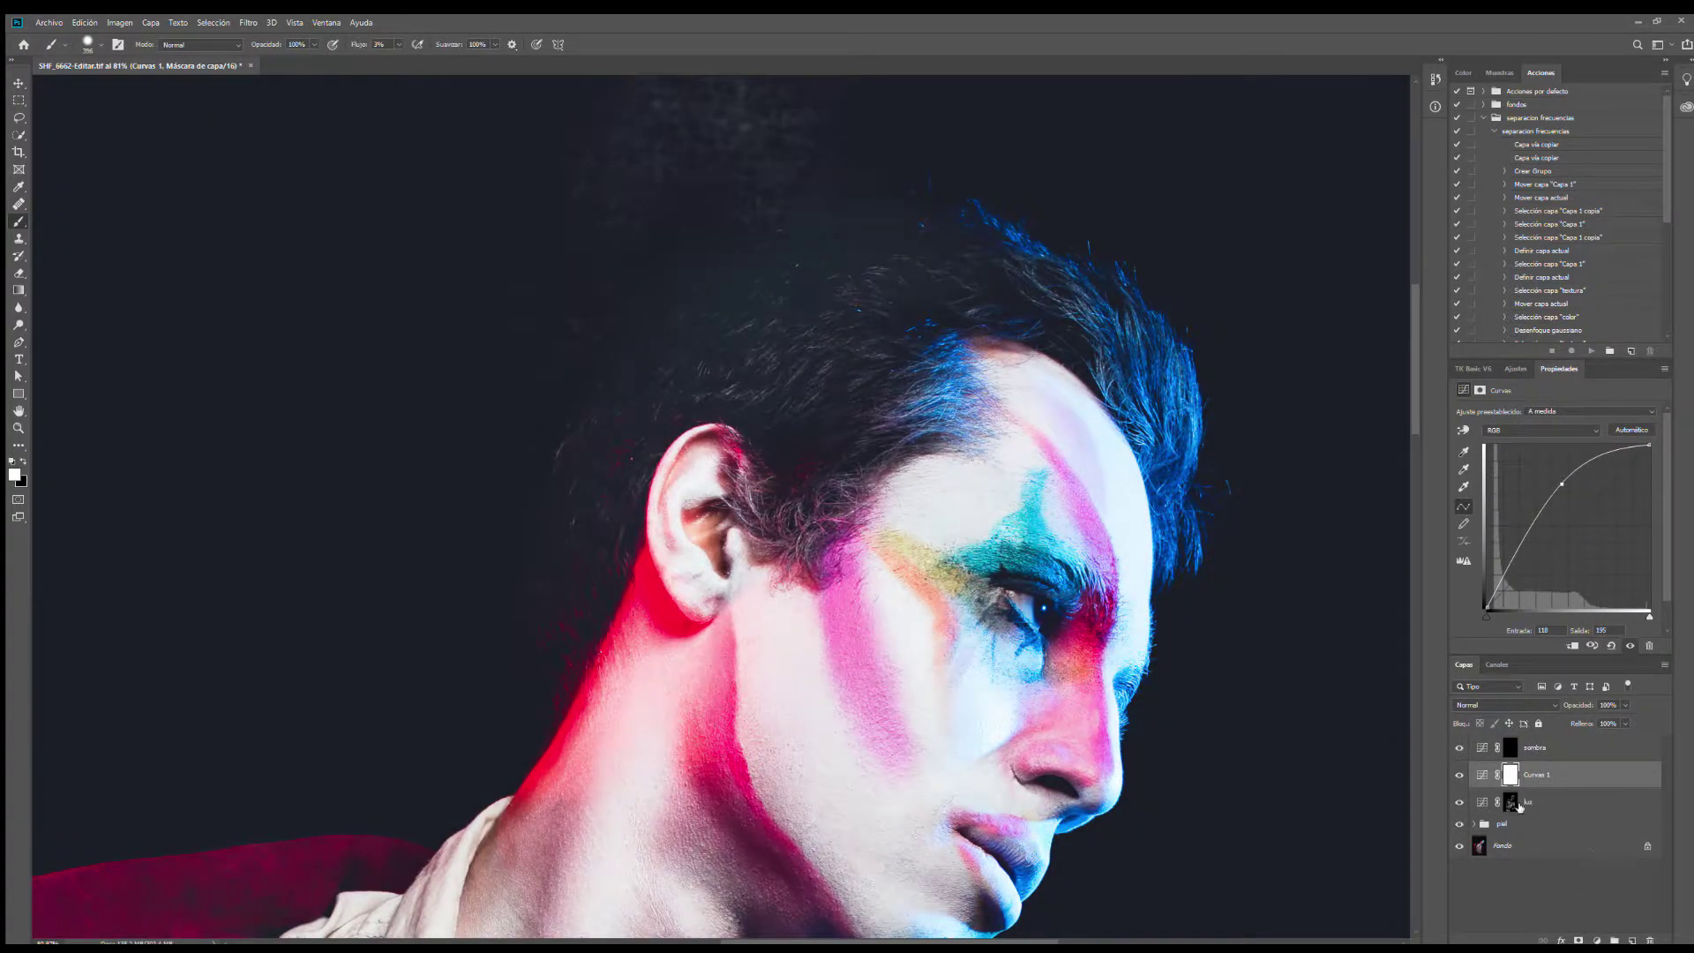
Step: Paint white over the hair strands on the luz mask, and hide the helper Curves 1 layer
{"action": "left_click", "coordinate": [1511, 801]}
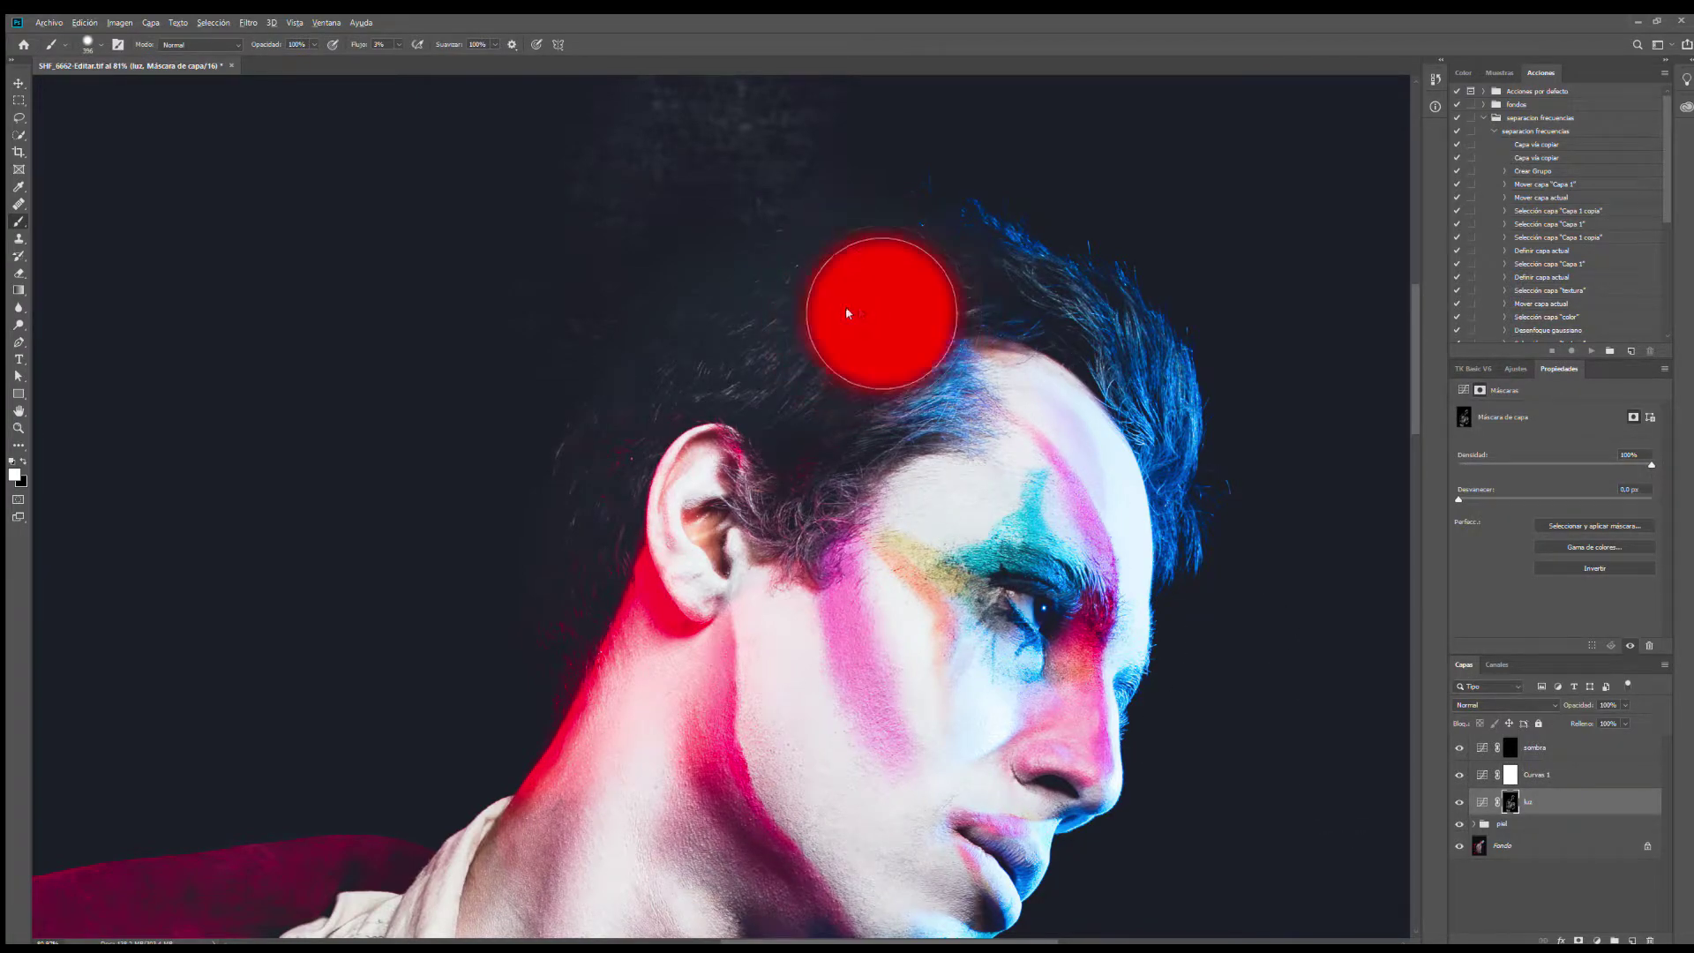
{"action": "mouse_move", "coordinate": [959, 353]}
{"action": "left_mouse_down"}
{"action": "mouse_move", "coordinate": [771, 332]}
{"action": "mouse_move", "coordinate": [850, 369]}
{"action": "mouse_move", "coordinate": [719, 425]}
{"action": "mouse_move", "coordinate": [714, 445]}
{"action": "mouse_move", "coordinate": [747, 345]}
{"action": "mouse_move", "coordinate": [836, 313]}
{"action": "mouse_move", "coordinate": [1047, 287]}
{"action": "mouse_move", "coordinate": [785, 310]}
{"action": "mouse_move", "coordinate": [1015, 305]}
{"action": "mouse_move", "coordinate": [1149, 357]}
{"action": "mouse_move", "coordinate": [1045, 283]}
{"action": "left_mouse_up"}
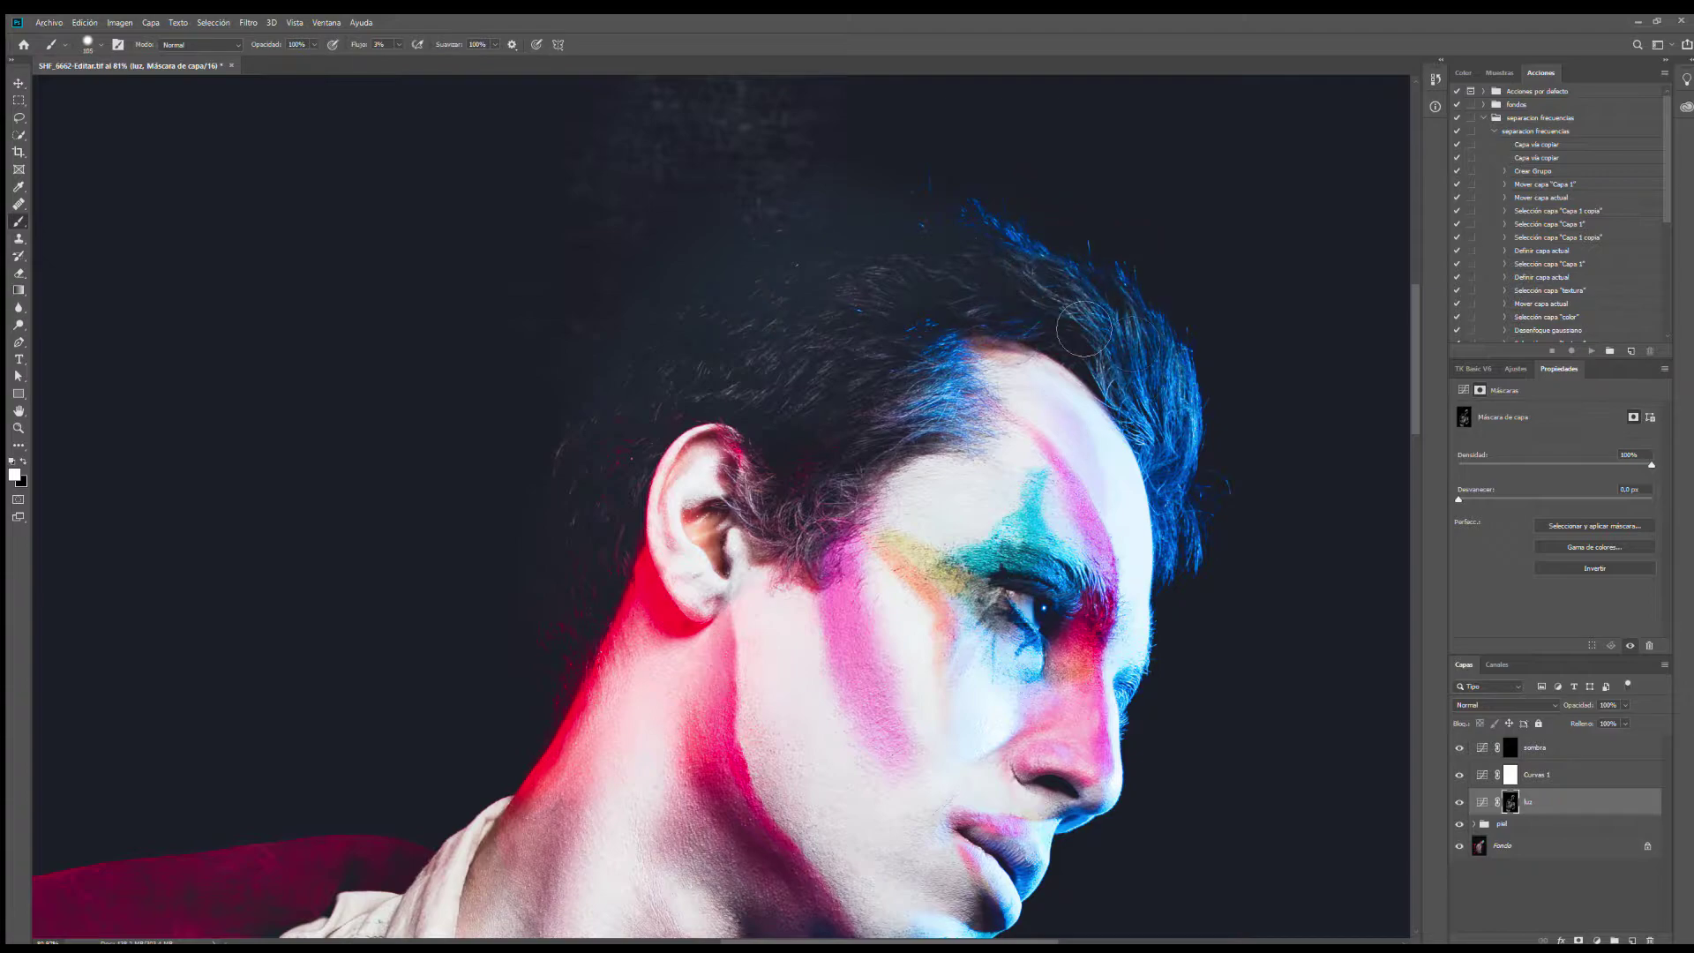
{"action": "left_click_drag", "start_coordinate": [713, 297], "coordinate": [767, 297]}
{"action": "left_click", "coordinate": [1458, 774]}
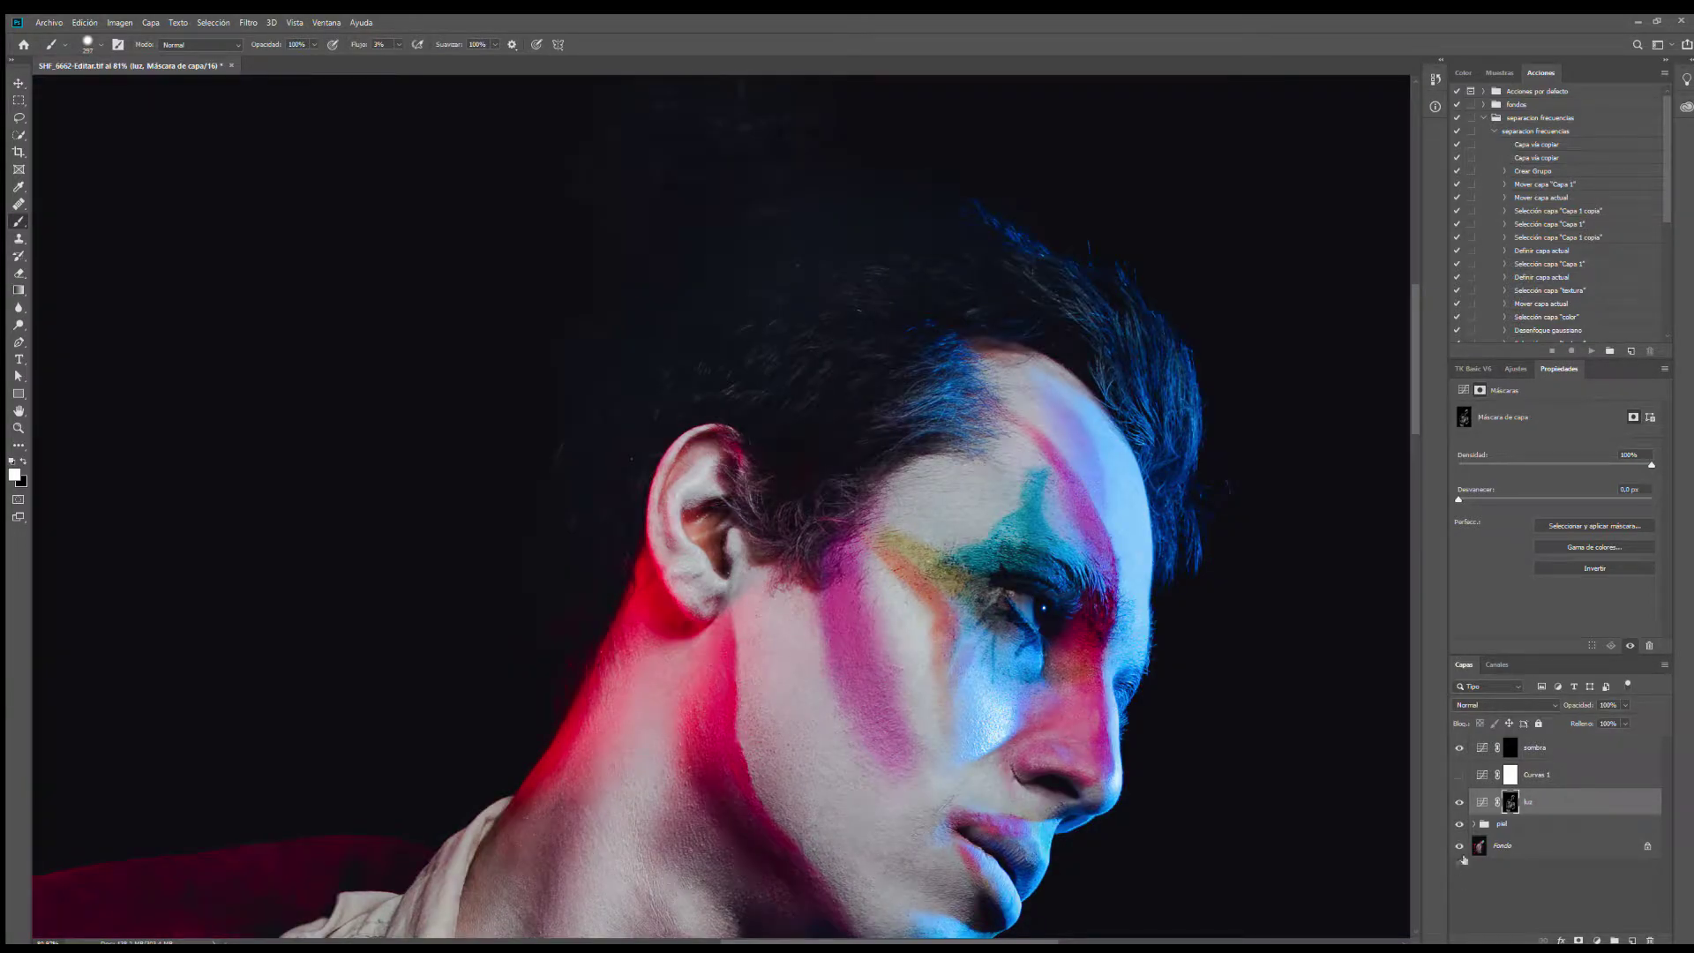
Step: Toggle the luz layer's visibility to compare the head before and after the lightening
{"action": "left_click", "coordinate": [1458, 801]}
{"action": "left_click", "coordinate": [1458, 801]}
{"action": "left_click", "coordinate": [1458, 801]}
{"action": "left_click", "coordinate": [1457, 801]}
Step: Lighten the lips with a small brush on the luz mask
{"action": "left_click_drag", "start_coordinate": [1121, 877], "coordinate": [1150, 718]}
{"action": "scroll", "coordinate": [1114, 764], "scroll_direction": "up", "scroll_amount": 4}
{"action": "scroll", "coordinate": [1020, 667], "scroll_direction": "up", "scroll_amount": 5}
{"action": "right_click", "coordinate": [1025, 643], "text": "alt"}
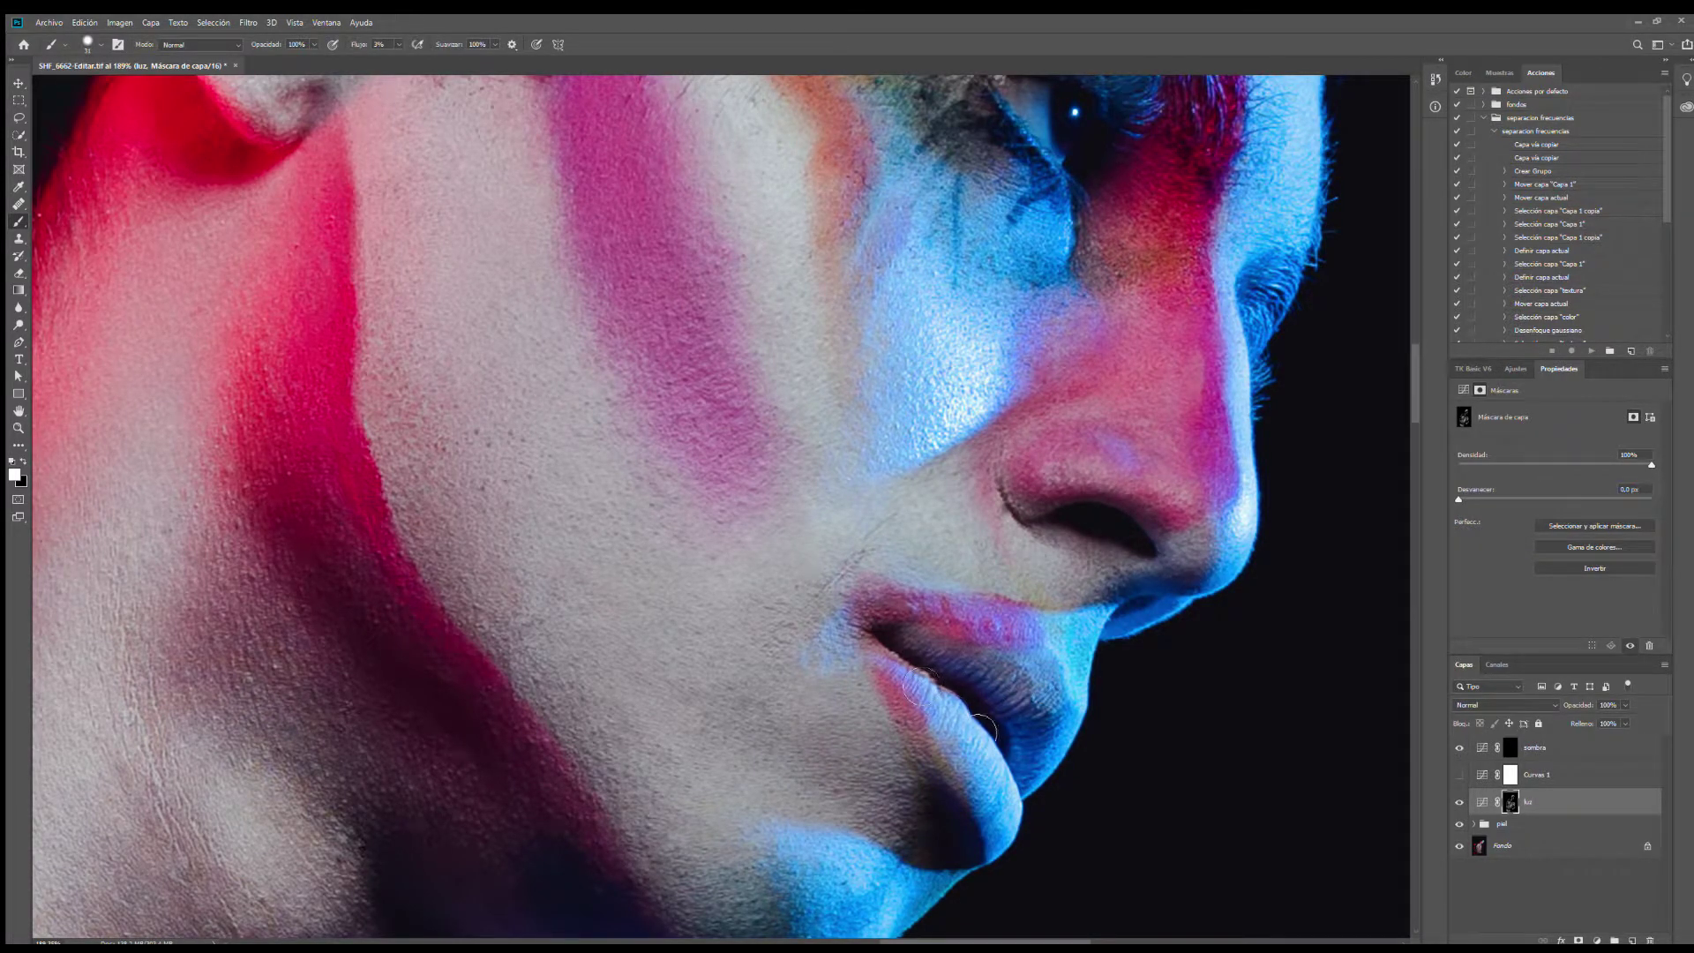
{"action": "right_click", "coordinate": [920, 751], "text": "alt"}
Step: Target the sombra layer's mask and paint white over the cheek beside the mouth corner
{"action": "left_click", "coordinate": [1511, 741]}
{"action": "left_click_drag", "start_coordinate": [749, 692], "coordinate": [761, 687]}
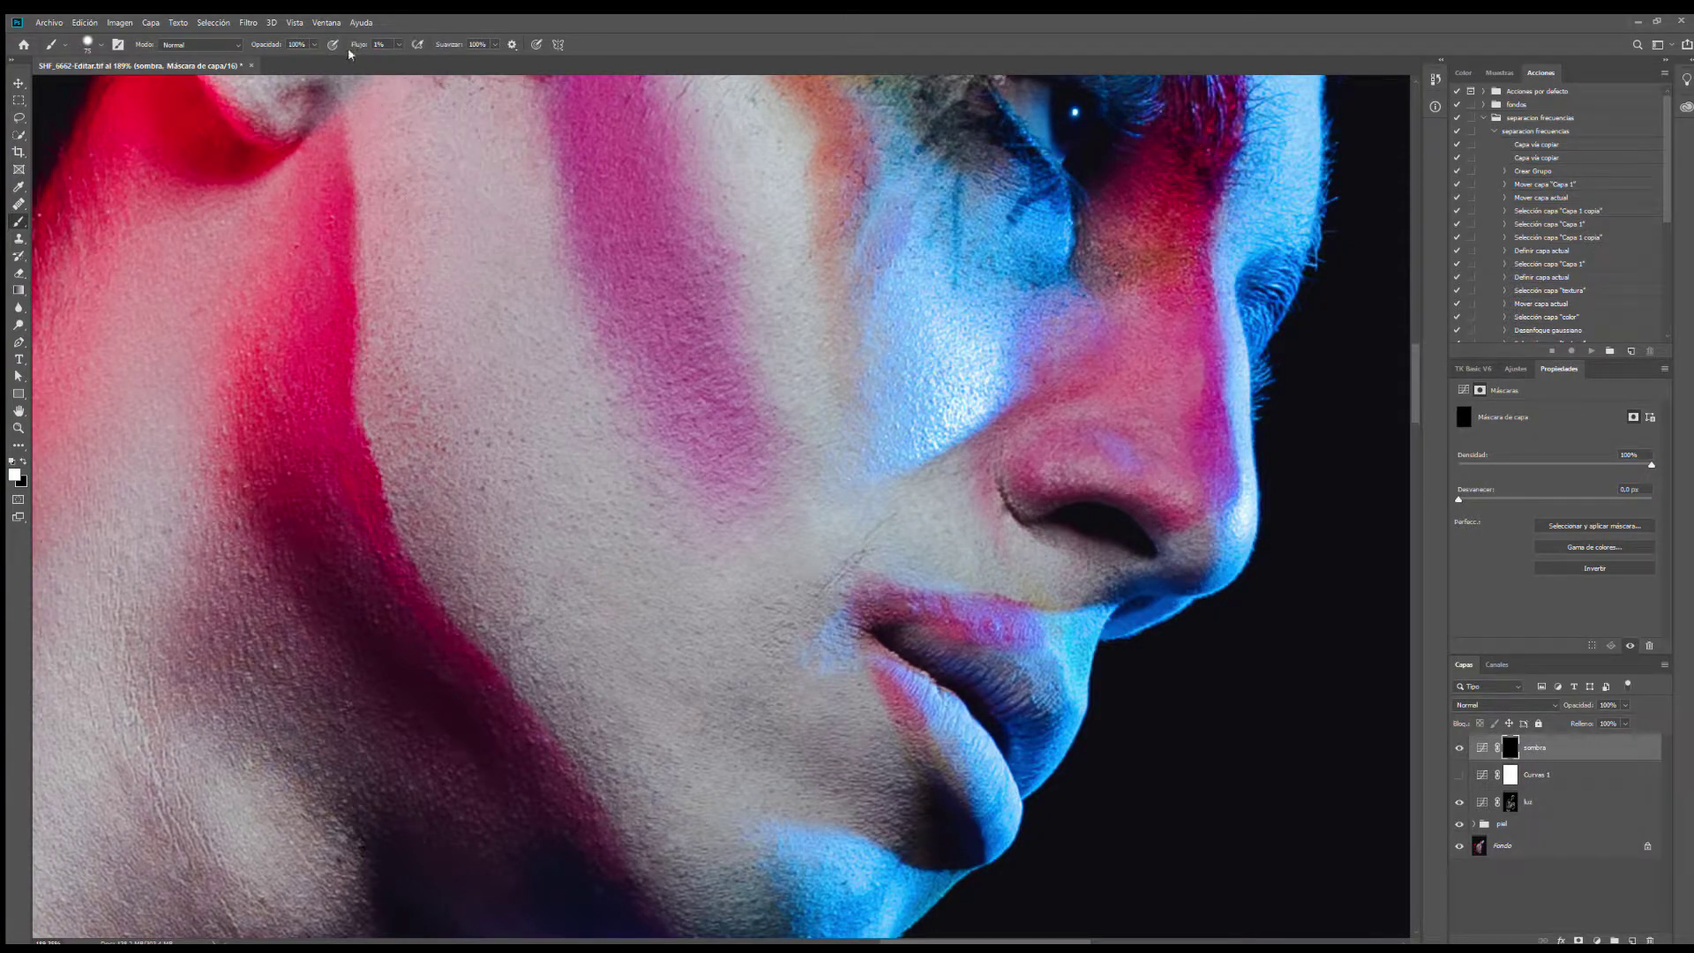
Step: Try to darken the skin beside the mouth corner on the sombra mask with a higher brush flow
{"action": "left_click_drag", "start_coordinate": [903, 814], "coordinate": [889, 798]}
{"action": "left_click_drag", "start_coordinate": [879, 803], "coordinate": [863, 771]}
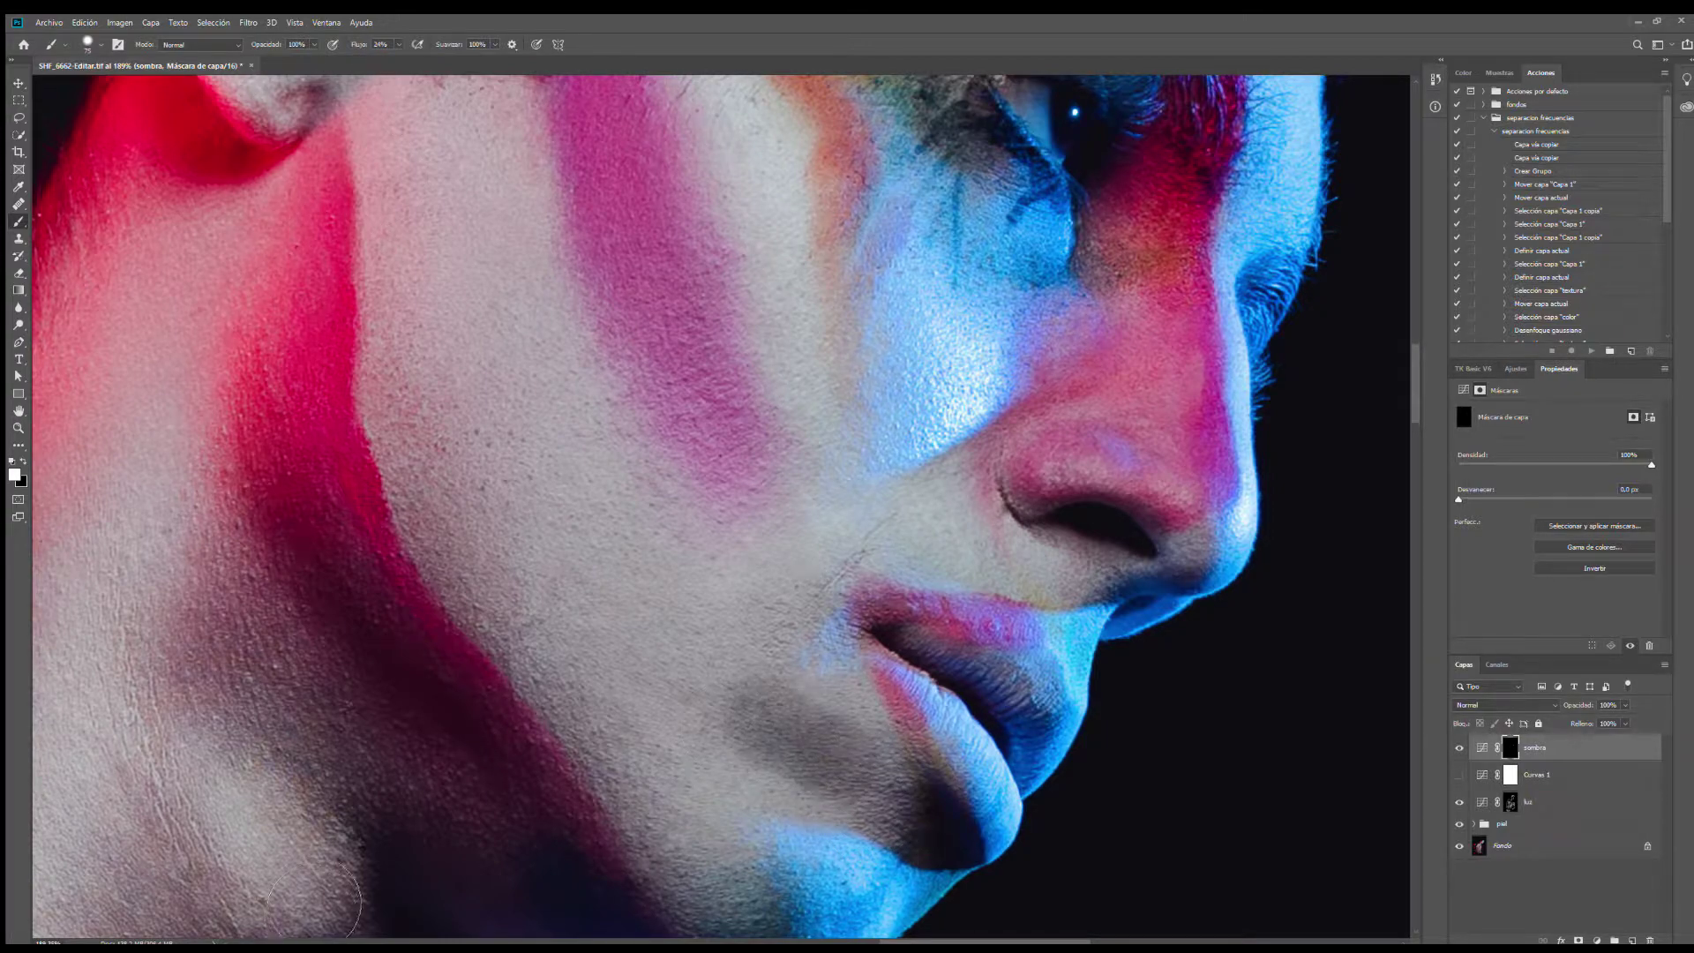
{"action": "key", "text": "ctrl+z"}
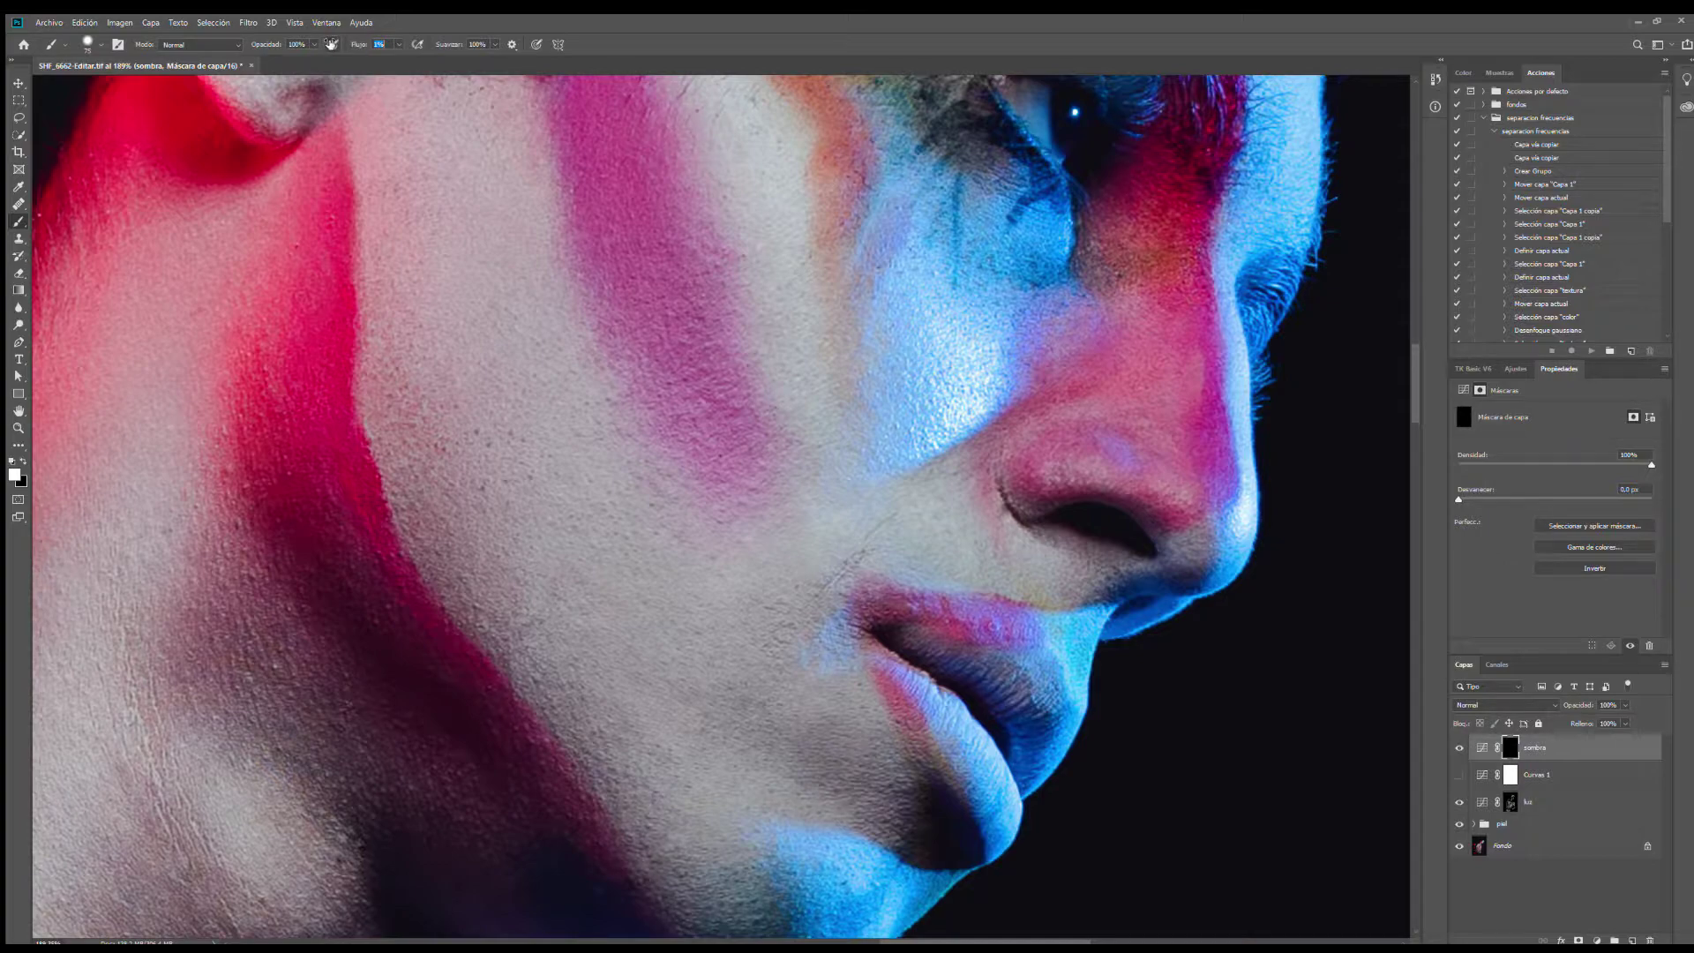
Step: Lower the brush flow to 2% and darken the skin beside the mouth and on the neck on the sombra mask
{"action": "left_click_drag", "start_coordinate": [824, 718], "coordinate": [844, 718]}
{"action": "scroll", "coordinate": [325, 731], "scroll_direction": "down", "scroll_amount": 10}
{"action": "scroll", "coordinate": [325, 730], "scroll_direction": "up", "scroll_amount": 9}
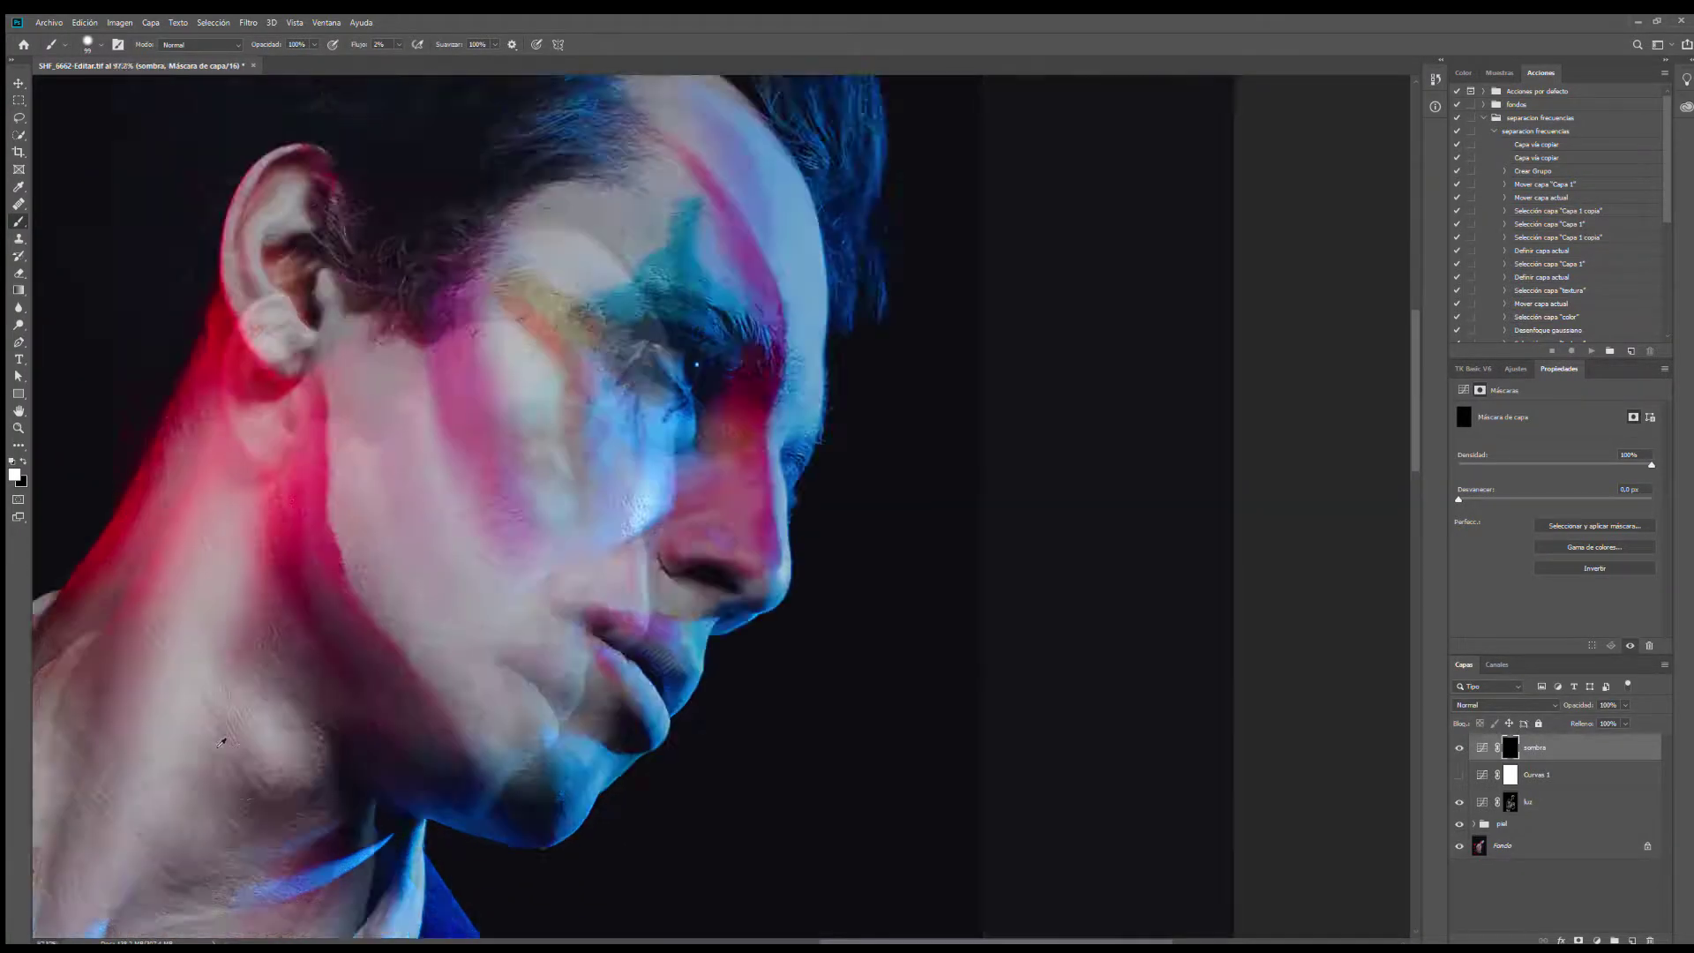
{"action": "left_click_drag", "start_coordinate": [251, 742], "coordinate": [388, 576]}
{"action": "left_click_drag", "start_coordinate": [295, 650], "coordinate": [339, 651]}
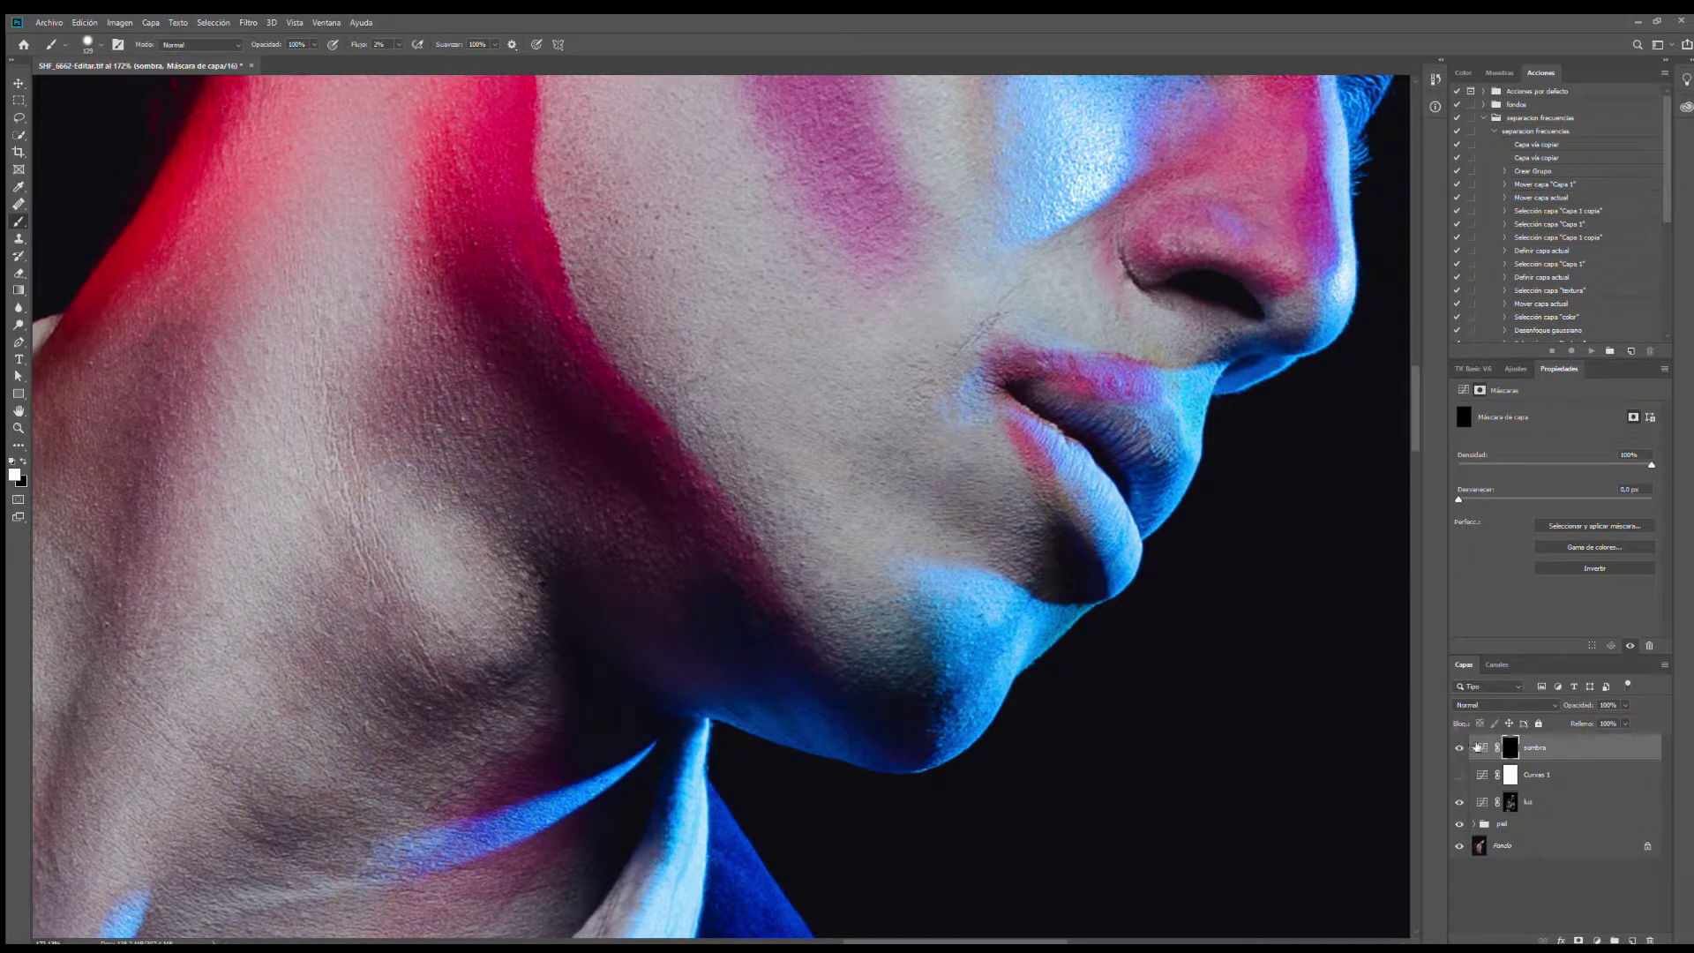
Step: Check the sombra curve, return to its mask, and paint white over the neck shadows from the throat to the shirt collar
{"action": "left_click", "coordinate": [1479, 747]}
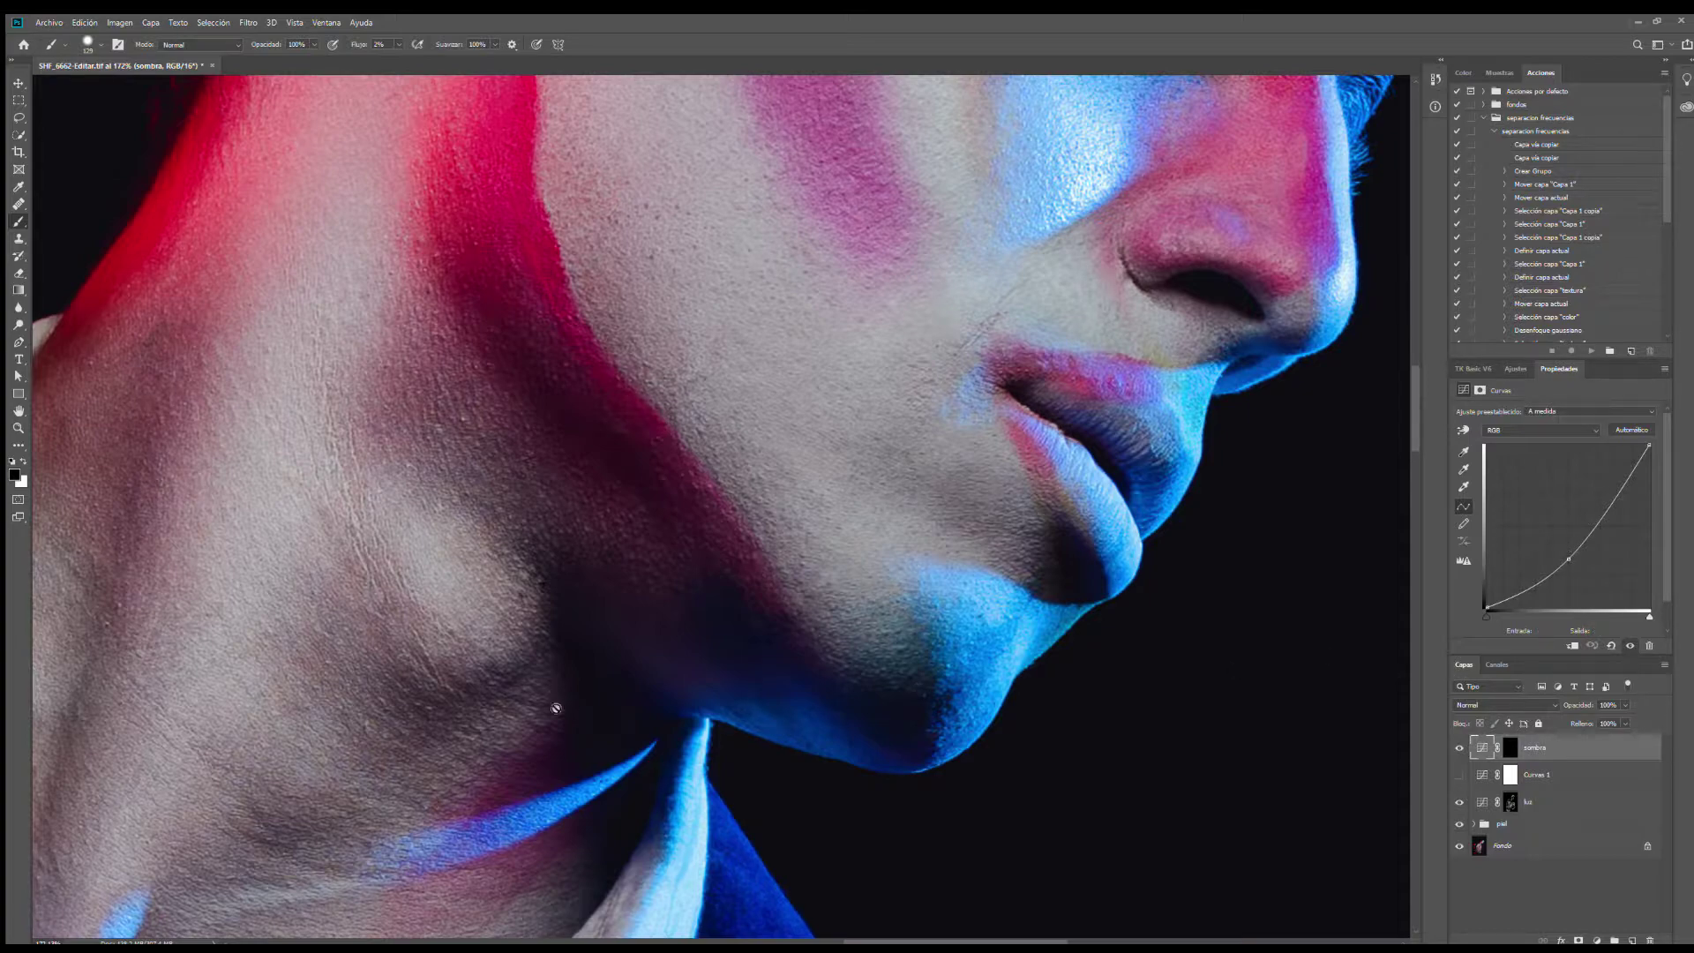
{"action": "left_click", "coordinate": [1509, 747]}
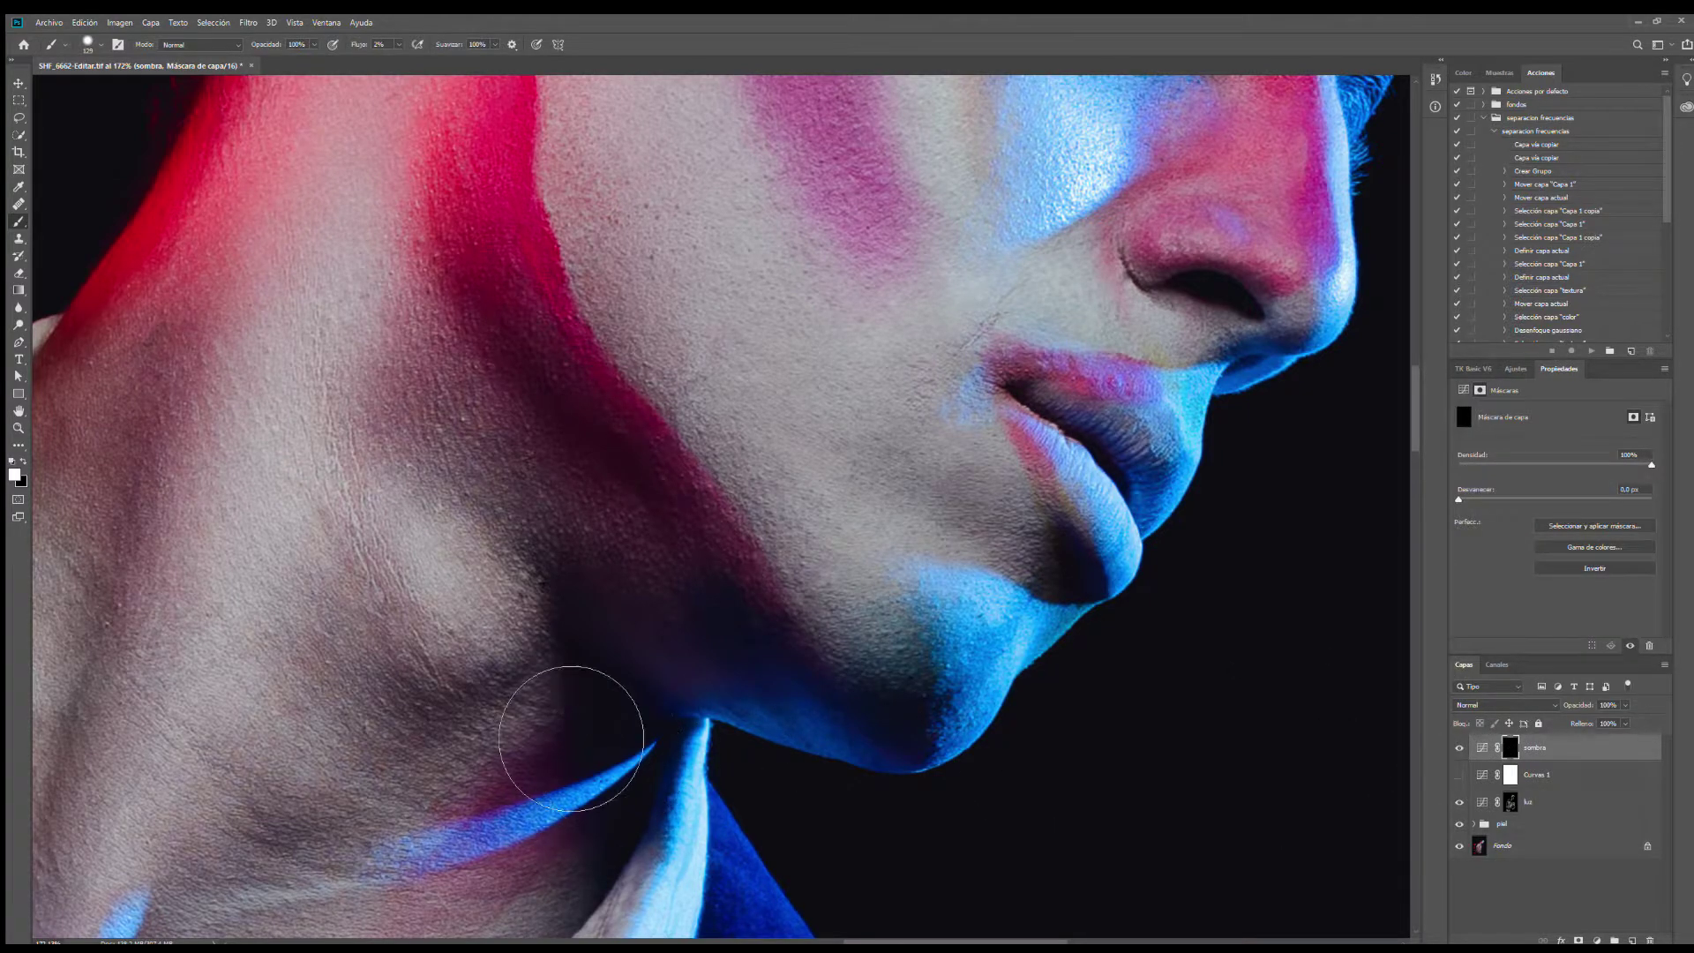
{"action": "key", "text": "x"}
{"action": "left_click", "coordinate": [498, 648]}
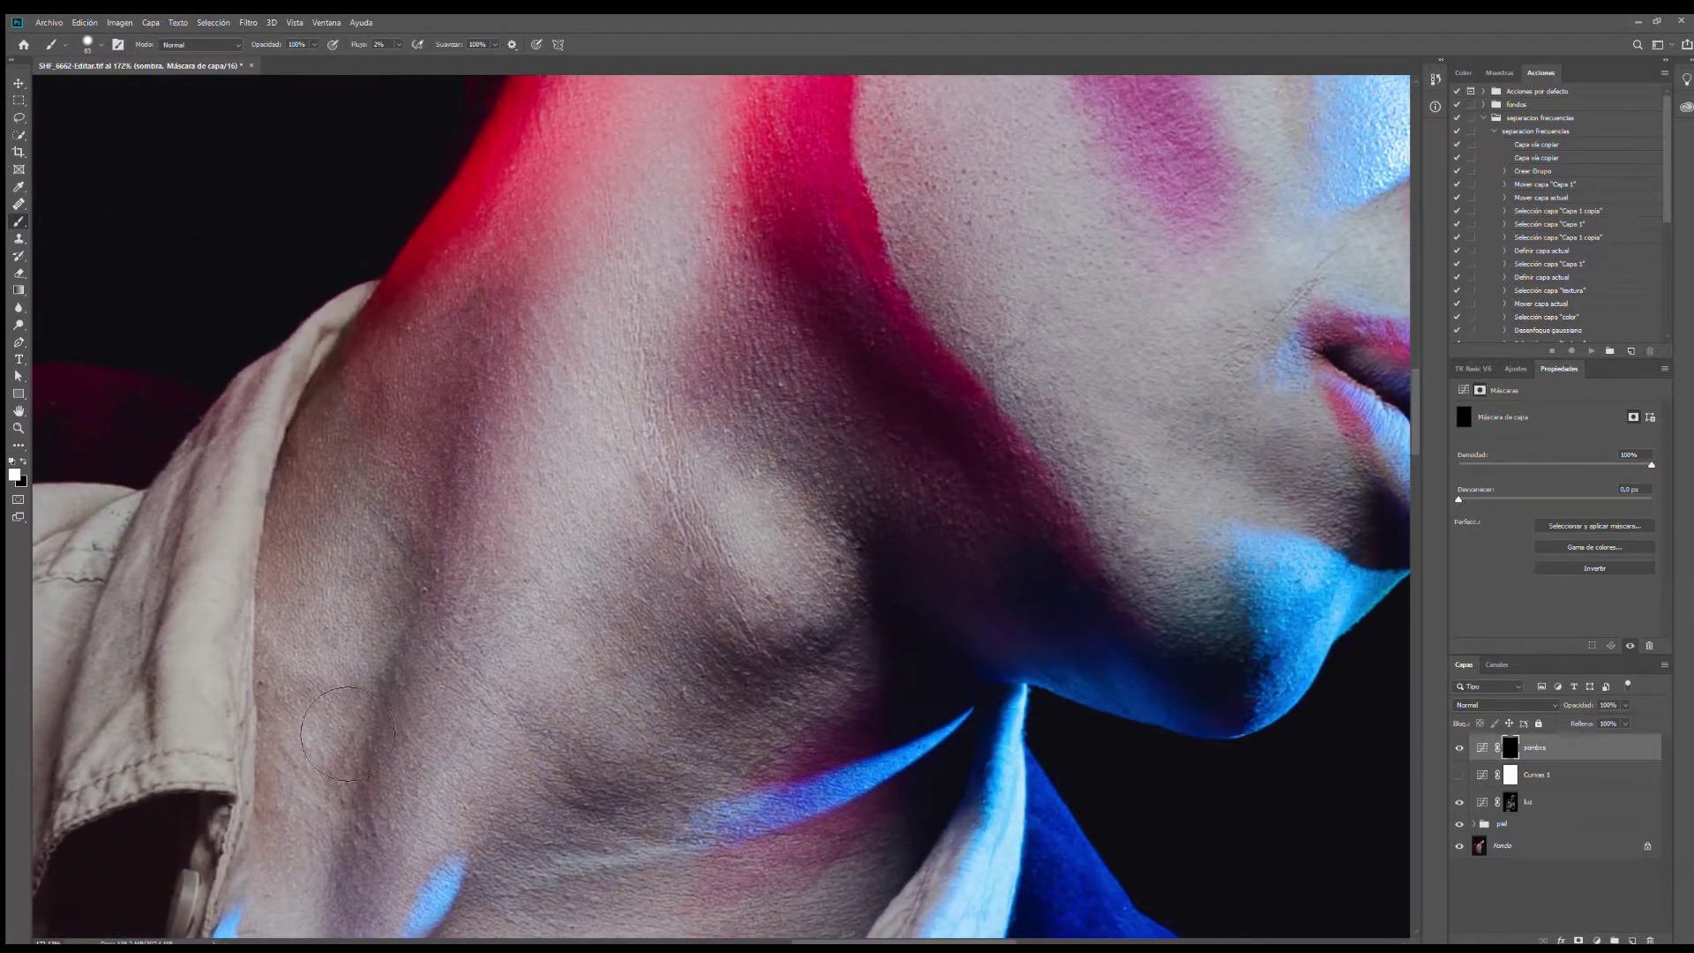
{"action": "right_click", "coordinate": [315, 683], "text": "alt"}
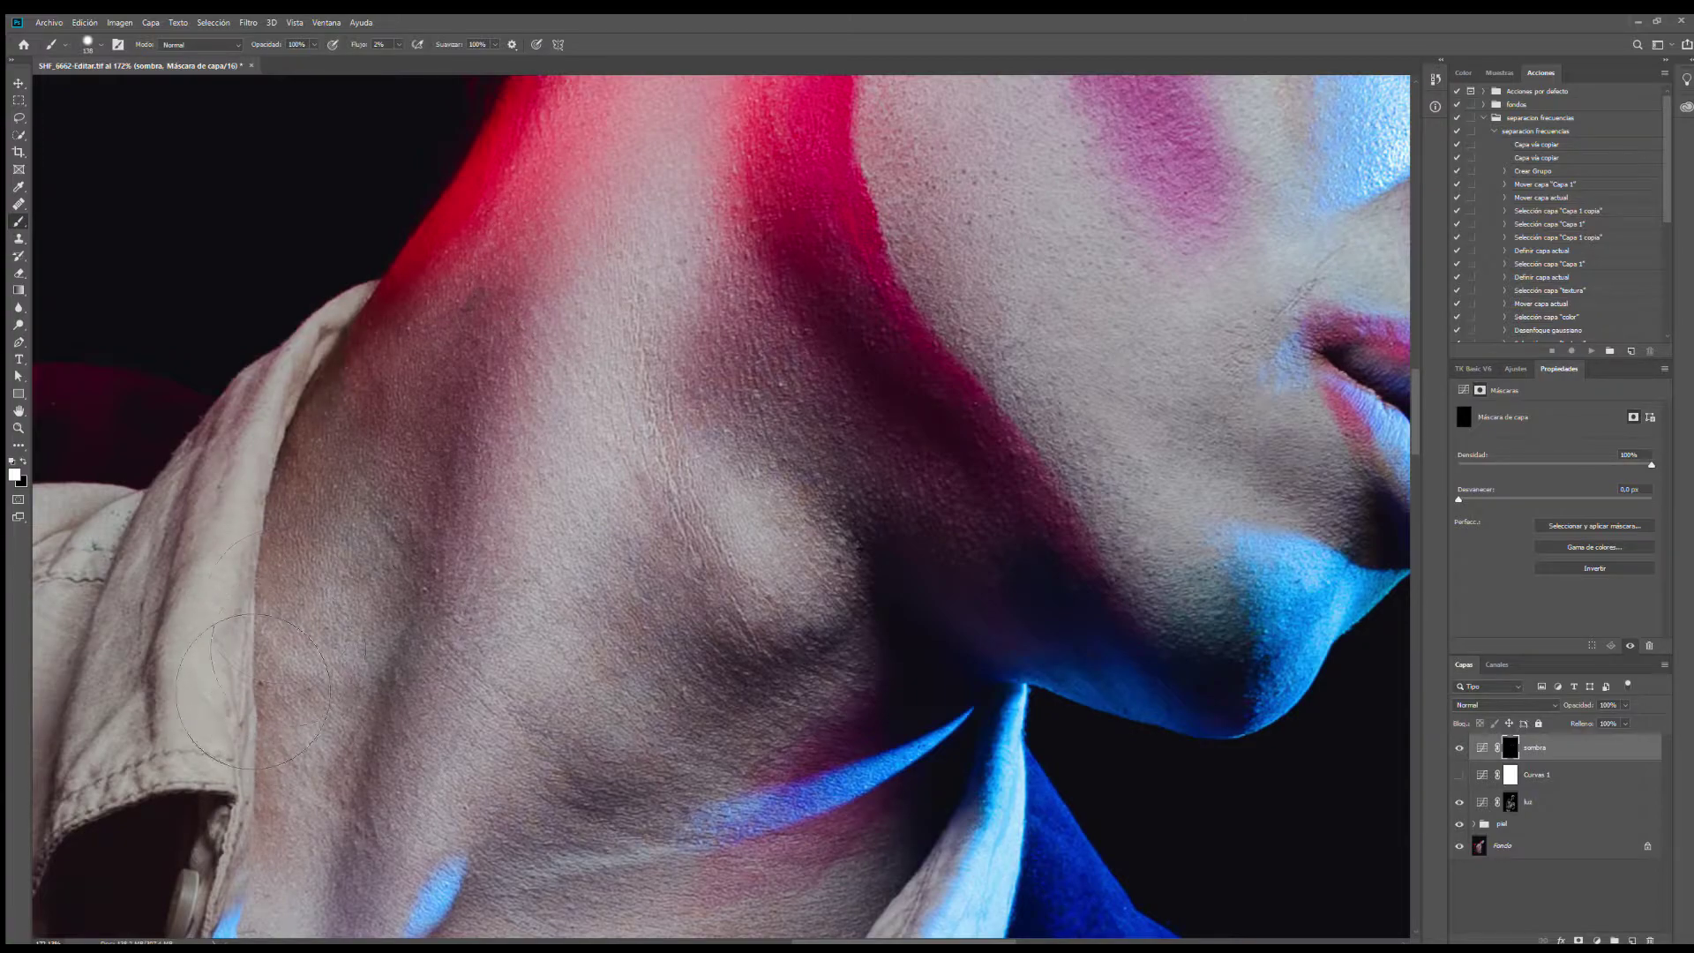
Step: Adjust the brush size and darken the shadow areas around the nose, eye and temple hairline on the sombra mask
{"action": "scroll", "coordinate": [808, 451], "scroll_direction": "down", "scroll_amount": 5}
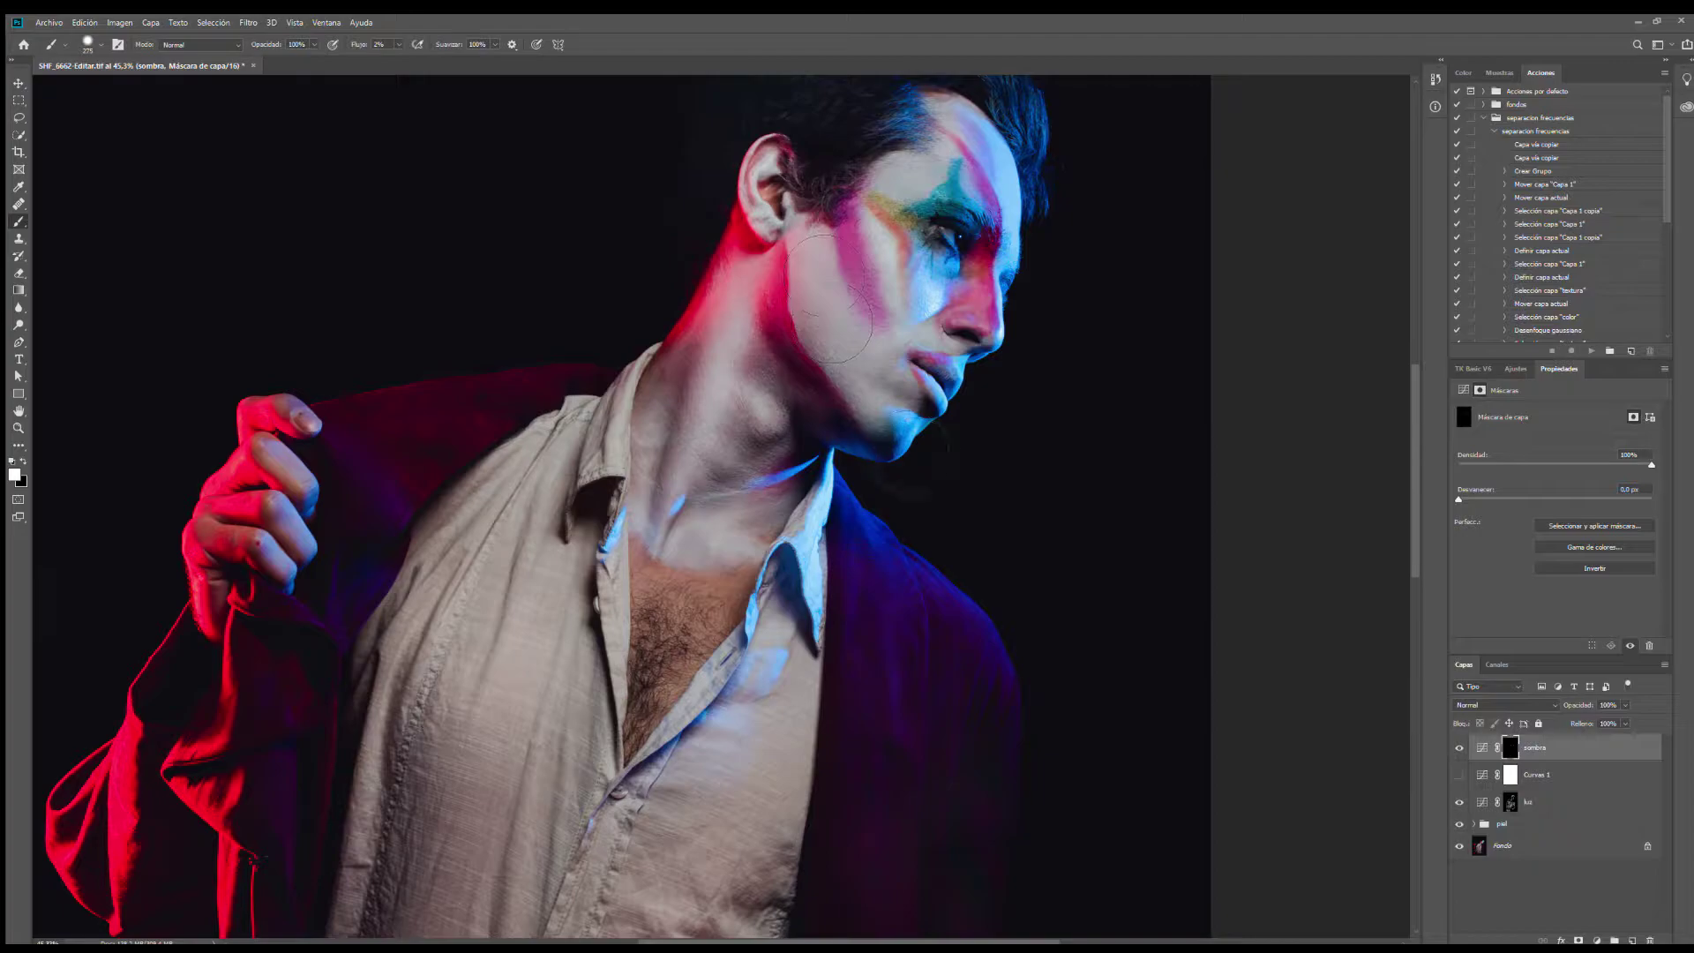
{"action": "scroll", "coordinate": [907, 340], "scroll_direction": "up", "scroll_amount": 6}
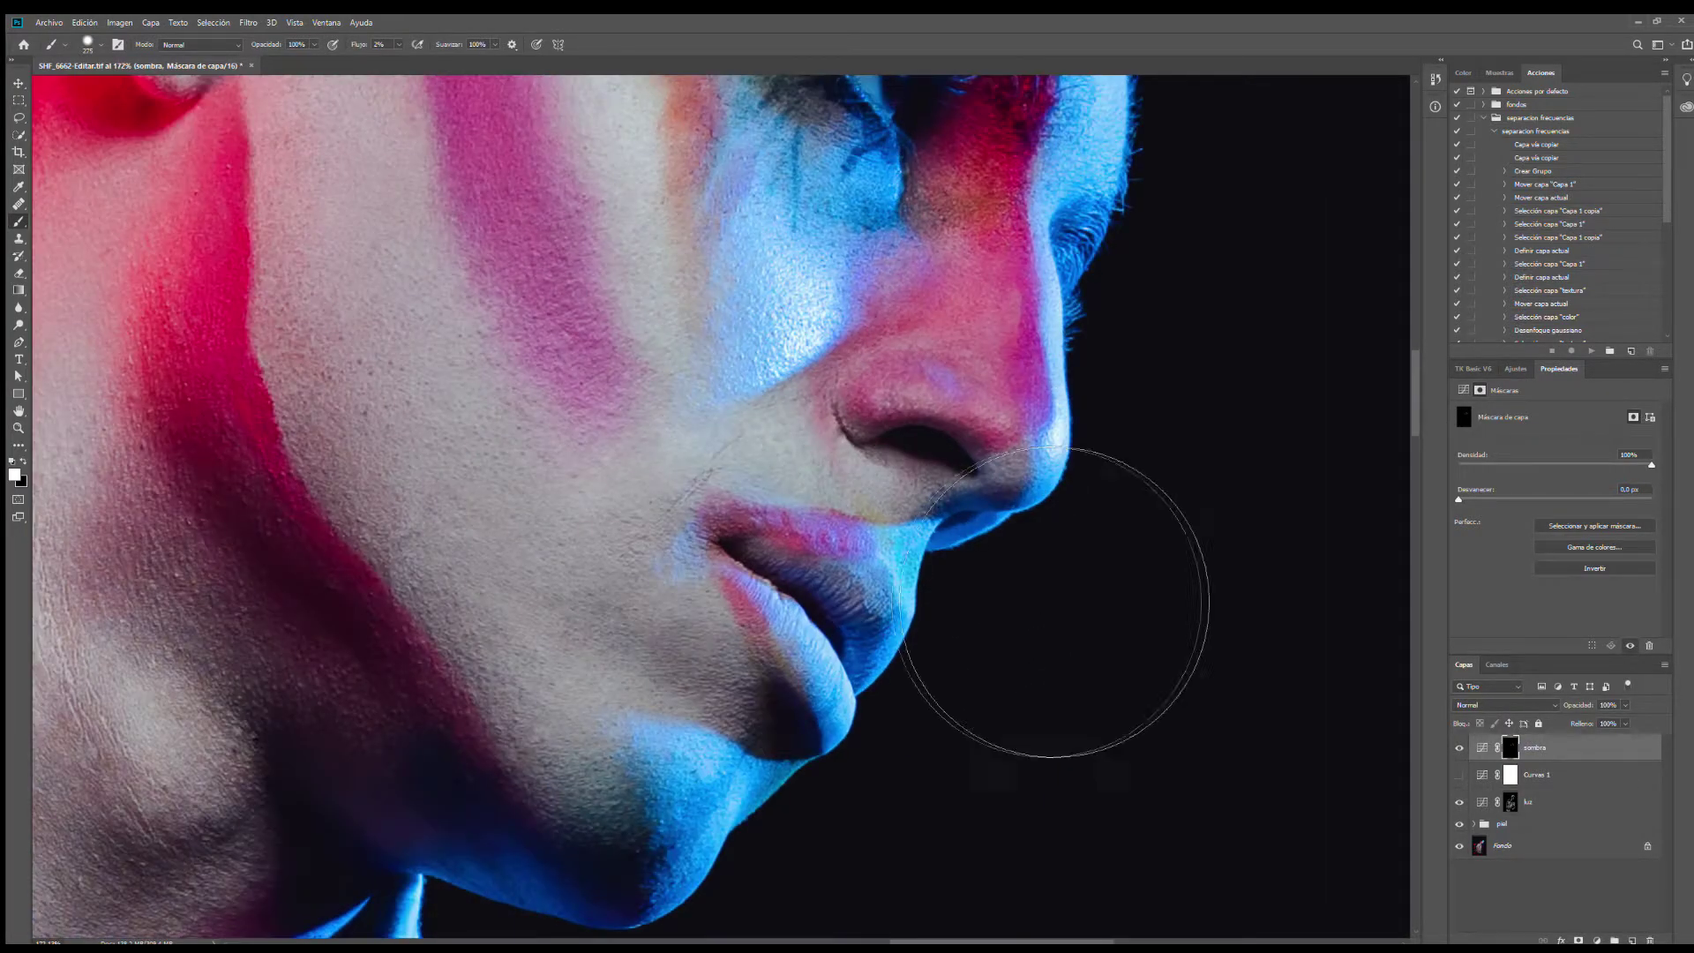
{"action": "right_click", "coordinate": [993, 396], "text": "alt"}
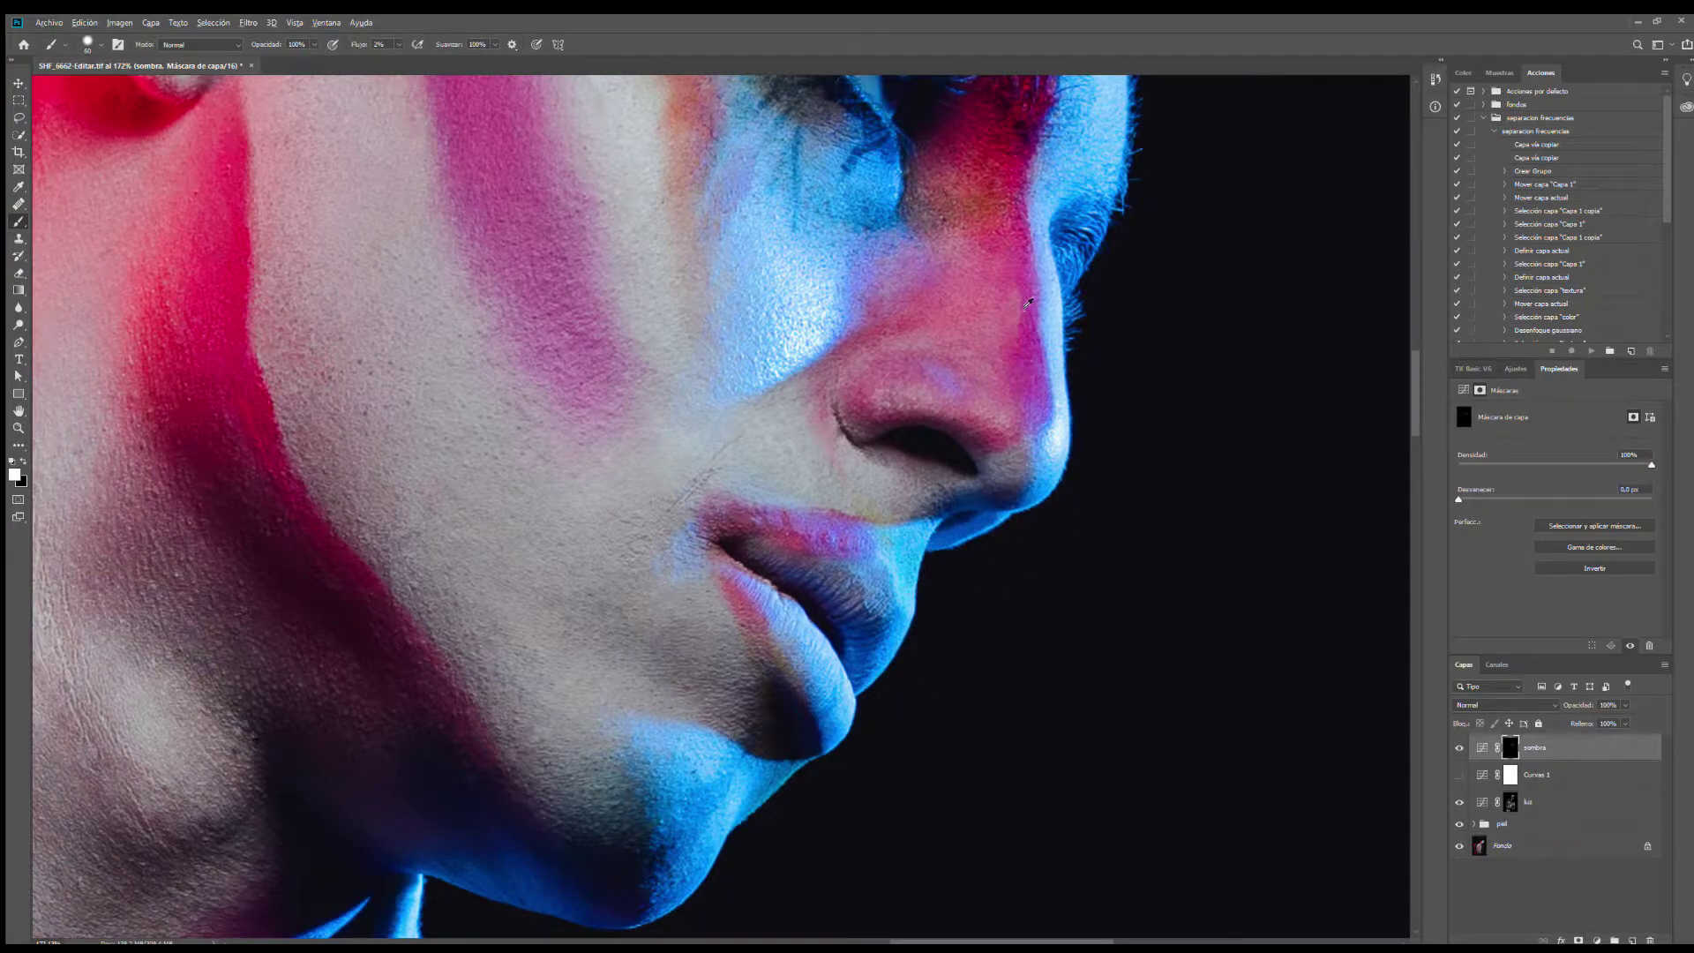
{"action": "left_click_drag", "start_coordinate": [1020, 236], "coordinate": [850, 547]}
{"action": "right_click", "coordinate": [839, 337], "text": "alt"}
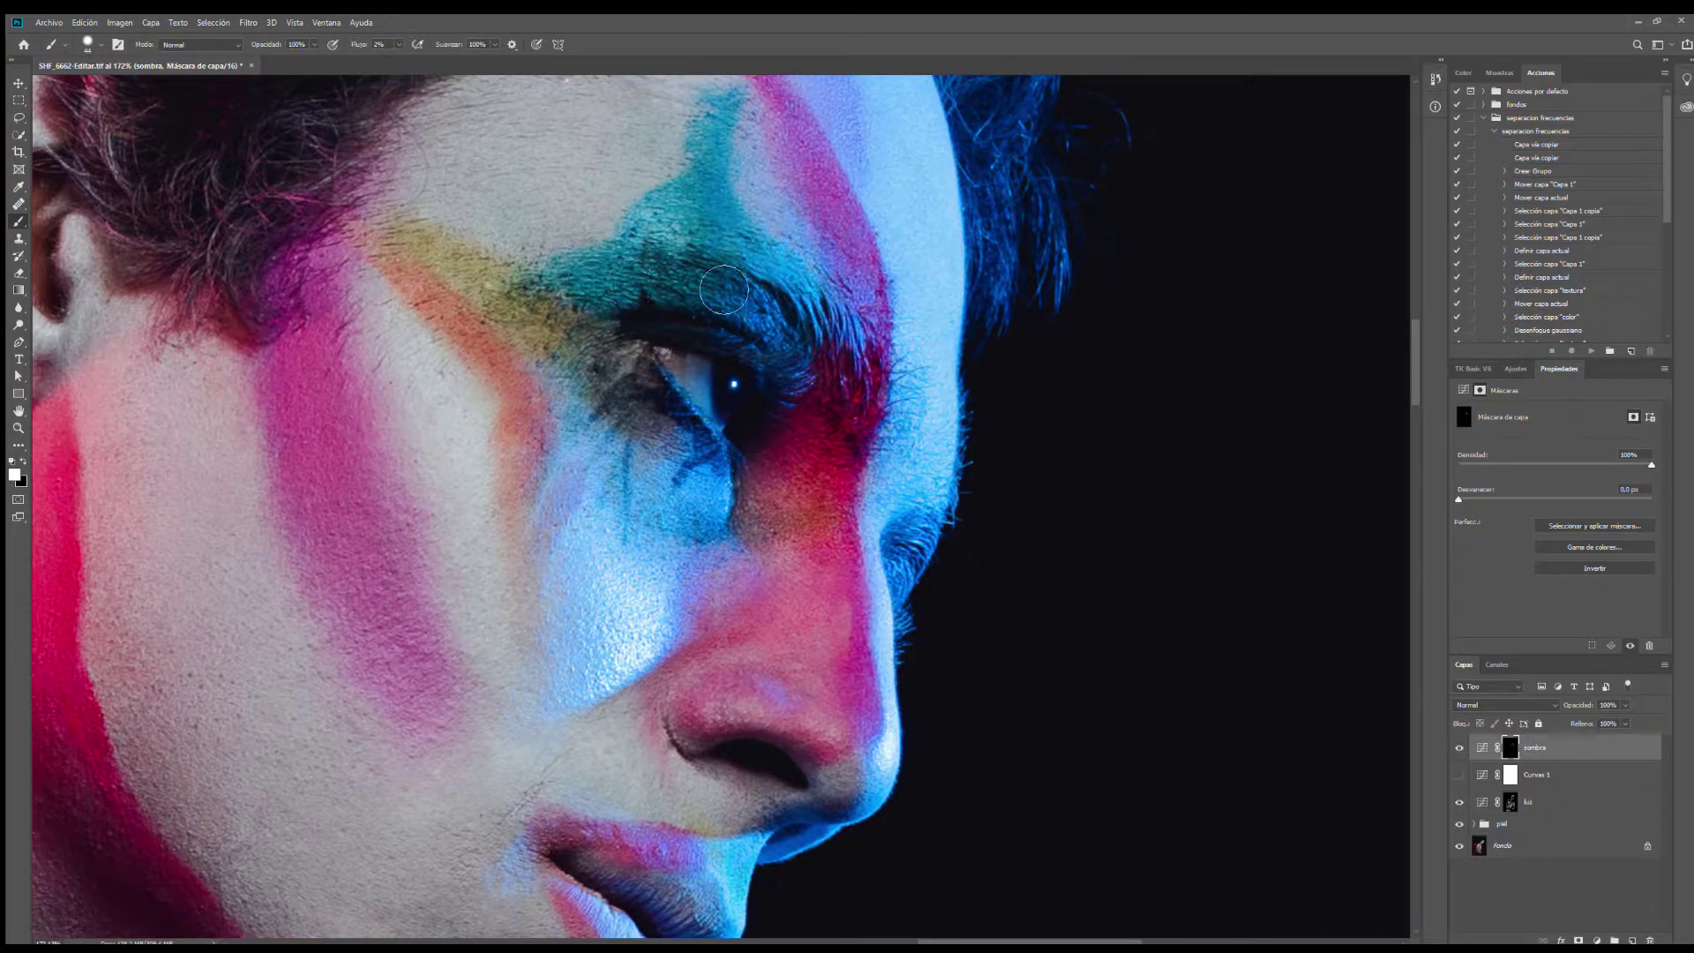
{"action": "mouse_move", "coordinate": [597, 299]}
{"action": "left_mouse_down"}
{"action": "mouse_move", "coordinate": [608, 414]}
{"action": "mouse_move", "coordinate": [738, 694]}
{"action": "left_mouse_up"}
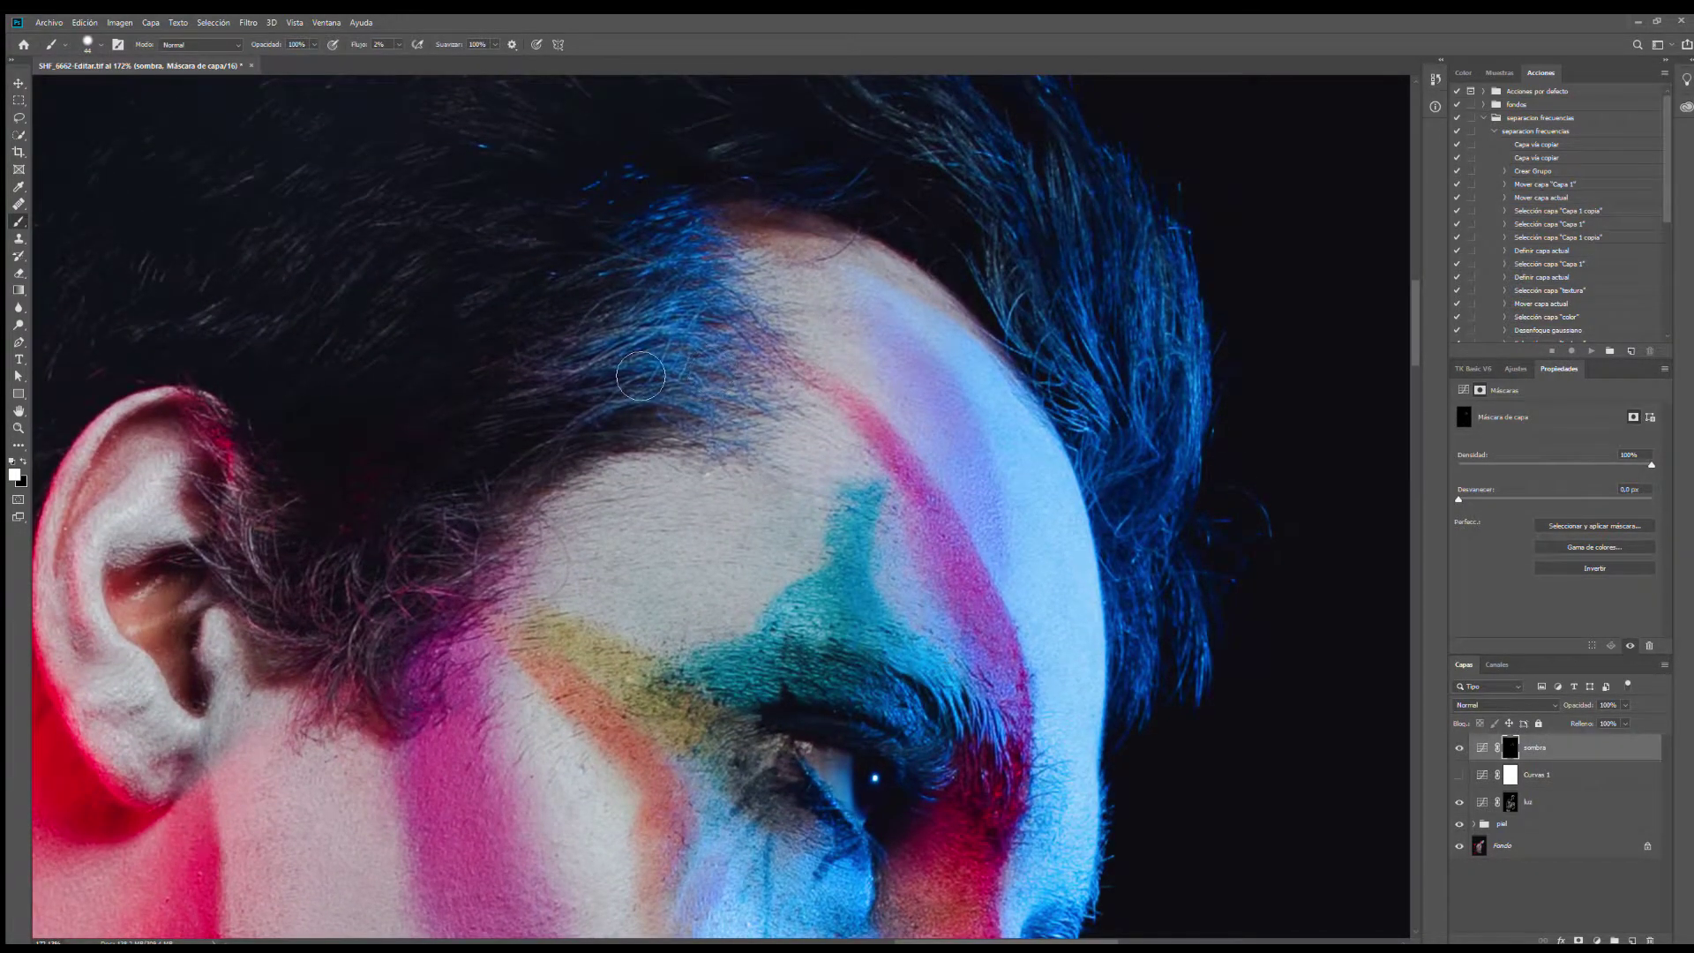
{"action": "left_click_drag", "start_coordinate": [454, 365], "coordinate": [633, 368]}
{"action": "mouse_move", "coordinate": [433, 492]}
{"action": "left_mouse_down"}
{"action": "mouse_move", "coordinate": [754, 262]}
{"action": "mouse_move", "coordinate": [389, 492]}
{"action": "left_mouse_up"}
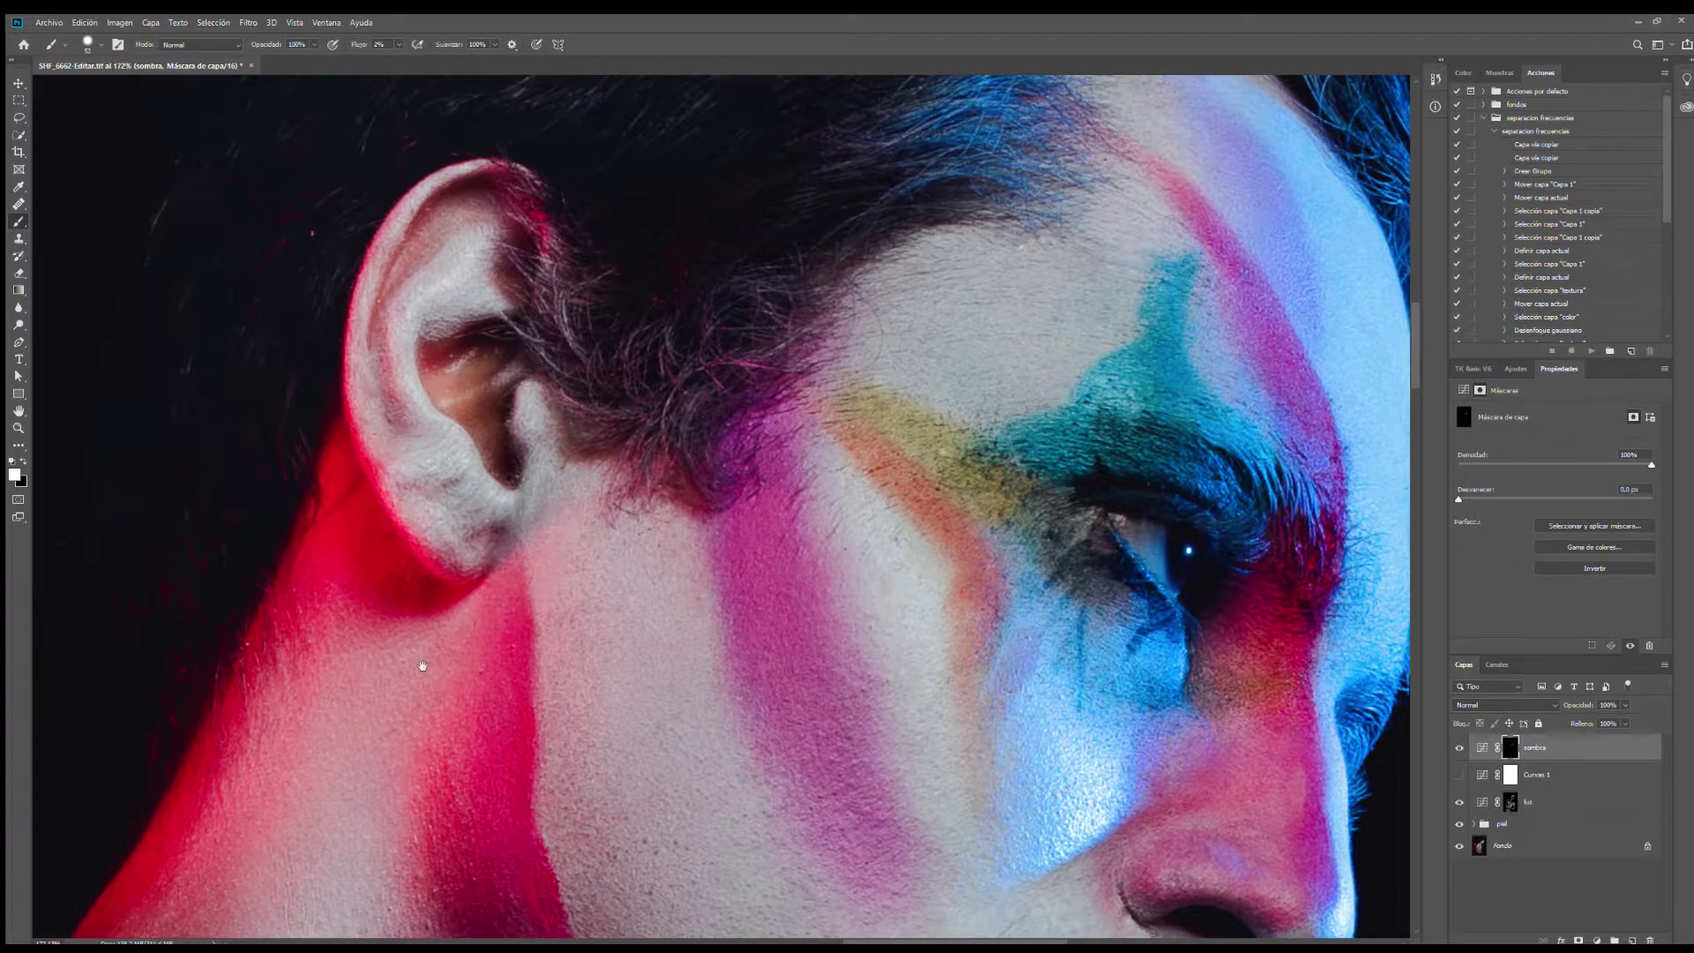
{"action": "left_click_drag", "start_coordinate": [423, 665], "coordinate": [618, 212]}
Step: Enlarge the brush and paint white on the sombra mask over the lower folds of the shirt beside the hand
{"action": "scroll", "coordinate": [397, 592], "scroll_direction": "down", "scroll_amount": 5}
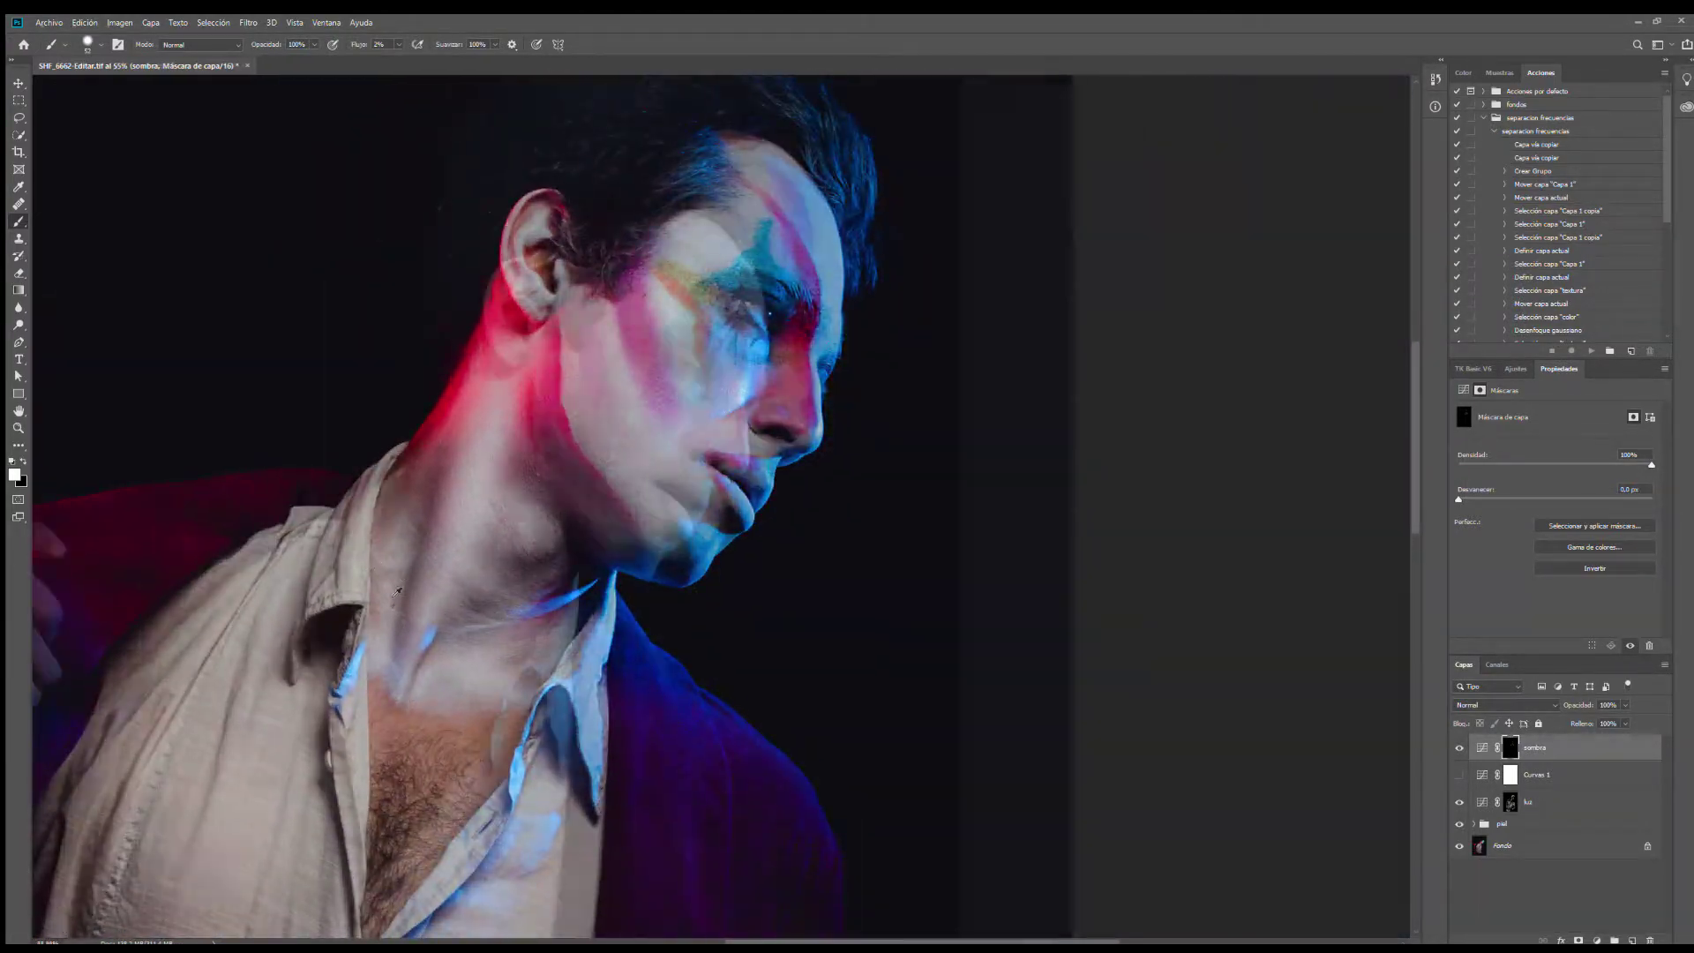
{"action": "scroll", "coordinate": [397, 591], "scroll_direction": "down", "scroll_amount": 5}
{"action": "scroll", "coordinate": [642, 618], "scroll_direction": "up", "scroll_amount": 2}
{"action": "left_click_drag", "start_coordinate": [627, 736], "coordinate": [667, 738]}
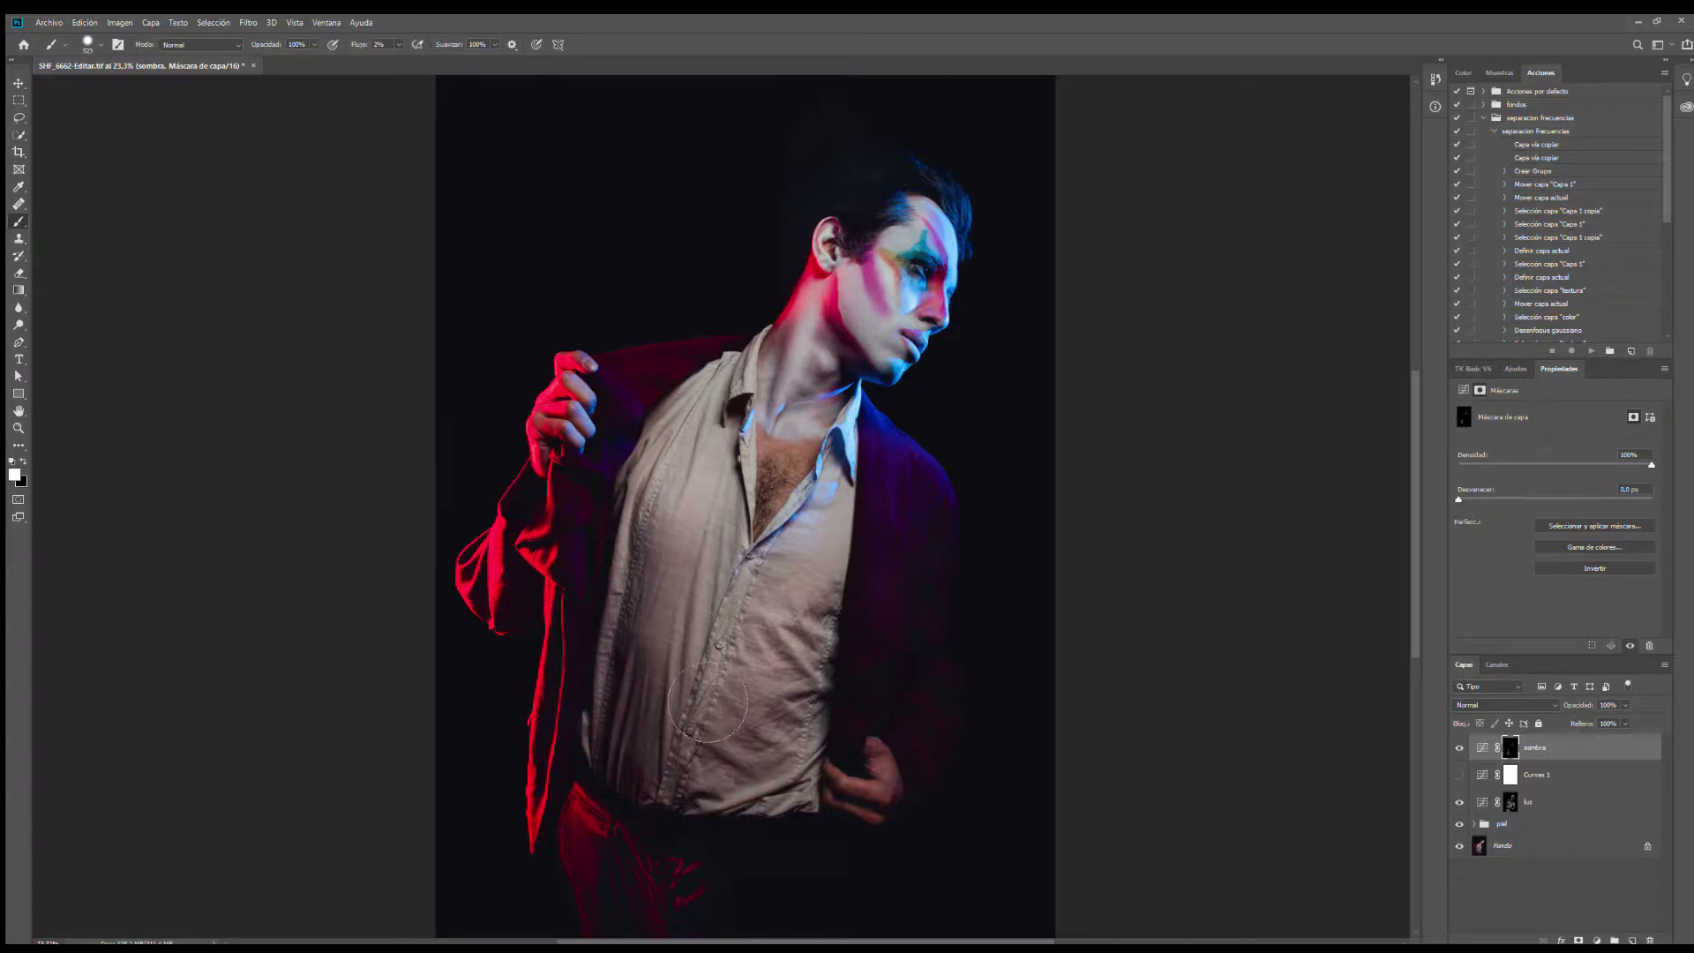
{"action": "mouse_move", "coordinate": [832, 794]}
{"action": "left_mouse_down"}
{"action": "mouse_move", "coordinate": [868, 661]}
{"action": "mouse_move", "coordinate": [809, 755]}
{"action": "mouse_move", "coordinate": [836, 699]}
{"action": "mouse_move", "coordinate": [825, 739]}
{"action": "left_mouse_up"}
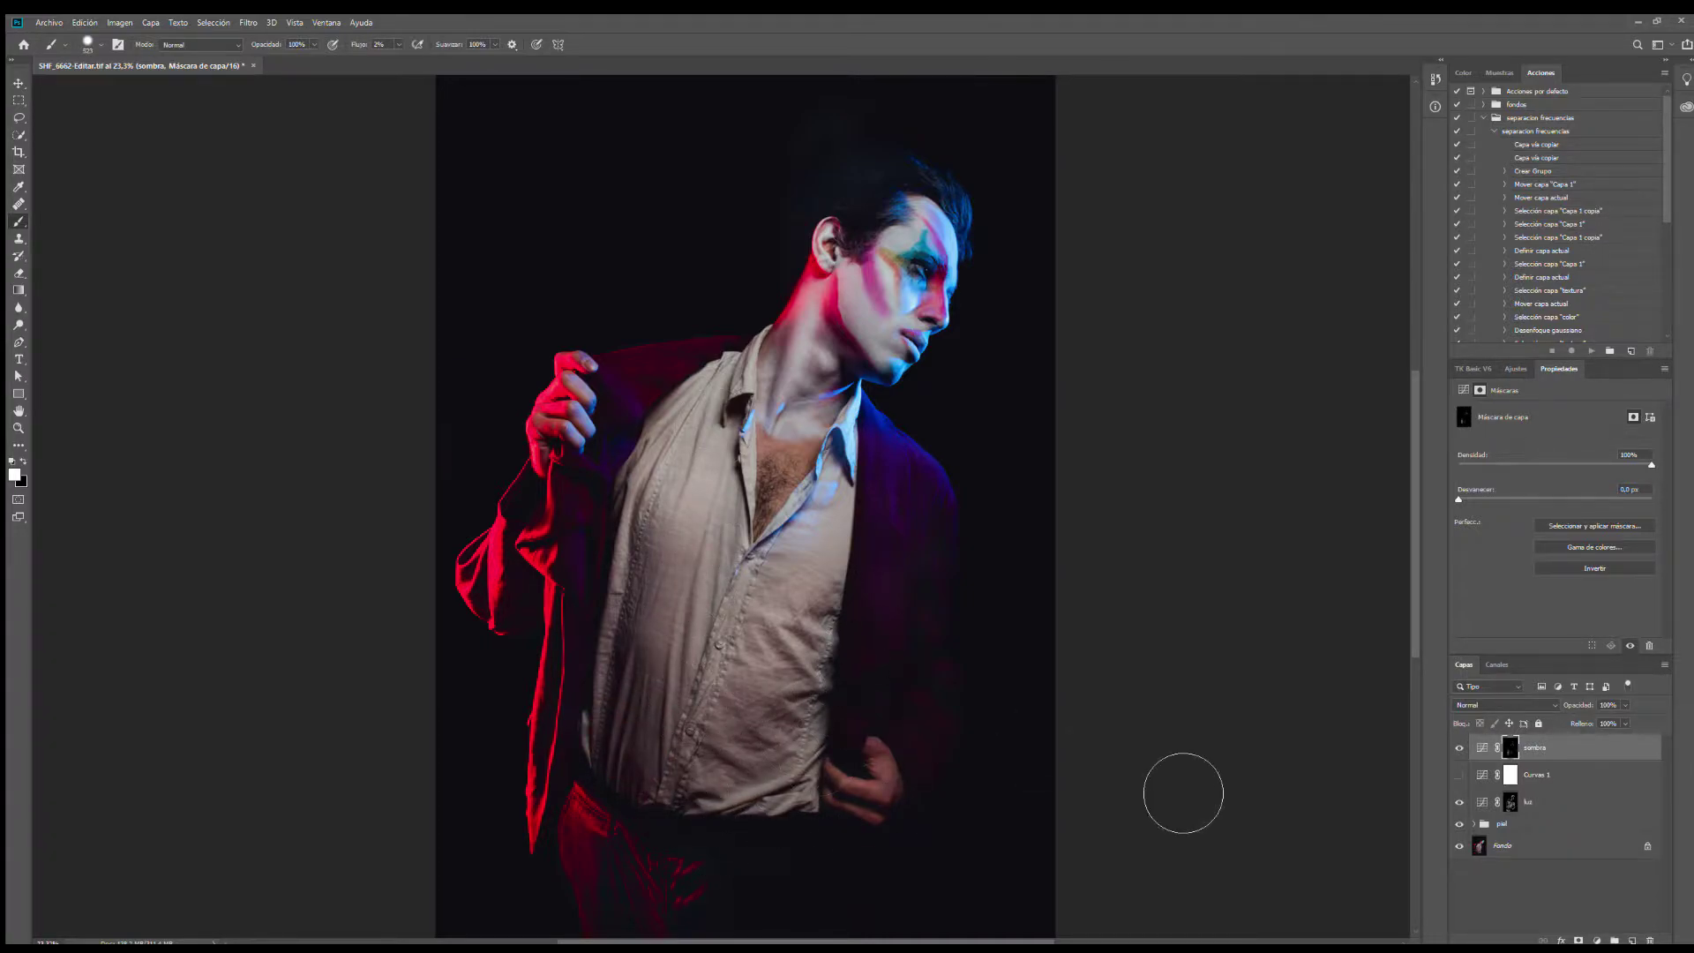
Step: Toggle the sombra layer's visibility and compare the portrait with and without the darkening, on the face and as a whole
{"action": "left_click", "coordinate": [1458, 747]}
{"action": "left_click", "coordinate": [1458, 747]}
{"action": "left_click", "coordinate": [1460, 747]}
{"action": "left_click", "coordinate": [1461, 747]}
{"action": "left_click", "coordinate": [1462, 747]}
{"action": "scroll", "coordinate": [962, 379], "scroll_direction": "up", "scroll_amount": 5}
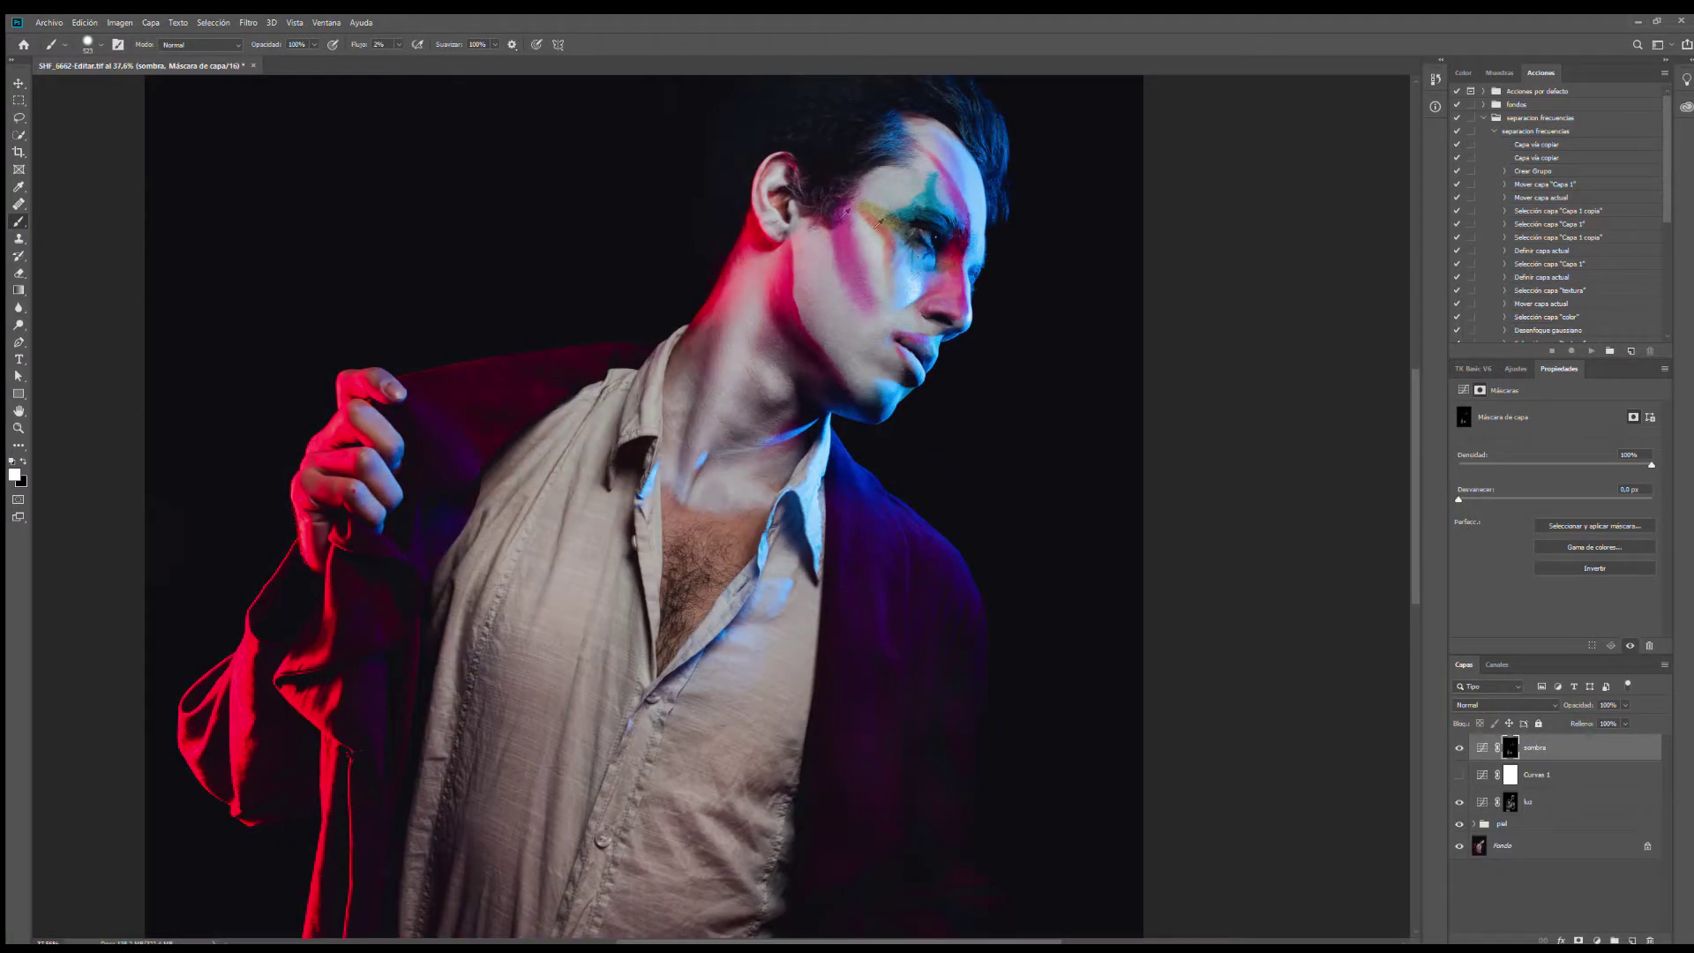
{"action": "left_click_drag", "start_coordinate": [946, 257], "coordinate": [906, 262]}
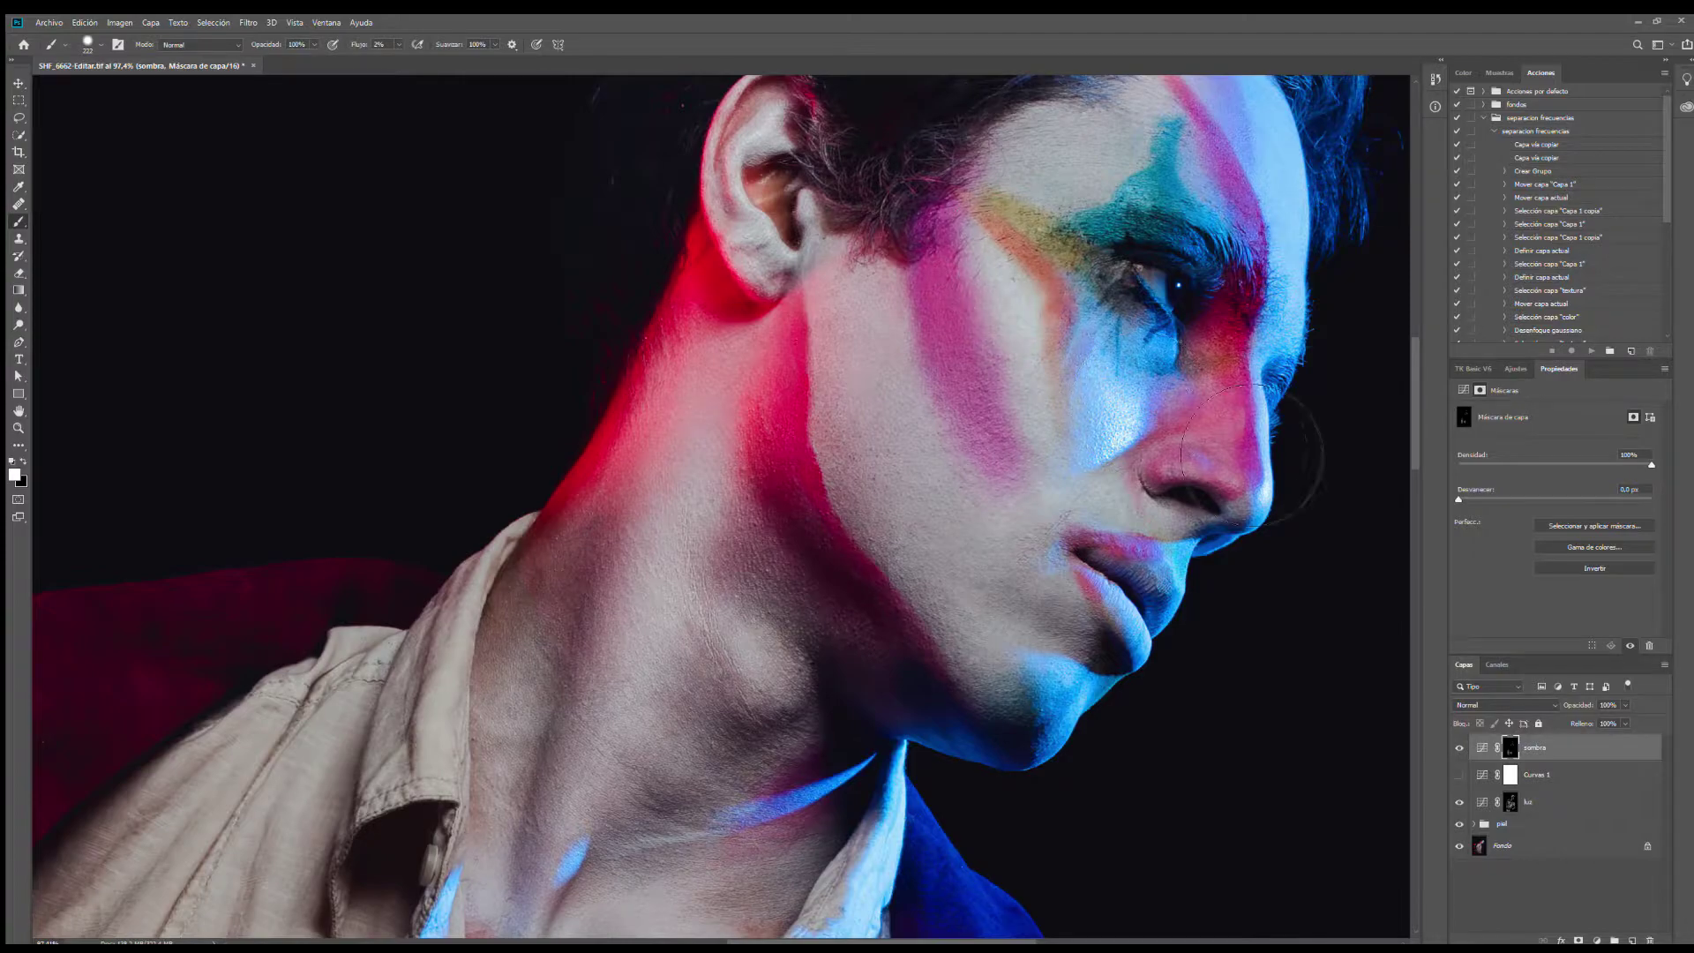
{"action": "mouse_move", "coordinate": [1176, 386]}
{"action": "left_mouse_down"}
{"action": "mouse_move", "coordinate": [1141, 387]}
{"action": "mouse_move", "coordinate": [1155, 387]}
{"action": "left_mouse_up"}
{"action": "scroll", "coordinate": [1253, 370], "scroll_direction": "down", "scroll_amount": 8}
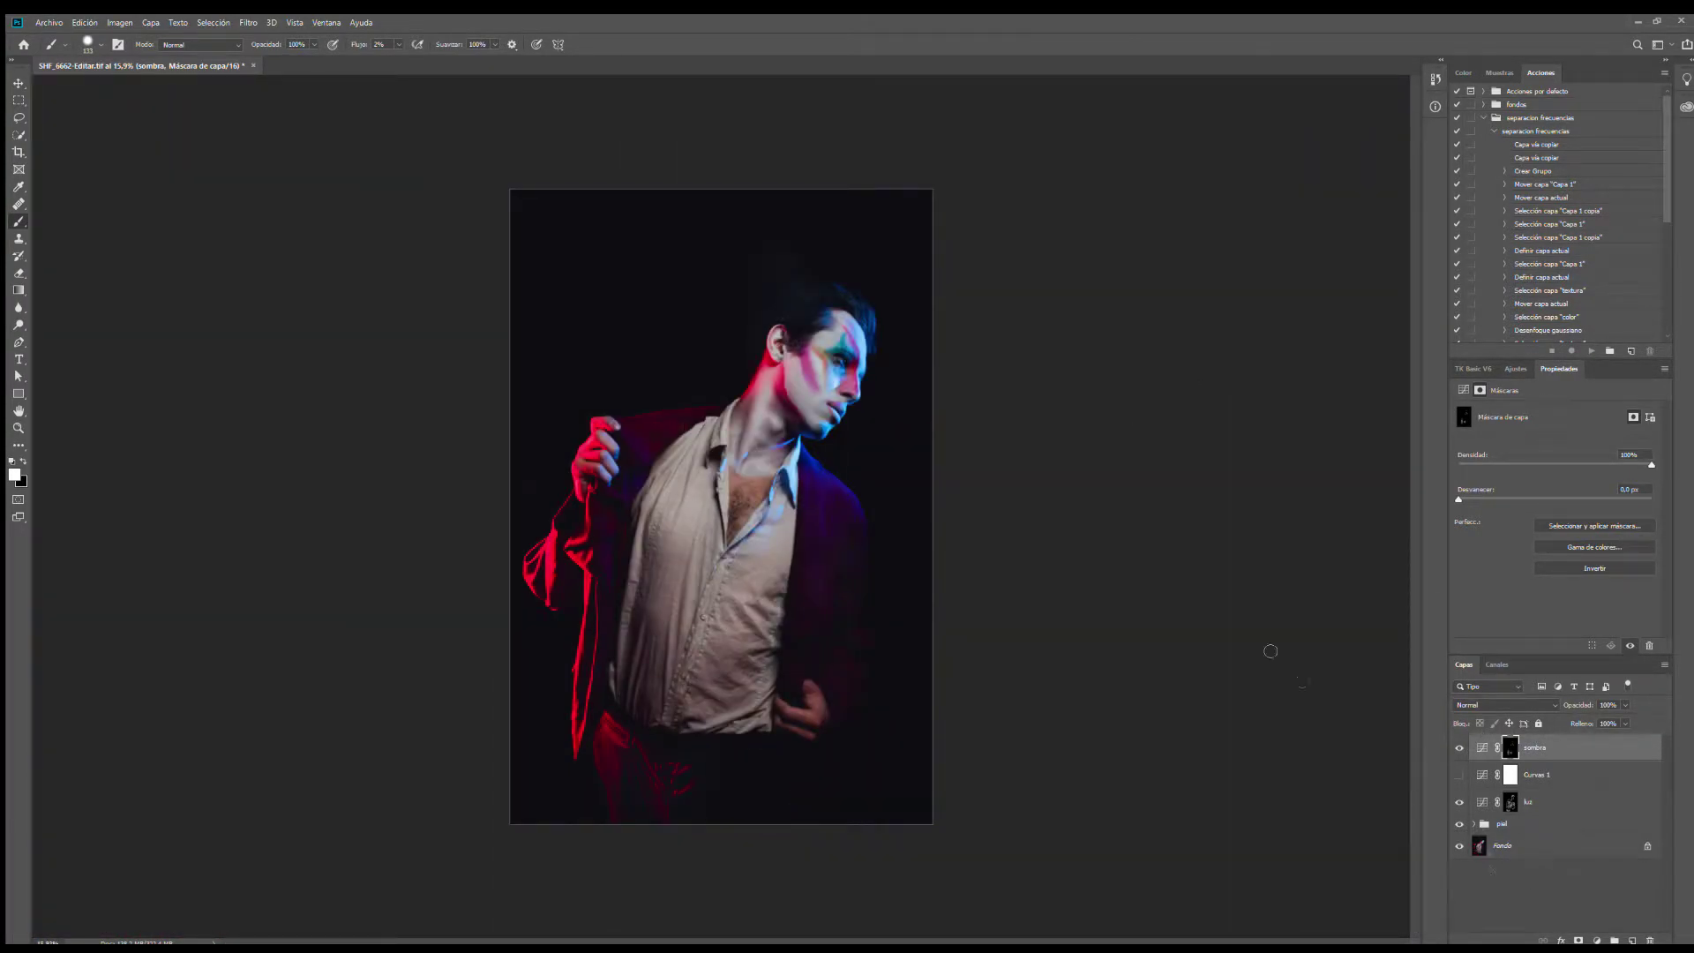
Step: Examine the blotchy background above the hair, expand the piel group and select Capa 2 for retouching it
{"action": "scroll", "coordinate": [776, 397], "scroll_direction": "up", "scroll_amount": 9}
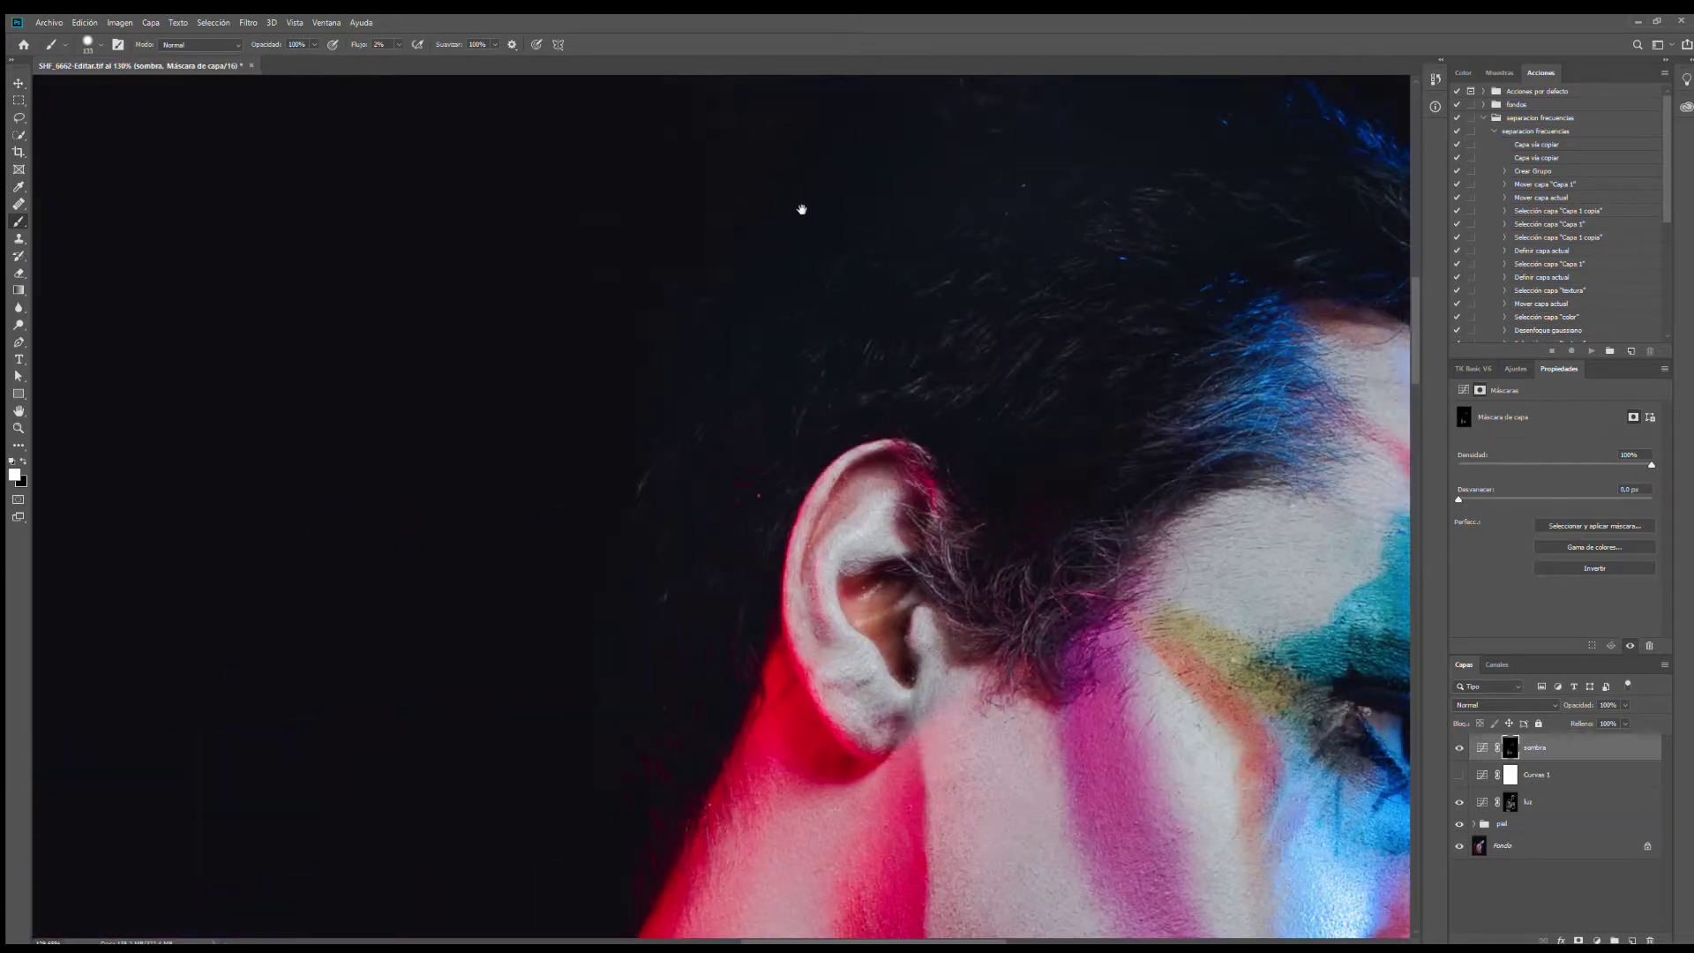
{"action": "left_click_drag", "start_coordinate": [849, 129], "coordinate": [876, 527]}
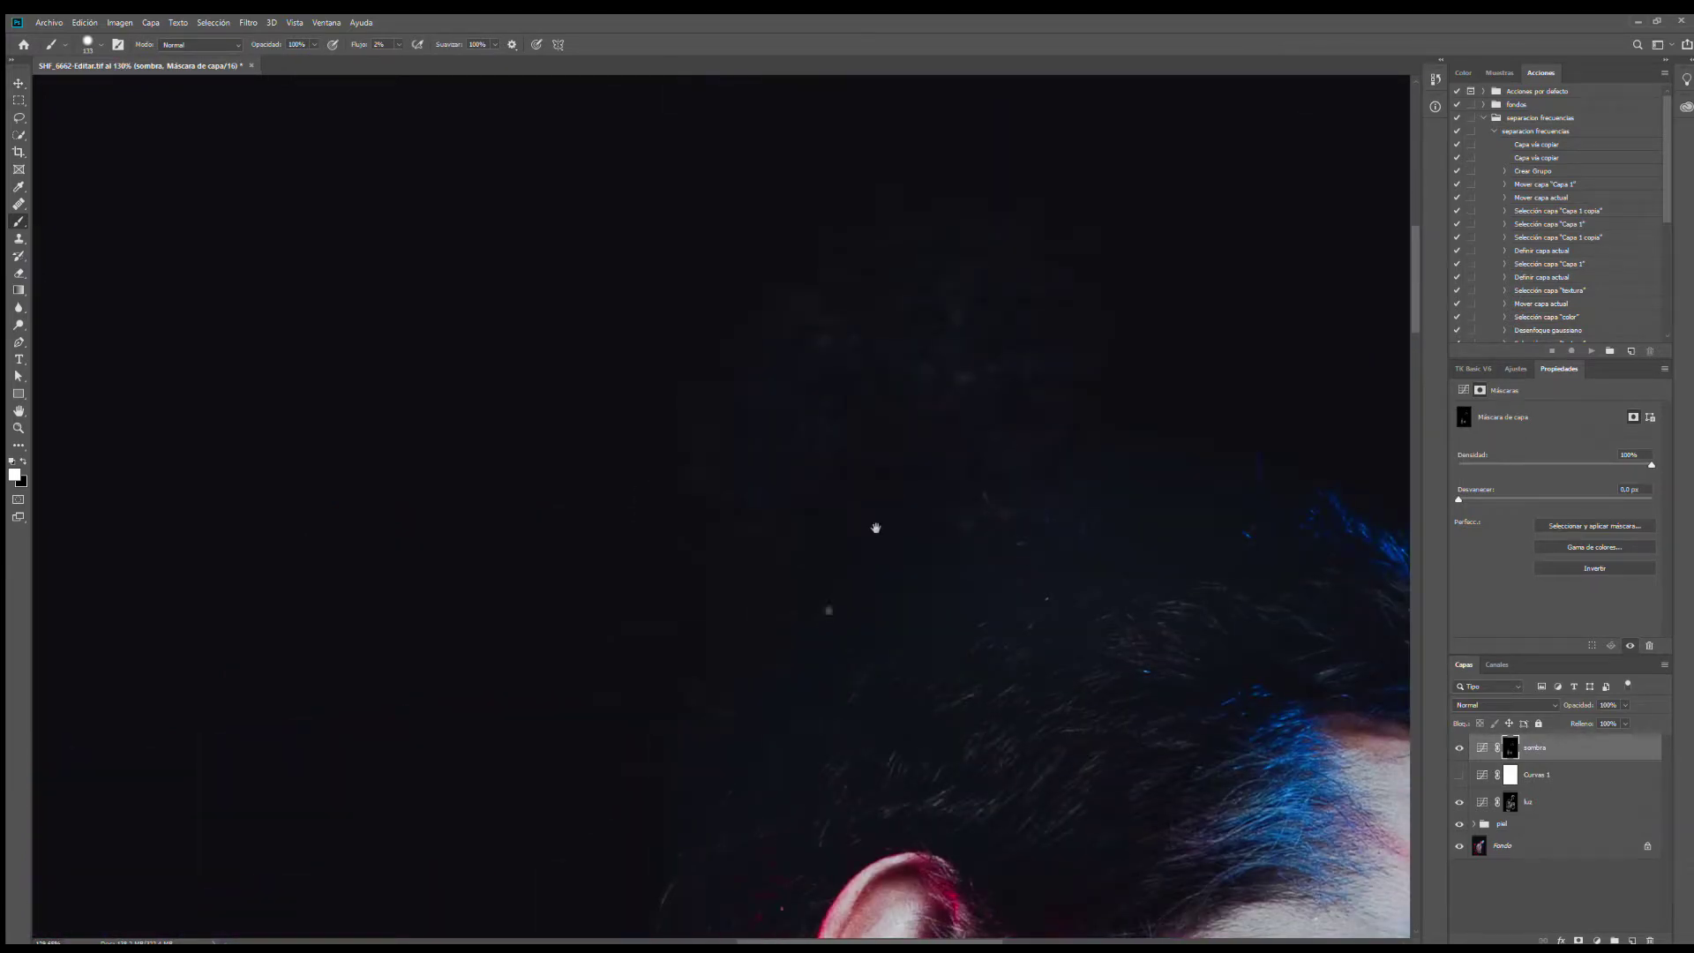
{"action": "mouse_move", "coordinate": [789, 386]}
{"action": "left_mouse_down"}
{"action": "mouse_move", "coordinate": [974, 361]}
{"action": "mouse_move", "coordinate": [991, 320]}
{"action": "left_mouse_up"}
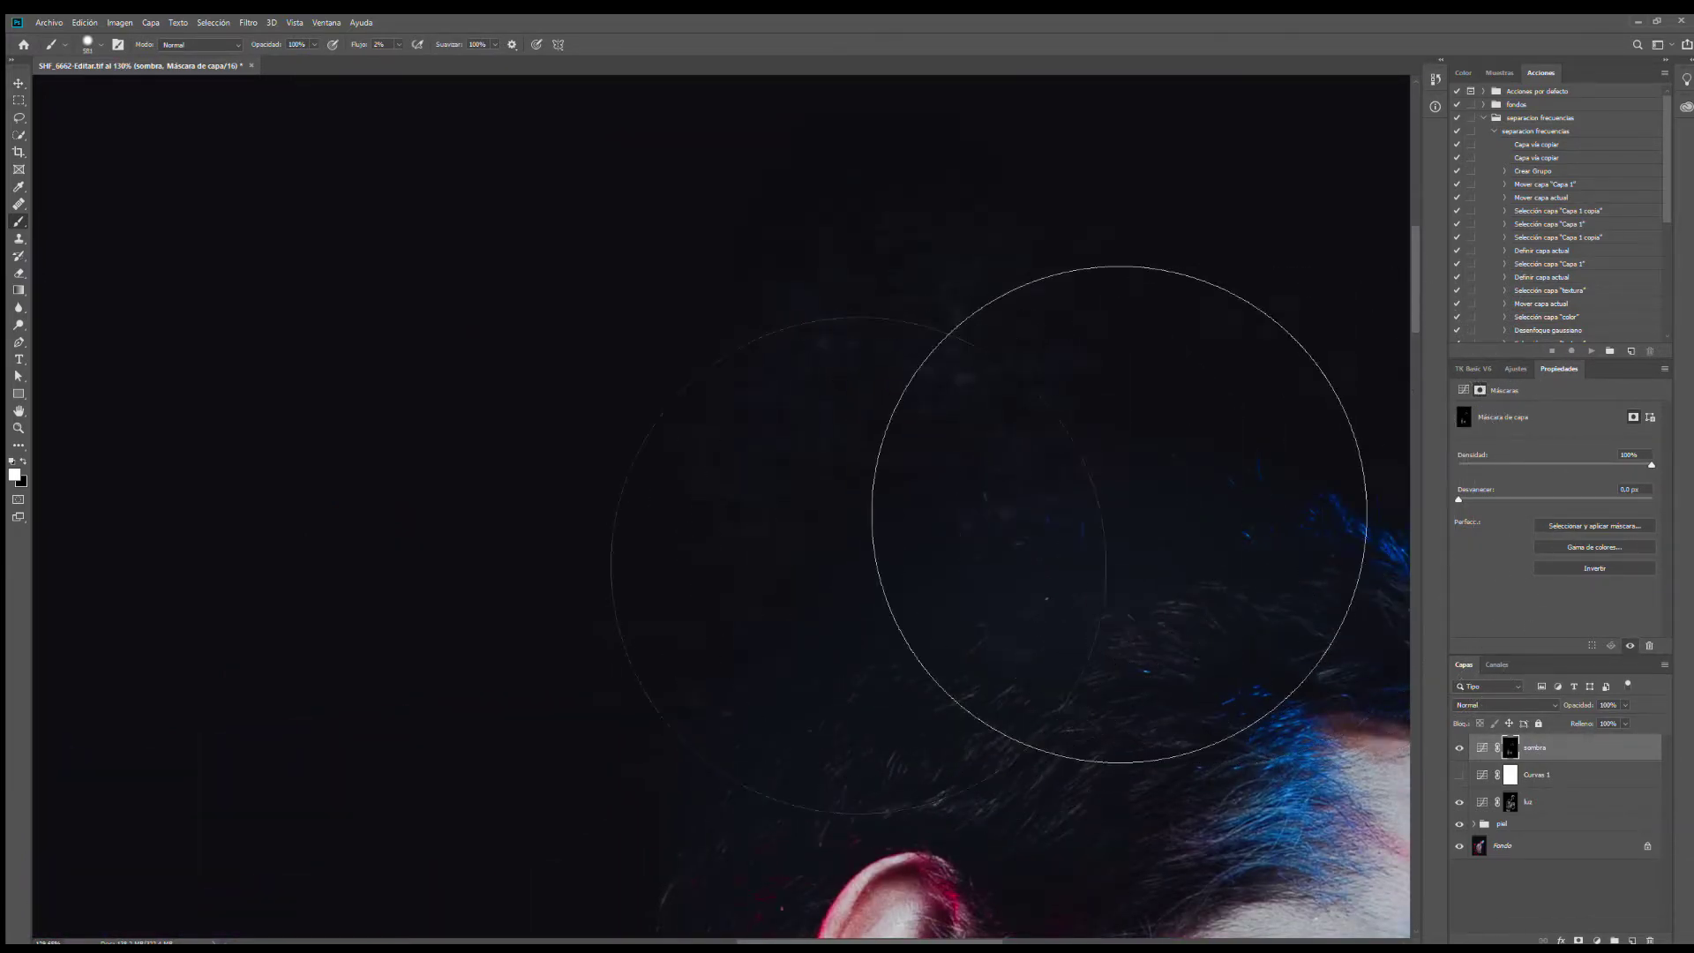
{"action": "mouse_move", "coordinate": [1120, 514]}
{"action": "left_mouse_down"}
{"action": "mouse_move", "coordinate": [1146, 510]}
{"action": "mouse_move", "coordinate": [726, 792]}
{"action": "mouse_move", "coordinate": [1236, 476]}
{"action": "mouse_move", "coordinate": [1544, 897]}
{"action": "left_mouse_up"}
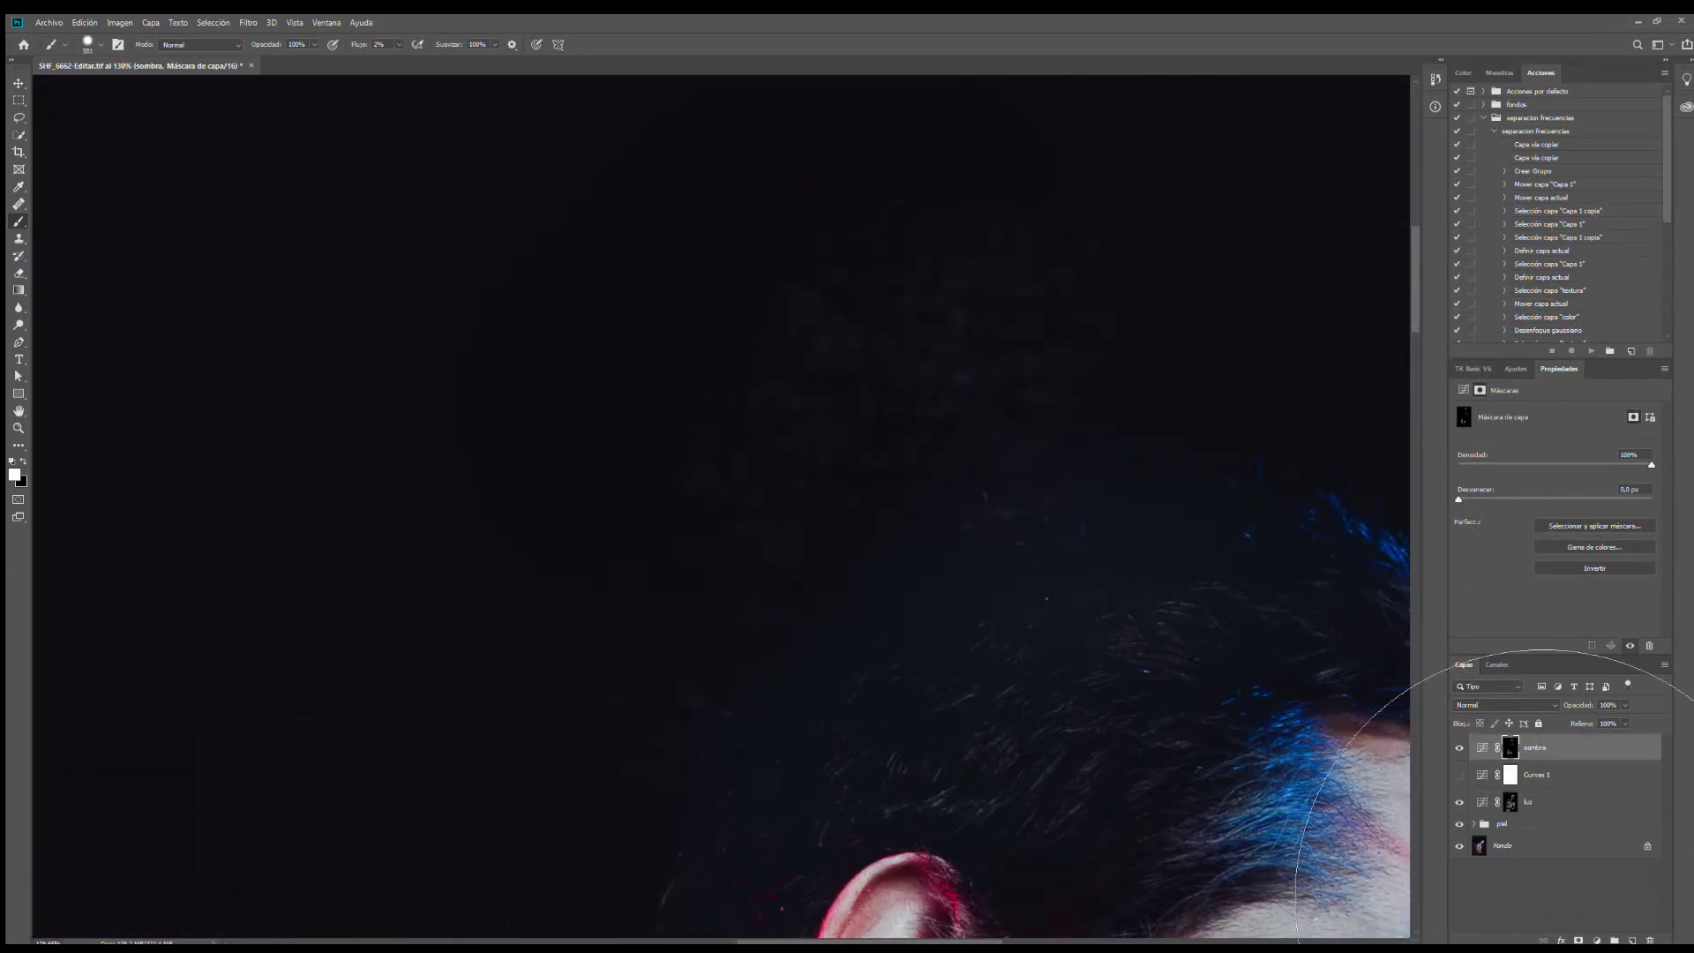
{"action": "left_click", "coordinate": [1476, 824]}
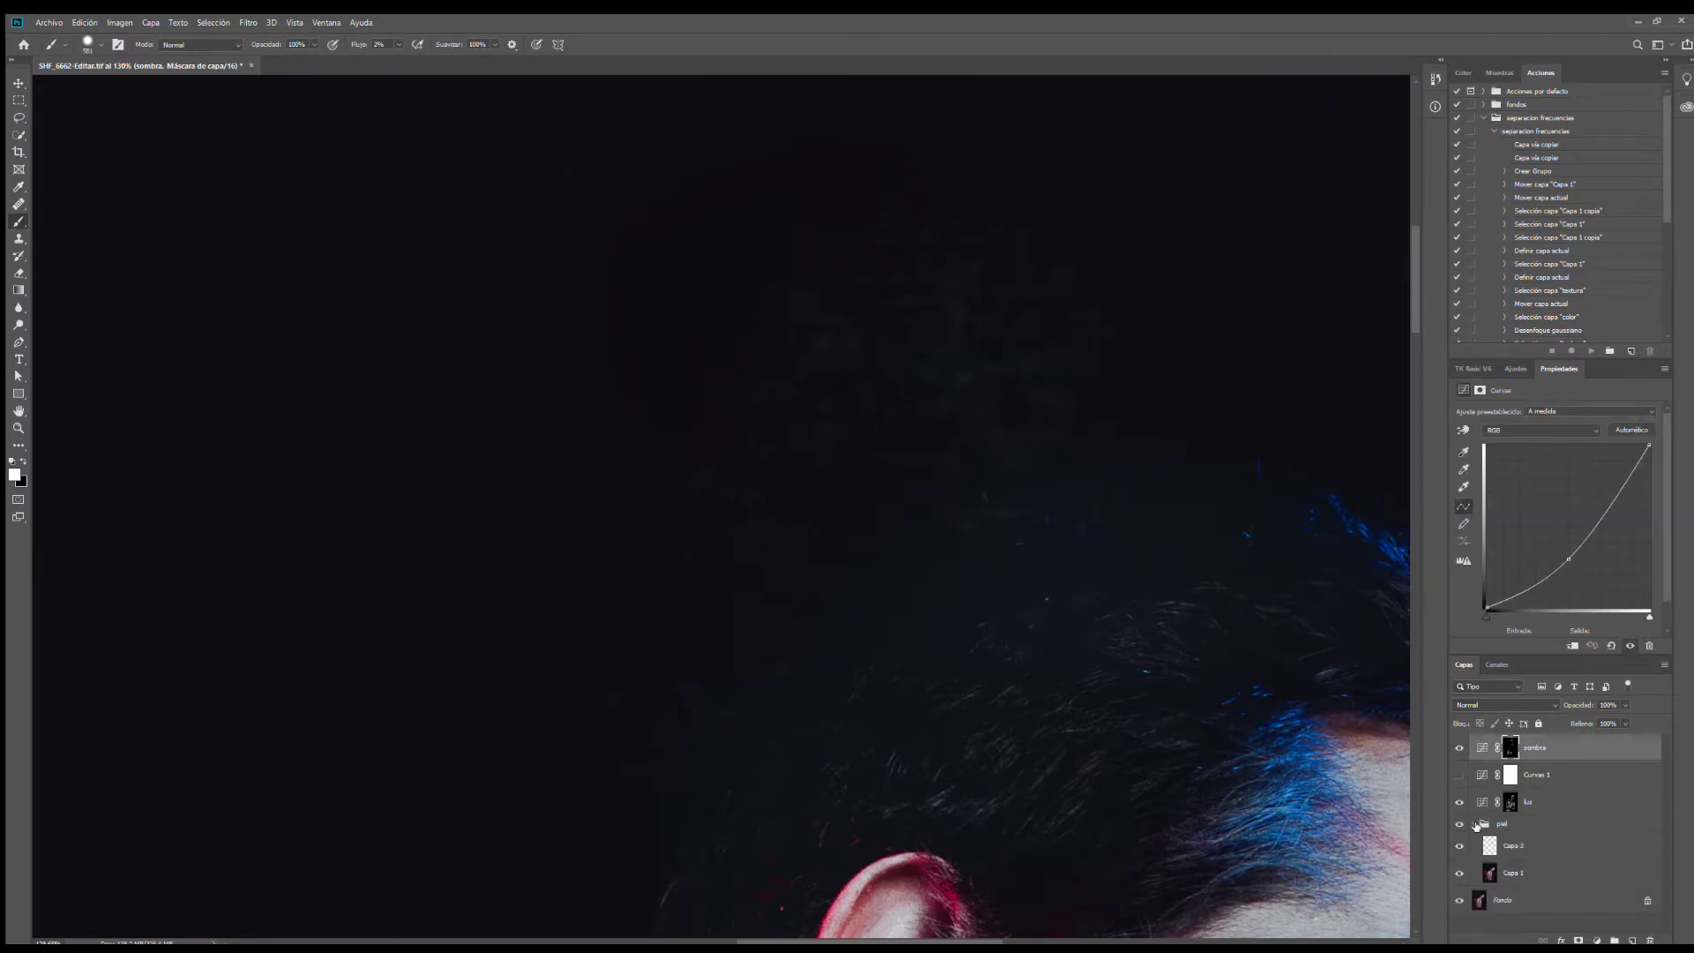
{"action": "left_click", "coordinate": [1500, 845]}
{"action": "key", "text": "x"}
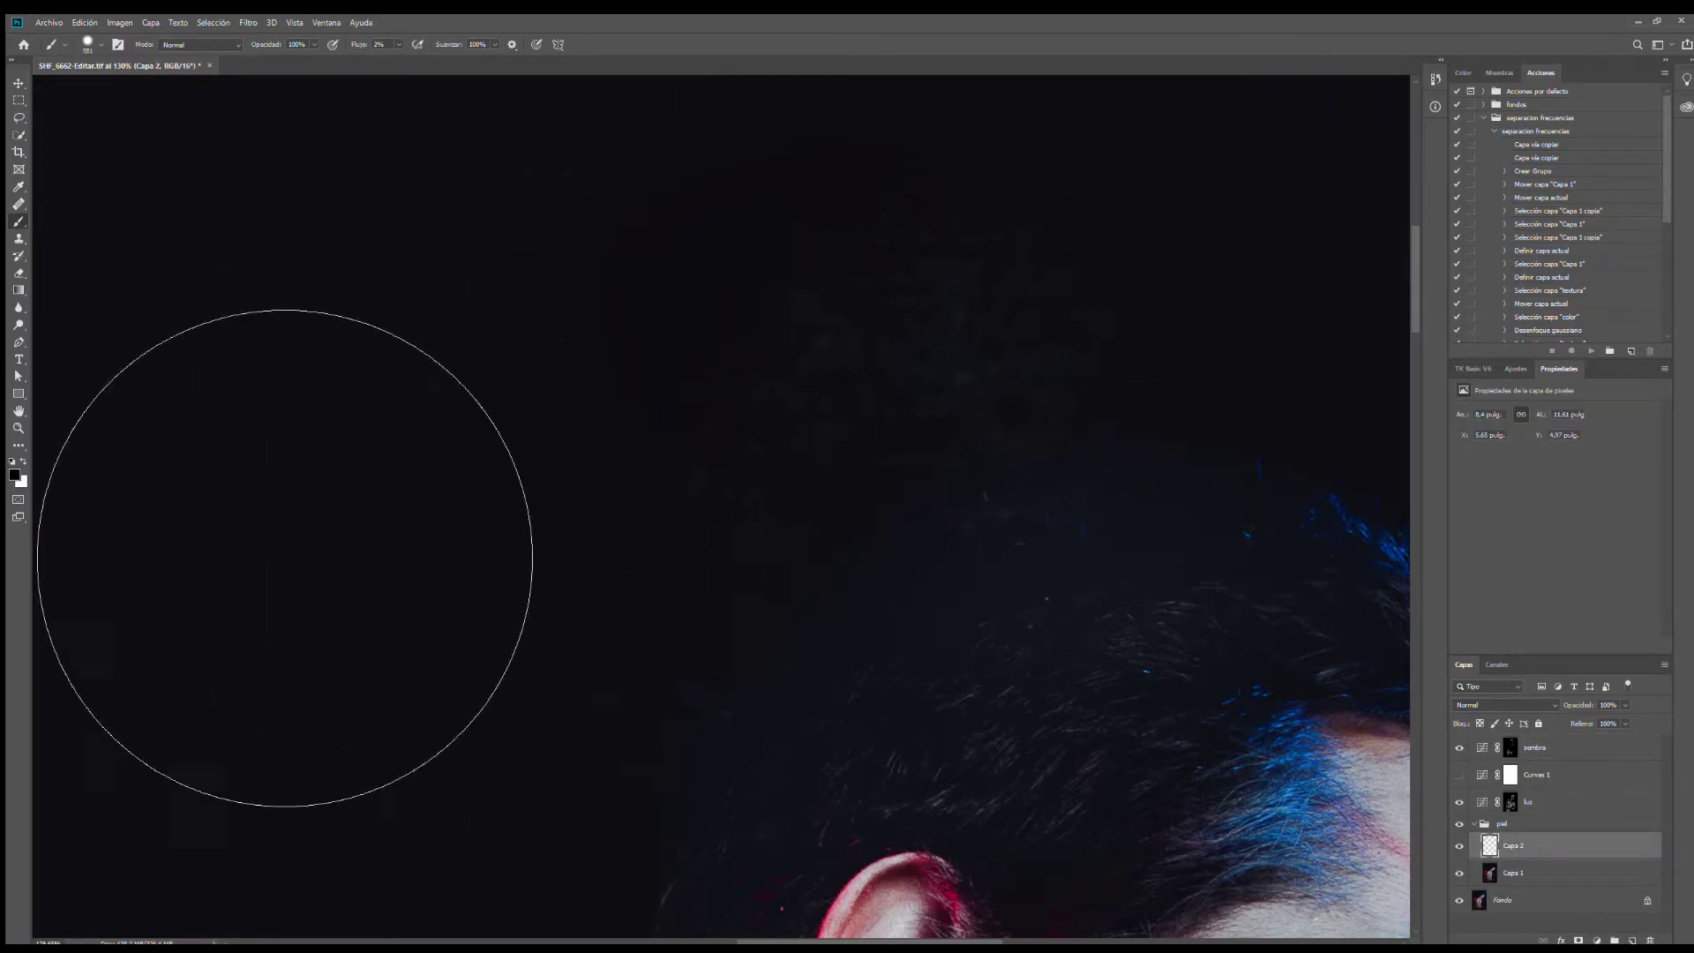
Step: Heal the blotchy background above and behind the hair on Capa 2 with the Healing Brush, sampling the clean dark backdrop
{"action": "left_click", "coordinate": [17, 203]}
{"action": "left_click_drag", "start_coordinate": [563, 282], "coordinate": [662, 257]}
{"action": "left_click_drag", "start_coordinate": [484, 314], "coordinate": [534, 297]}
{"action": "left_click", "coordinate": [327, 416], "text": "alt"}
{"action": "mouse_move", "coordinate": [918, 507]}
{"action": "left_mouse_down"}
{"action": "mouse_move", "coordinate": [1022, 507]}
{"action": "mouse_move", "coordinate": [1337, 416]}
{"action": "mouse_move", "coordinate": [1181, 438]}
{"action": "mouse_move", "coordinate": [1285, 430]}
{"action": "left_mouse_up"}
{"action": "mouse_move", "coordinate": [845, 606]}
{"action": "left_mouse_down"}
{"action": "mouse_move", "coordinate": [746, 718]}
{"action": "mouse_move", "coordinate": [760, 724]}
{"action": "left_mouse_up"}
{"action": "mouse_move", "coordinate": [821, 364]}
{"action": "left_mouse_down"}
{"action": "mouse_move", "coordinate": [420, 522]}
{"action": "mouse_move", "coordinate": [449, 504]}
{"action": "left_mouse_up"}
Step: Resample the dark backdrop and heal the remaining background blotches along the top and back of the hair
{"action": "left_click", "coordinate": [1165, 443], "text": "alt"}
{"action": "mouse_move", "coordinate": [971, 548]}
{"action": "left_mouse_down"}
{"action": "mouse_move", "coordinate": [1112, 546]}
{"action": "mouse_move", "coordinate": [1069, 516]}
{"action": "left_mouse_up"}
{"action": "left_click", "coordinate": [1141, 392], "text": "alt"}
{"action": "left_click_drag", "start_coordinate": [936, 575], "coordinate": [888, 562]}
{"action": "left_click", "coordinate": [527, 371], "text": "alt"}
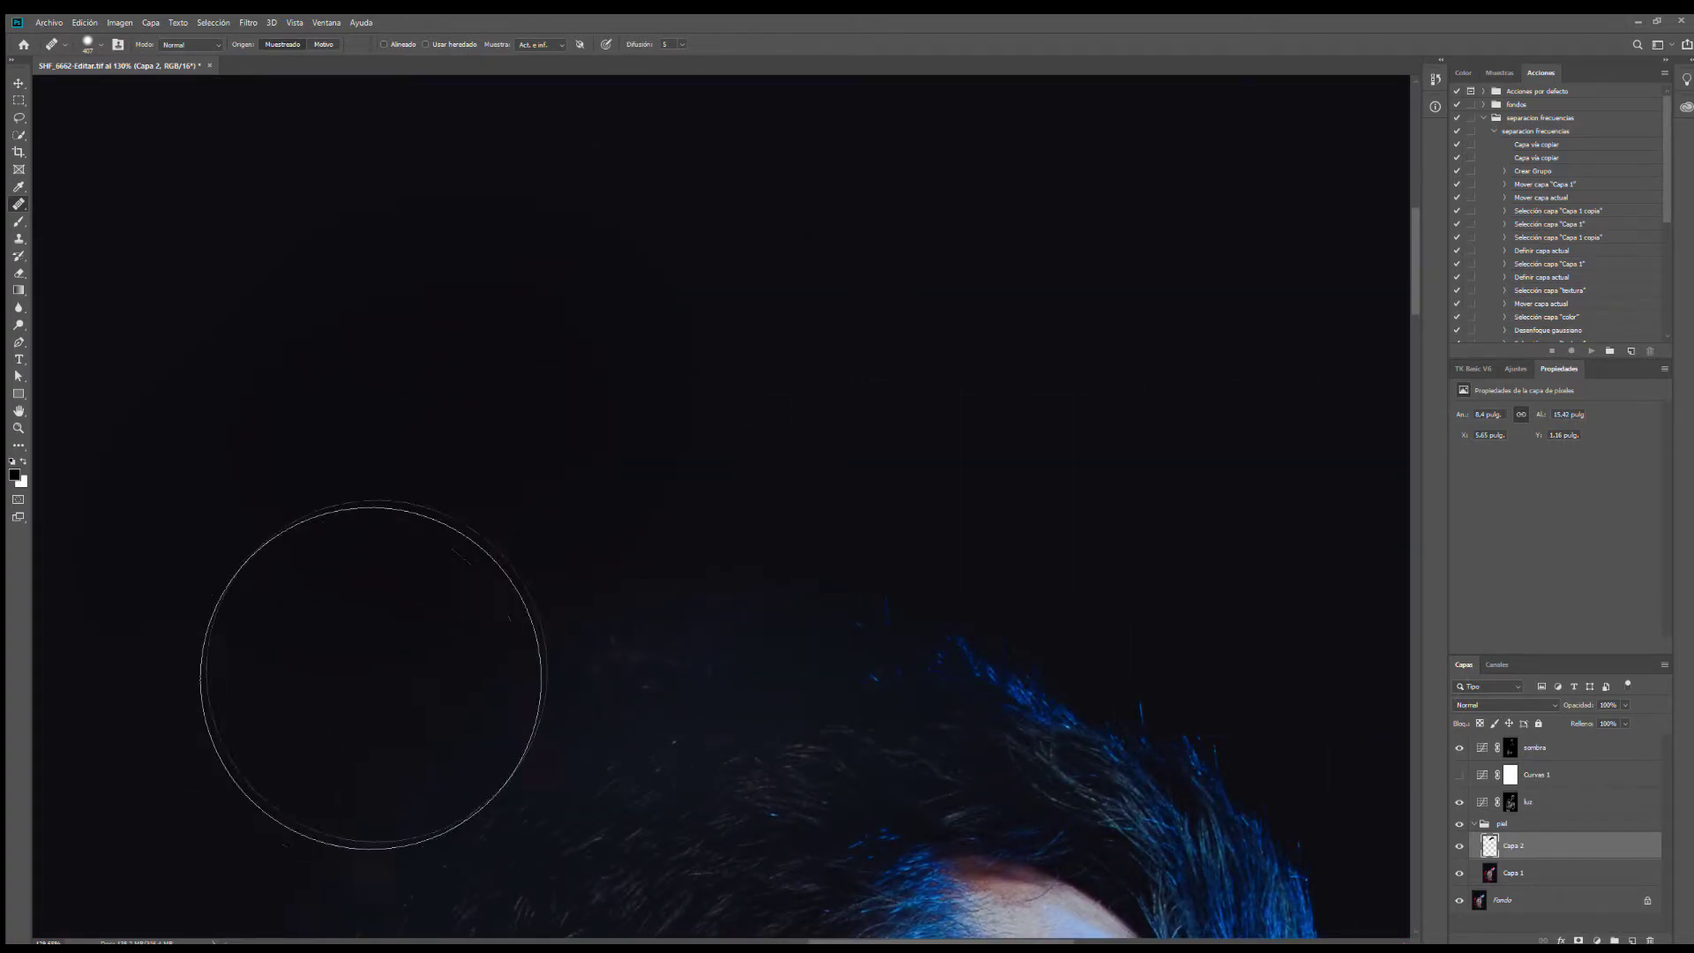
{"action": "mouse_move", "coordinate": [279, 826]}
{"action": "left_mouse_down"}
{"action": "mouse_move", "coordinate": [303, 810]}
{"action": "mouse_move", "coordinate": [282, 766]}
{"action": "left_mouse_up"}
Step: Check the healed background at full-image view and undo the healing strokes on Capa 2
{"action": "scroll", "coordinate": [340, 416], "scroll_direction": "down", "scroll_amount": 10}
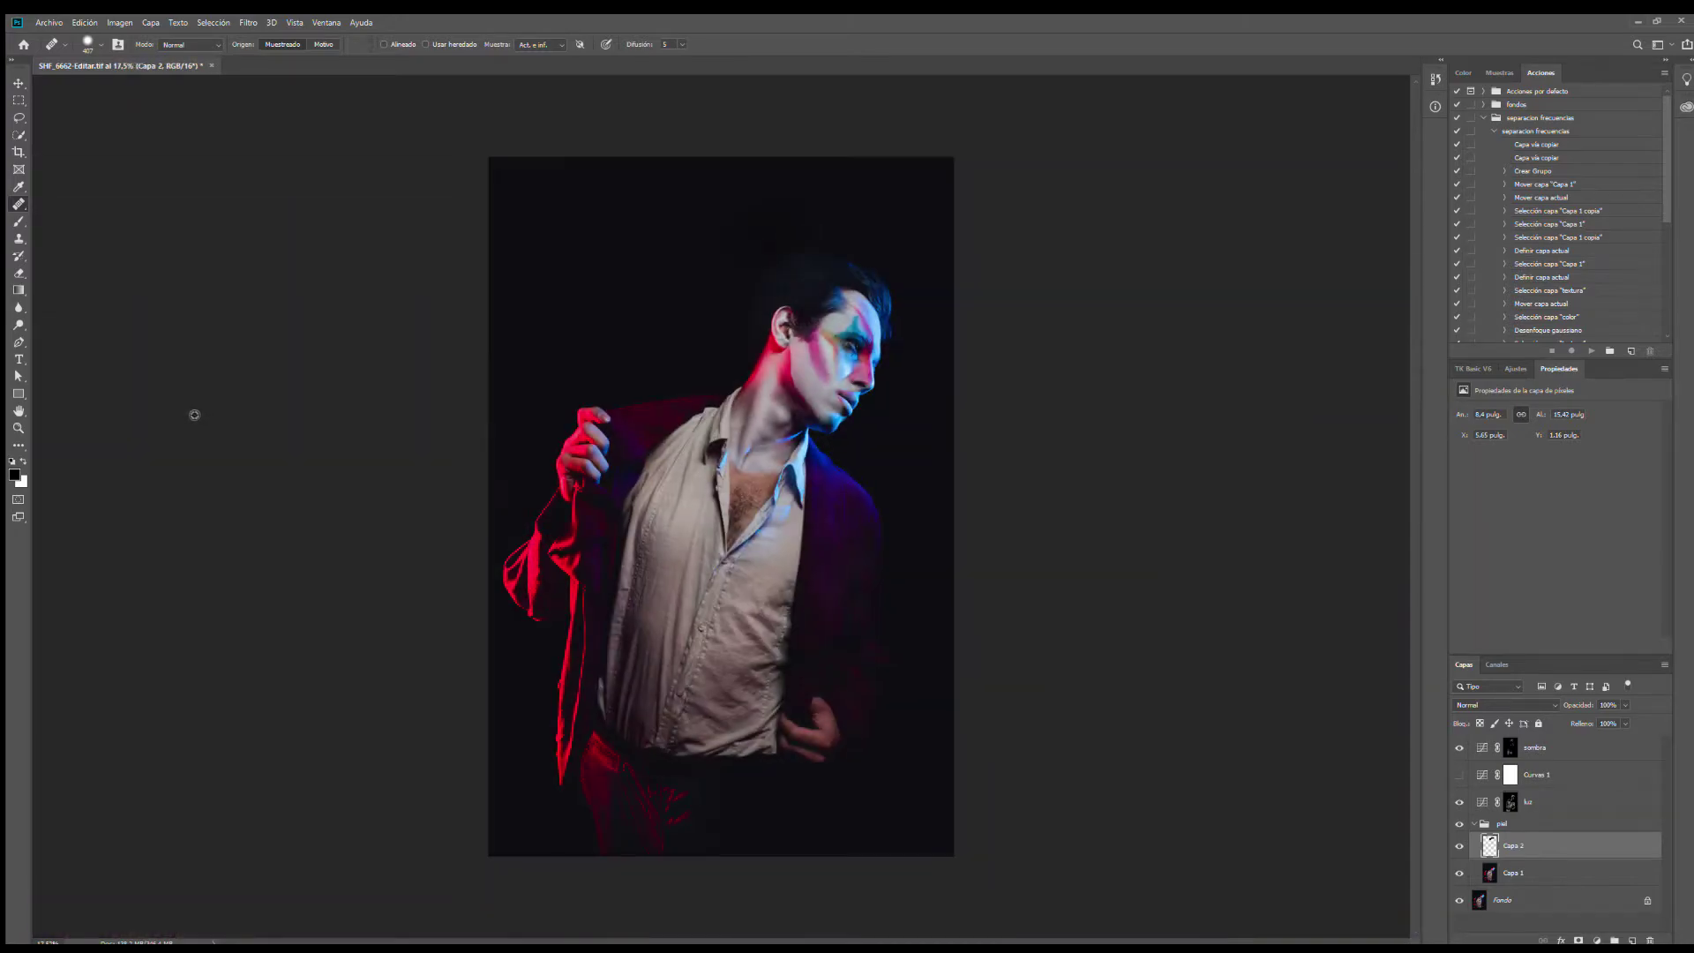
{"action": "scroll", "coordinate": [565, 198], "scroll_direction": "up", "scroll_amount": 5}
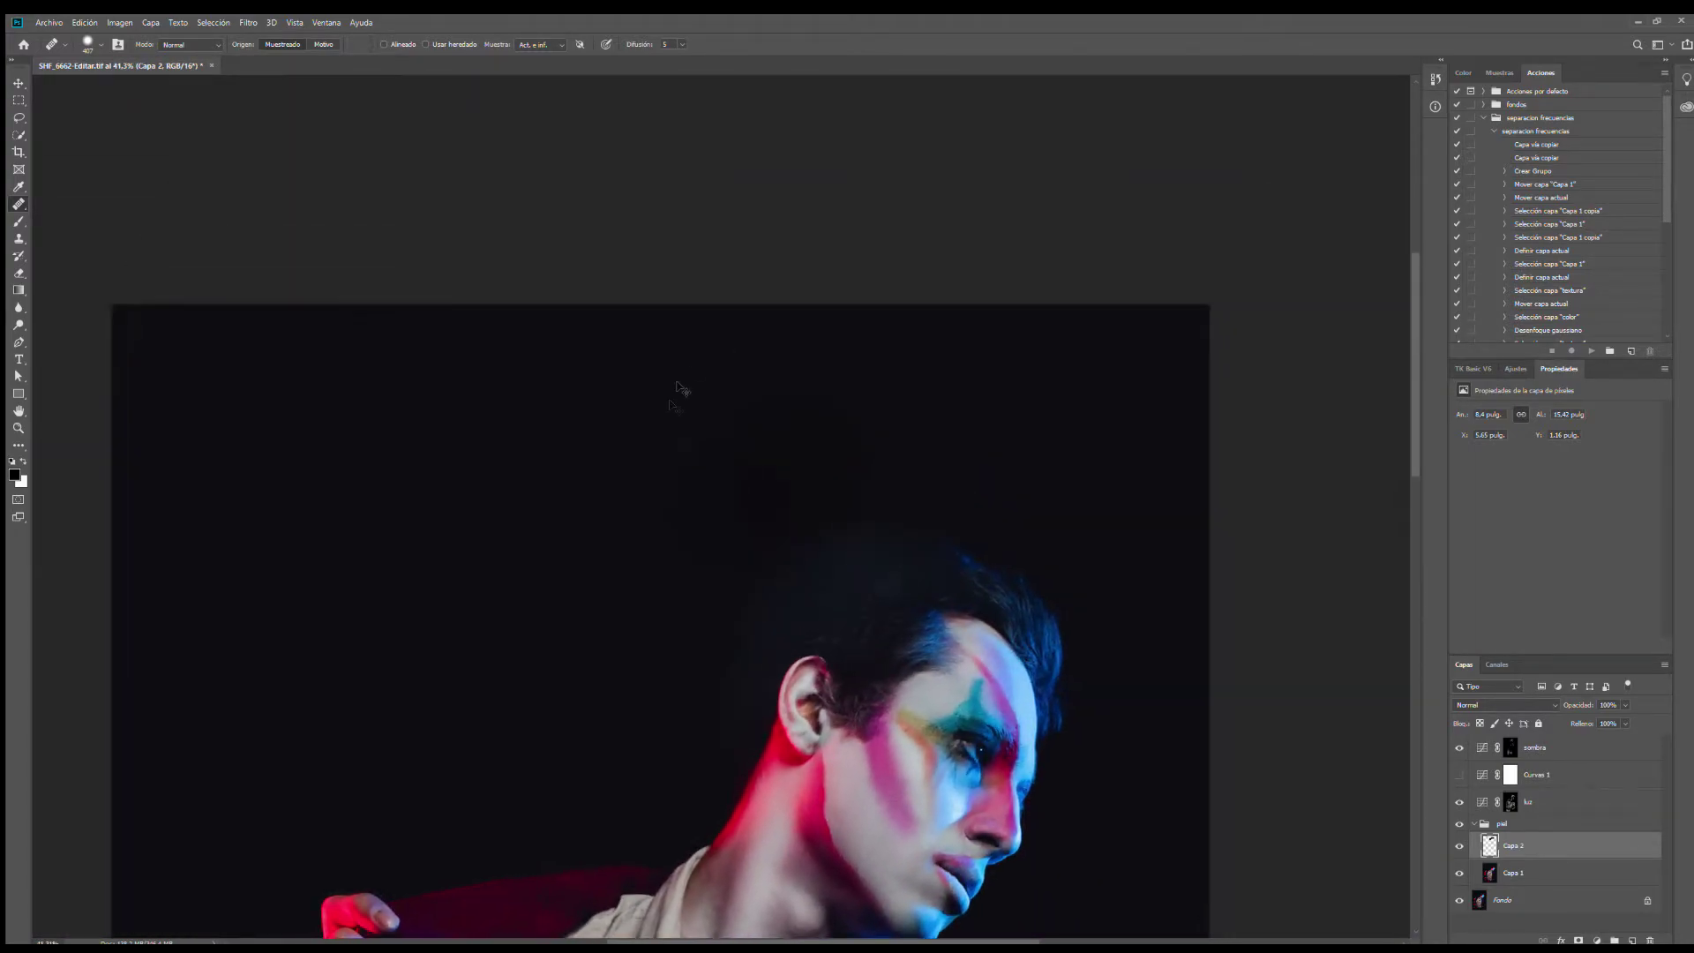
{"action": "scroll", "coordinate": [760, 590], "scroll_direction": "right", "scroll_amount": 1}
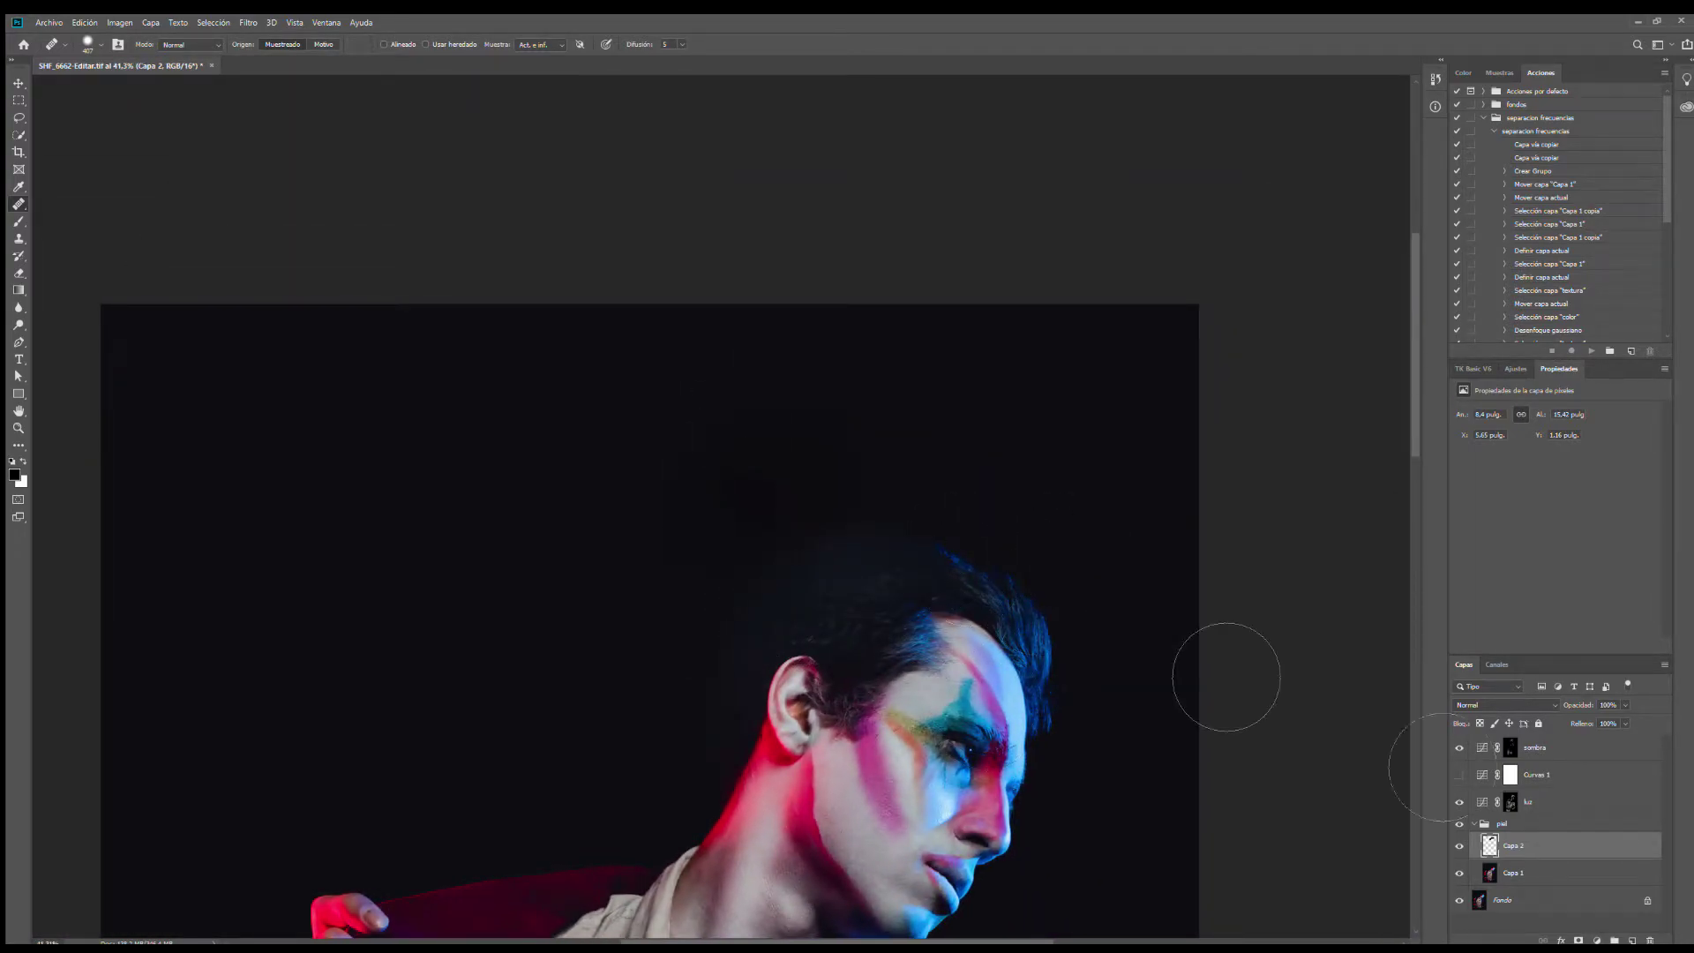
{"action": "key", "text": "ctrl+z"}
Step: Lower the Clone Stamp's flow and clone clean dark backdrop over the blotches above and behind the hair on Capa 2
{"action": "left_click", "coordinate": [13, 239]}
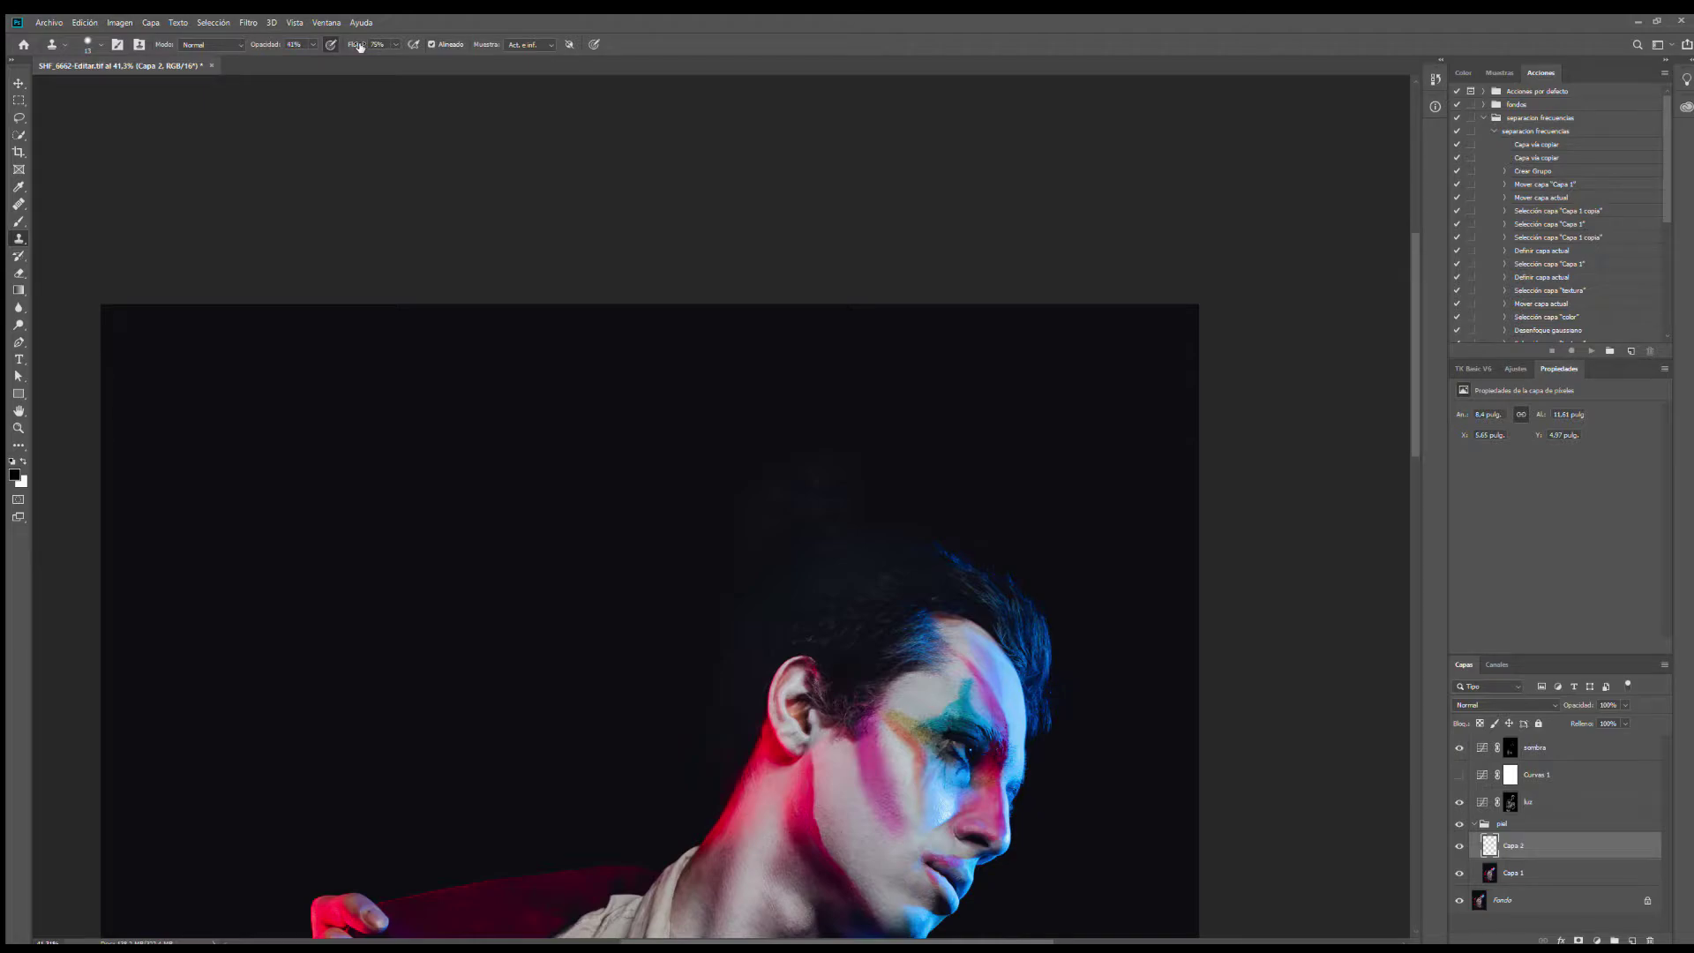
{"action": "scroll", "coordinate": [712, 607], "scroll_direction": "up", "scroll_amount": 8}
{"action": "left_click_drag", "start_coordinate": [652, 442], "coordinate": [741, 442]}
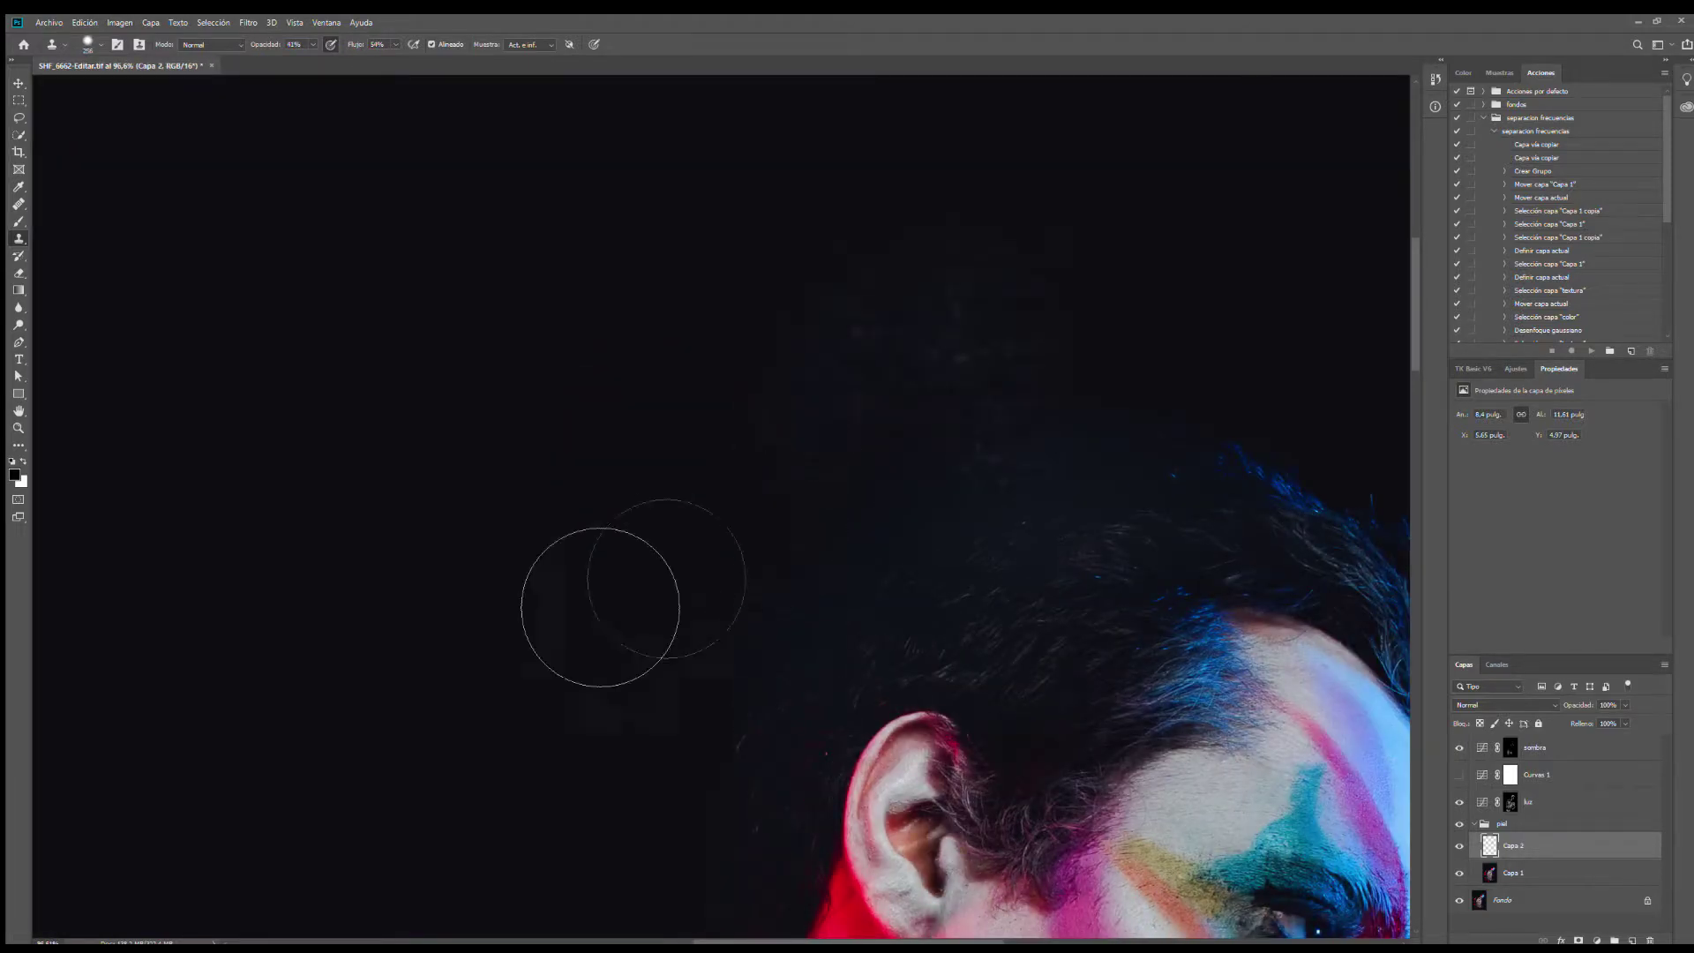
{"action": "left_click_drag", "start_coordinate": [420, 575], "coordinate": [456, 557]}
{"action": "left_click", "coordinate": [437, 547], "text": "alt"}
{"action": "mouse_move", "coordinate": [938, 414]}
{"action": "left_mouse_down"}
{"action": "mouse_move", "coordinate": [1005, 434]}
{"action": "mouse_move", "coordinate": [1085, 404]}
{"action": "mouse_move", "coordinate": [1070, 390]}
{"action": "mouse_move", "coordinate": [1105, 352]}
{"action": "mouse_move", "coordinate": [1060, 462]}
{"action": "mouse_move", "coordinate": [1109, 451]}
{"action": "mouse_move", "coordinate": [1037, 472]}
{"action": "mouse_move", "coordinate": [1159, 448]}
{"action": "left_mouse_up"}
Step: Resample the dark backdrop at several spots and clone it over the blotchy patch directly above the hair
{"action": "left_click", "coordinate": [1324, 231], "text": "alt"}
{"action": "left_click", "coordinate": [1190, 284], "text": "alt"}
{"action": "left_click", "coordinate": [1168, 261], "text": "alt"}
{"action": "left_click", "coordinate": [1350, 332], "text": "alt"}
{"action": "left_click", "coordinate": [1285, 309], "text": "alt"}
{"action": "left_click_drag", "start_coordinate": [858, 539], "coordinate": [894, 506]}
{"action": "left_click_drag", "start_coordinate": [1021, 364], "coordinate": [1014, 347]}
{"action": "left_click", "coordinate": [1315, 305], "text": "alt"}
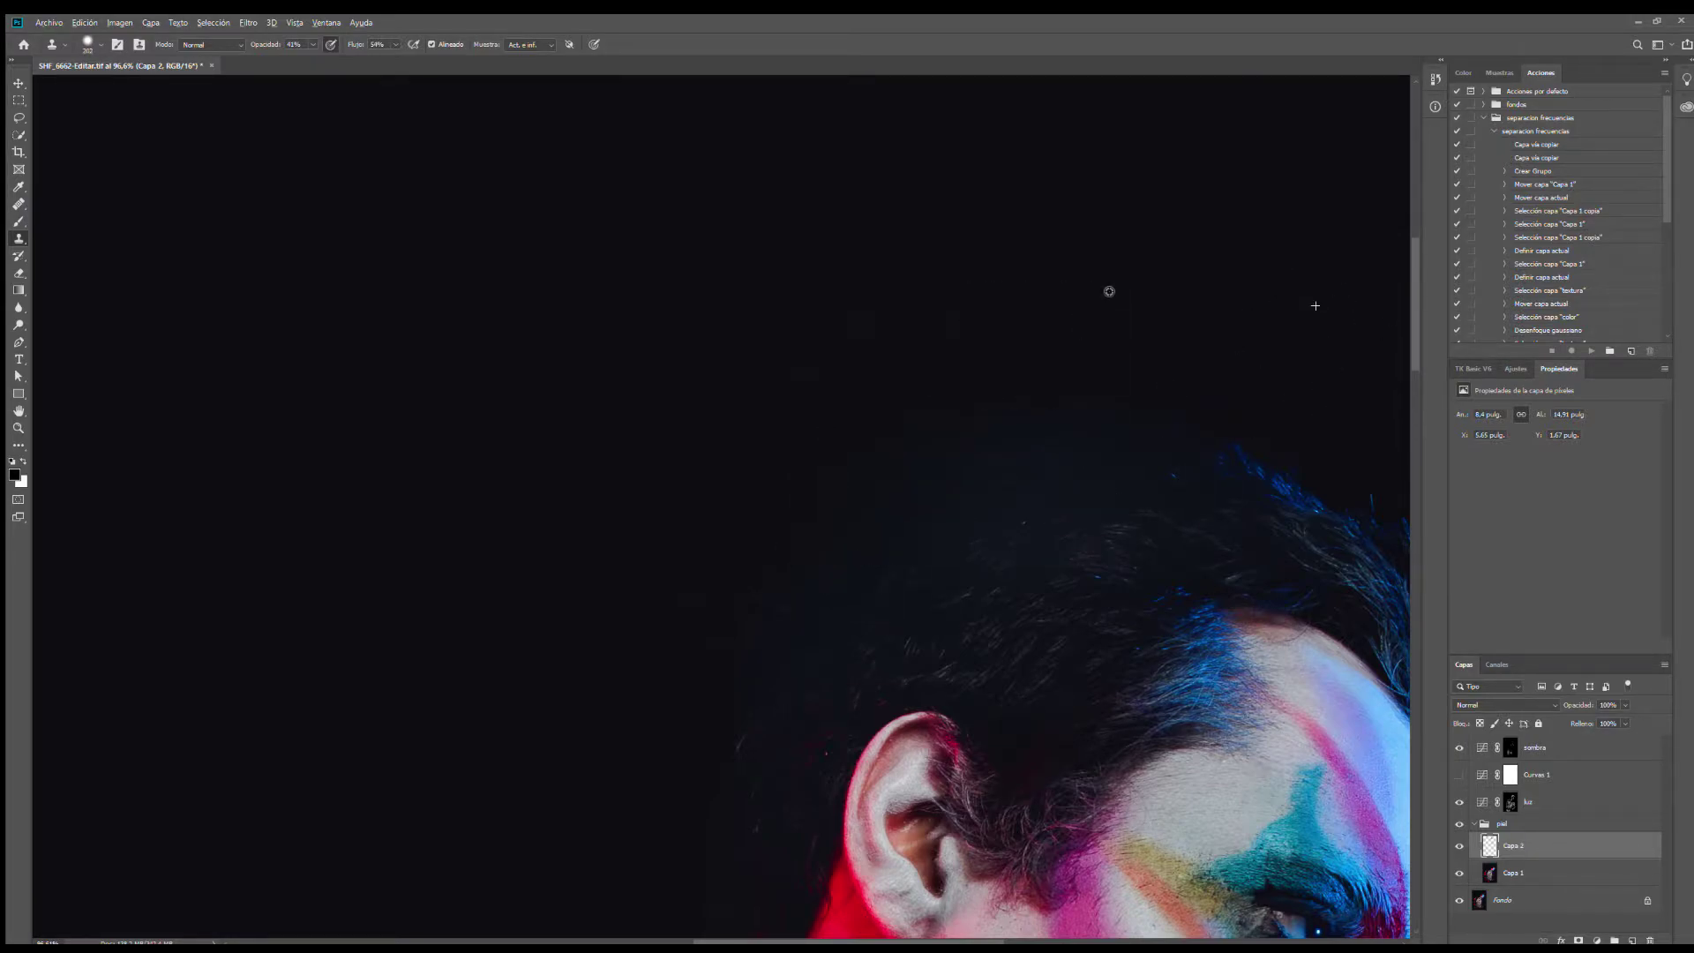
Step: Clone more clean backdrop along the back of the head and the upper hair edge, sampling both sides of the head
{"action": "left_click_drag", "start_coordinate": [795, 572], "coordinate": [730, 656]}
{"action": "left_click_drag", "start_coordinate": [948, 507], "coordinate": [715, 572]}
{"action": "left_click", "coordinate": [448, 456], "text": "alt"}
{"action": "mouse_move", "coordinate": [839, 567]}
{"action": "left_mouse_down"}
{"action": "mouse_move", "coordinate": [775, 684]}
{"action": "mouse_move", "coordinate": [825, 581]}
{"action": "left_mouse_up"}
{"action": "left_click", "coordinate": [423, 678], "text": "alt"}
{"action": "left_click", "coordinate": [882, 337], "text": "alt"}
{"action": "left_click_drag", "start_coordinate": [1069, 460], "coordinate": [1044, 442]}
Step: Inspect the cloned background and toggle the luz layer's visibility to judge its effect around the hair
{"action": "scroll", "coordinate": [1044, 441], "scroll_direction": "down", "scroll_amount": 5}
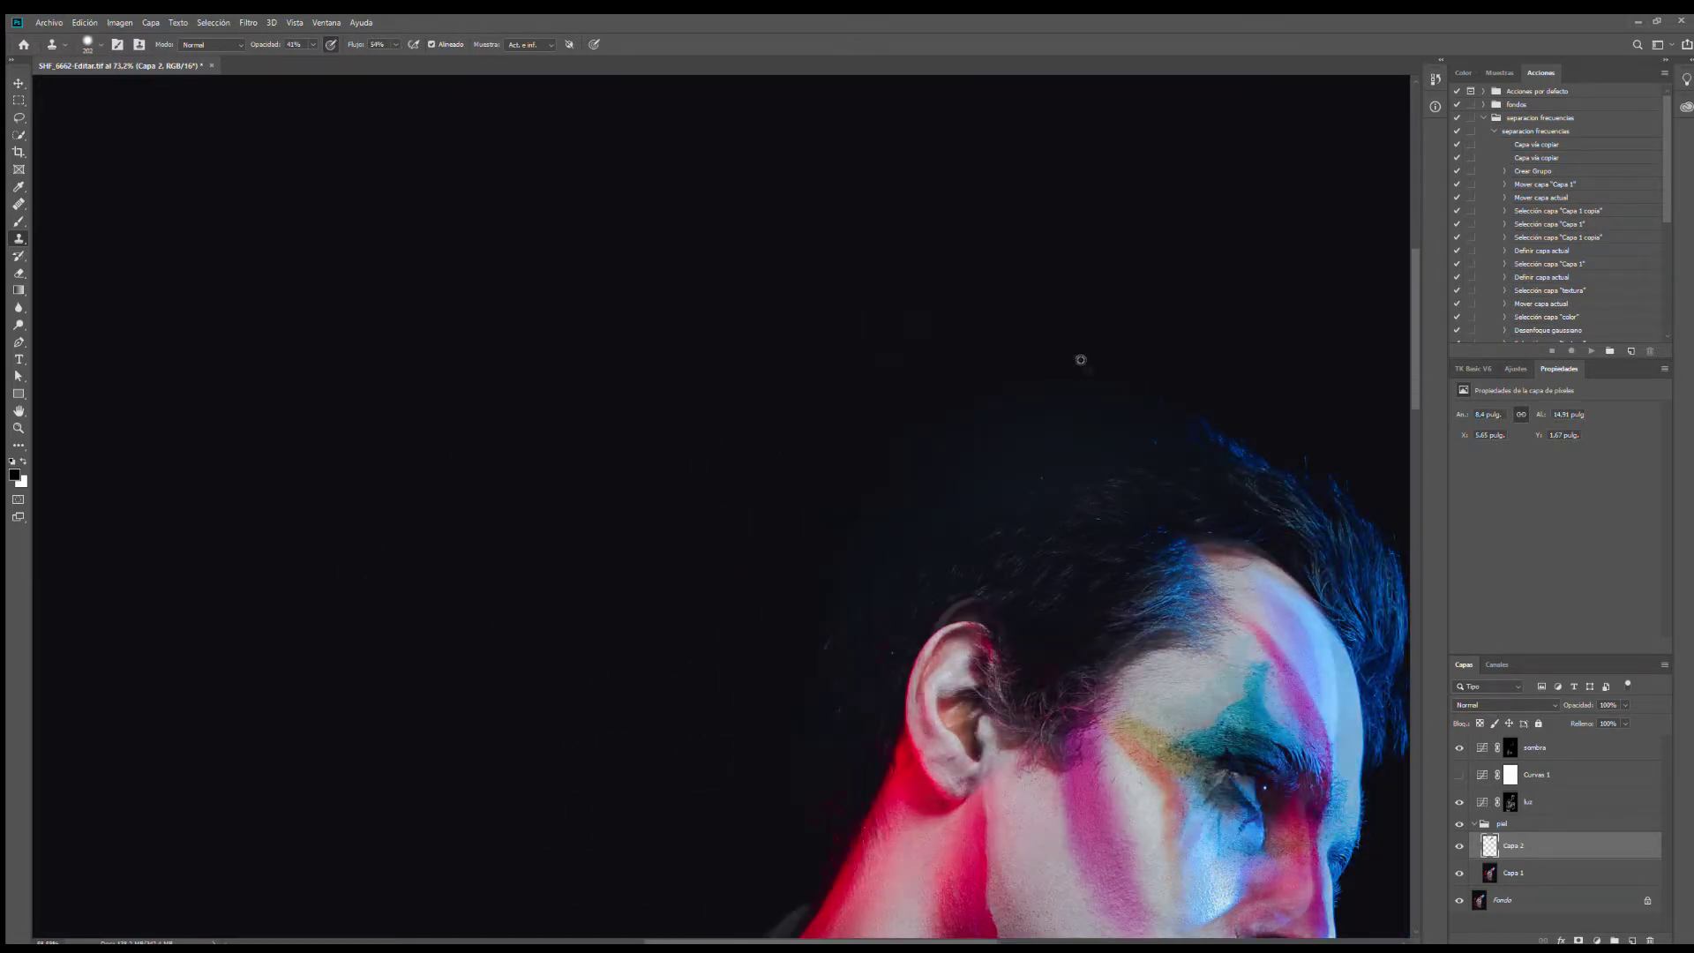
{"action": "scroll", "coordinate": [791, 219], "scroll_direction": "up", "scroll_amount": 3}
{"action": "scroll", "coordinate": [791, 219], "scroll_direction": "up", "scroll_amount": 2}
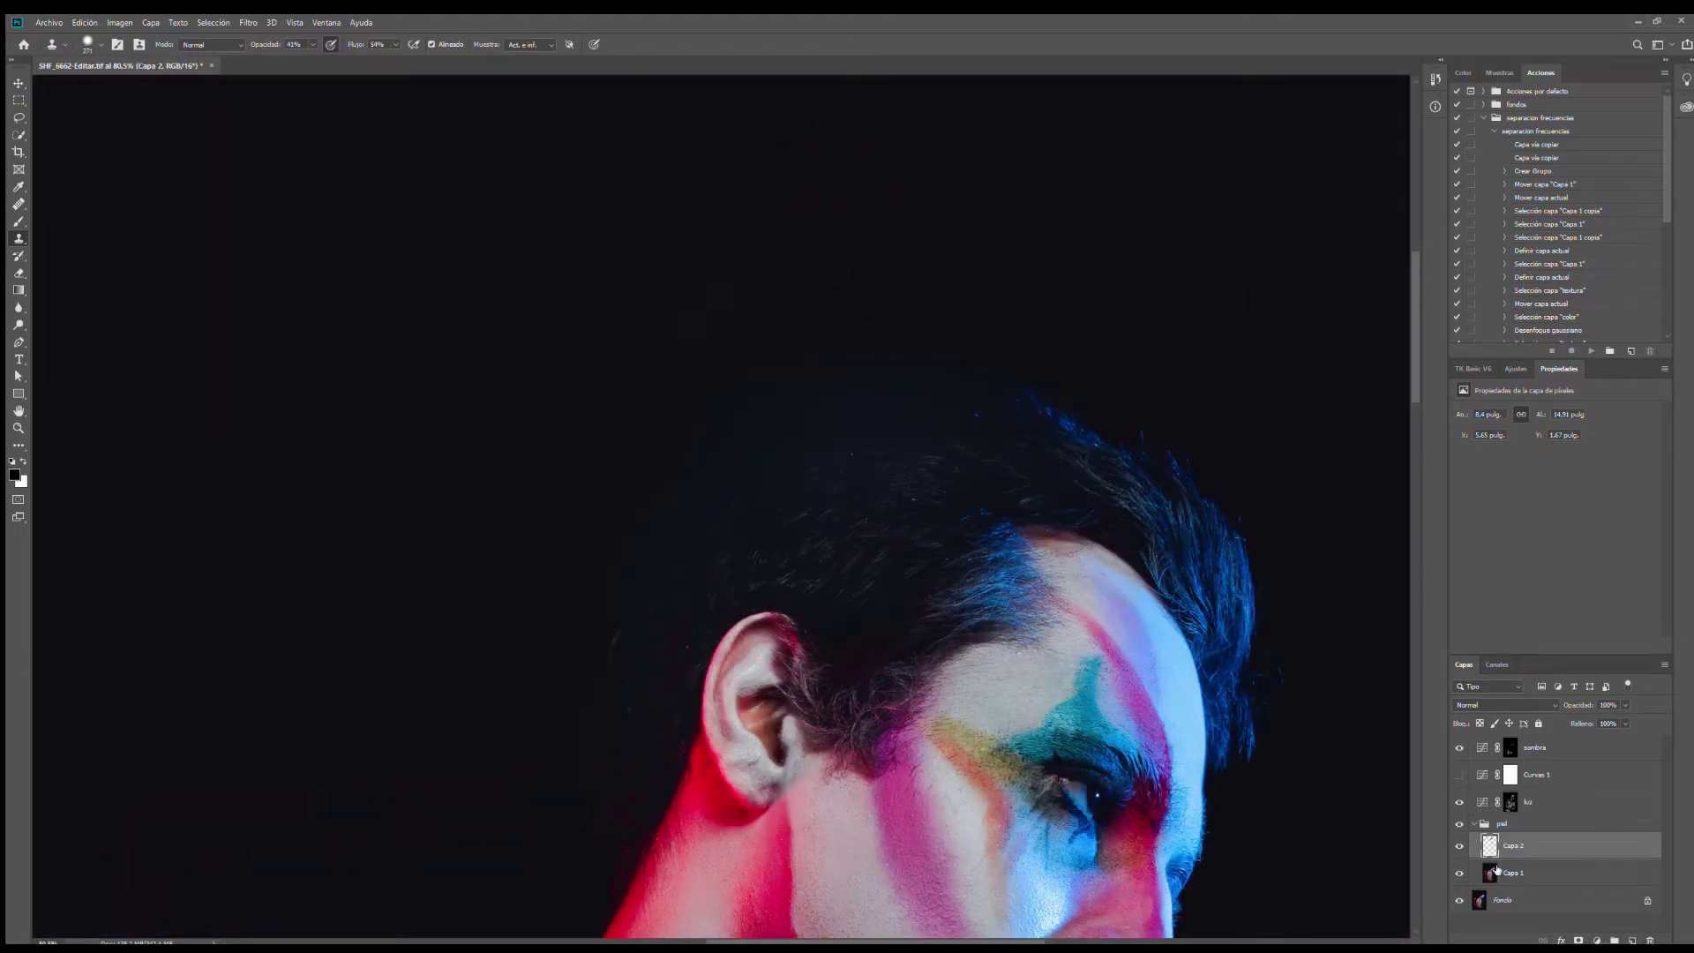
{"action": "left_click", "coordinate": [1460, 801]}
{"action": "left_click", "coordinate": [1459, 801]}
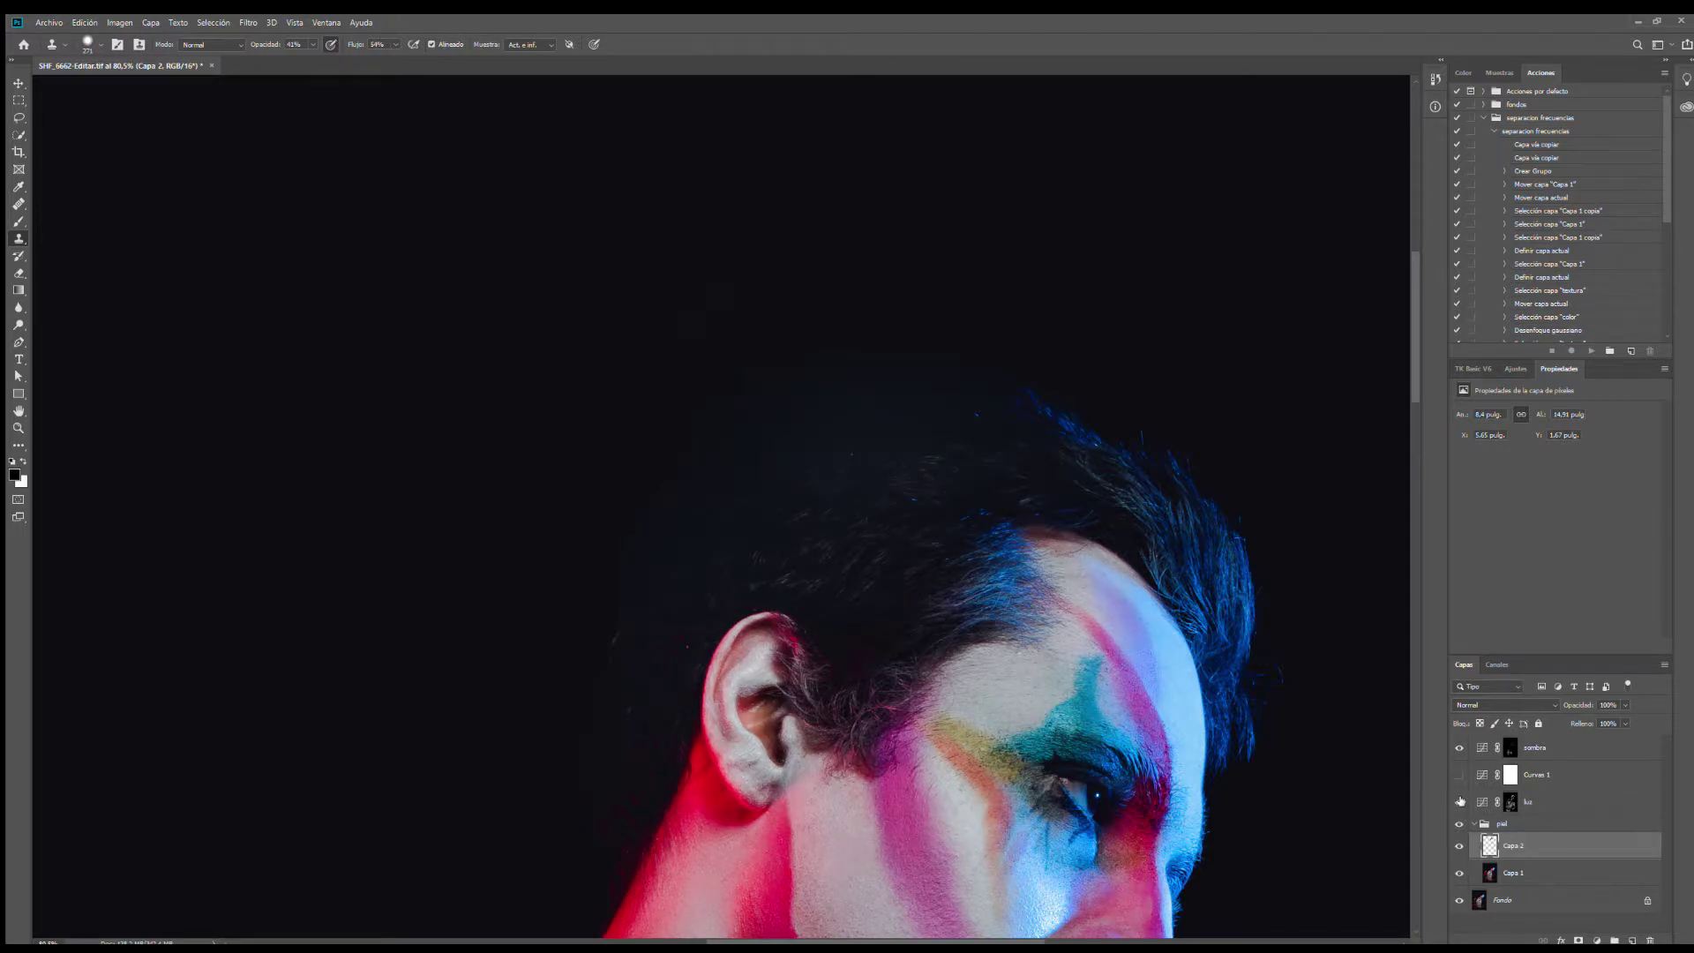
Step: Target the luz layer's mask and brush black over the brightened background at the hair
{"action": "left_click", "coordinate": [1510, 801]}
{"action": "key", "text": "x"}
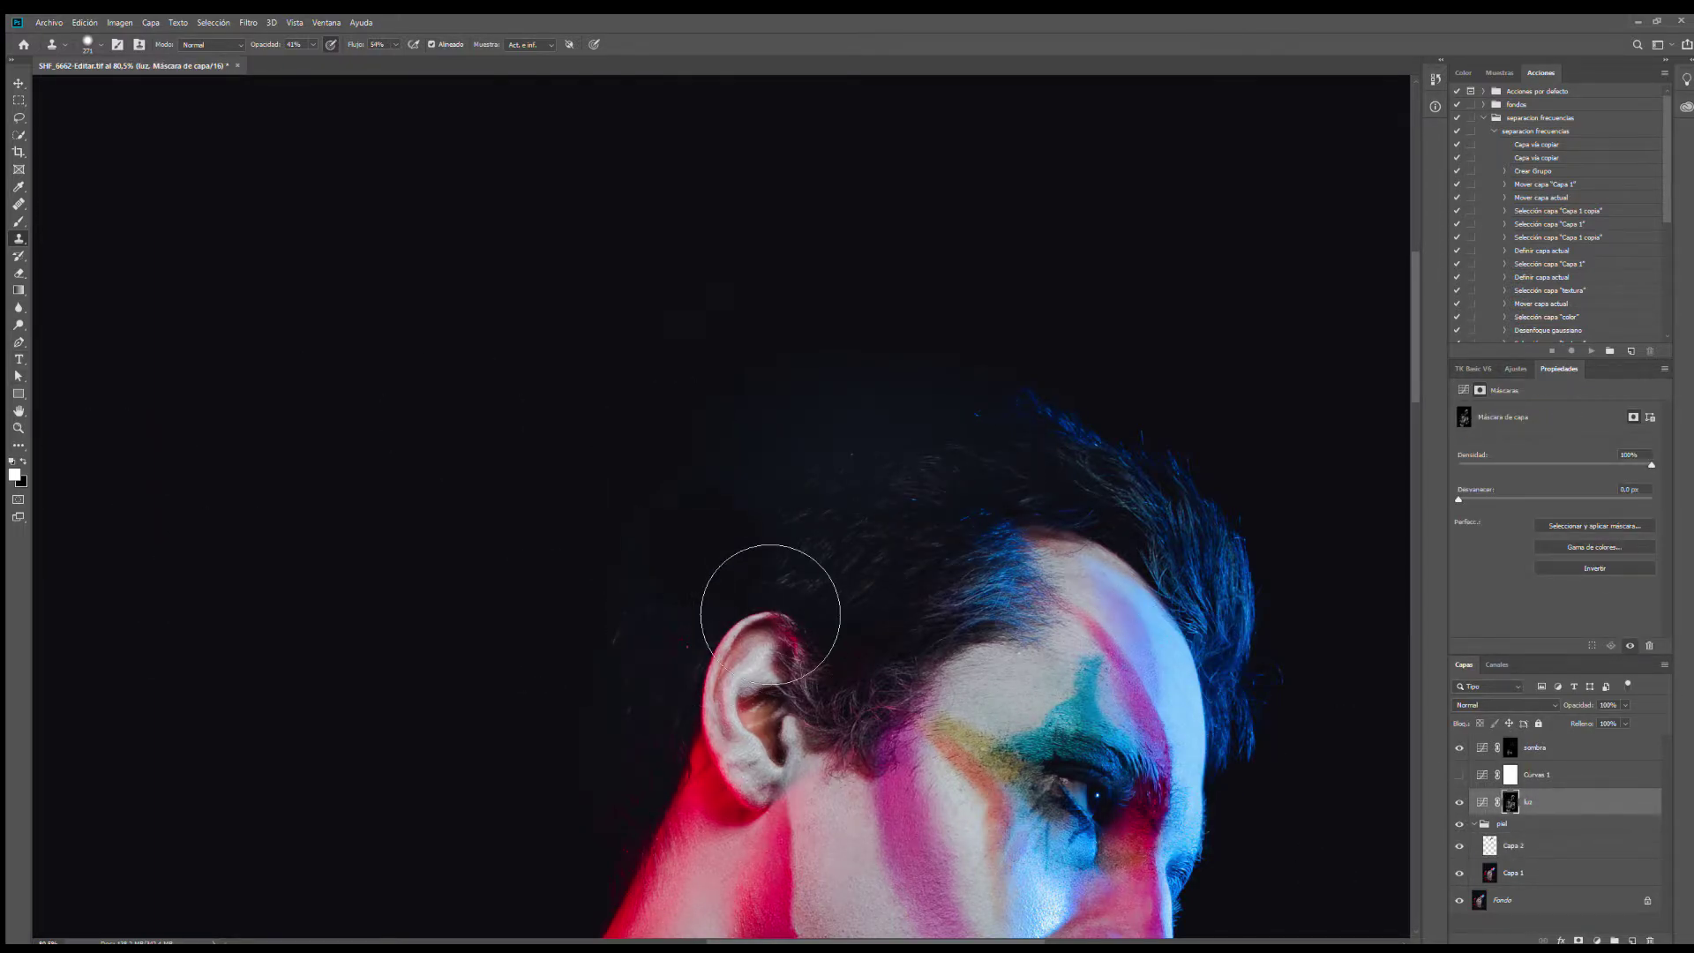
{"action": "key", "text": "b"}
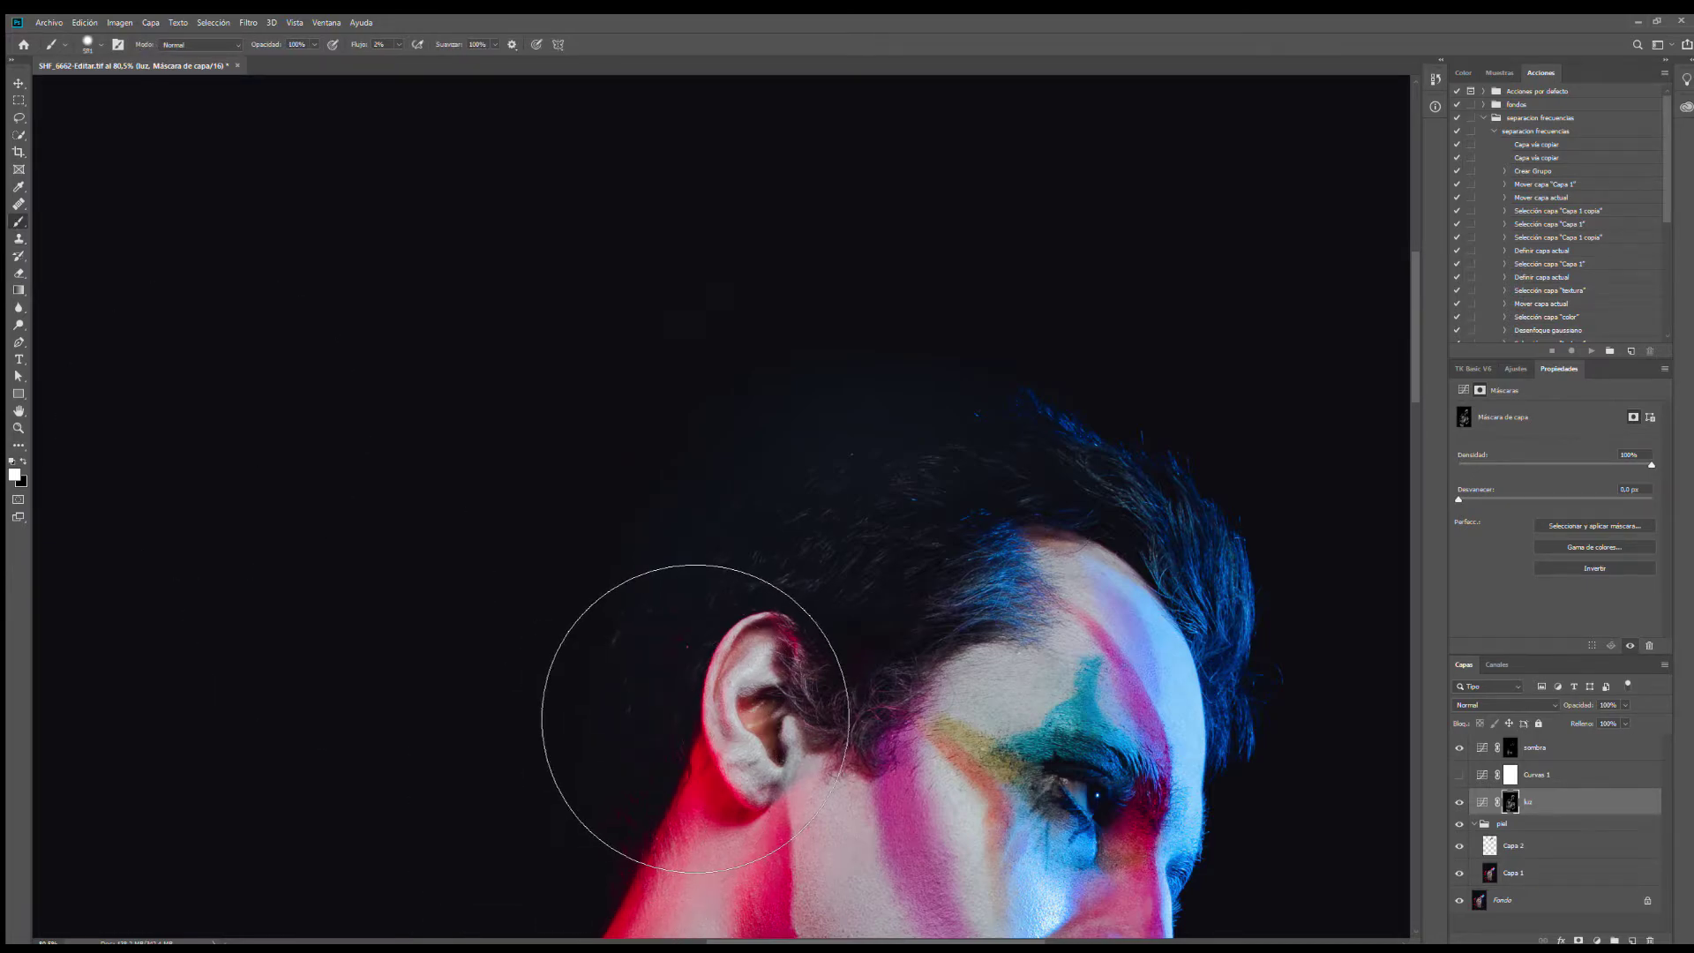
{"action": "key", "text": "x"}
{"action": "mouse_move", "coordinate": [938, 427]}
{"action": "left_mouse_down"}
{"action": "mouse_move", "coordinate": [791, 436]}
{"action": "mouse_move", "coordinate": [835, 436]}
{"action": "left_mouse_up"}
Step: Raise the brush flow to 12% and paint black on the luz mask across the background above and behind the head
{"action": "left_click_drag", "start_coordinate": [359, 44], "coordinate": [368, 43]}
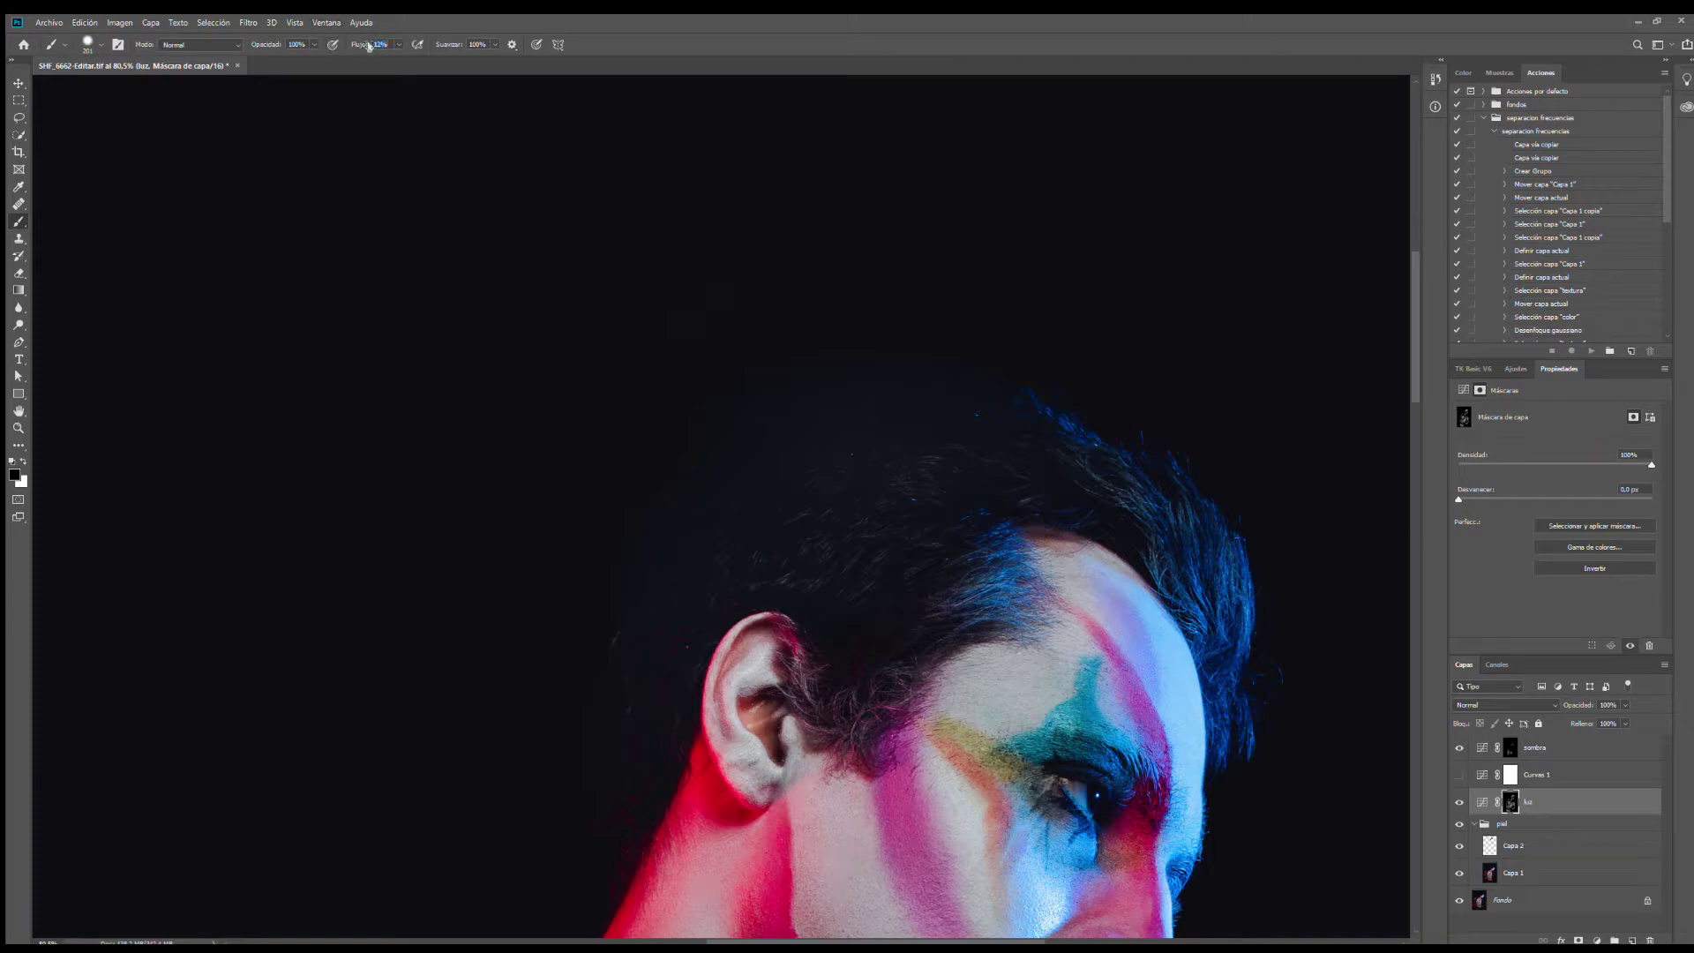
{"action": "left_click_drag", "start_coordinate": [765, 463], "coordinate": [1008, 500]}
{"action": "left_click_drag", "start_coordinate": [298, 672], "coordinate": [381, 642]}
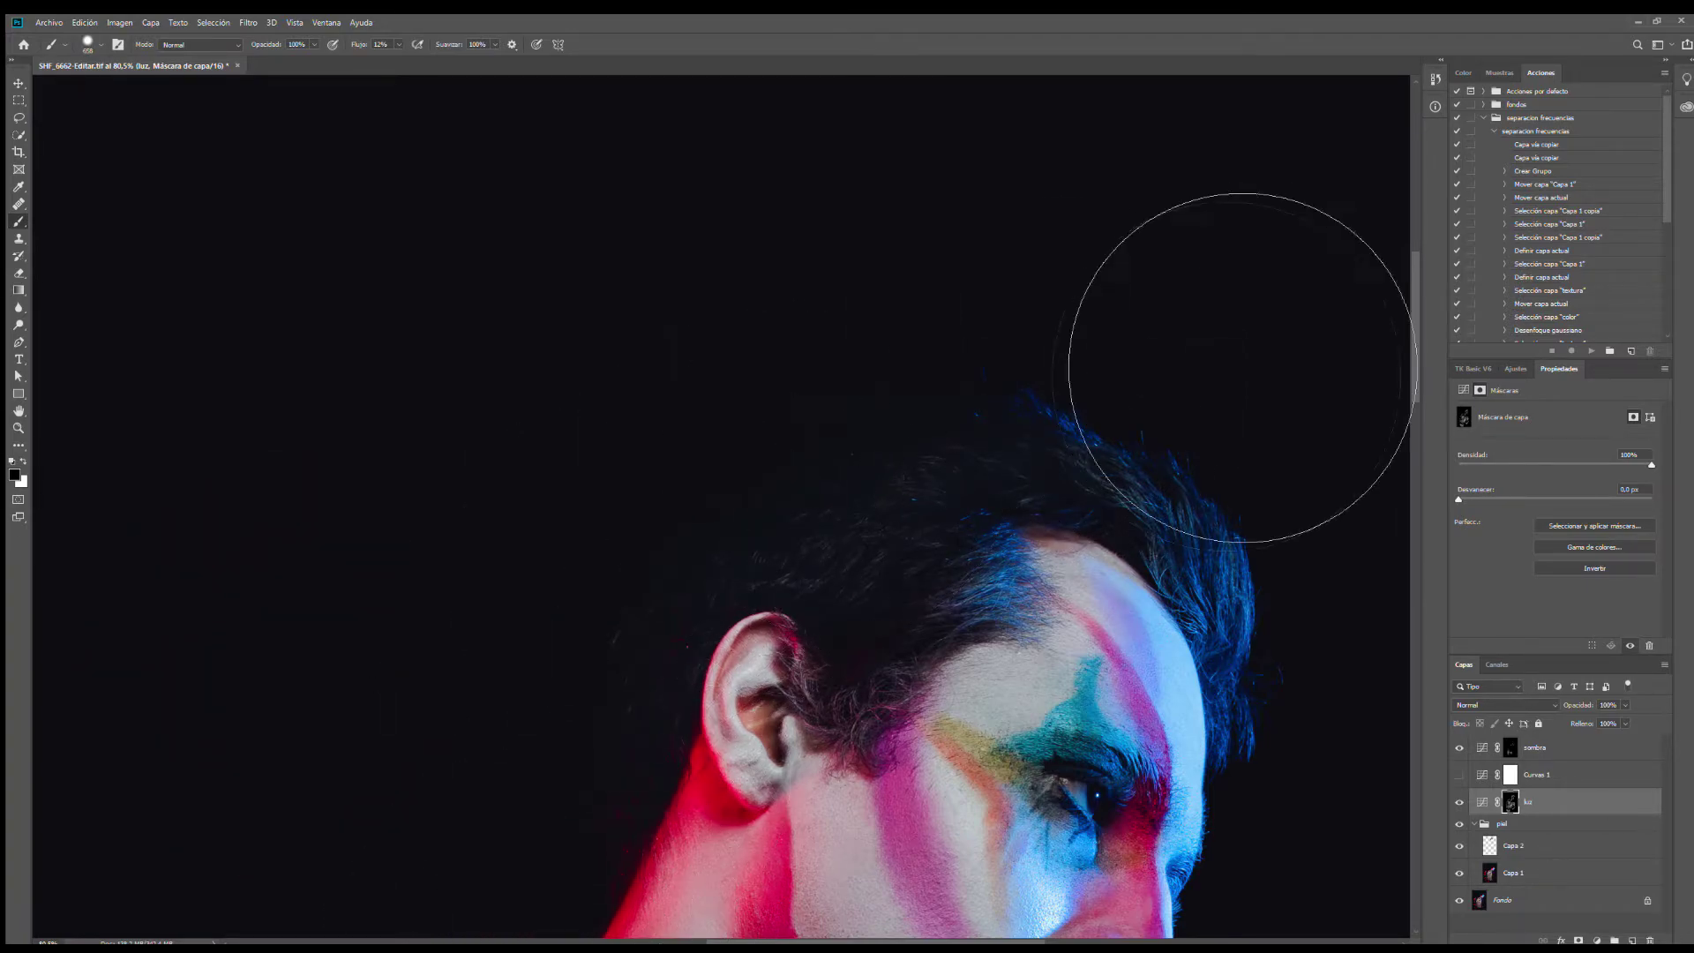
Step: Delete the hidden Curvas 1 adjustment layer between the sombra and luz layers
{"action": "scroll", "coordinate": [1116, 375], "scroll_direction": "down", "scroll_amount": 6}
{"action": "scroll", "coordinate": [1133, 397], "scroll_direction": "down", "scroll_amount": 2}
{"action": "scroll", "coordinate": [994, 408], "scroll_direction": "up", "scroll_amount": 1}
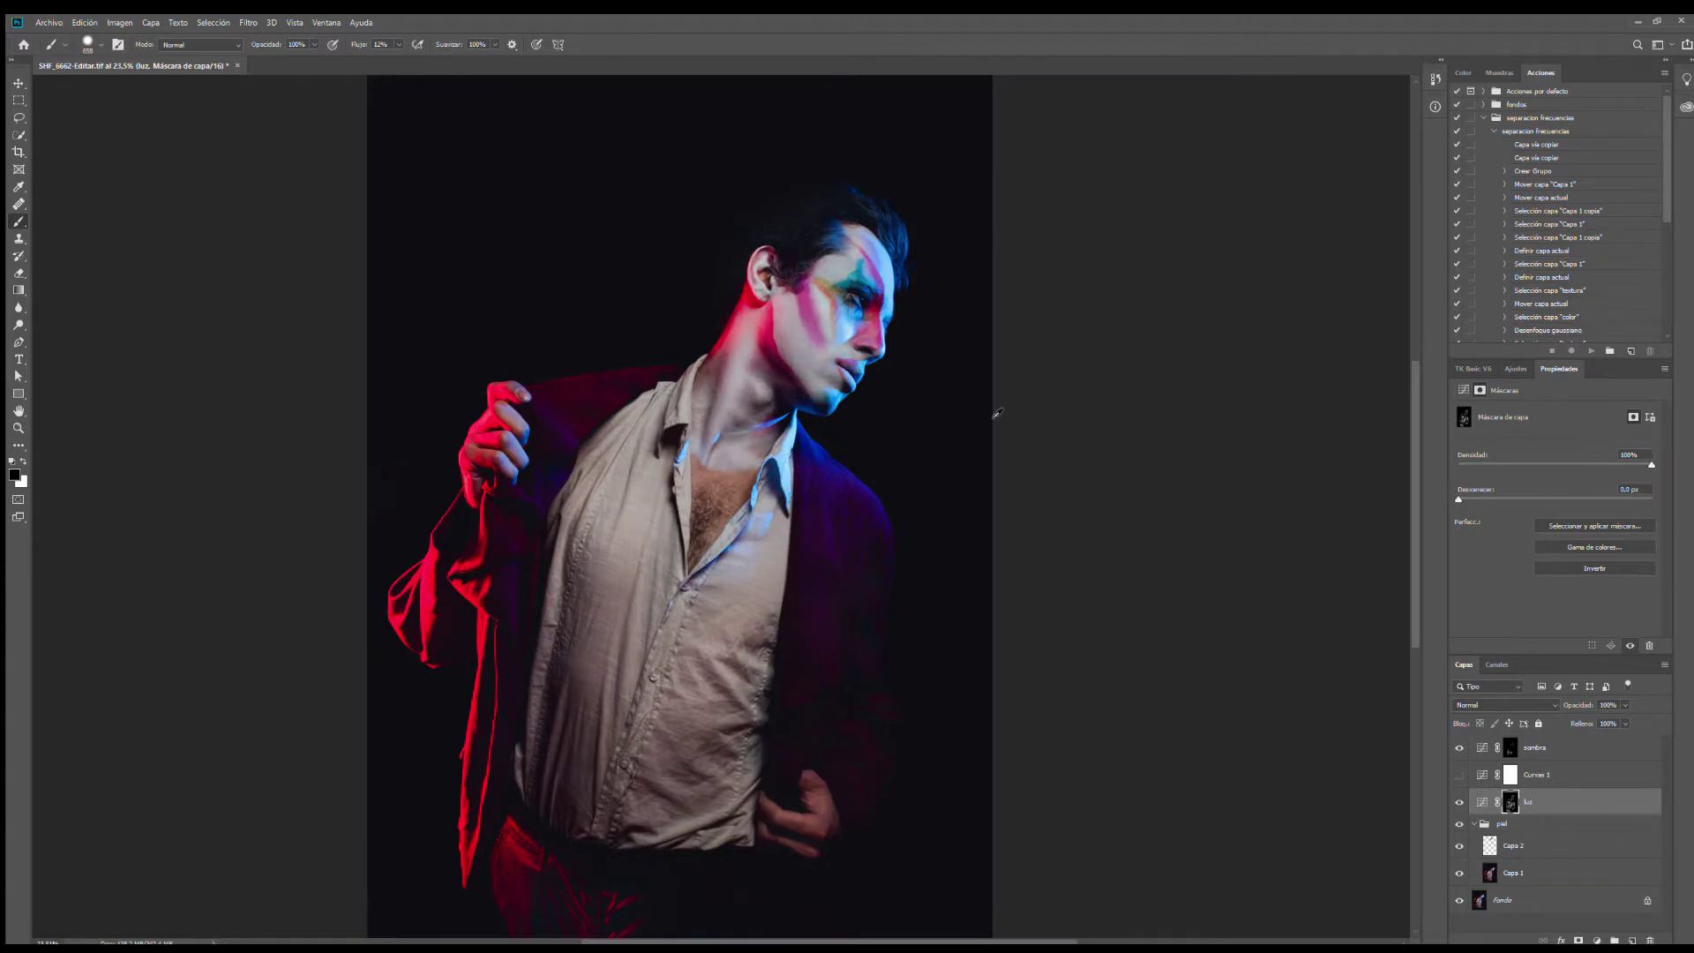
{"action": "scroll", "coordinate": [953, 612], "scroll_direction": "down", "scroll_amount": 1}
{"action": "scroll", "coordinate": [1111, 713], "scroll_direction": "up", "scroll_amount": 1}
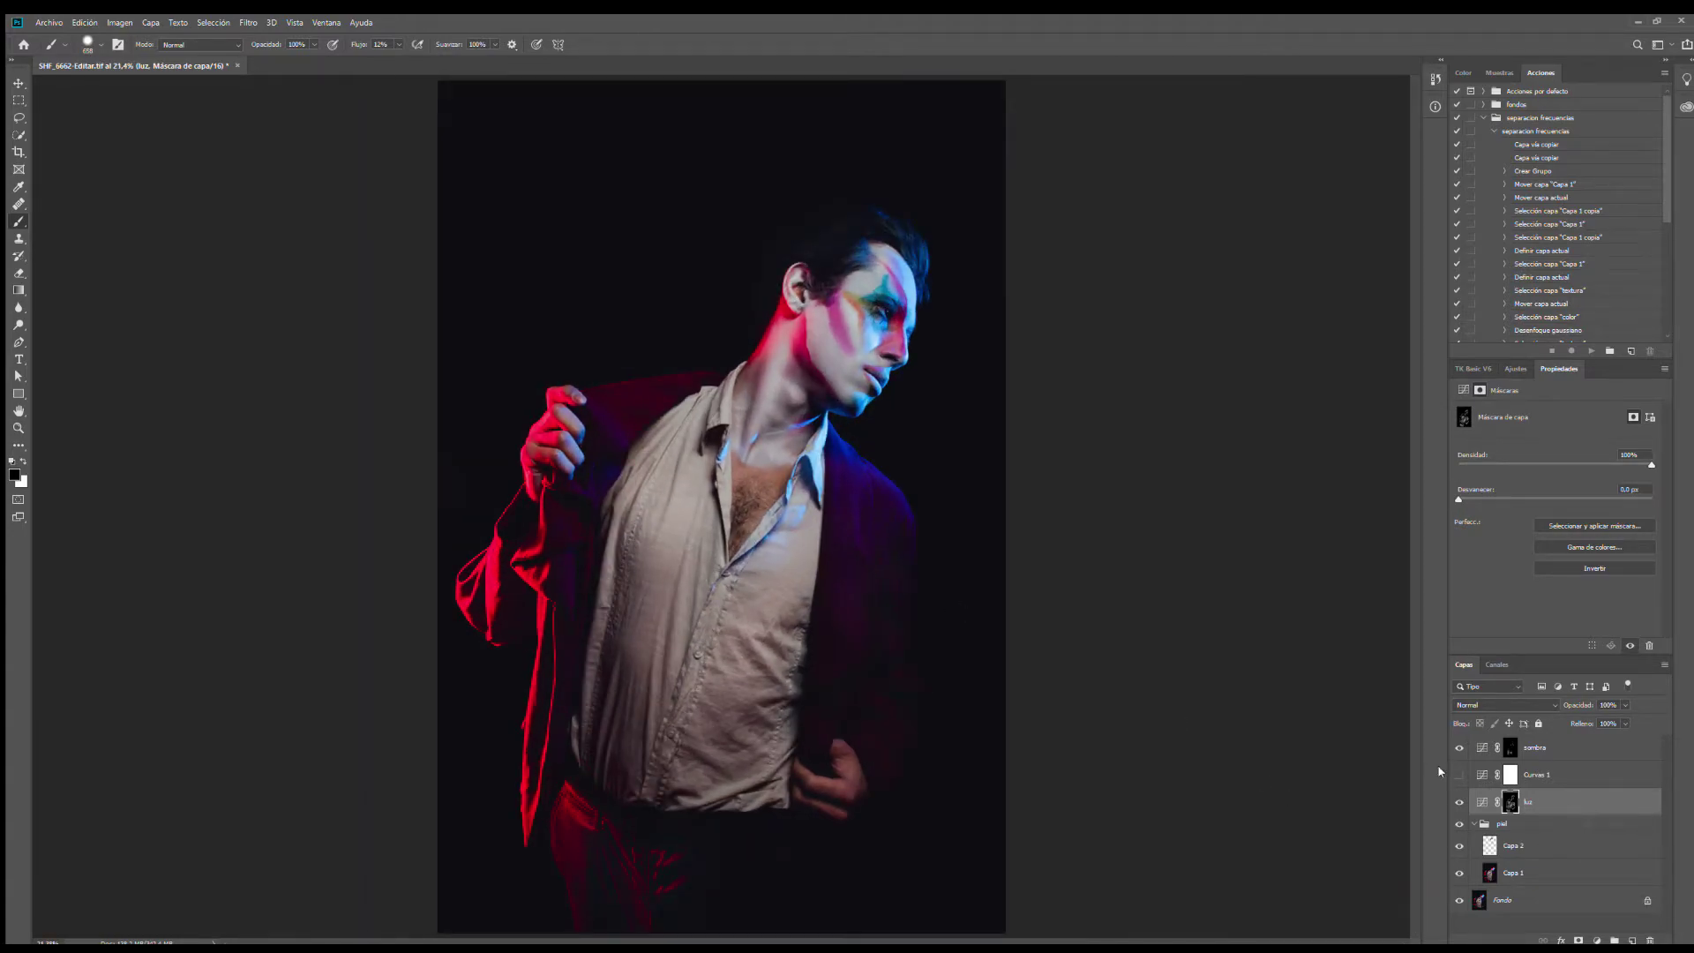
{"action": "left_click", "coordinate": [1491, 775]}
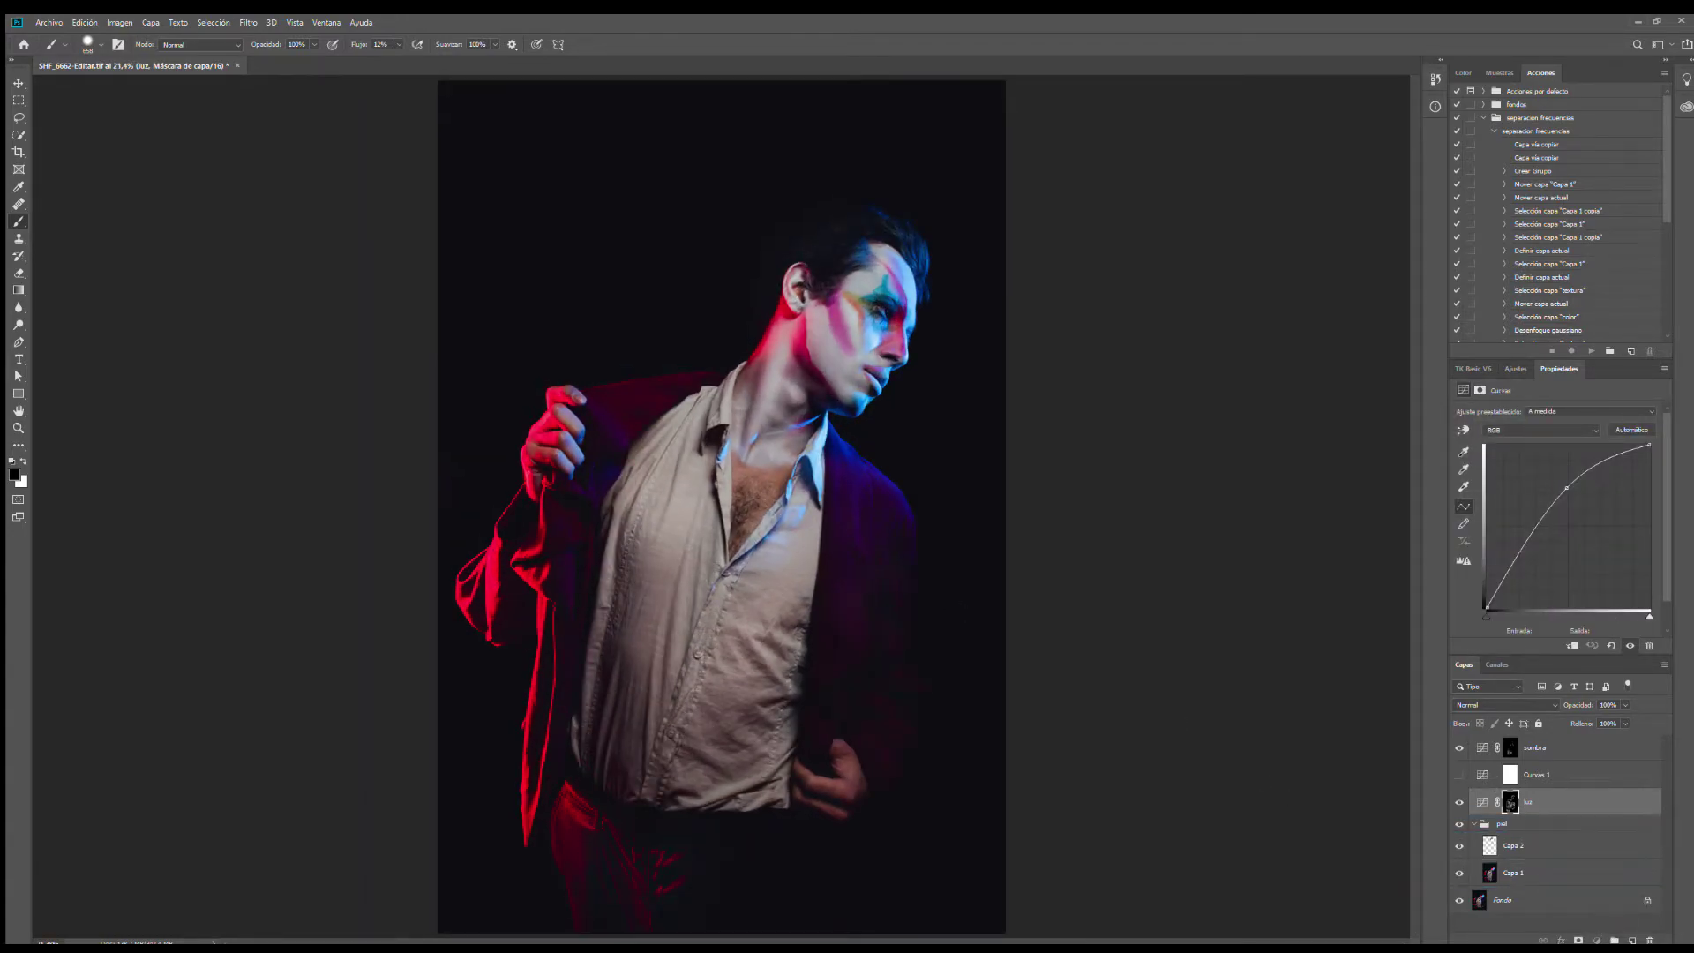
{"action": "left_click", "coordinate": [1498, 771]}
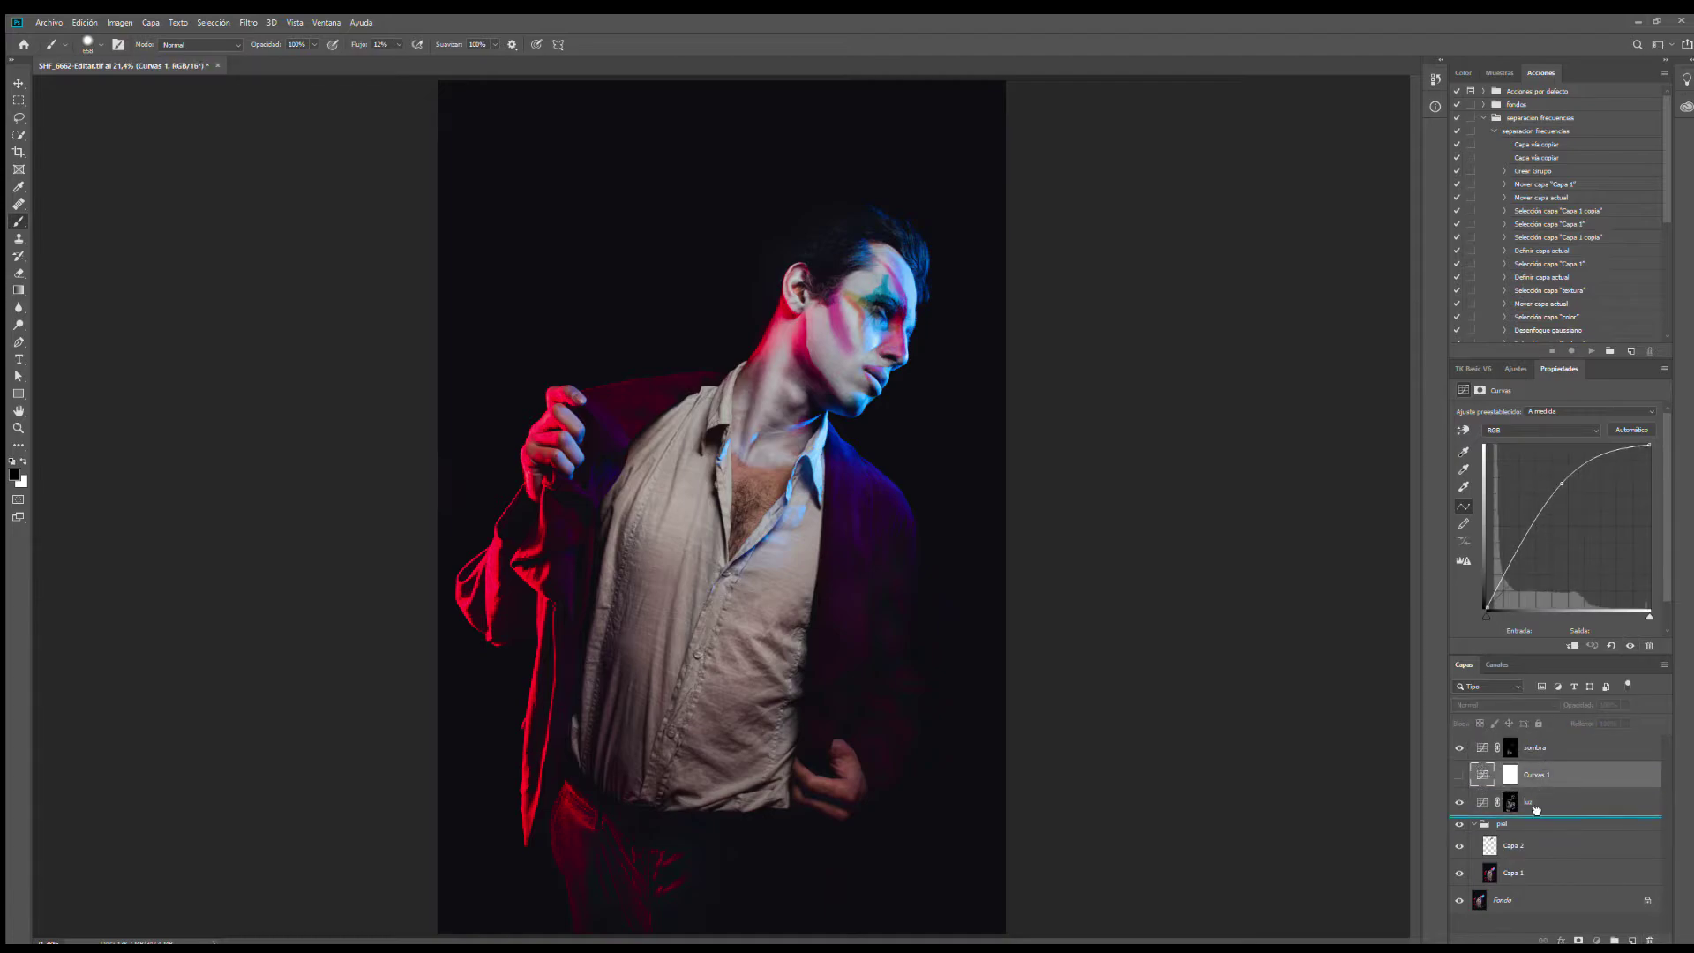
{"action": "left_click", "coordinate": [1652, 942]}
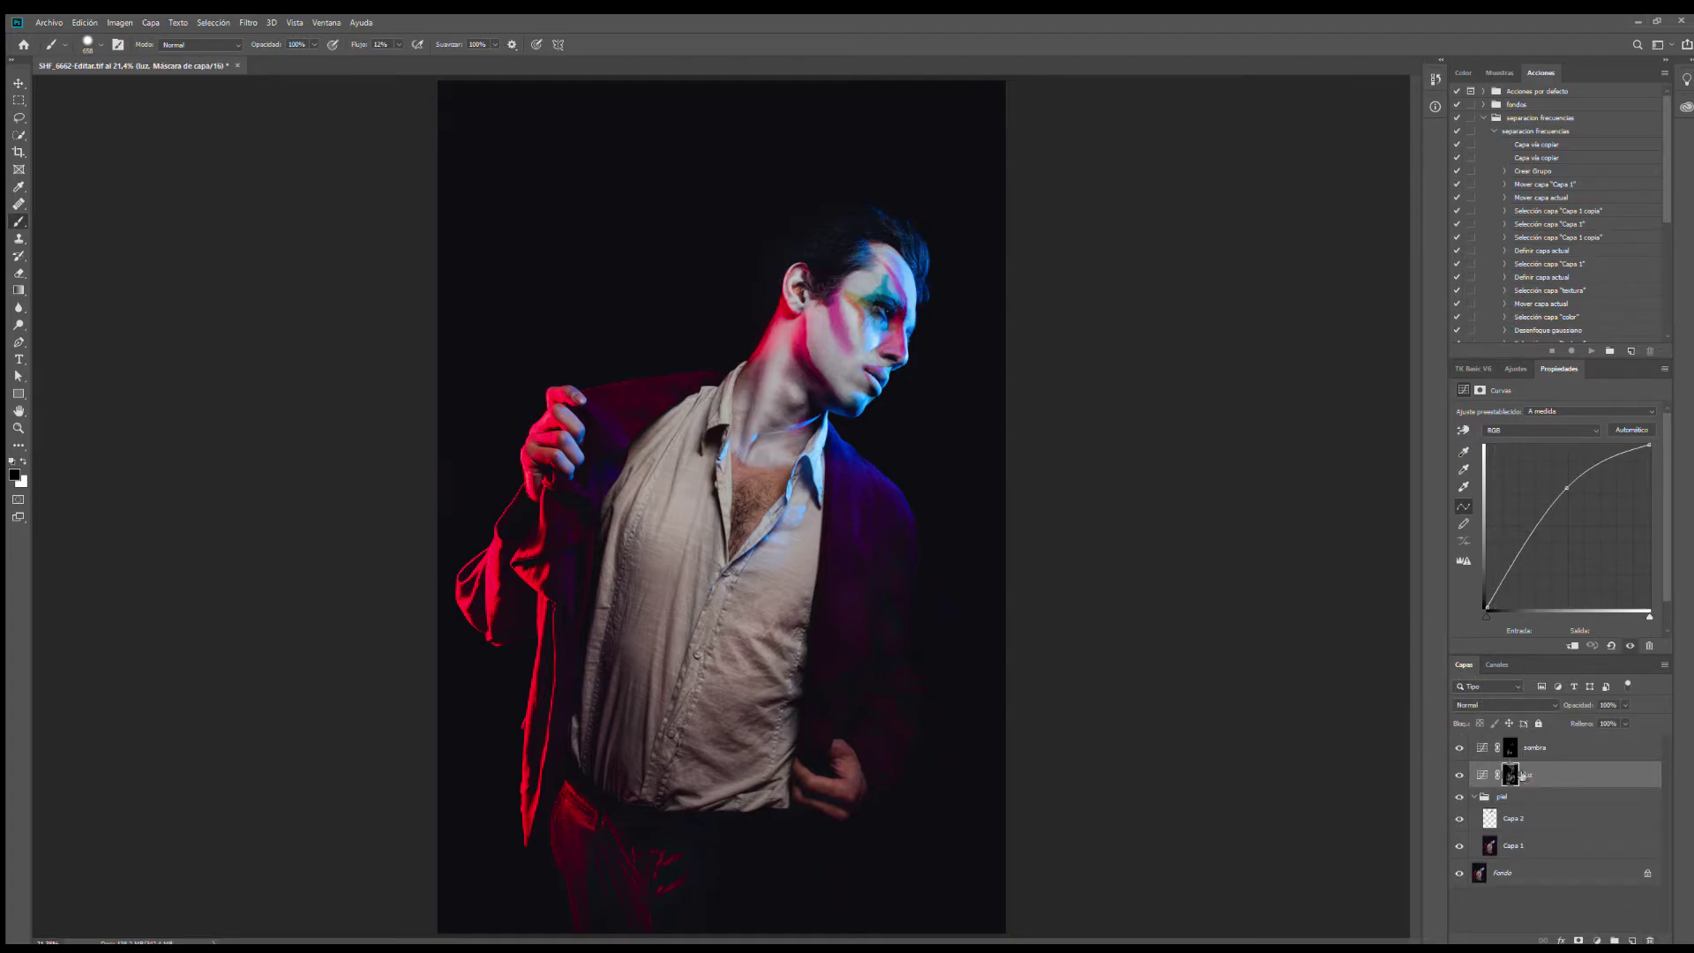
Step: Group the sombra and luz Curves layers together above the piel group
{"action": "left_click", "coordinate": [1484, 750], "text": "shift"}
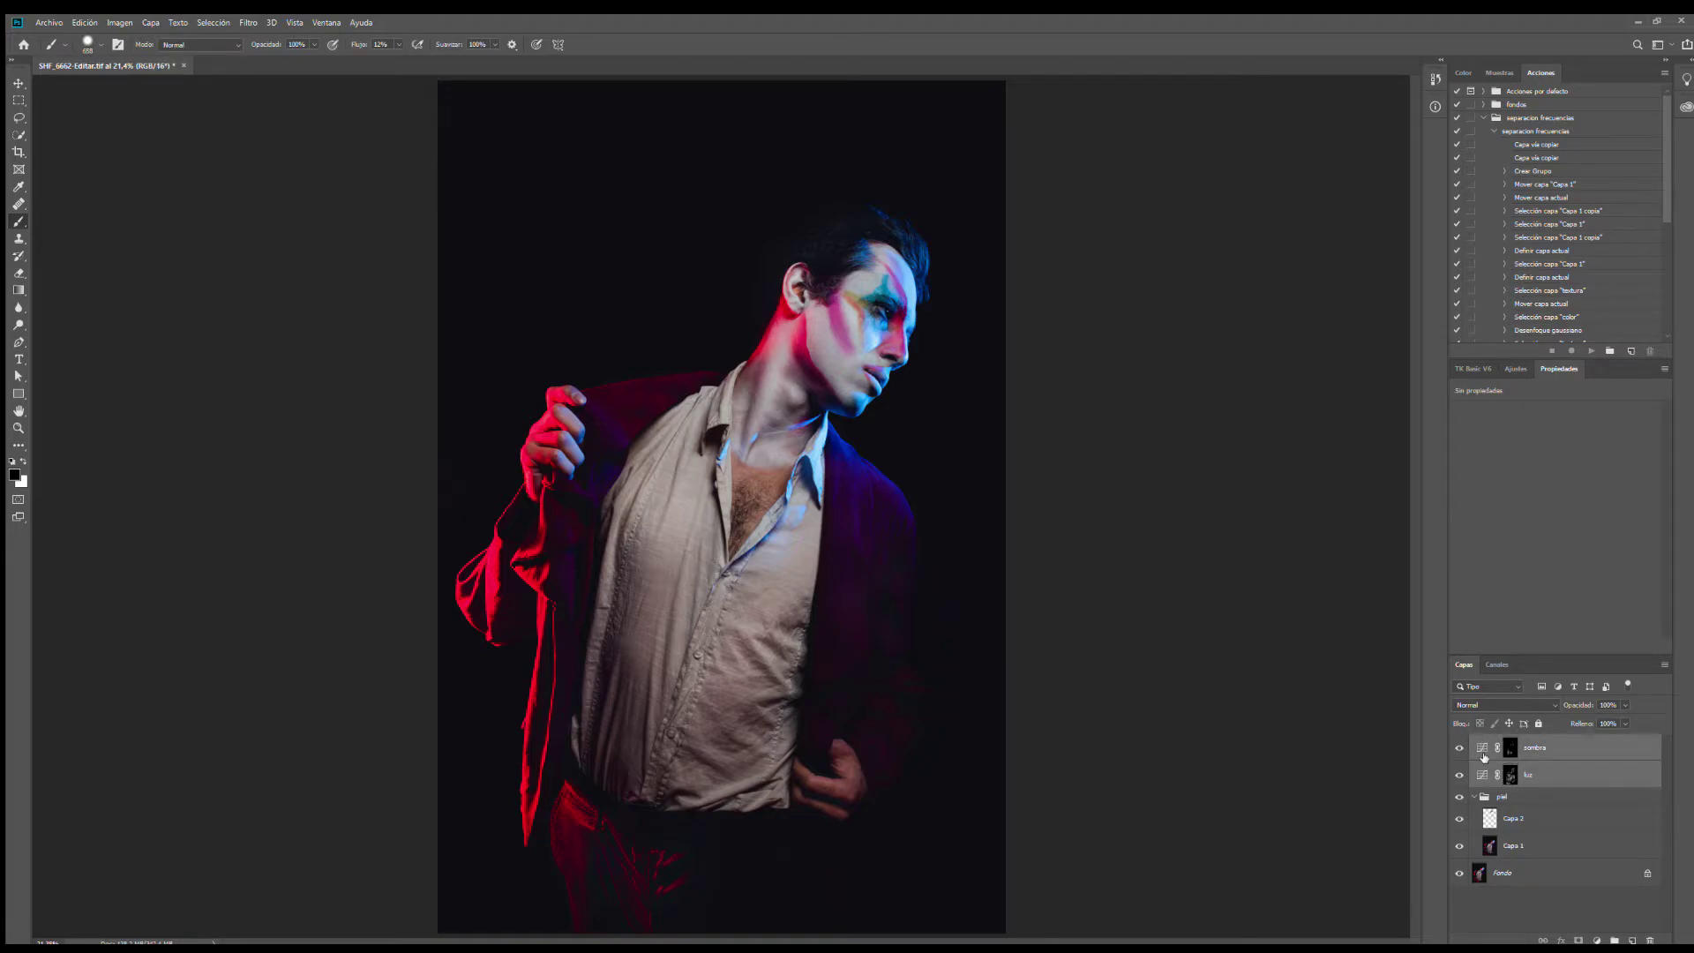
{"action": "key", "text": "ctrl+j"}
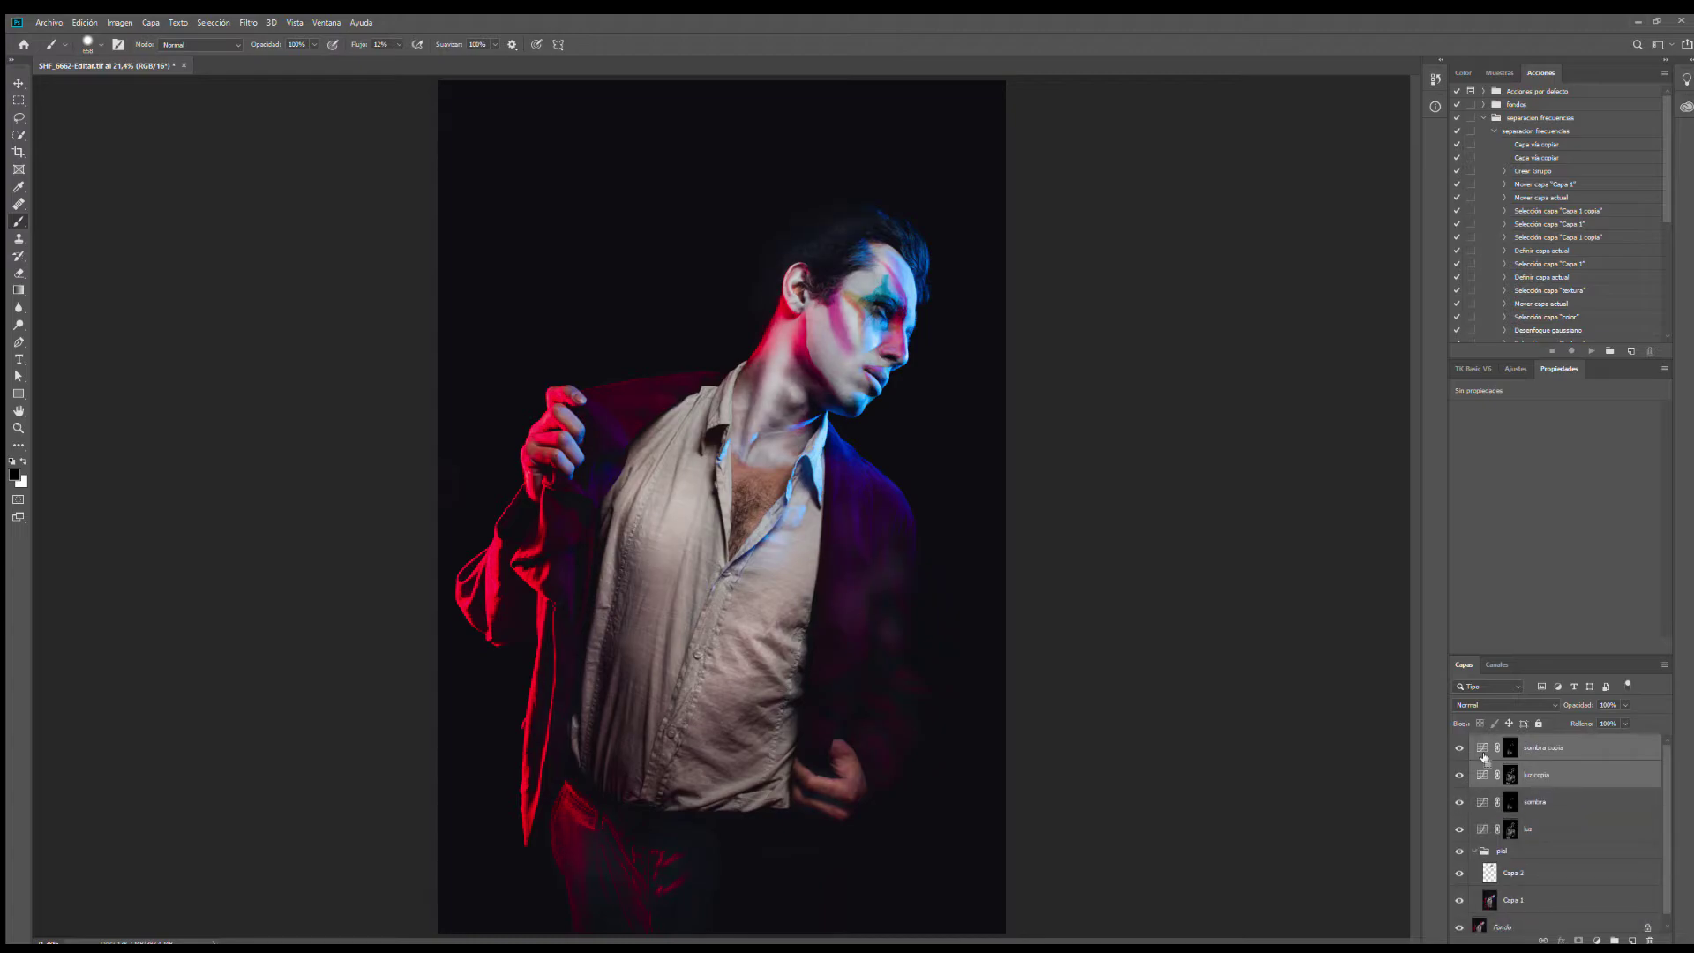
{"action": "key", "text": "ctrl+g"}
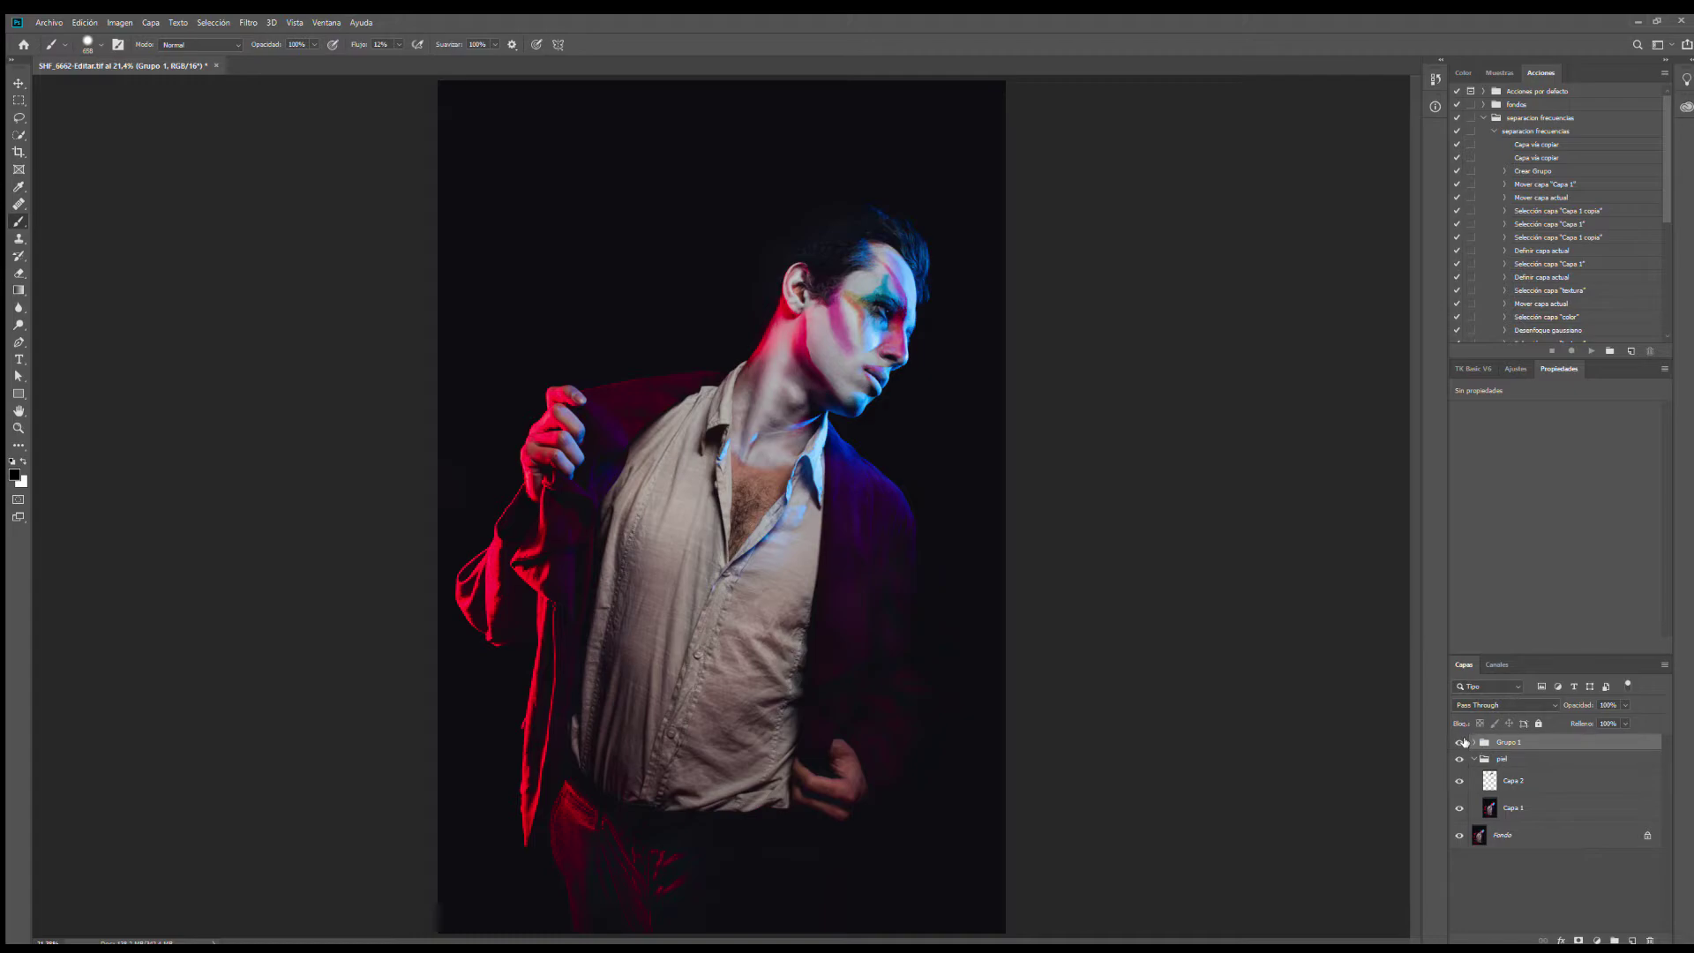
Step: Toggle the visibility of the dodge-and-burn group repeatedly to compare the full portrait with and without it
{"action": "left_click", "coordinate": [1460, 742]}
{"action": "left_click", "coordinate": [1460, 741]}
{"action": "left_click", "coordinate": [1460, 742]}
{"action": "left_click", "coordinate": [1460, 742]}
{"action": "left_click", "coordinate": [1460, 742]}
{"action": "left_click", "coordinate": [1460, 742]}
{"action": "left_click", "coordinate": [1460, 742]}
{"action": "left_click", "coordinate": [1460, 742]}
{"action": "left_click", "coordinate": [1460, 742]}
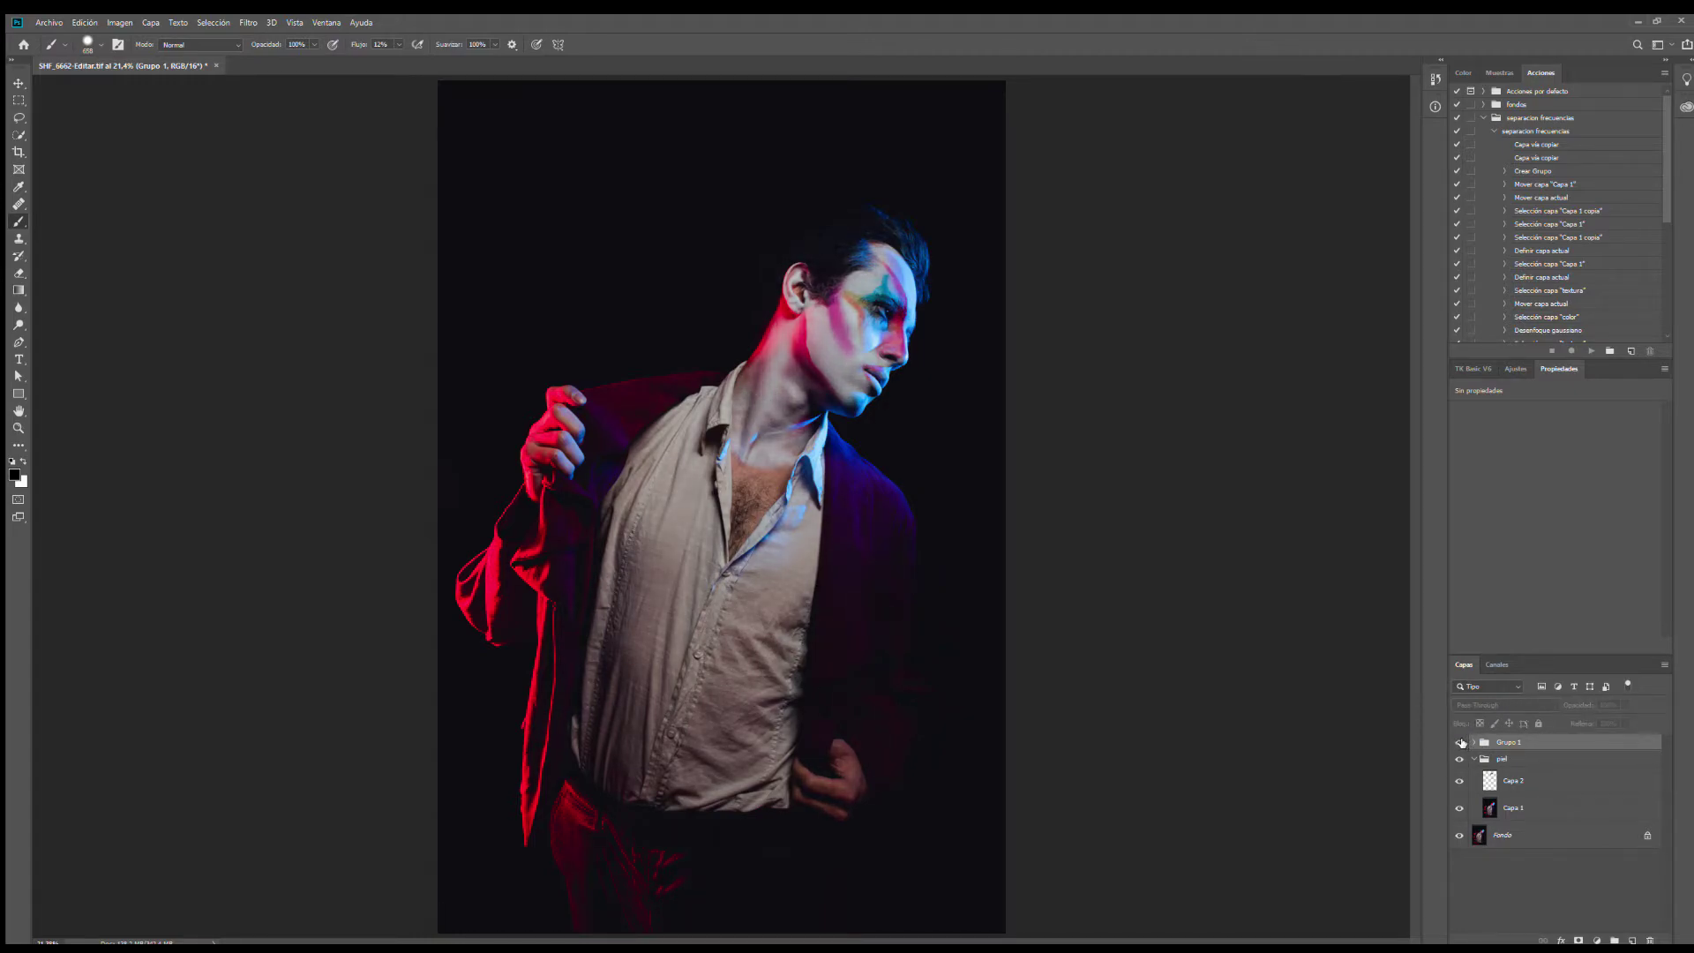
{"action": "left_click", "coordinate": [1460, 742]}
{"action": "left_click", "coordinate": [1460, 742]}
{"action": "left_click", "coordinate": [1460, 742]}
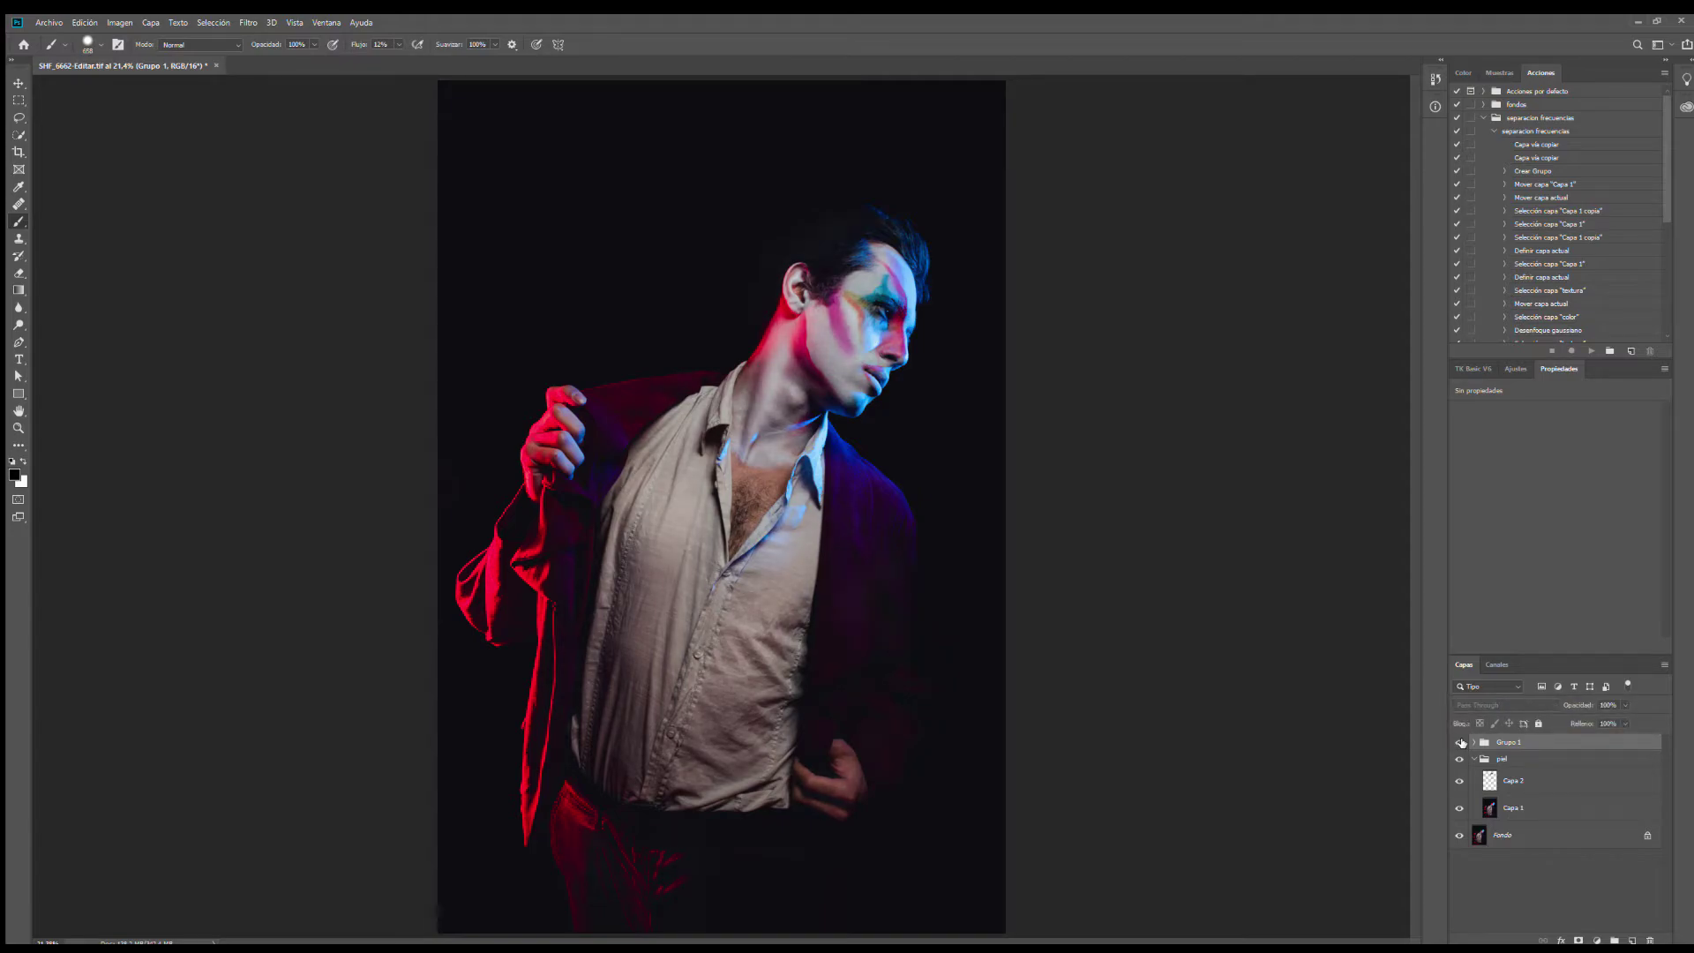
Step: Target the luz layer's mask inside Grupo 1 and resize the brush over the dark area beside the trousers, closing the group when done
{"action": "left_click", "coordinate": [1474, 742]}
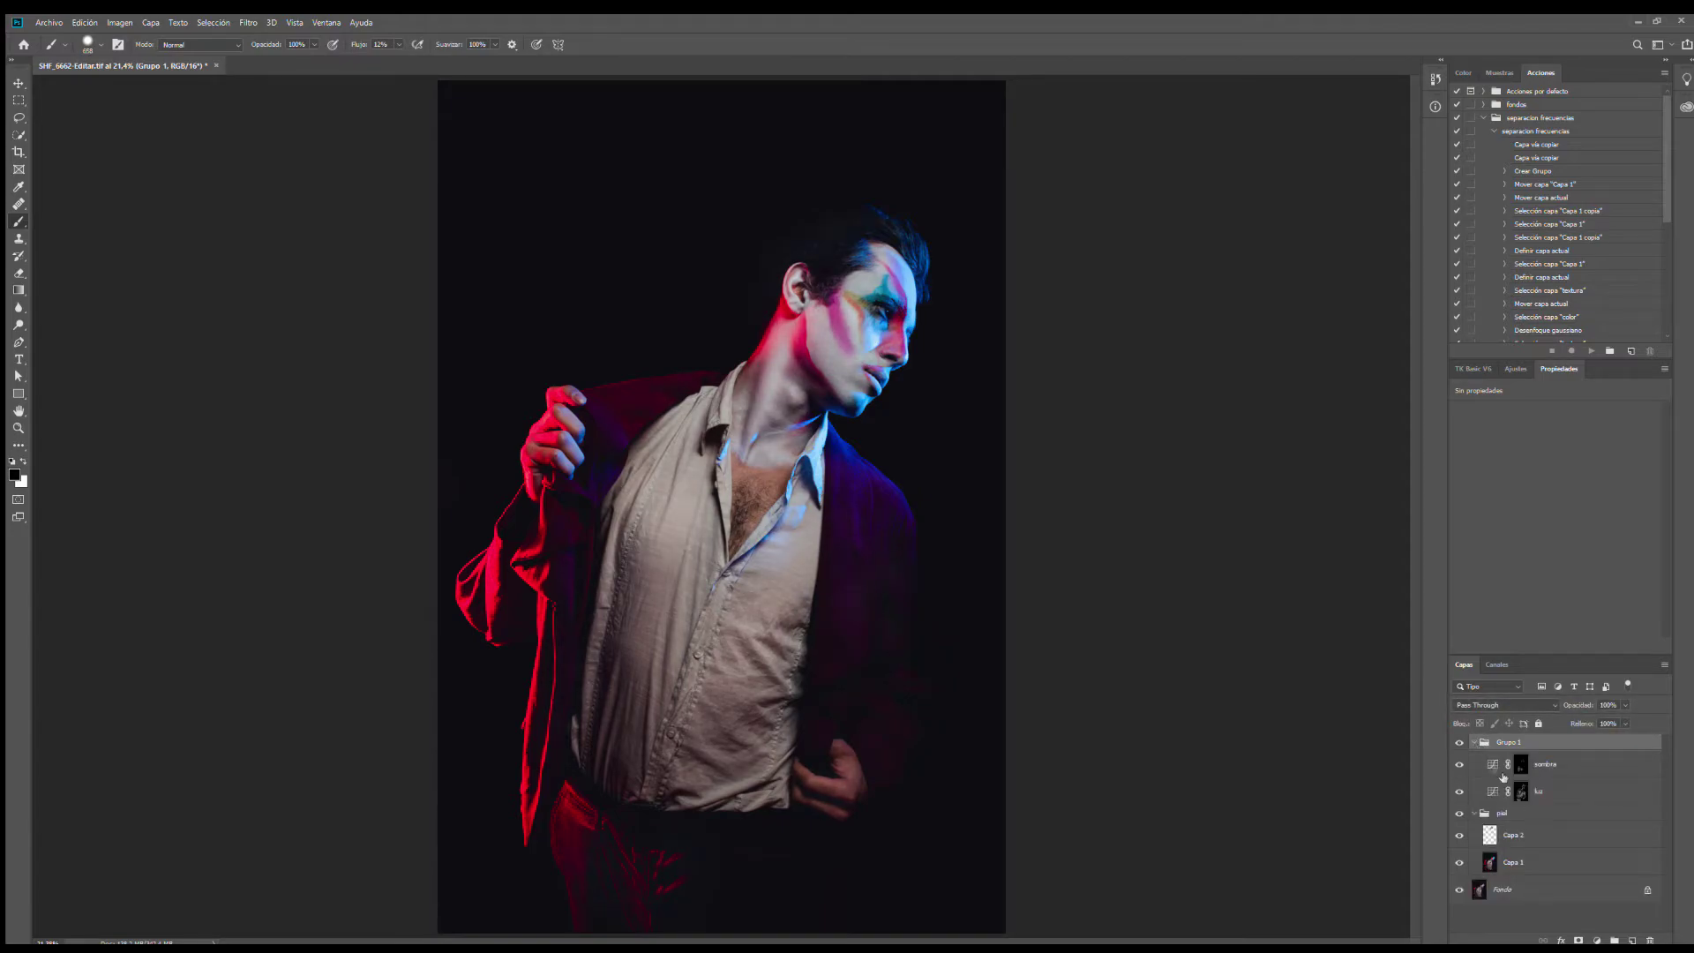
{"action": "left_click", "coordinate": [1521, 791]}
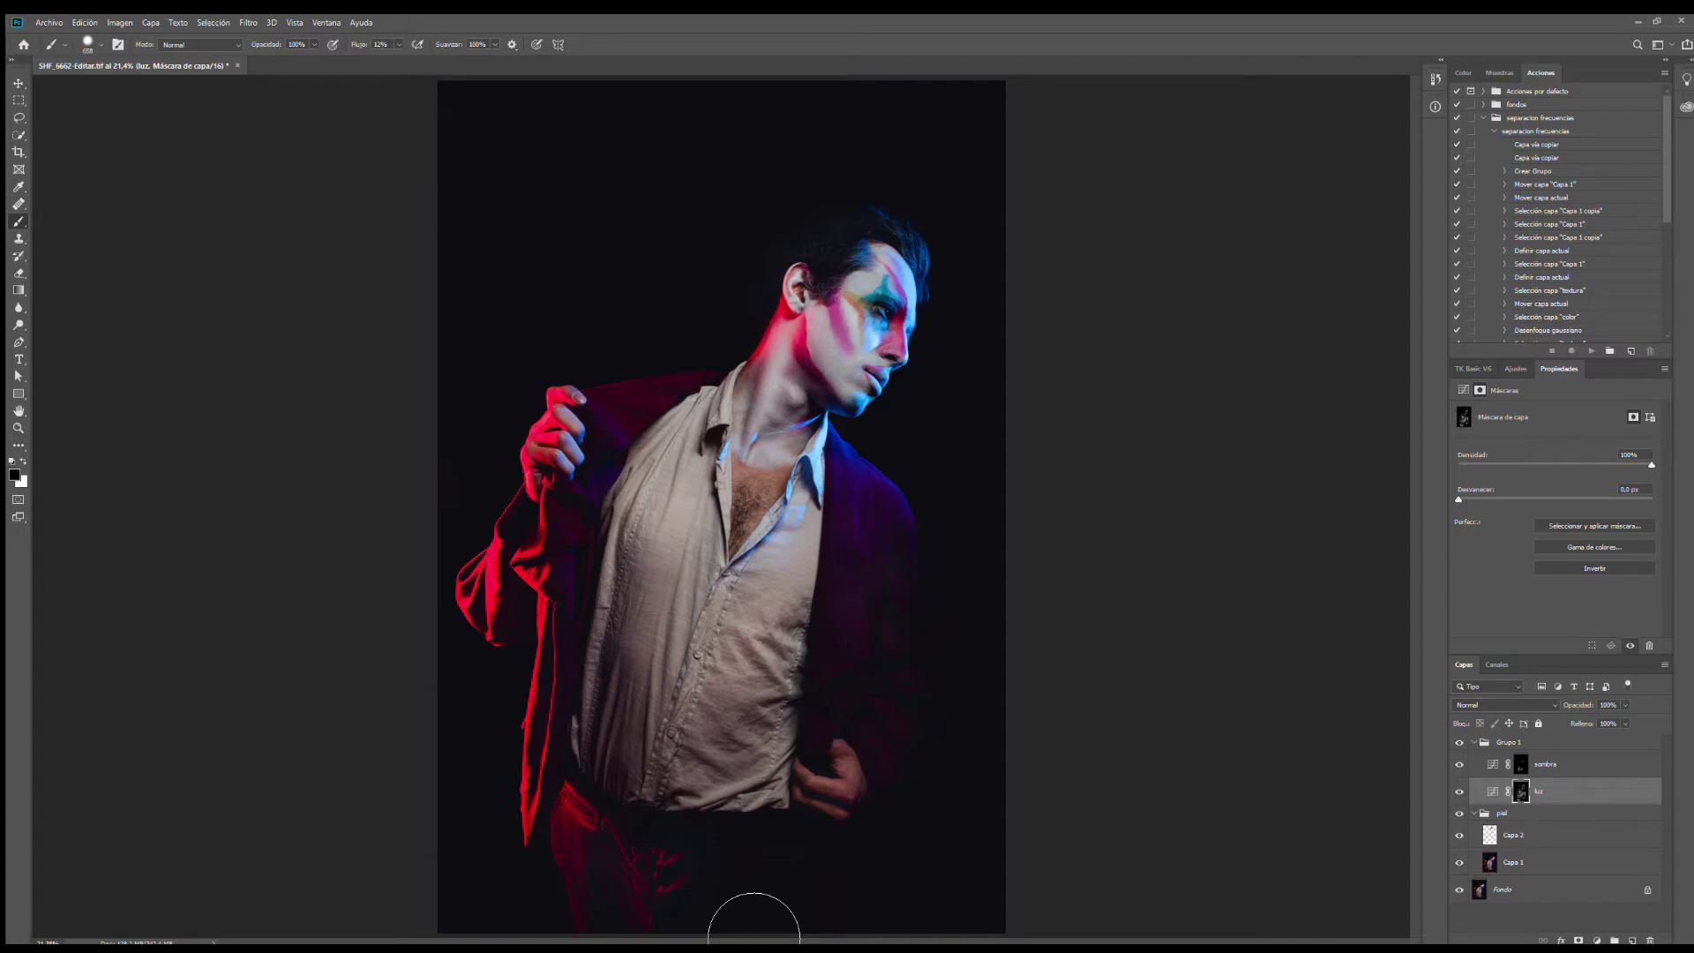
{"action": "right_click", "coordinate": [719, 892], "text": "alt"}
{"action": "left_click", "coordinate": [1474, 742]}
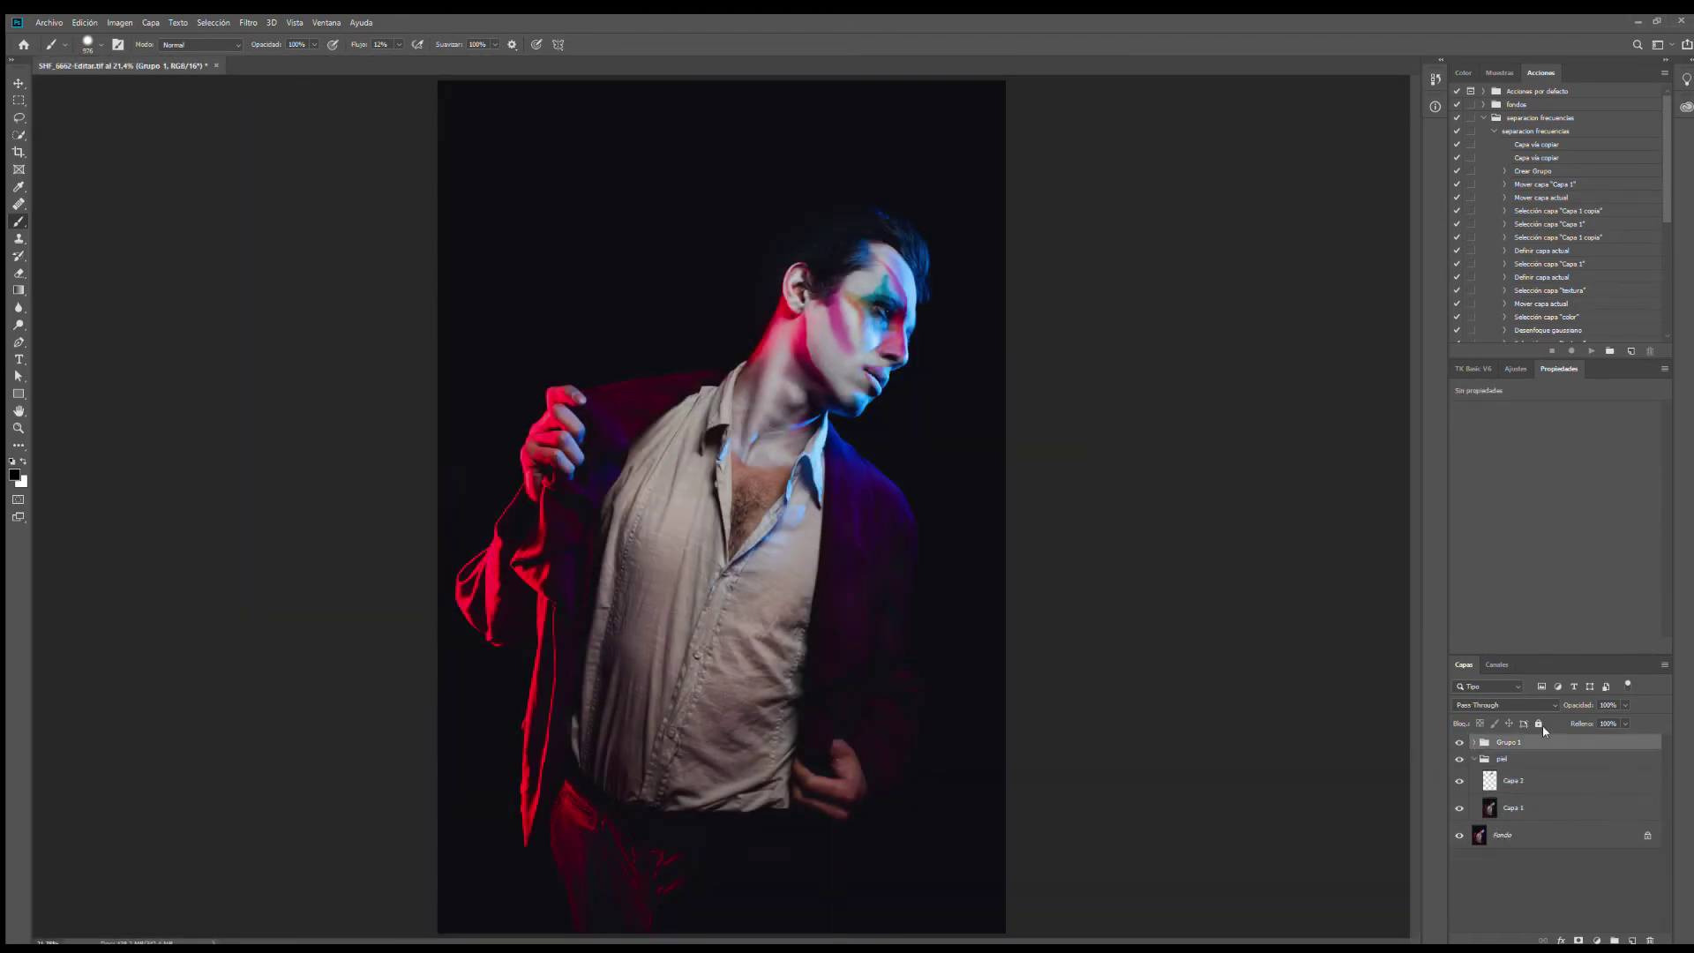